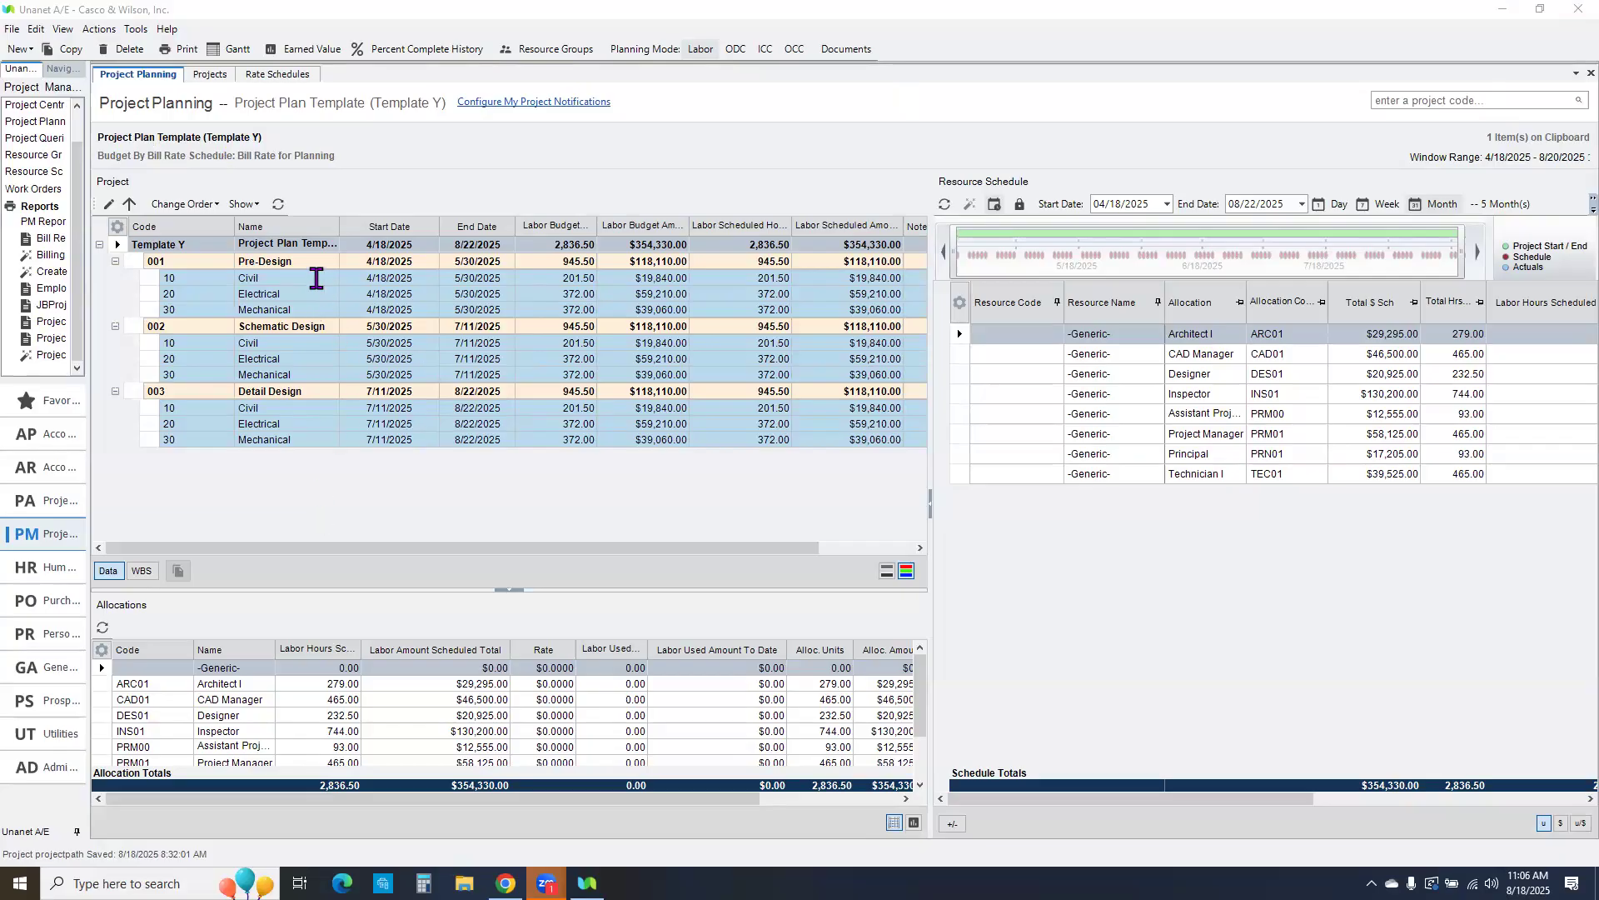
Step: Review the monthly scheduled hours of the Pre-Design Civil task and bring up the template's project record
left_click(487, 245)
left_click(532, 277)
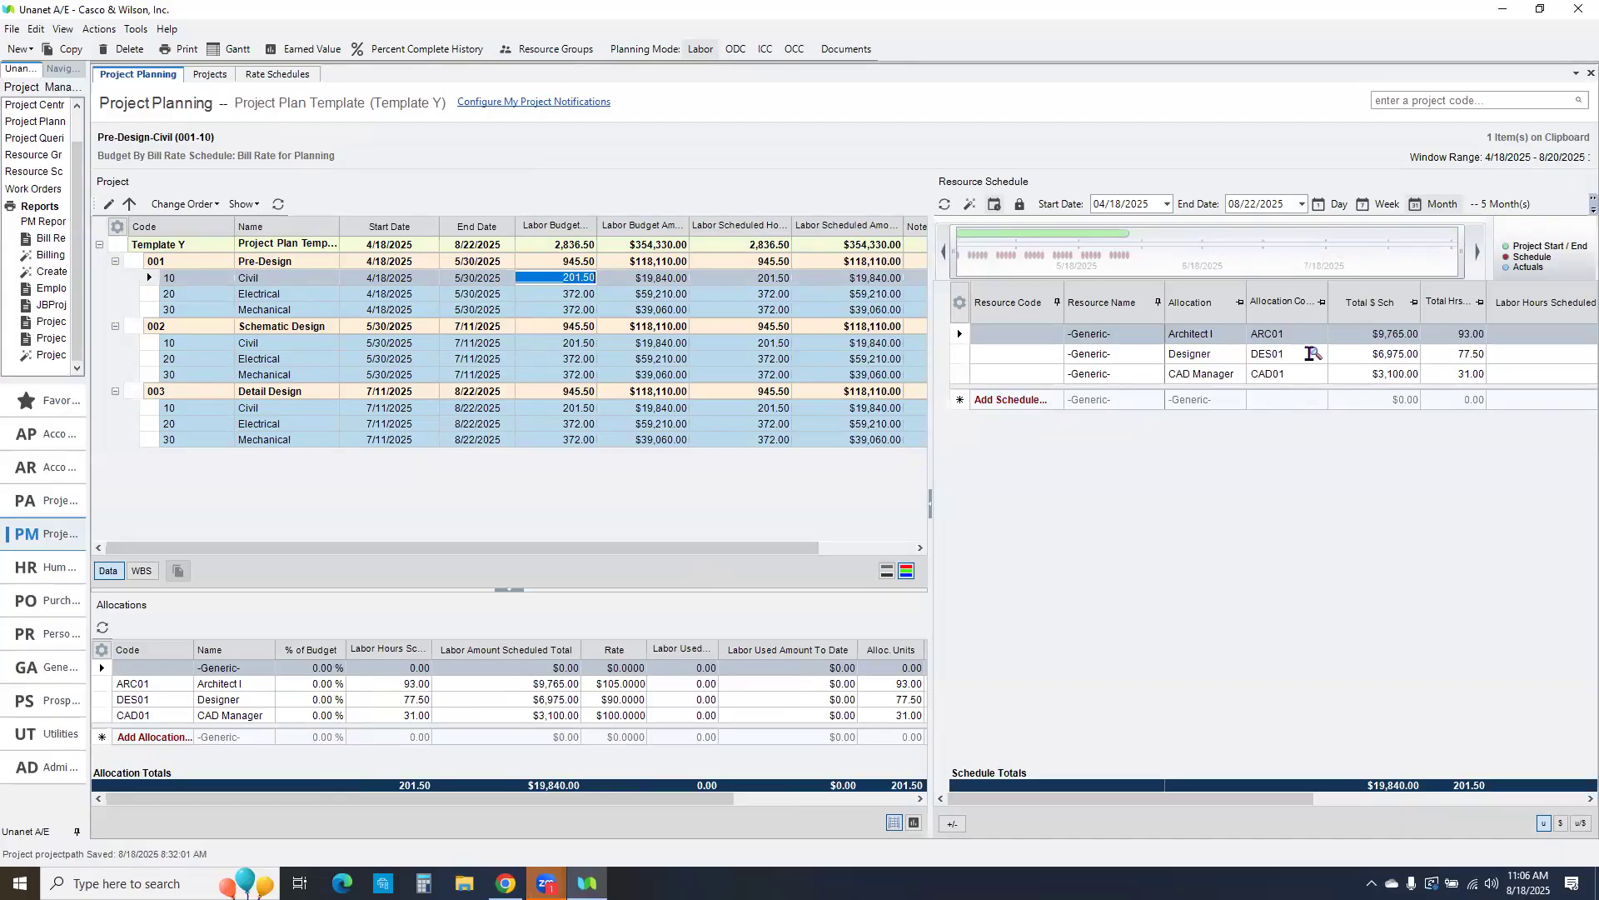
left_click_drag(1204, 801, 1419, 817)
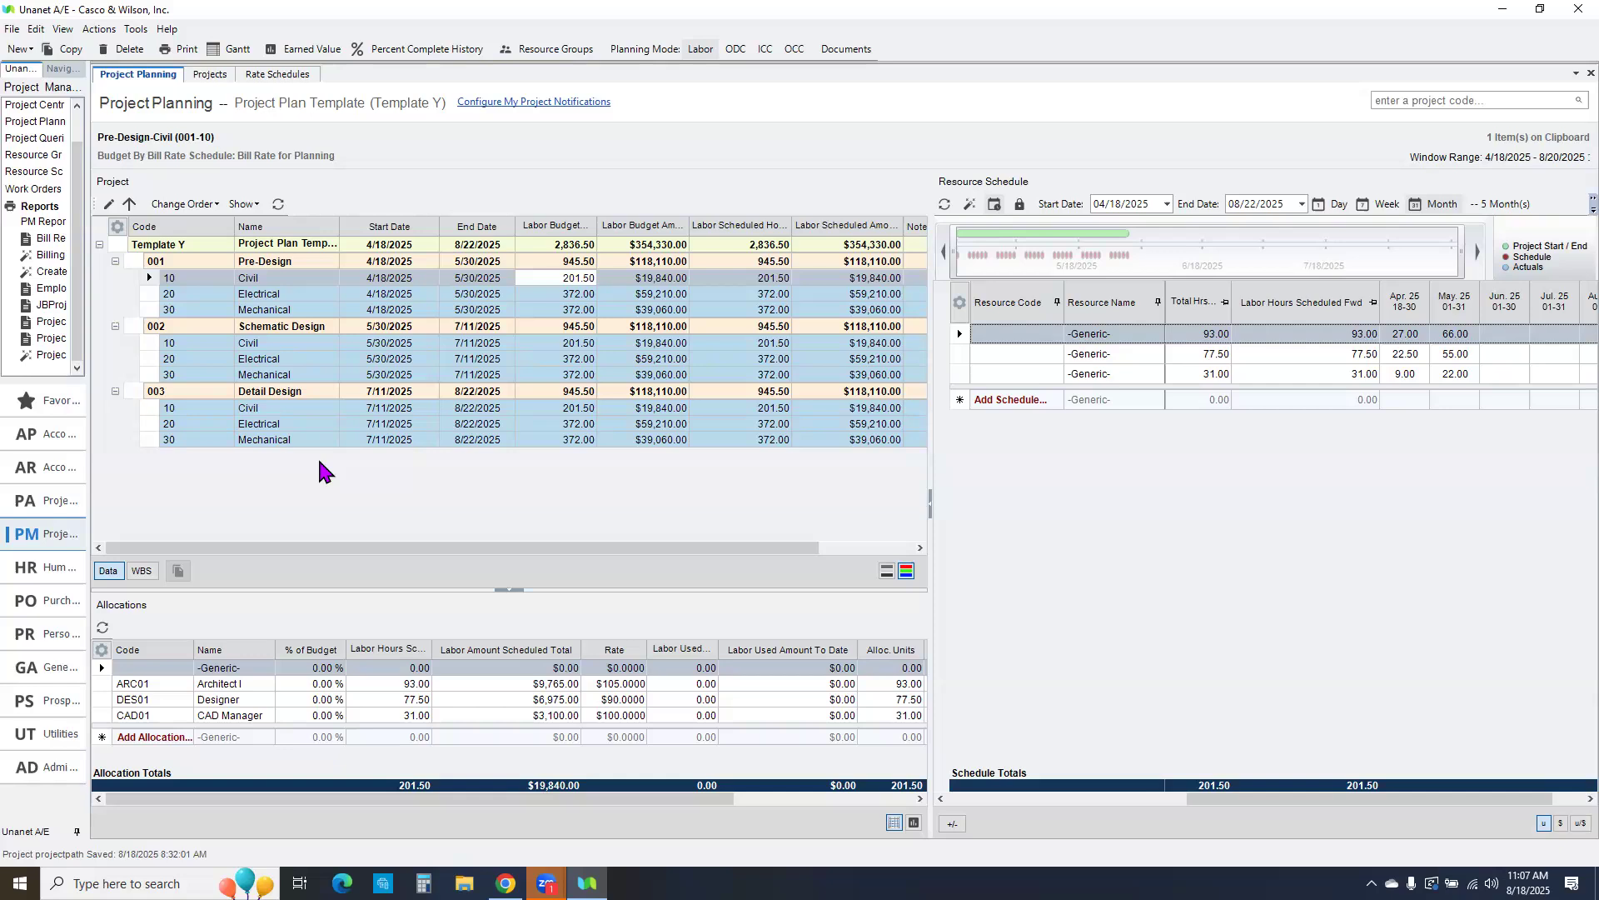
left_click(212, 76)
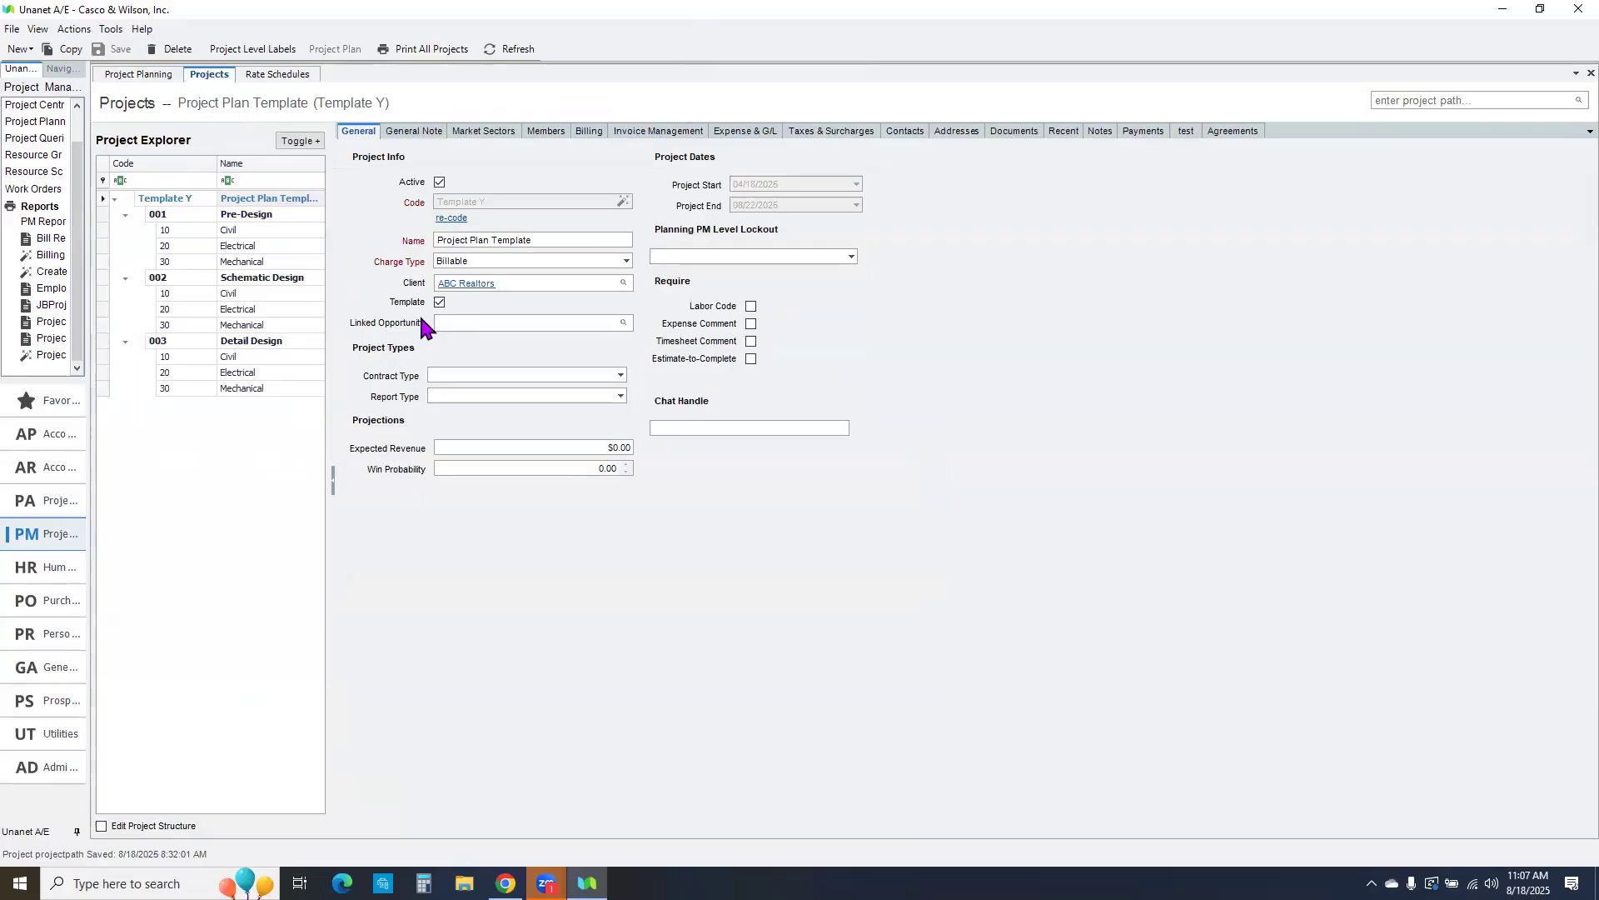
left_click(63, 50)
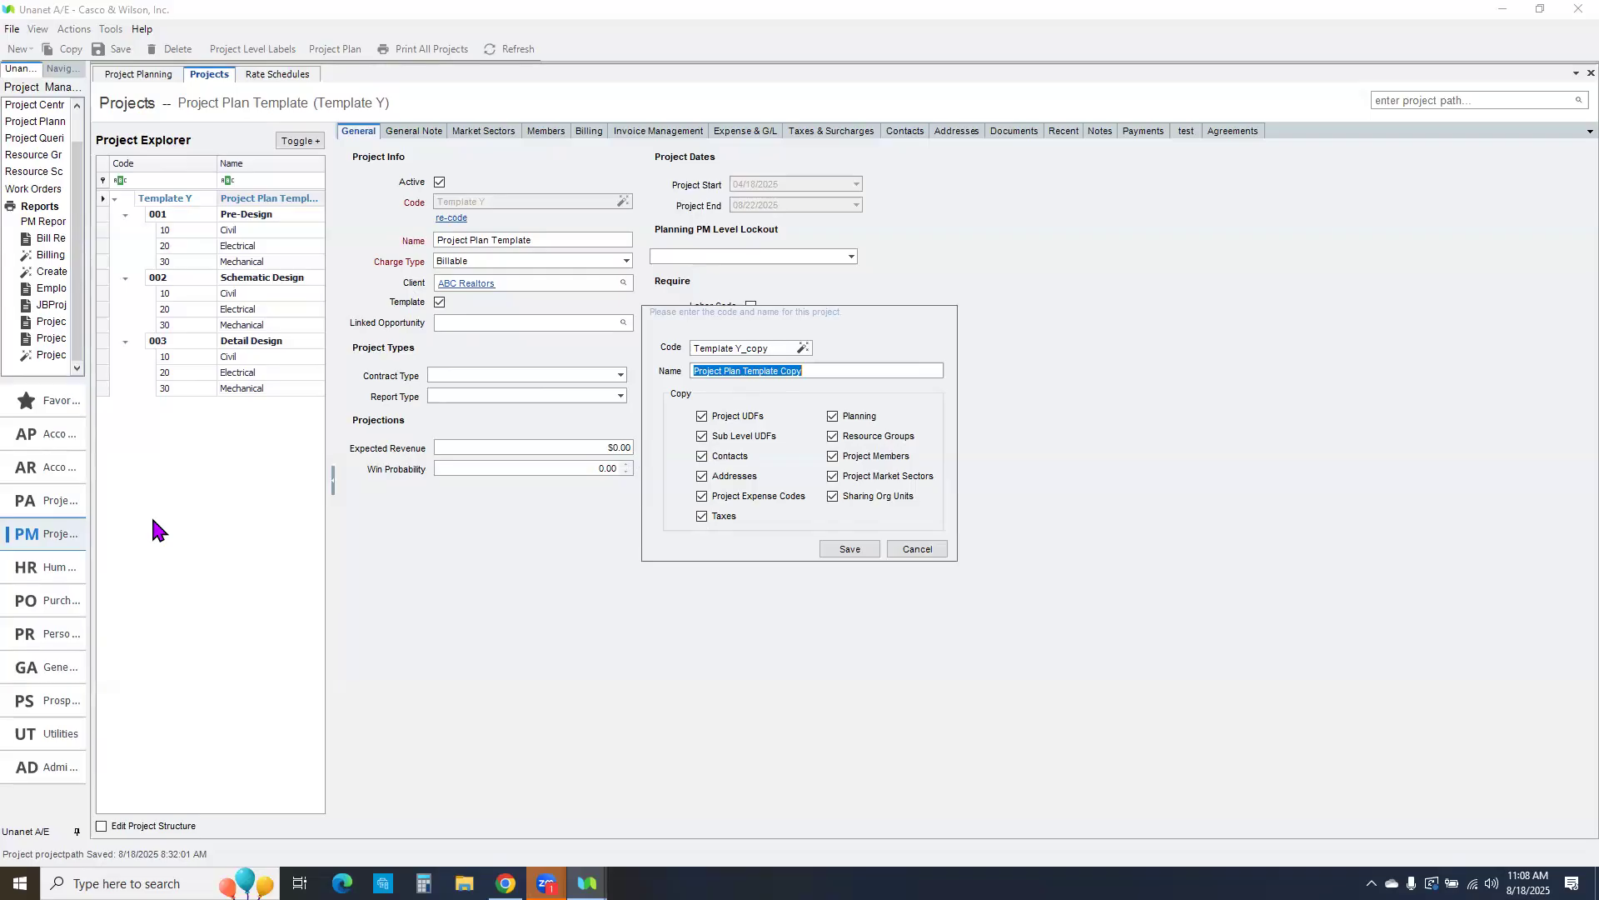
left_click(917, 549)
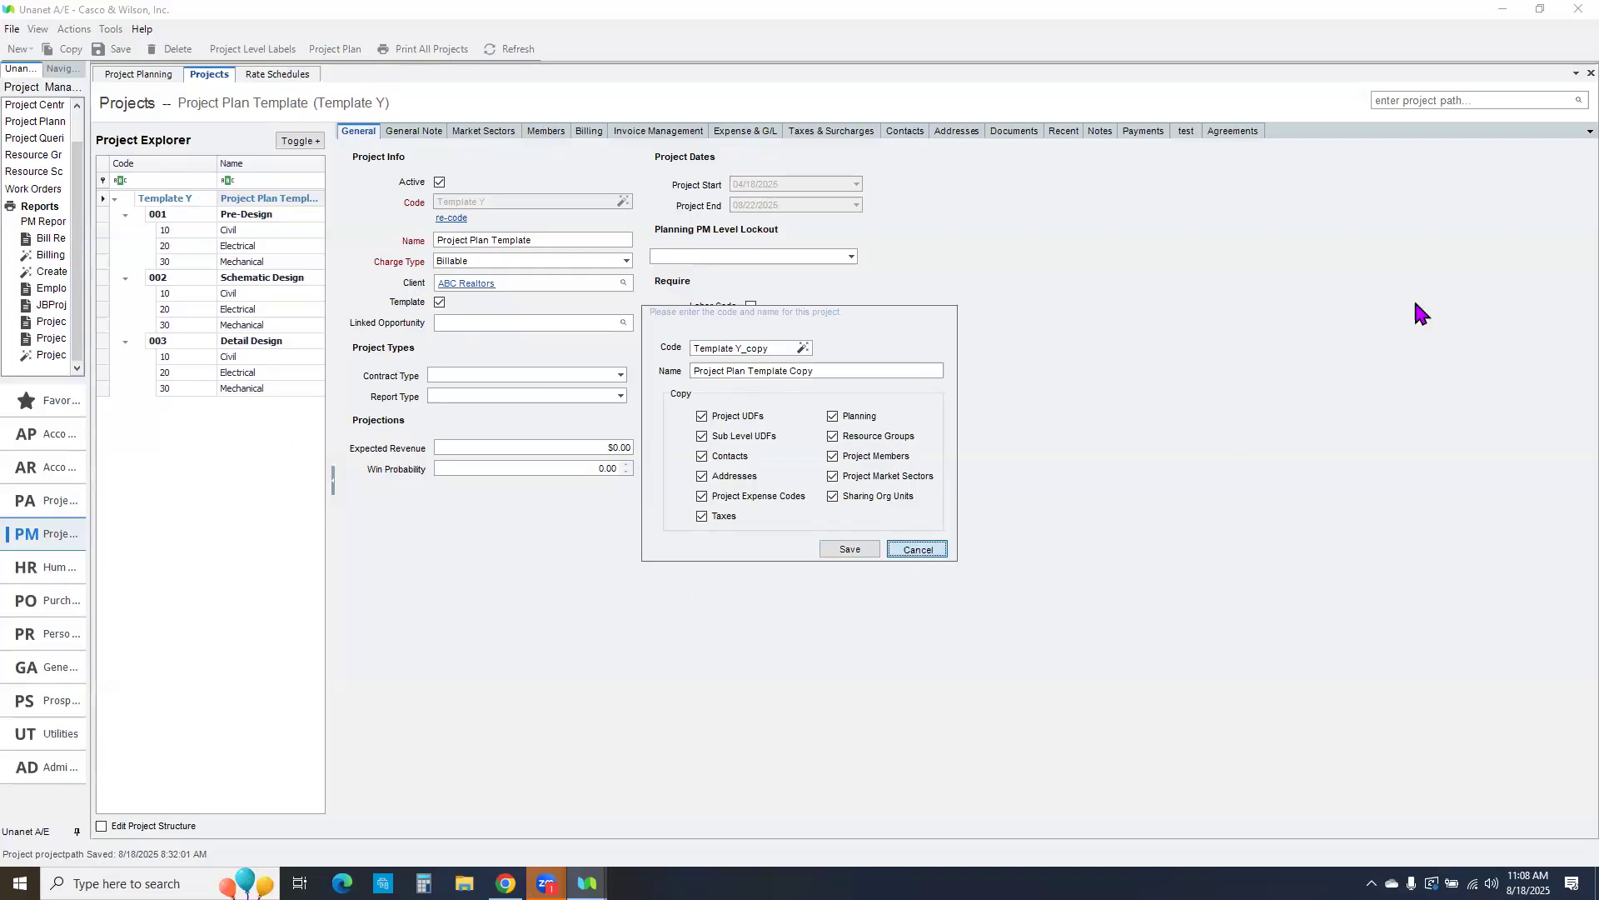
left_click(1560, 99)
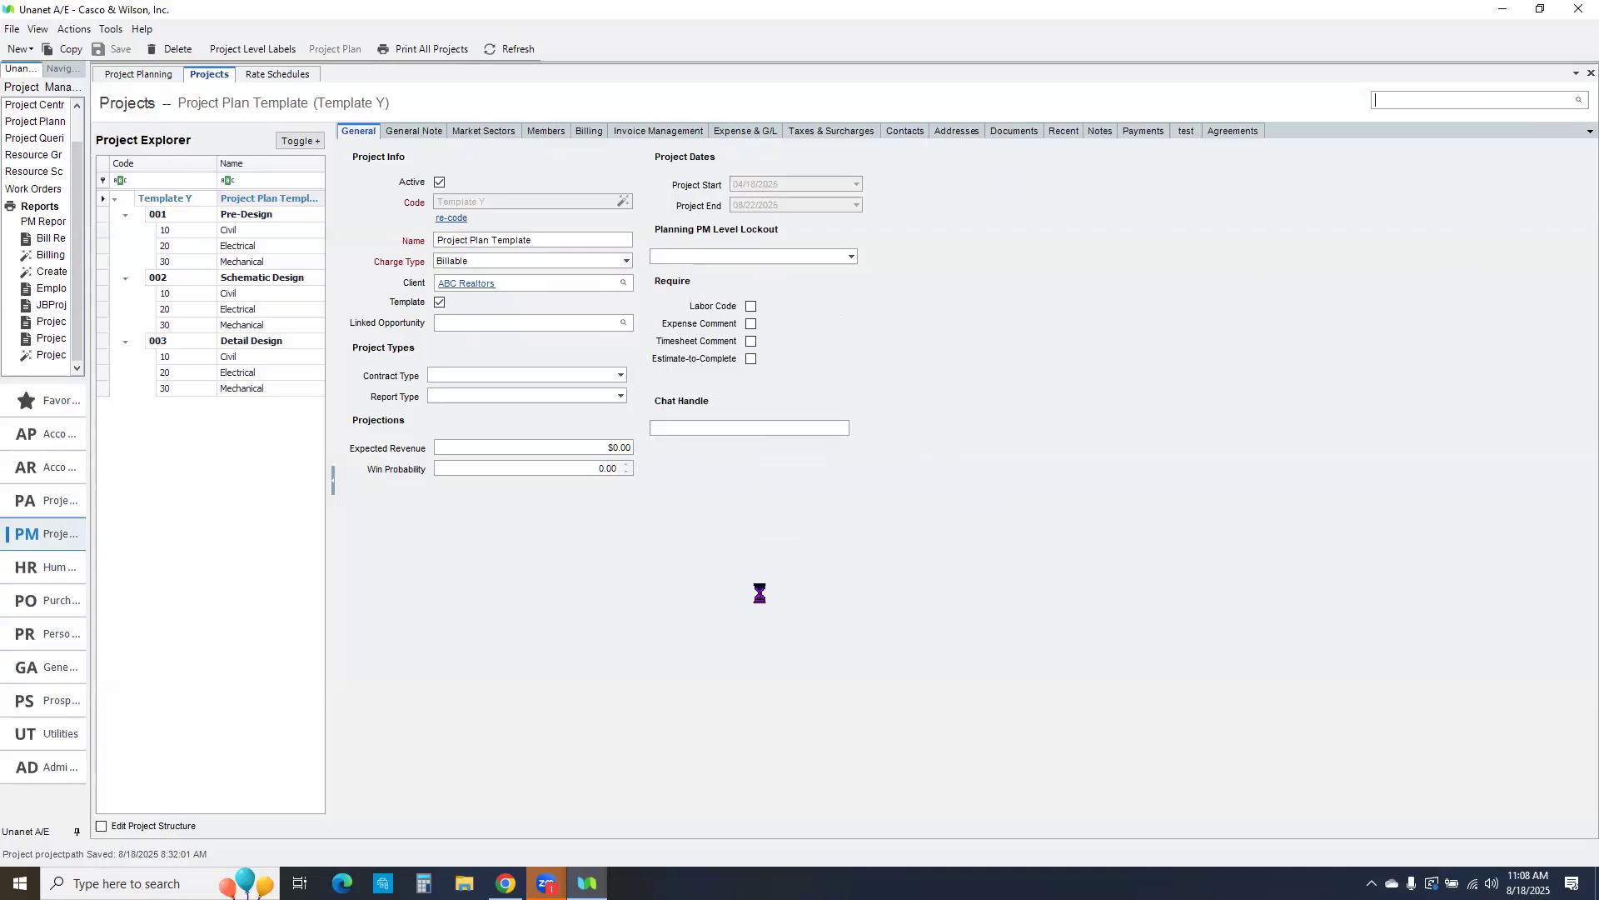
left_click(1238, 156)
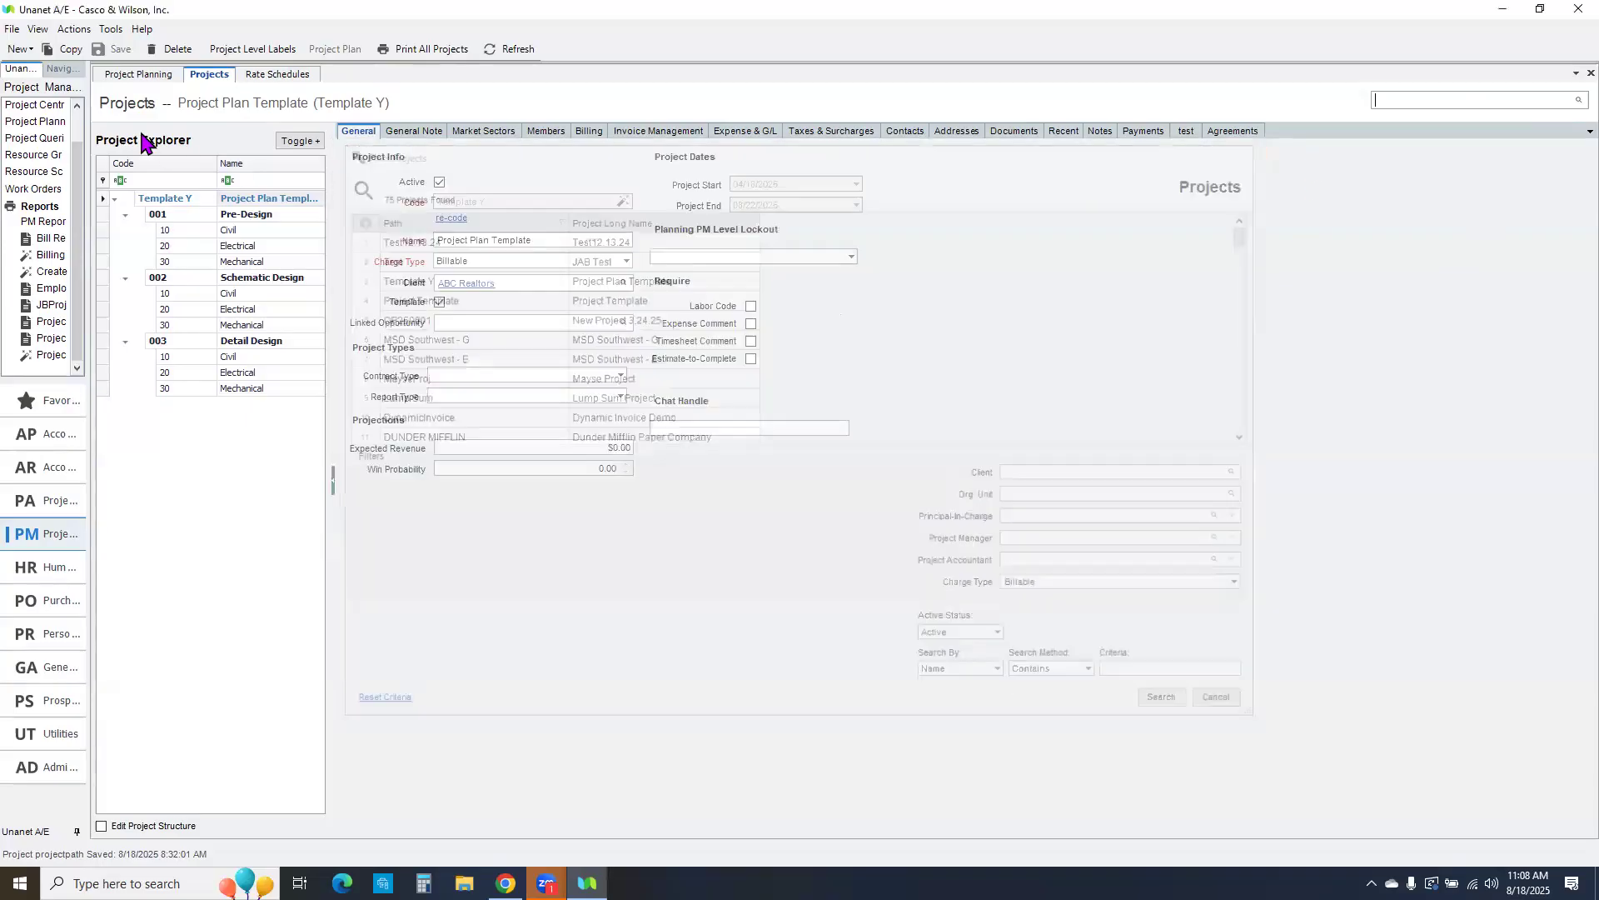
Step: Start a copy of the Template Y project with all copy options kept and set its code to 20250818.1
left_click(66, 50)
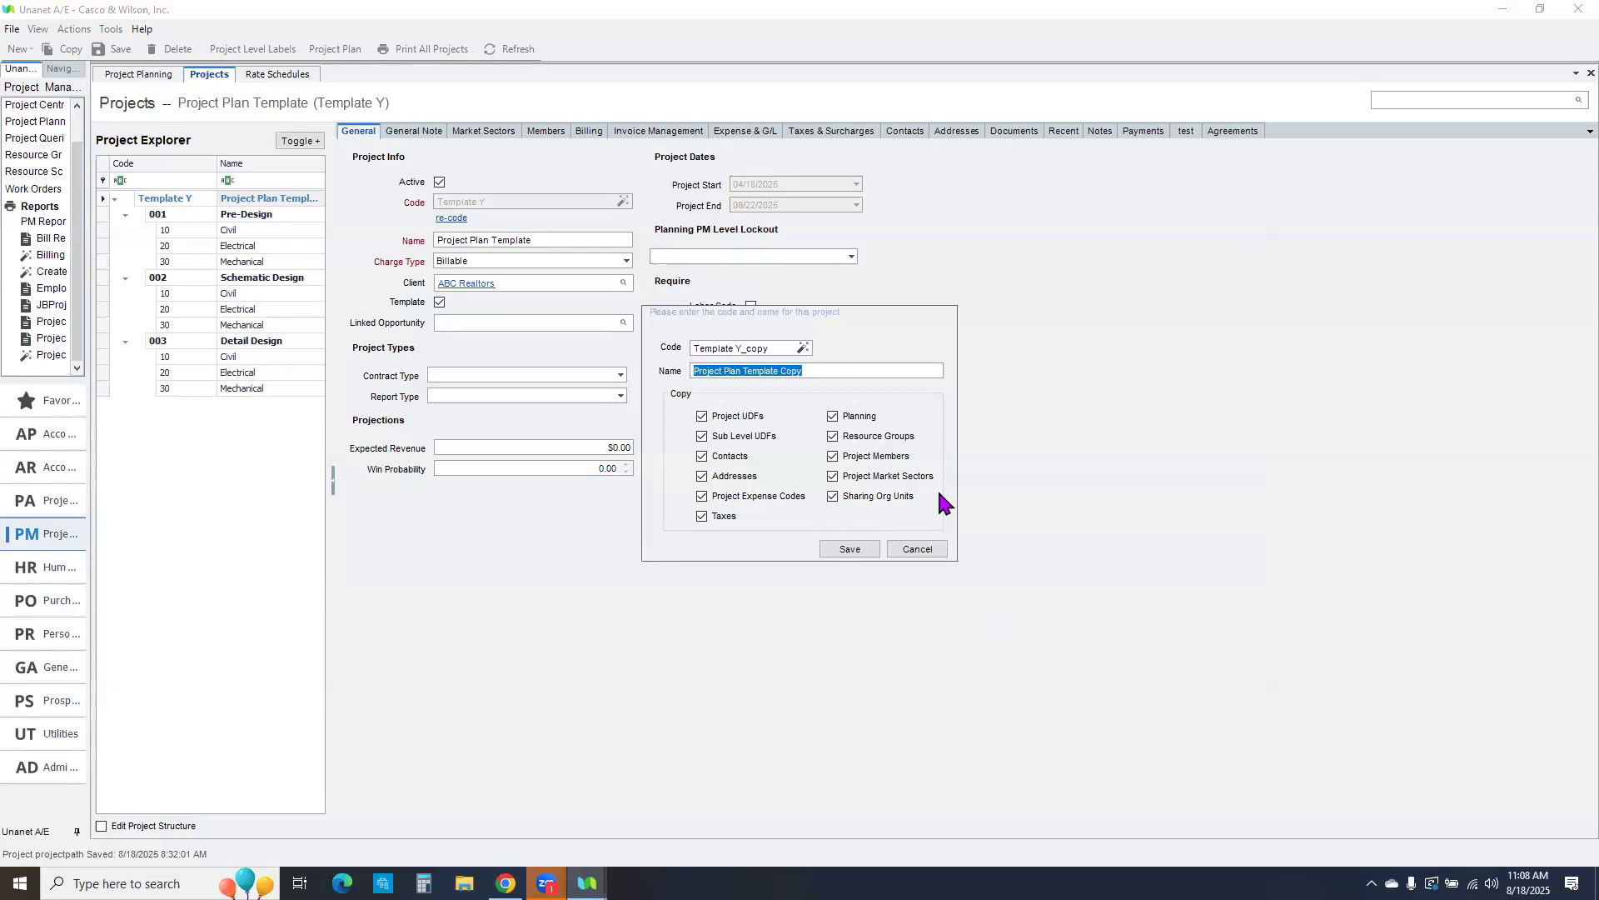
left_click(802, 348)
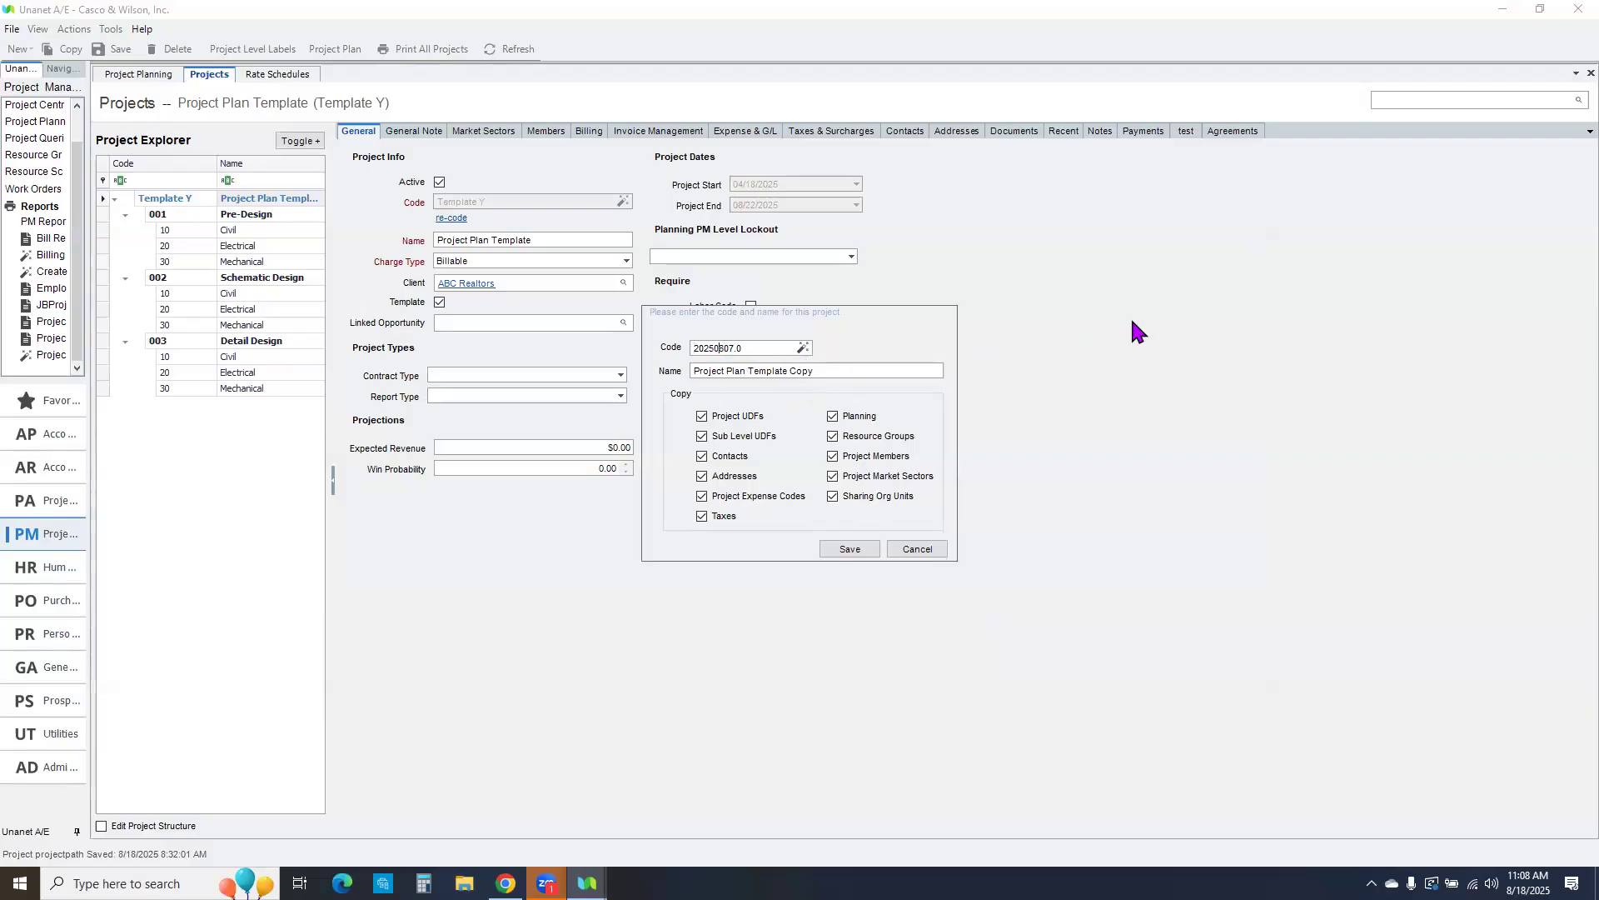
type("8")
type("18")
key("Delete")
key("Delete")
key("Delete")
type("1")
Step: Name the copied project "Project Template Copy" and save the copy
left_click_drag(805, 371, 615, 385)
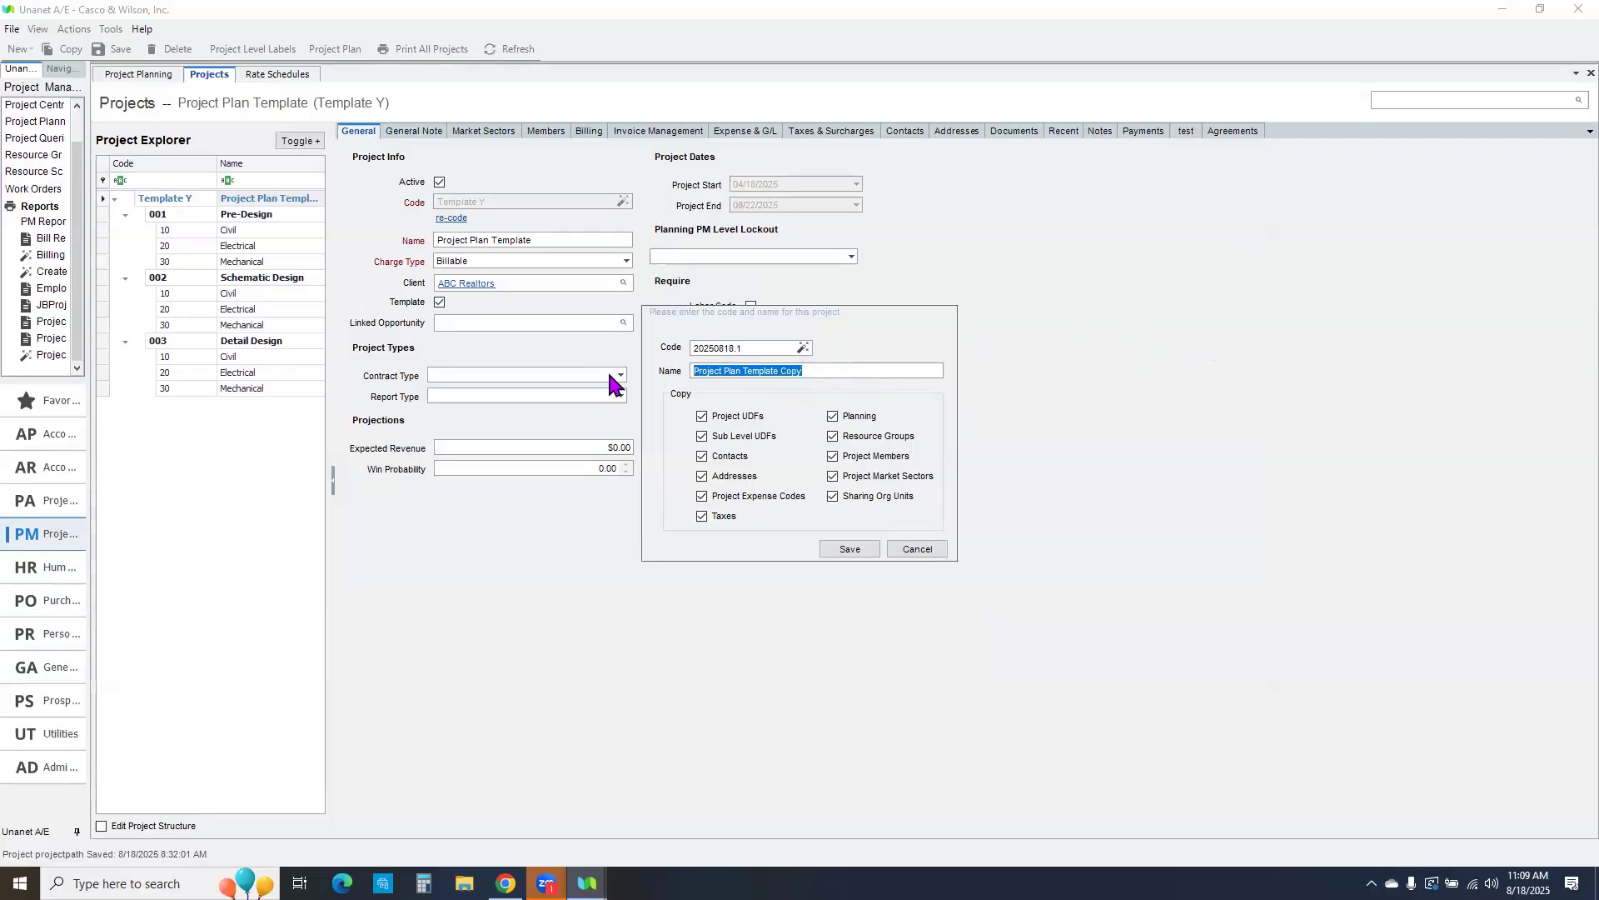
type("Po")
key("BackSpace")
type("roject ")
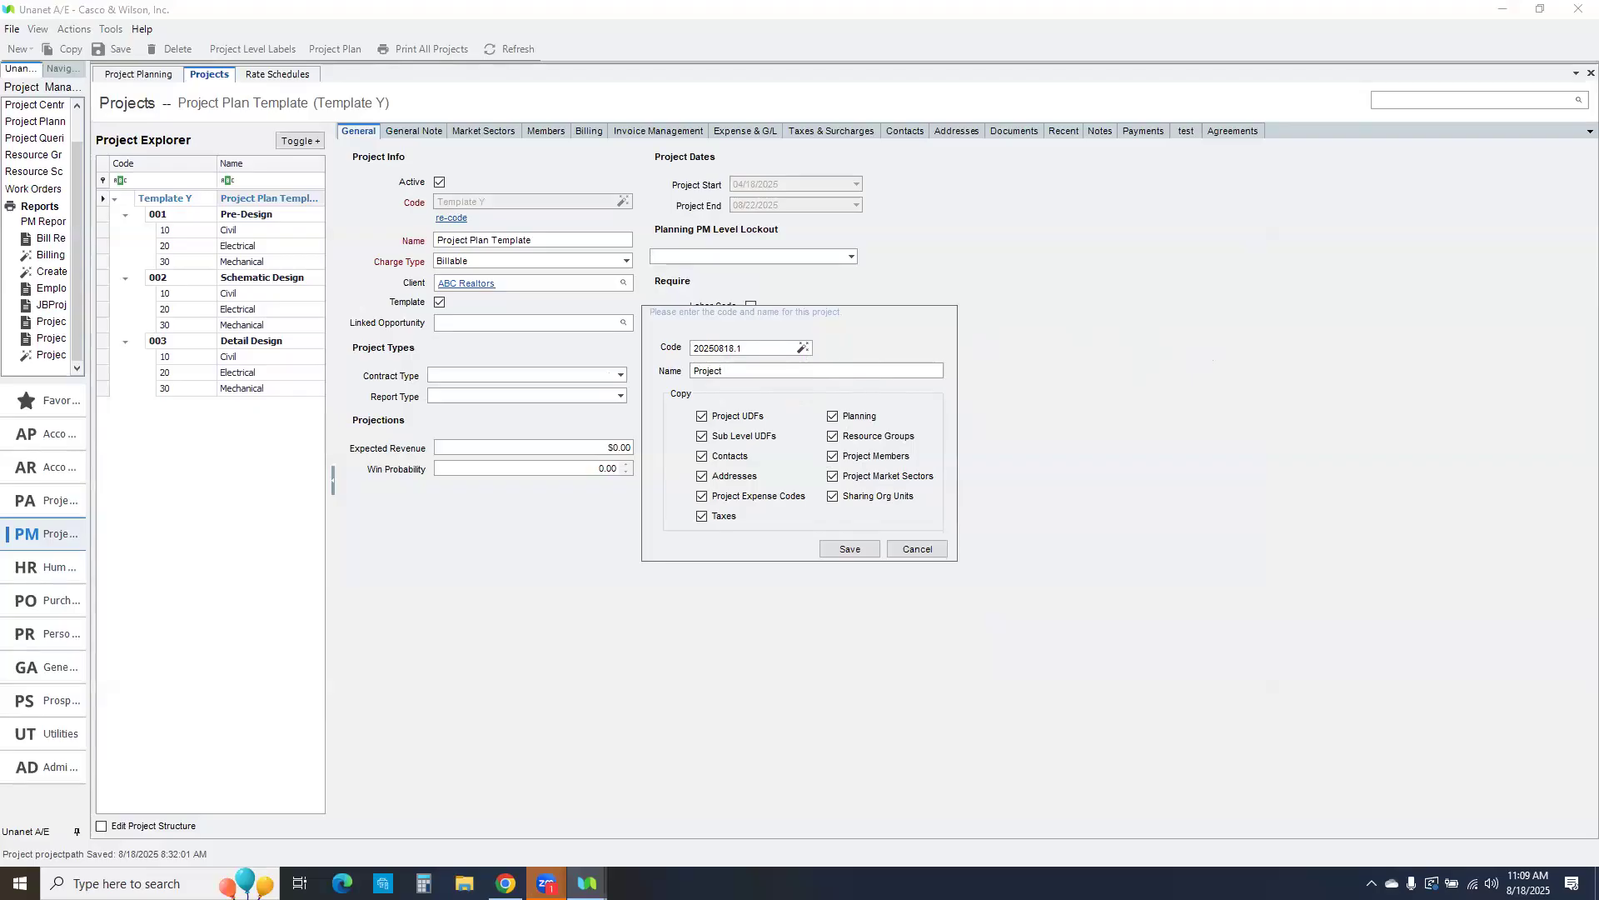
type("Template Copy")
left_click(850, 550)
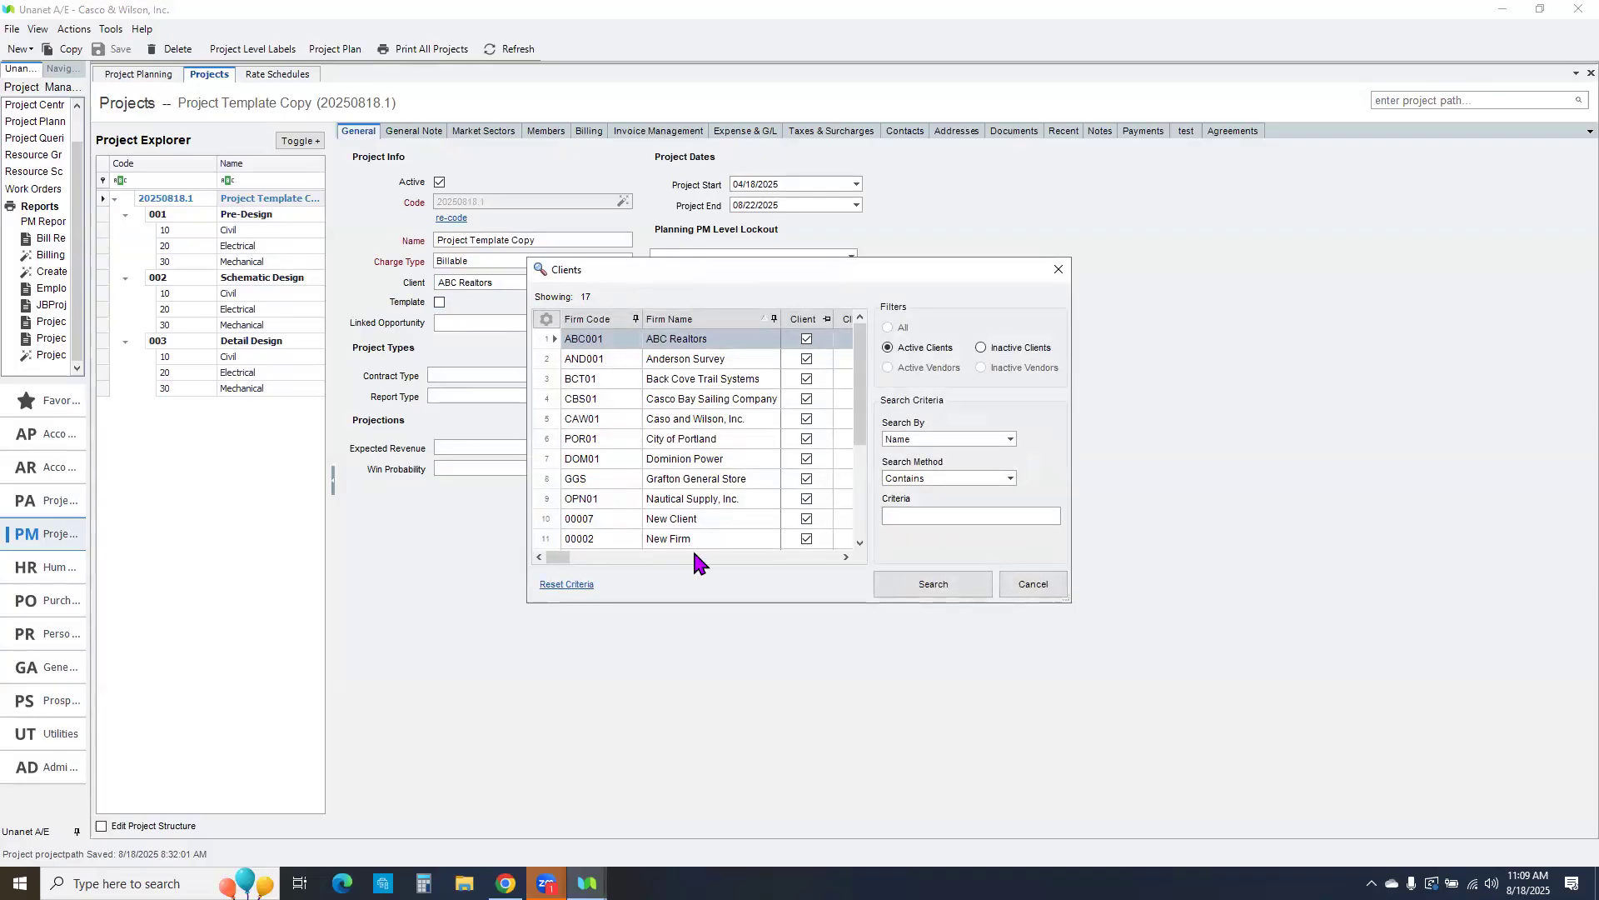
Step: Assign Casco Bay Sailing Company as the client of the copied project and save the record
double_click(706, 399)
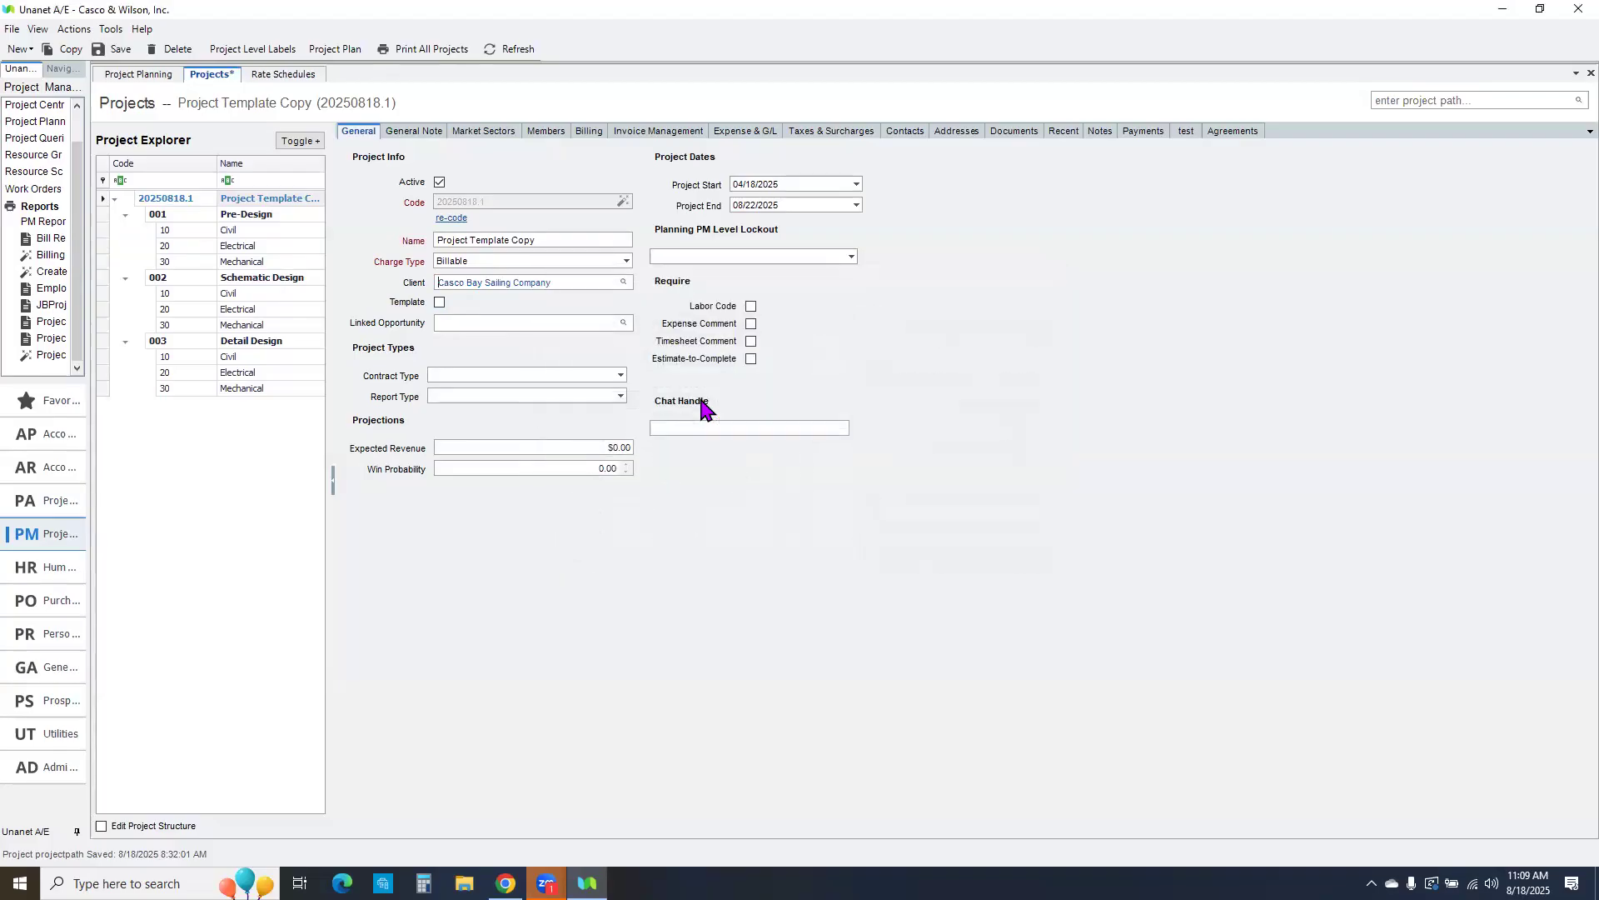
left_click(119, 49)
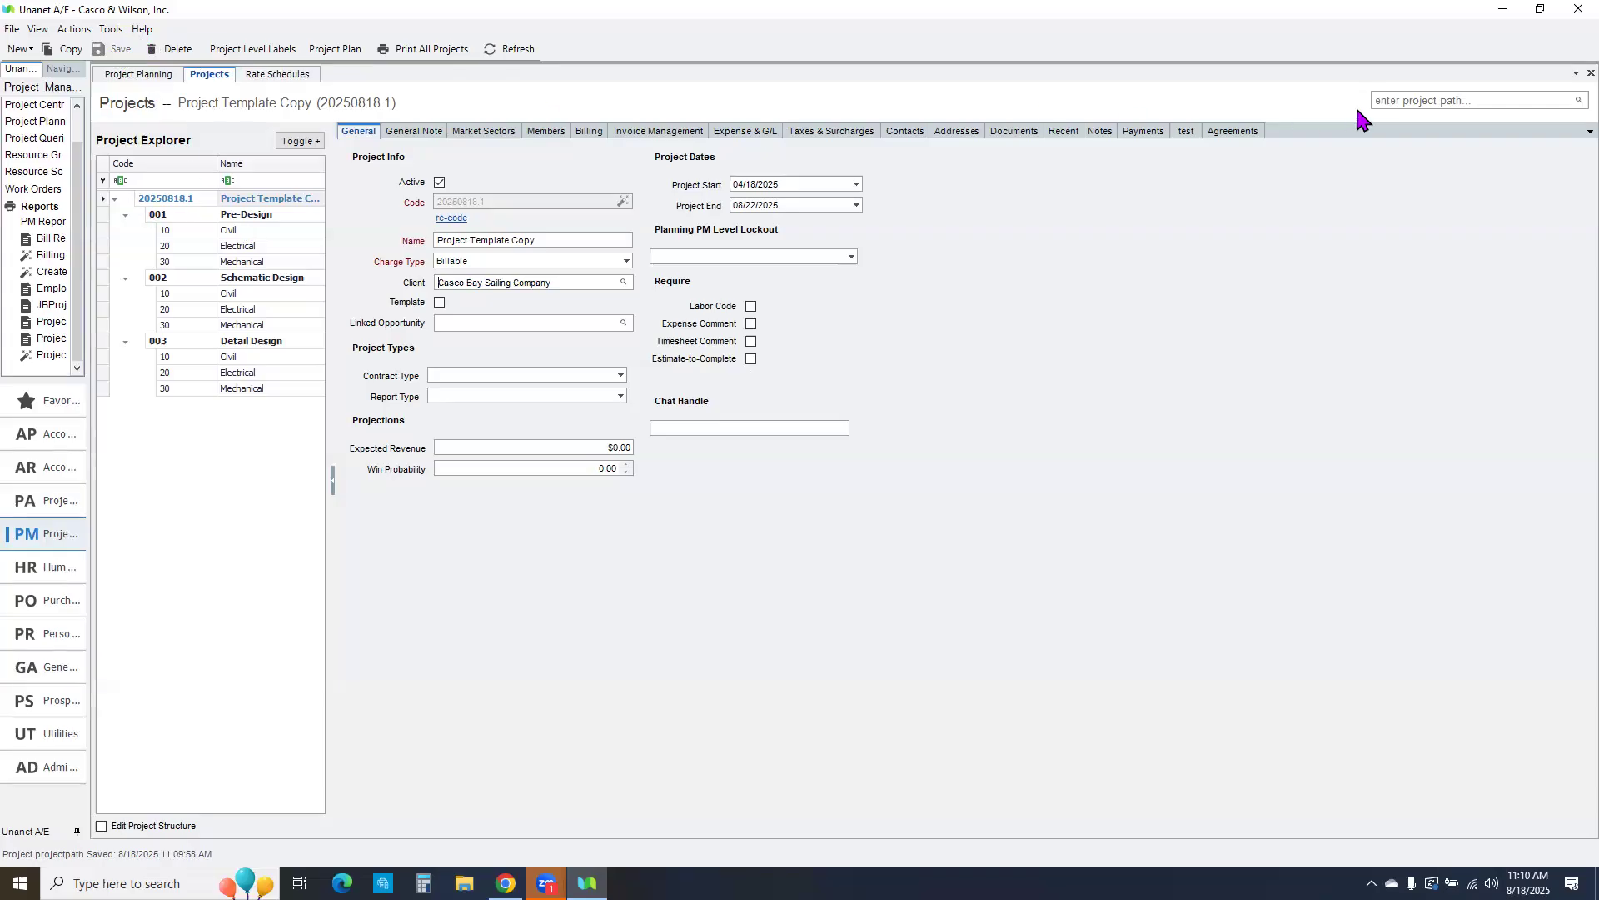
Step: Load project 20250818.1 in Project Planning and display its Gantt chart
left_click(1414, 100)
type("20250818.1")
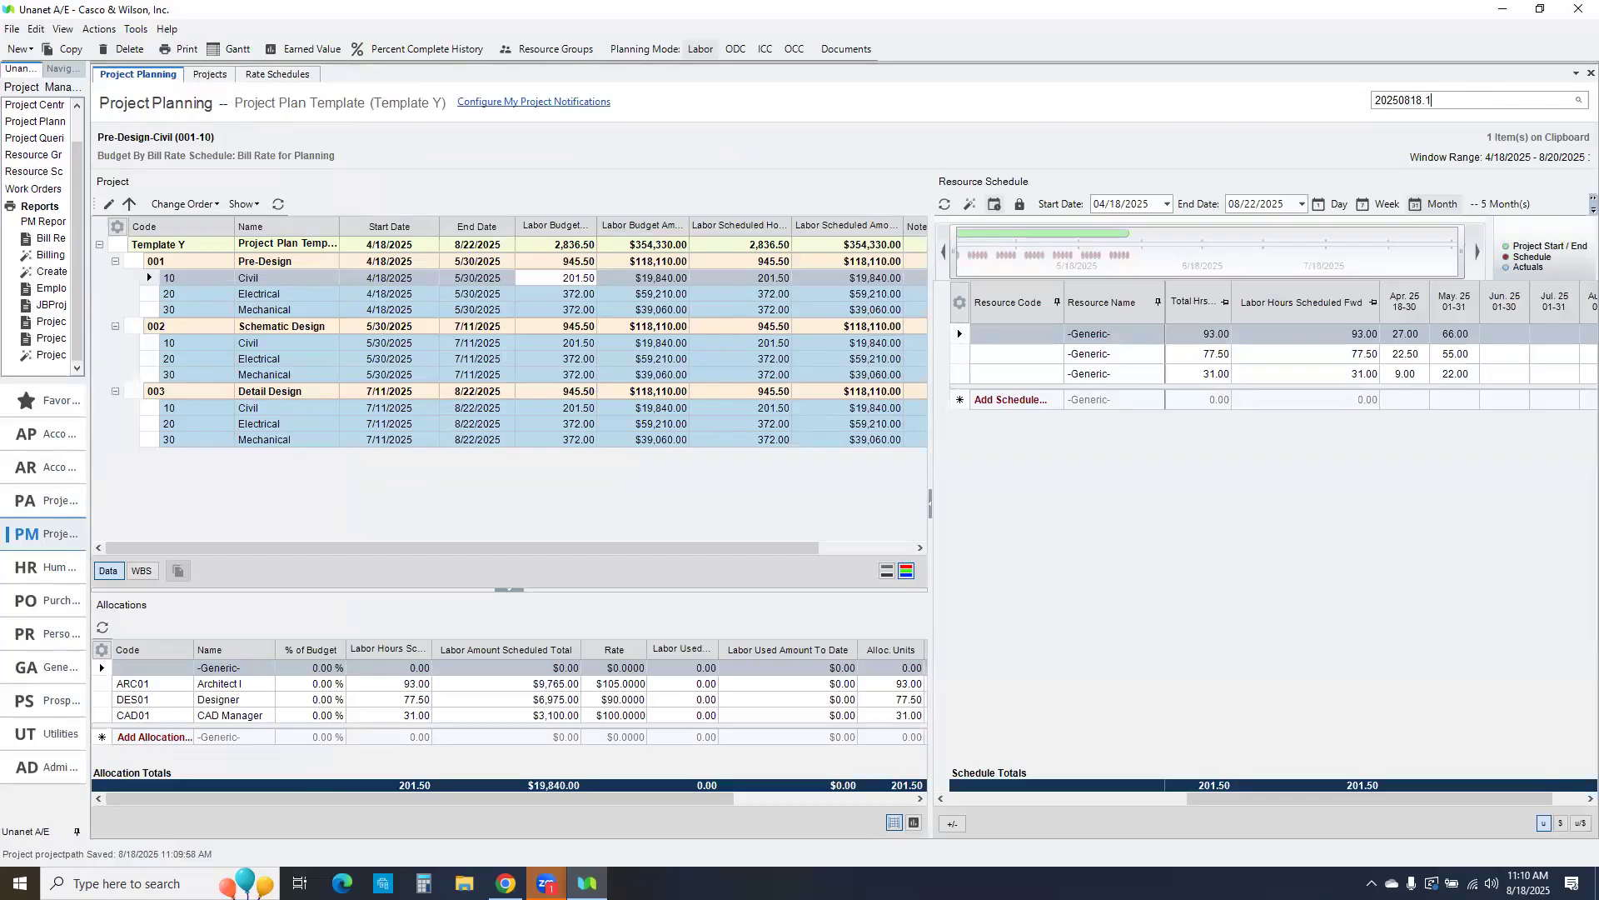
key("Return")
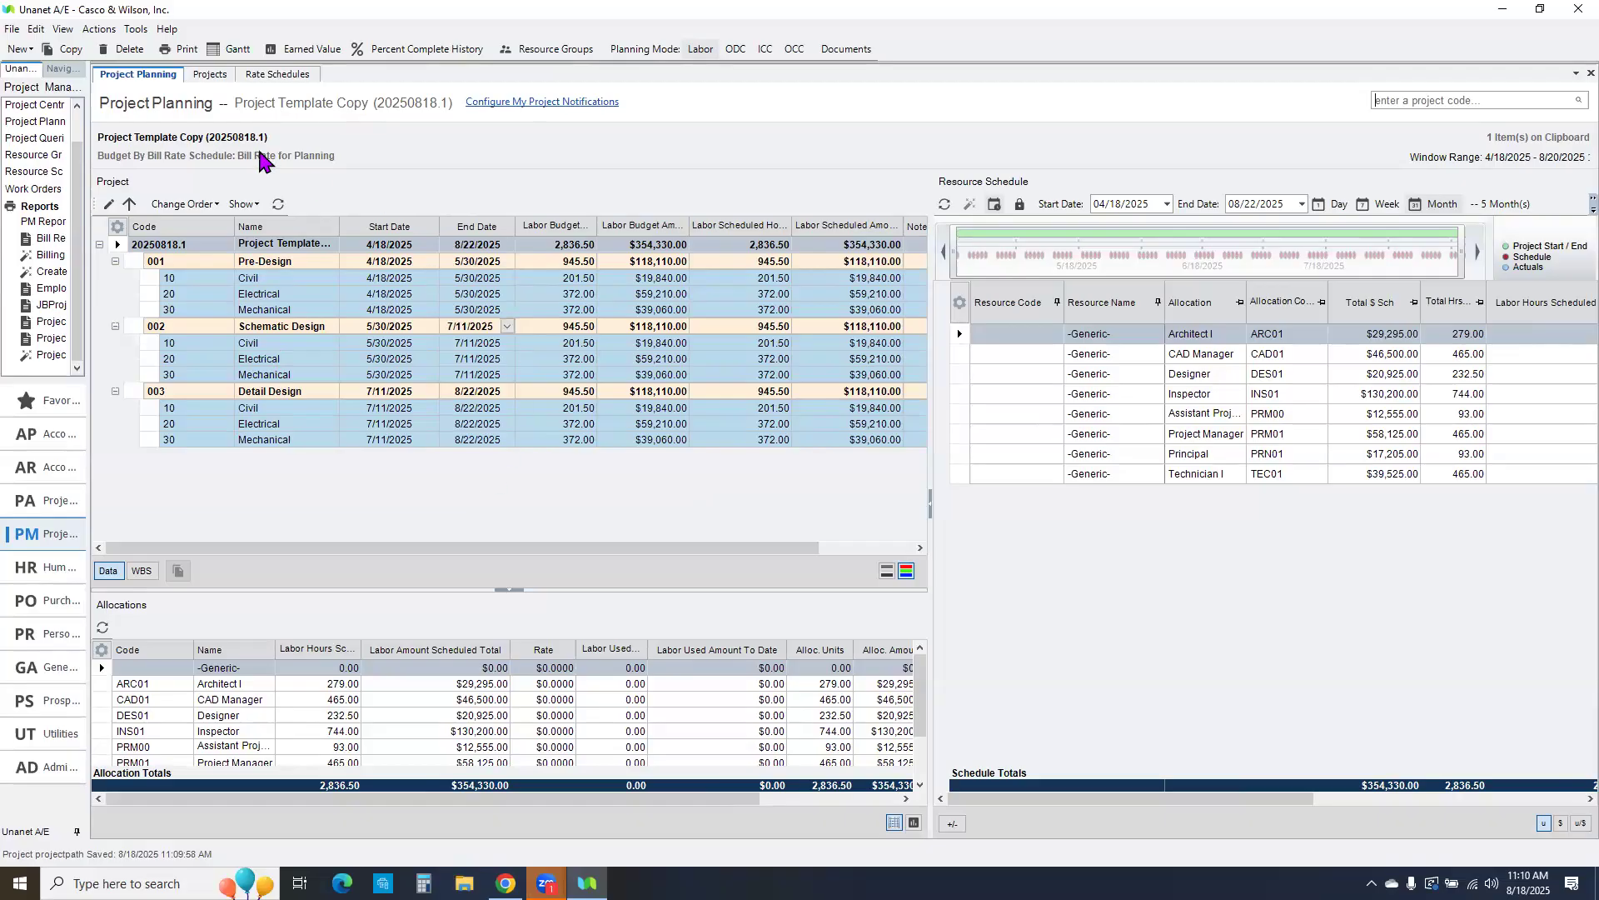
left_click(233, 51)
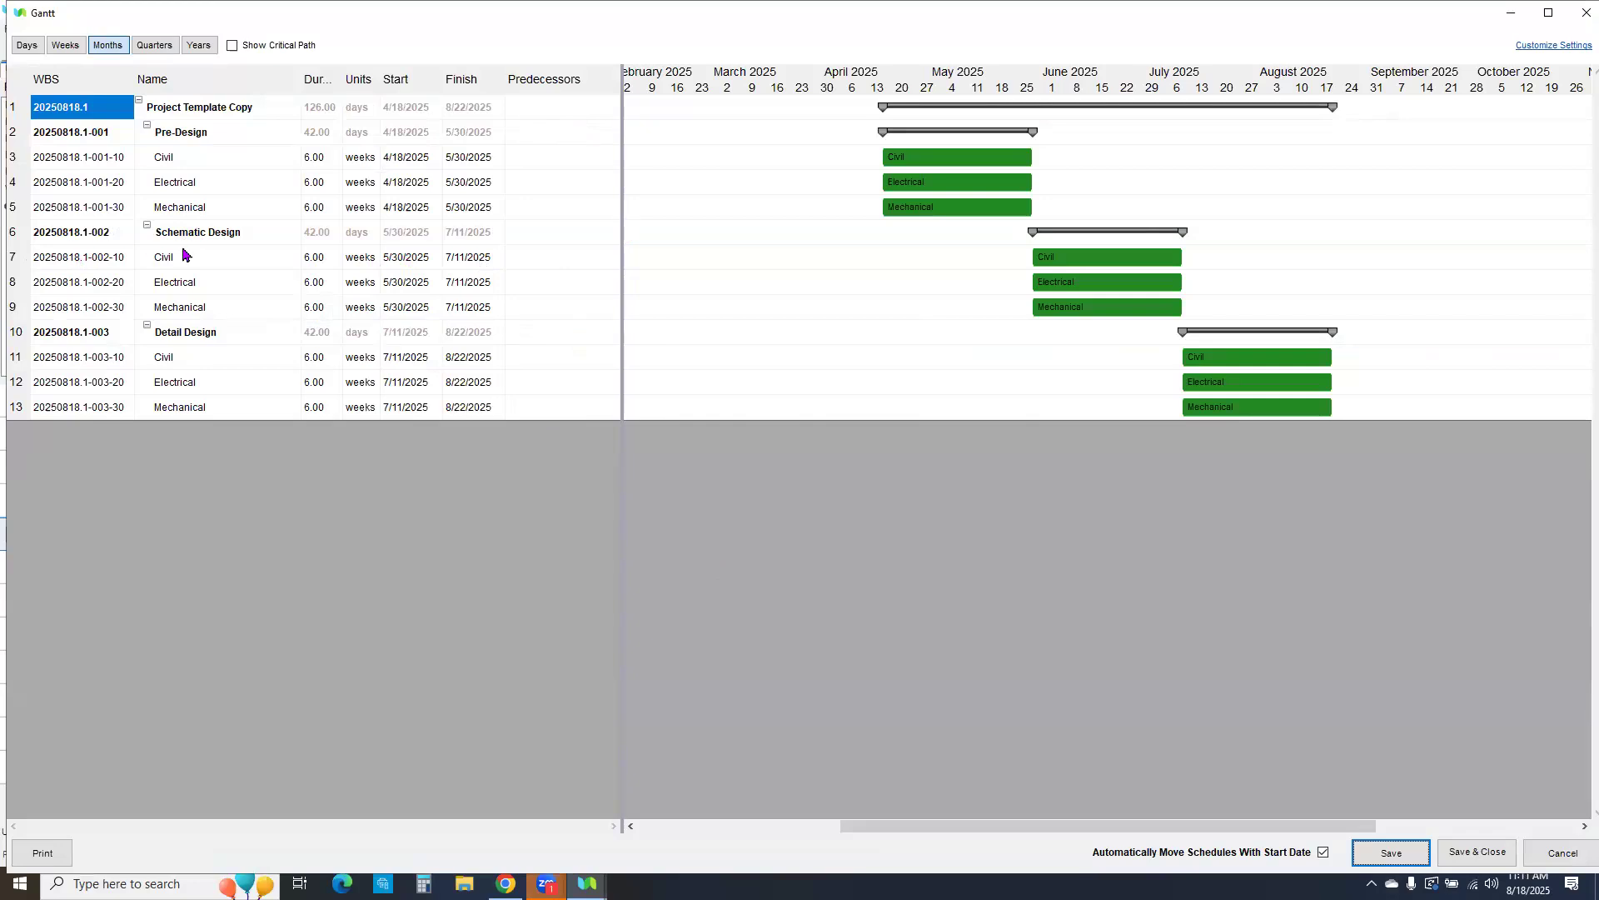
Step: Add Pre-Design Civil (task 3) as the Finish-to-Start predecessor of the Schematic Design Civil task
left_click(529, 261)
left_click(613, 258)
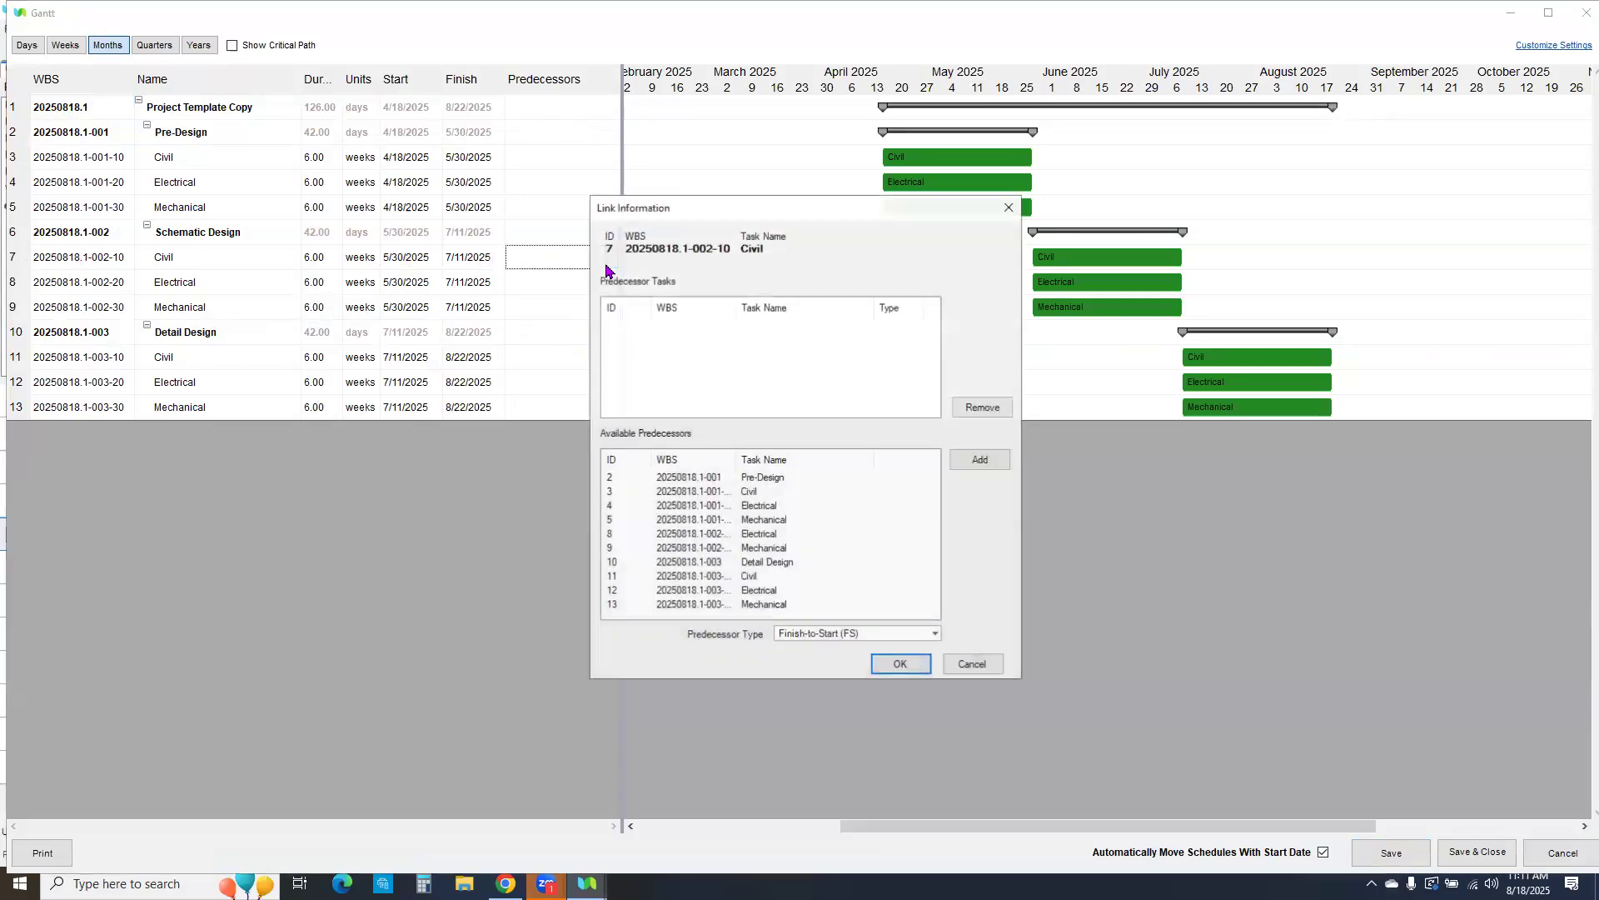
left_click(694, 493)
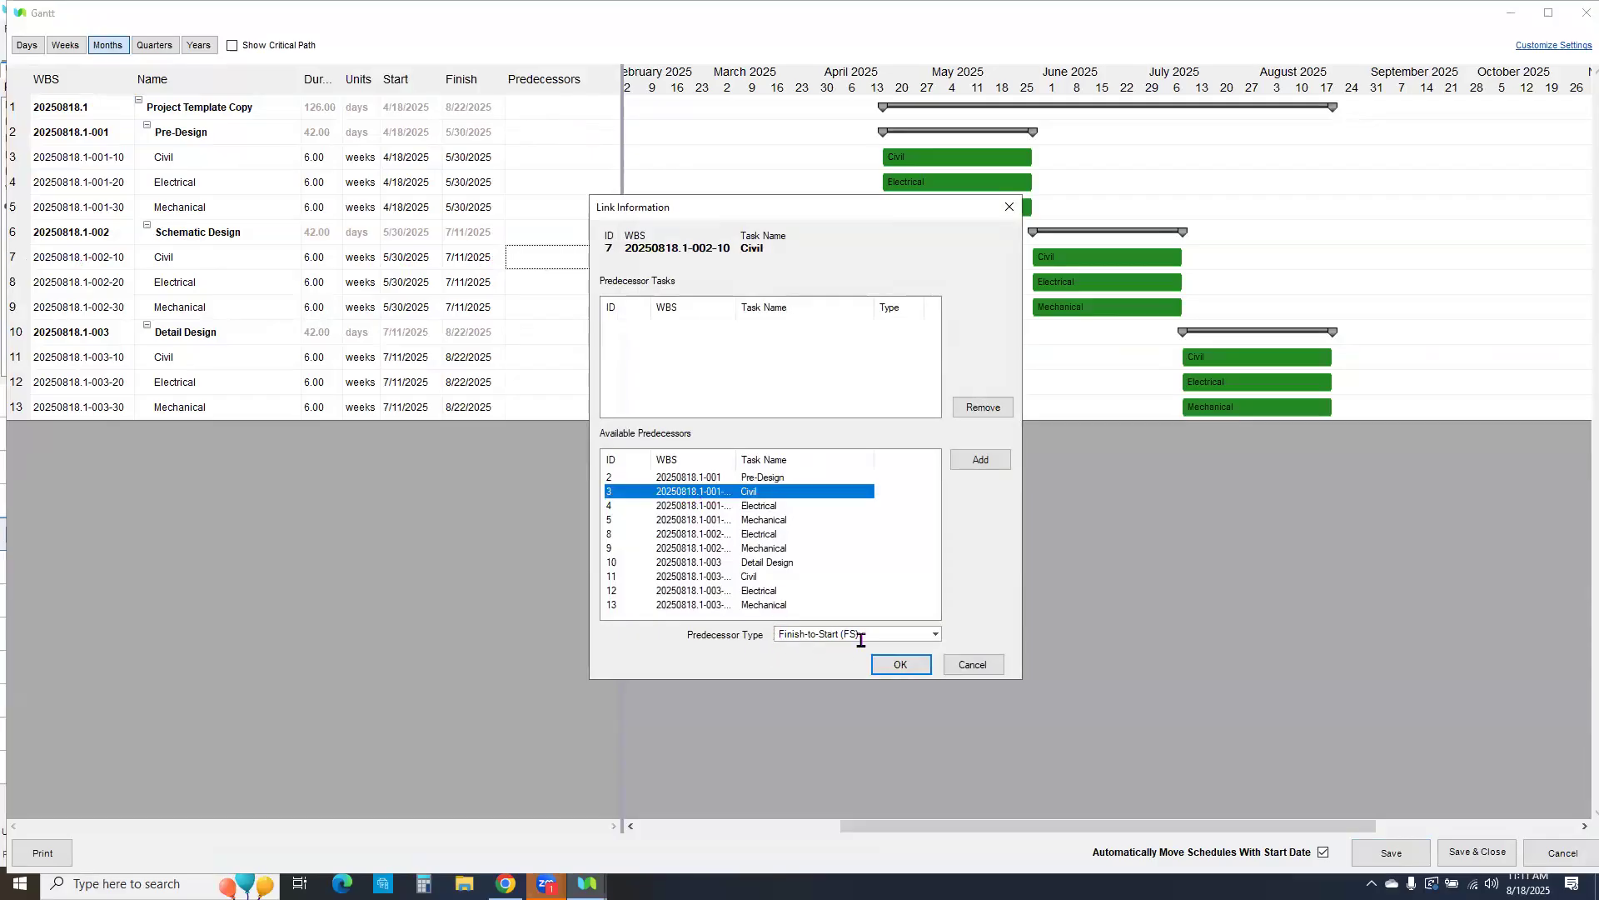
left_click(990, 463)
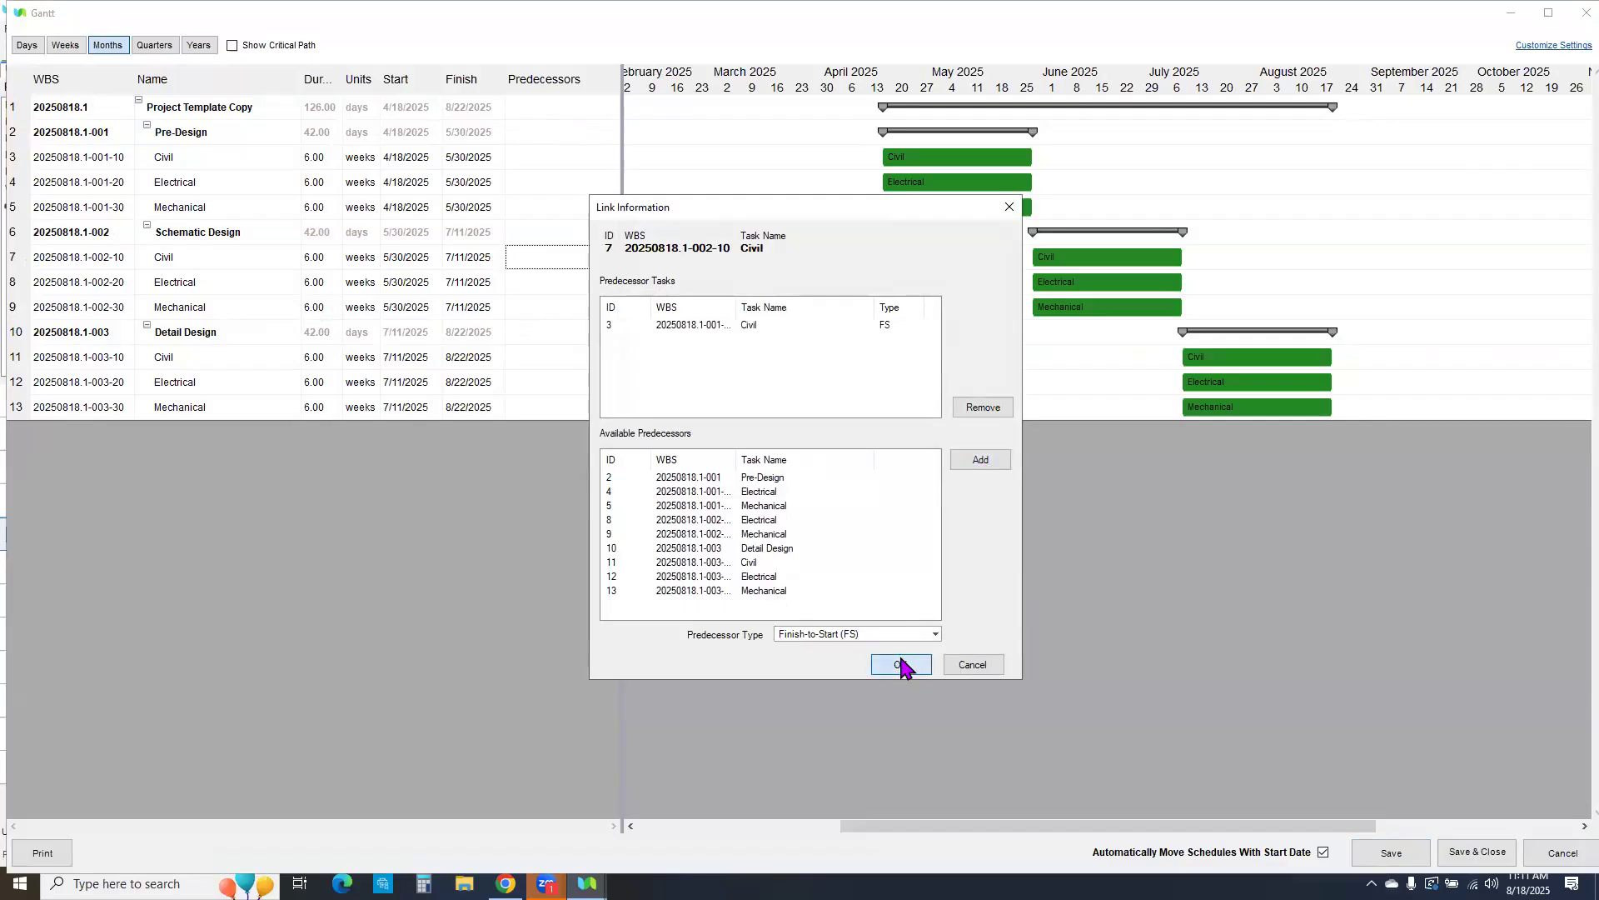
left_click(903, 666)
Step: Add Pre-Design Civil (task 3) as the Finish-to-Start predecessor of the Schematic Design Electrical task
left_click(589, 282)
left_click(616, 291)
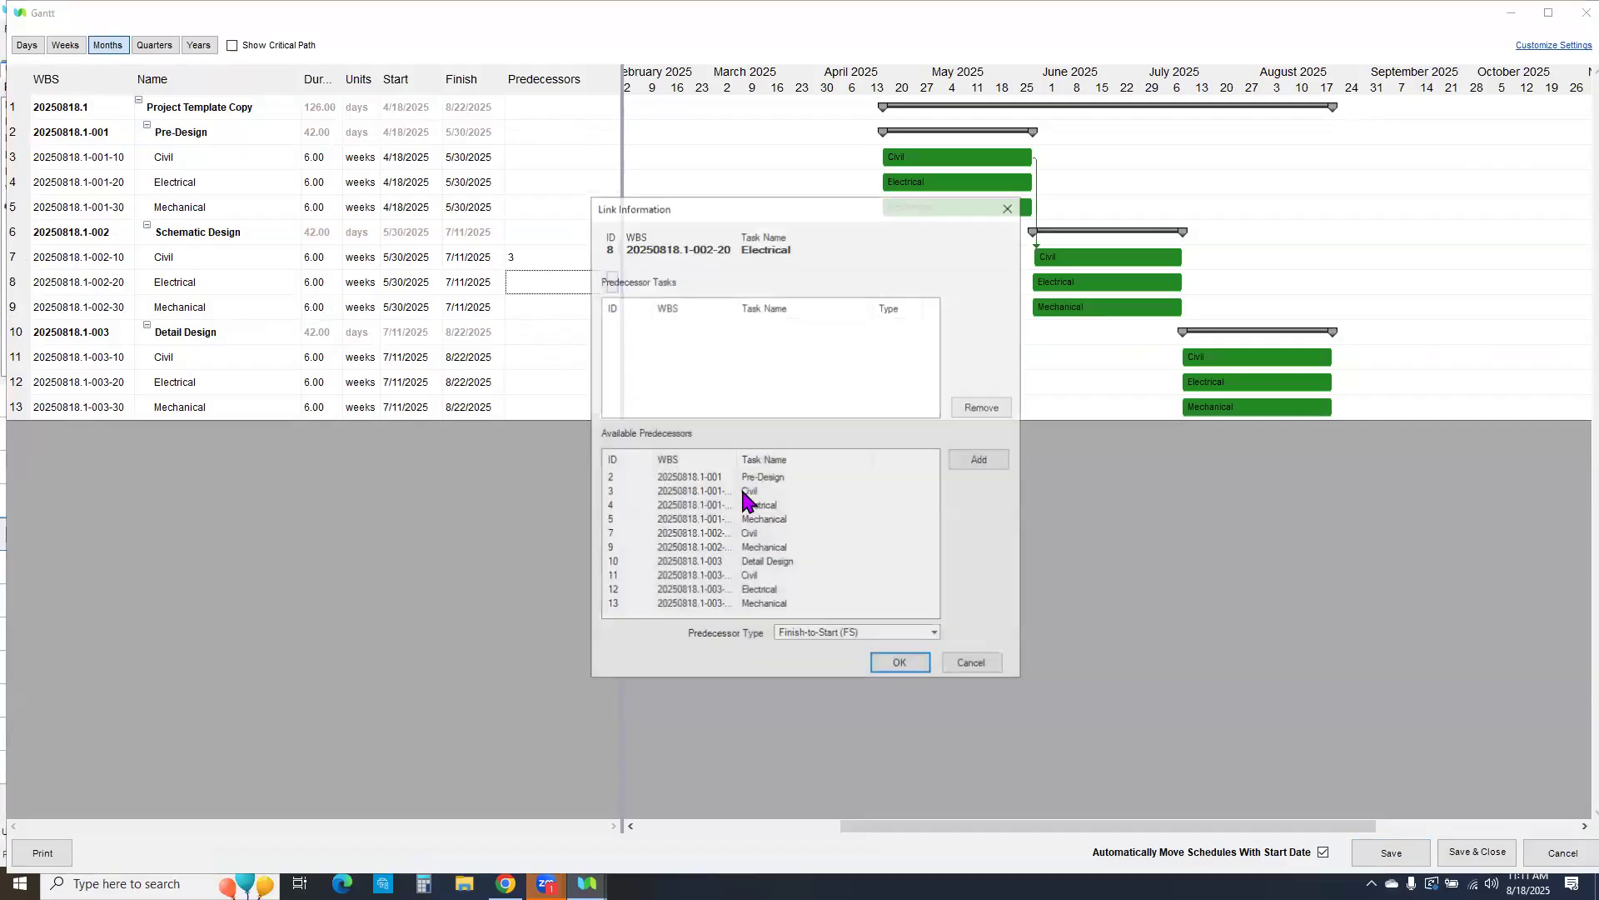
left_click(683, 493)
left_click(968, 459)
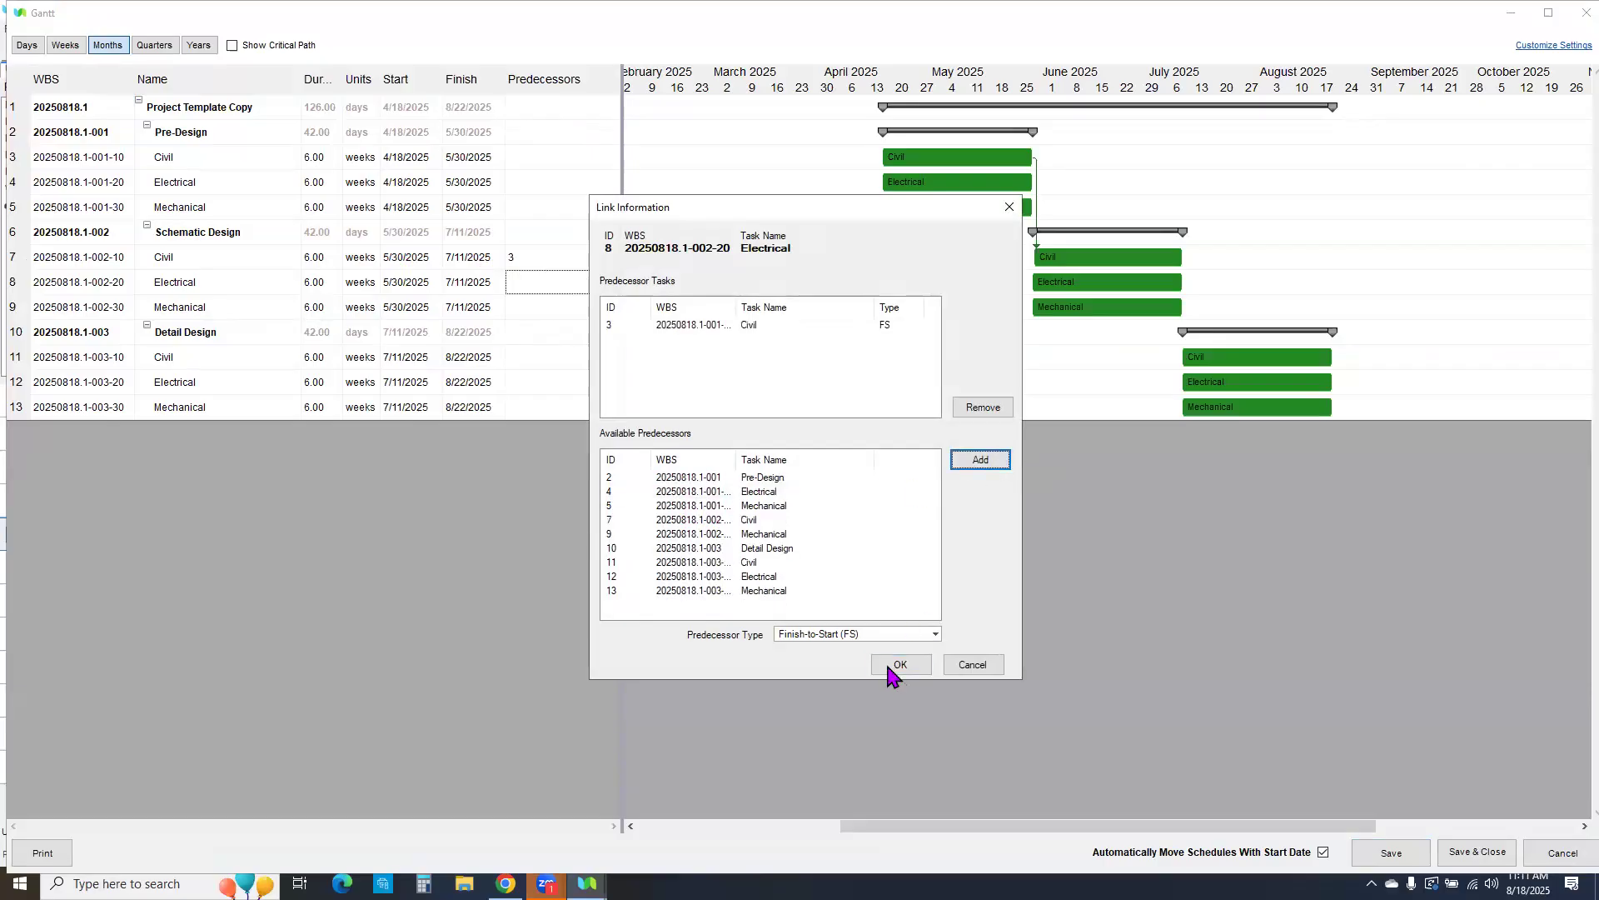
left_click(891, 666)
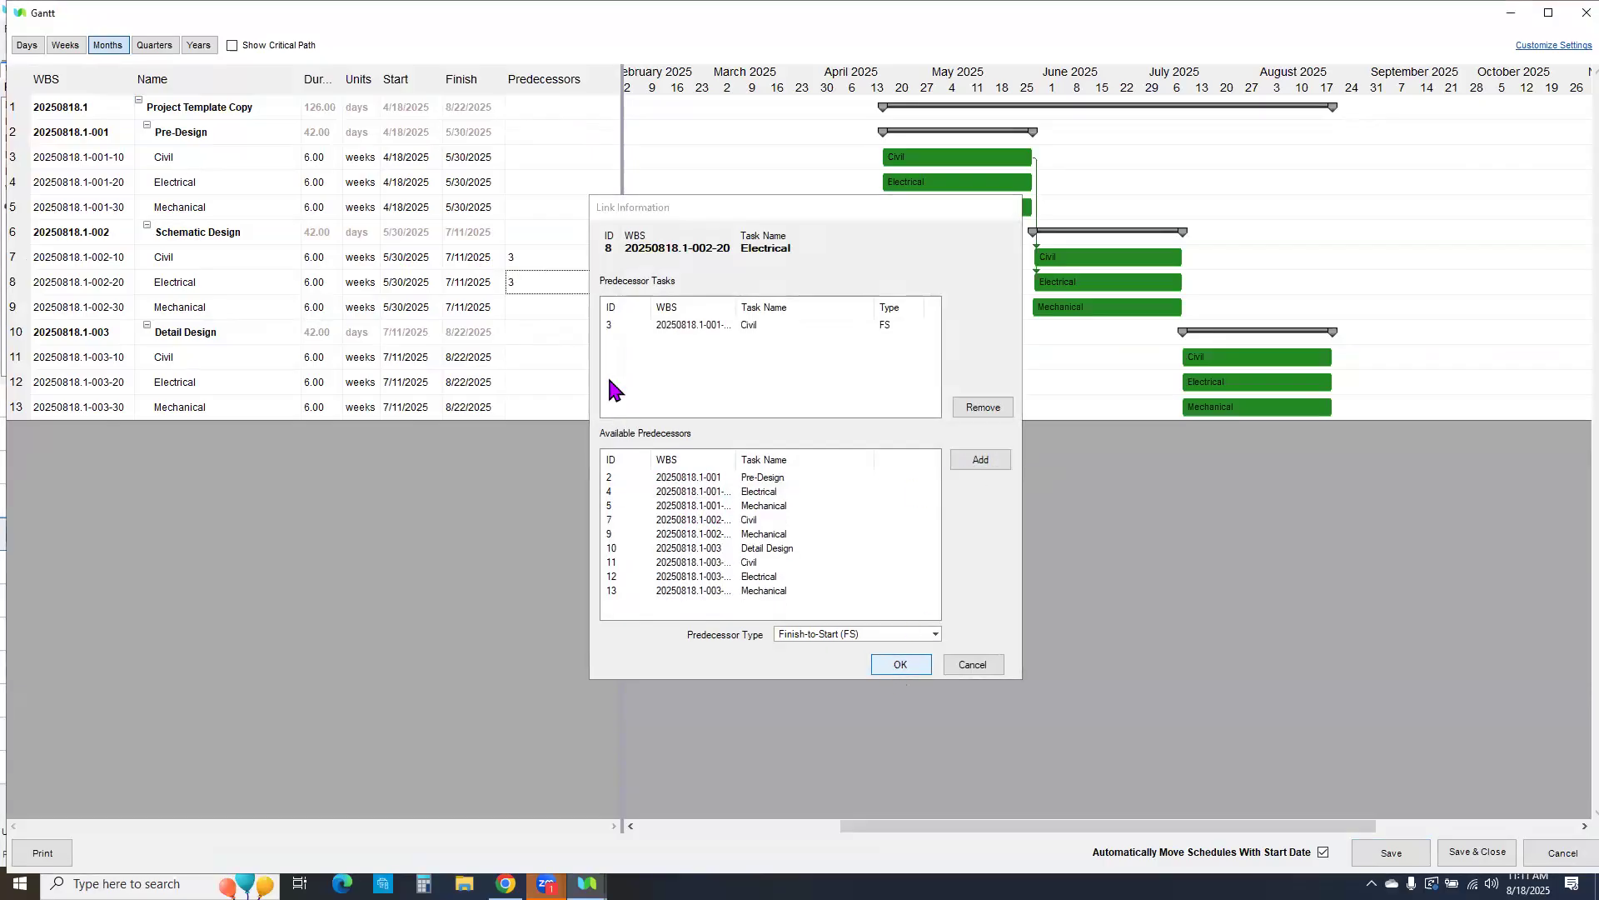
Step: Add Pre-Design Civil (task 3) as the Finish-to-Start predecessor of the Schematic Design Mechanical task
left_click(596, 308)
left_click(615, 313)
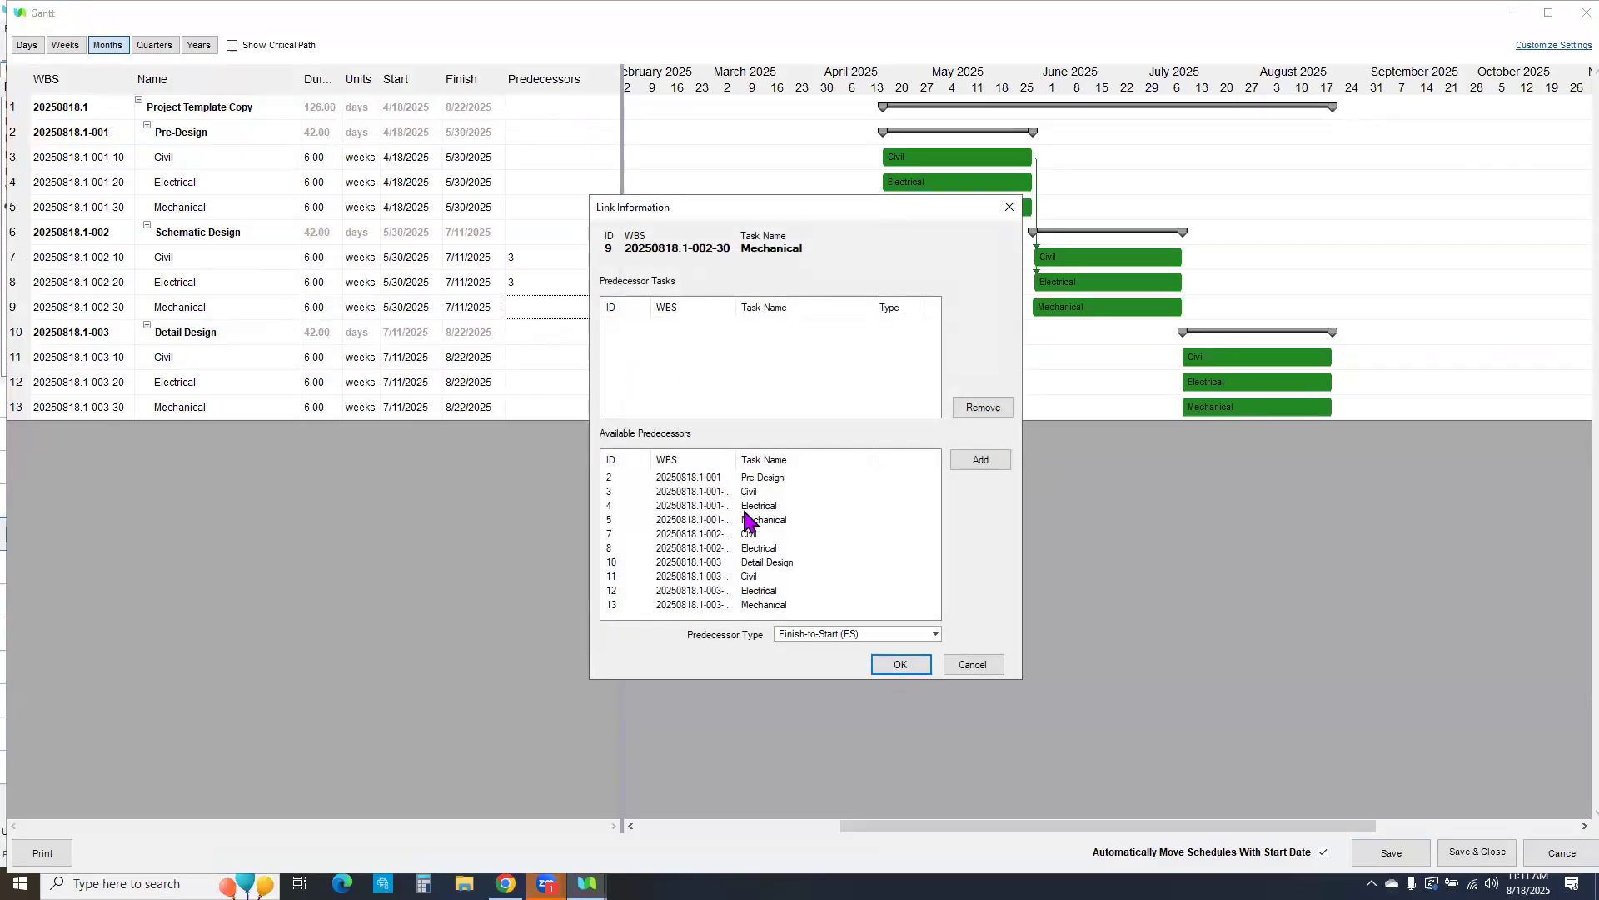
left_click(692, 493)
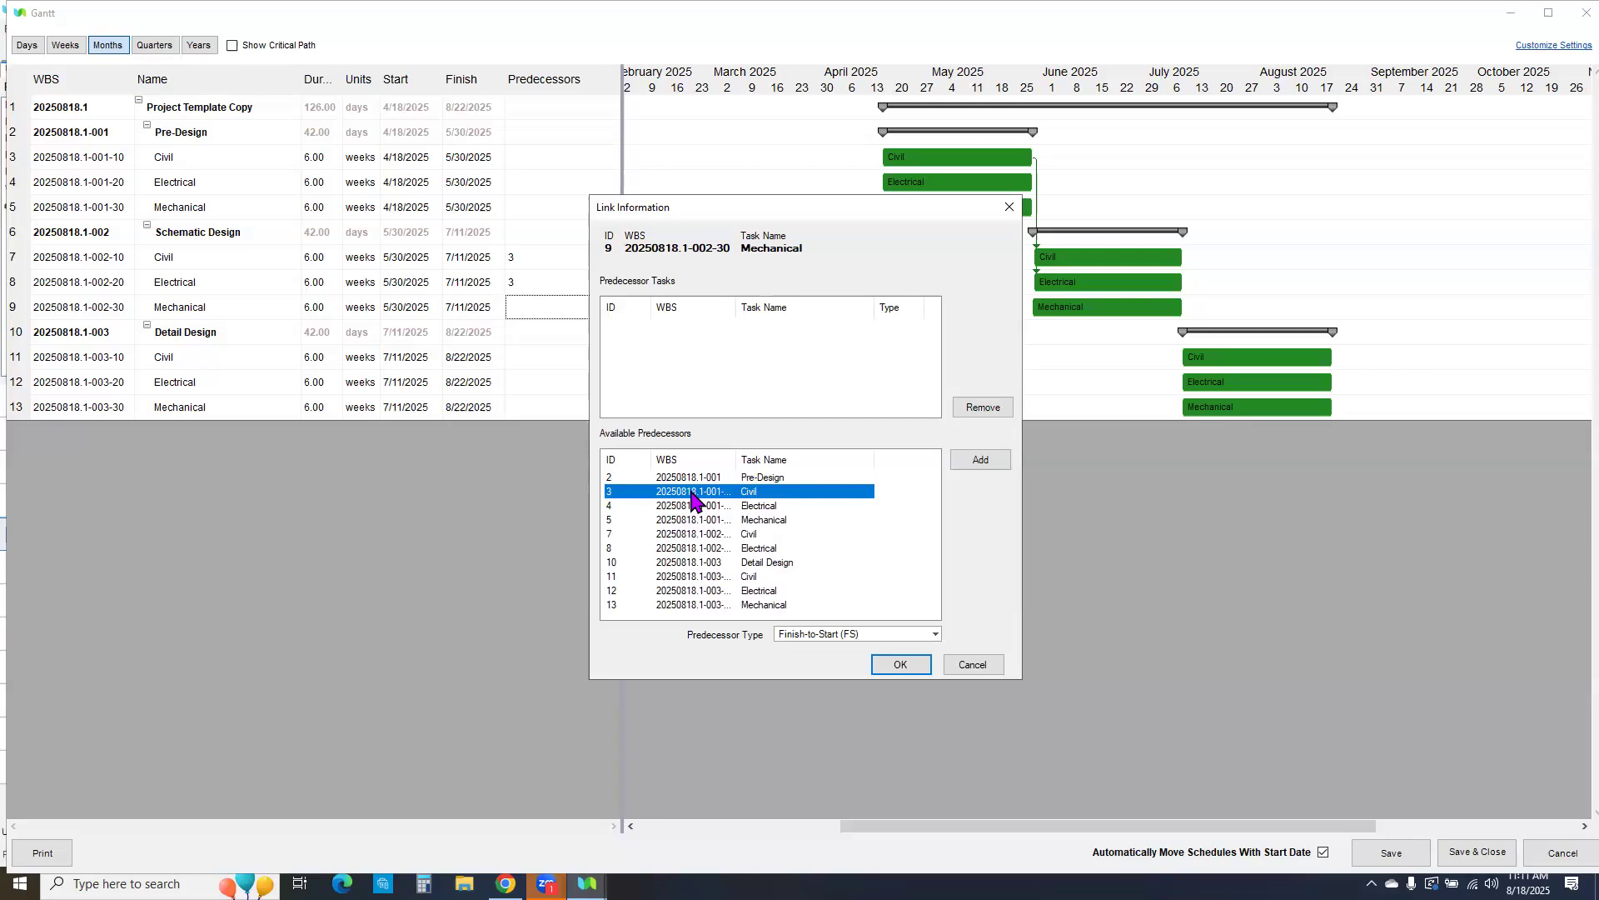
left_click(1002, 465)
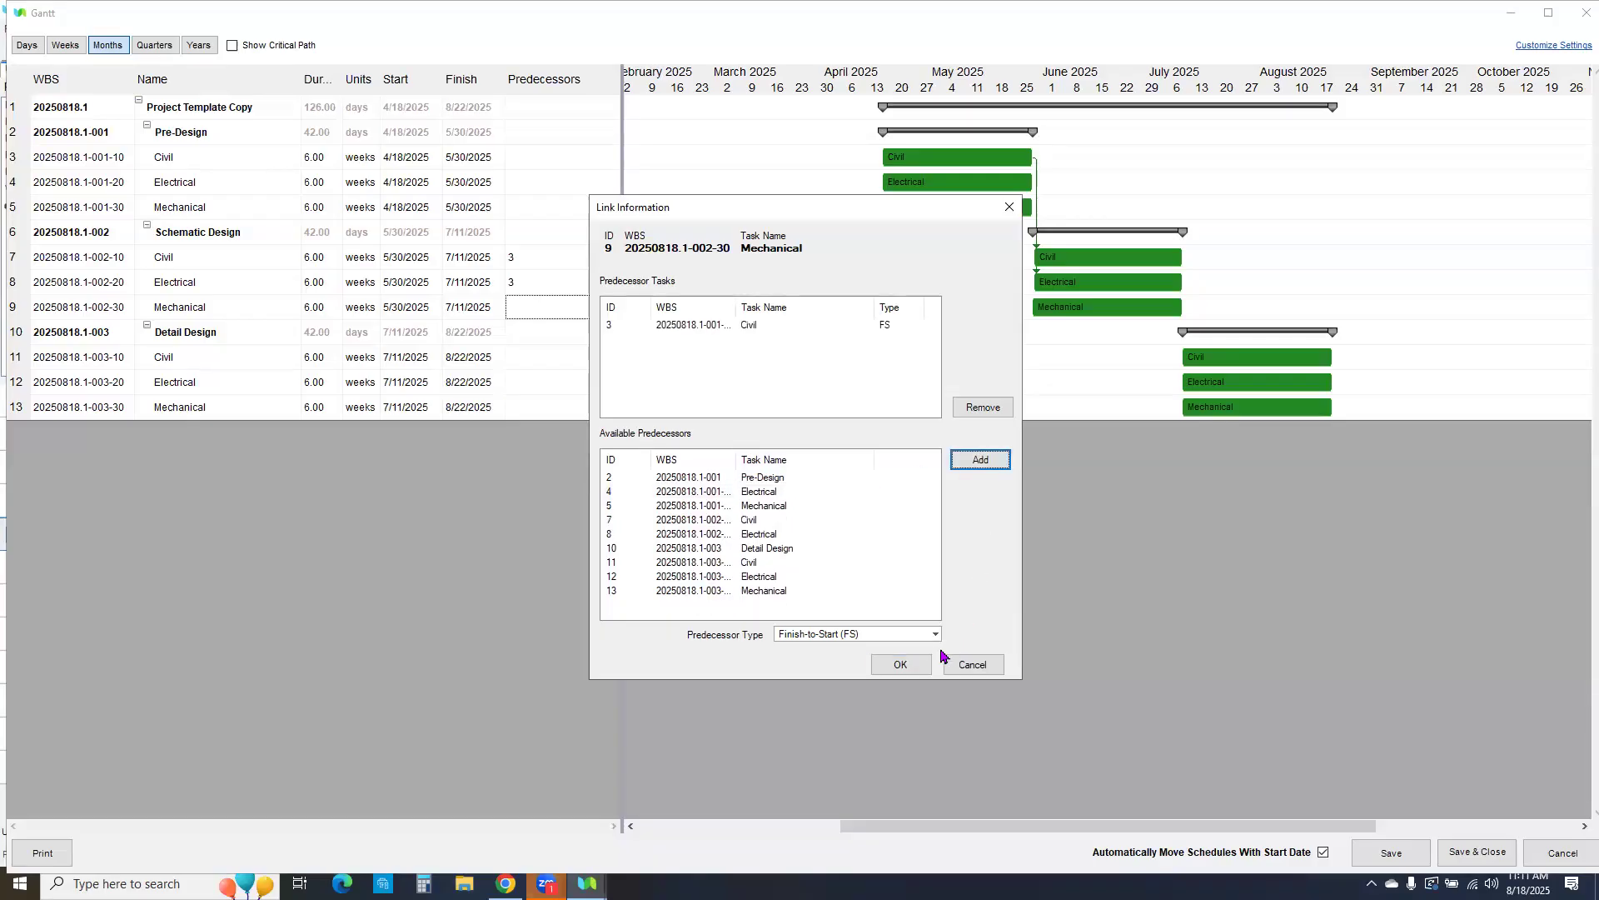
left_click(901, 664)
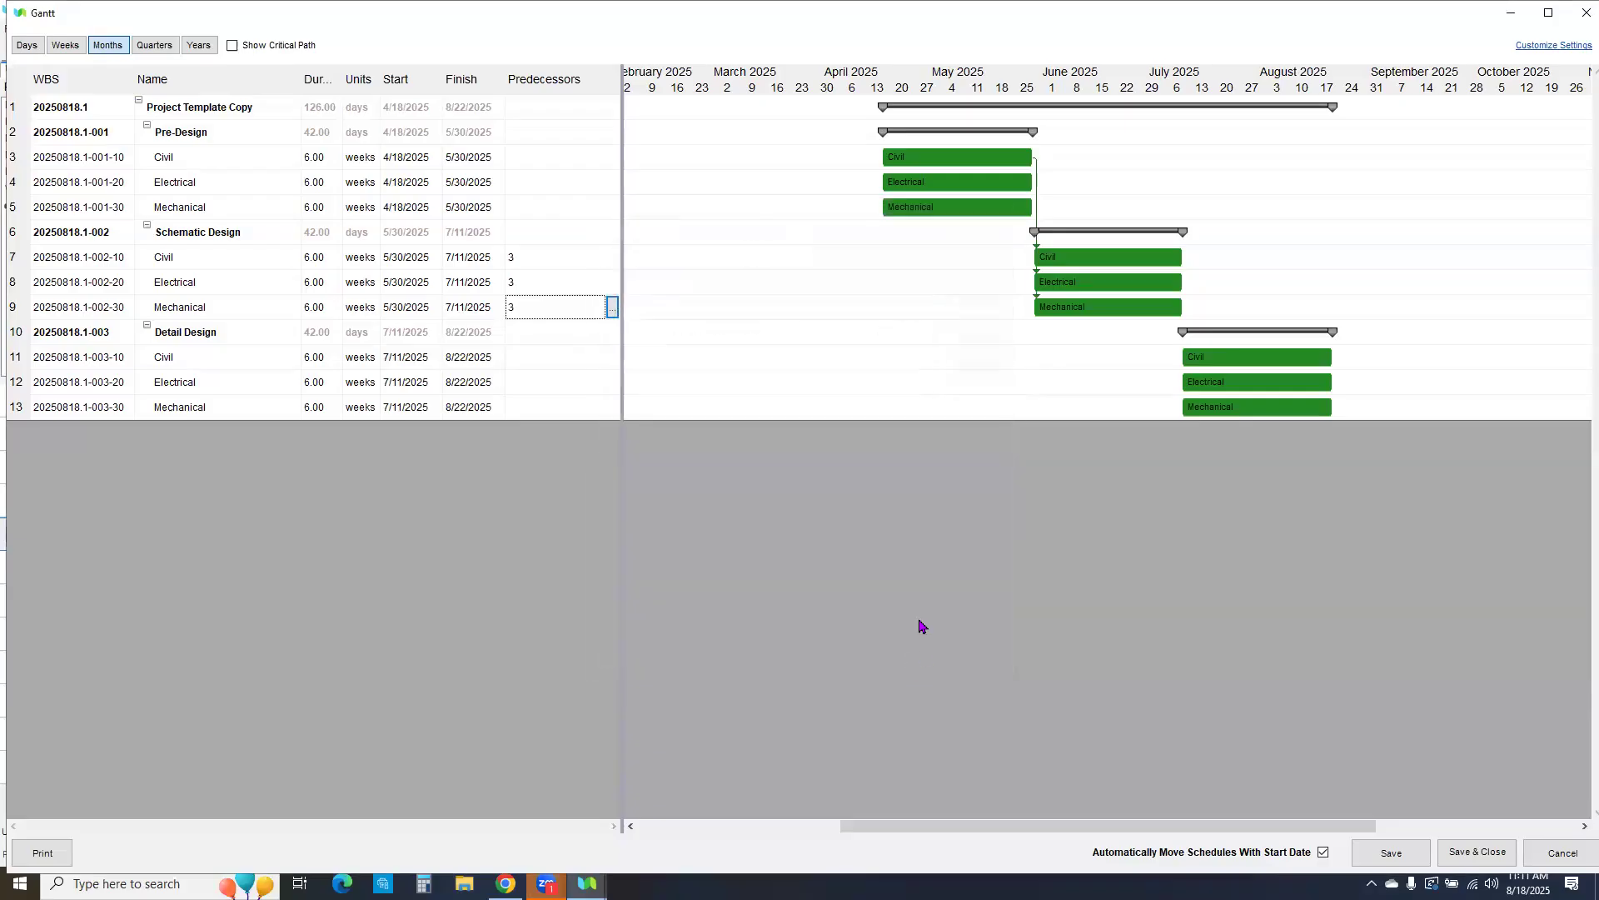
Step: Add Schematic Design Civil (task 7) as the Finish-to-Start predecessor of the Detail Design Civil task
left_click(597, 365)
left_click(613, 359)
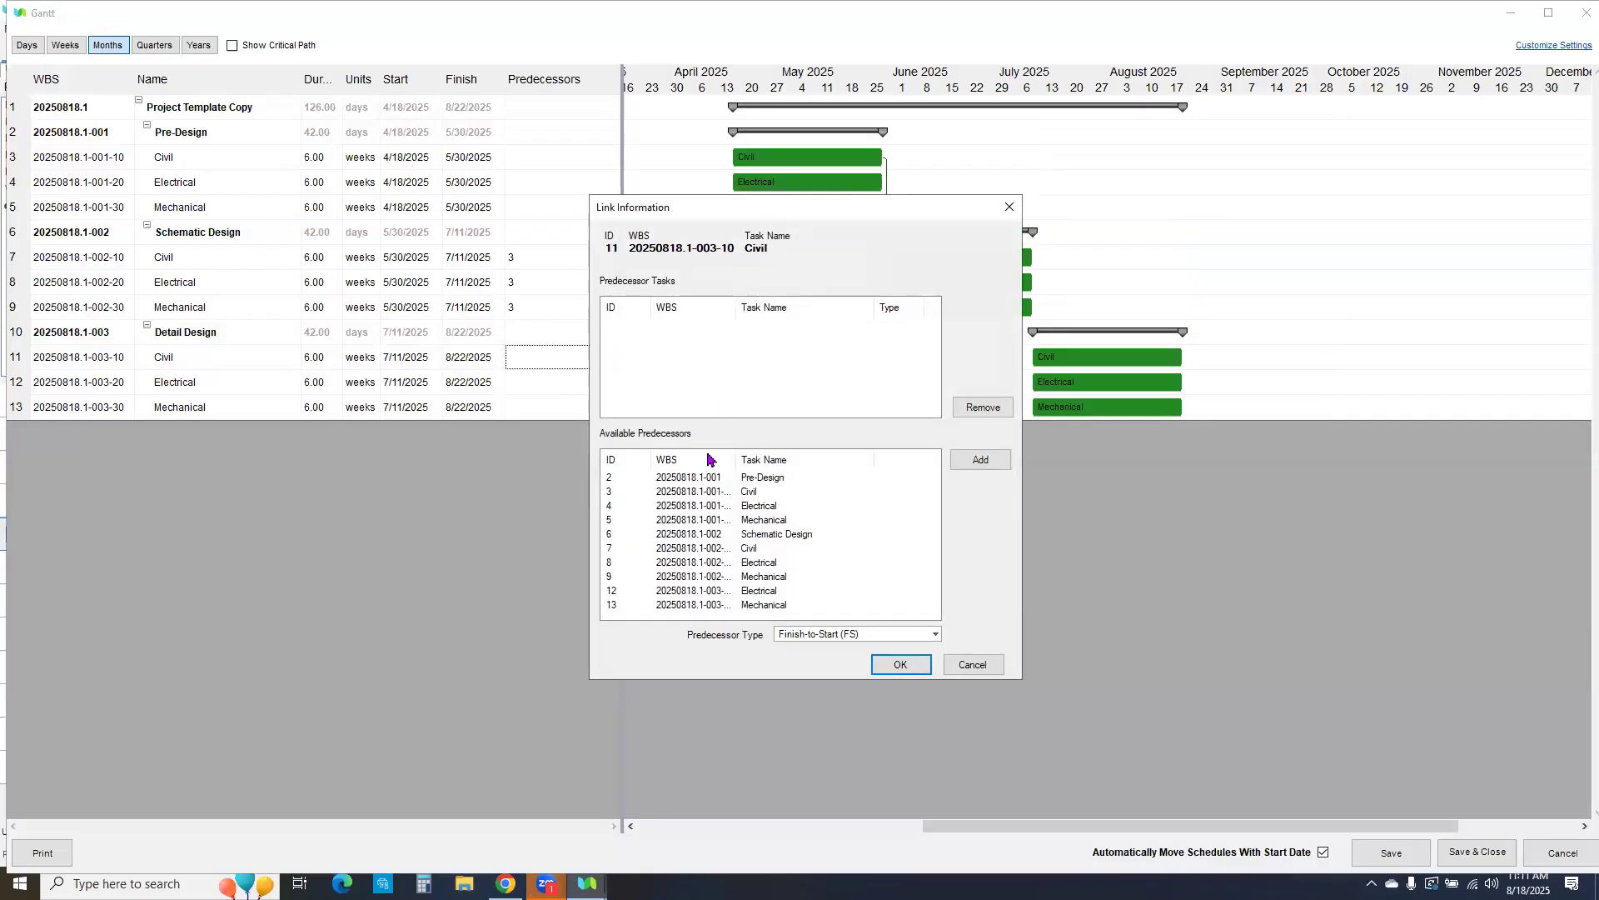
left_click(752, 550)
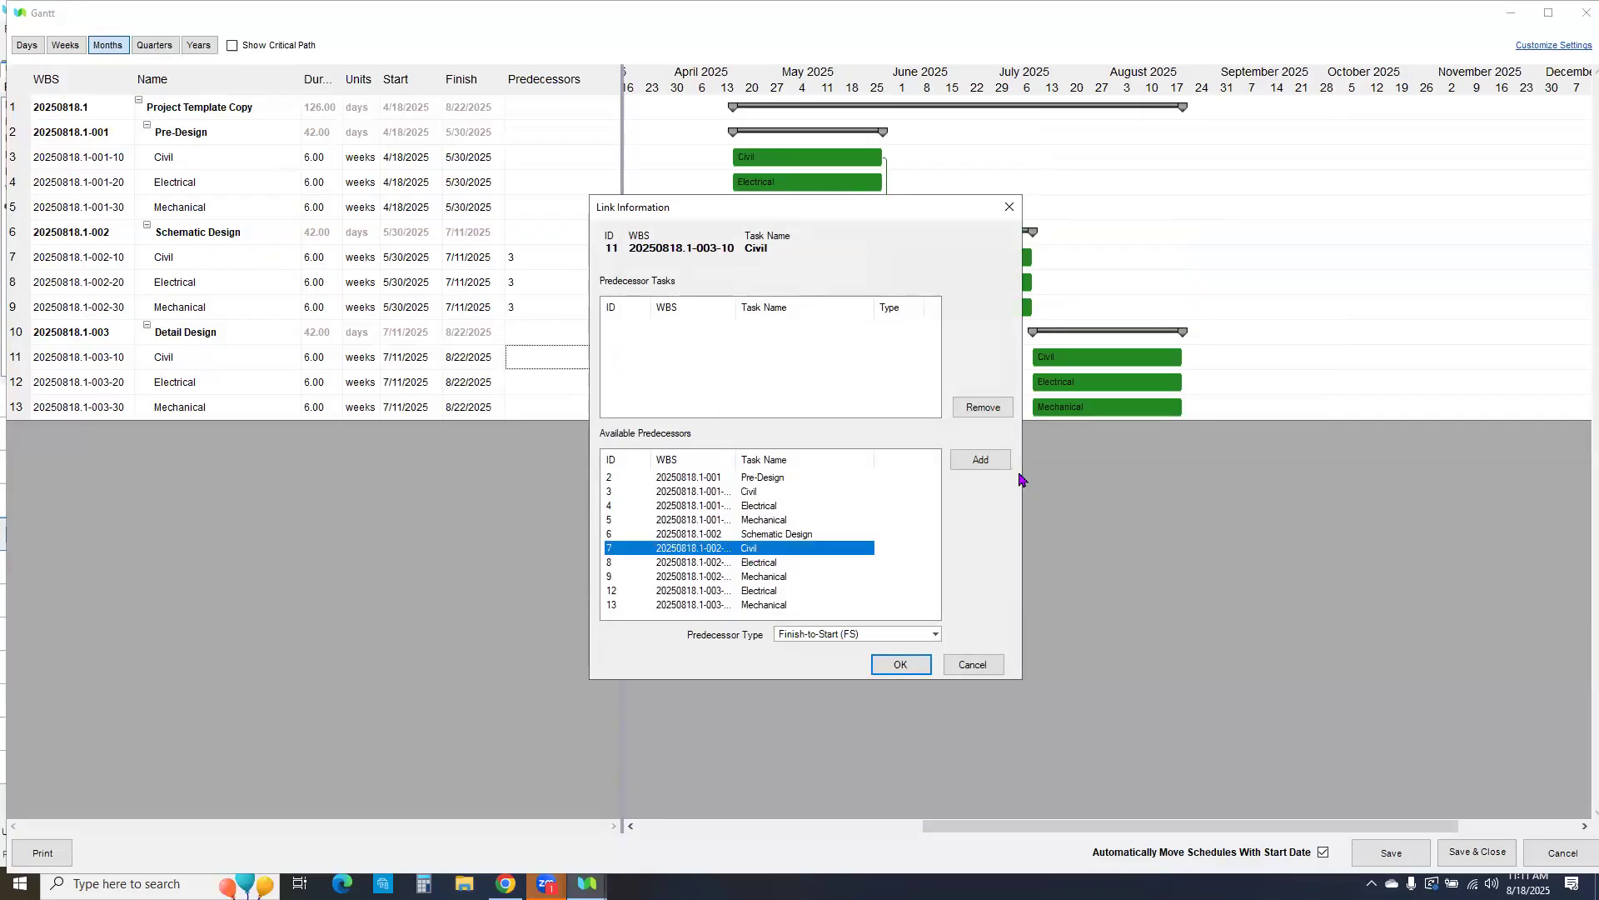
left_click(979, 467)
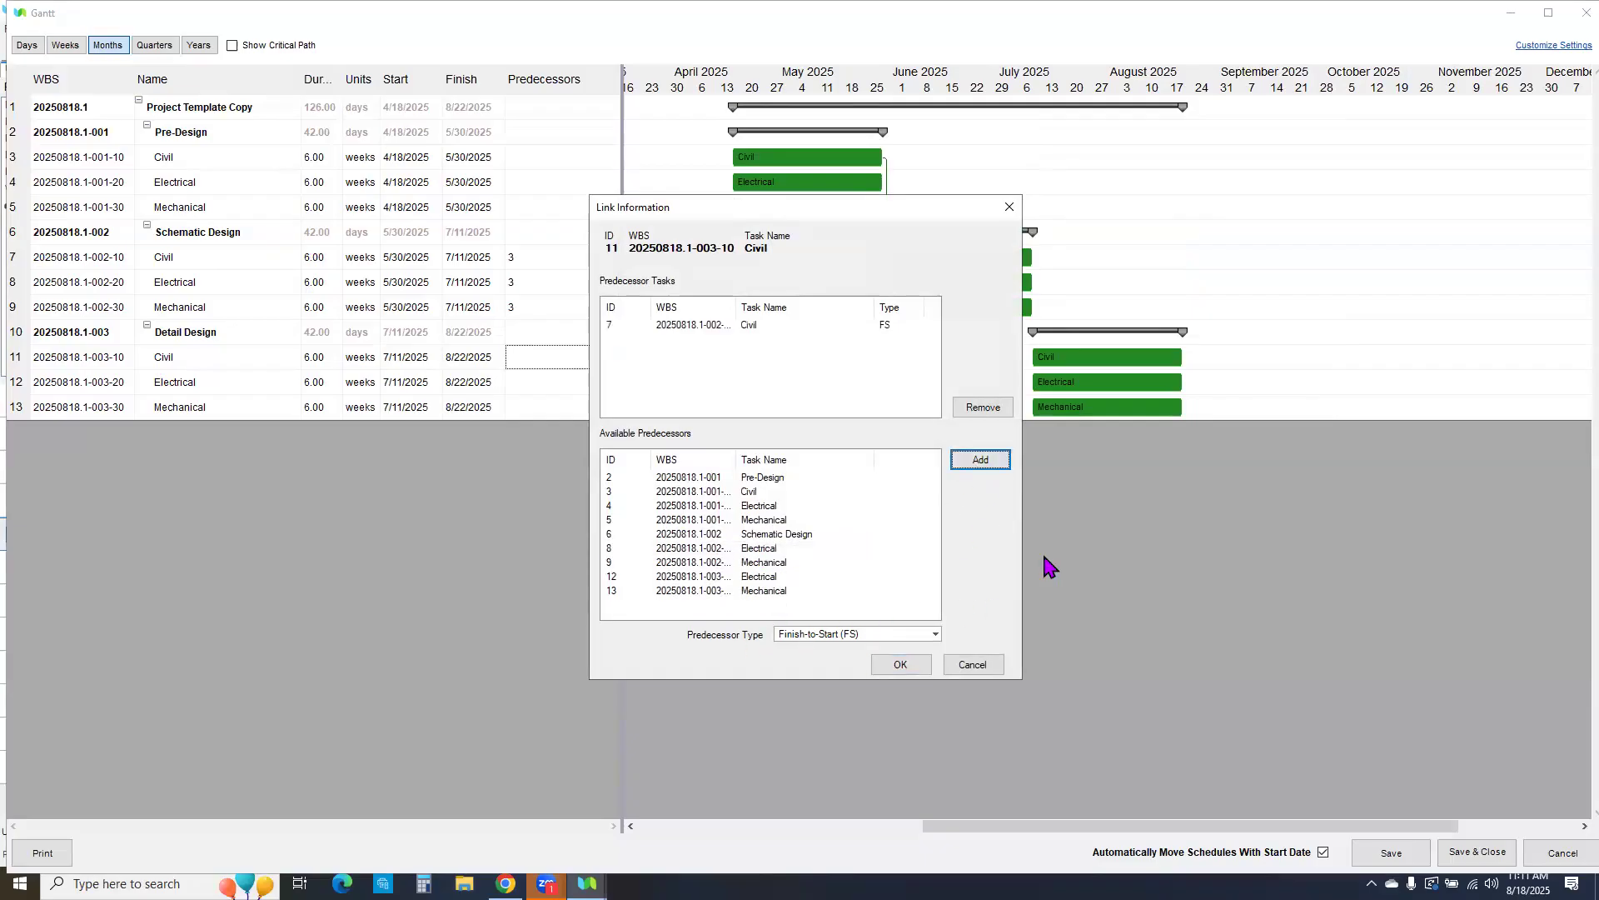
left_click(901, 664)
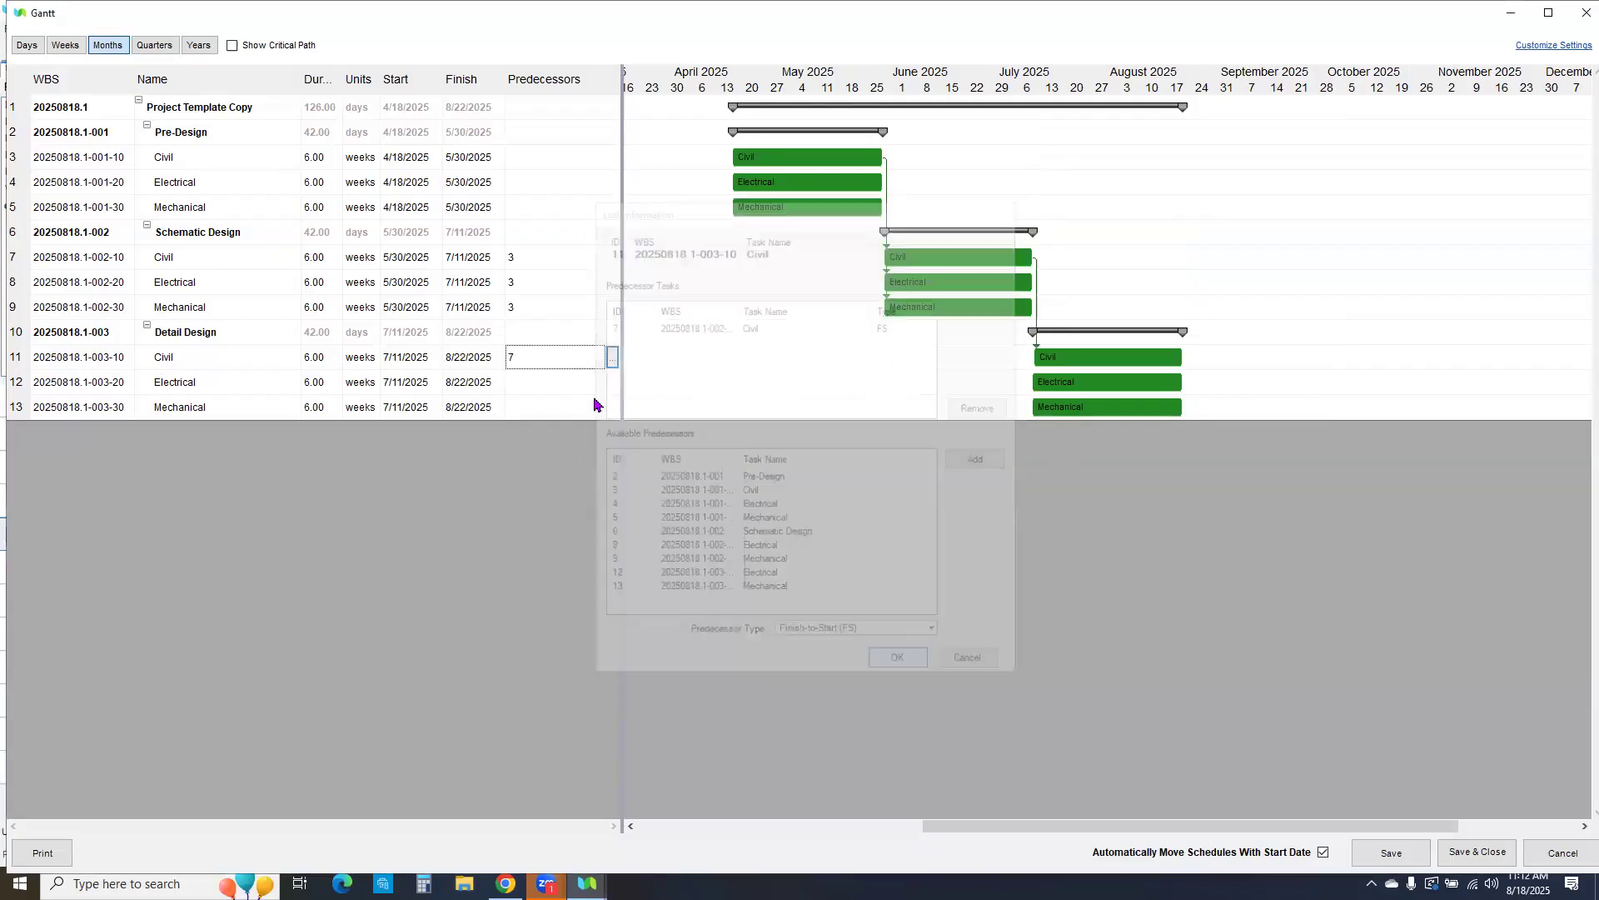
Step: Add Schematic Design Civil (task 7) as the Finish-to-Start predecessor of the Detail Design Electrical task
left_click(613, 385)
left_click(615, 383)
left_click(708, 550)
left_click(983, 467)
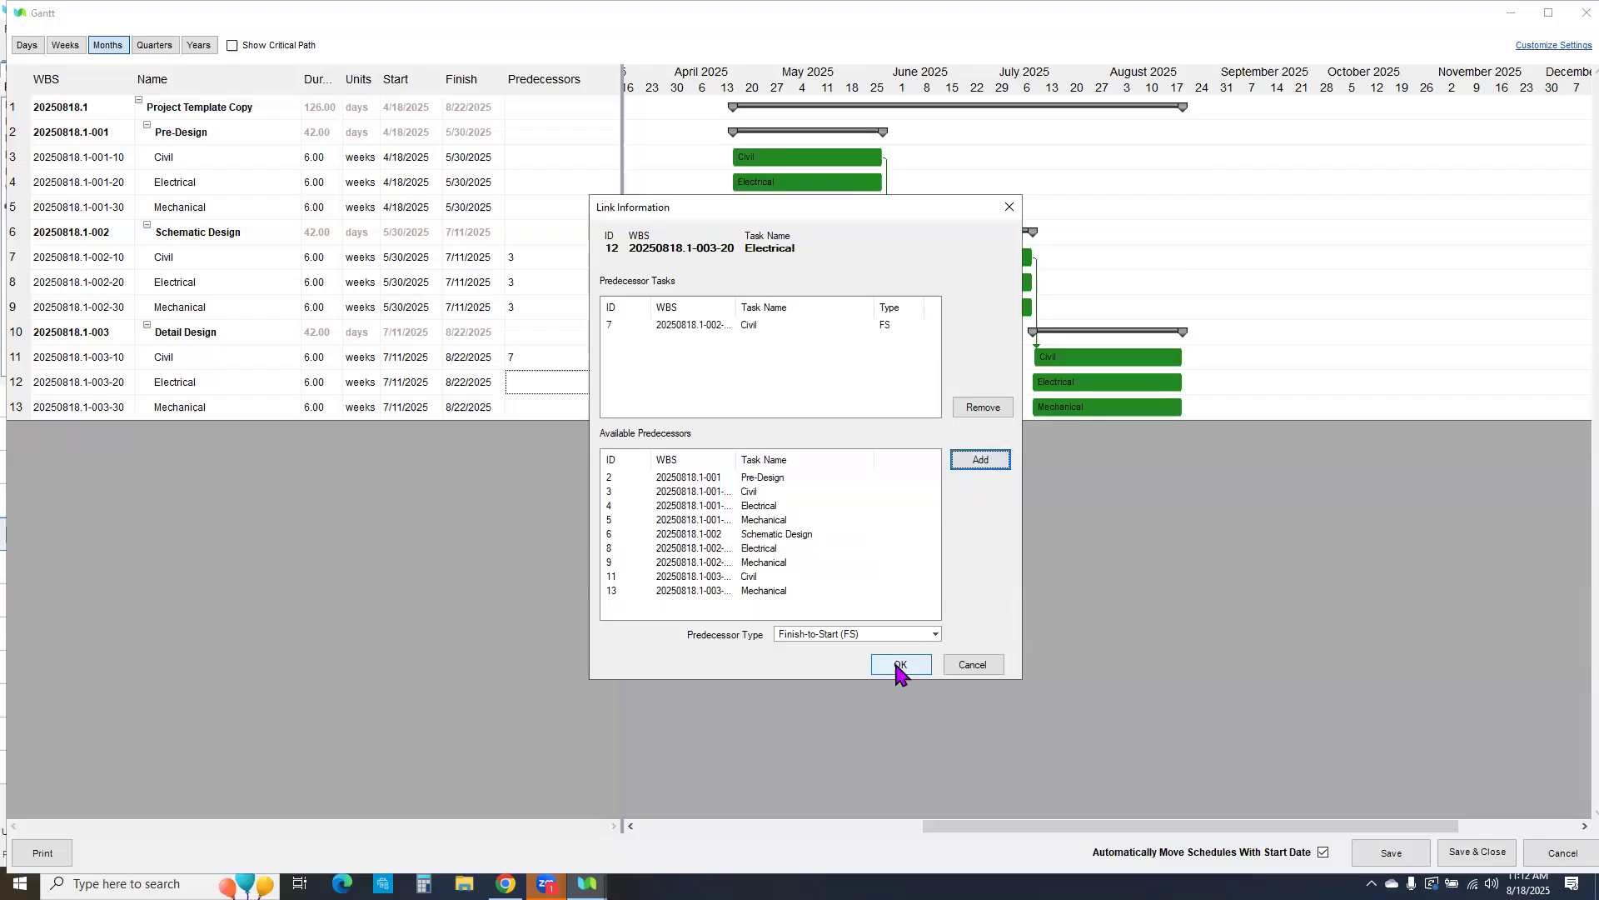
left_click(901, 664)
Step: Add Schematic Design Civil (task 7) as the Finish-to-Start predecessor of the Detail Design Mechanical task
left_click(602, 409)
left_click(613, 408)
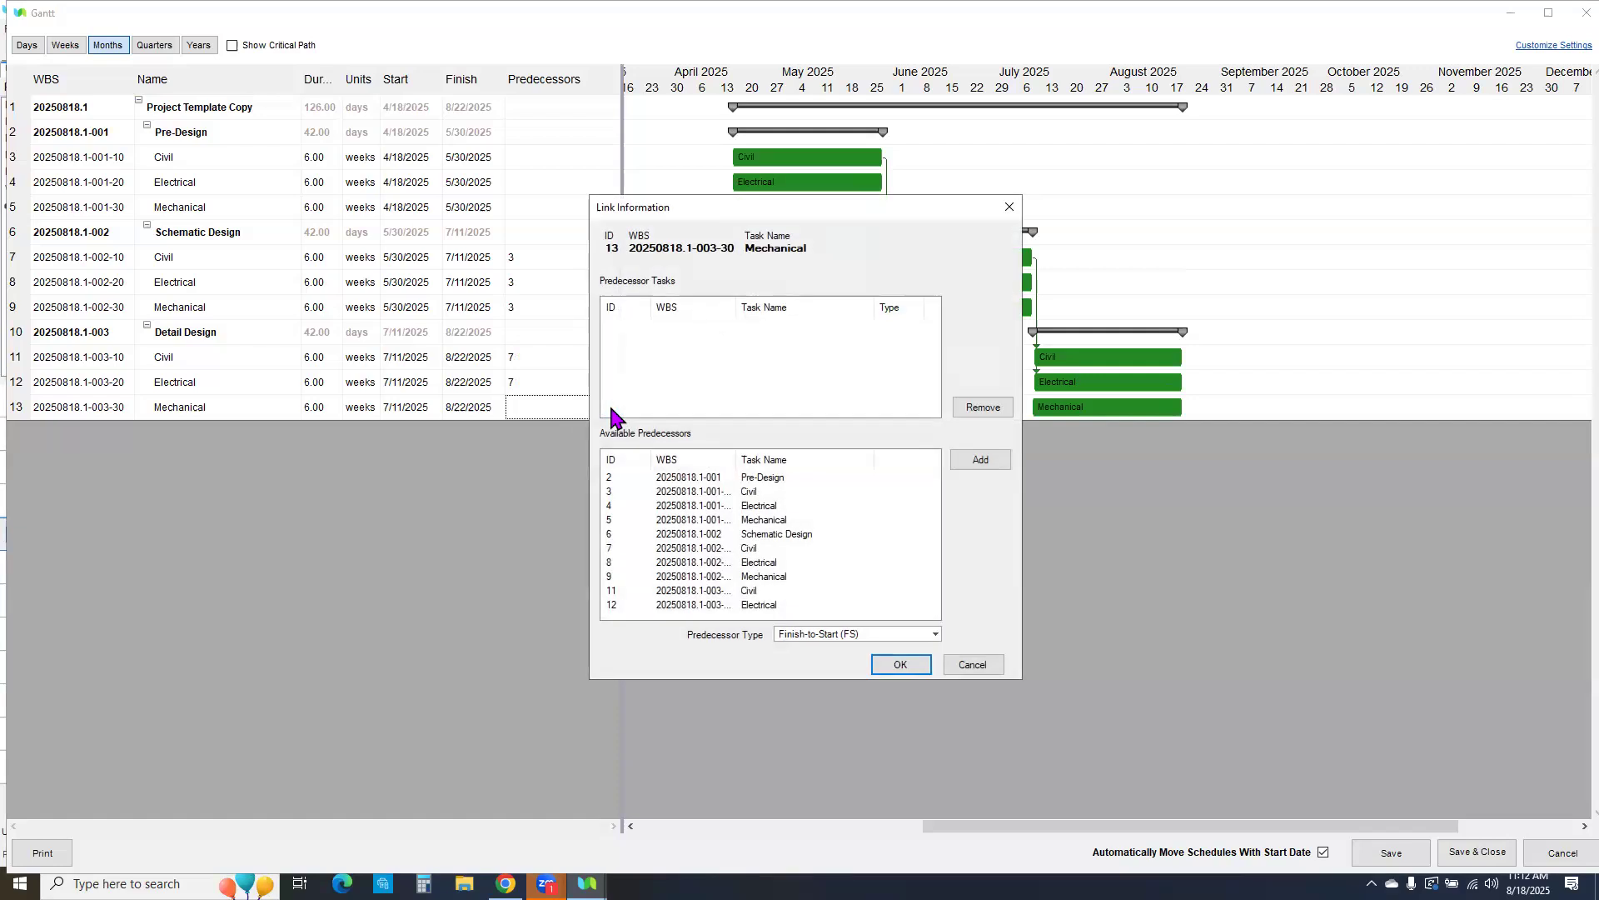
left_click(669, 551)
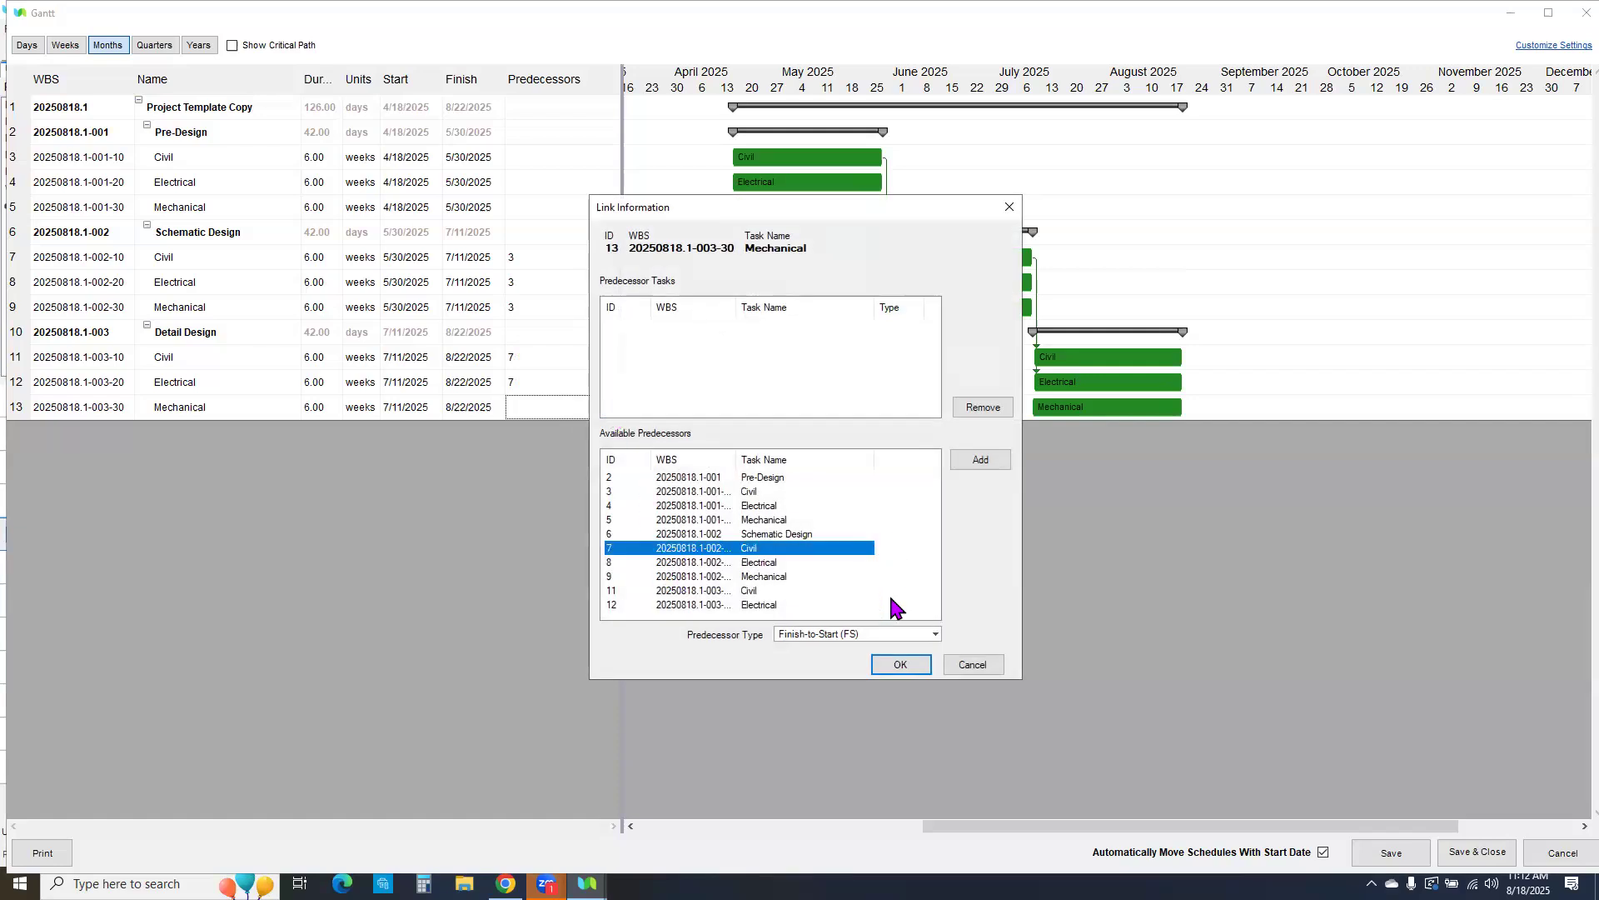
left_click(981, 459)
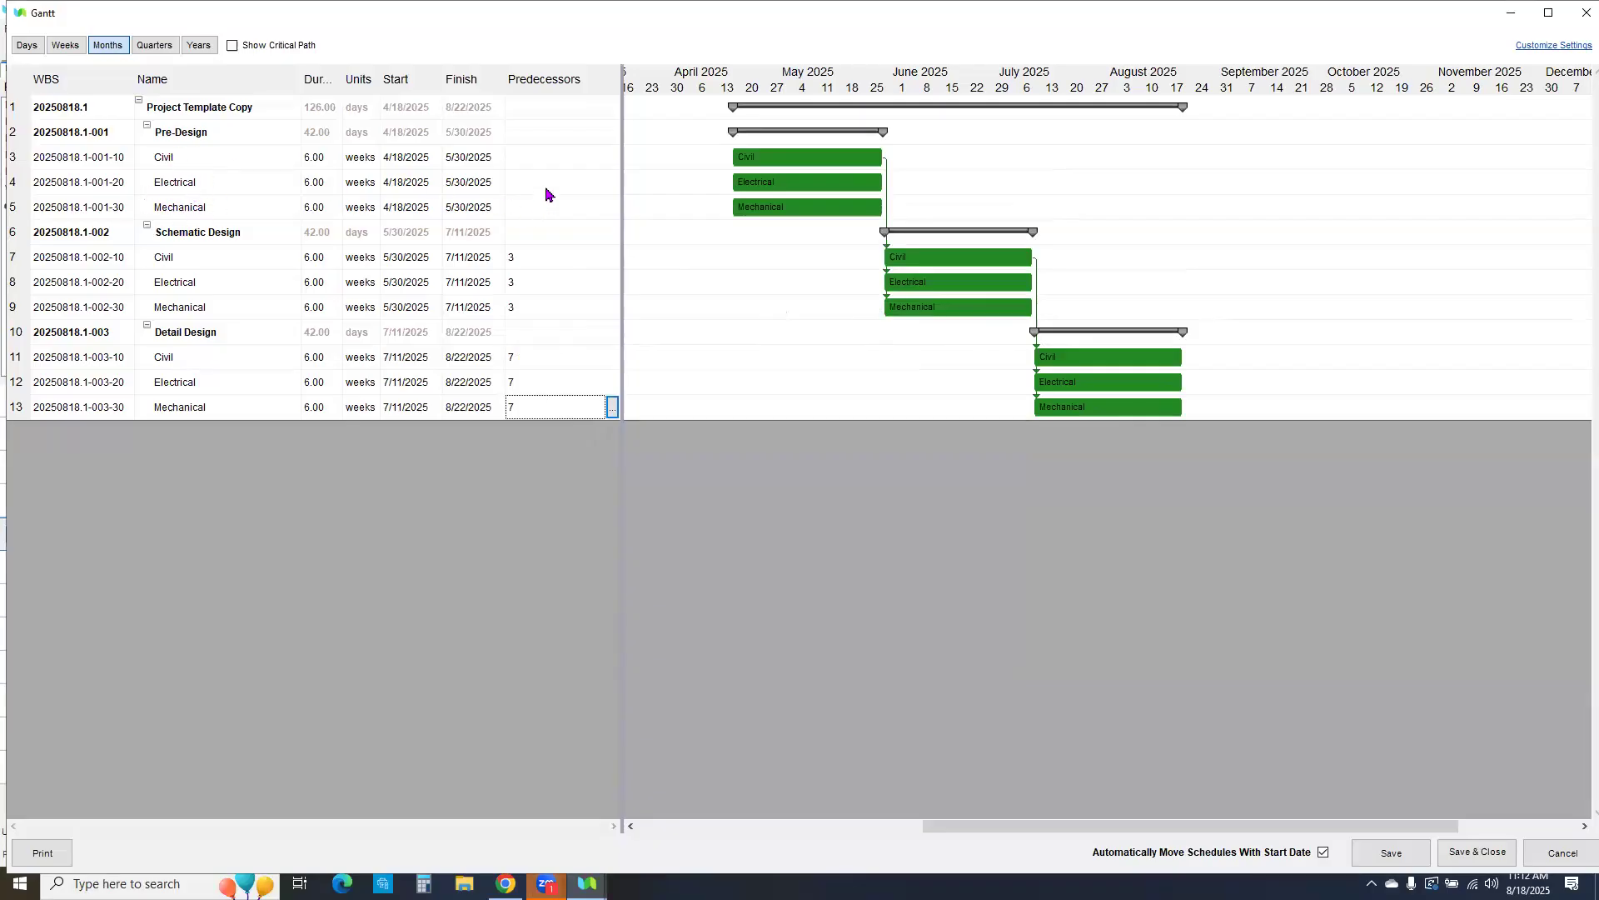
Step: Try to add Pre-Design Civil (task 3) as the Finish-to-Start predecessor of the Pre-Design Electrical task
left_click(586, 183)
left_click(611, 182)
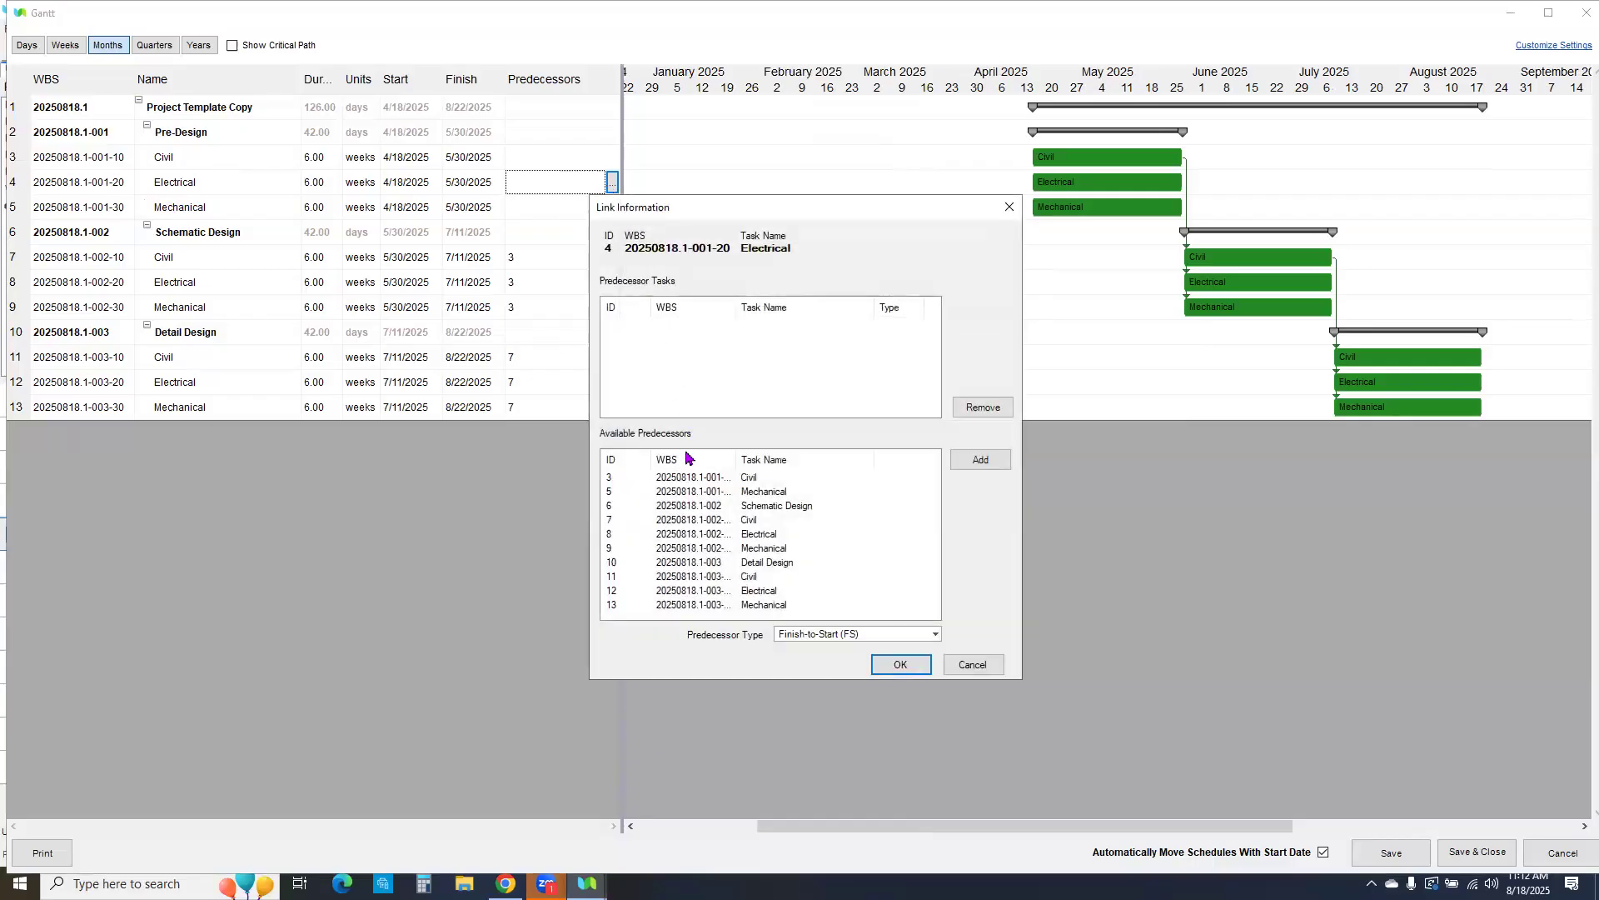
left_click(700, 480)
left_click(980, 459)
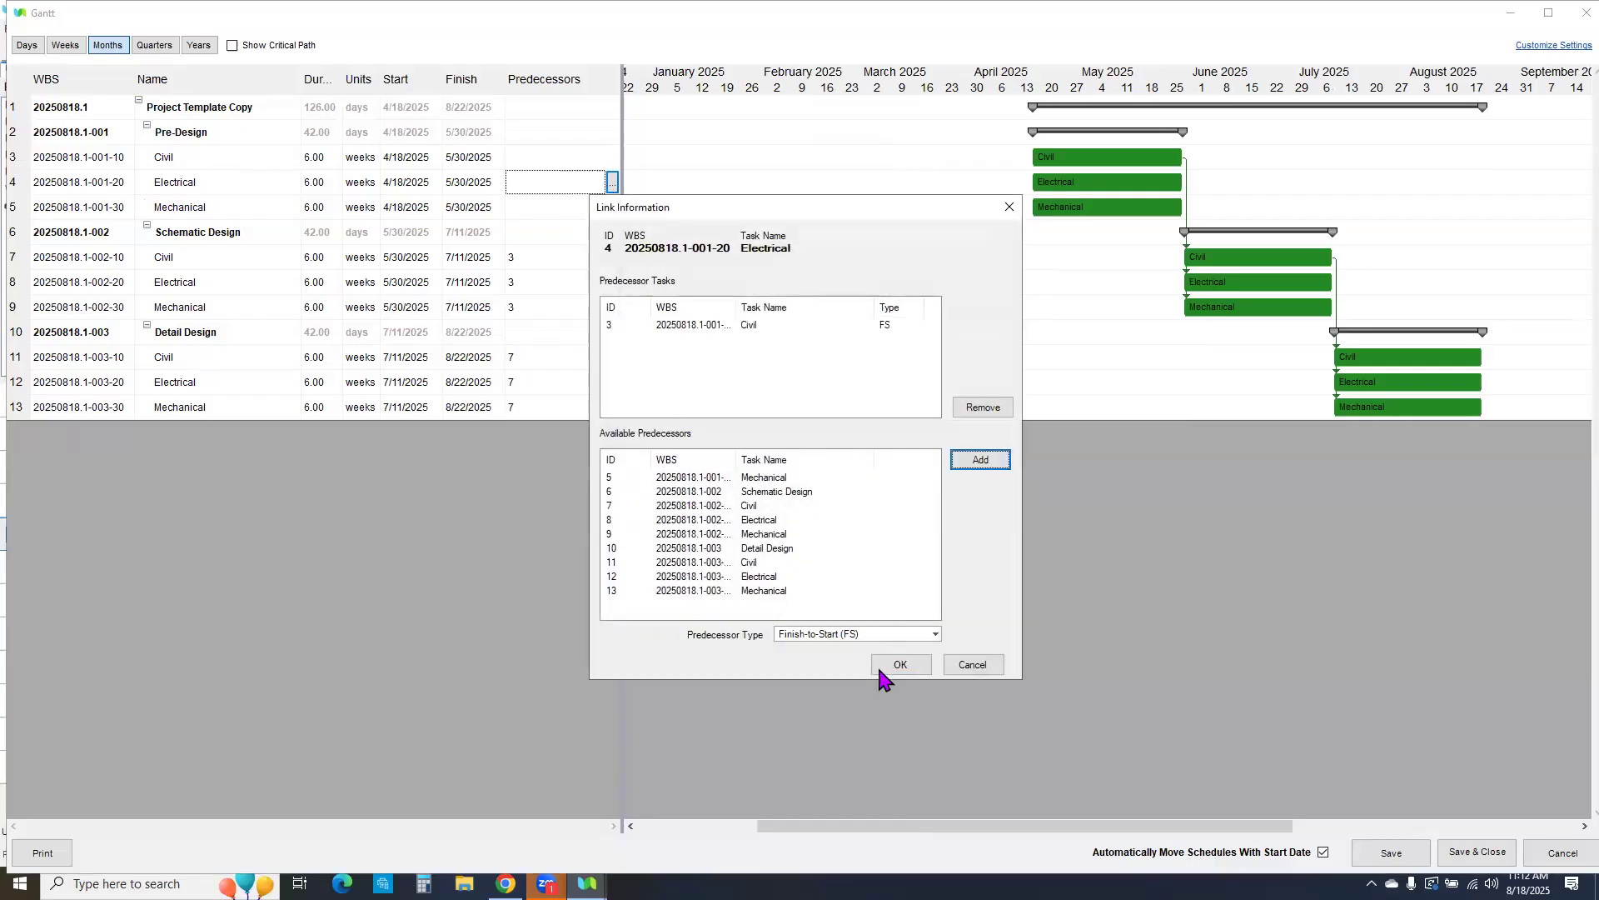
left_click(903, 664)
Step: Try to set up a Start-to-Start link from Pre-Design Civil (task 3) to the Pre-Design Mechanical task
left_click(611, 208)
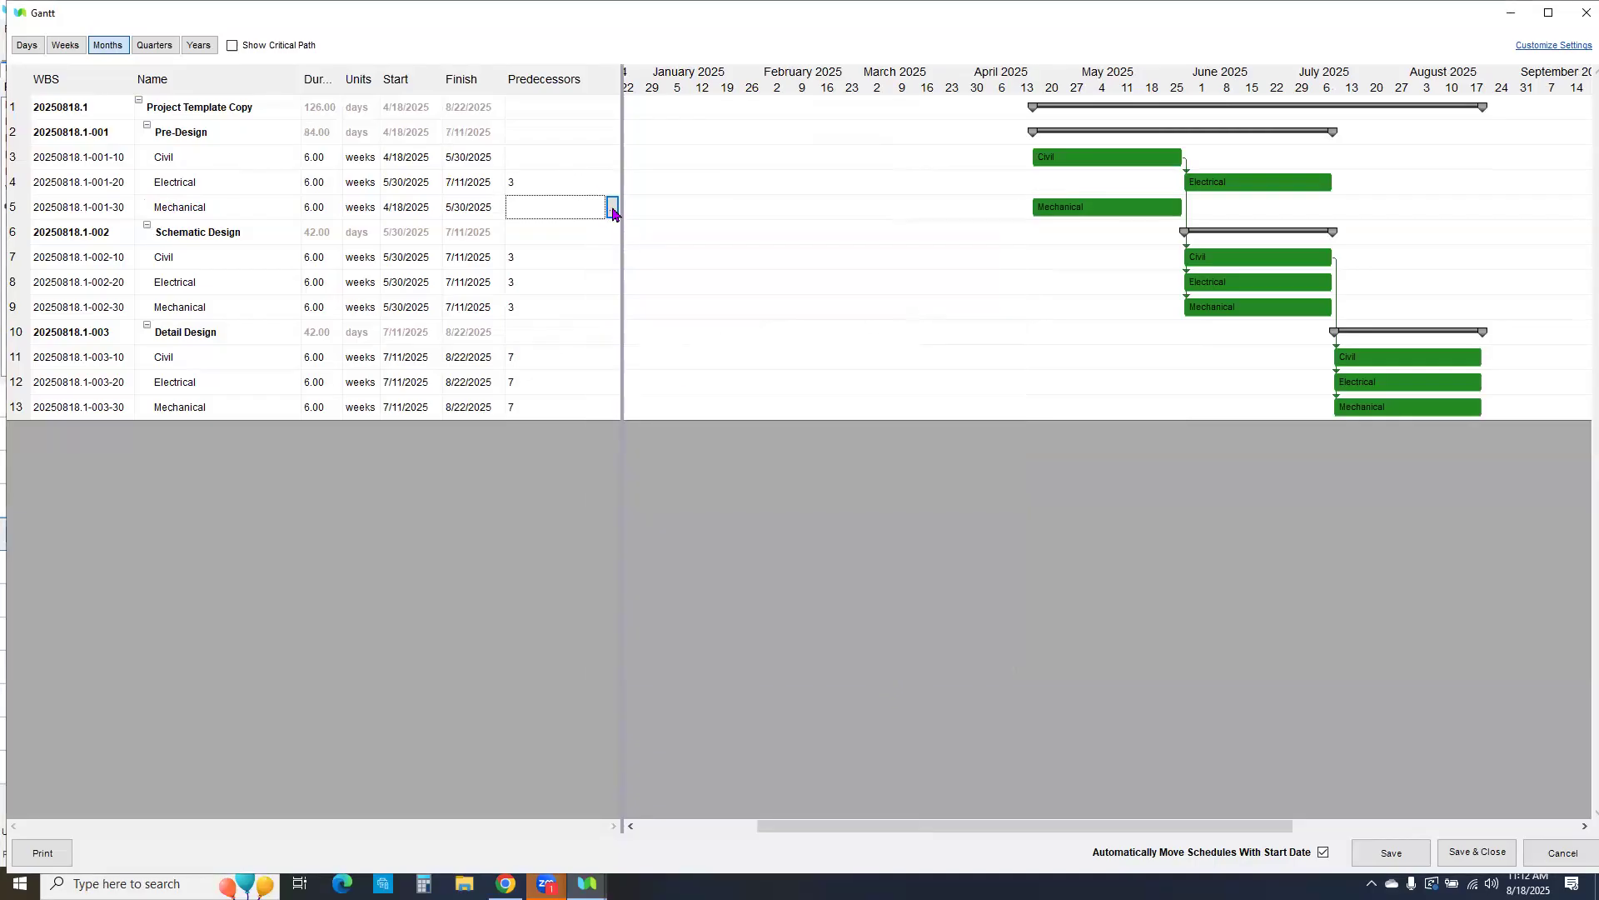
left_click(611, 208)
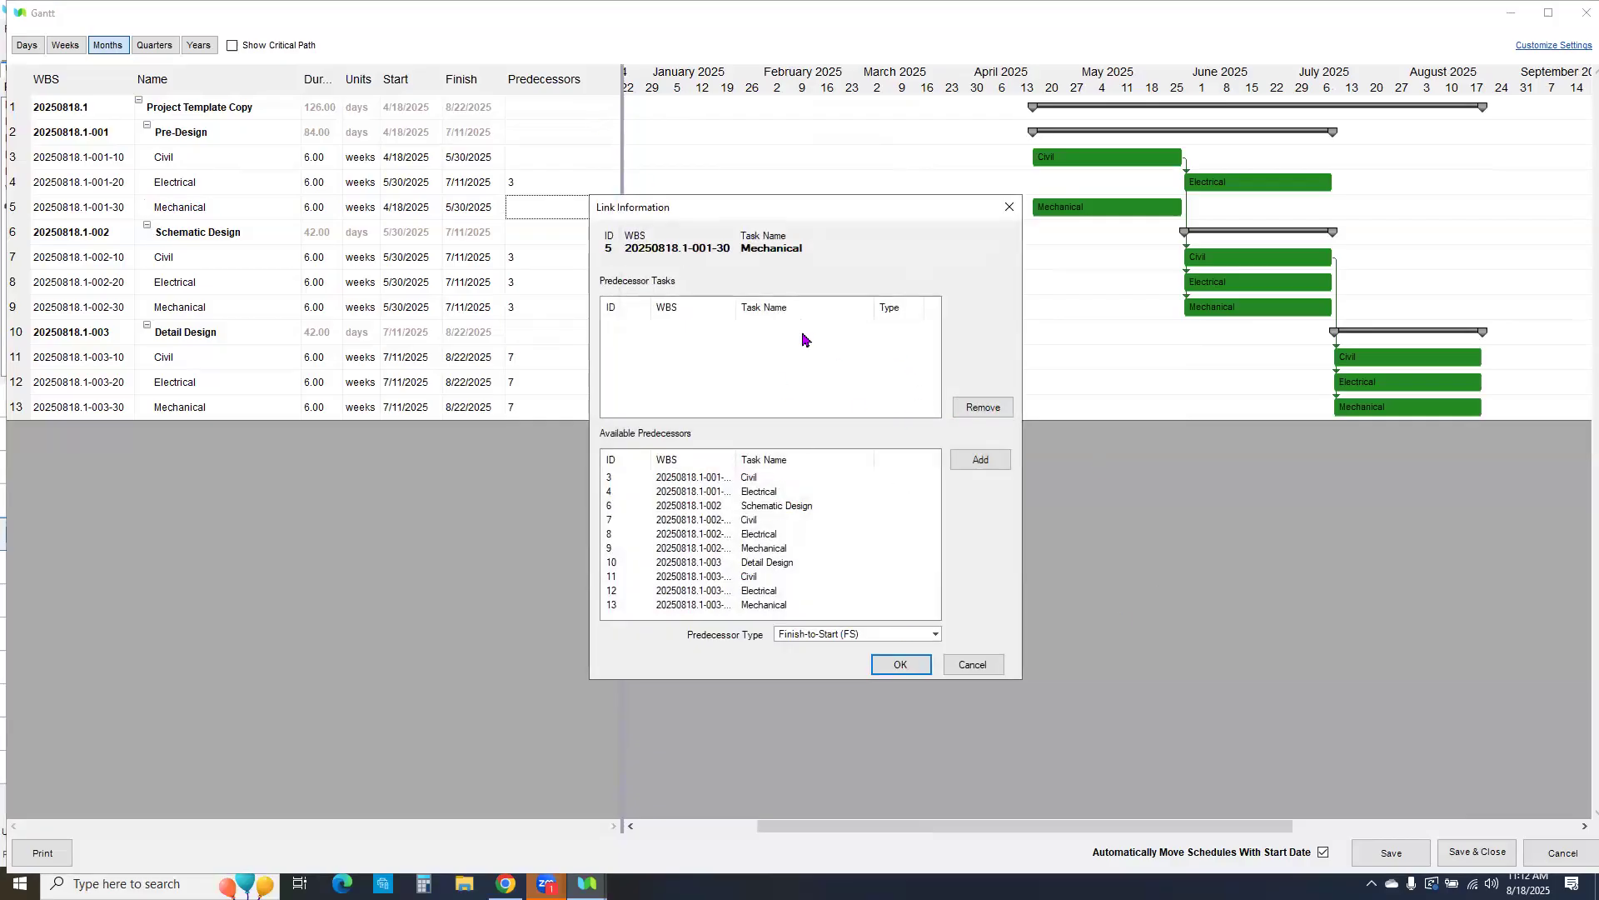
left_click(688, 479)
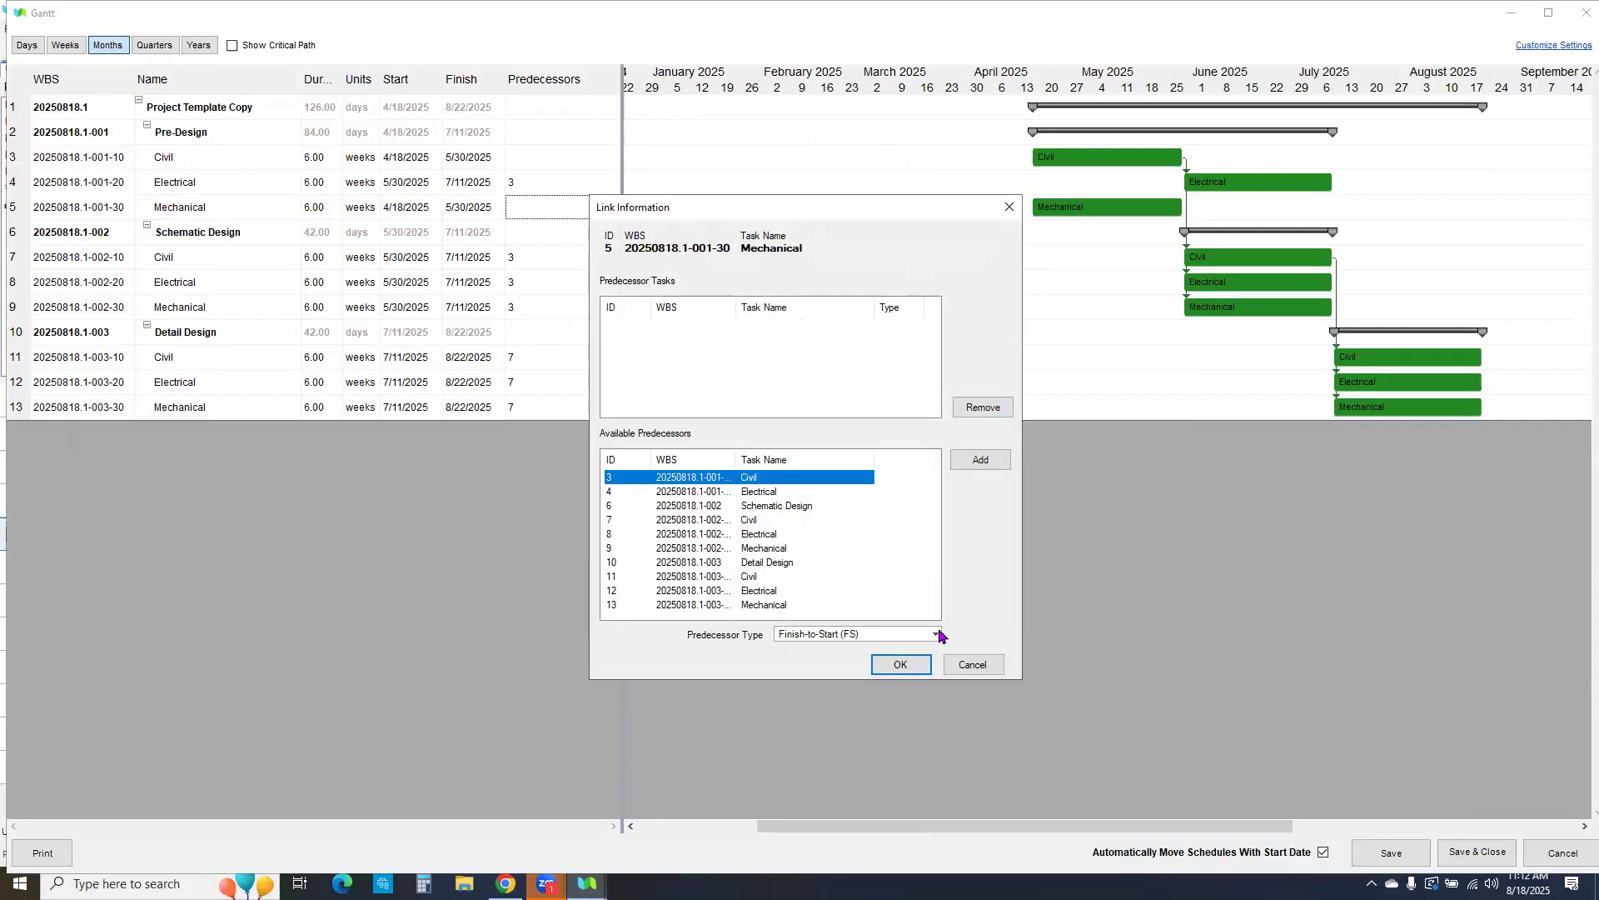
left_click(934, 635)
left_click(816, 667)
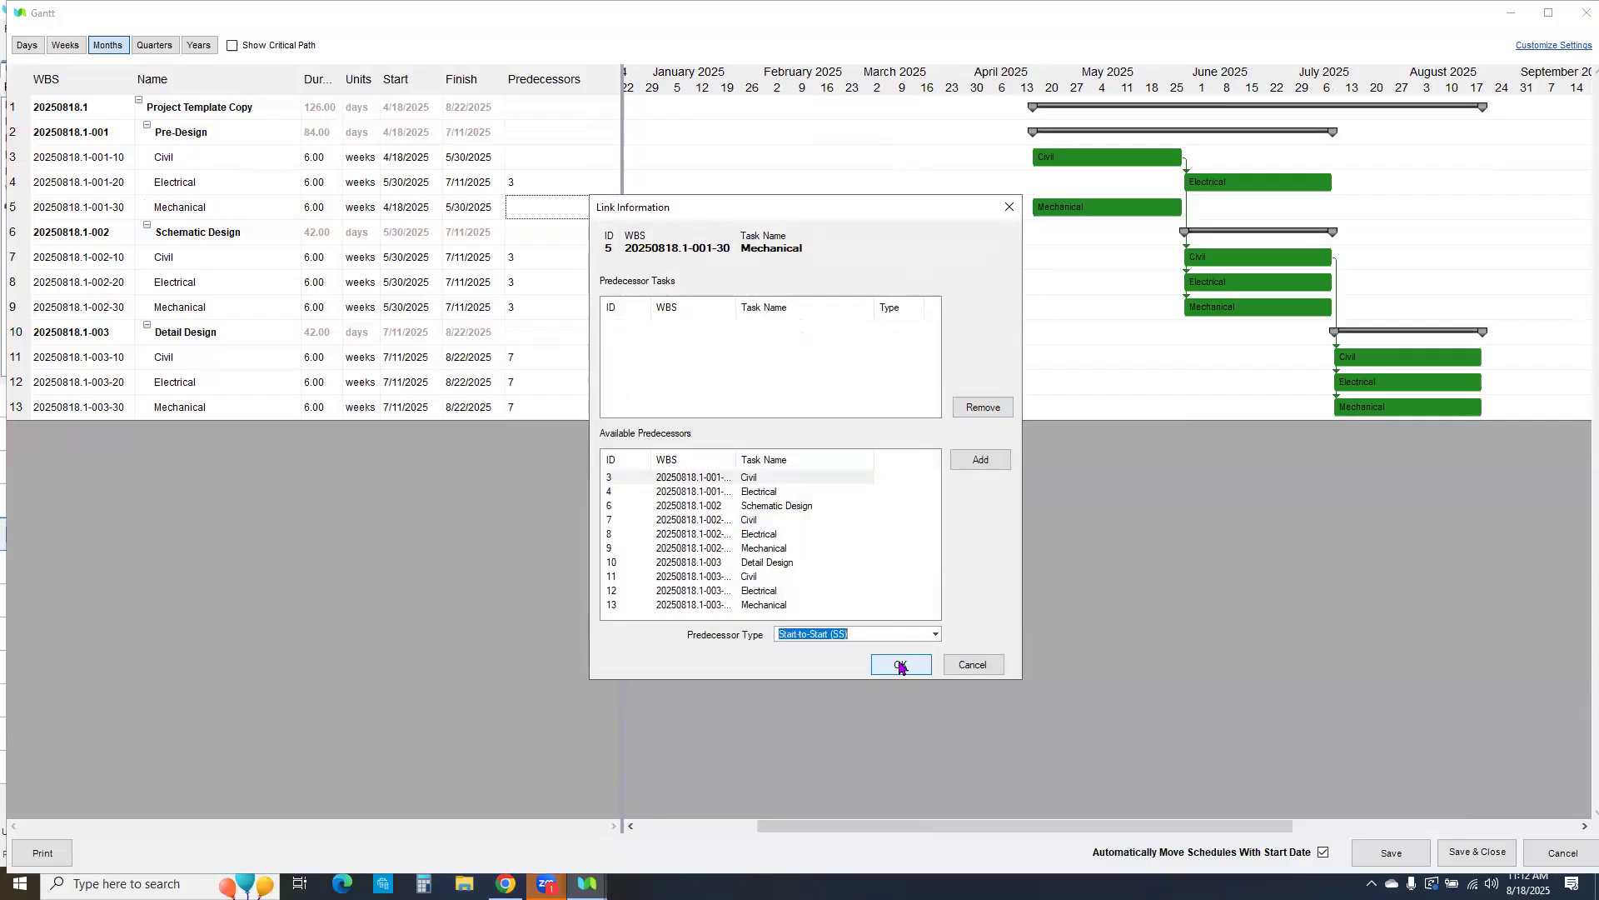
left_click(907, 664)
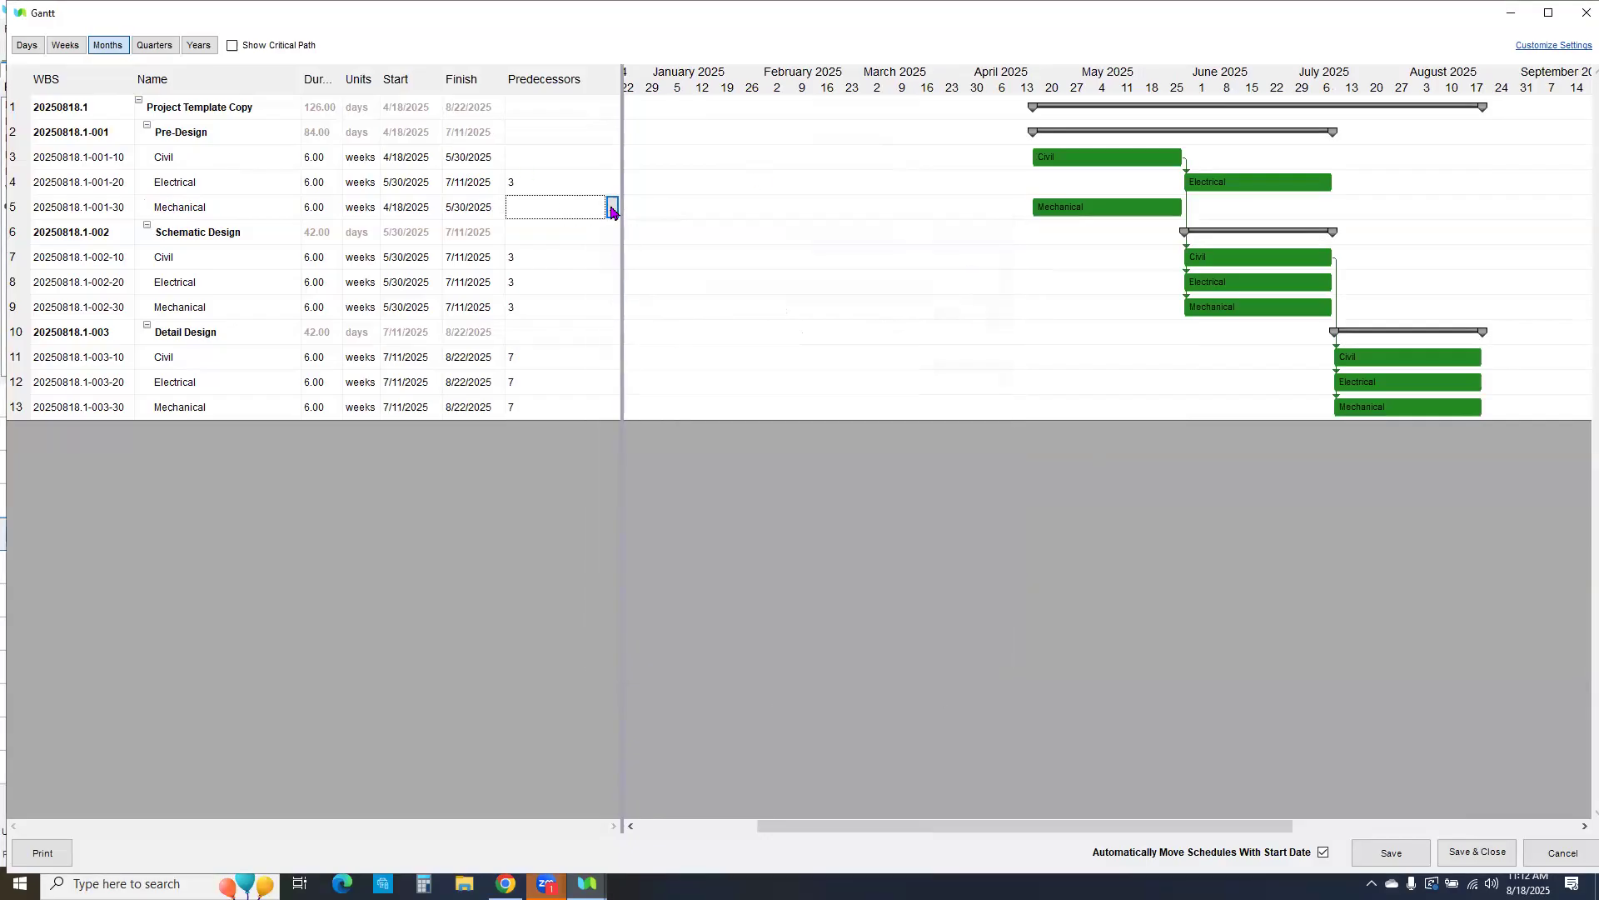
Step: Add Pre-Design Civil (task 3) as the Start-to-Start predecessor of the Pre-Design Mechanical task
left_click(611, 207)
left_click(659, 479)
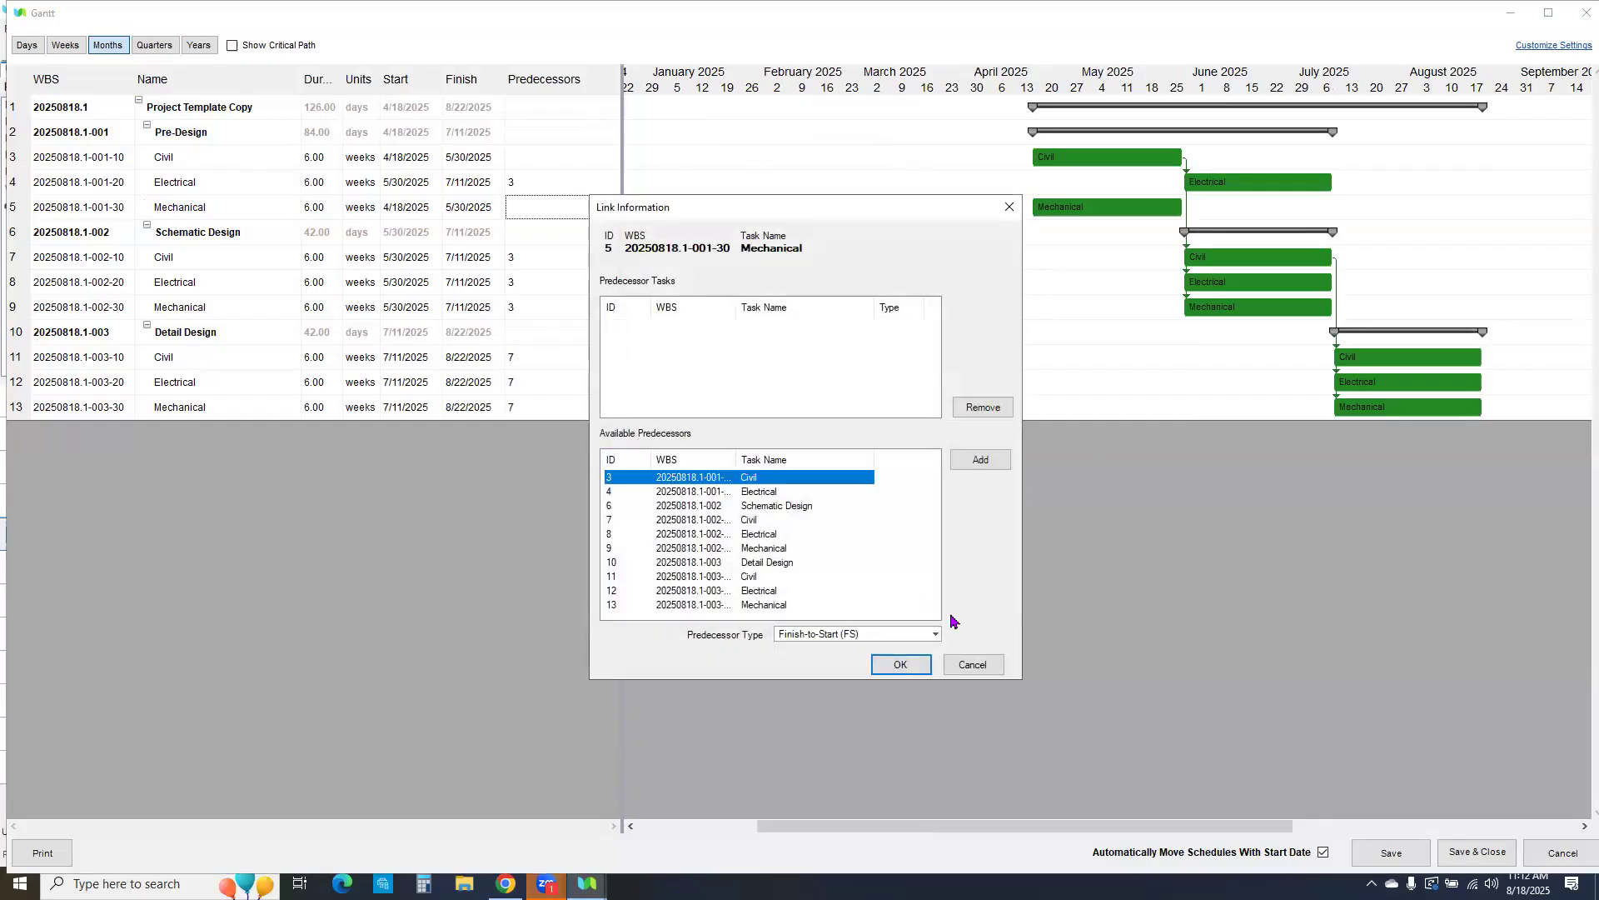
left_click(934, 635)
left_click(812, 666)
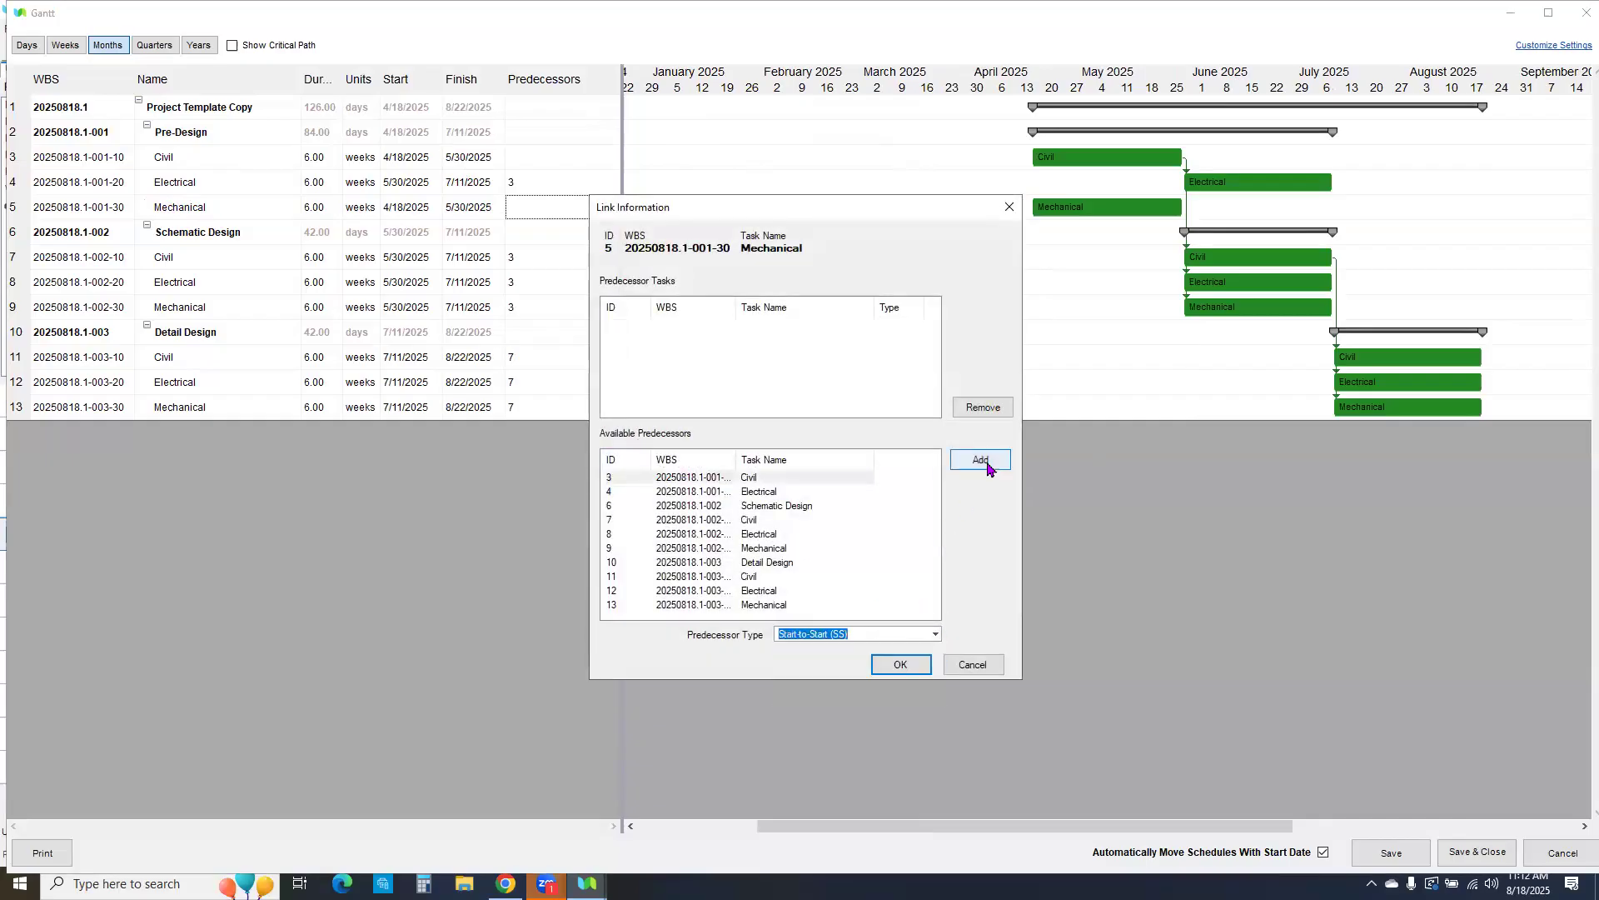
left_click(982, 461)
left_click(902, 665)
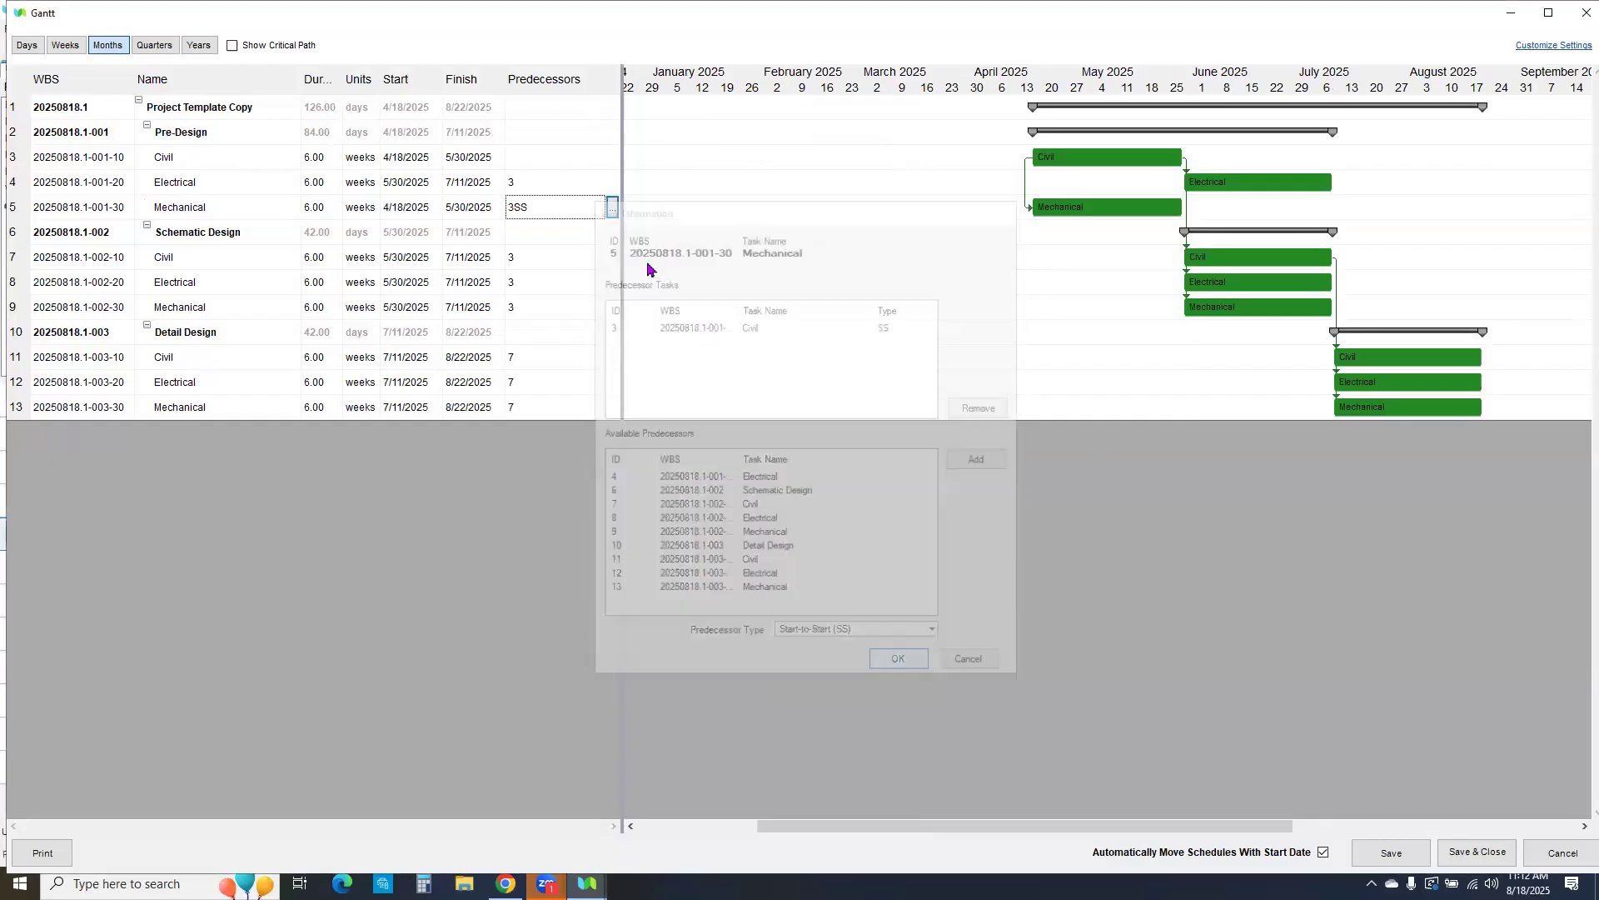
Step: Replace the Pre-Design Electrical task's predecessor link with a Start-to-Start link from Pre-Design Civil (task 3)
left_click(611, 183)
left_click(612, 183)
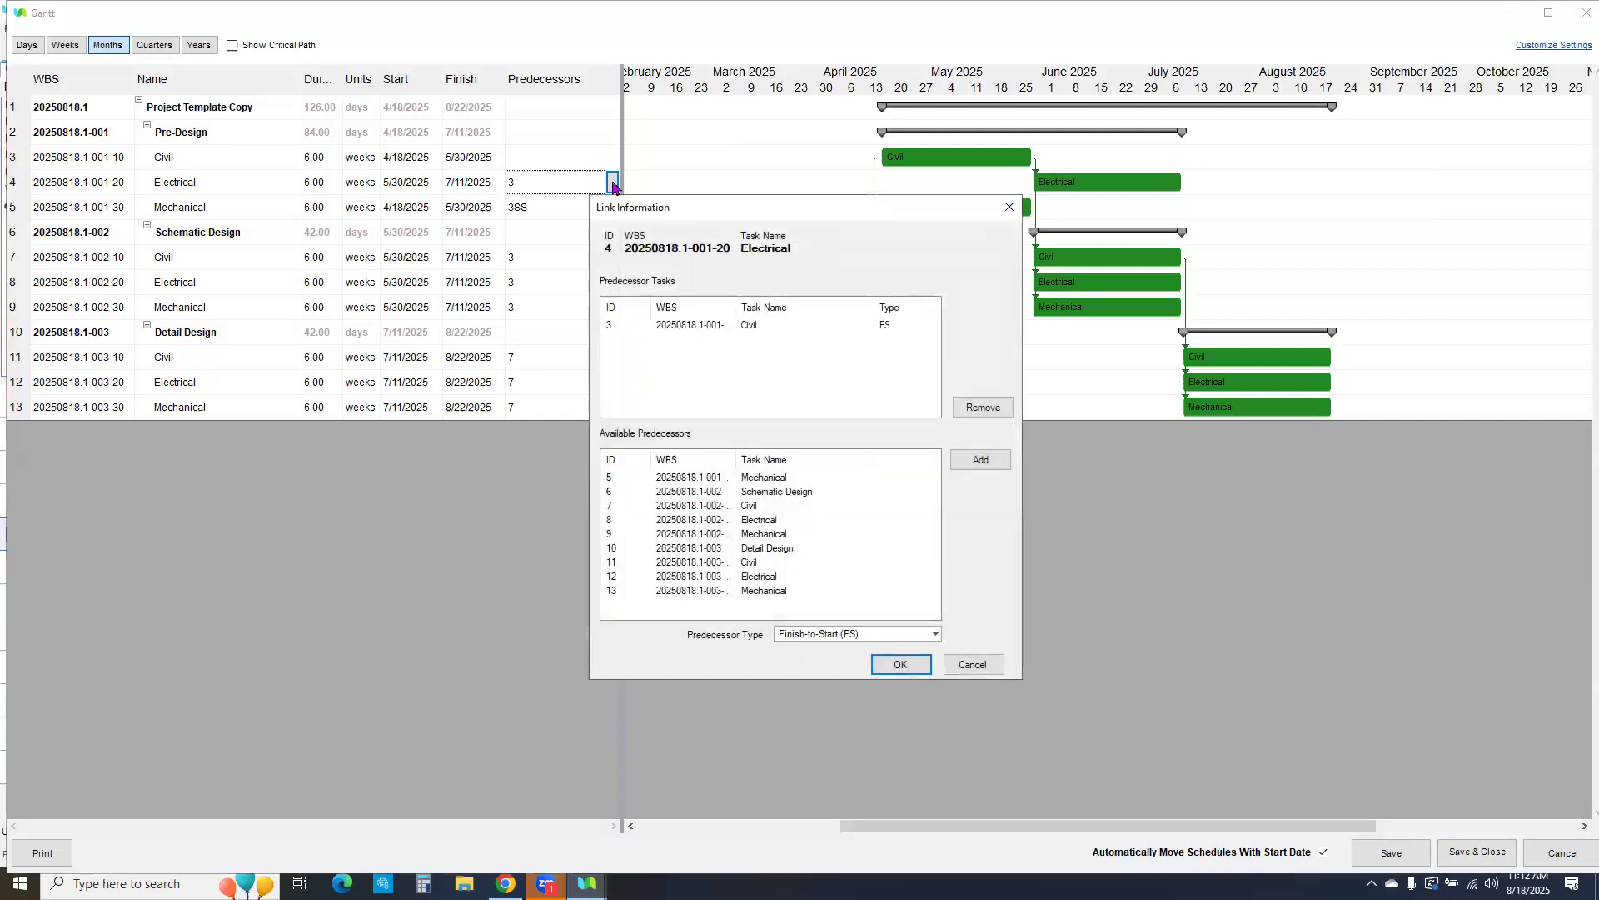
left_click(689, 325)
left_click(982, 408)
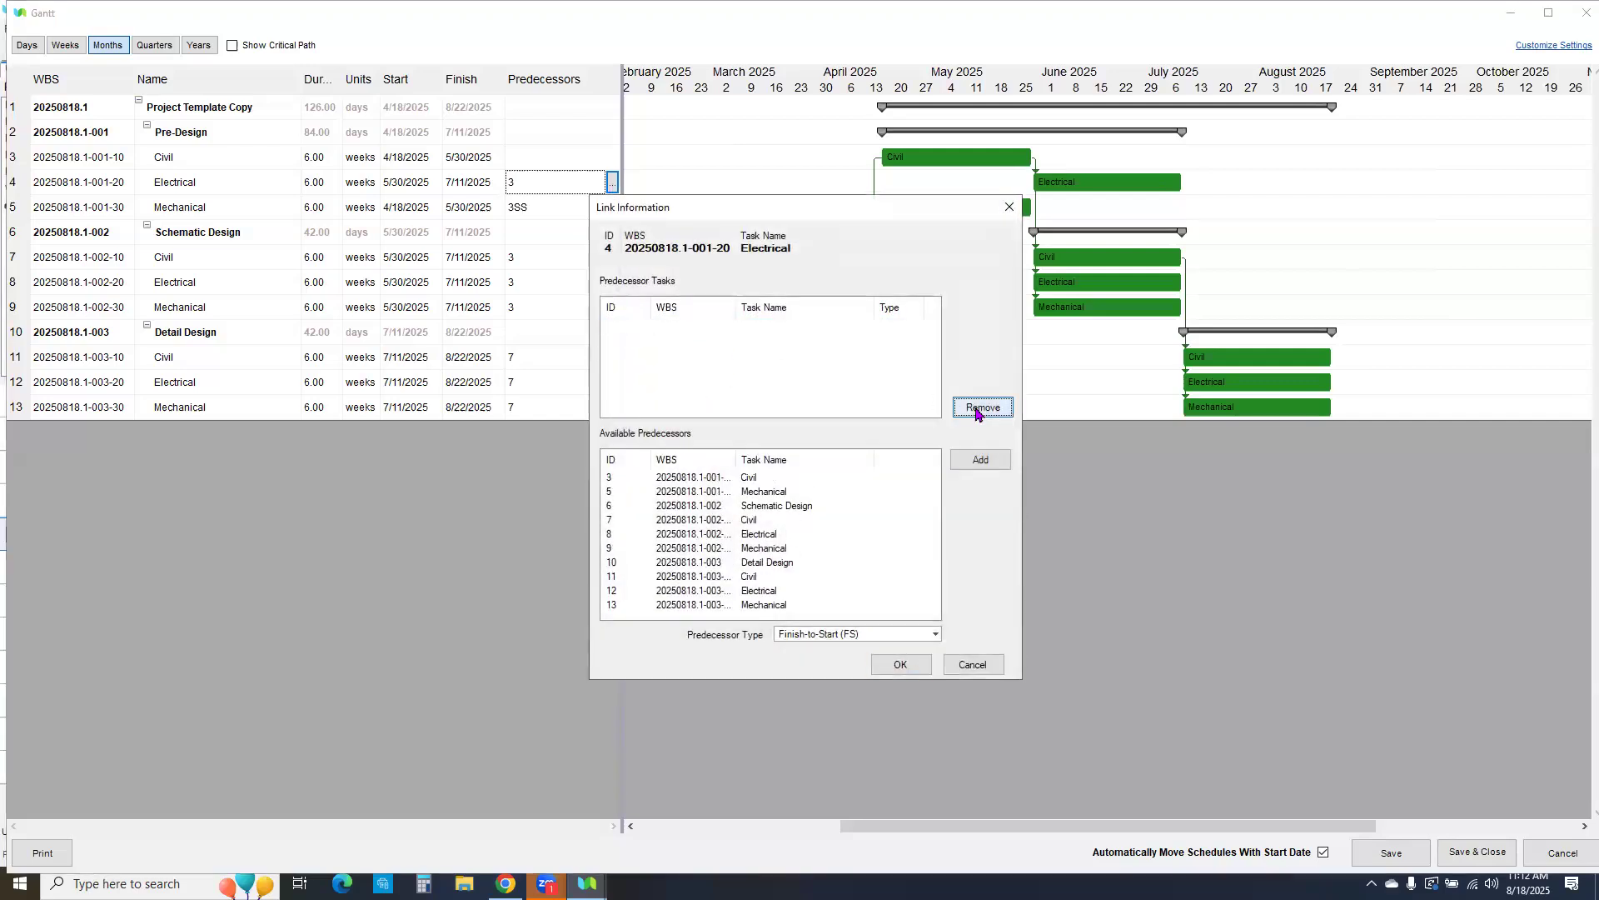
left_click(721, 480)
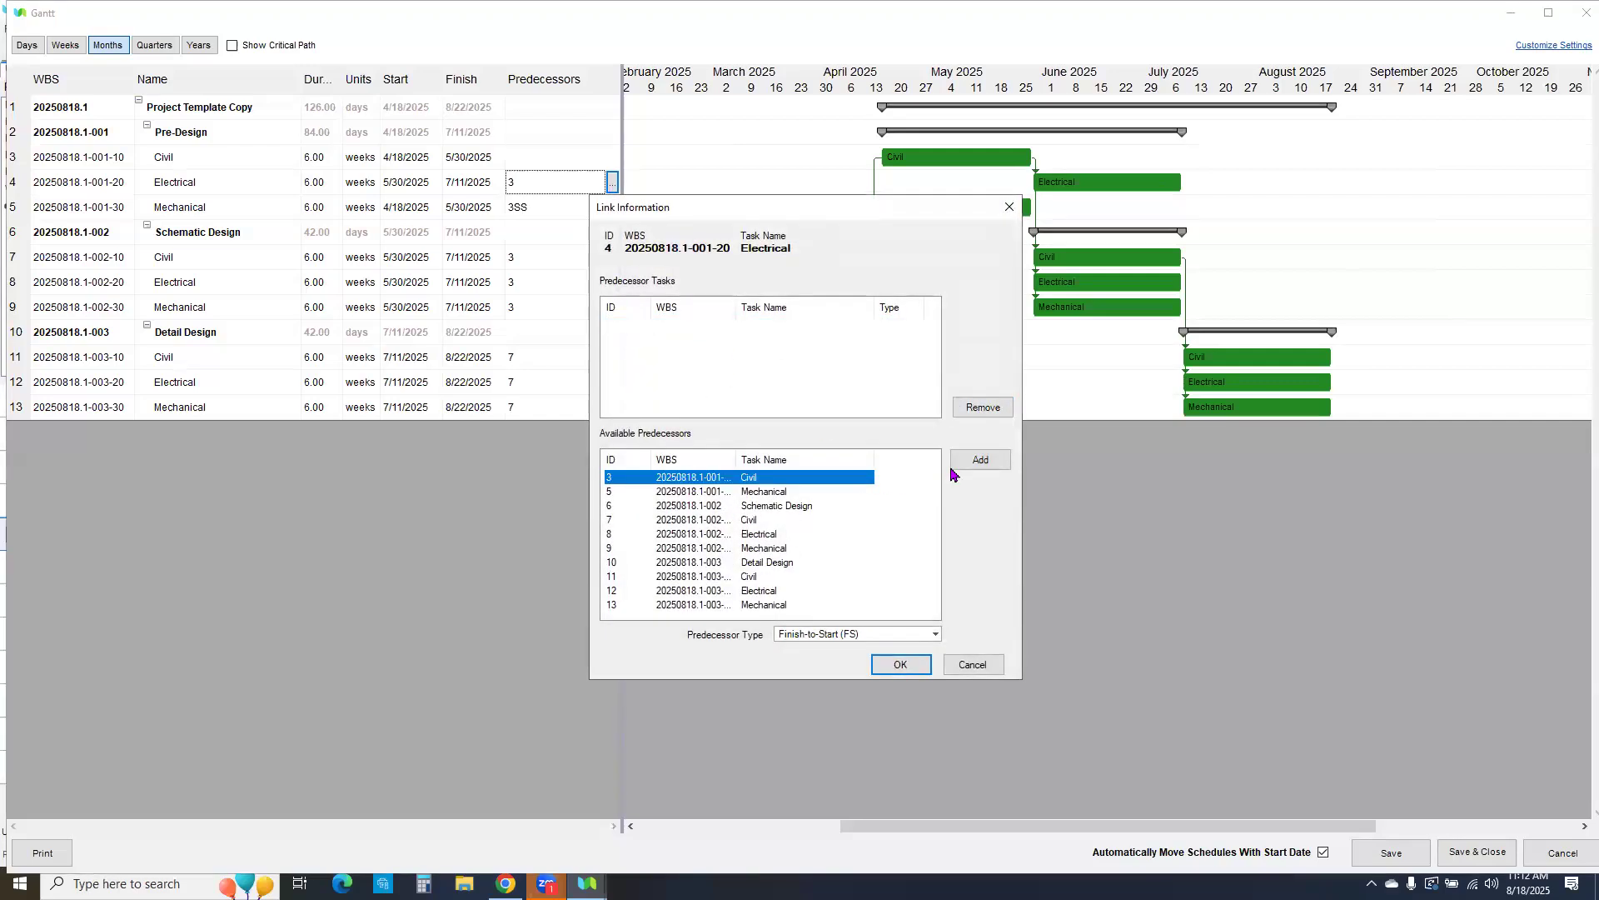
left_click(875, 635)
left_click(935, 634)
left_click(837, 666)
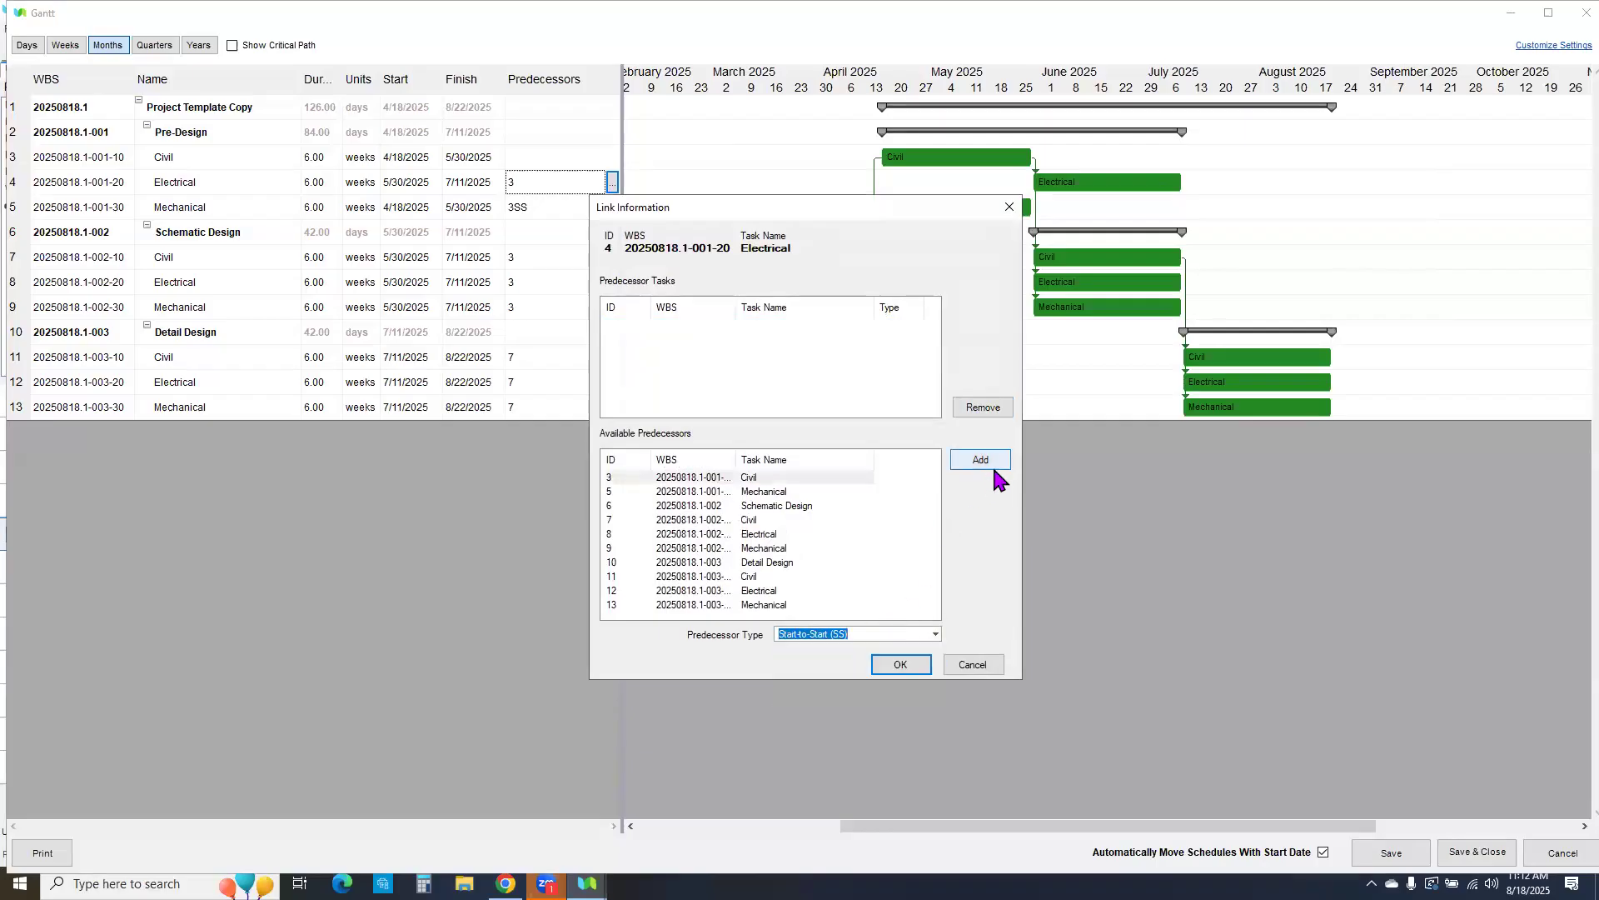
left_click(980, 461)
left_click(893, 666)
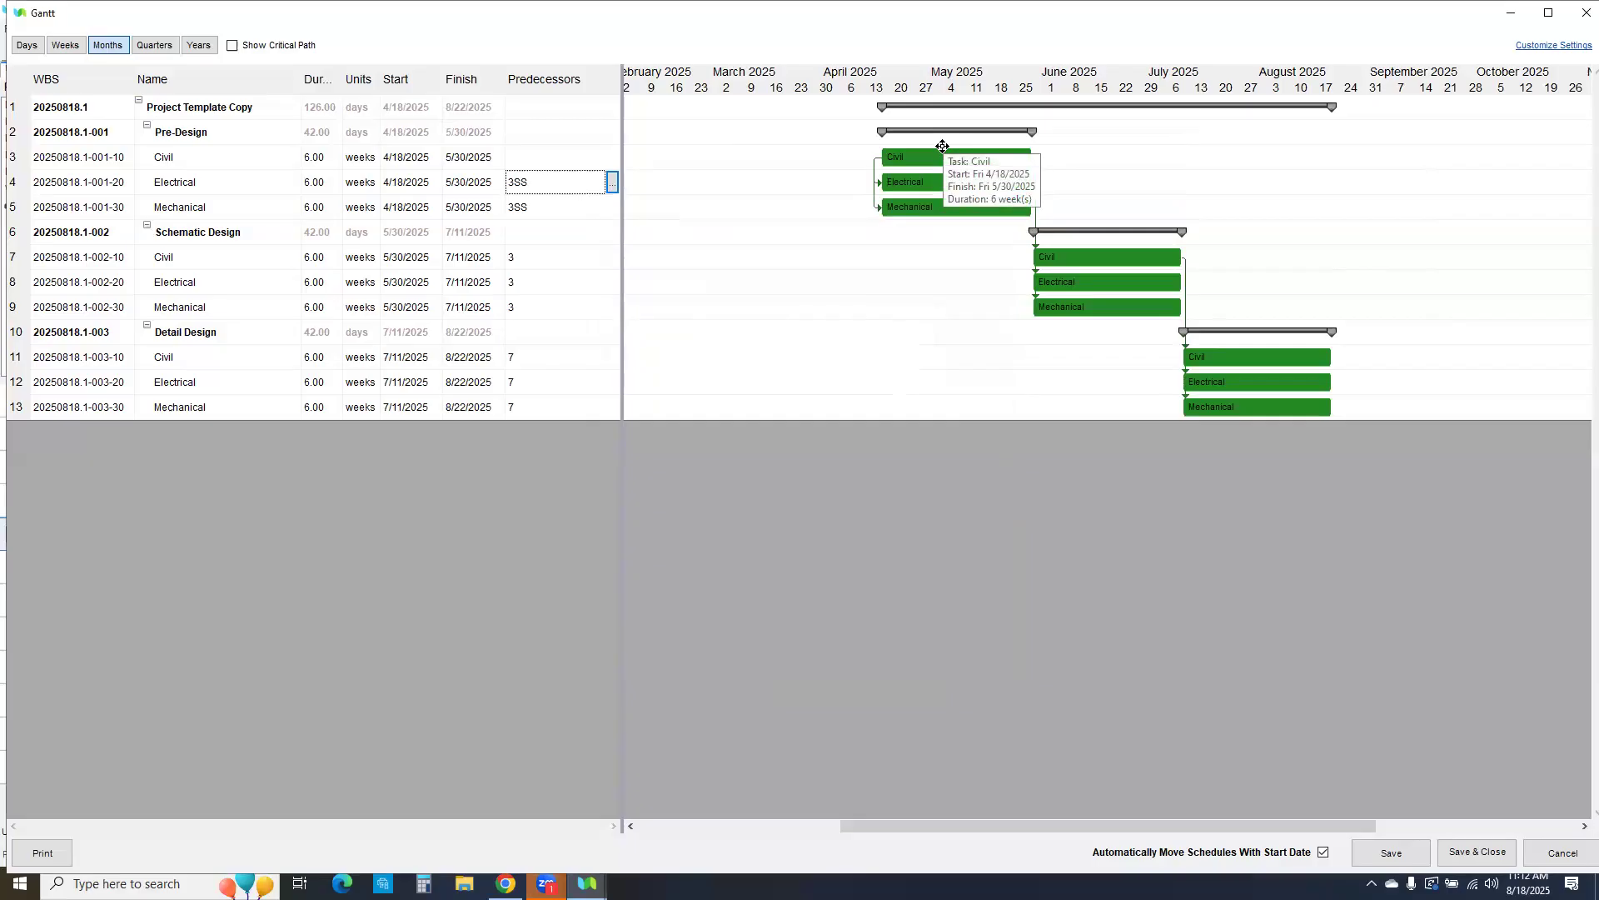
Step: Set the Pre-Design Civil task's start date to 10/6/2025, then save and close the Gantt schedule
left_click(422, 164)
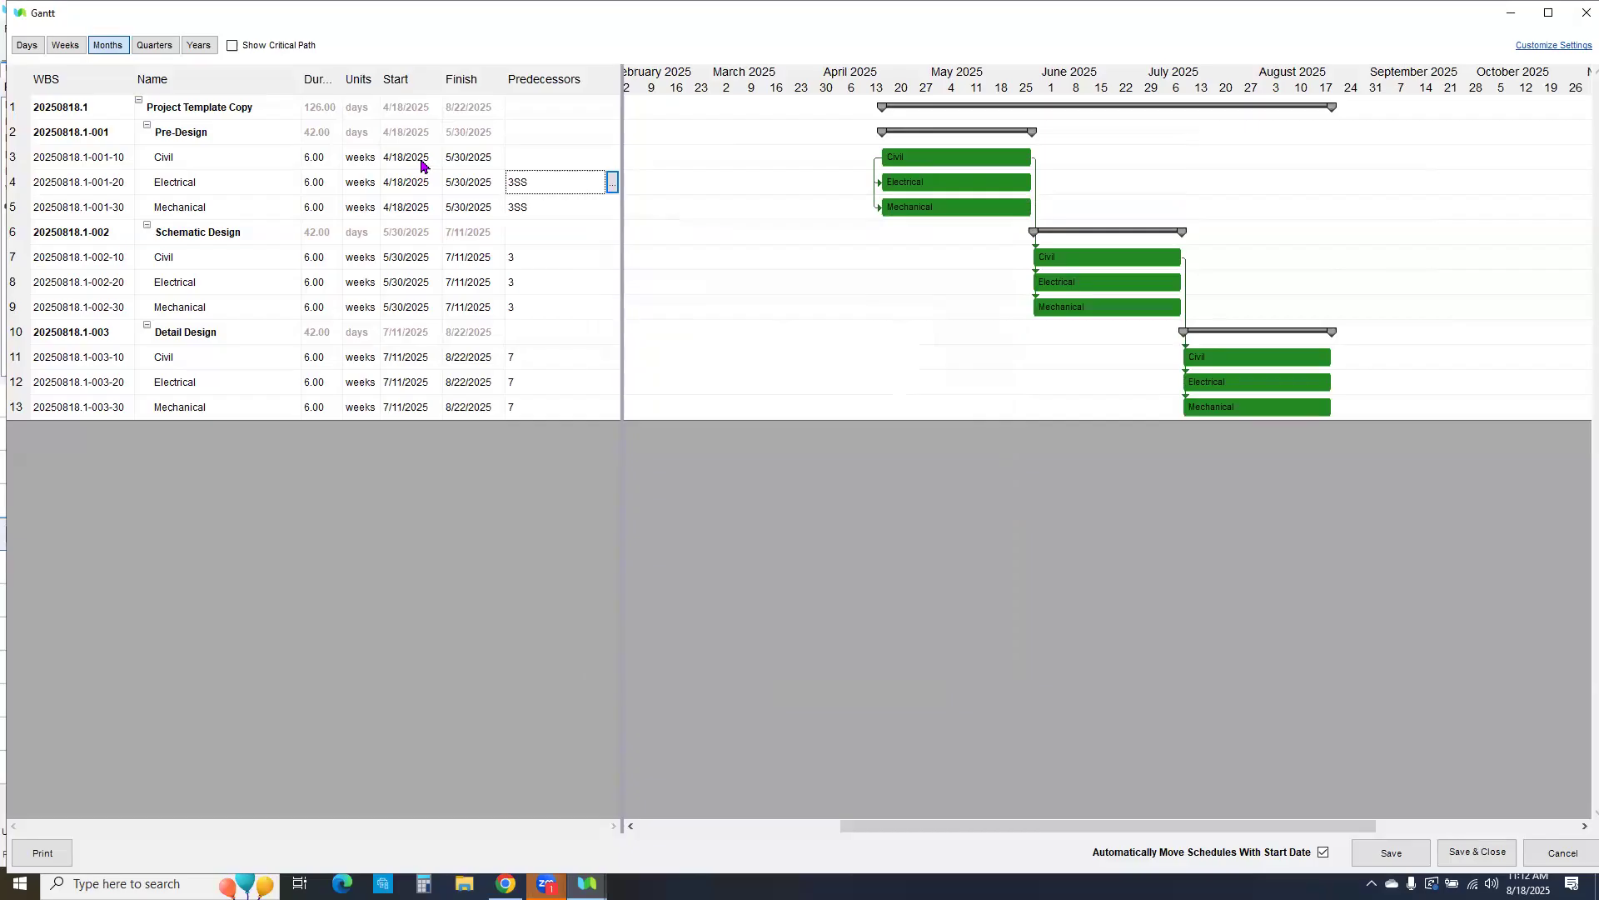
left_click(435, 158)
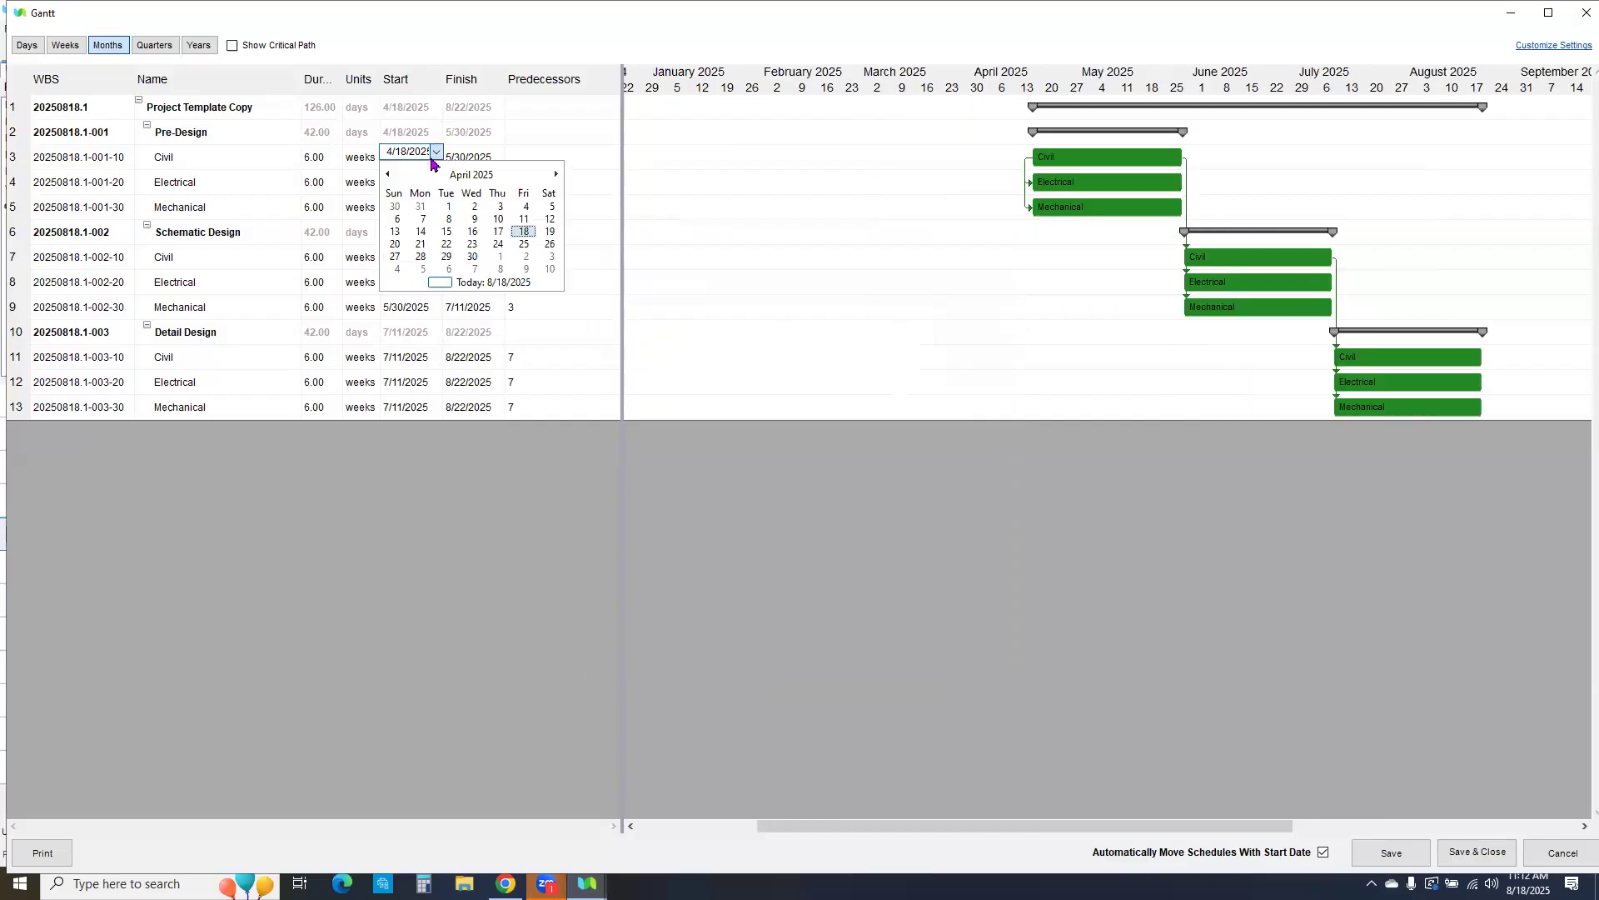
left_click(556, 174)
left_click(556, 174)
left_click(557, 174)
left_click(557, 174)
left_click(556, 174)
left_click(556, 175)
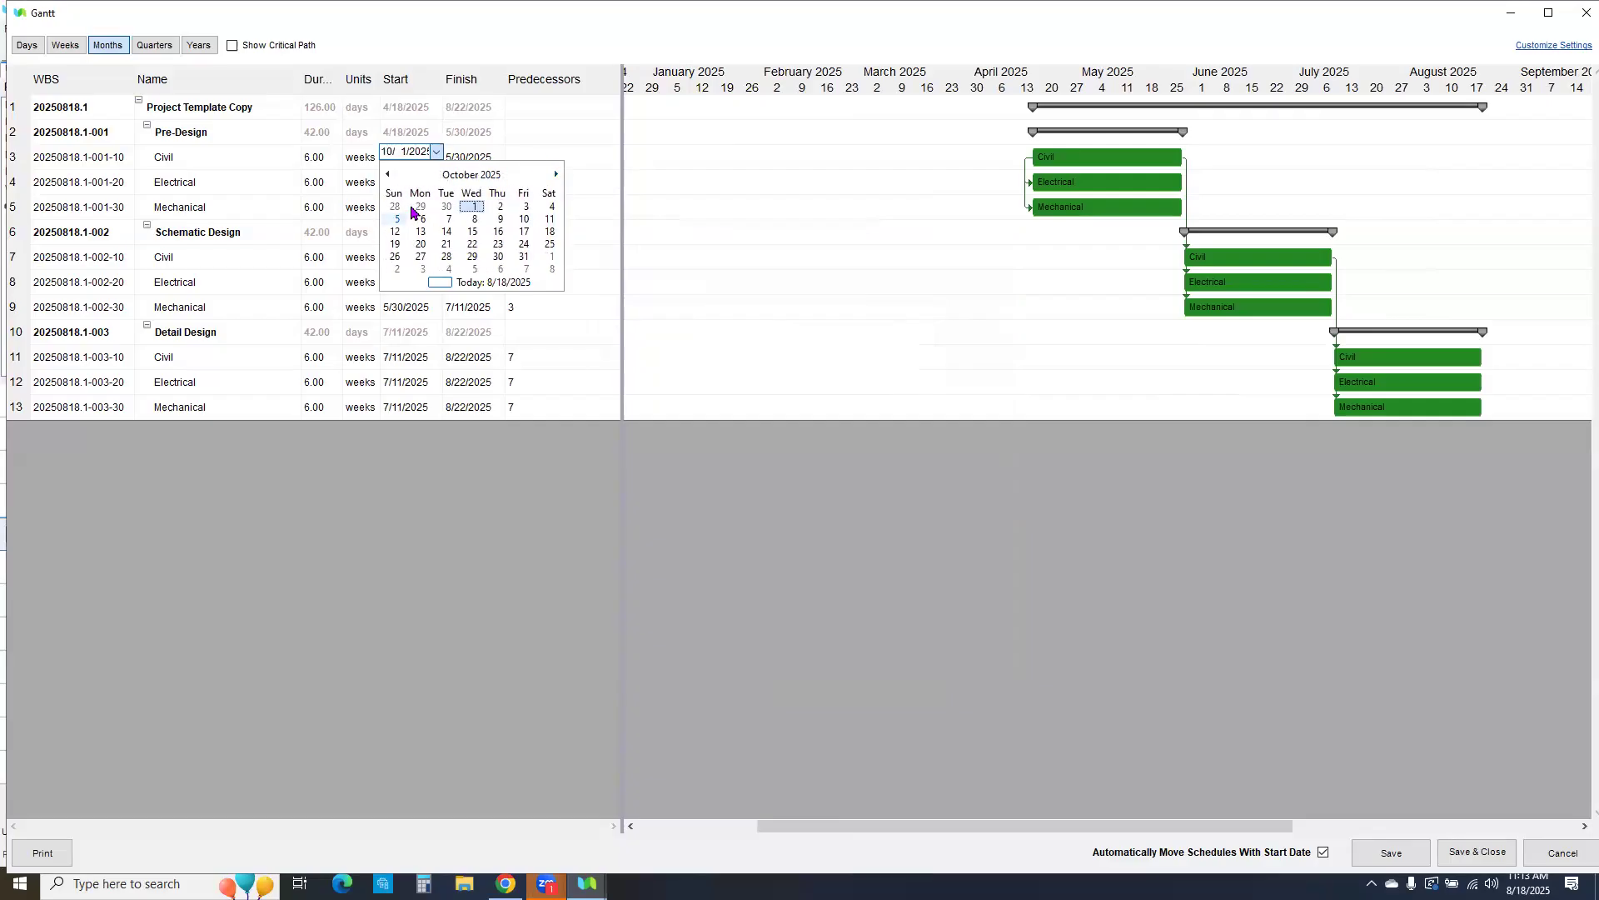
left_click(424, 219)
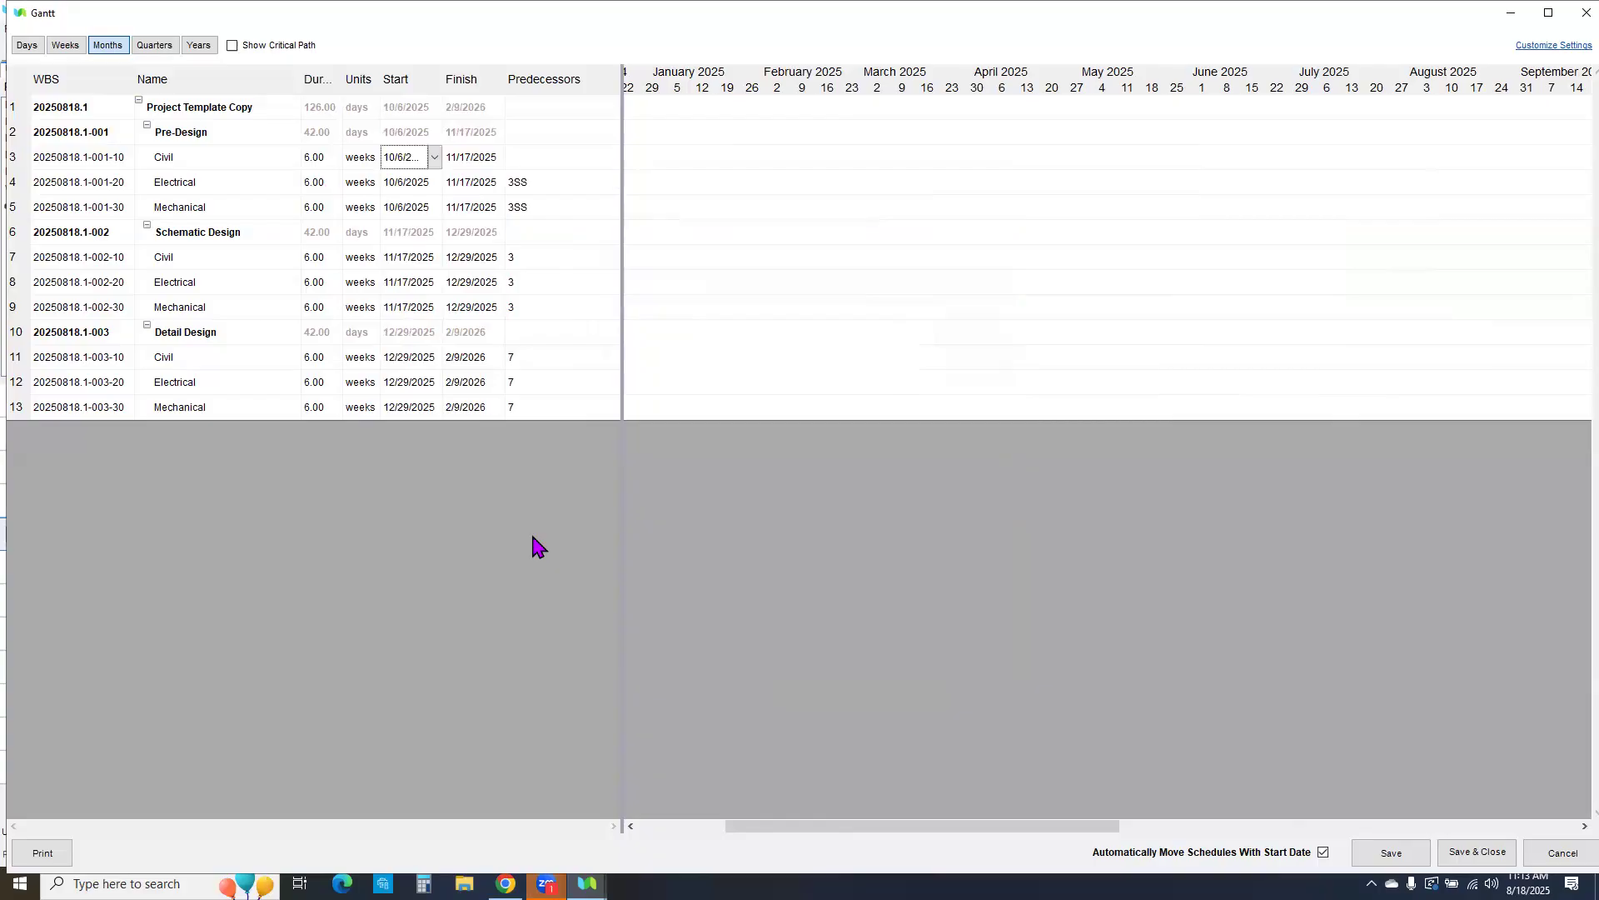
left_click_drag(775, 828, 1096, 833)
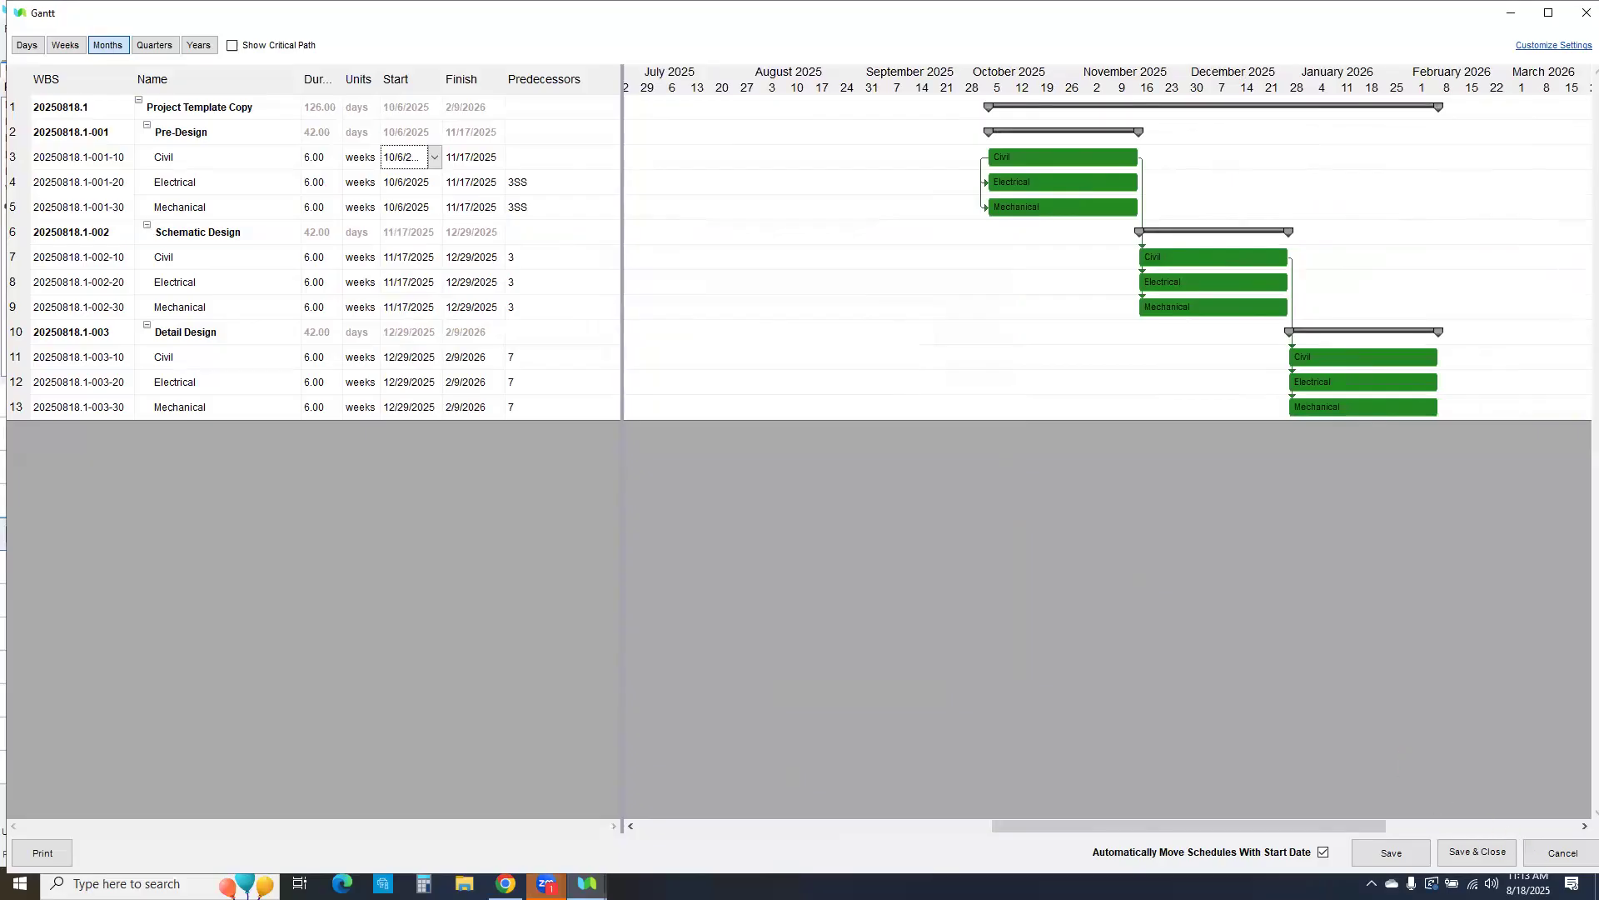
left_click(1473, 849)
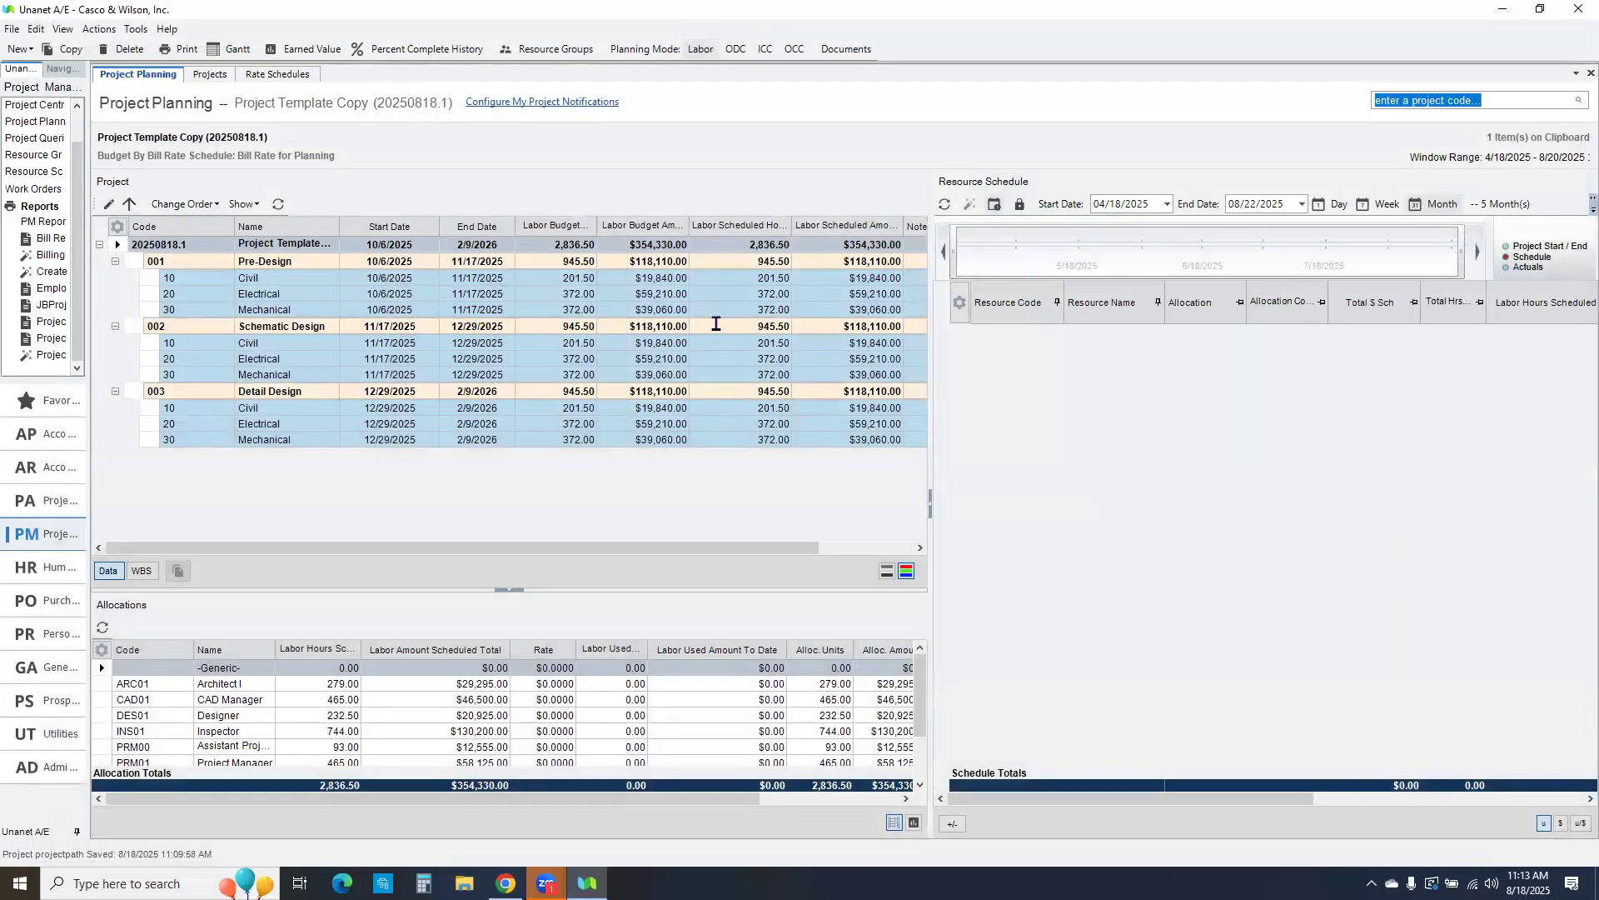
Step: Lock the resource schedule's dates to the start and end dates of the Pre-Design Civil task
left_click(684, 276)
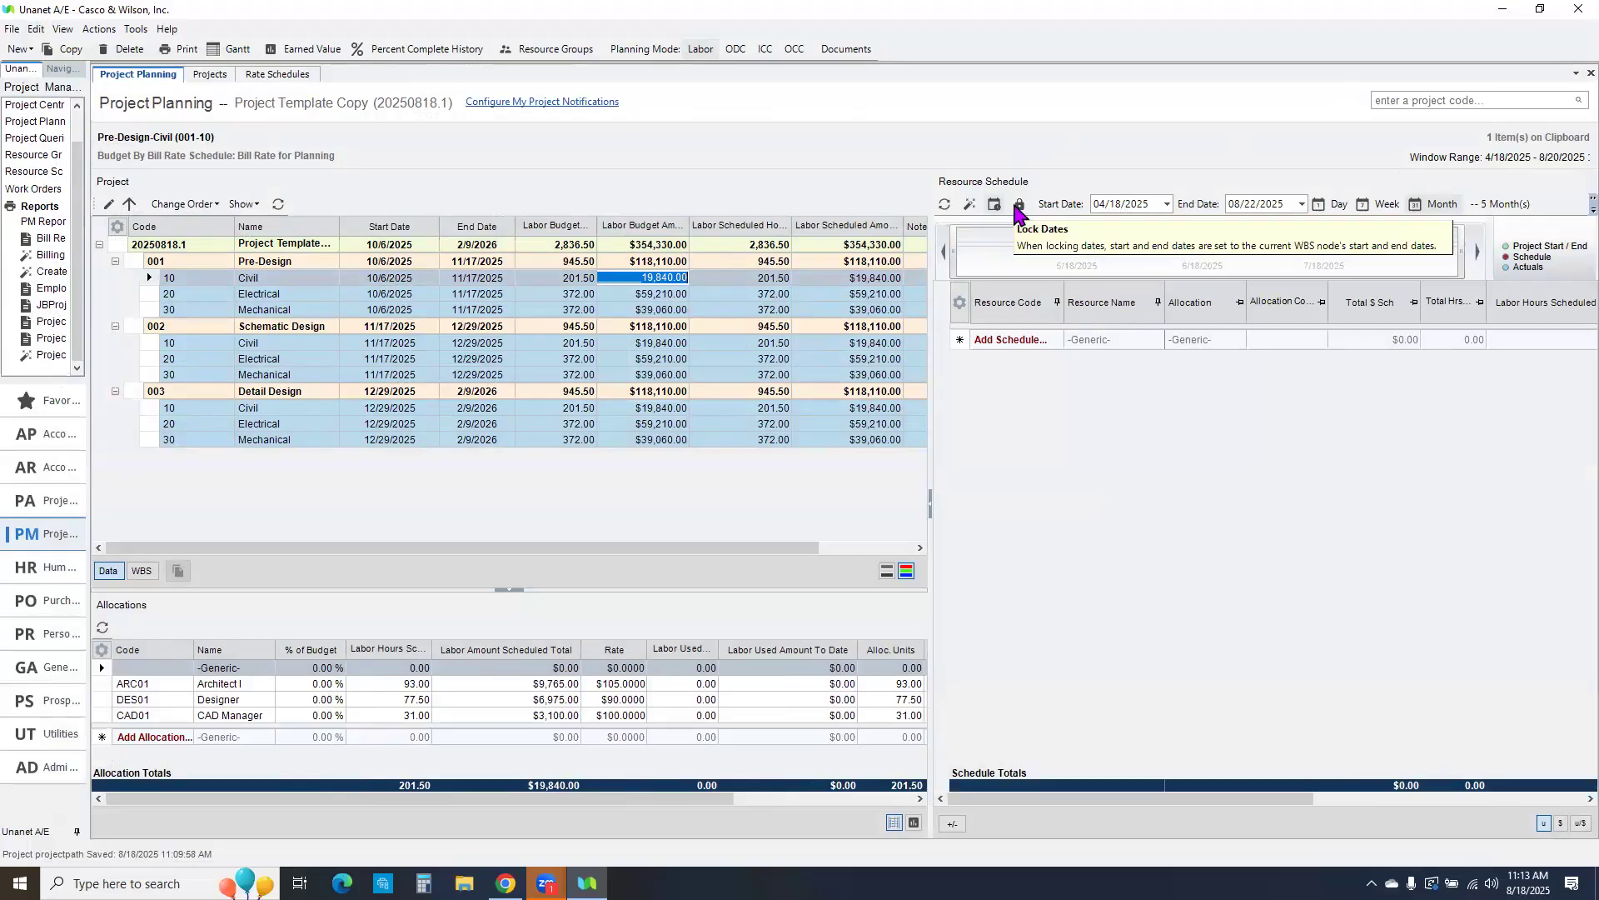
left_click(1016, 209)
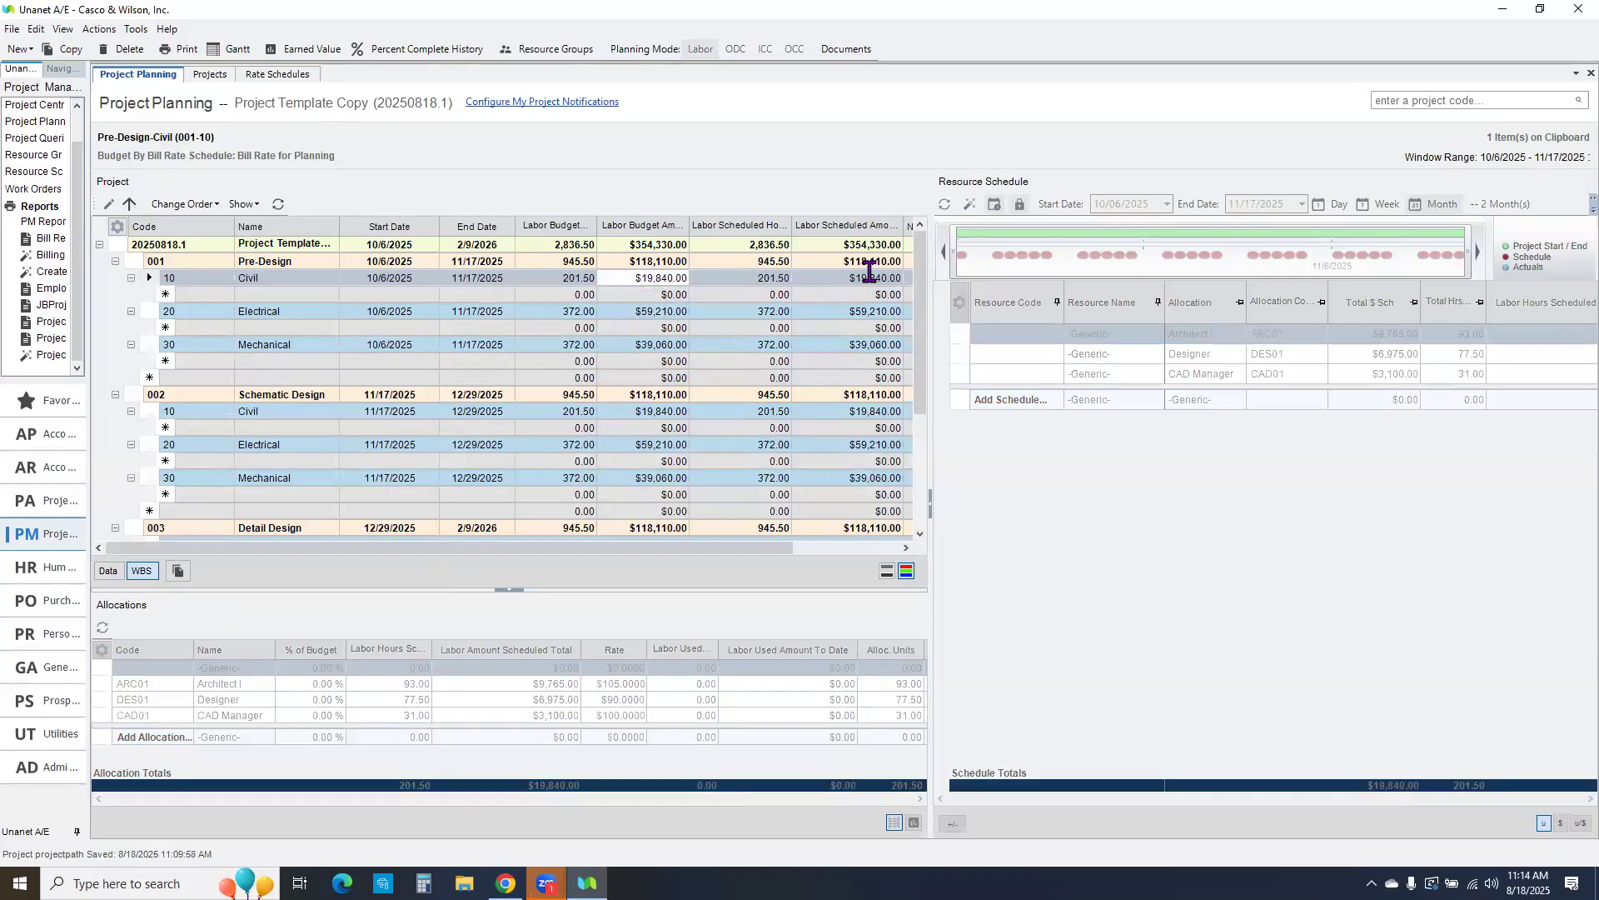
Step: Copy the Detail Design phase (003) from the project's WBS
left_click_drag(922, 292, 922, 424)
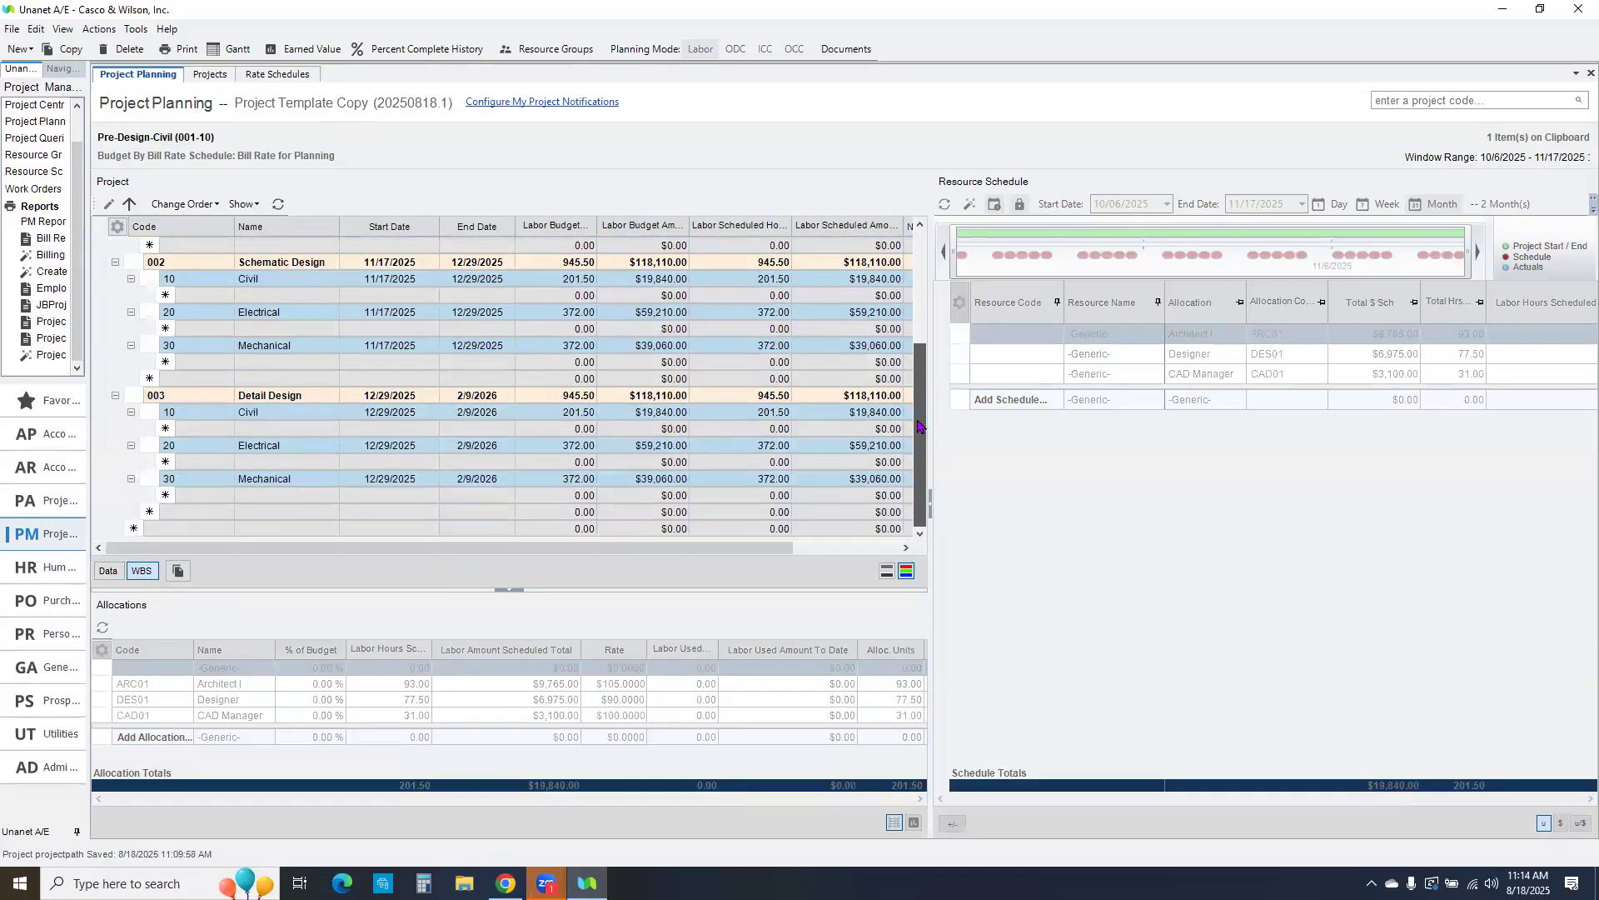
left_click(343, 412)
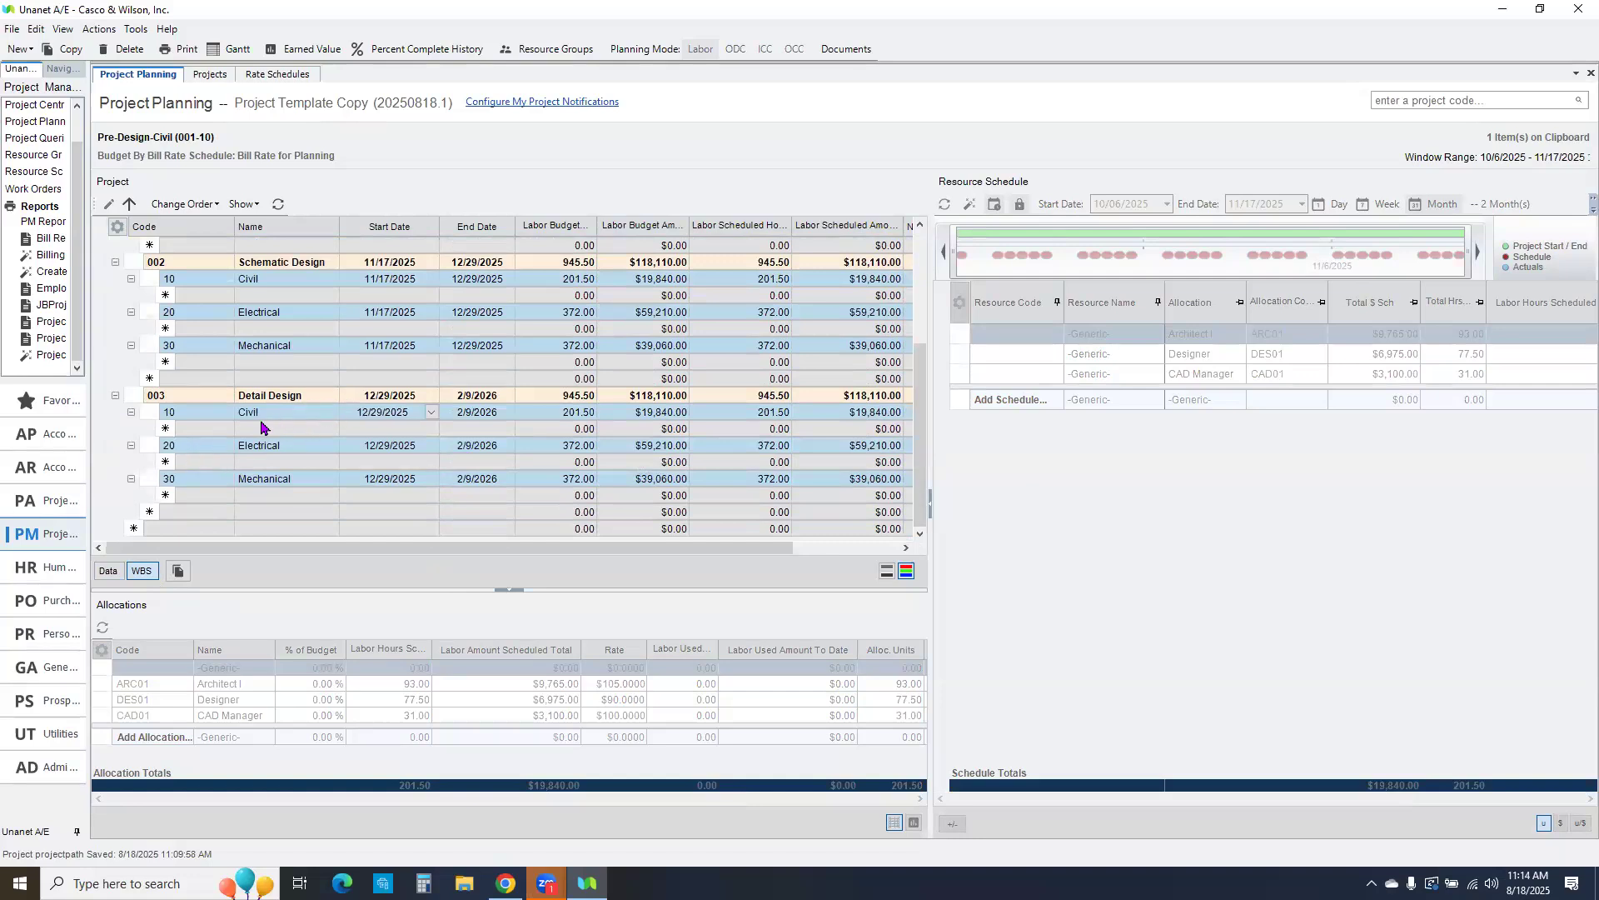
left_click(134, 396)
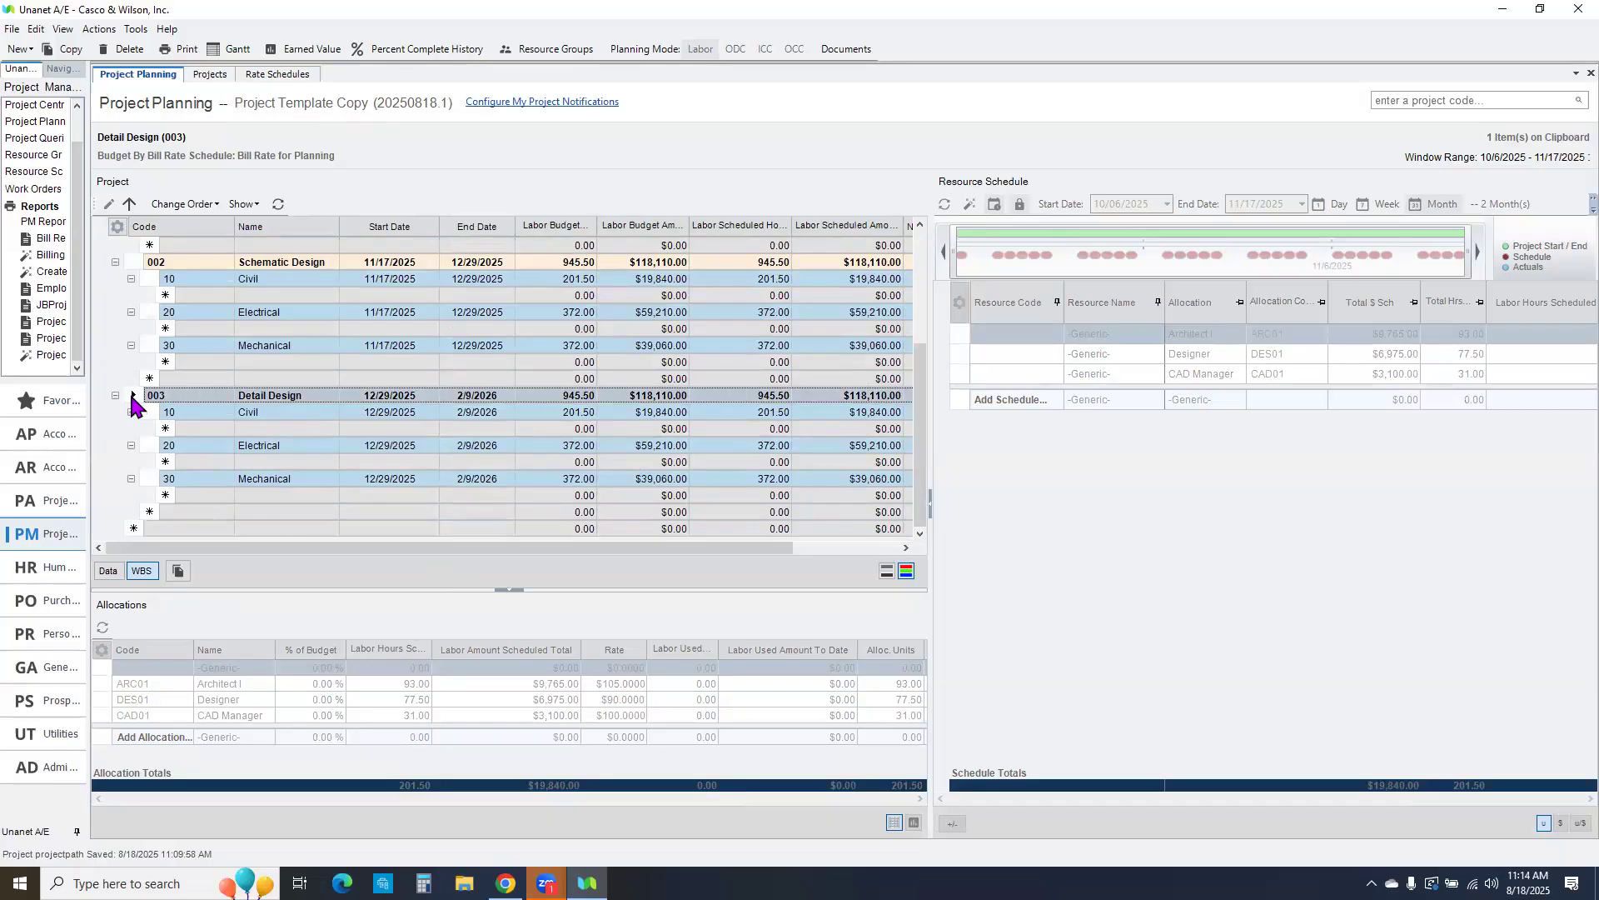
right_click(132, 399)
left_click(155, 408)
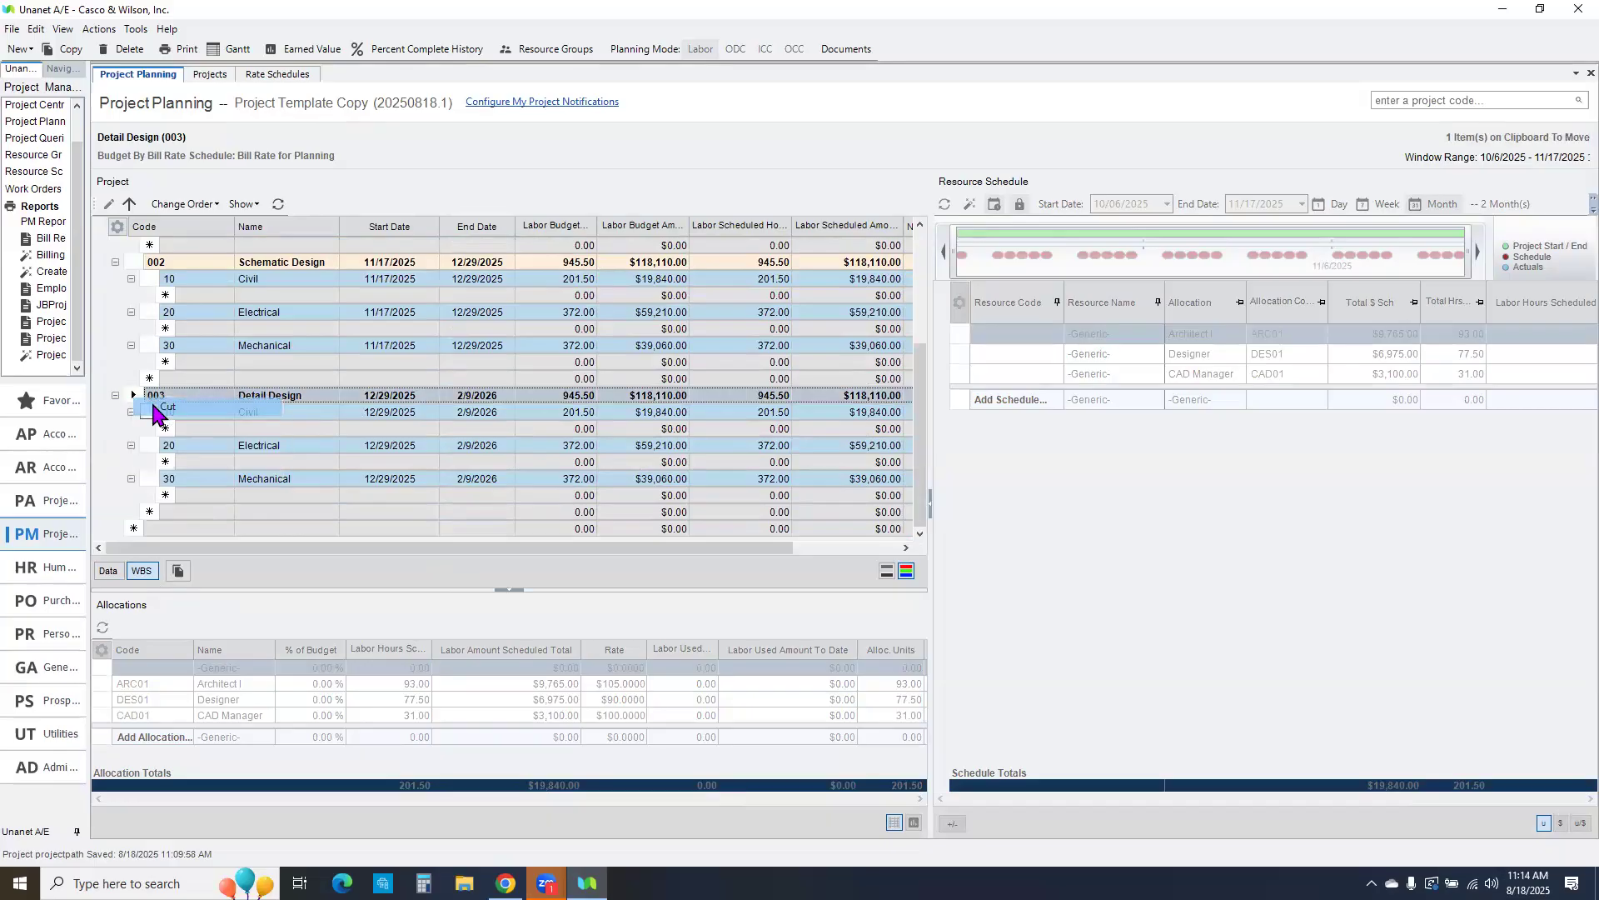
right_click(133, 396)
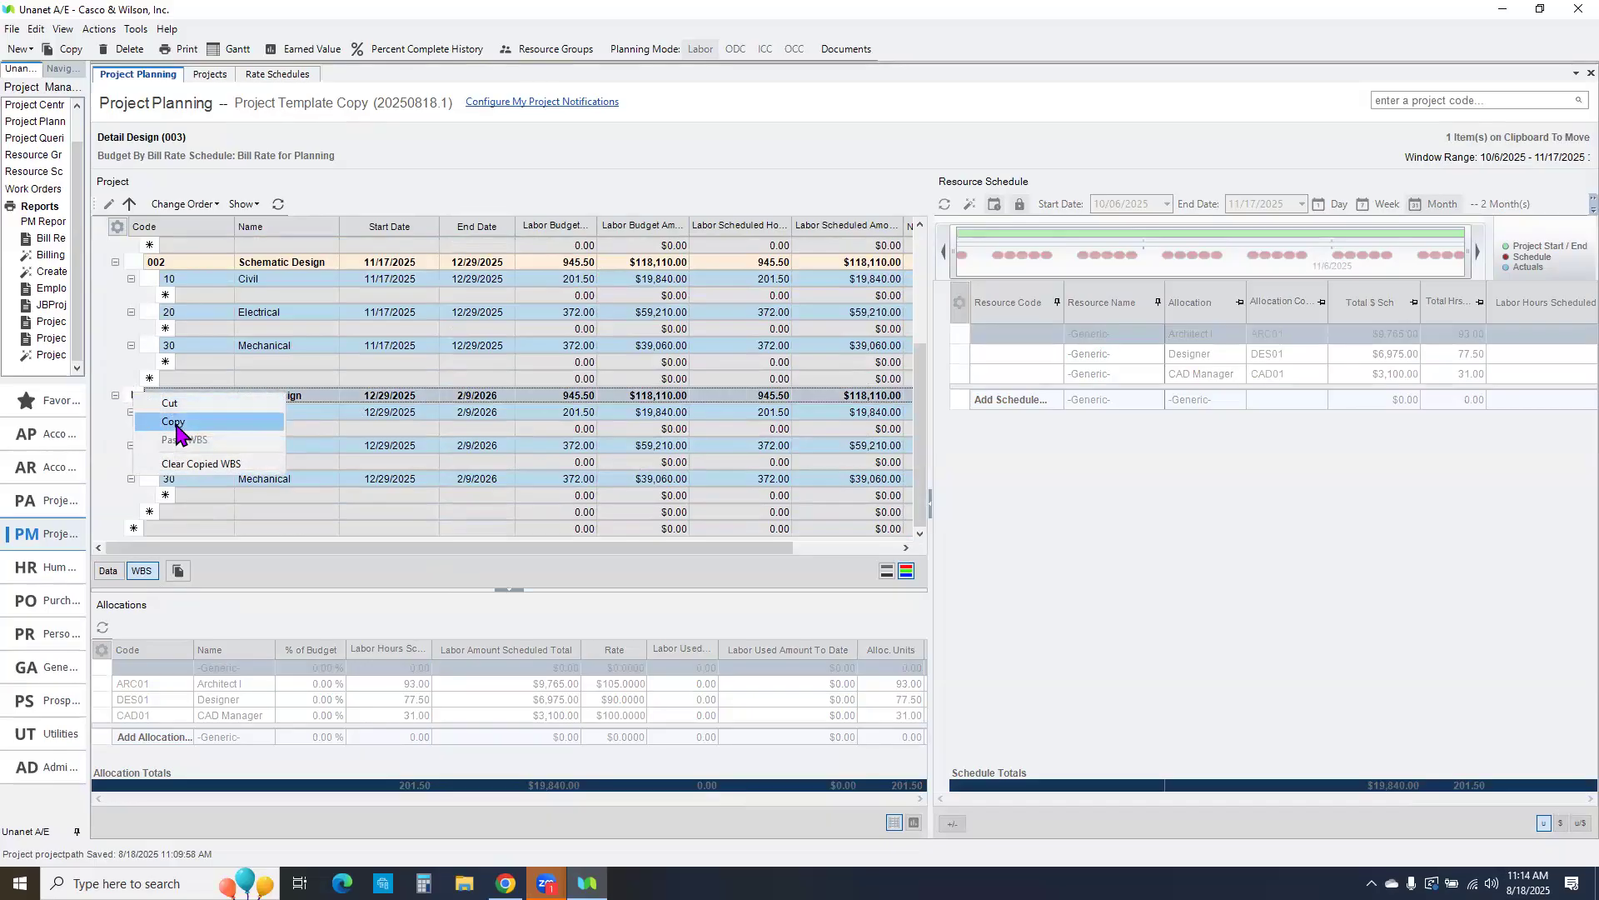
left_click(172, 422)
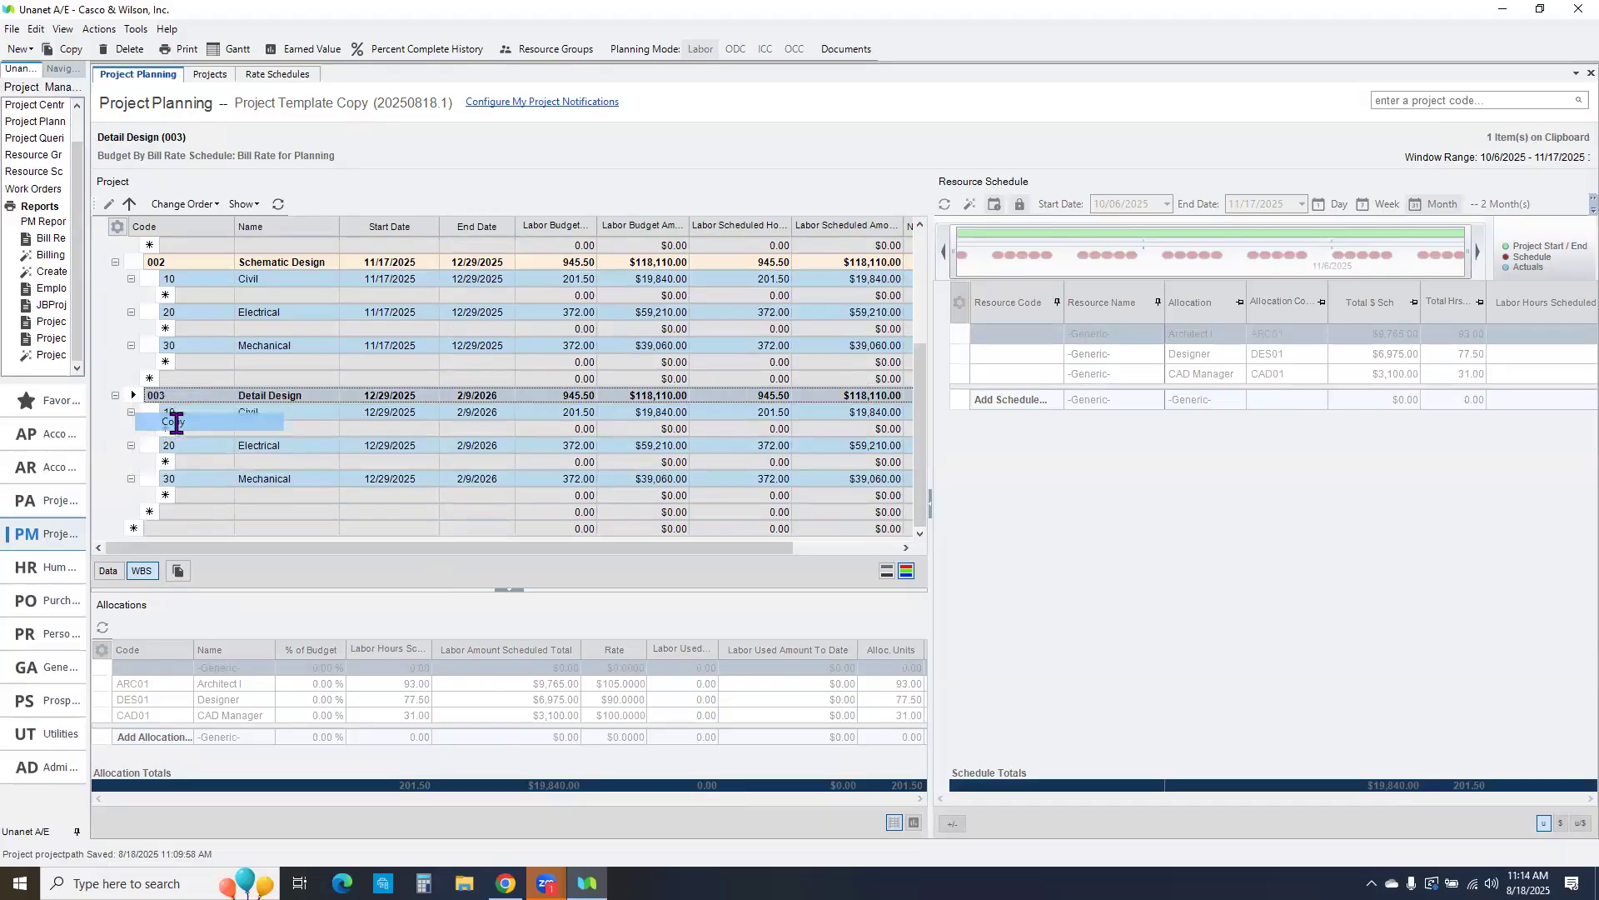
Step: Paste the copied phase at the end of the WBS with code 004 and name Construction Admin, and return to the data view
left_click(167, 528)
left_click(132, 528)
right_click(133, 528)
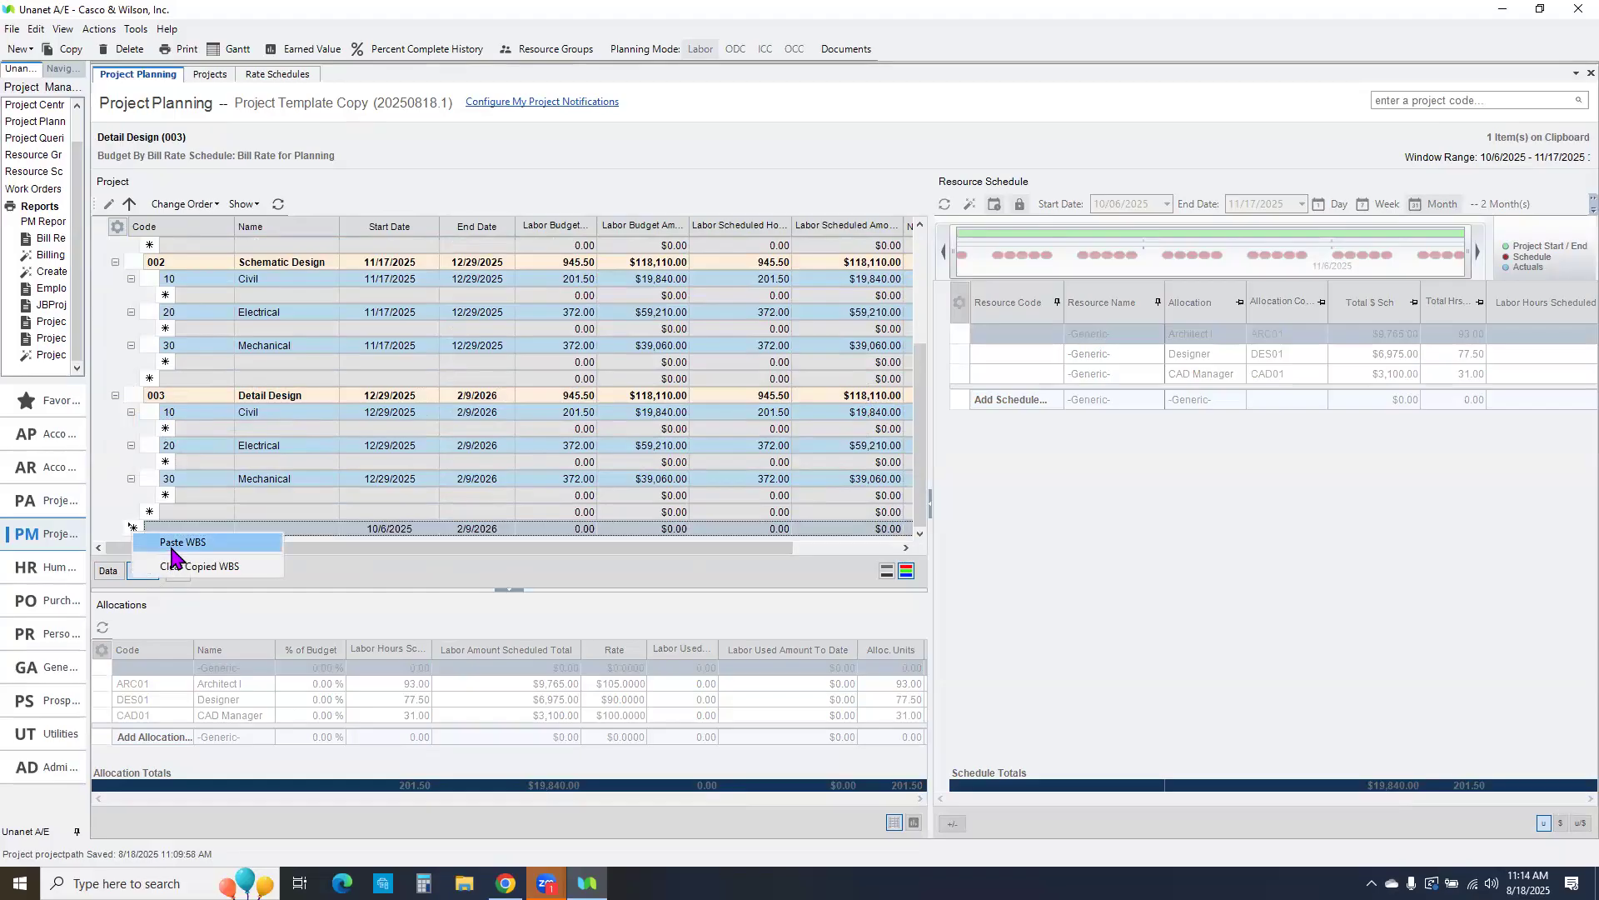
left_click(172, 542)
left_click(736, 347)
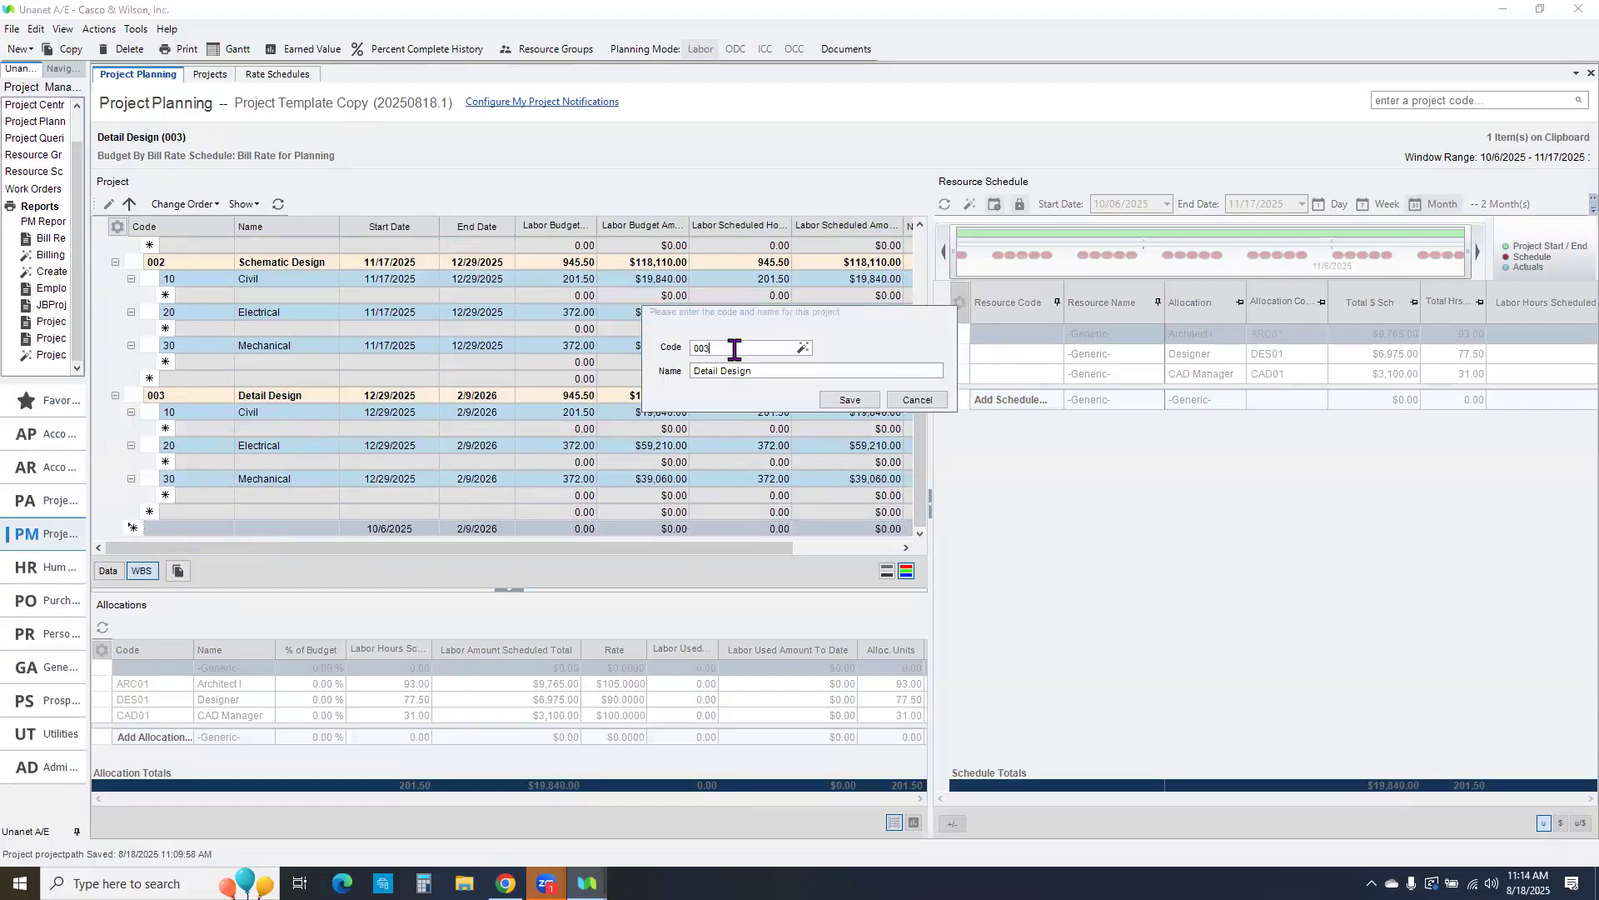
type("4")
key("Tab")
type("Construction Admin")
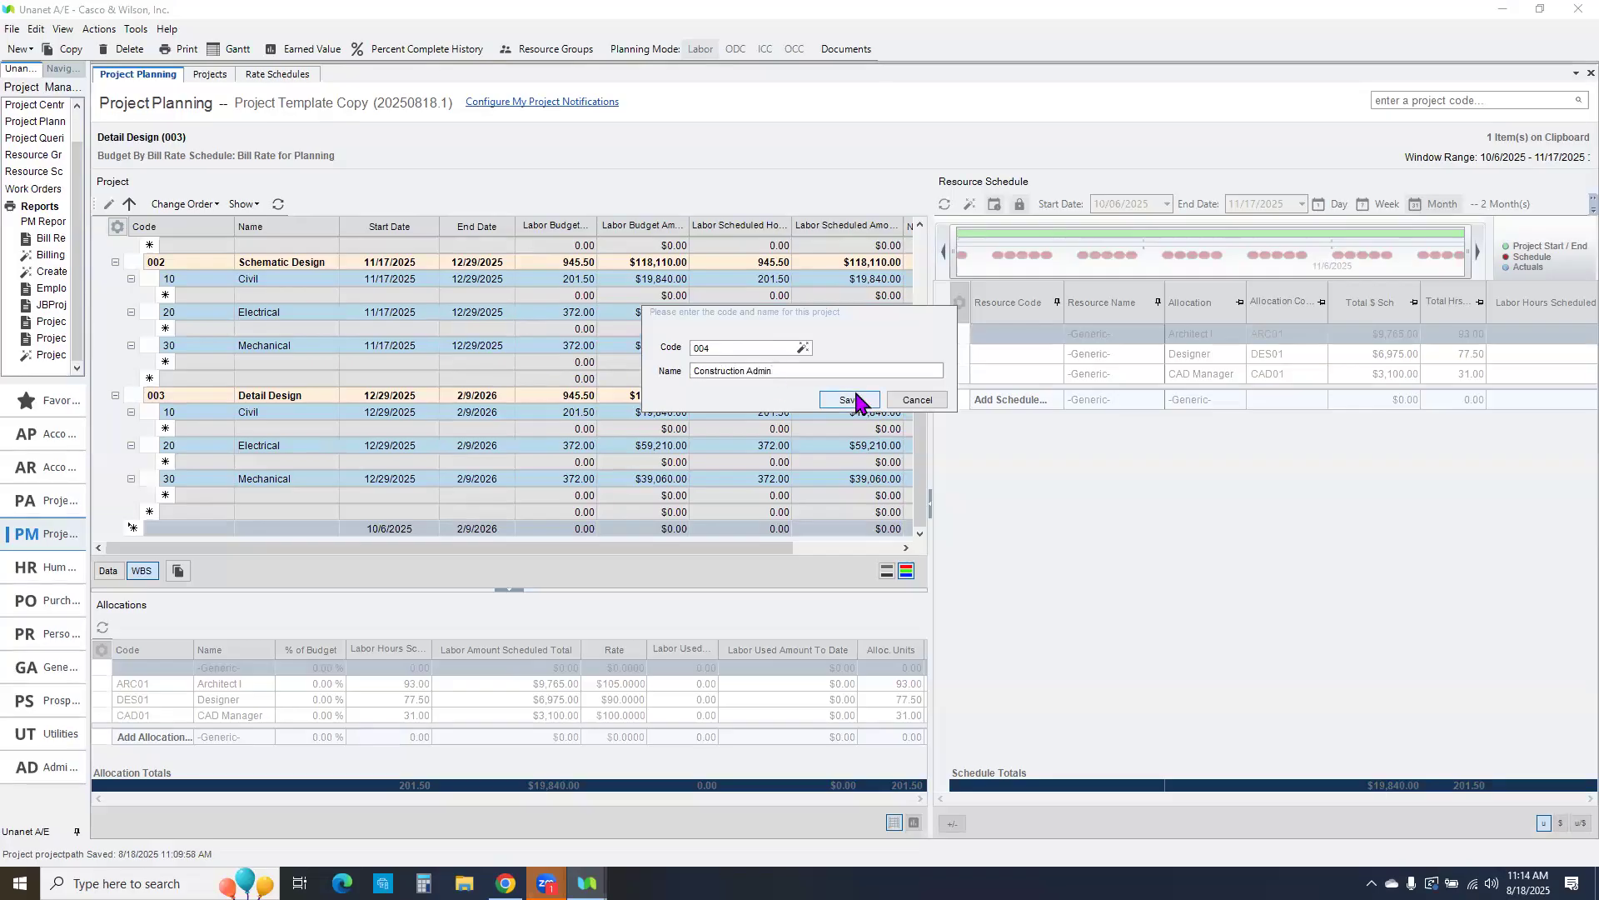
left_click(850, 399)
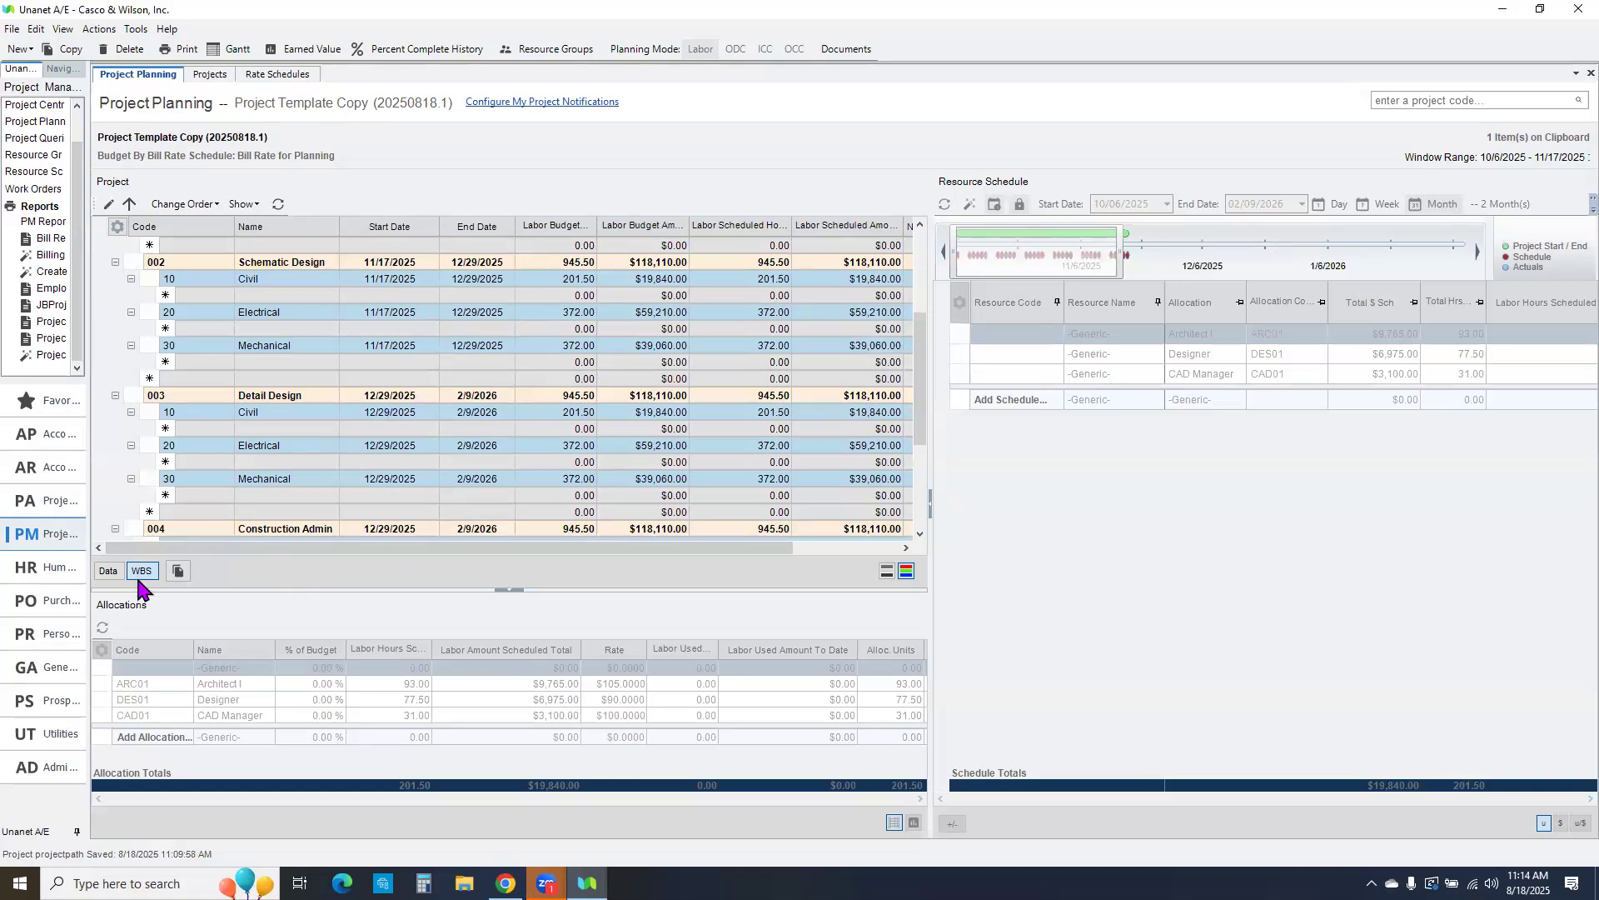
left_click(103, 582)
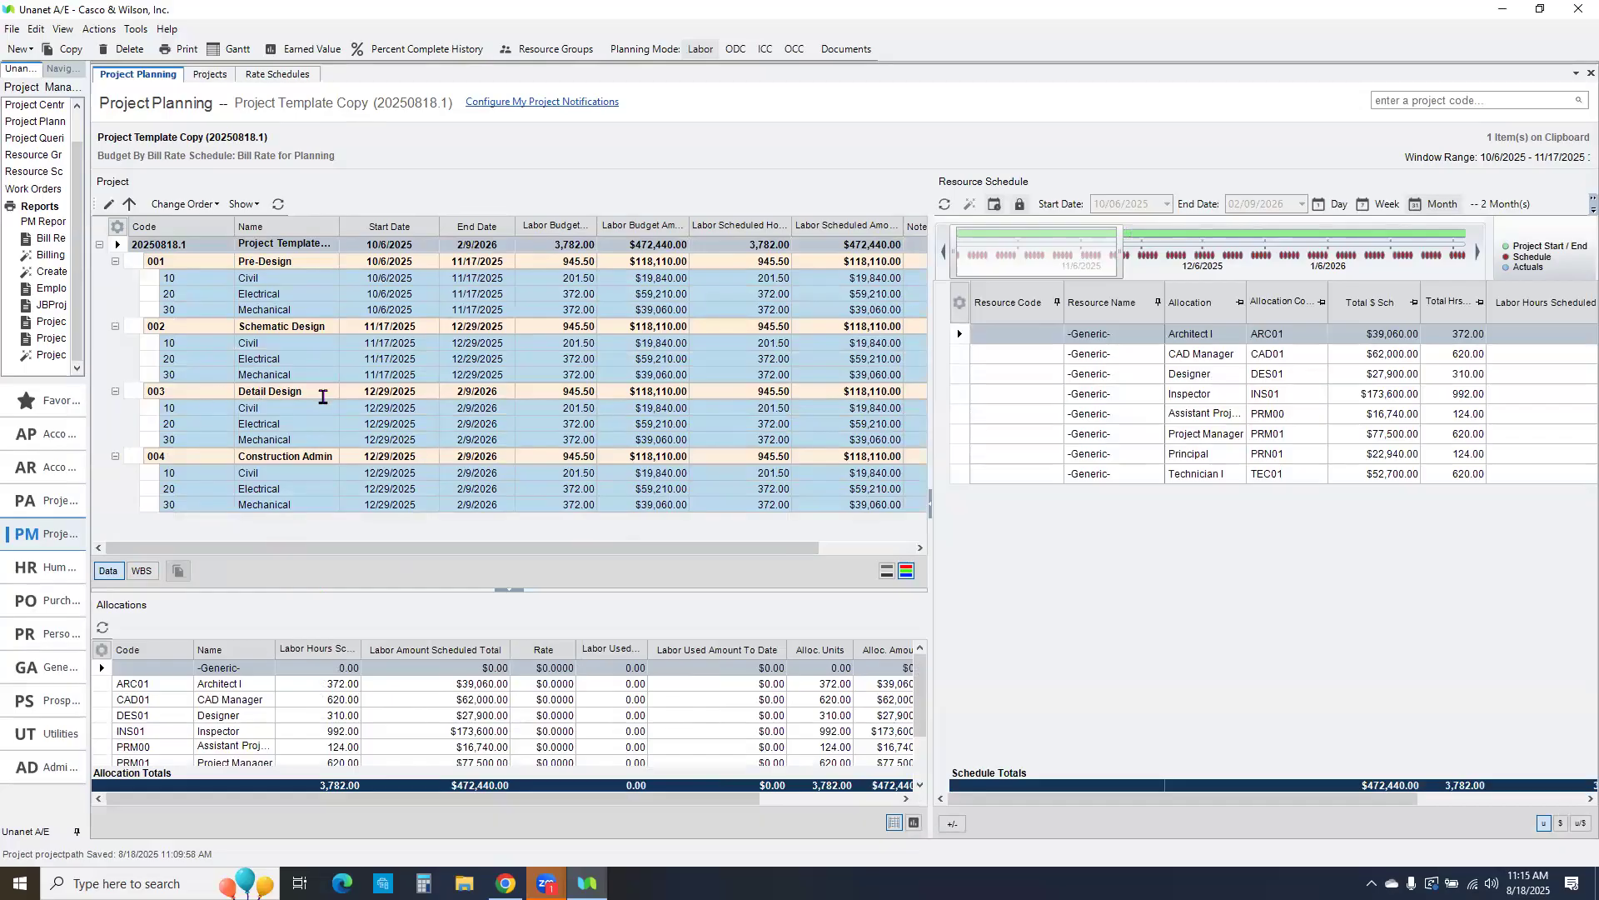
Step: Check the project plan settings for the budget rate and rate schedule in use, and close them without changes
mouse_move(323, 396)
mouse_move(327, 496)
left_click(109, 207)
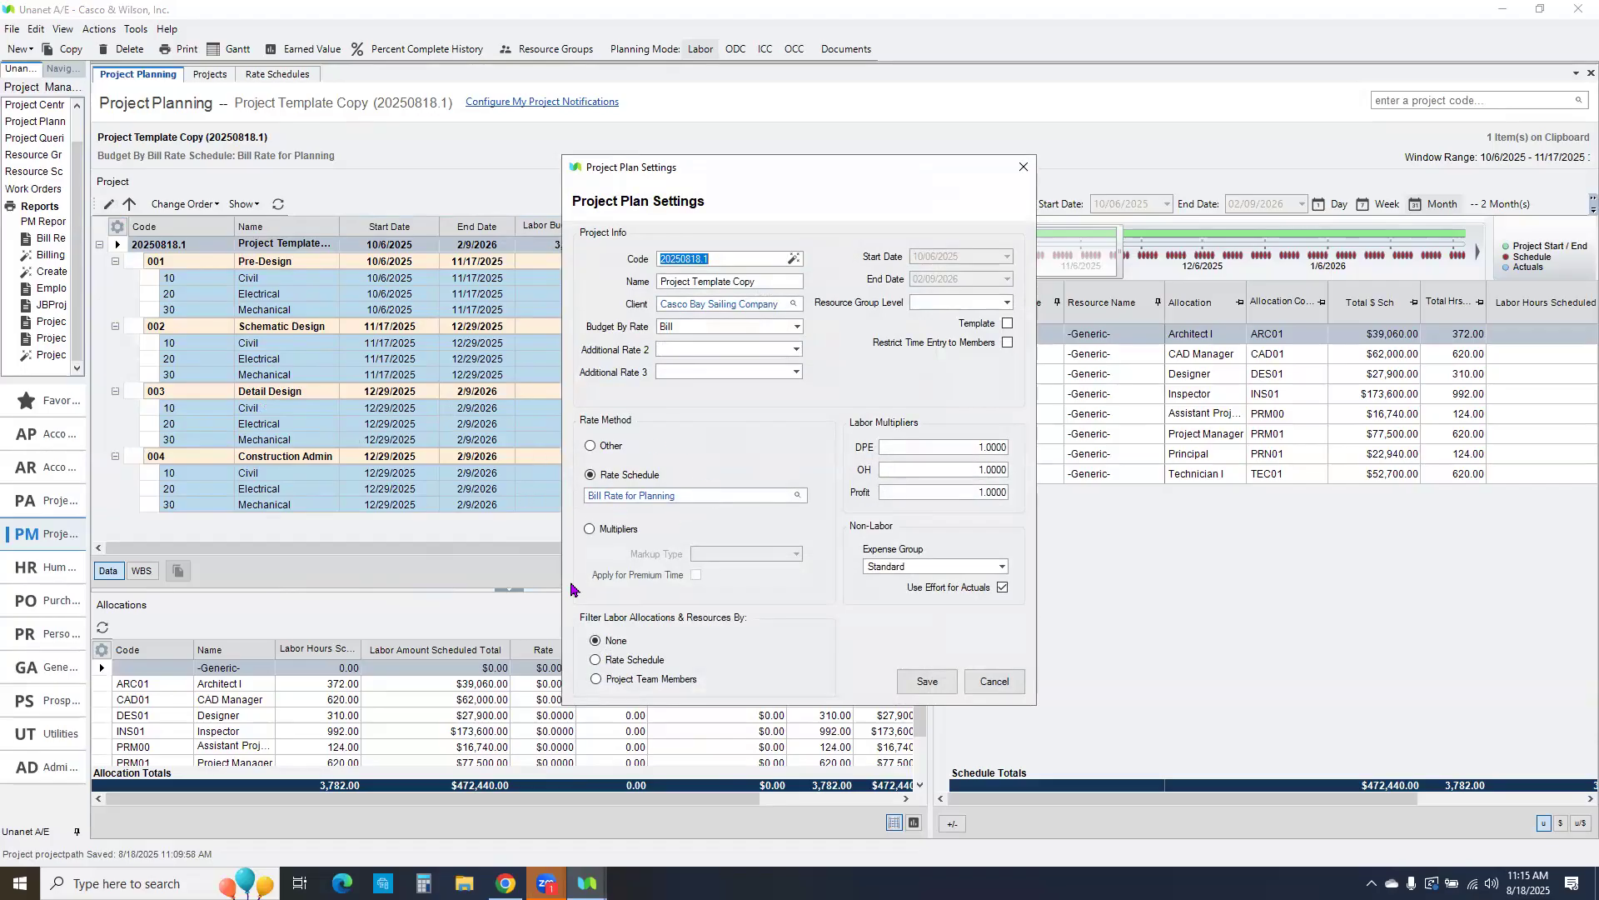
left_click(994, 682)
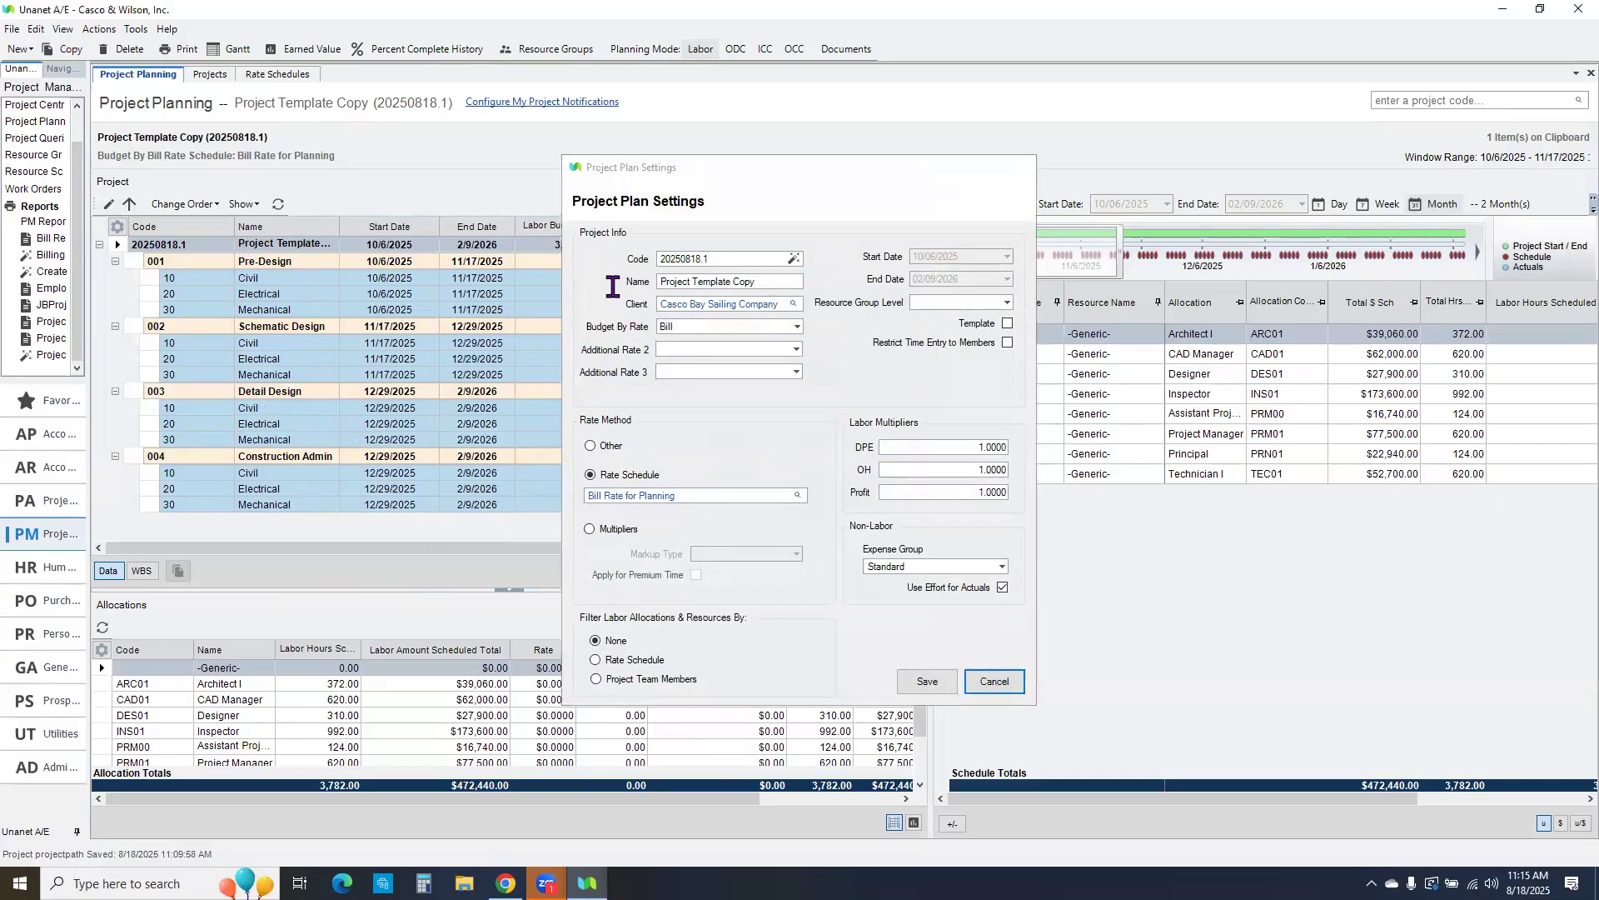
Step: Open the Bill Rate for Planning rate schedule and review its schedule periods and job titles
left_click(281, 76)
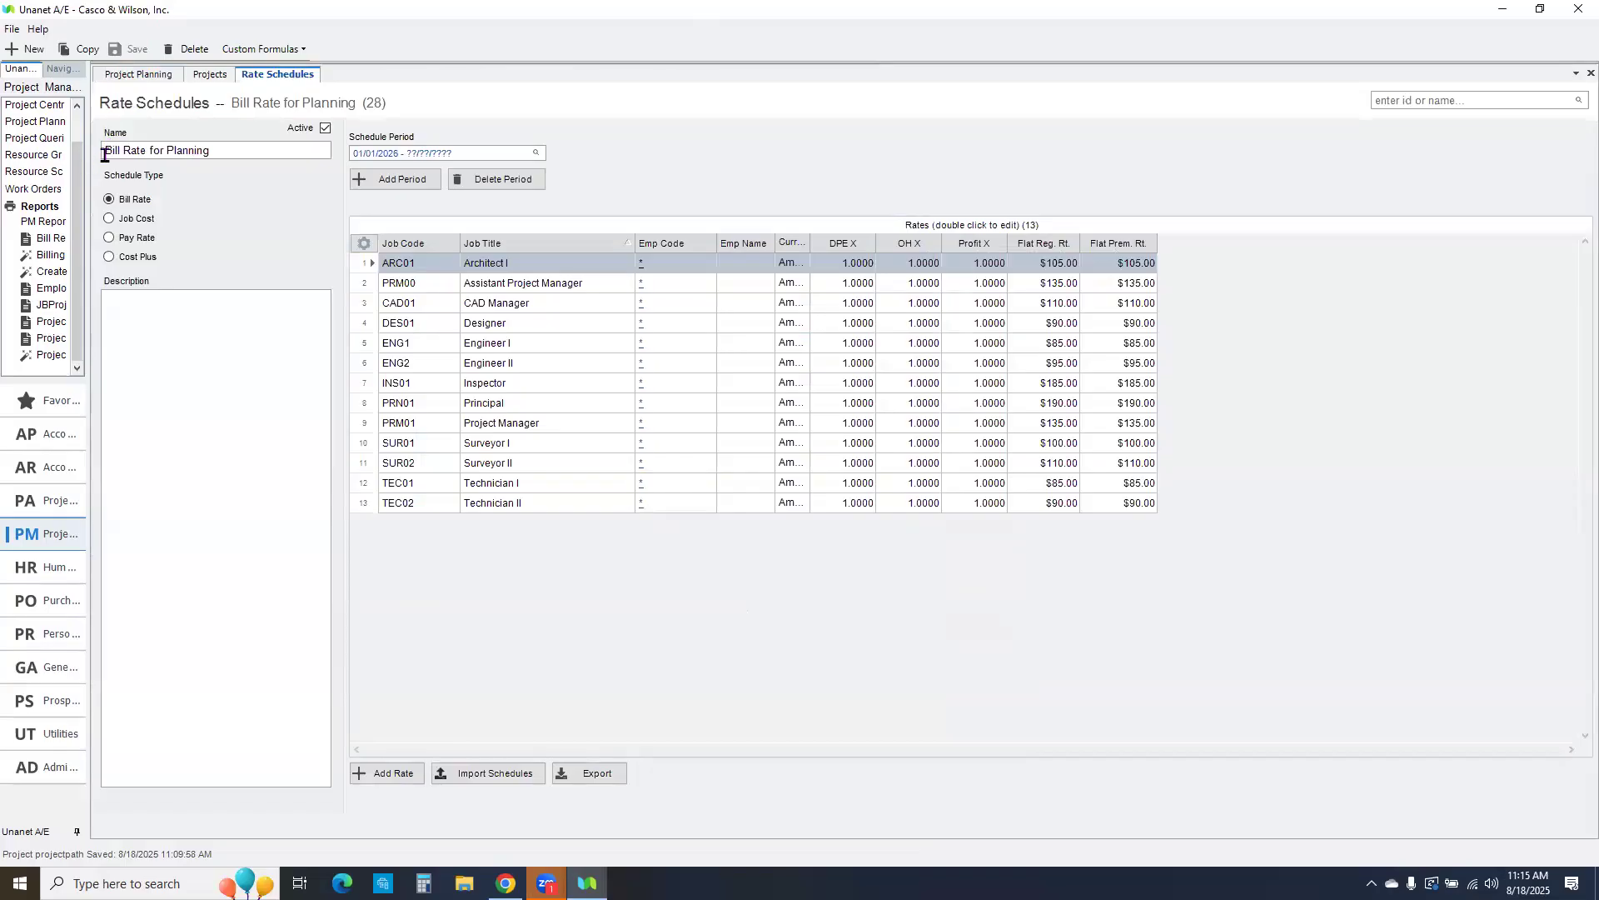
left_click(537, 158)
left_click(536, 155)
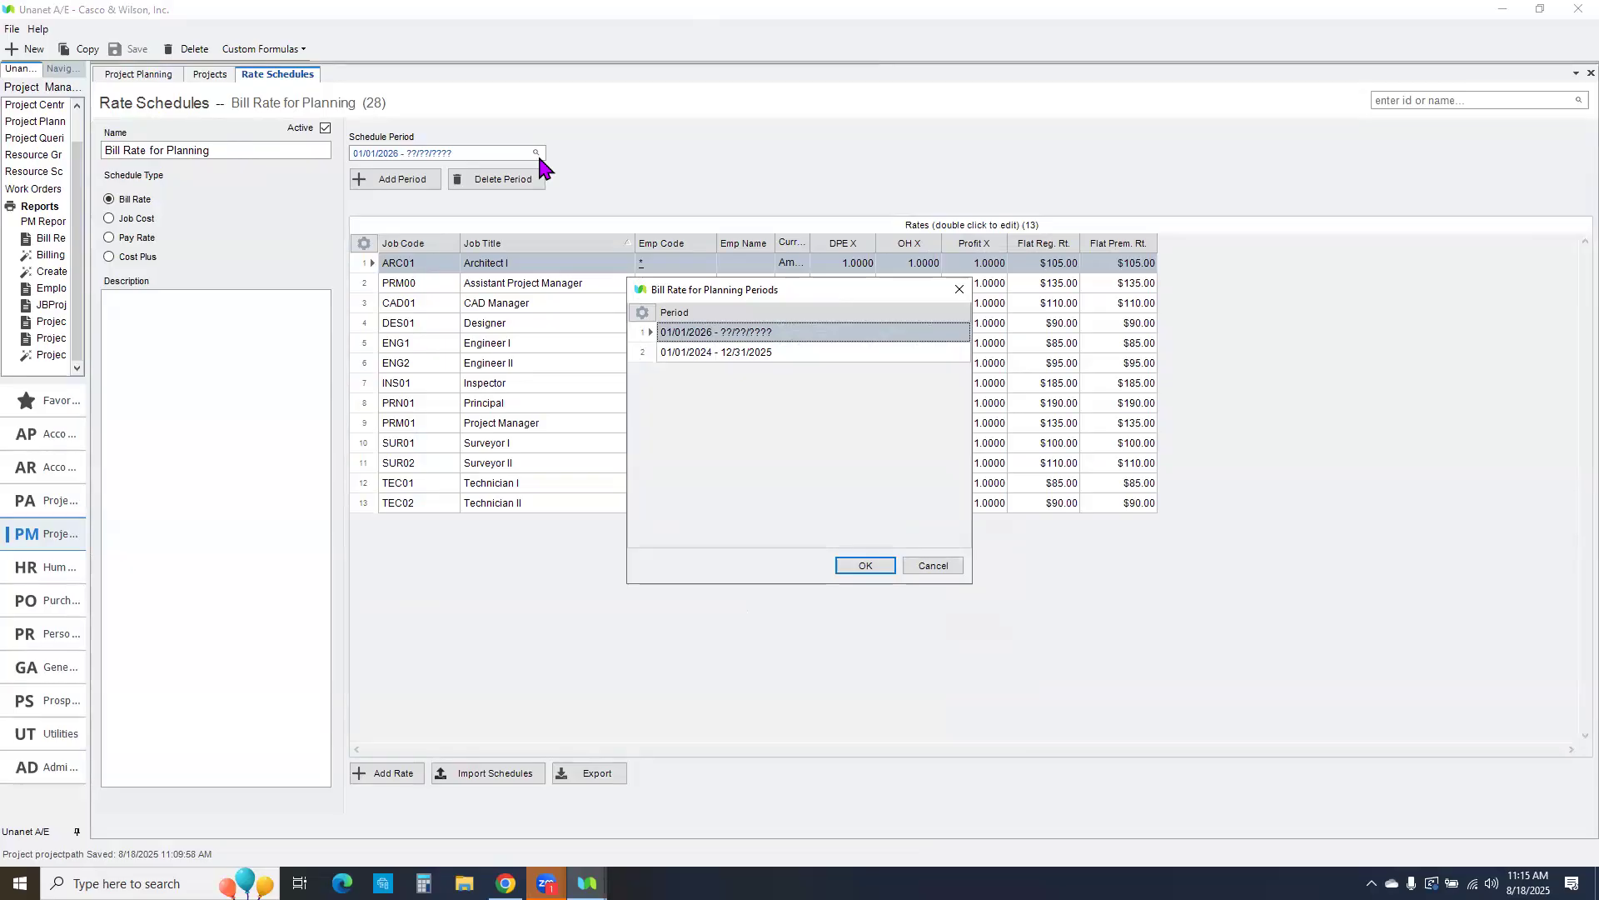
left_click(933, 567)
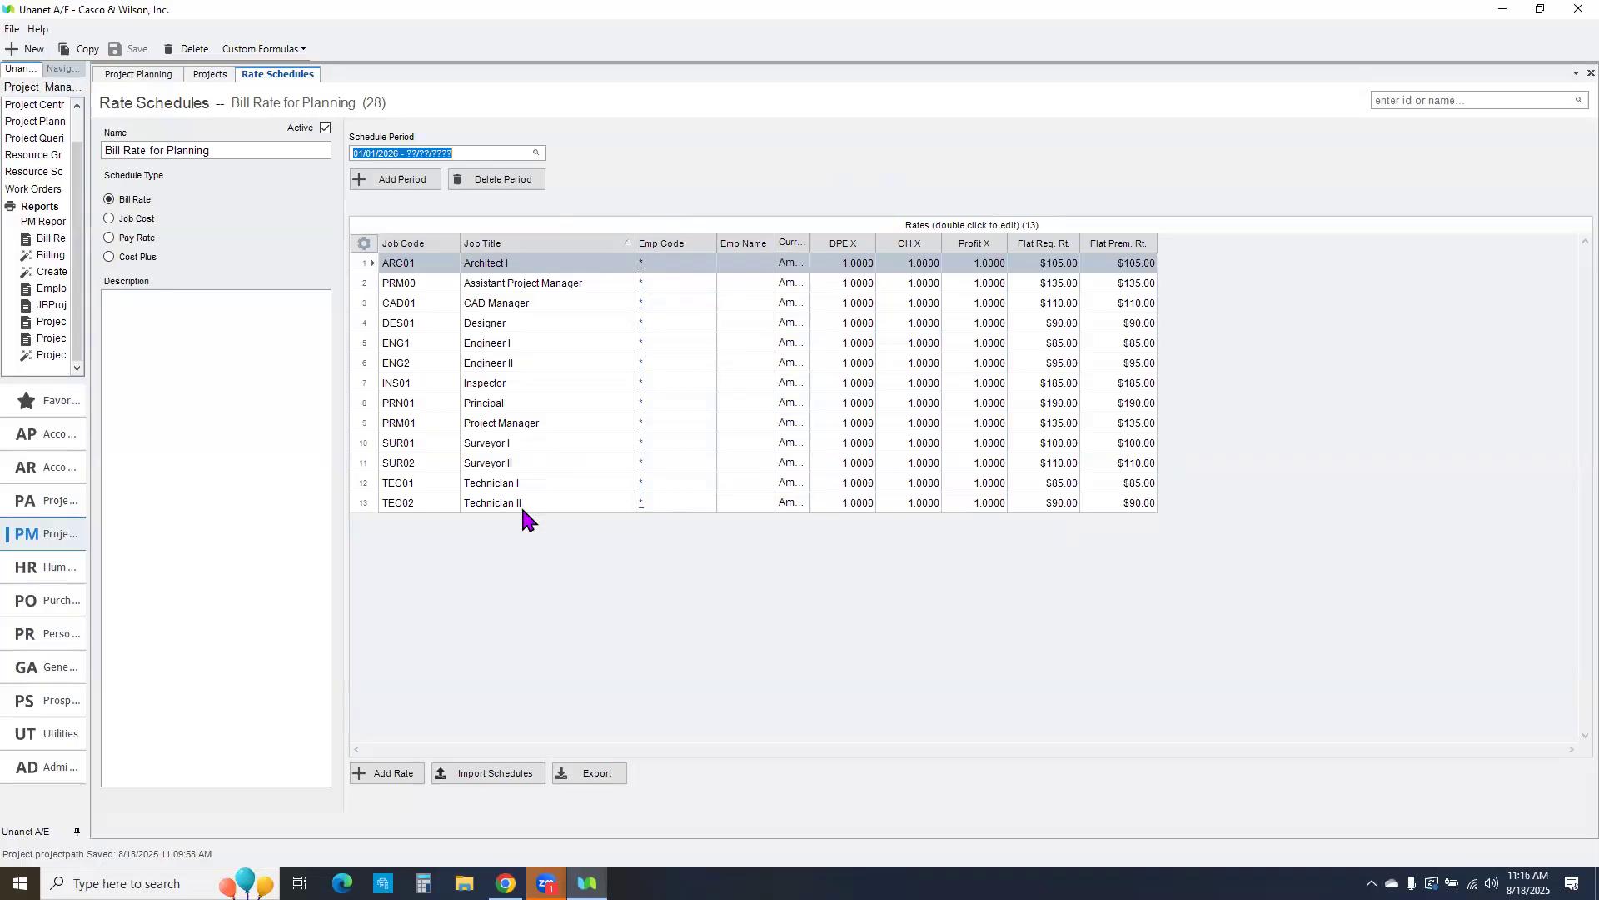
mouse_move(521, 503)
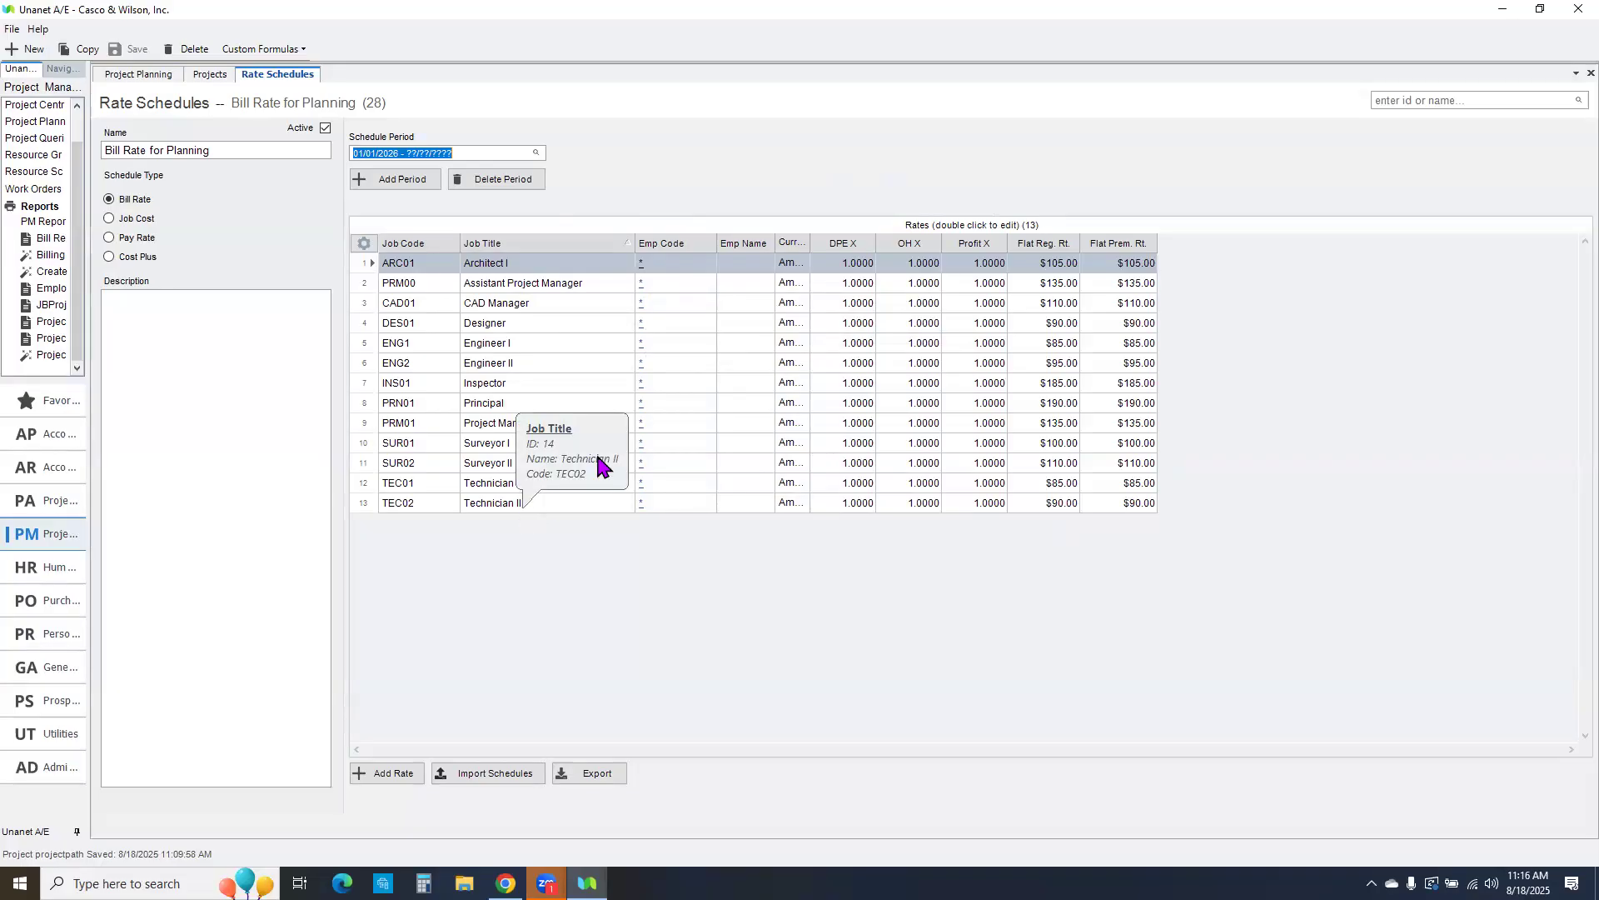
Step: Compare the Principal (PRN01) rates between the 01/01/2024 - 12/31/2025 schedule period and the period starting 01/01/2026
left_click(536, 154)
double_click(746, 353)
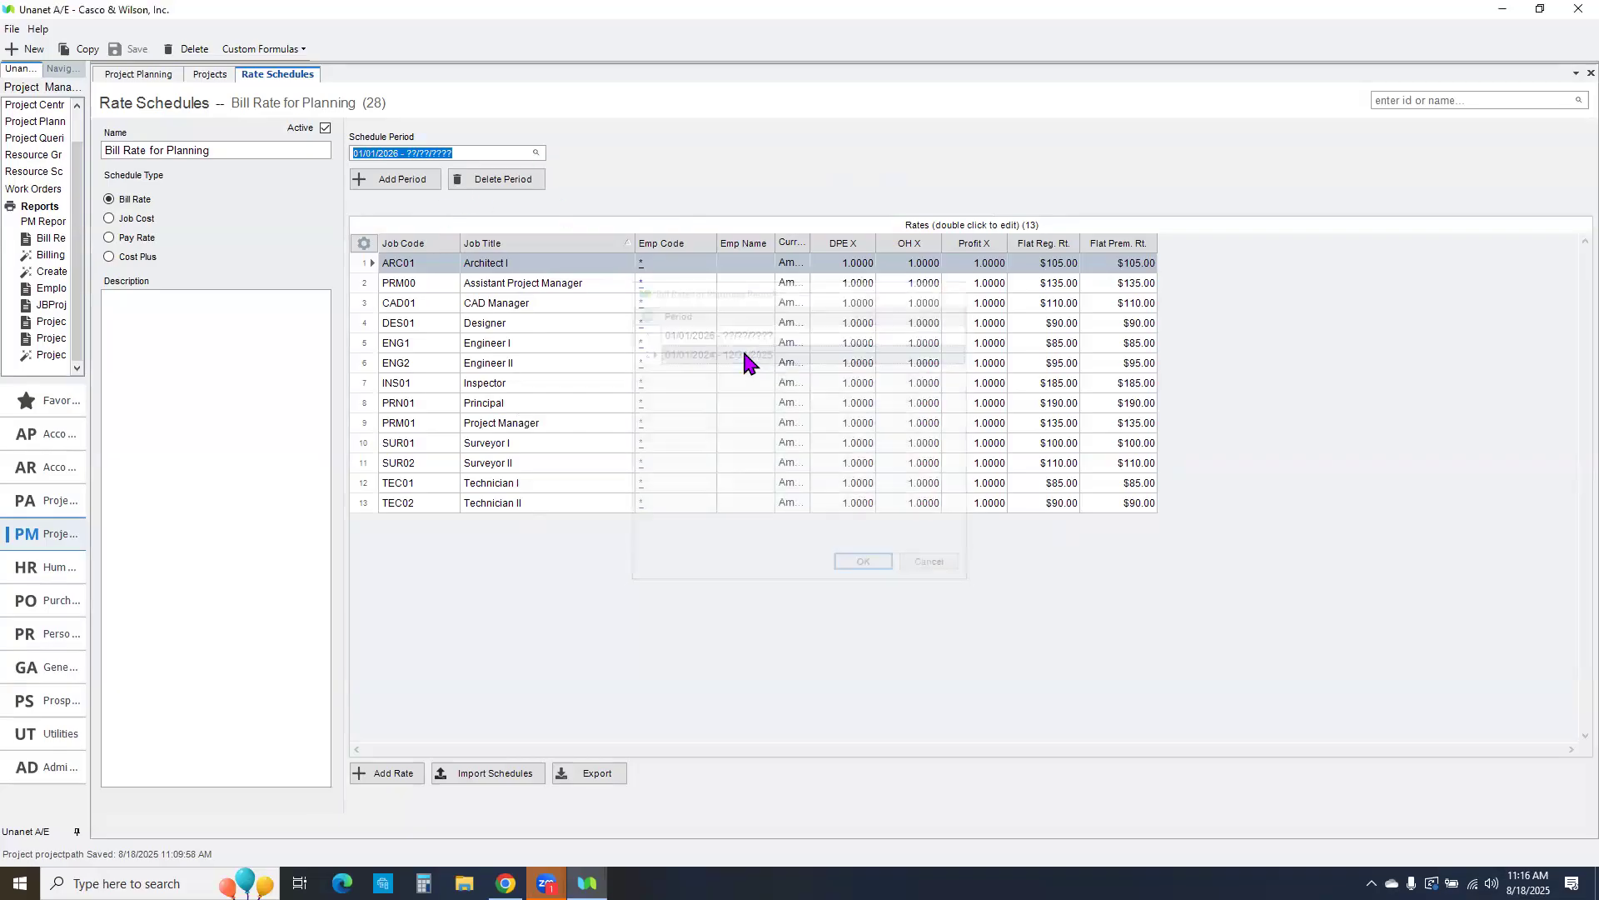
left_click(375, 404)
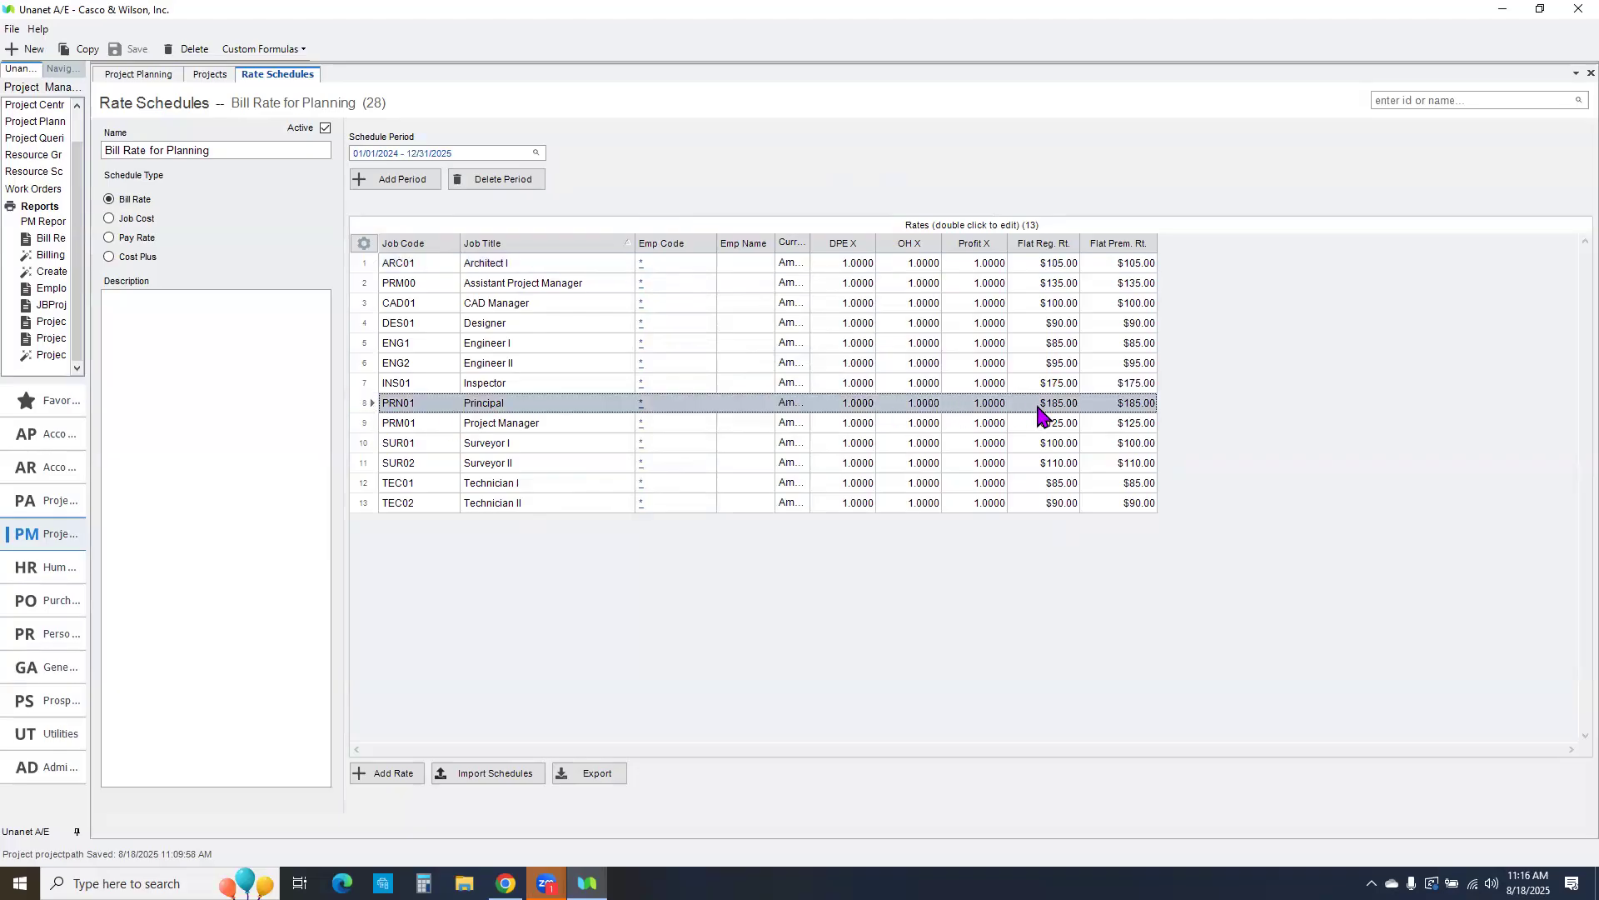
left_click(536, 153)
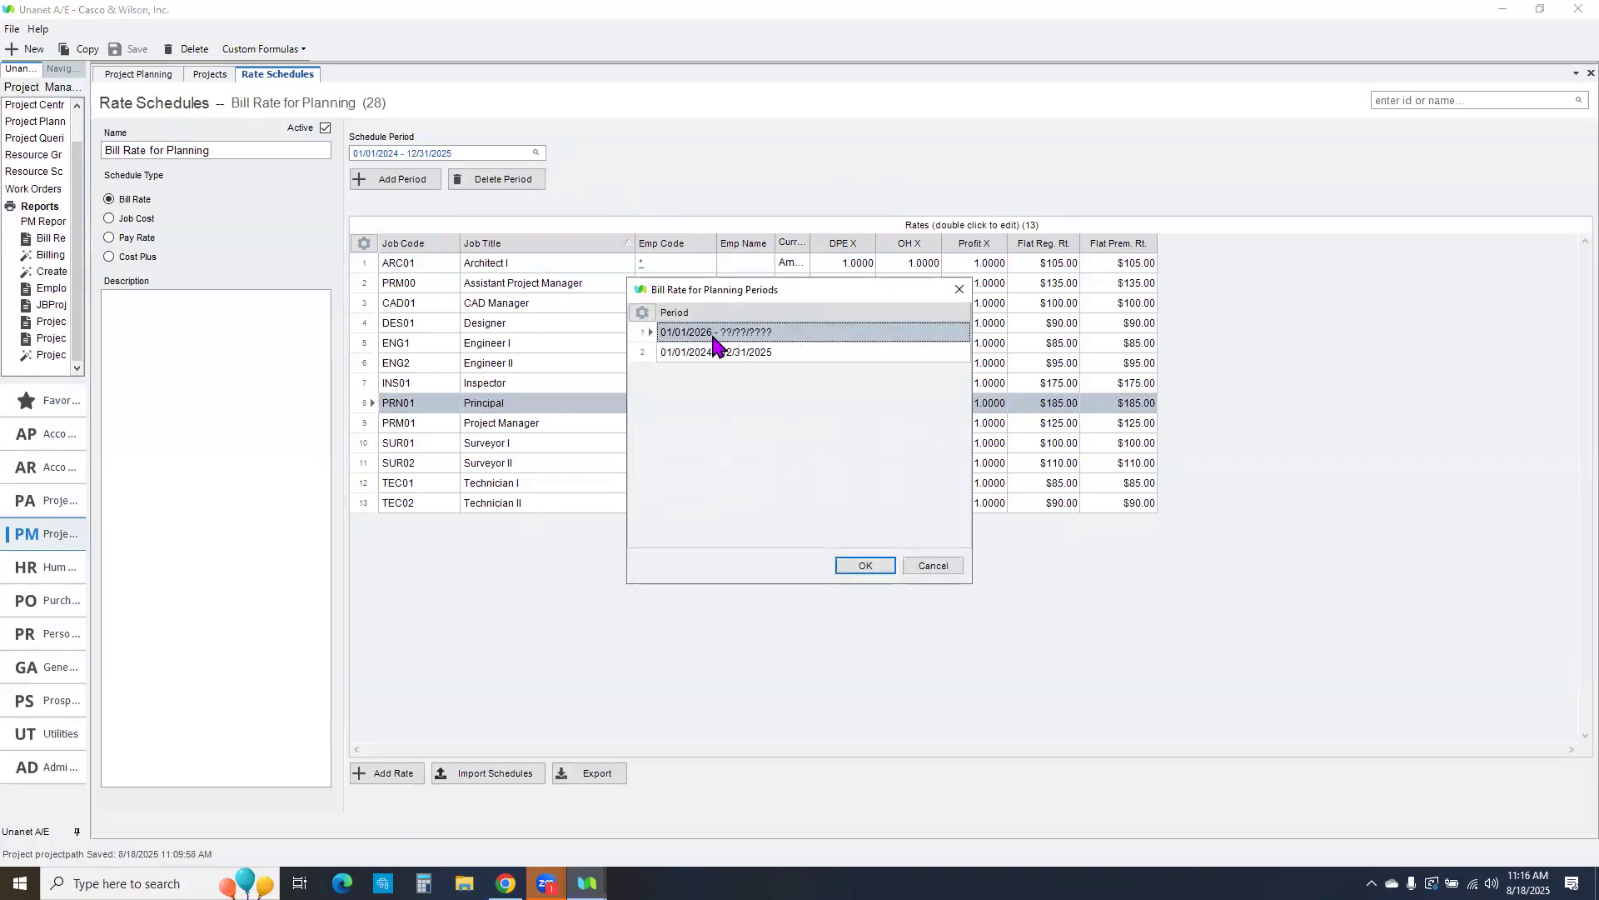
double_click(714, 339)
left_click(396, 408)
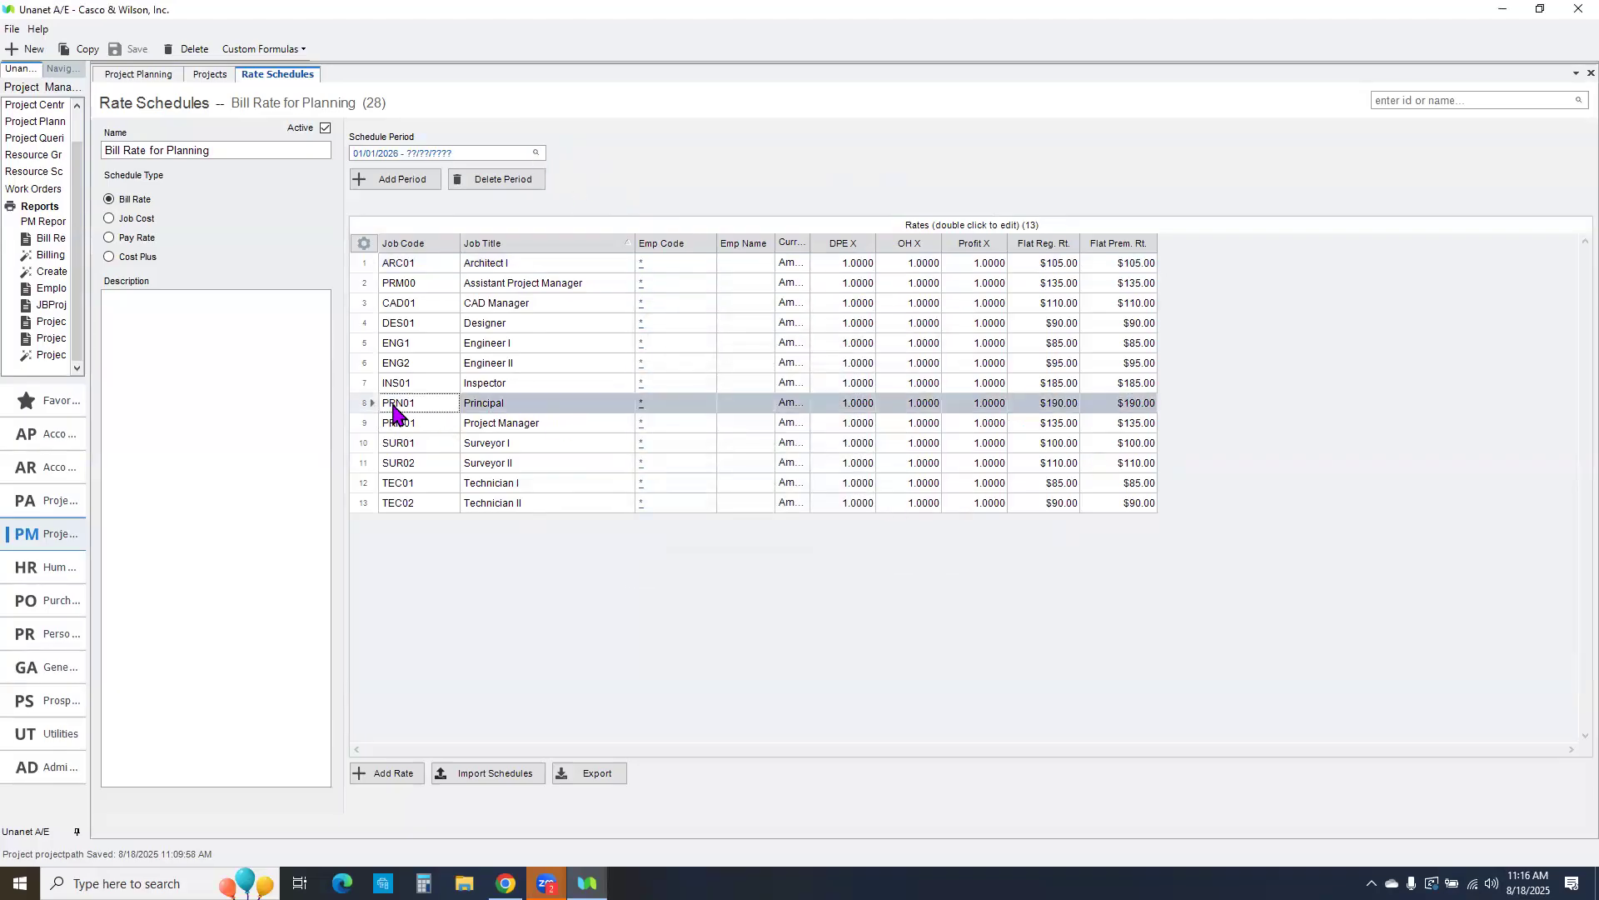
mouse_move(396, 408)
Step: Return to the project plan and try to roll up the Detail Design phase (003) with Allocated = Scheduled and Budget = Allocated
left_click(140, 77)
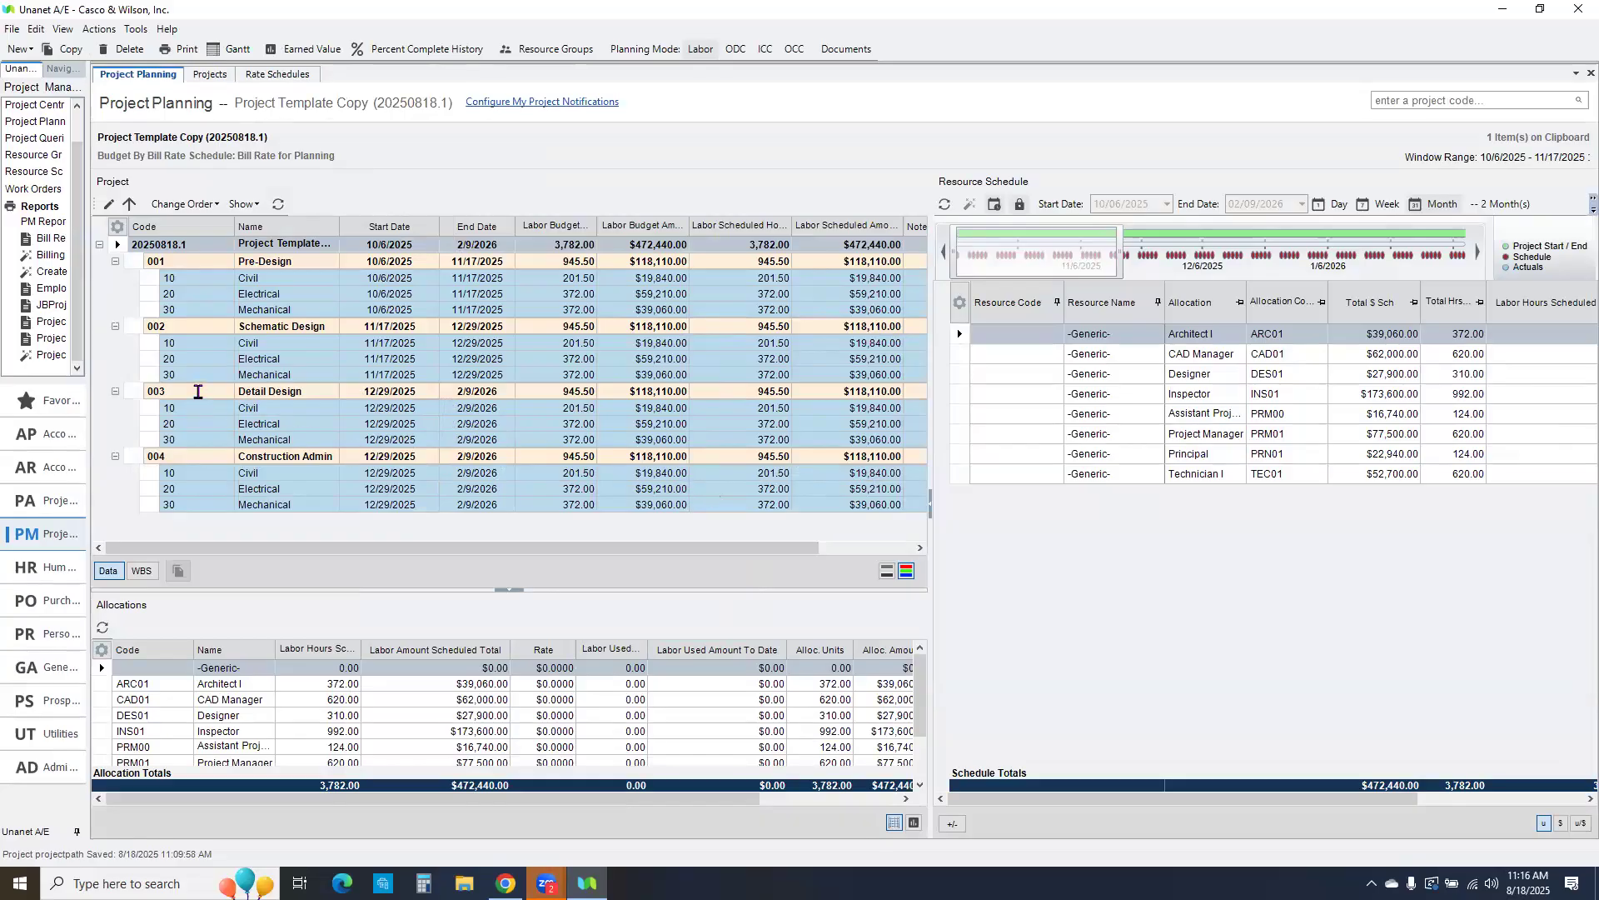
left_click(198, 391)
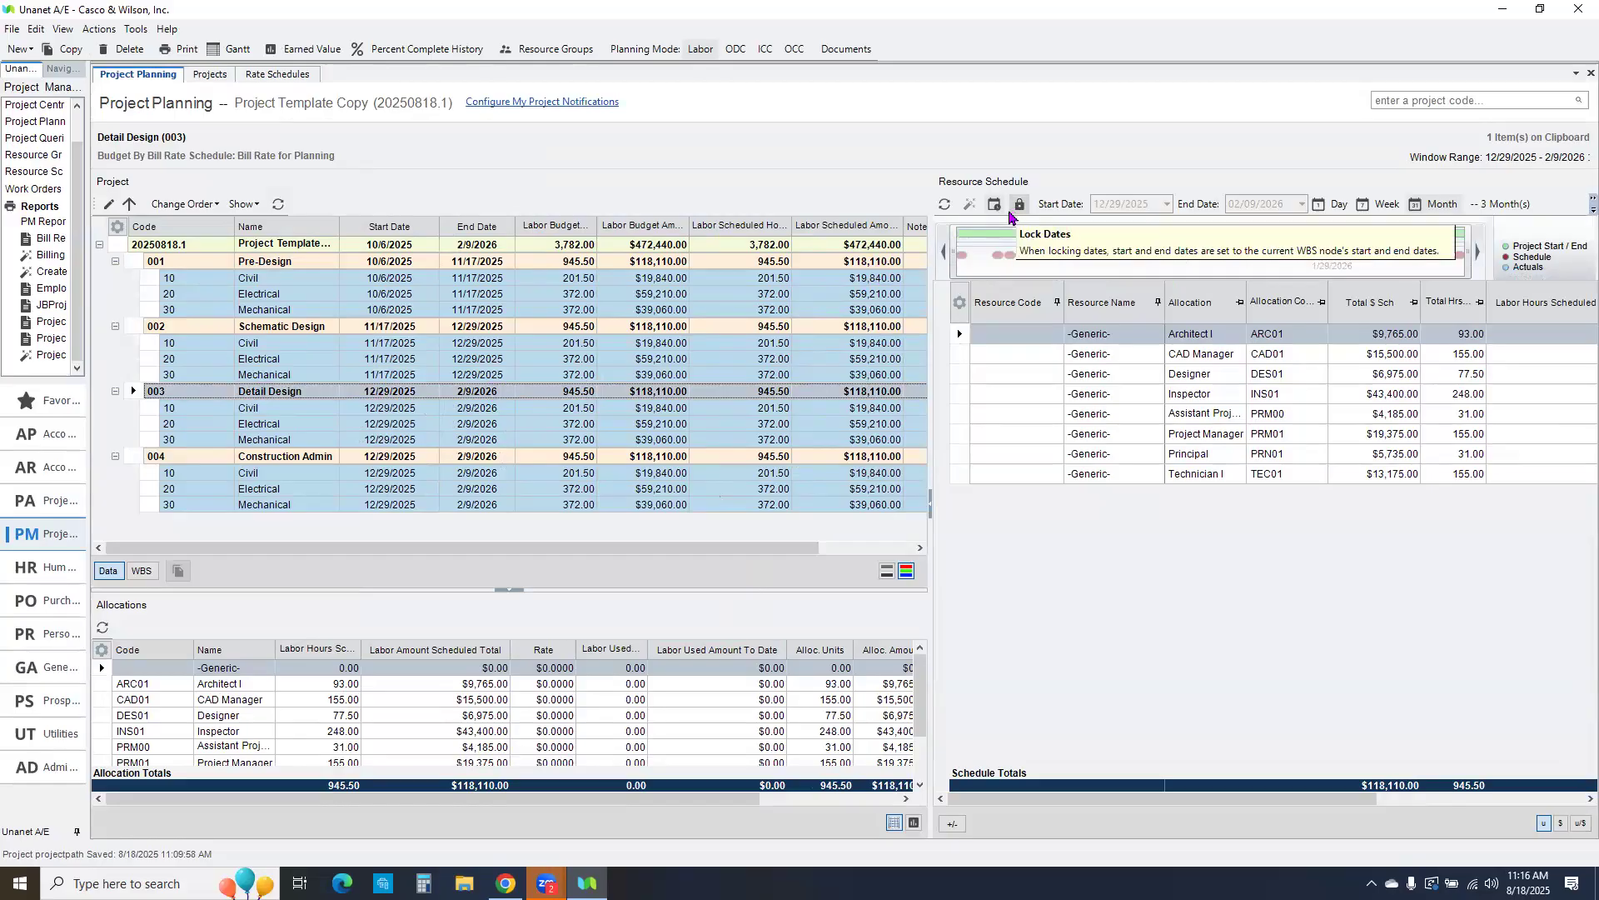
left_click(129, 204)
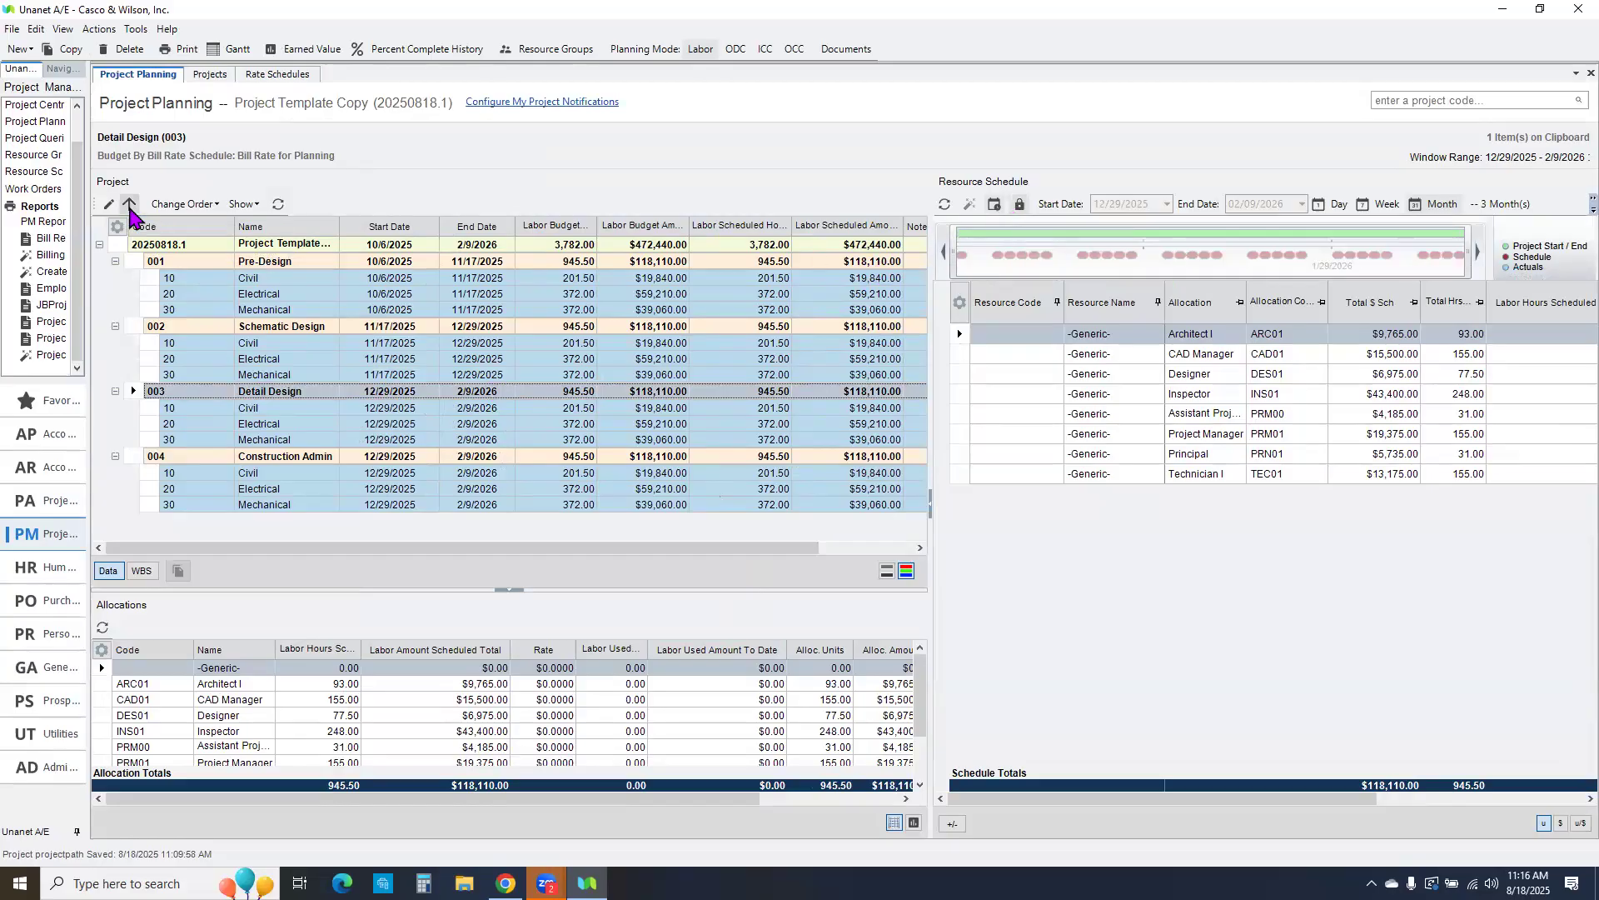
left_click(729, 373)
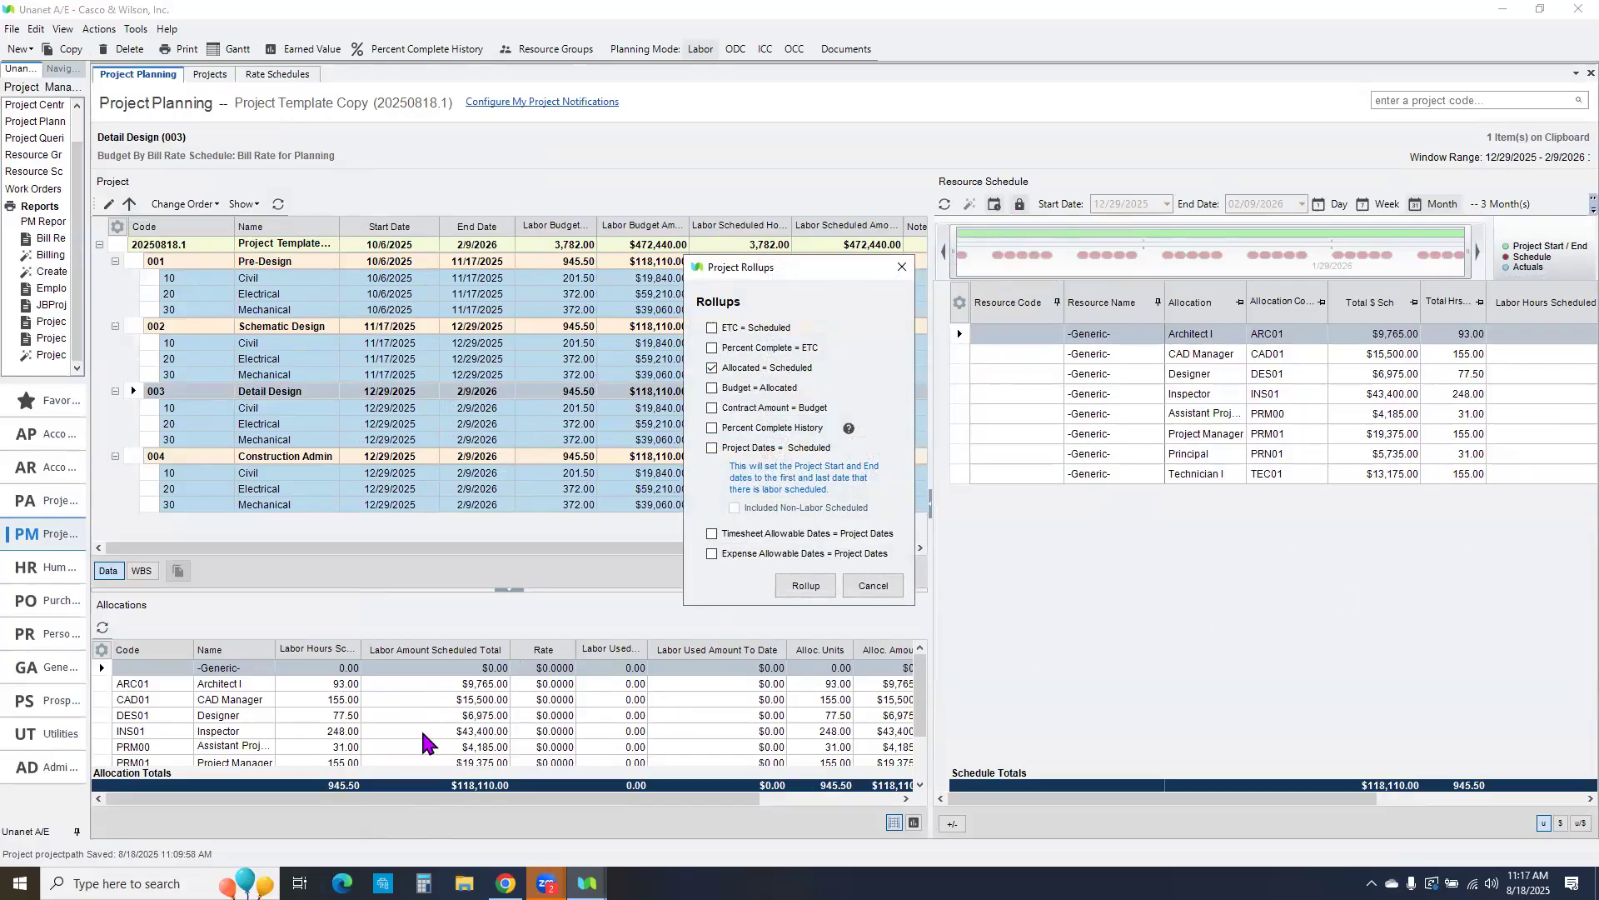
left_click(733, 389)
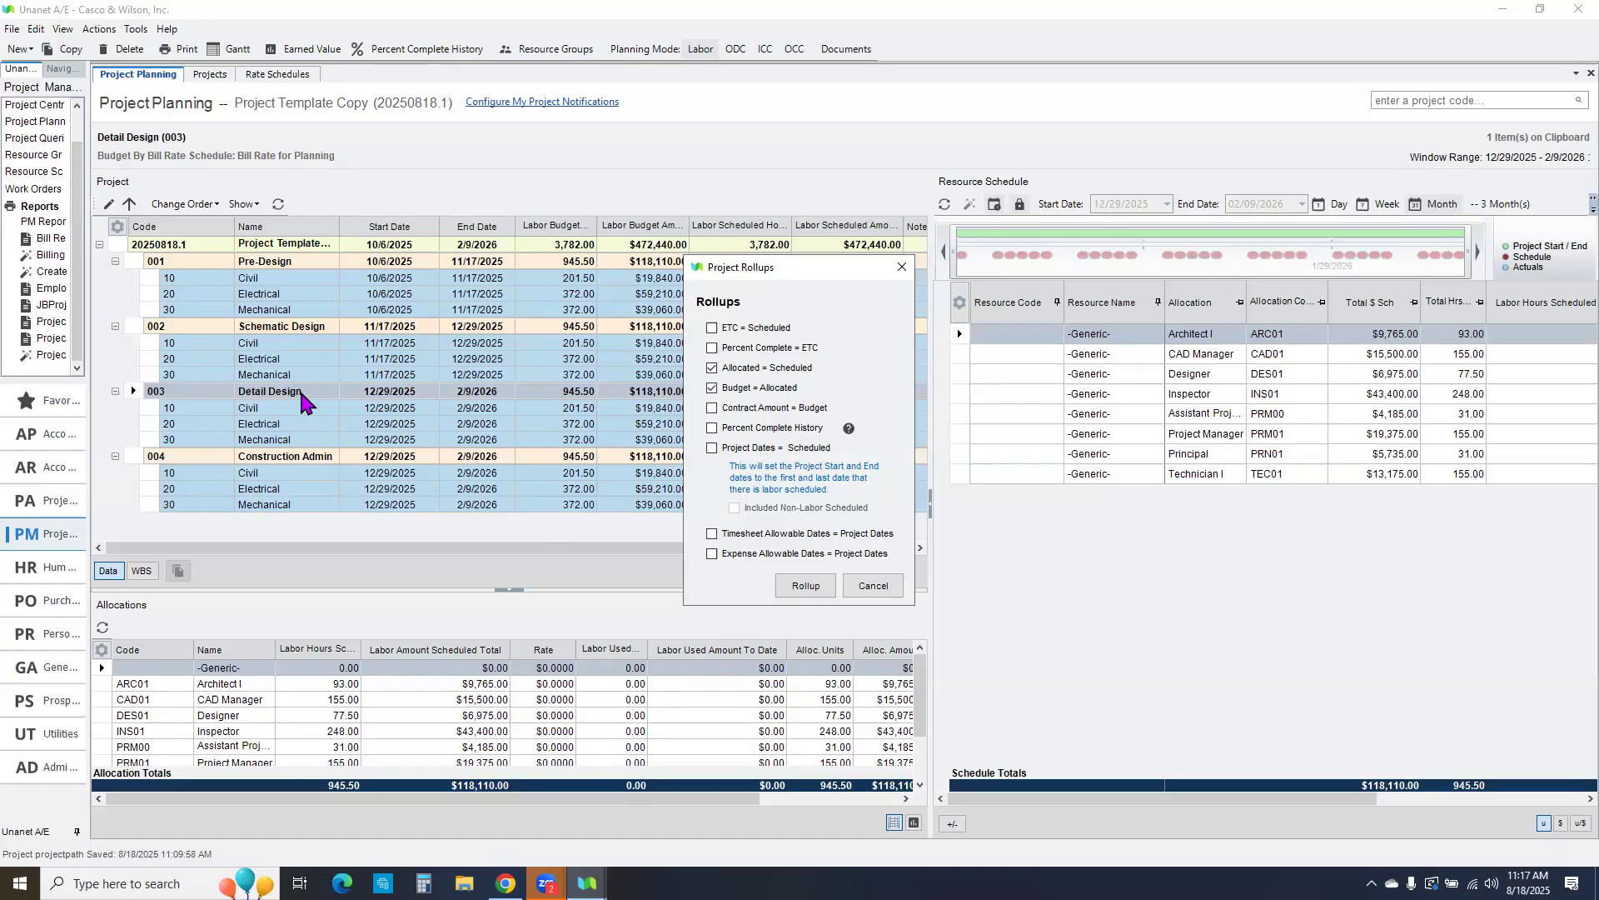
left_click(805, 586)
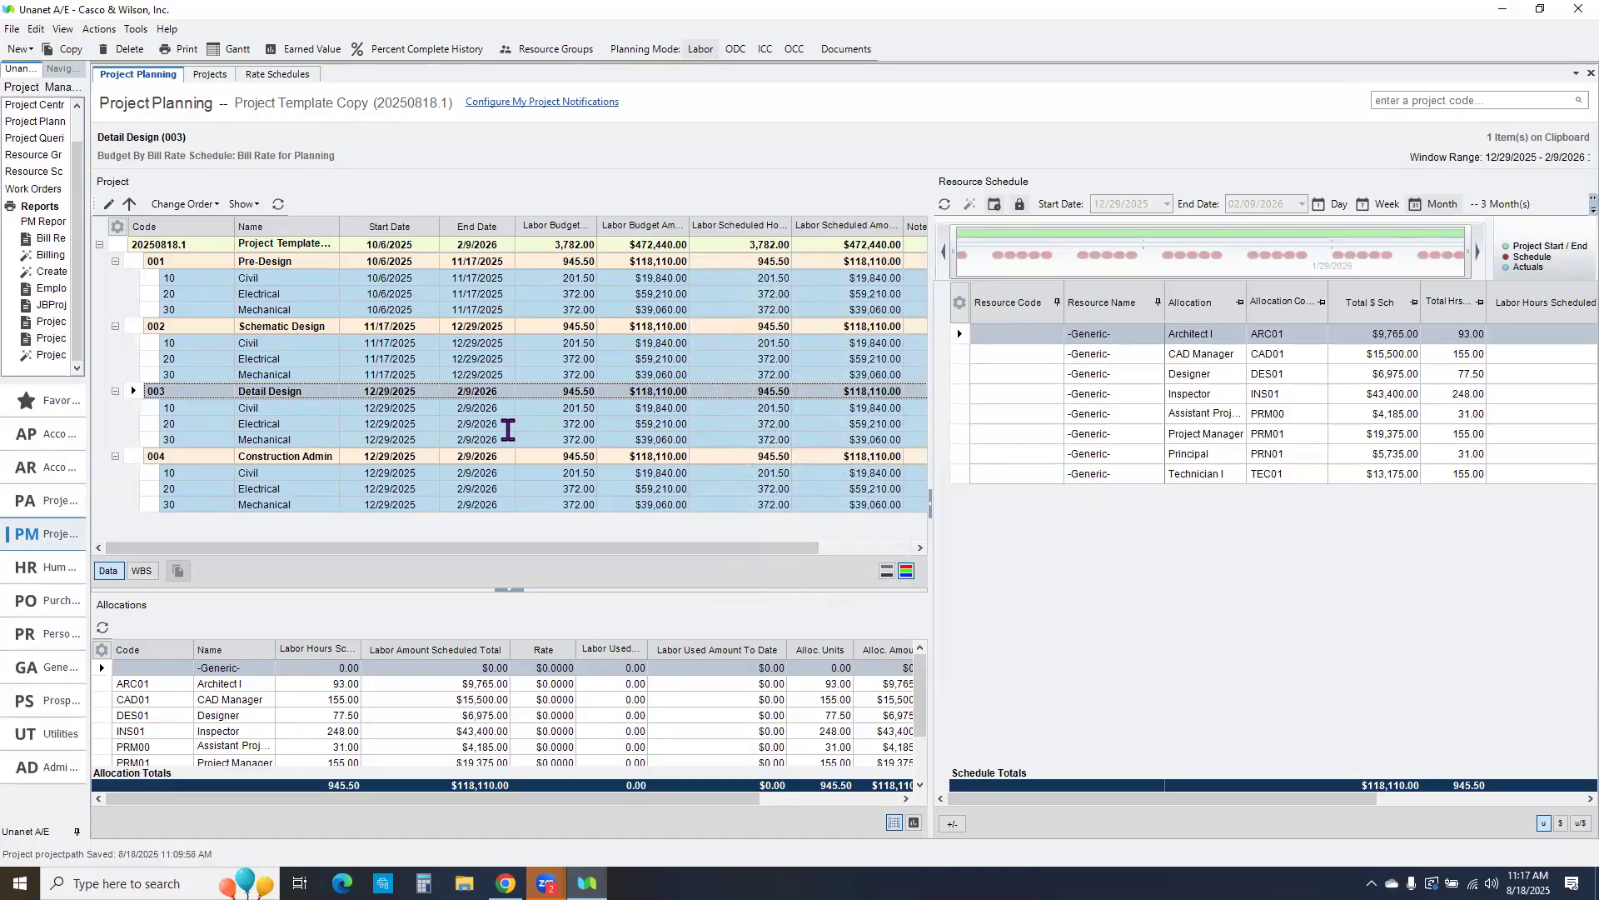
Step: Try to roll up the Detail Design Civil task with Budget = Allocated and Contract Amount = Budget
left_click(148, 409)
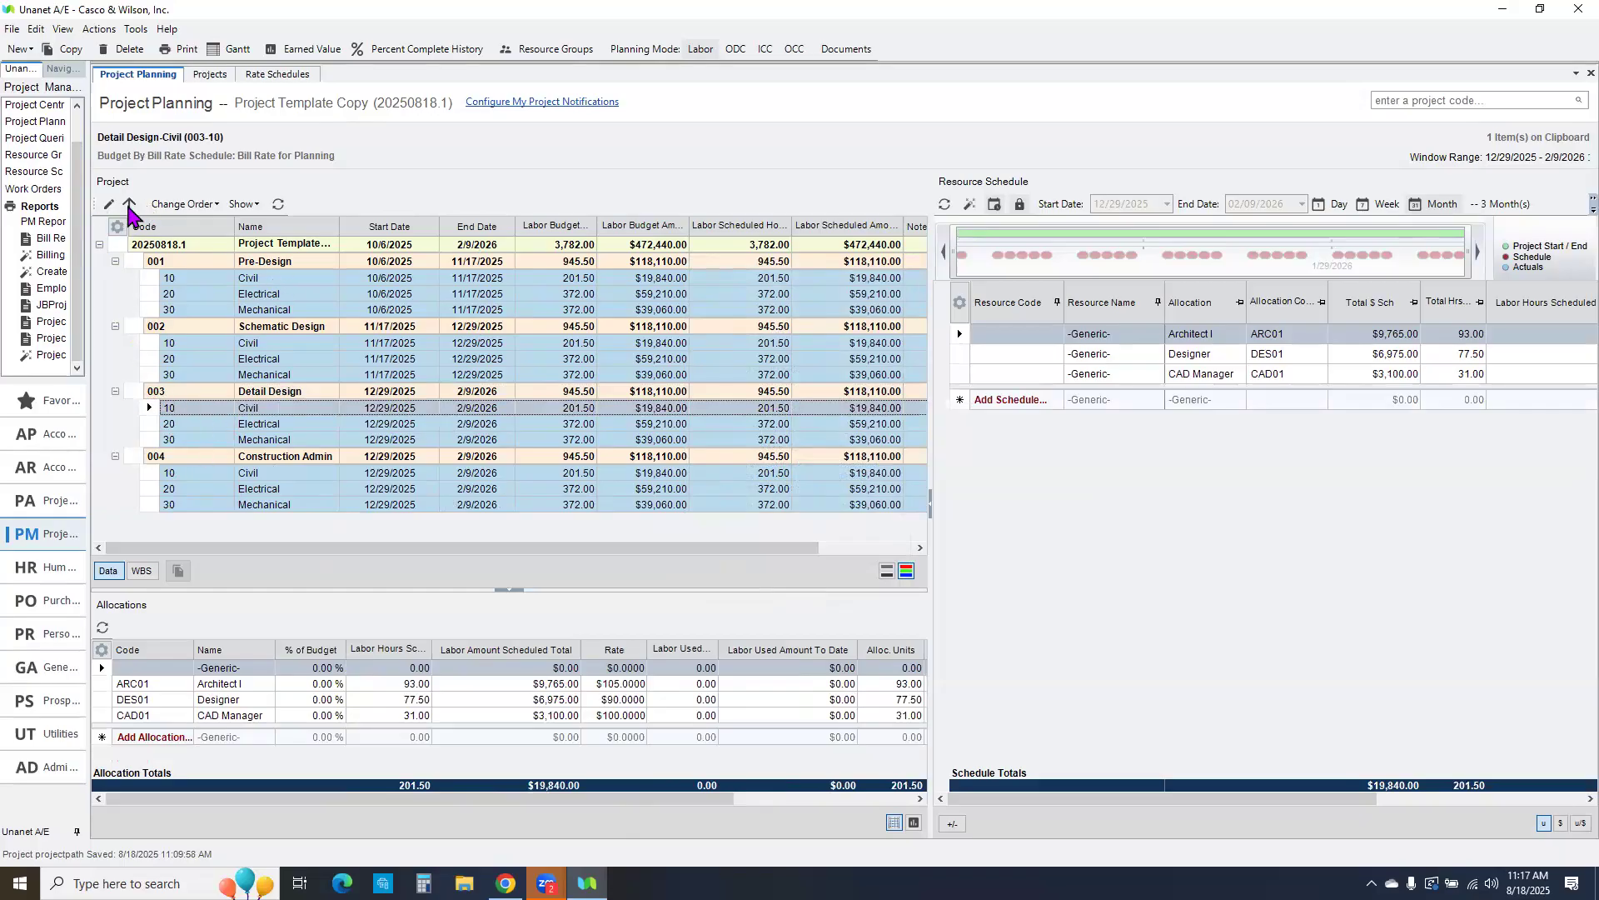
left_click(130, 205)
left_click(782, 393)
left_click(803, 411)
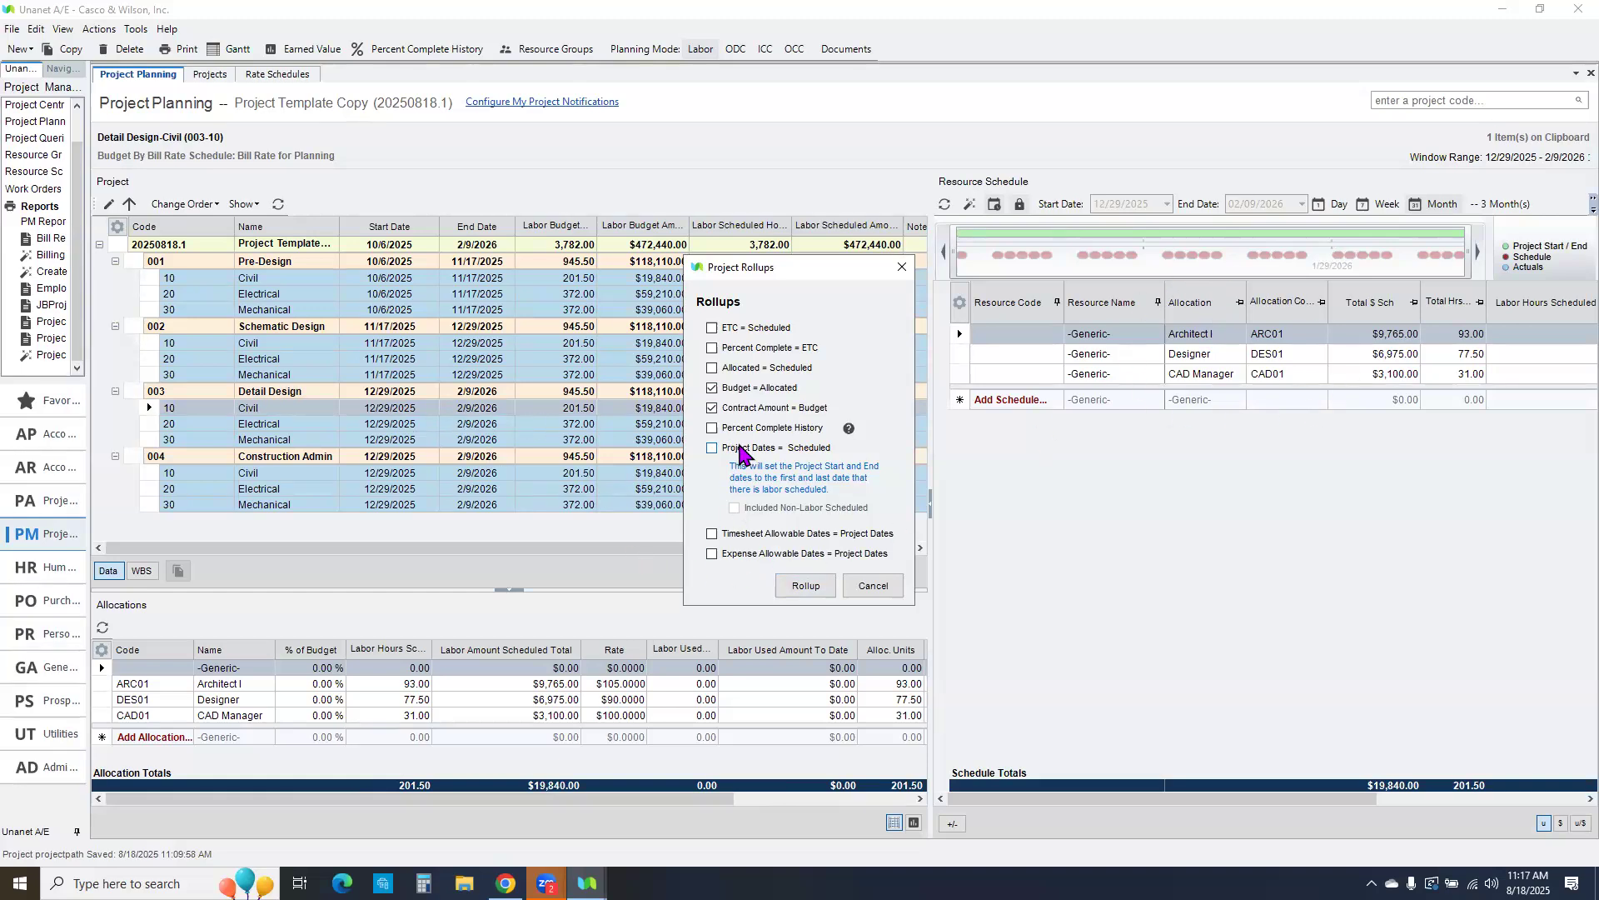
left_click(805, 587)
left_click(759, 479)
left_click(871, 521)
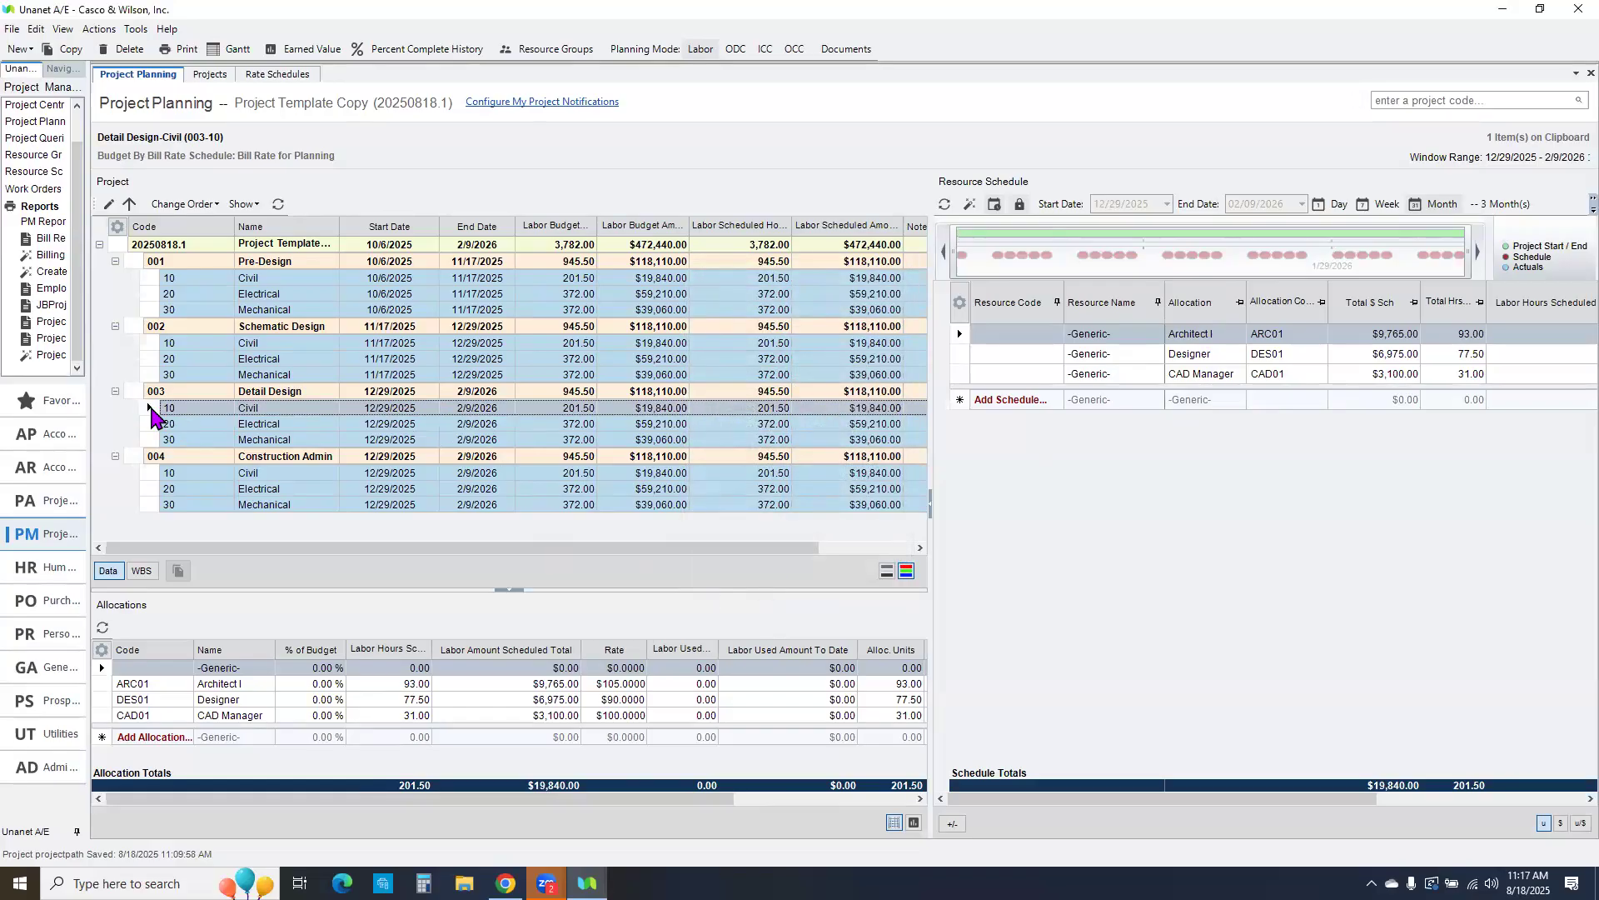
Step: Roll up the project from the Detail Design Civil task with Allocated = Scheduled and Budget = Allocated
left_click(129, 204)
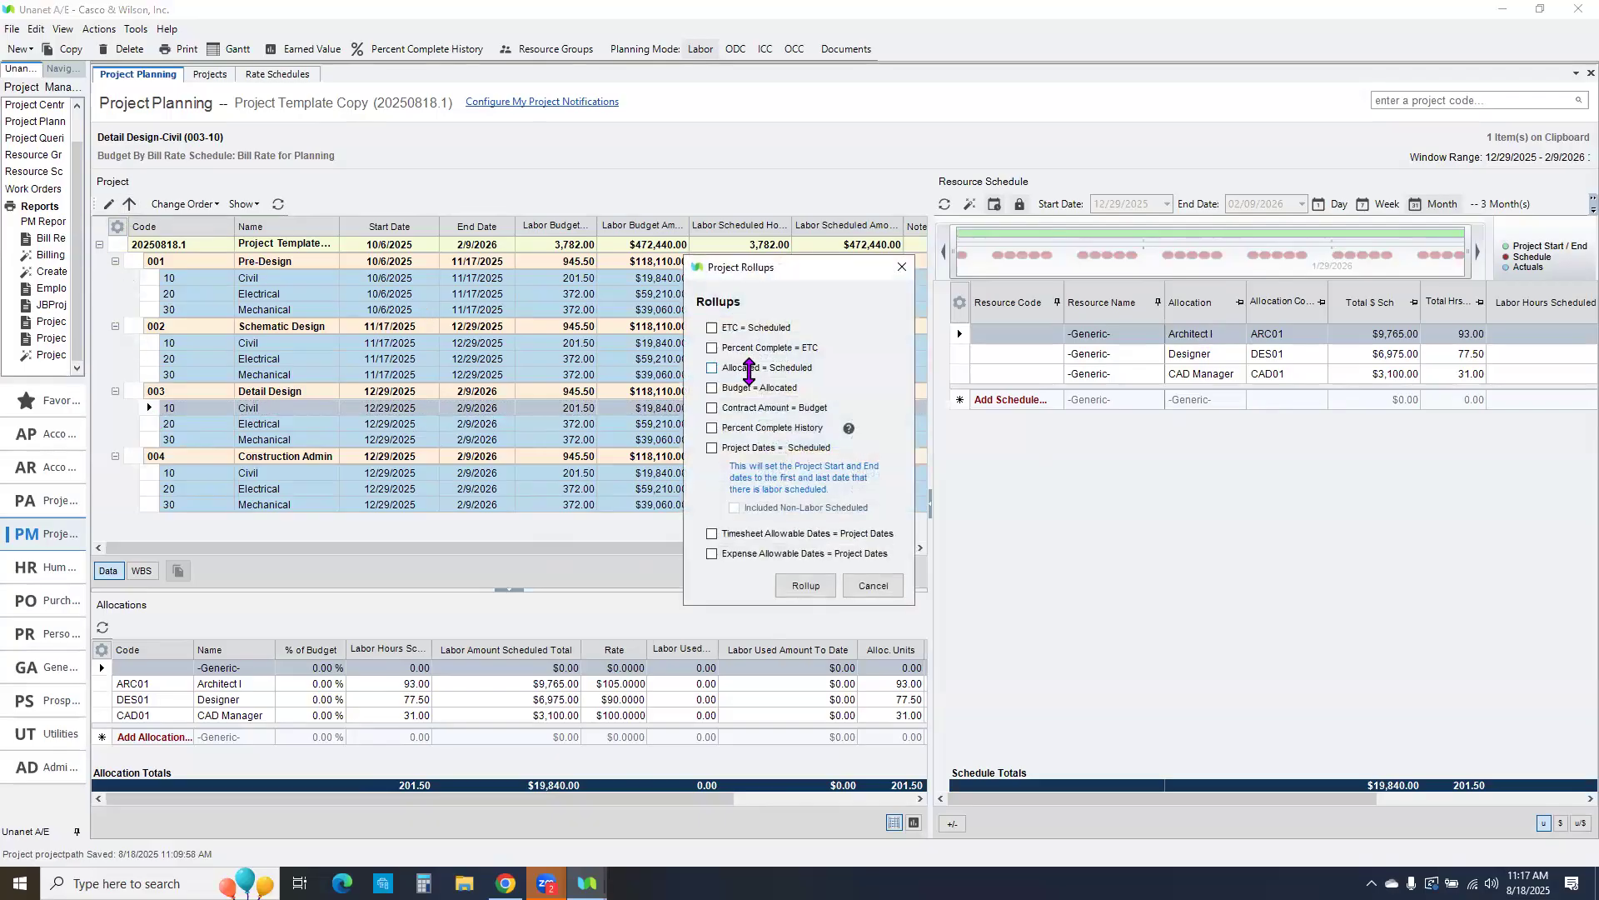
left_click(711, 368)
left_click(712, 387)
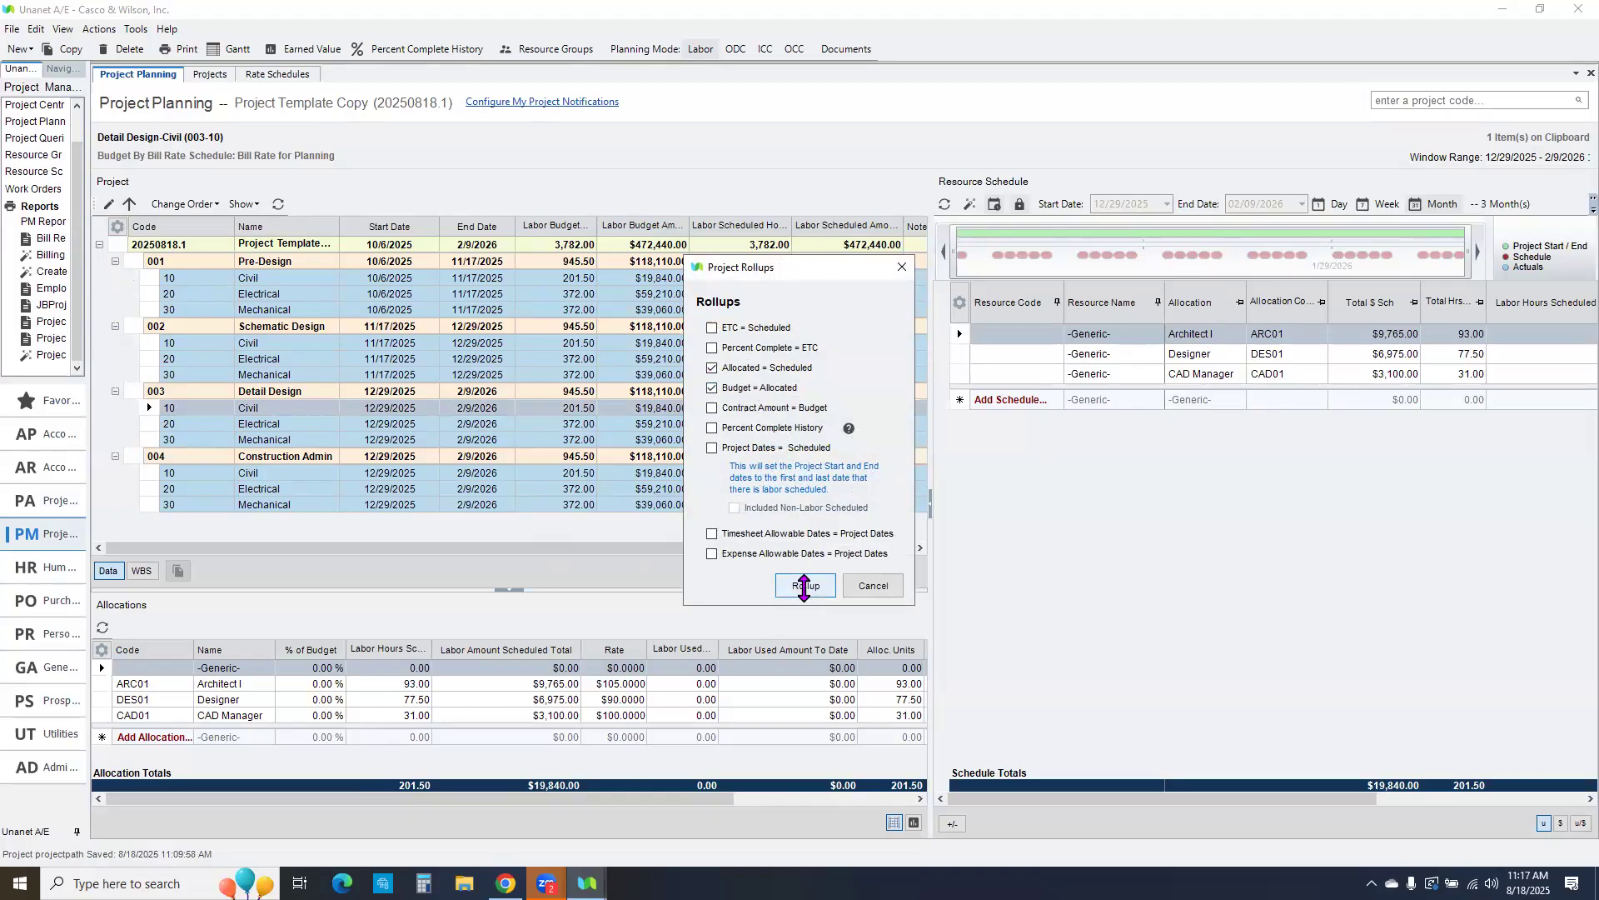
left_click(783, 587)
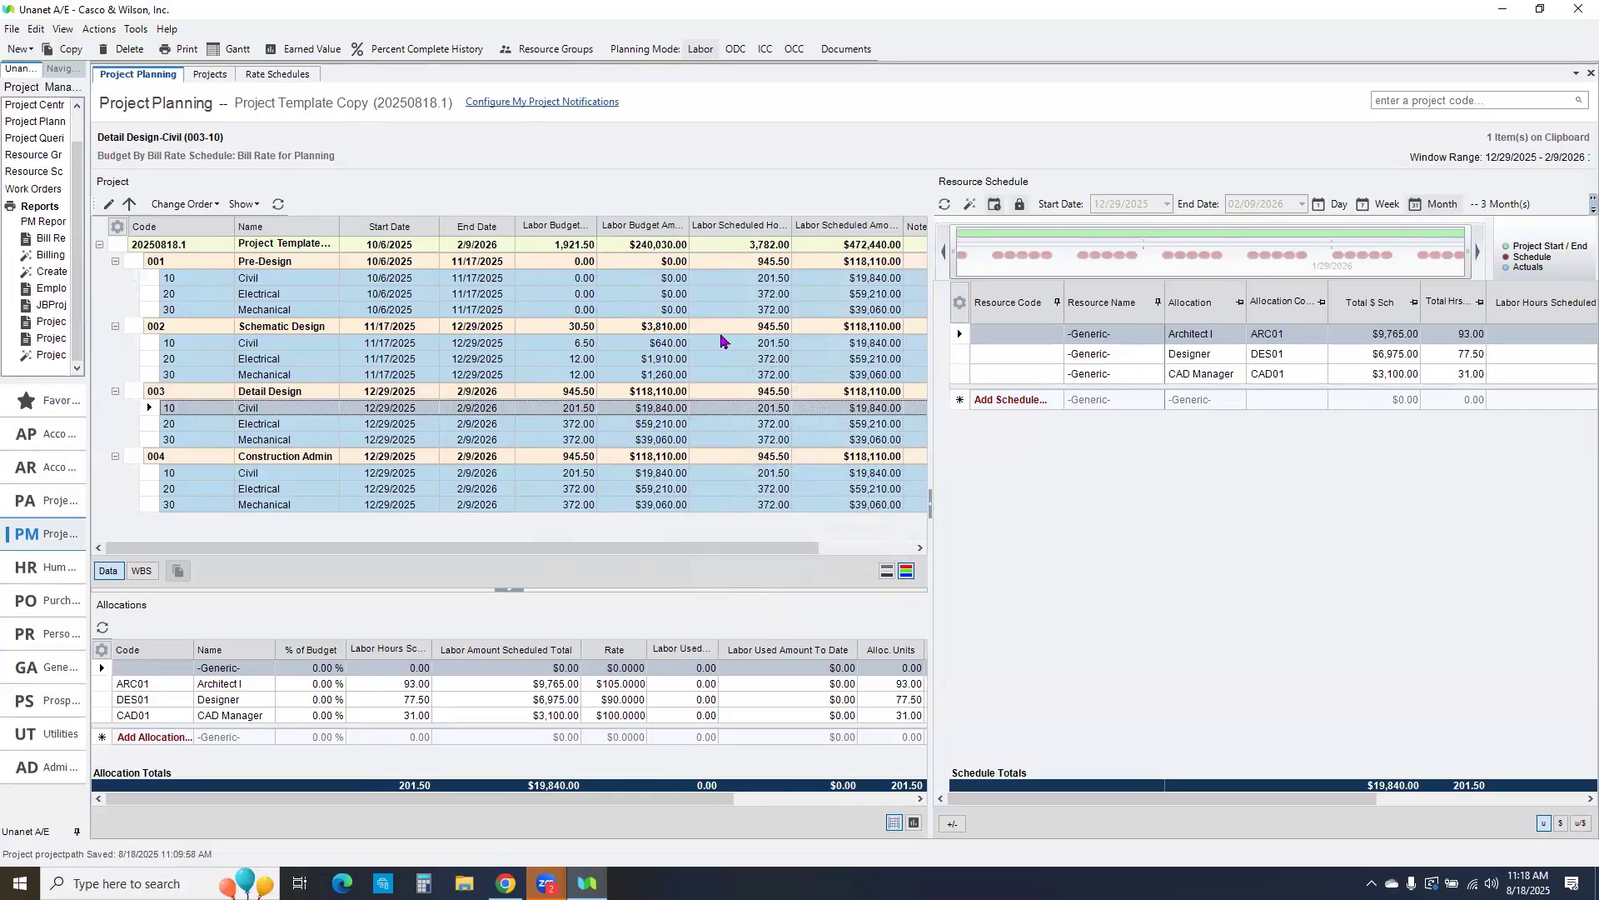
Step: Select the whole project and widen its resource schedule window to span 10/6/2025 to 2/9/2026
left_click(118, 245)
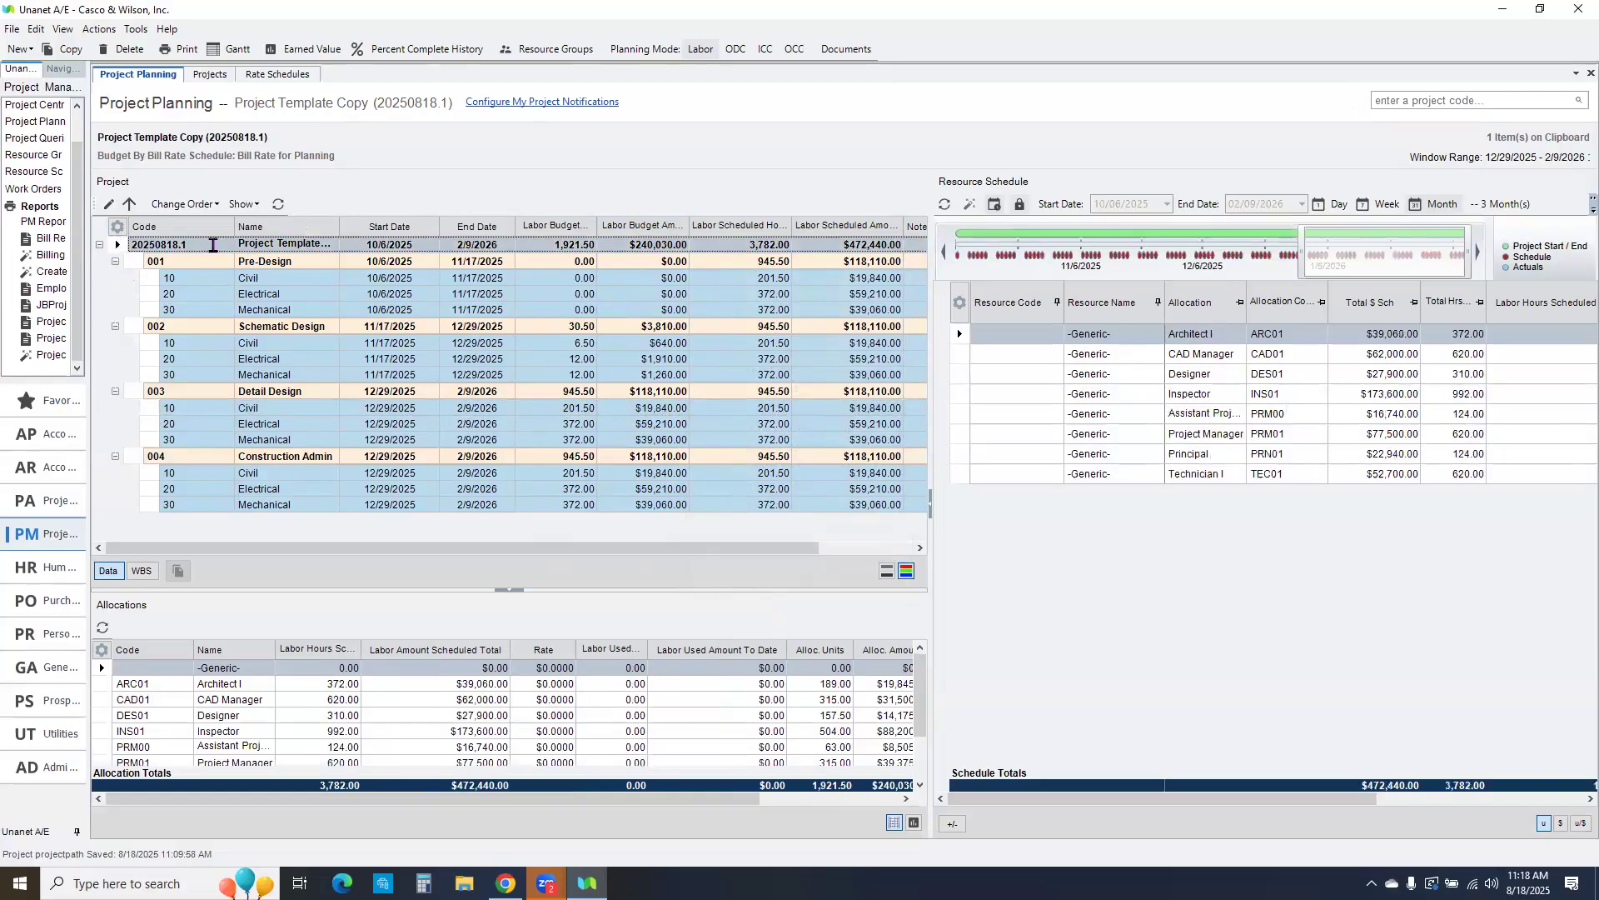
left_click(108, 204)
left_click(146, 223)
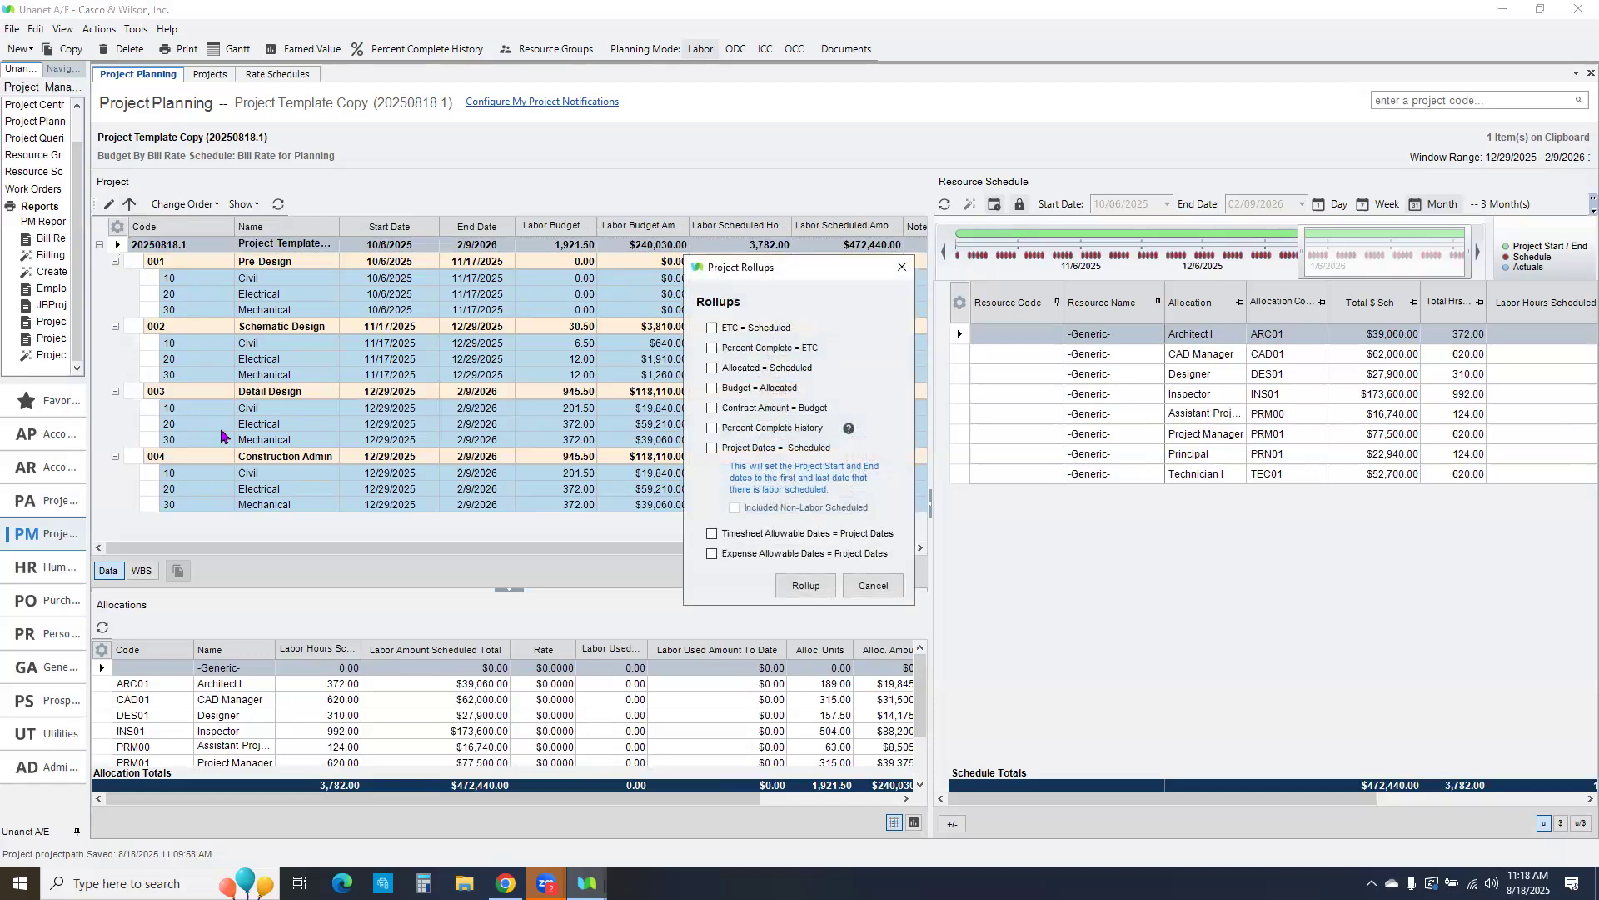
left_click(873, 585)
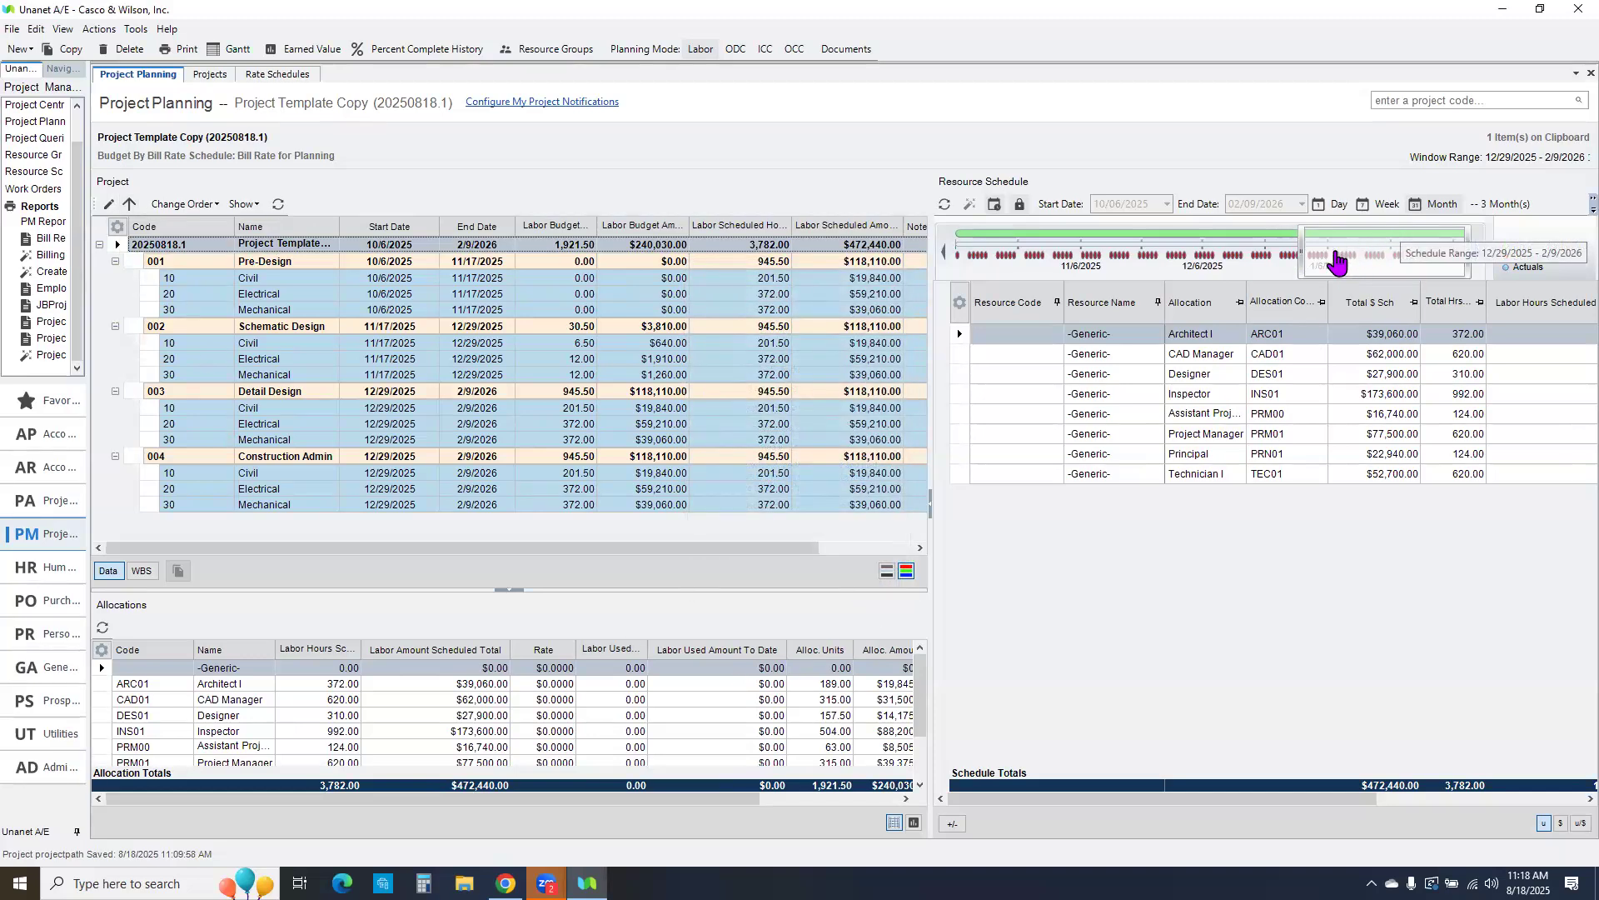
left_click_drag(1303, 255, 958, 255)
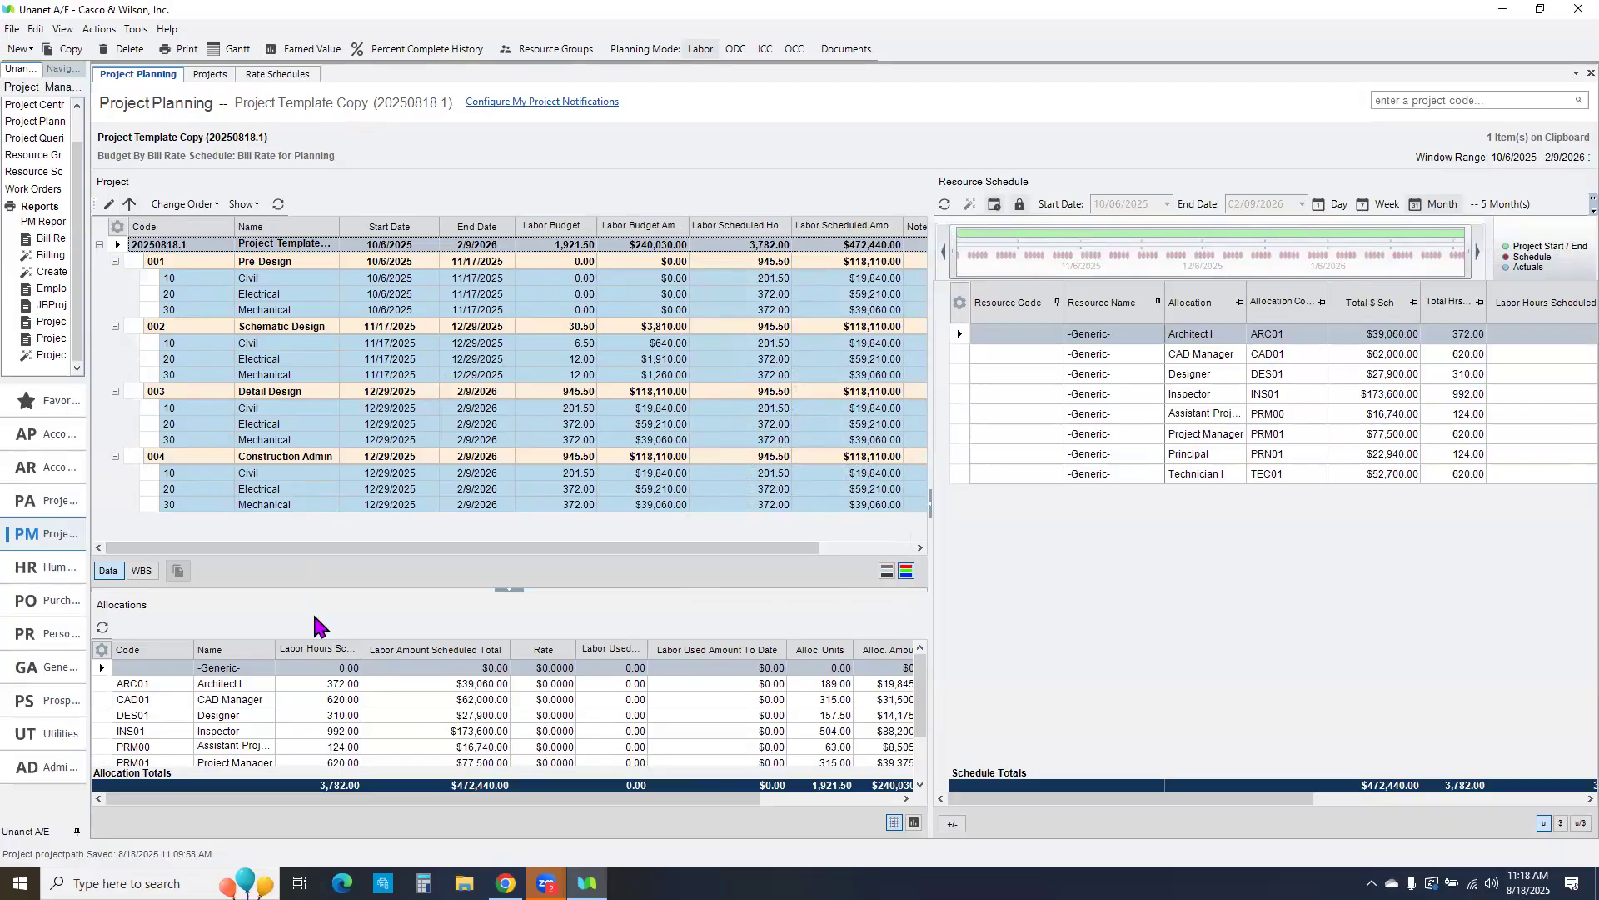
Step: Add a generic Principal (PRN01) allocation to the resource schedule of the Construction Admin Civil task
left_click(291, 474)
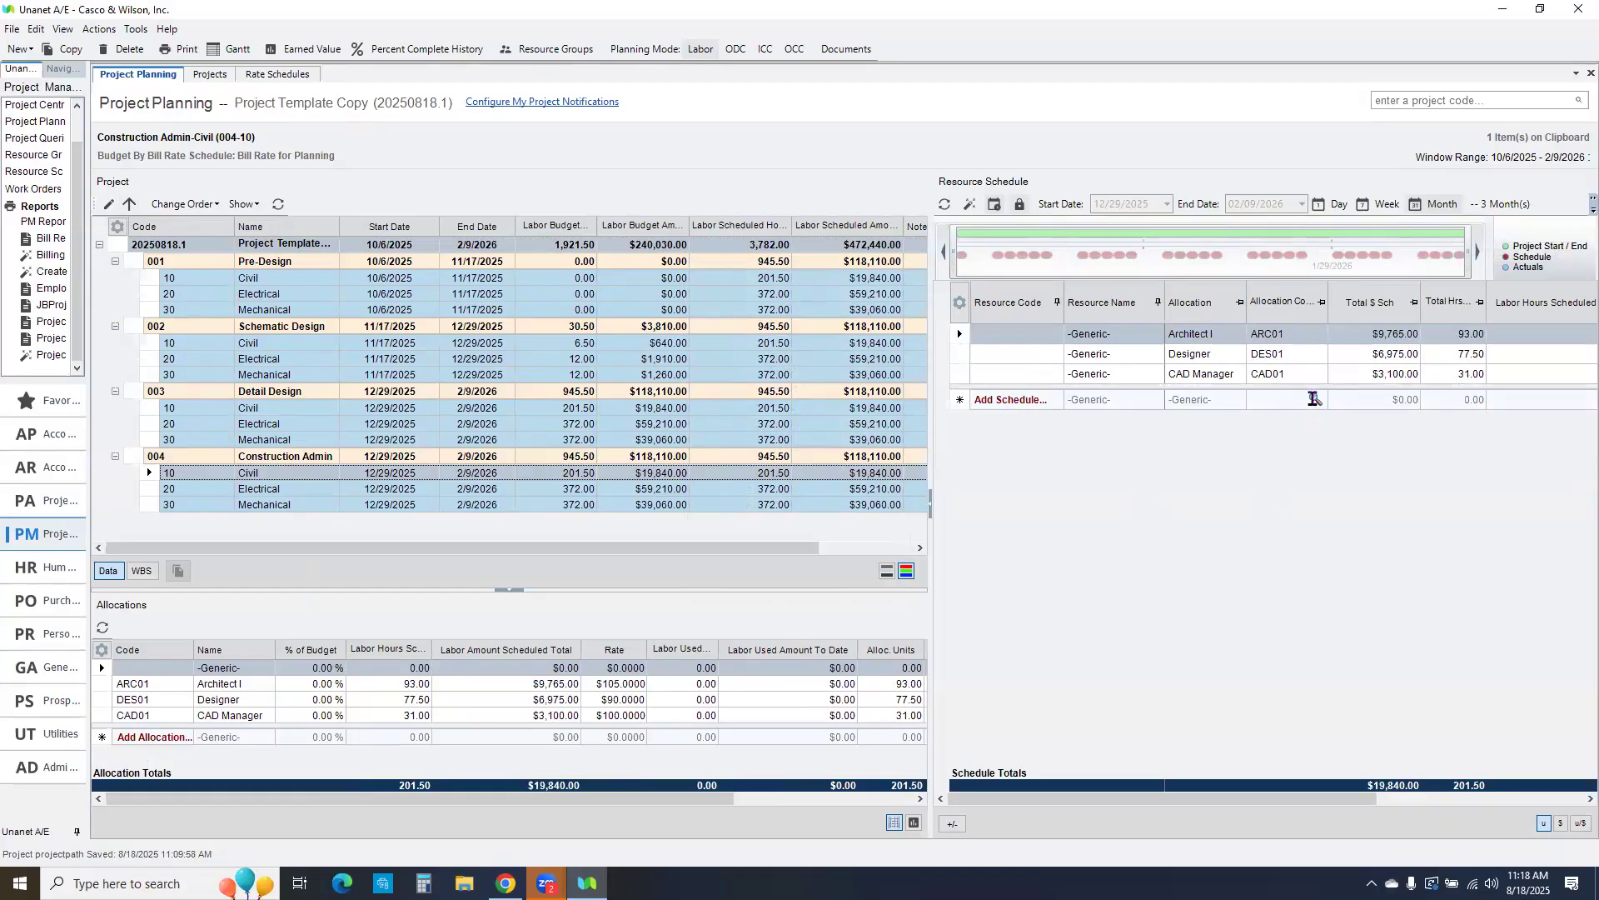
left_click(1314, 398)
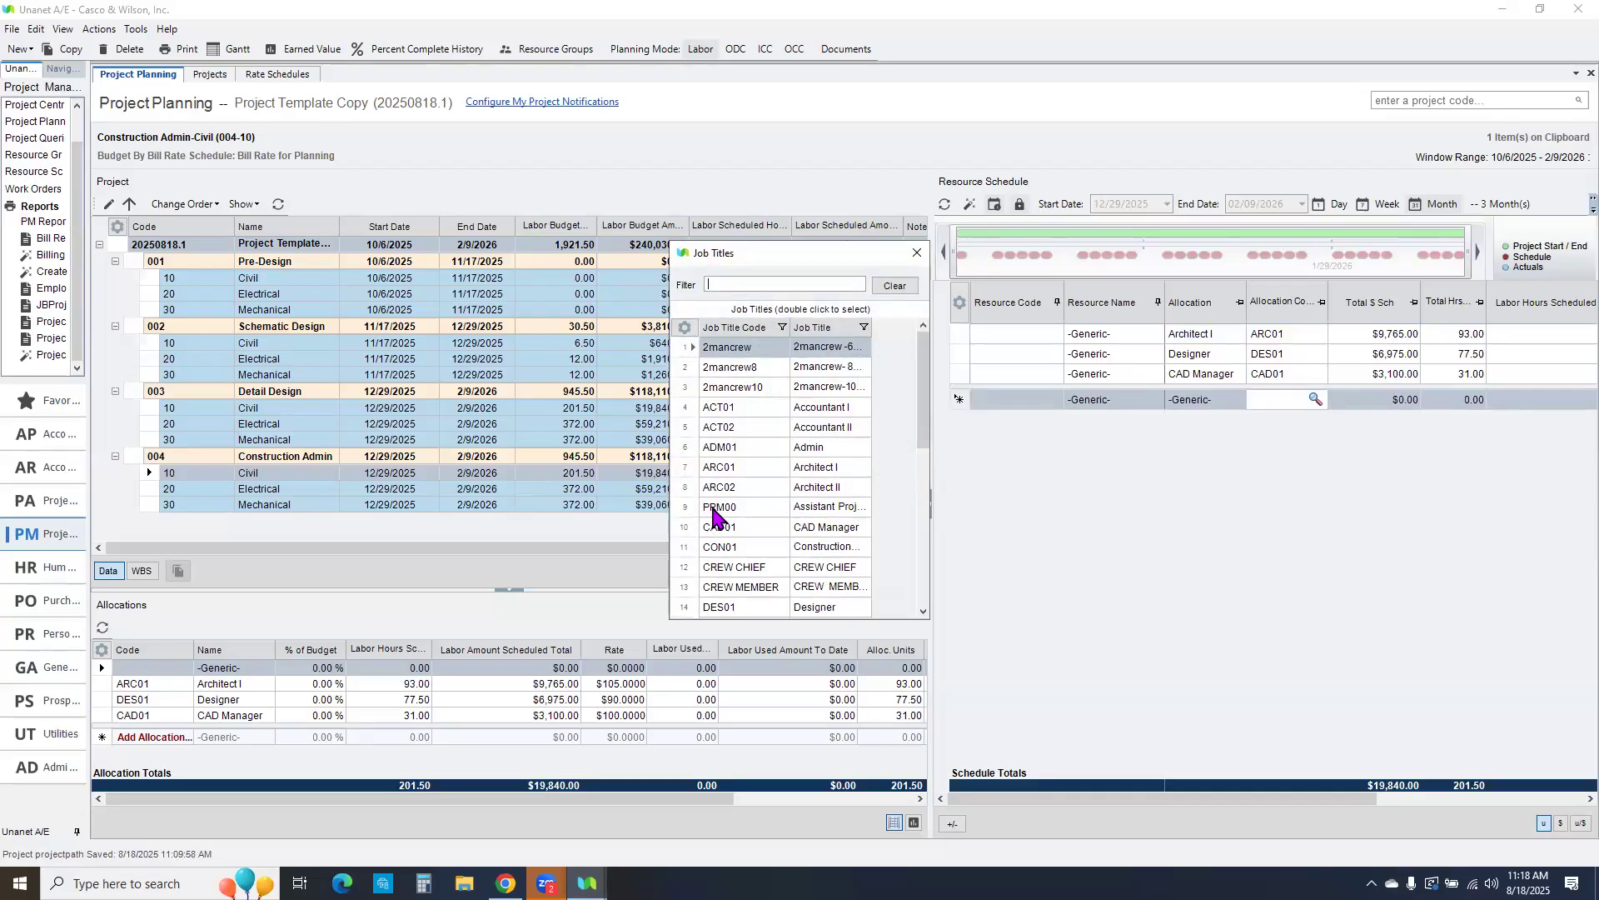
scroll(715, 516, "down", 3)
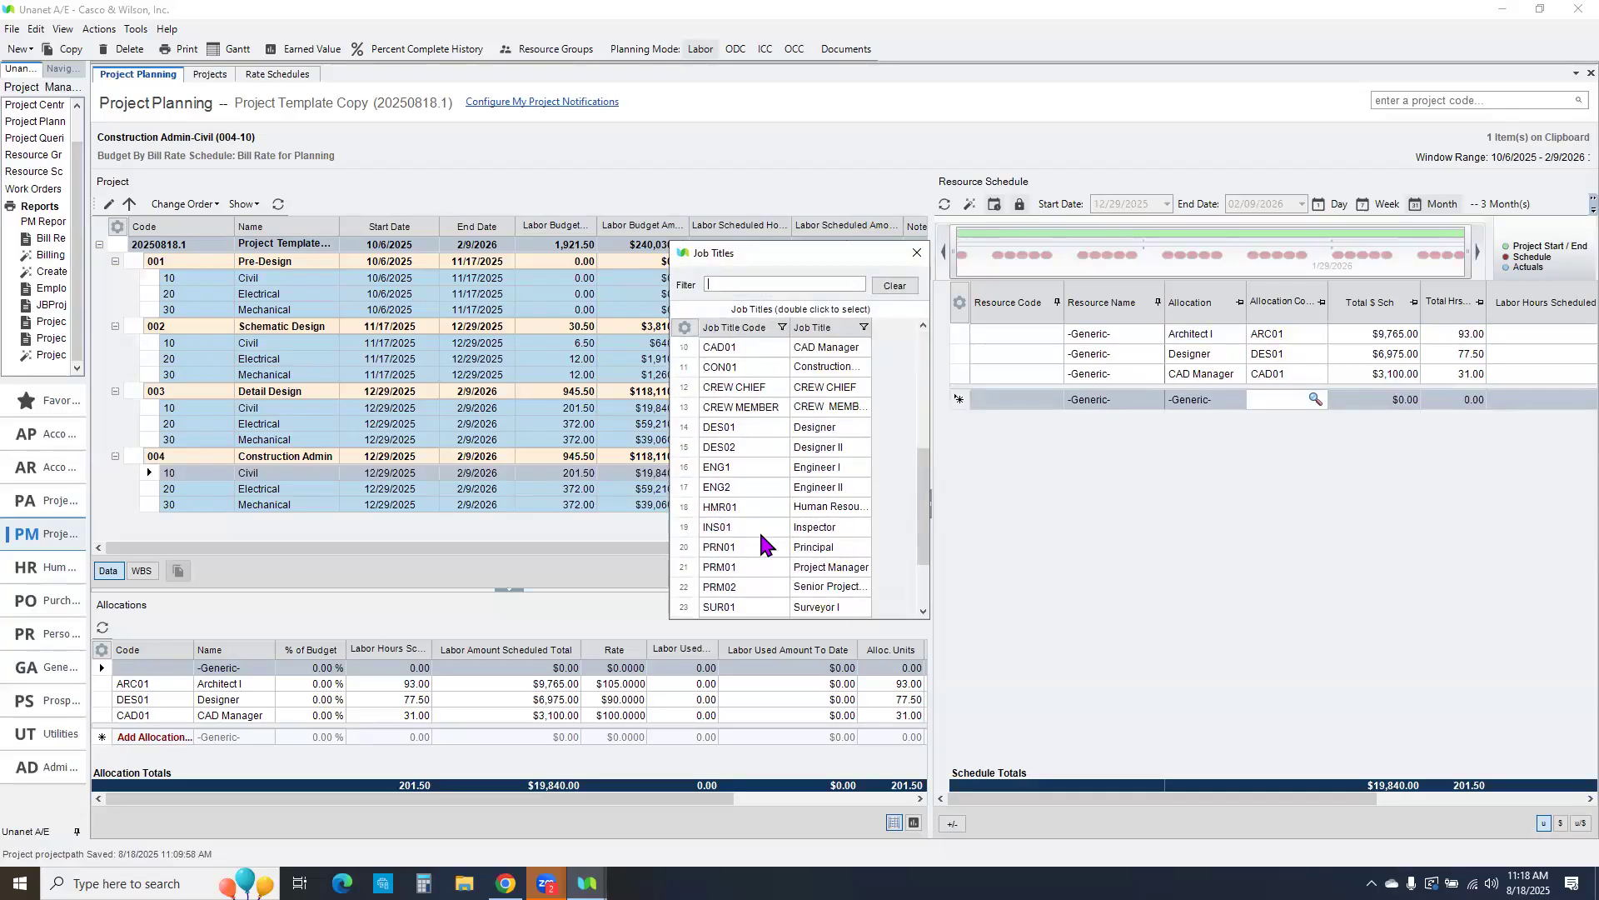
double_click(739, 546)
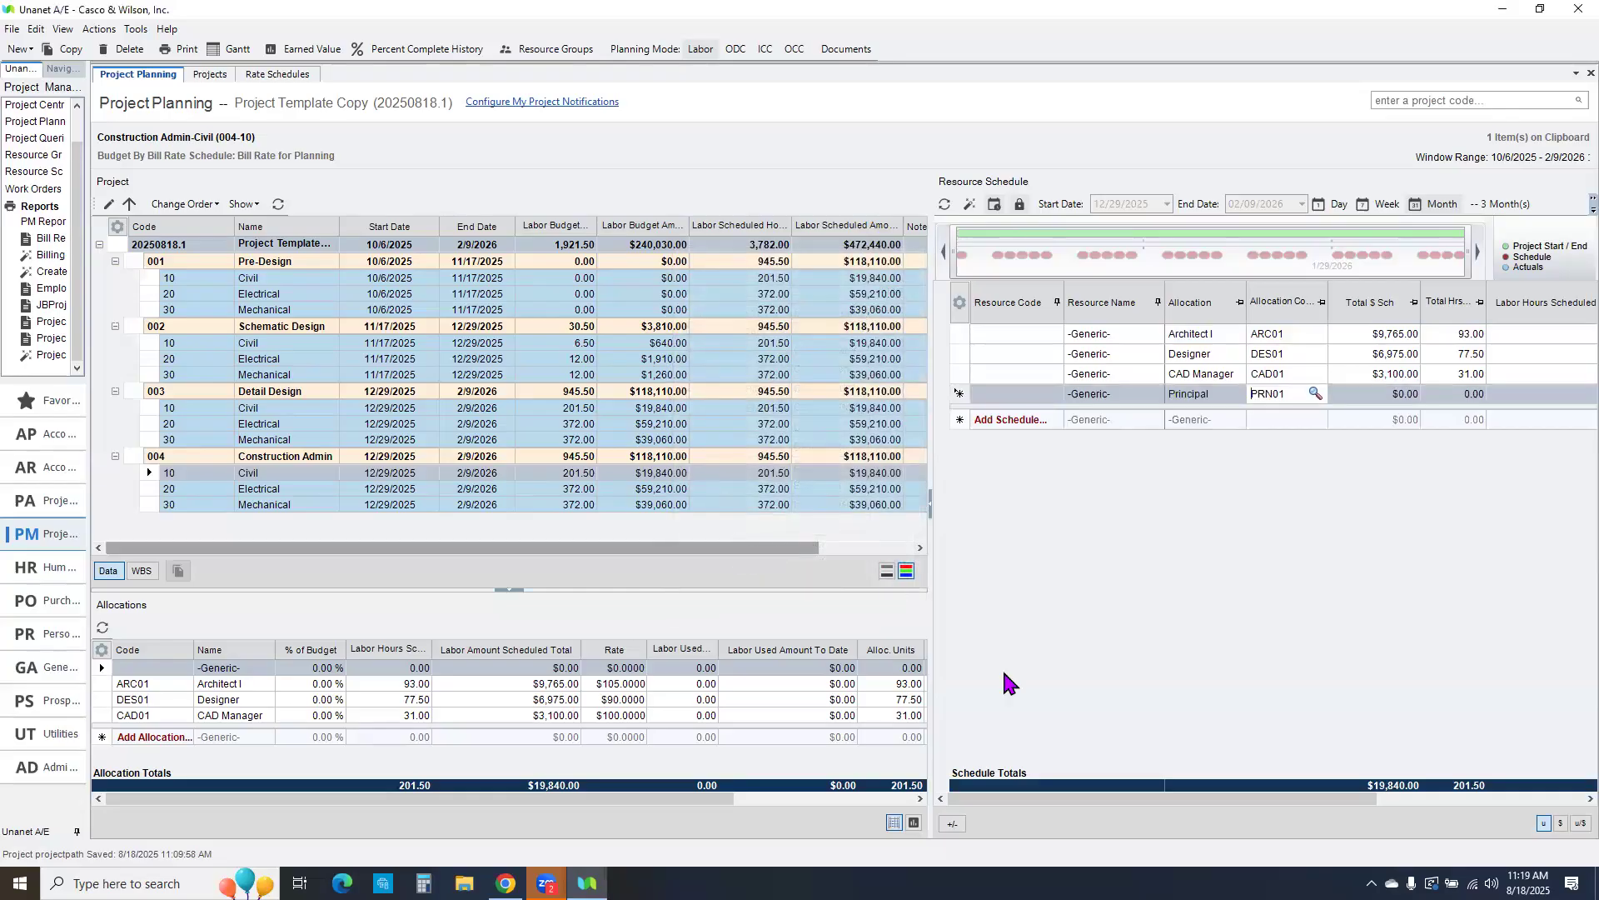
Step: Auto-schedule the Principal on the Construction Admin Civil task at 1 hour per day from 12/29/2025 to 2/9/2026
left_click_drag(1204, 799, 1450, 785)
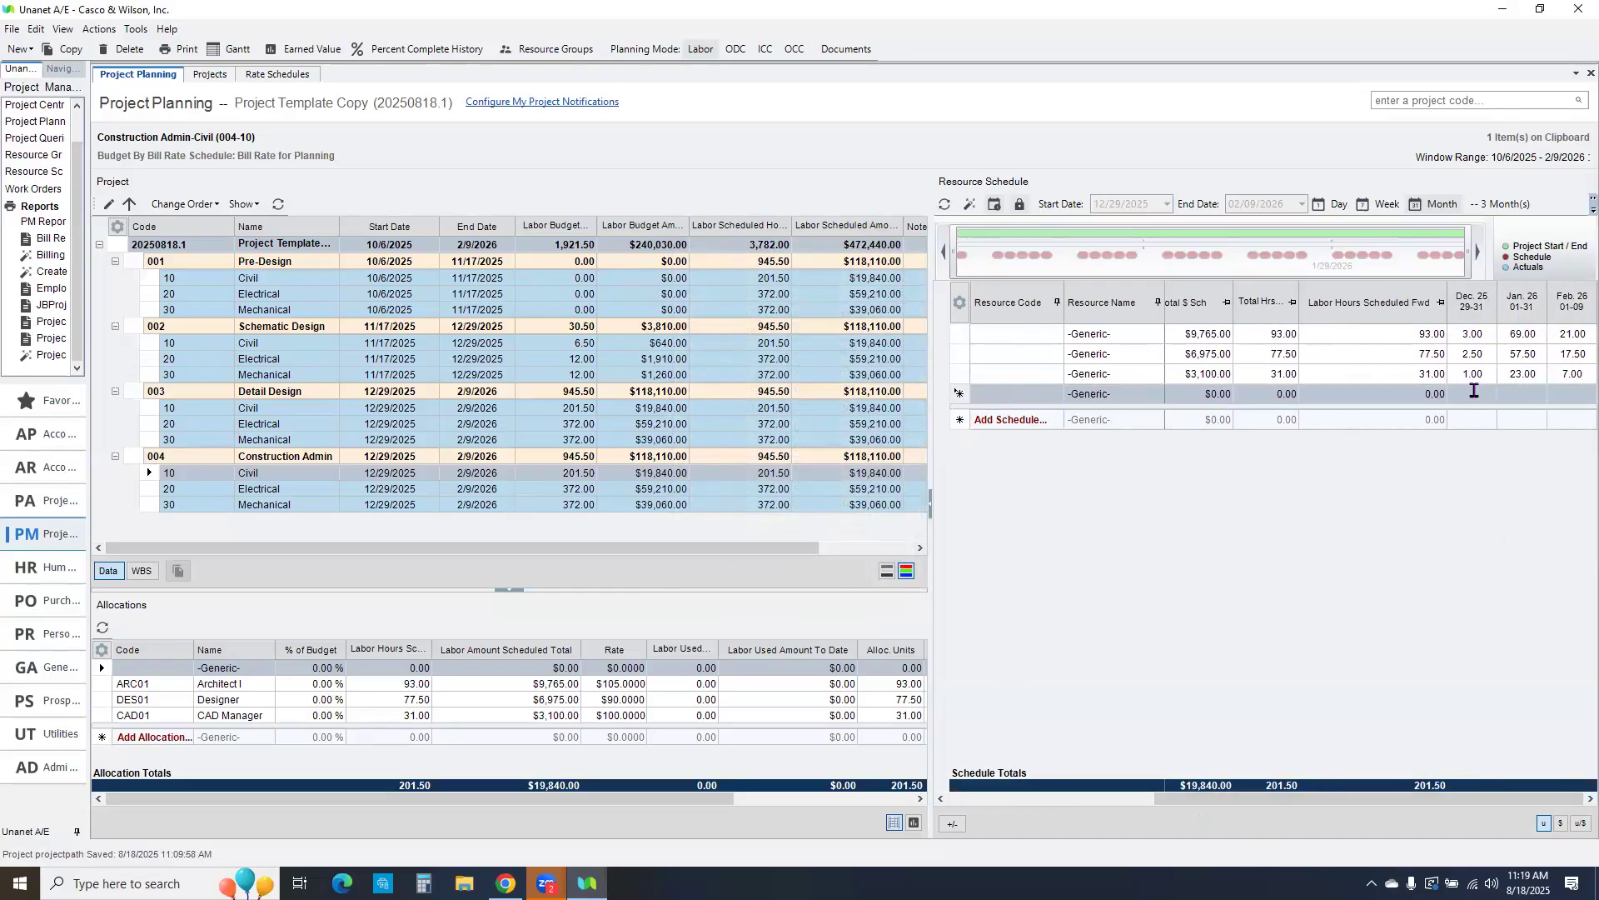
left_click(1514, 393)
left_click_drag(1469, 394, 1557, 394)
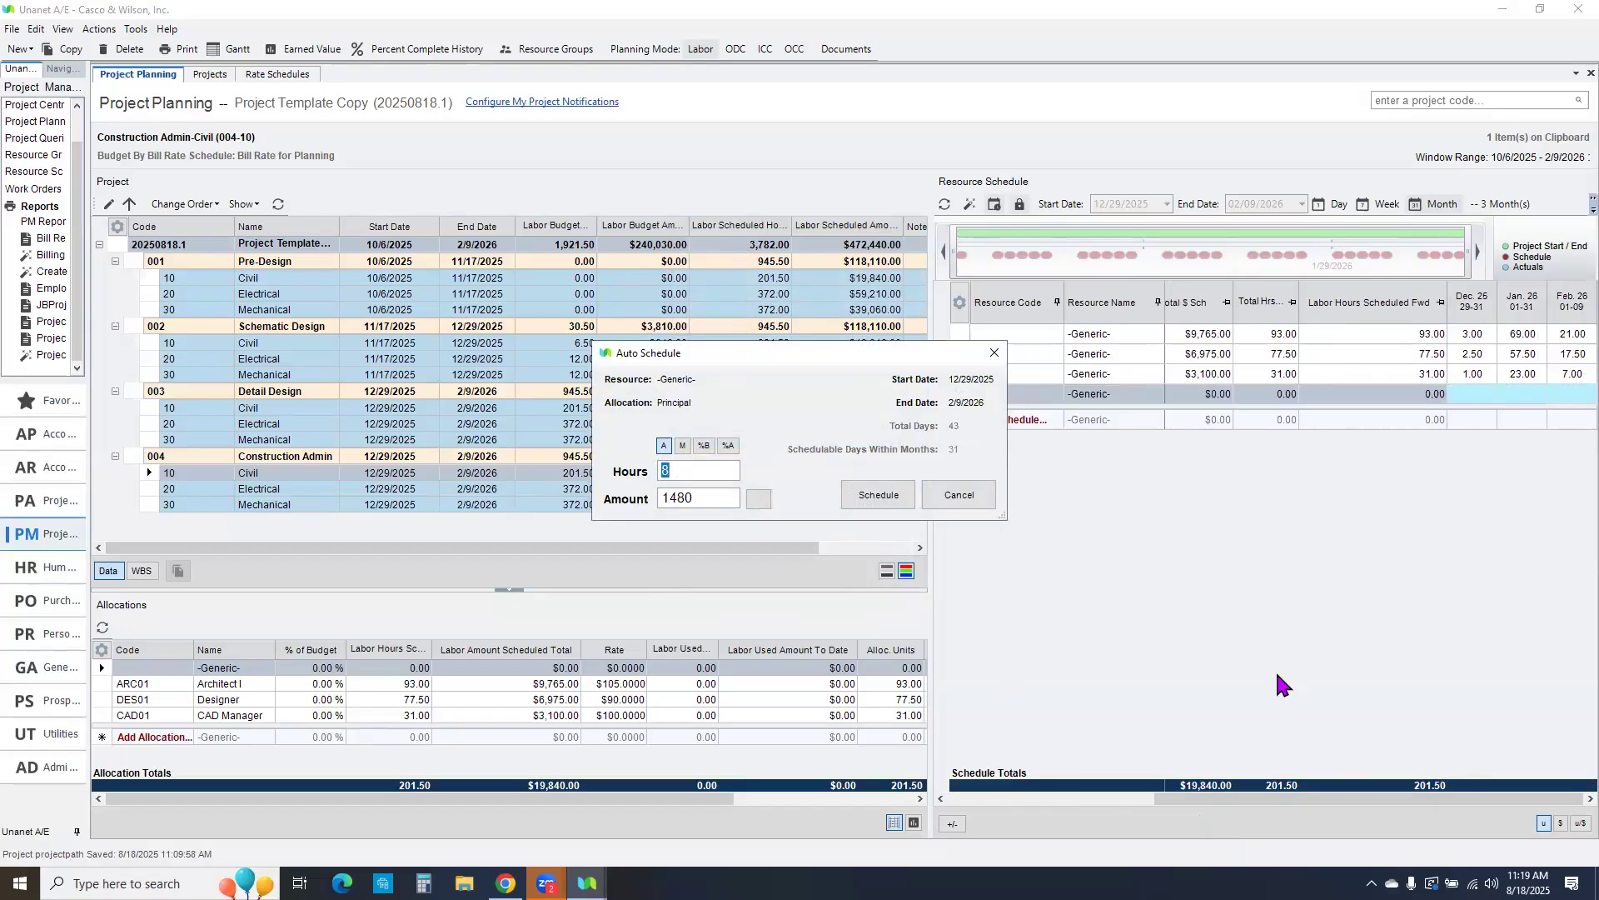
type("1")
left_click(882, 495)
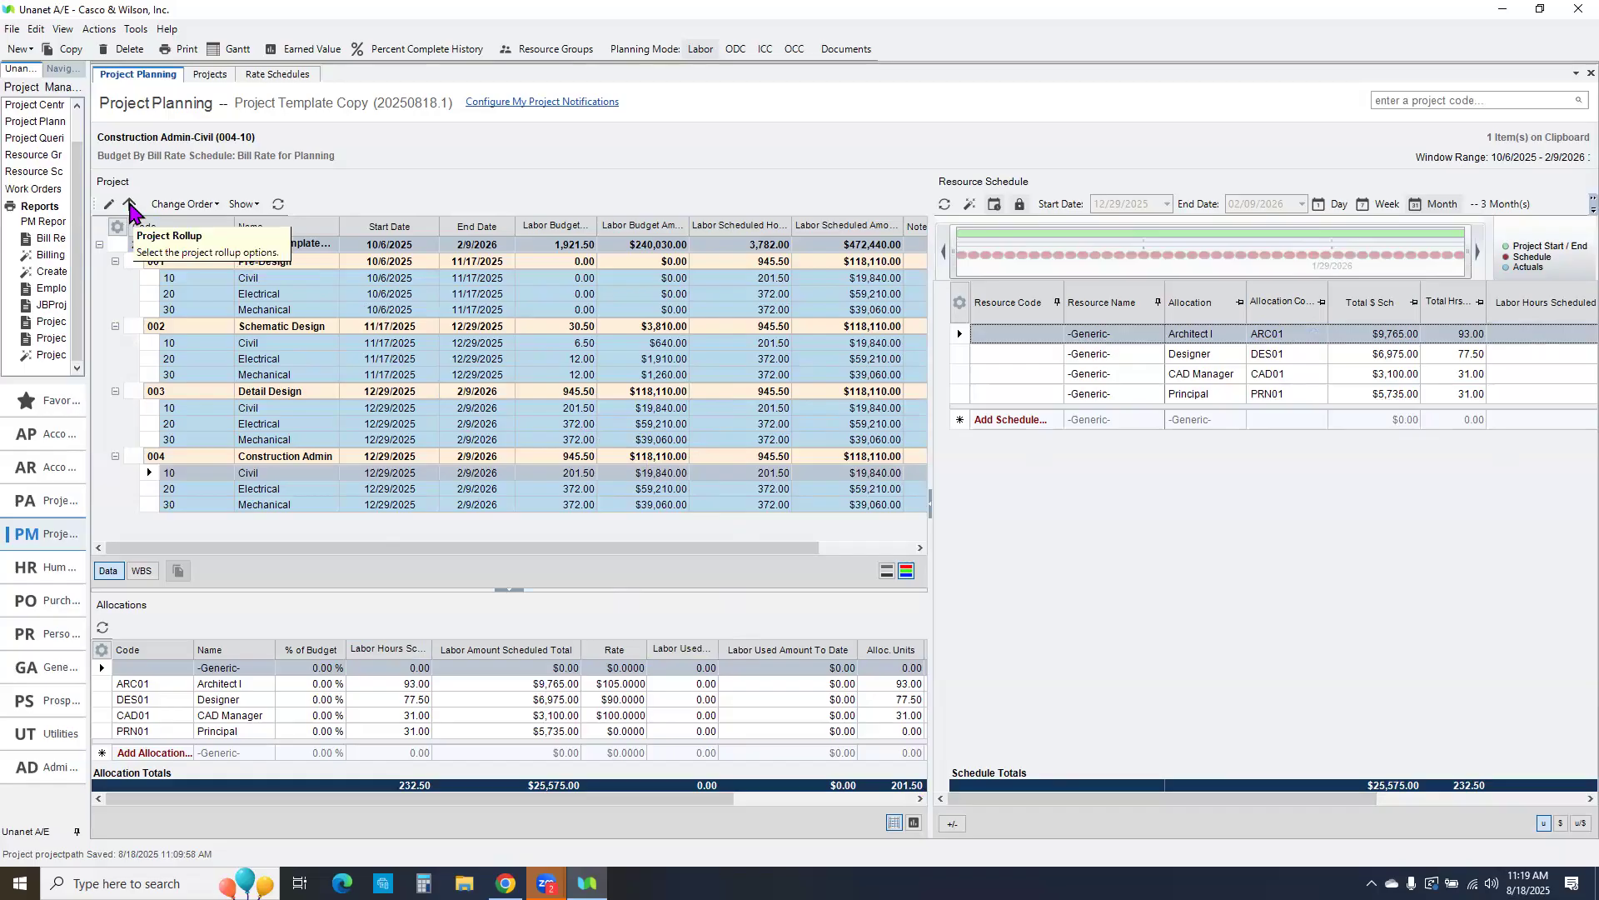
Step: Roll up the Construction Admin Civil task's scheduled hours to its budget, and widen the whole project's schedule window to start at 10/6/2025
left_click(131, 207)
left_click(775, 381)
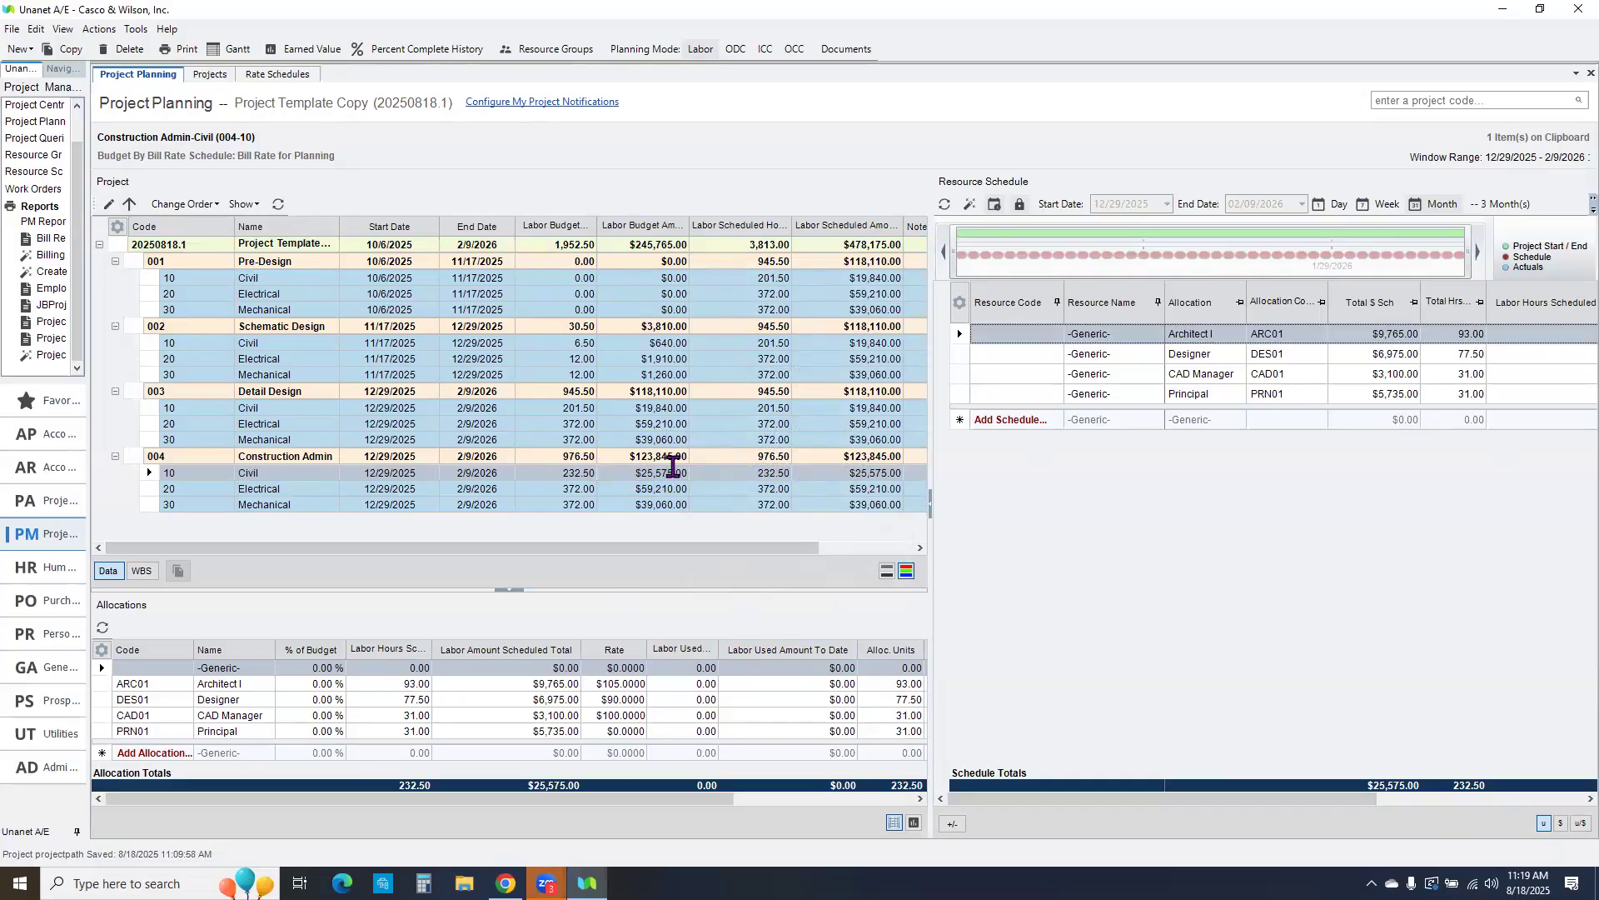
left_click(119, 244)
left_click_drag(1299, 251, 936, 251)
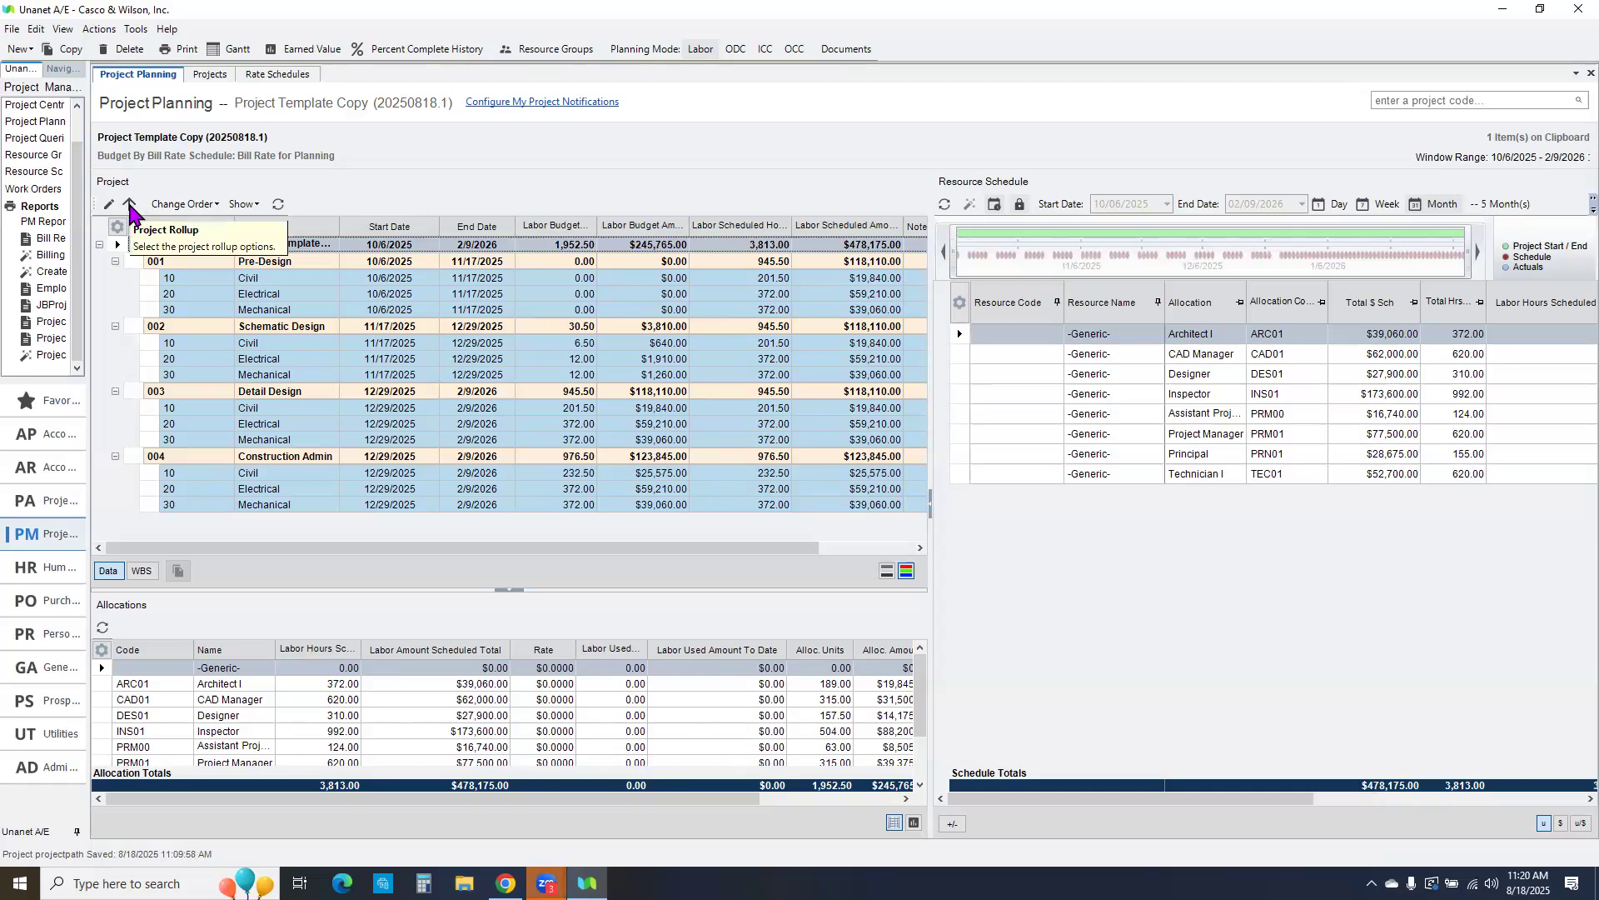
Step: Roll up the whole project with Allocated = Scheduled and Budget = Allocated
left_click(129, 205)
left_click(730, 390)
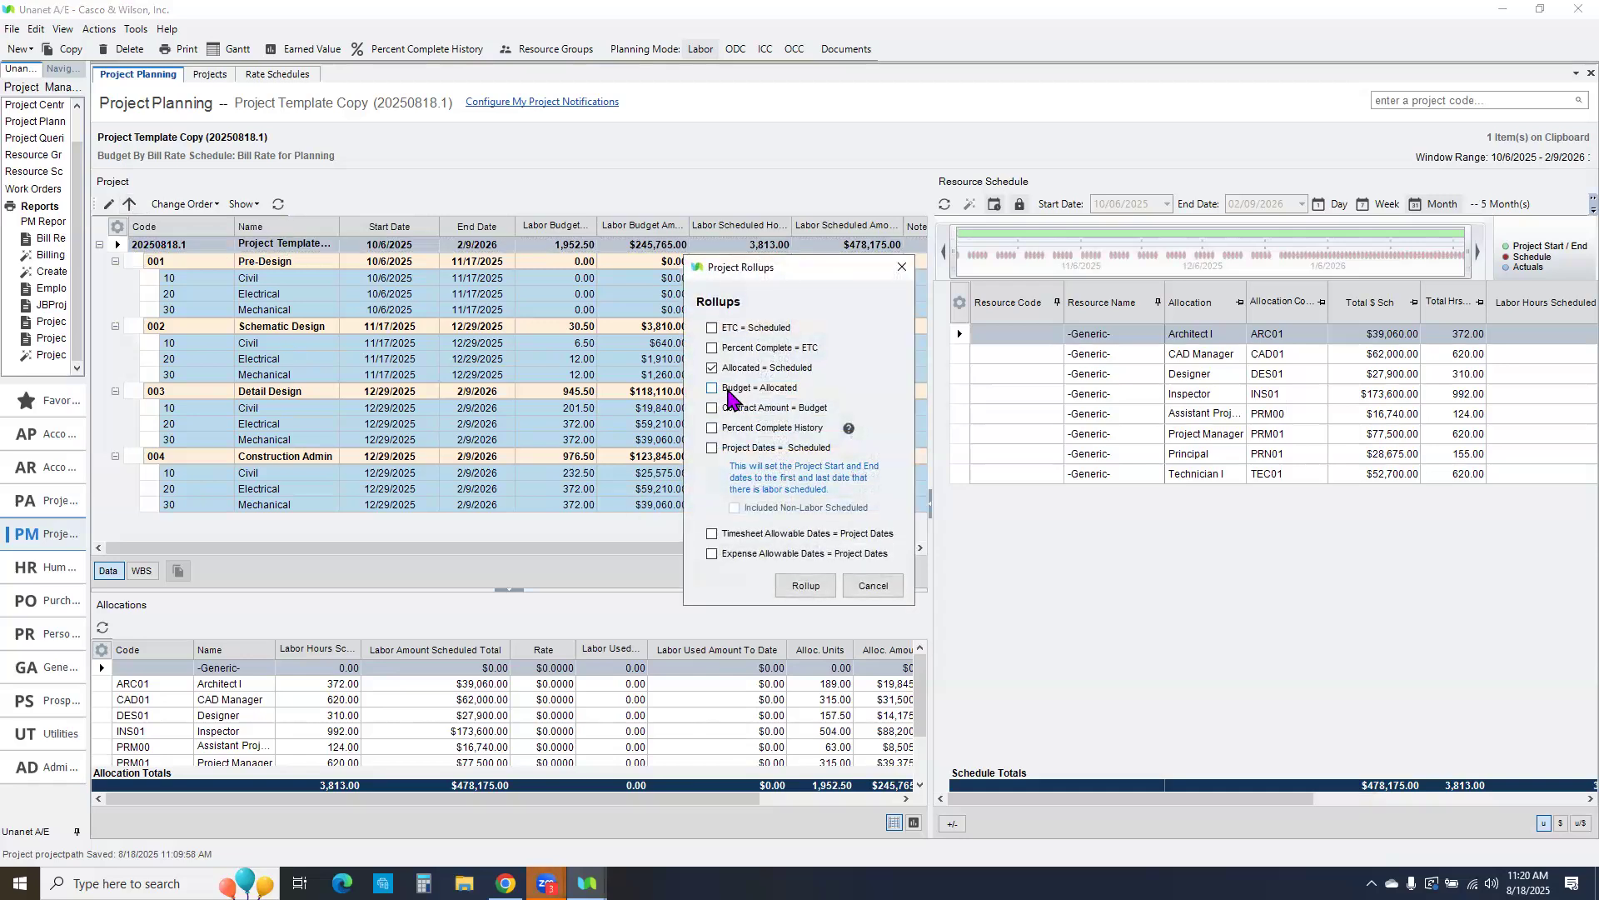
left_click(806, 583)
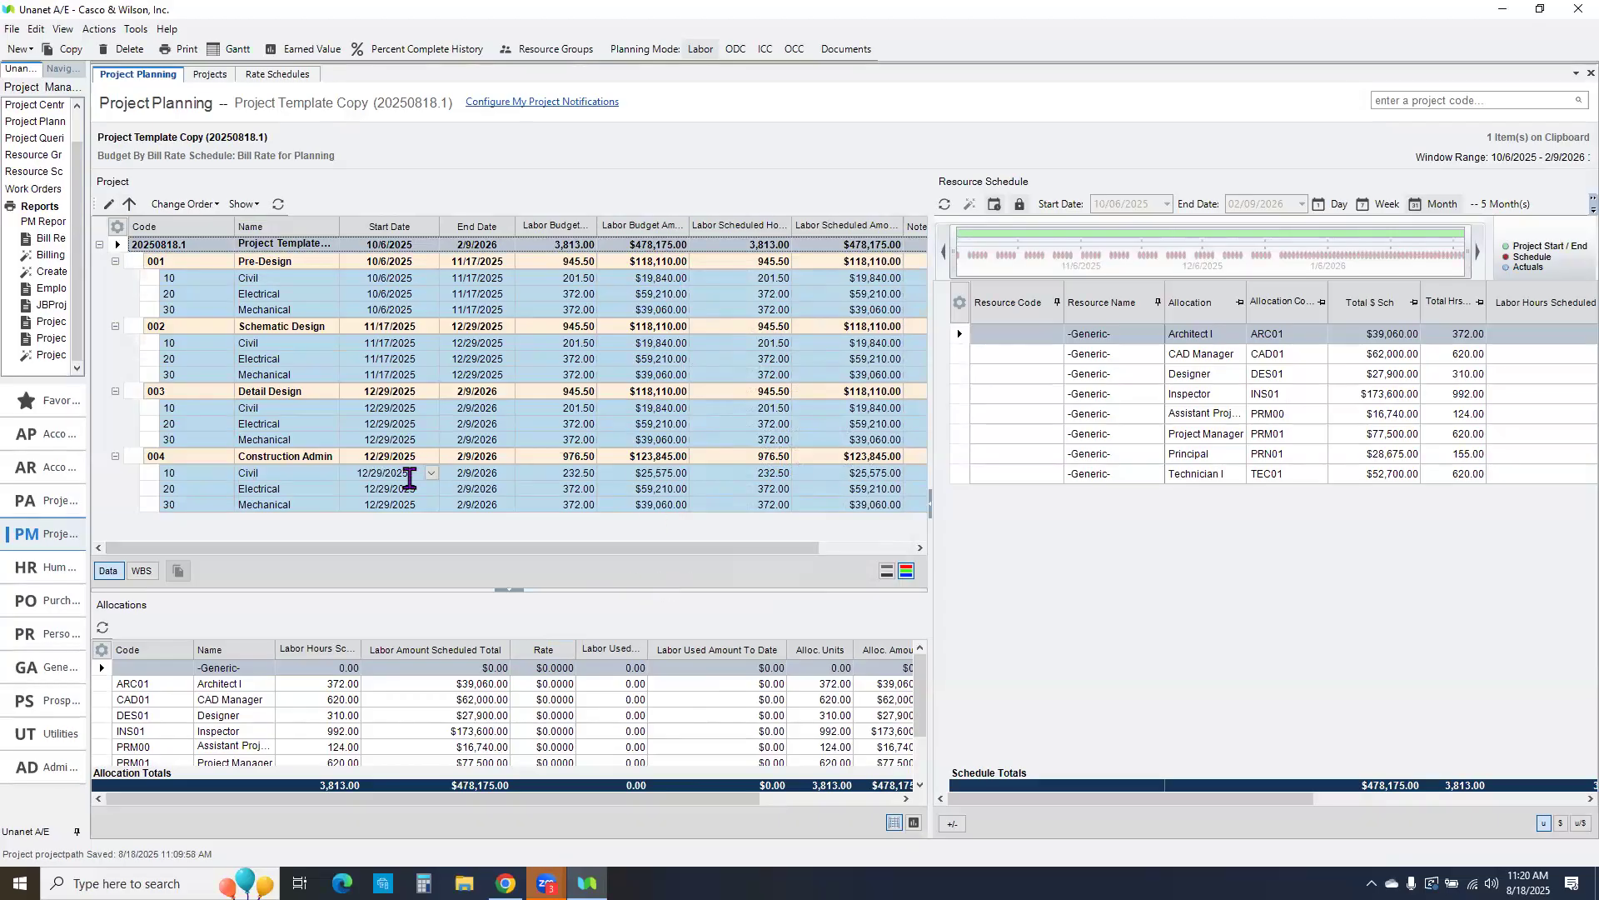
Step: In the Gantt chart, link the Construction Admin Civil task finish-to-start to the Detail Design Civil task (ID 11)
left_click(388, 457)
left_click(230, 49)
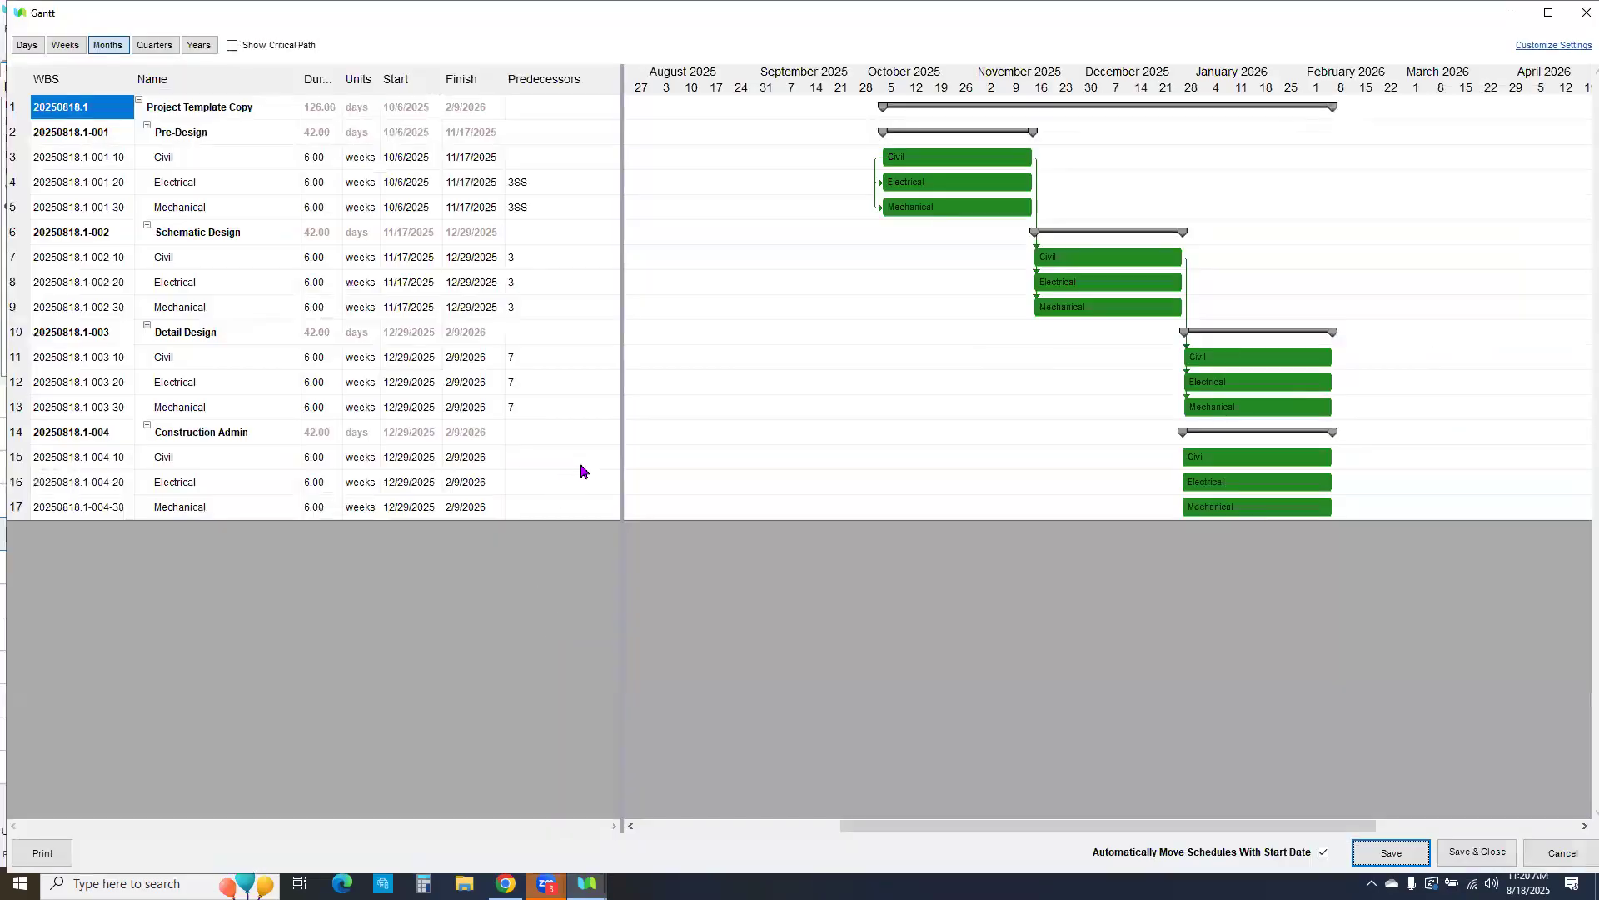
left_click(580, 465)
left_click(613, 458)
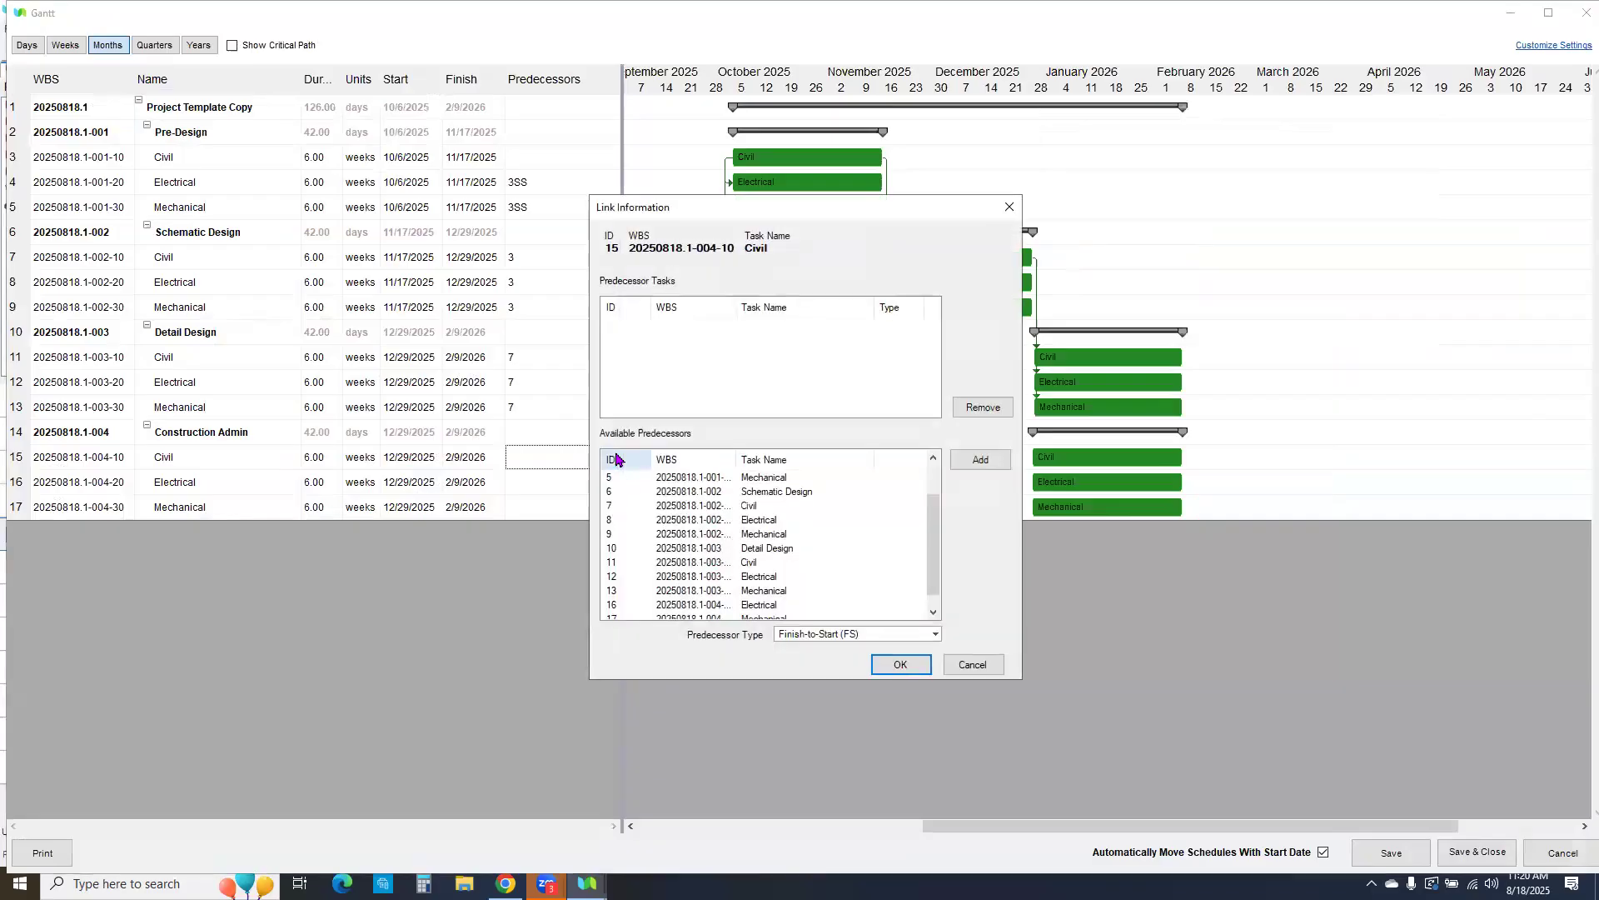
scroll(833, 527, "down", 1)
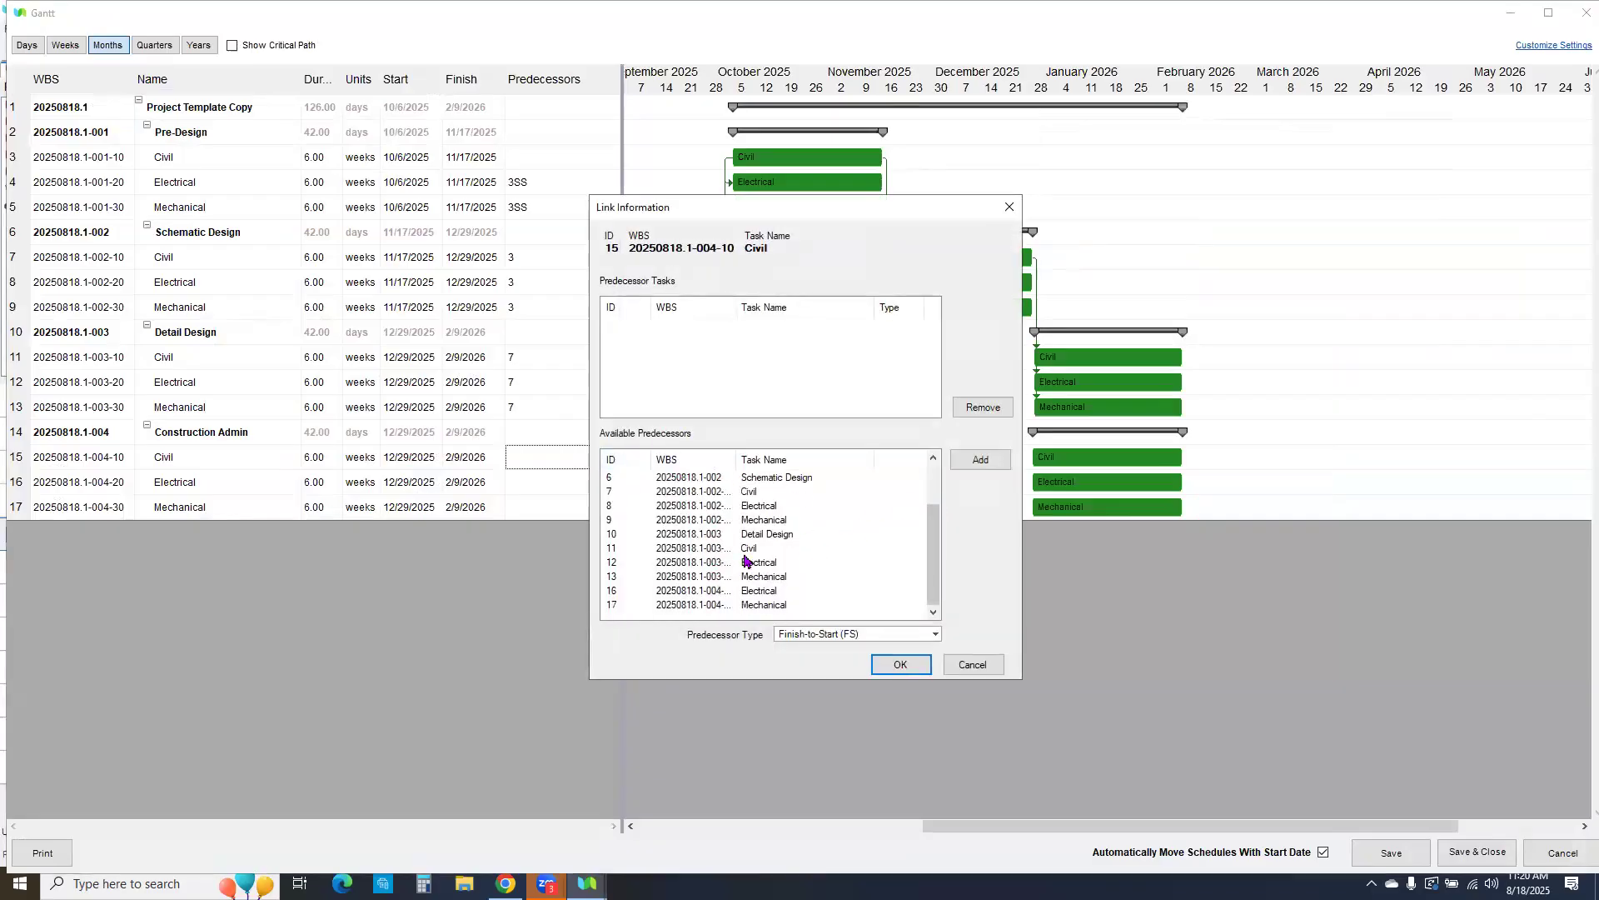
left_click(705, 550)
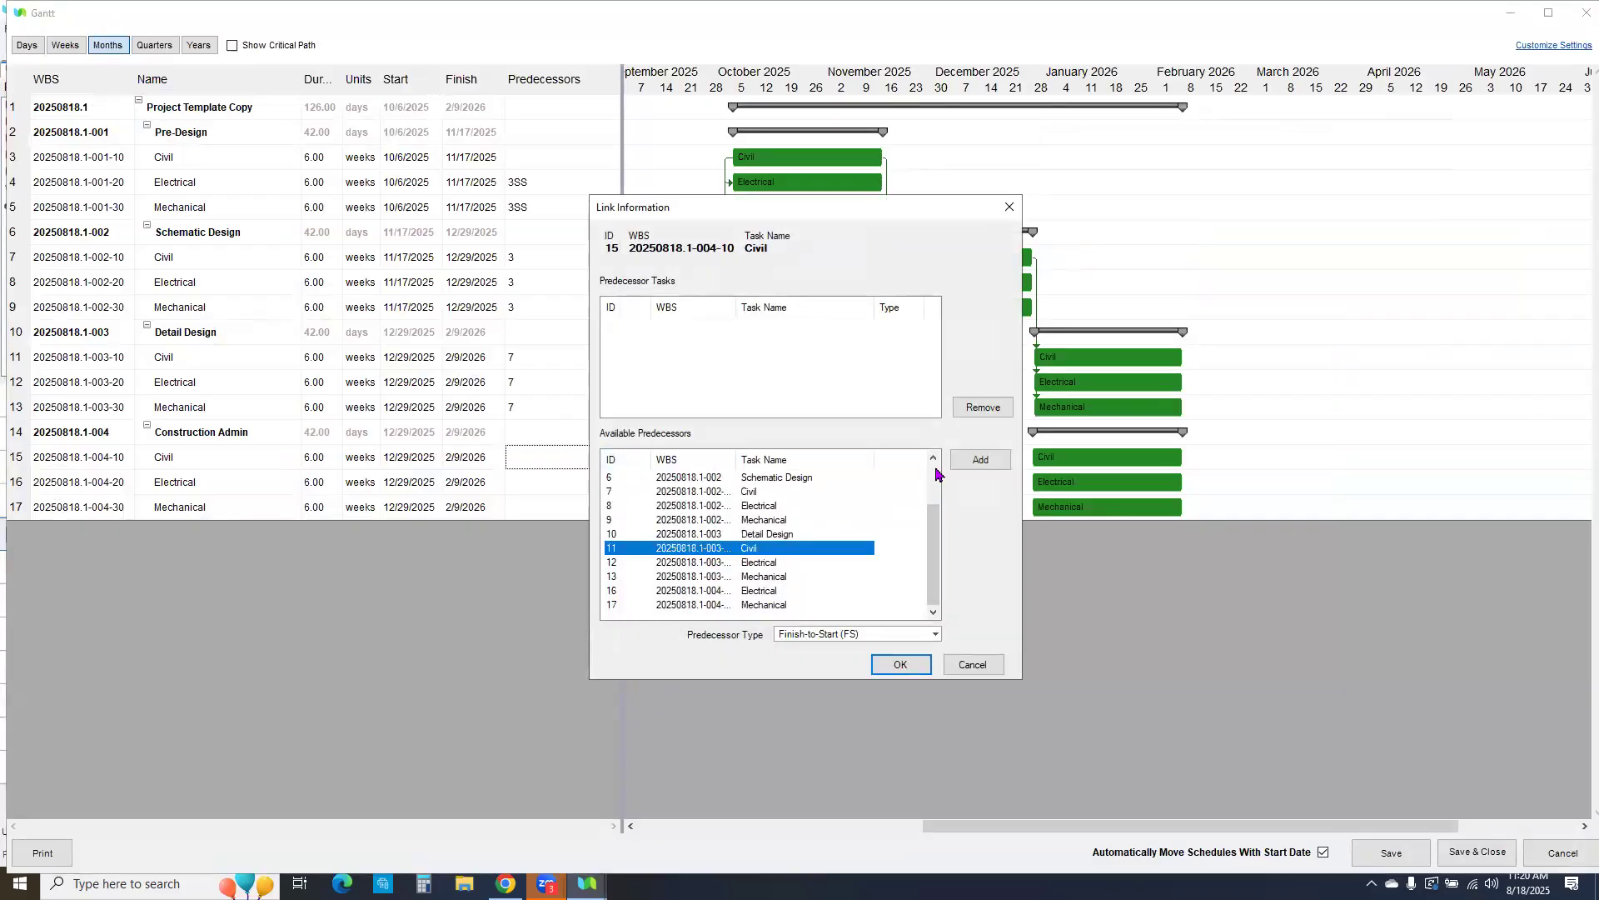
left_click(979, 461)
left_click(912, 664)
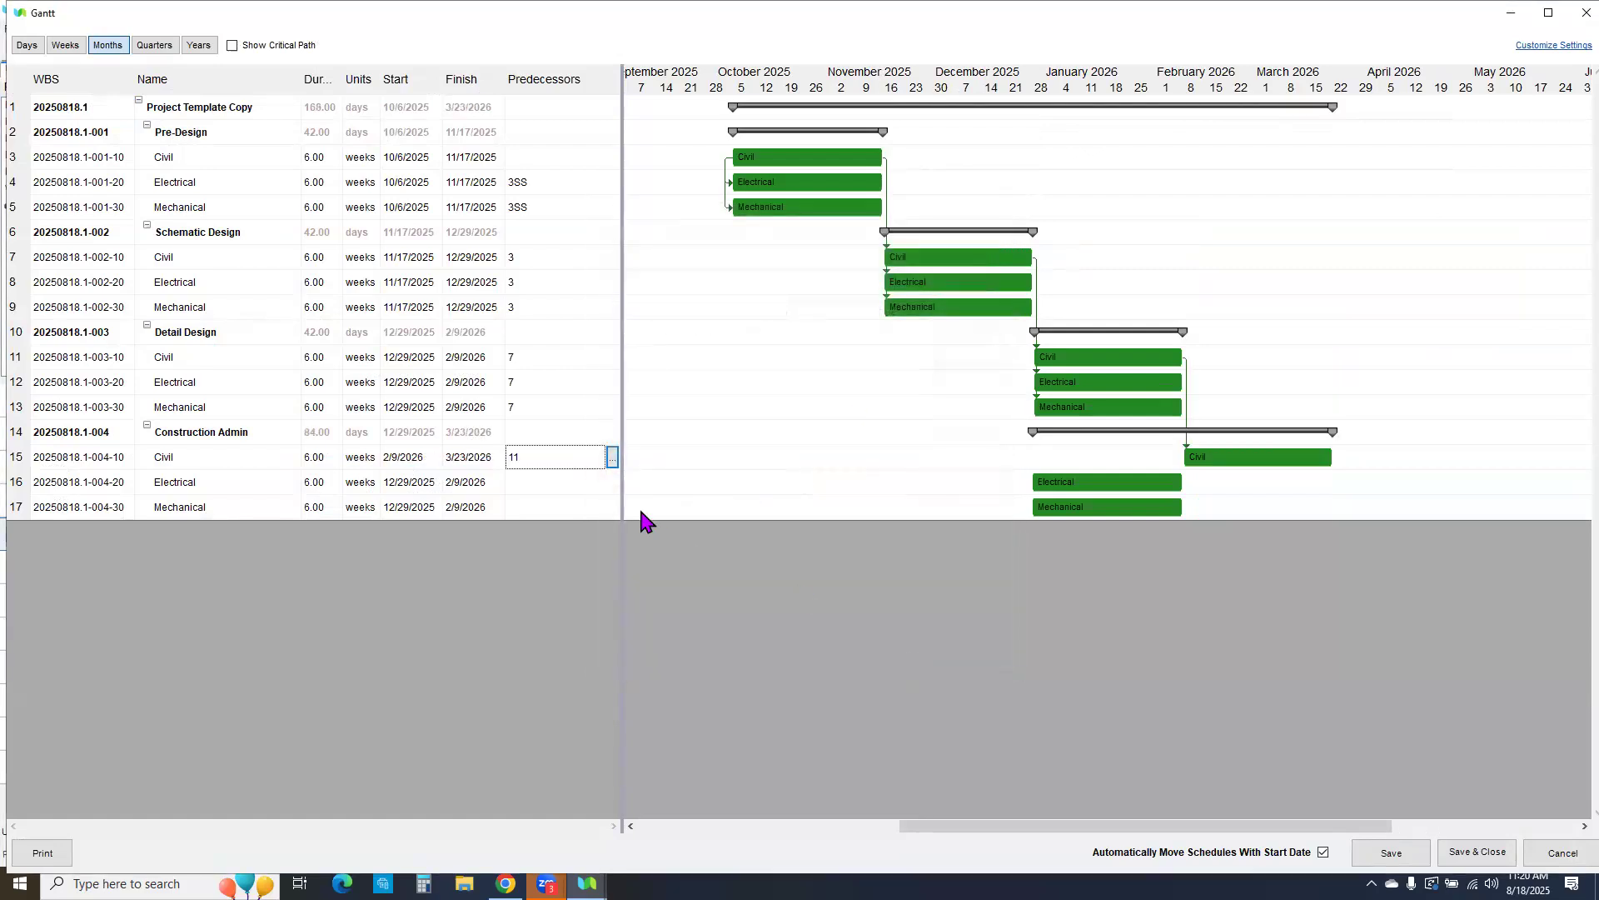
Step: Make Detail Design Civil (ID 11) the finish-to-start predecessor of the Construction Admin Electrical task
left_click(612, 483)
left_click(612, 483)
left_click(617, 550)
left_click(980, 460)
left_click(902, 664)
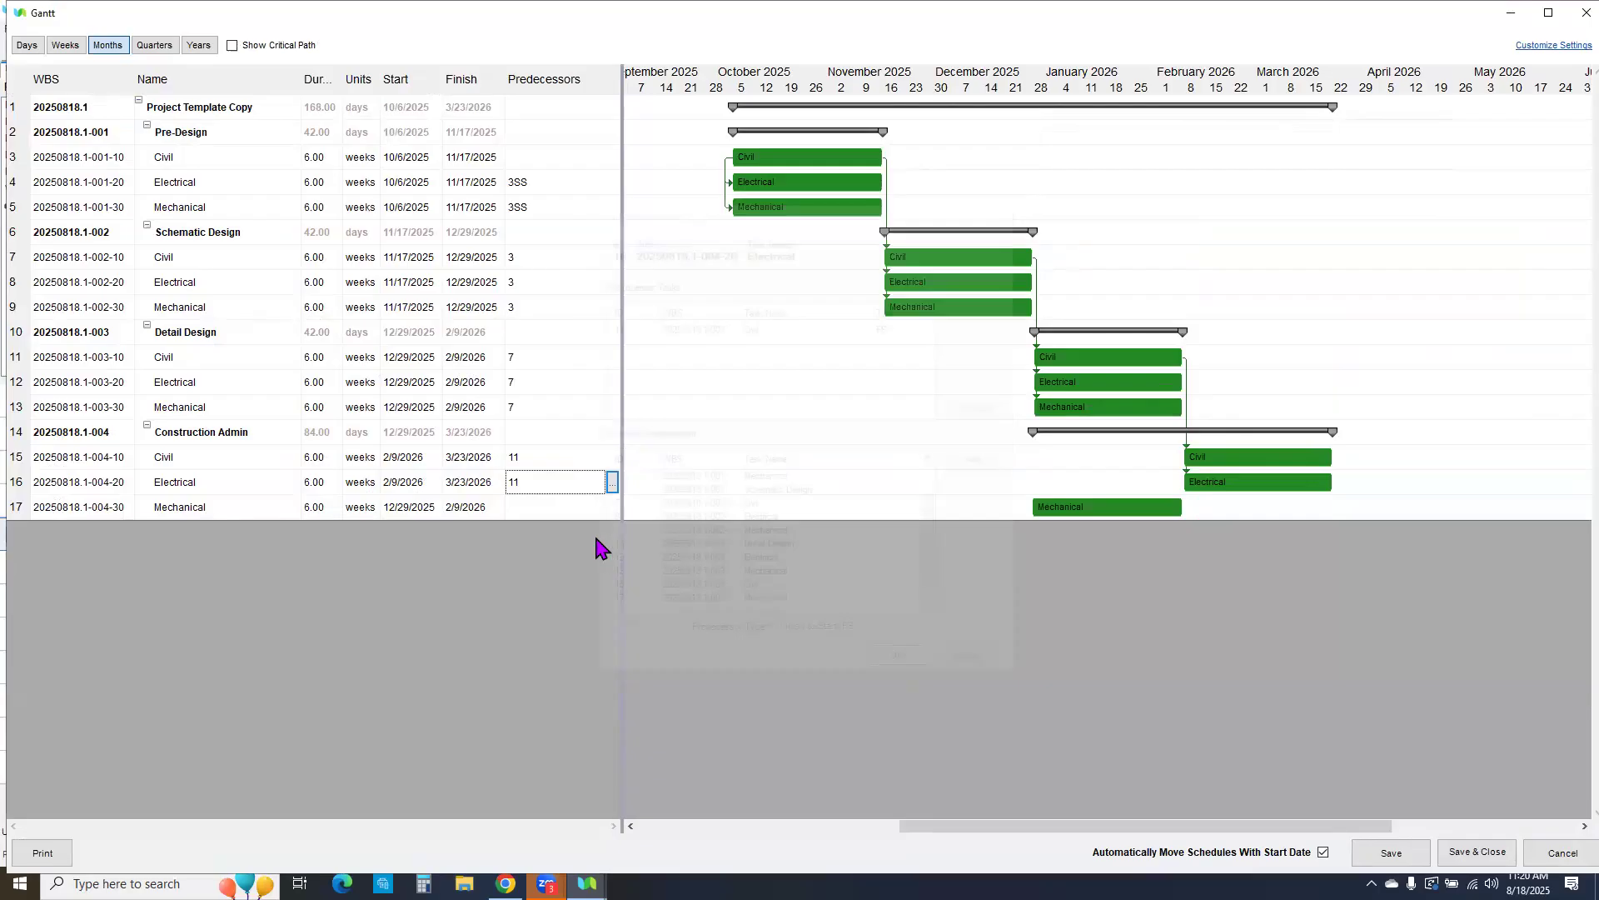
Step: Link the Construction Admin Mechanical task finish-to-start to Detail Design Civil (ID 11), and save and close the Gantt chart
left_click(607, 510)
left_click(612, 508)
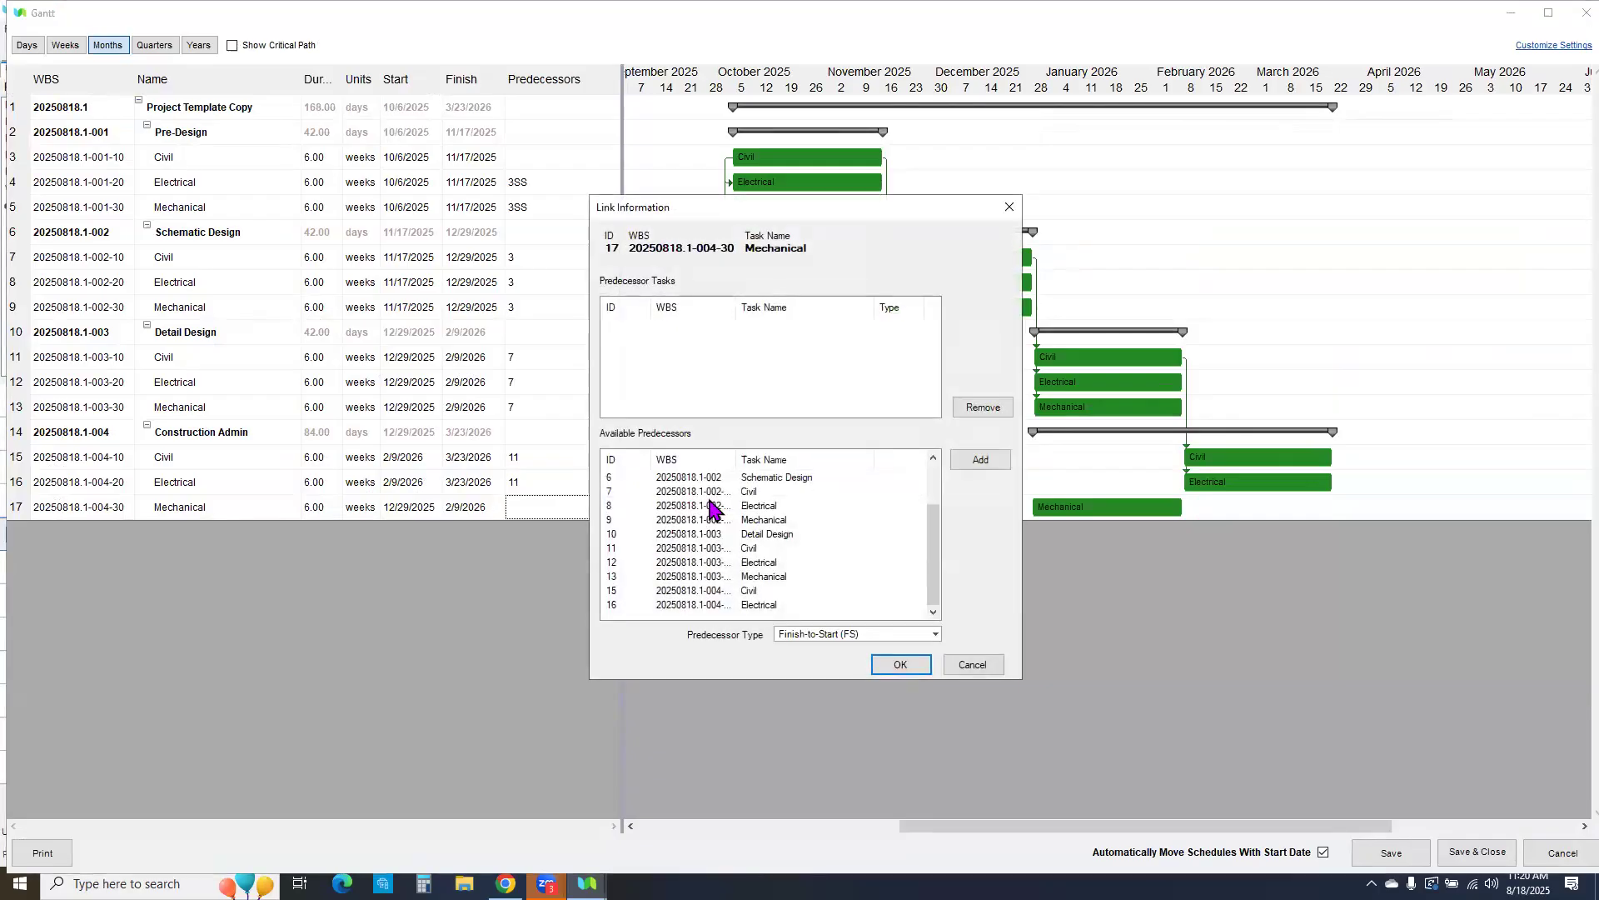
left_click(657, 549)
left_click(980, 460)
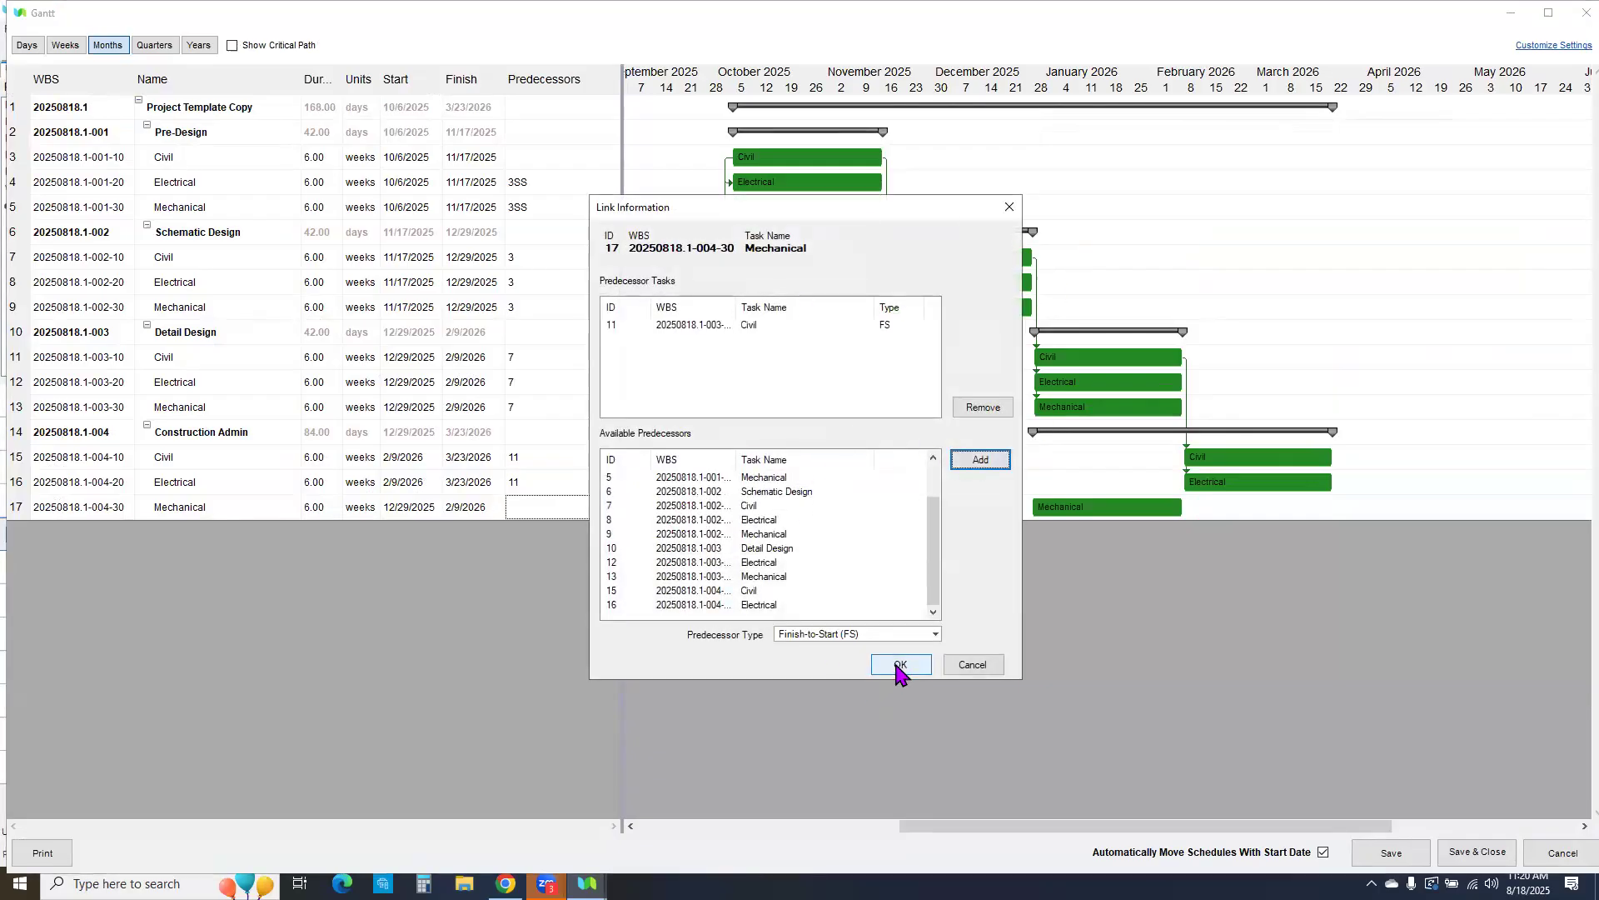
left_click(900, 667)
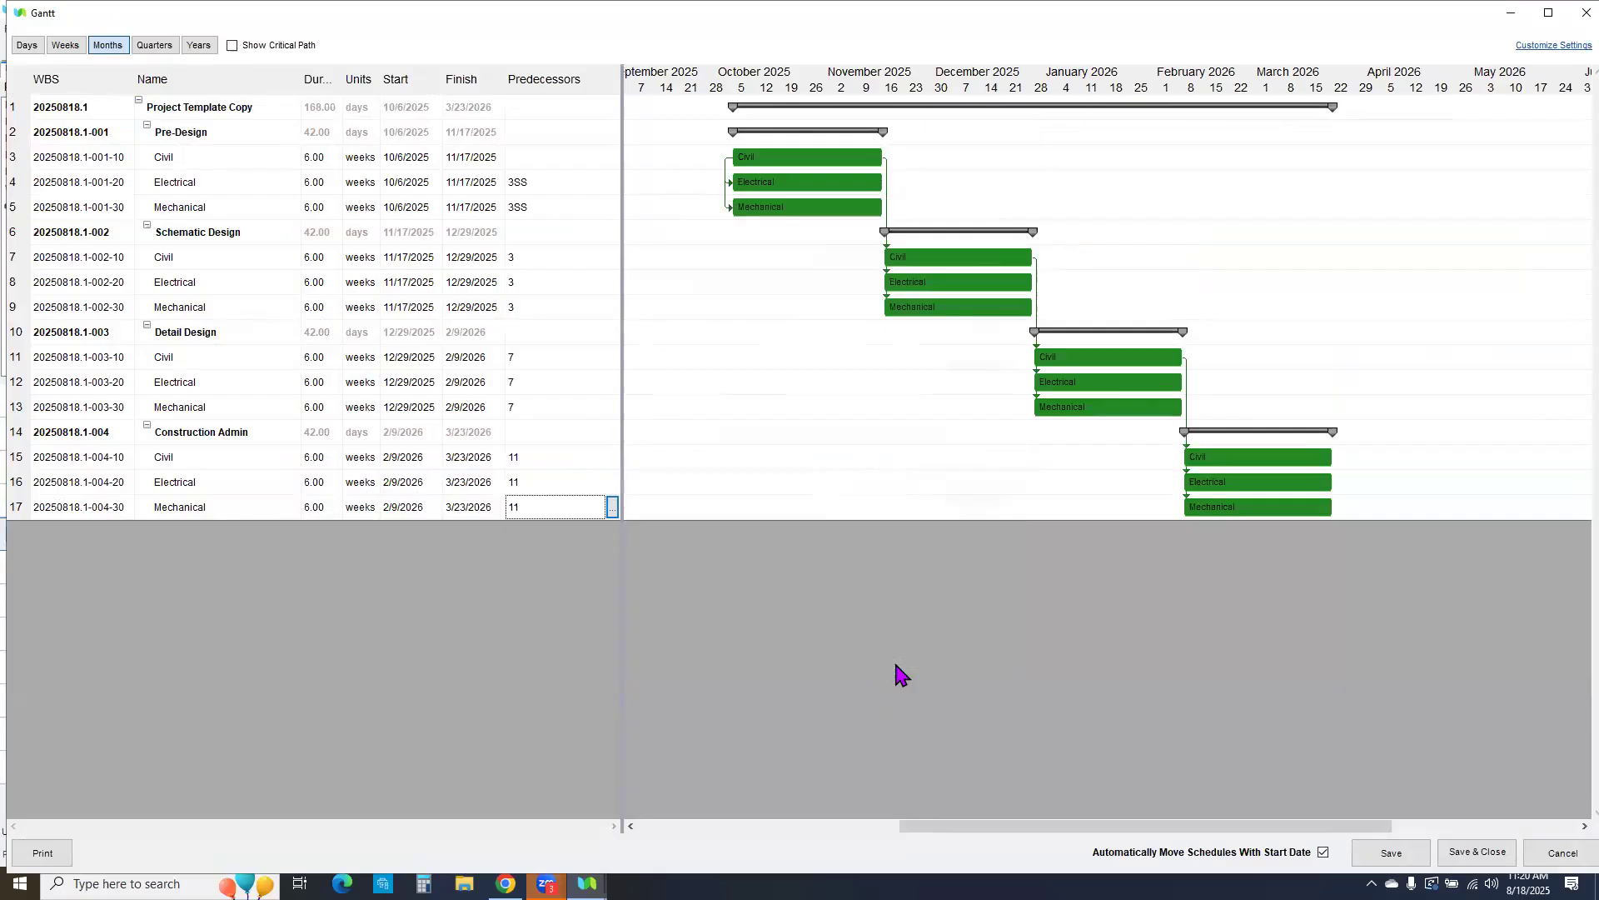
left_click(1458, 850)
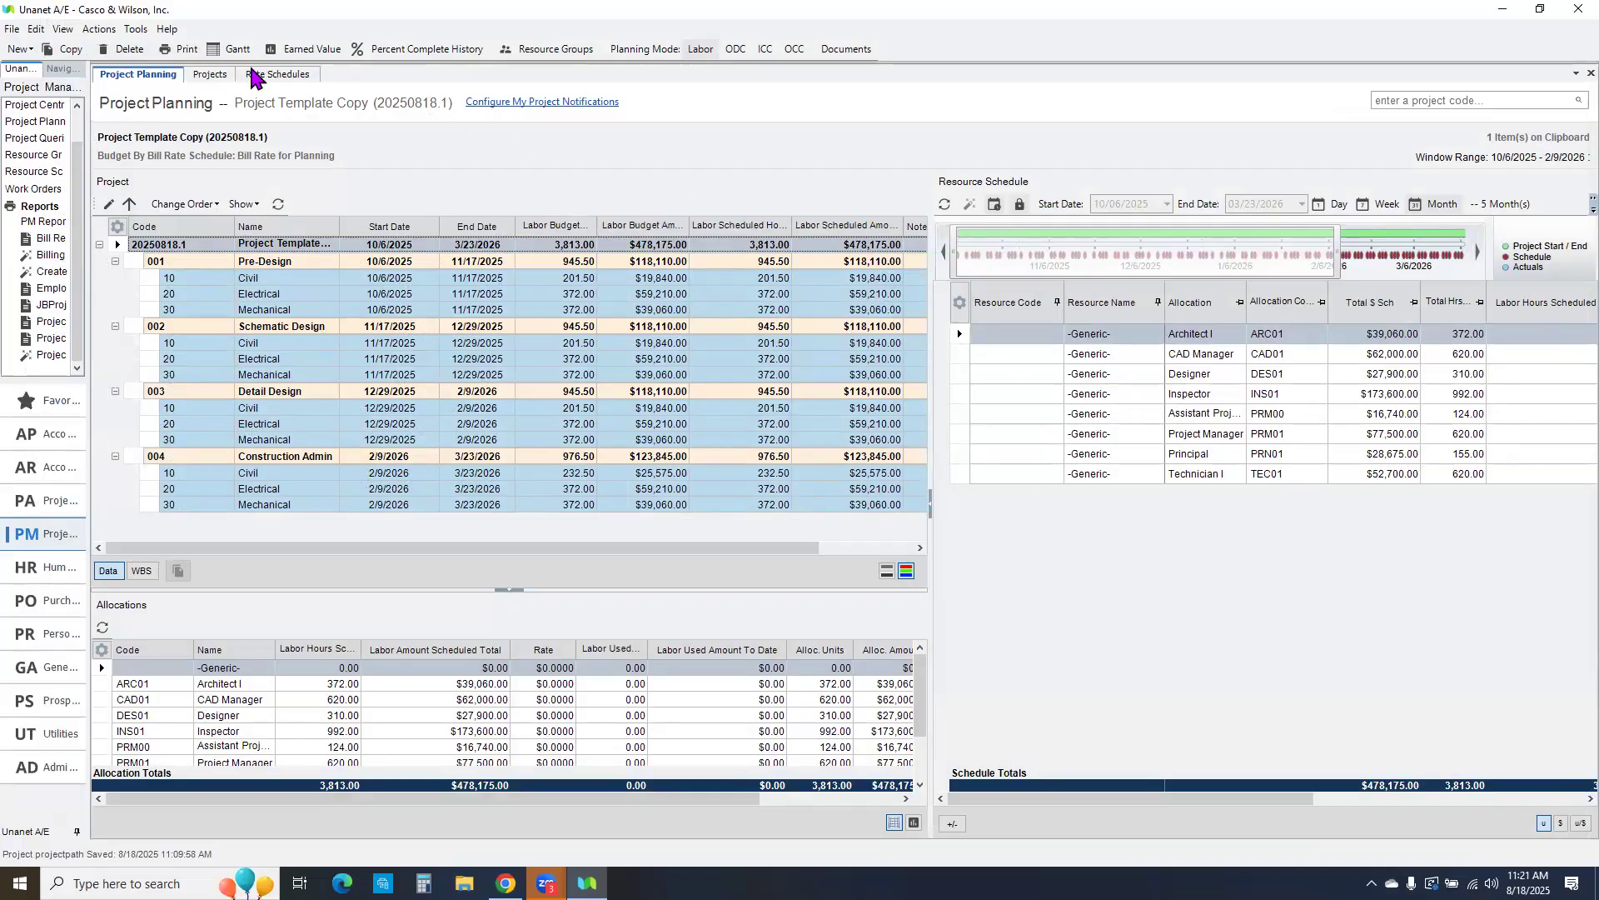
Step: Review the job title rates in the Bill Rate for Planning schedule and return to the project plan
left_click(268, 74)
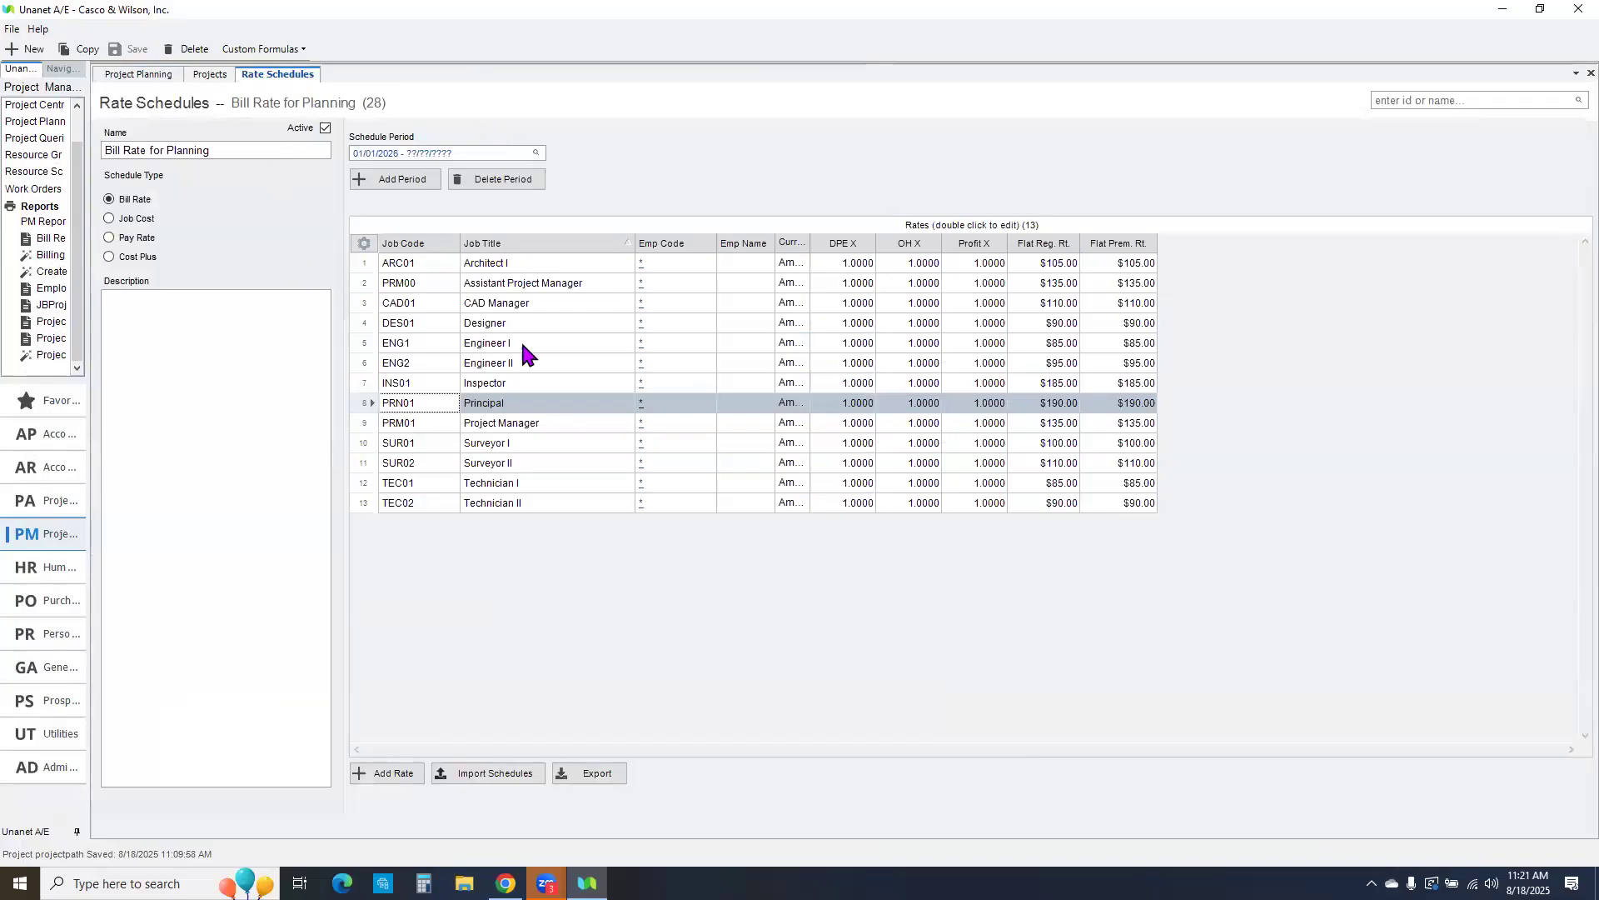
mouse_move(524, 353)
left_click(142, 74)
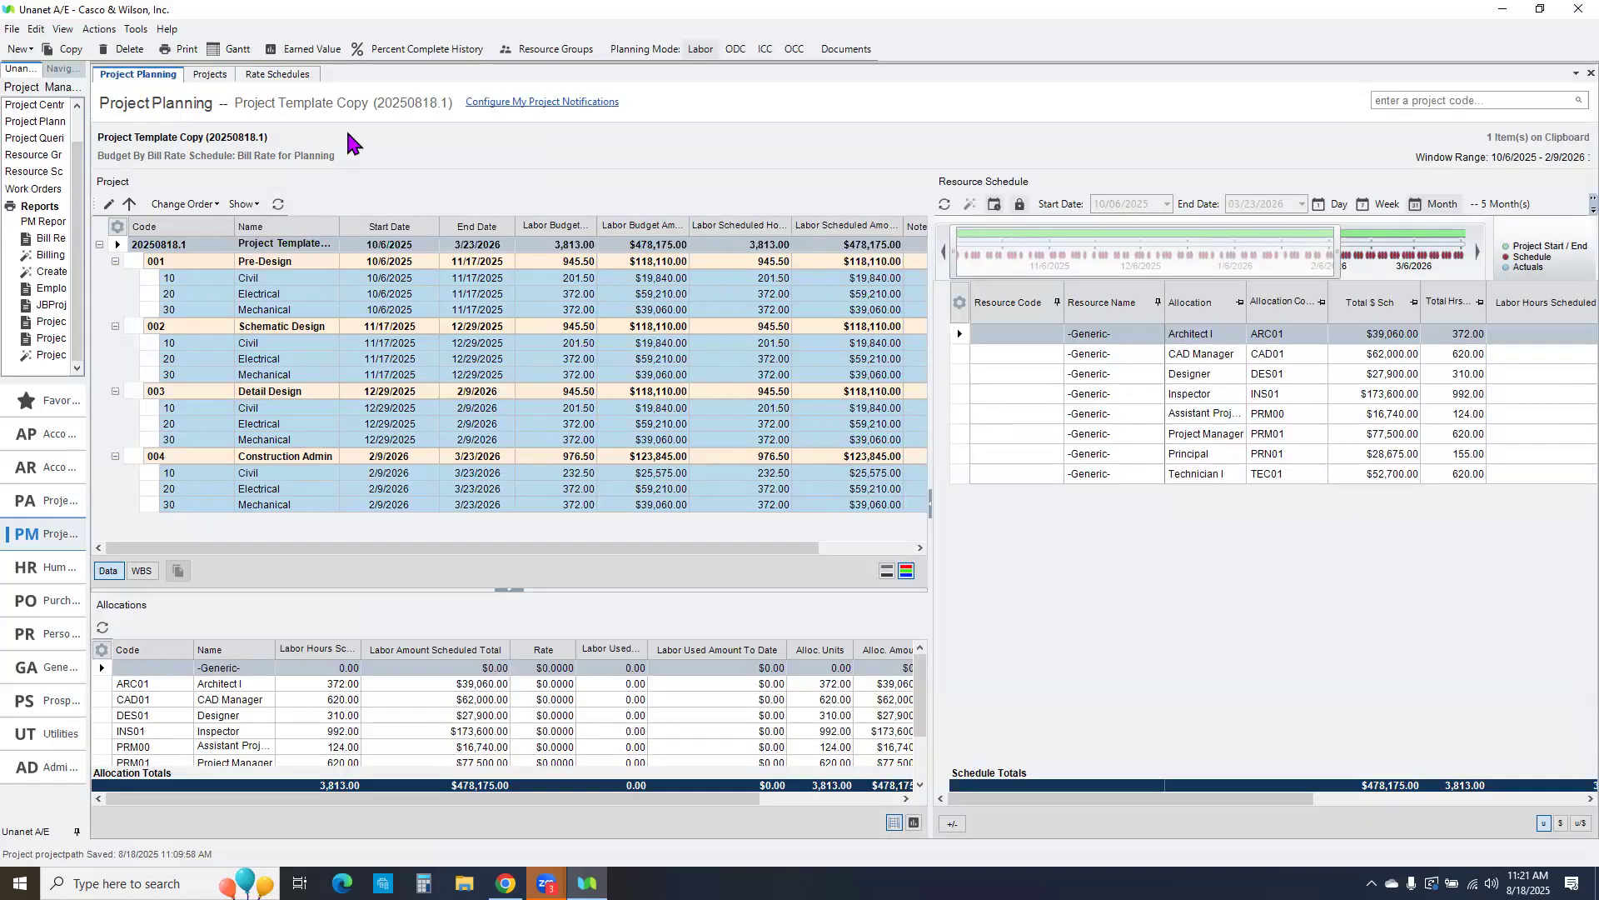
Step: Recalculate the project's rates for Allocations and Scheduled, and widen the resource schedule window to 10/6/2025 through 3/23/2026
left_click(130, 29)
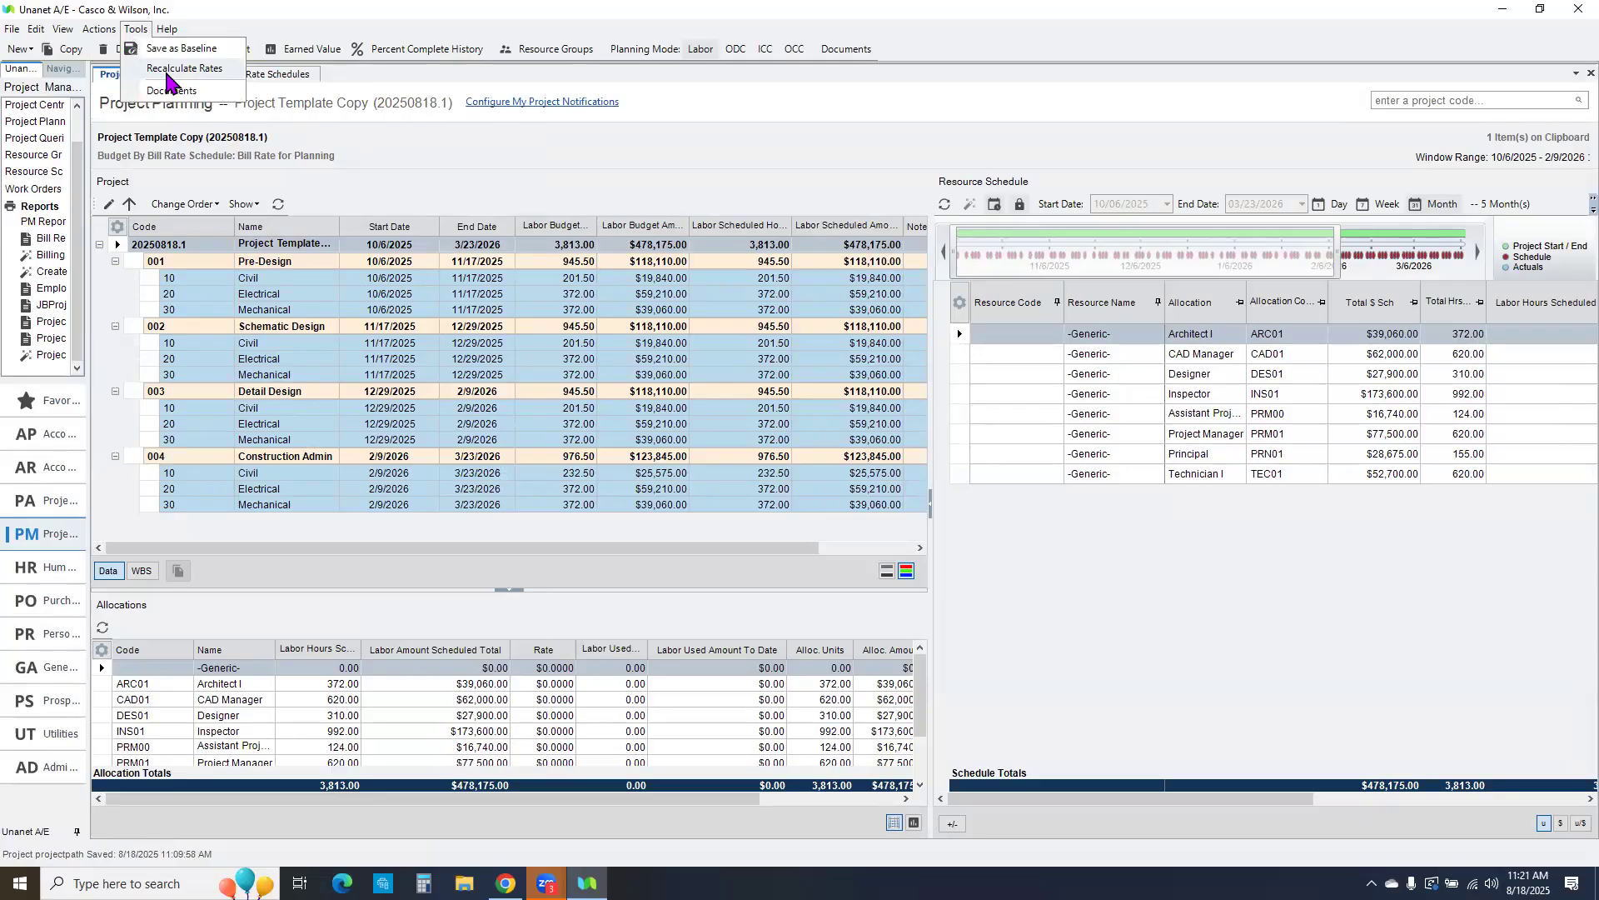
left_click(168, 73)
left_click(791, 429)
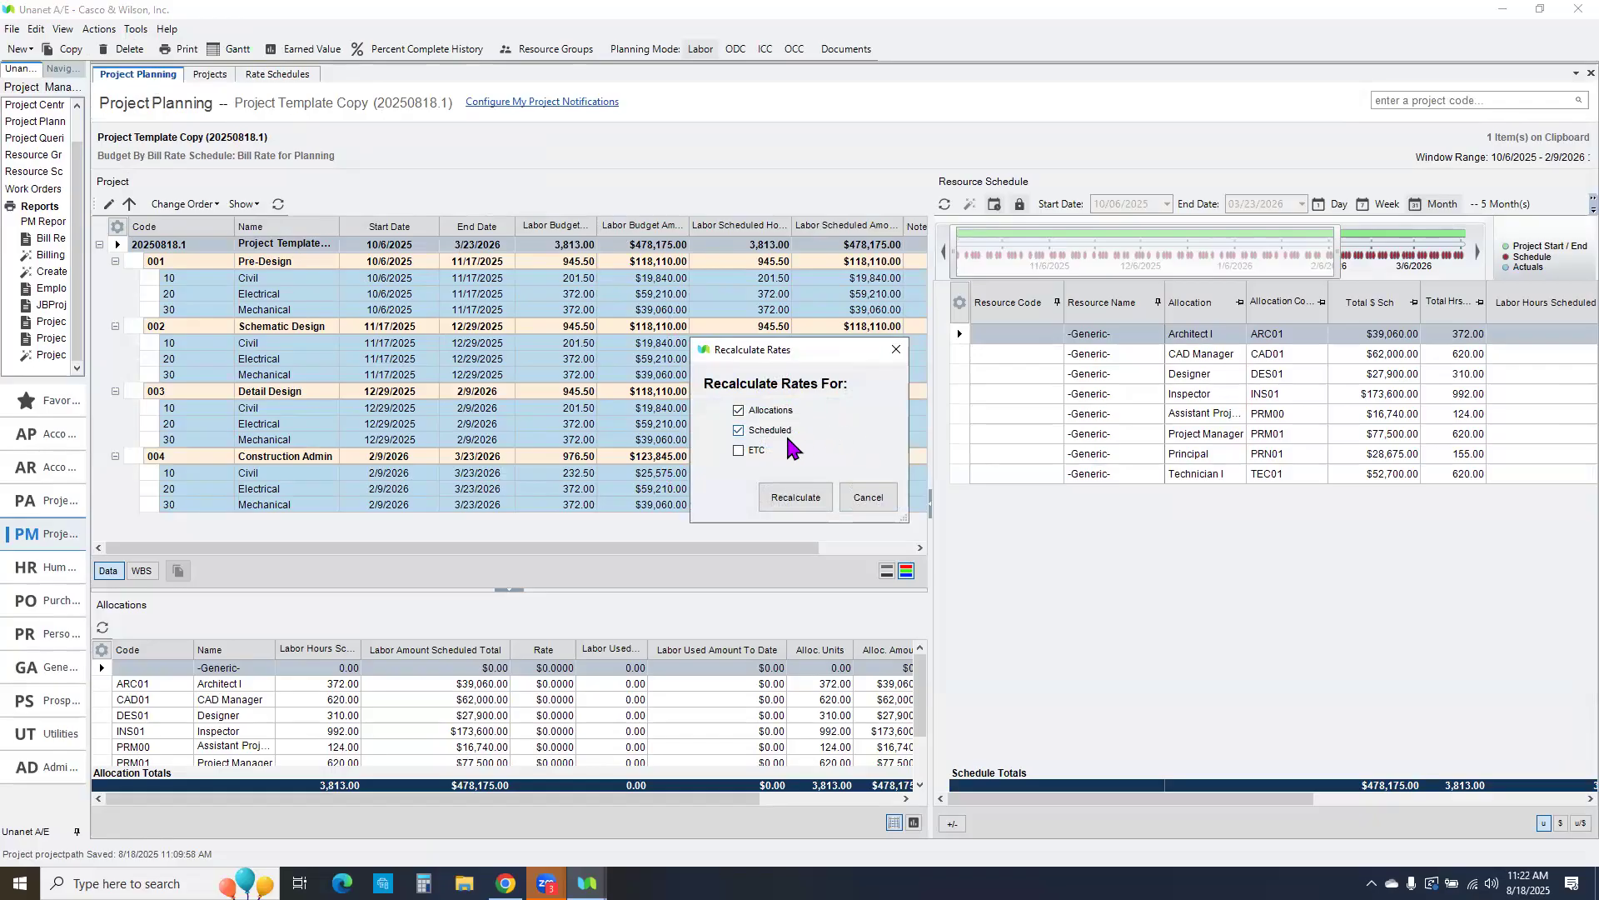
left_click(808, 500)
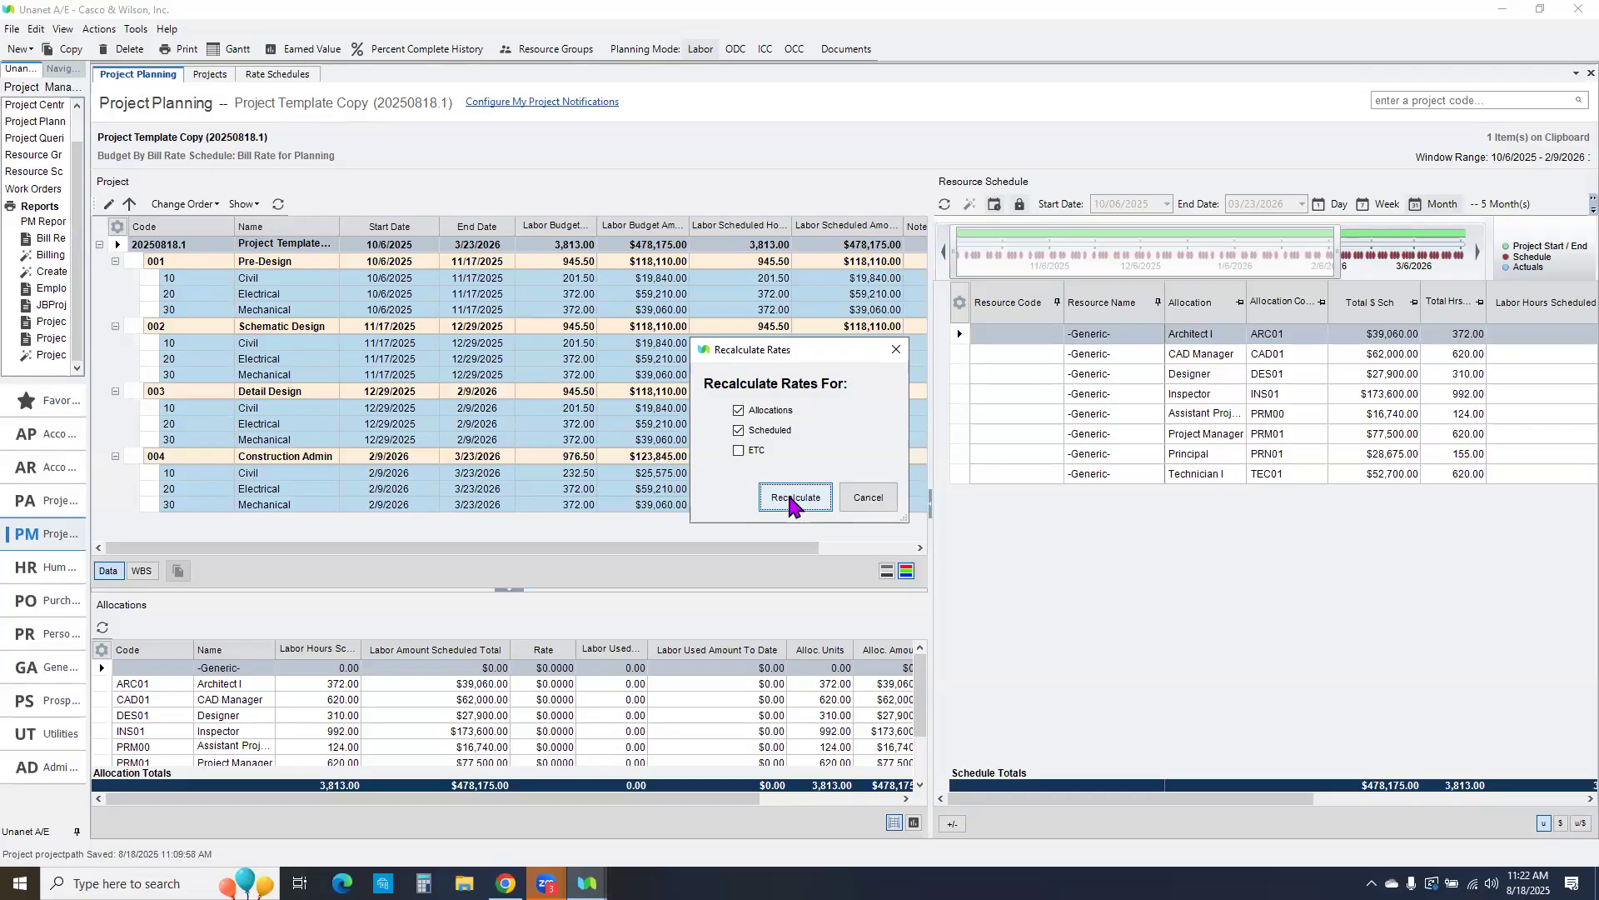
left_click(790, 498)
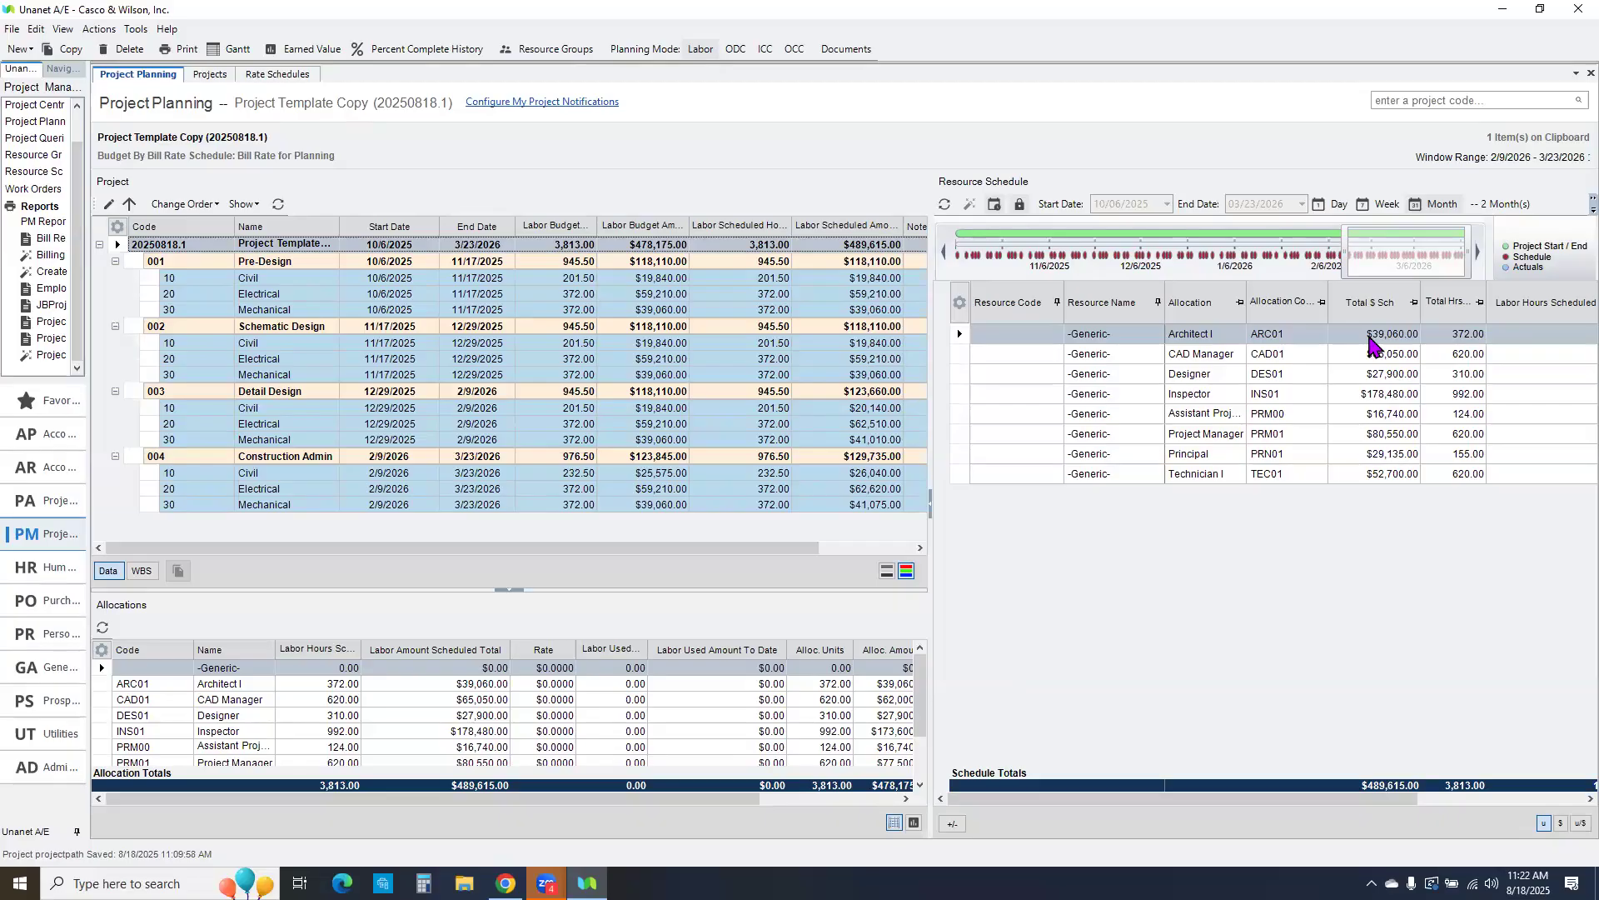
left_click_drag(1345, 271, 922, 286)
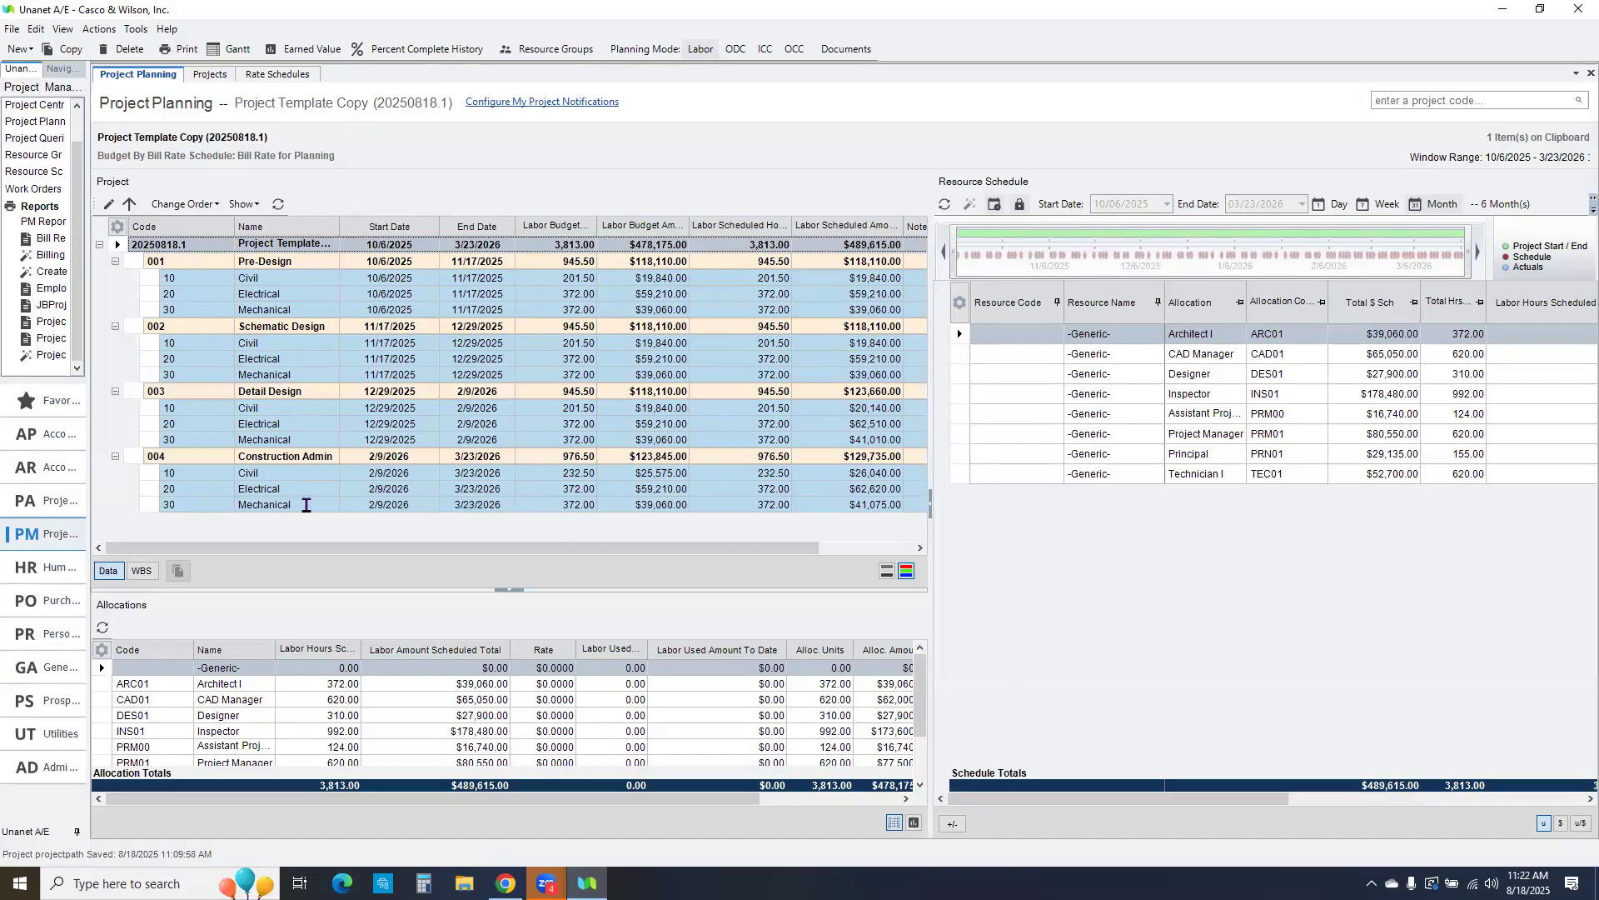
Step: Add a task with code 40 named Sample under the Construction Admin phase and return to the data view
left_click(138, 570)
scroll(225, 475, "down", 5)
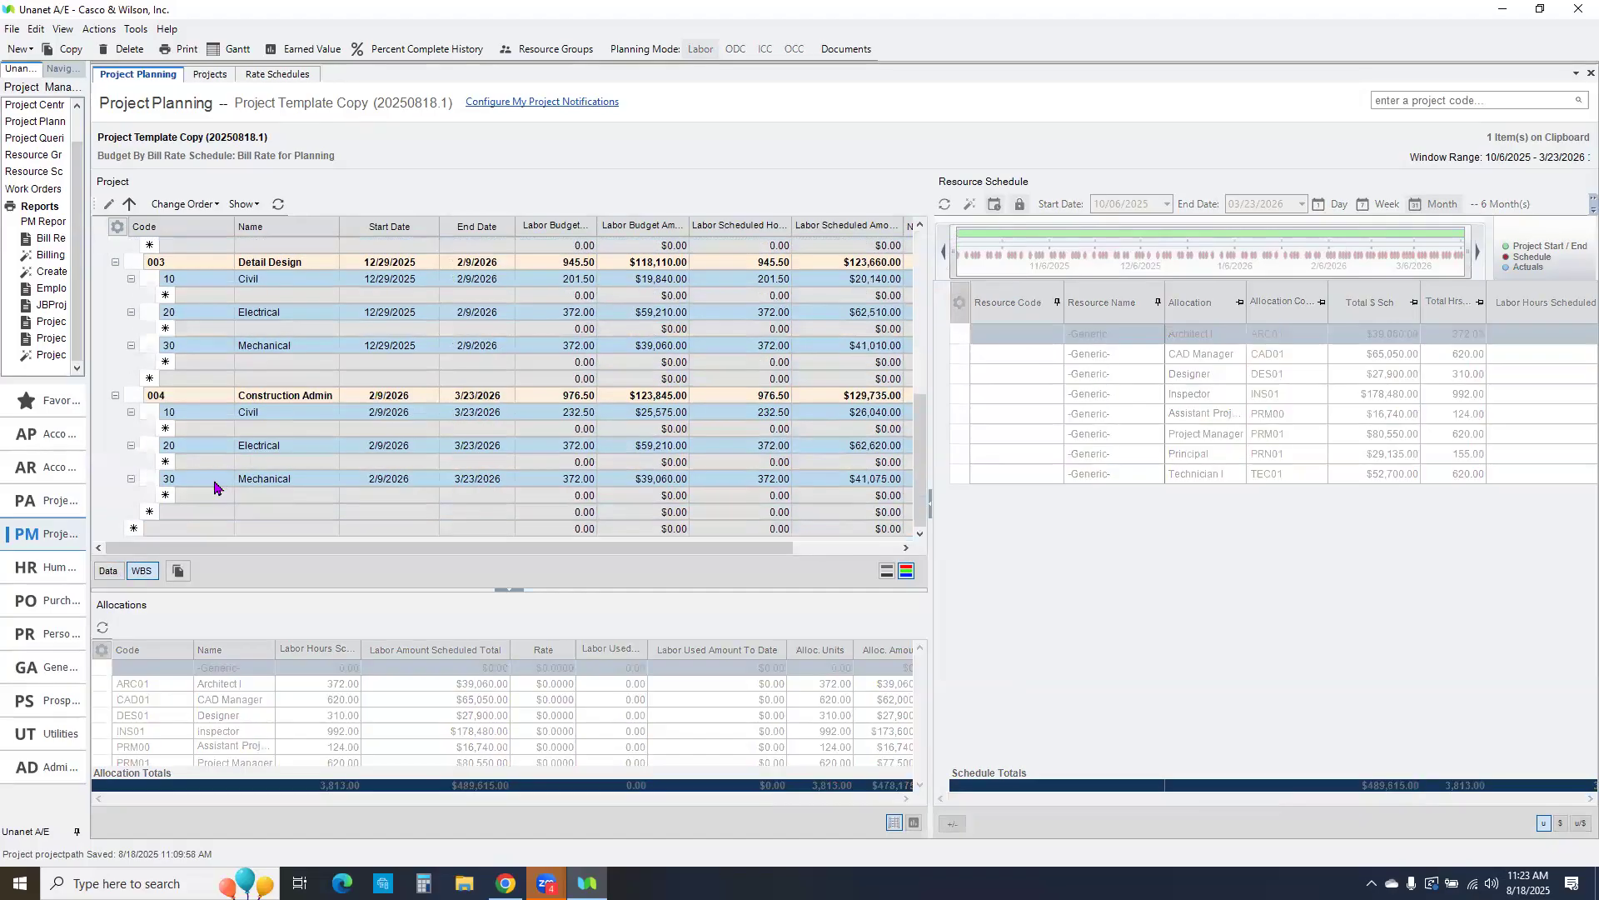
left_click(148, 510)
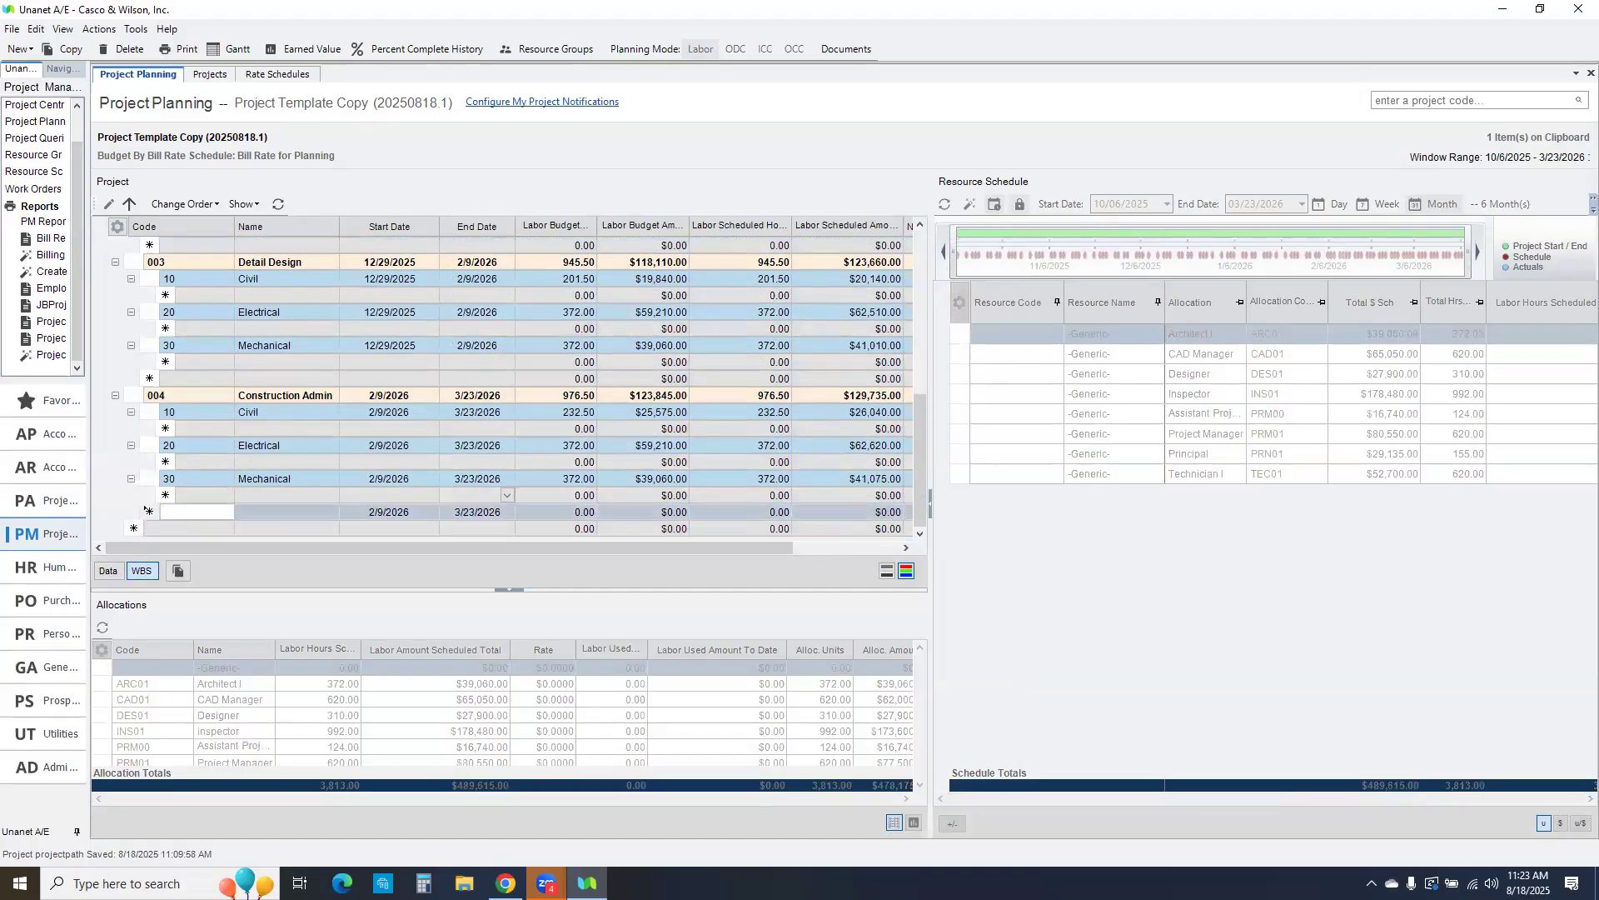
type("40")
key("Tab")
type("Sample")
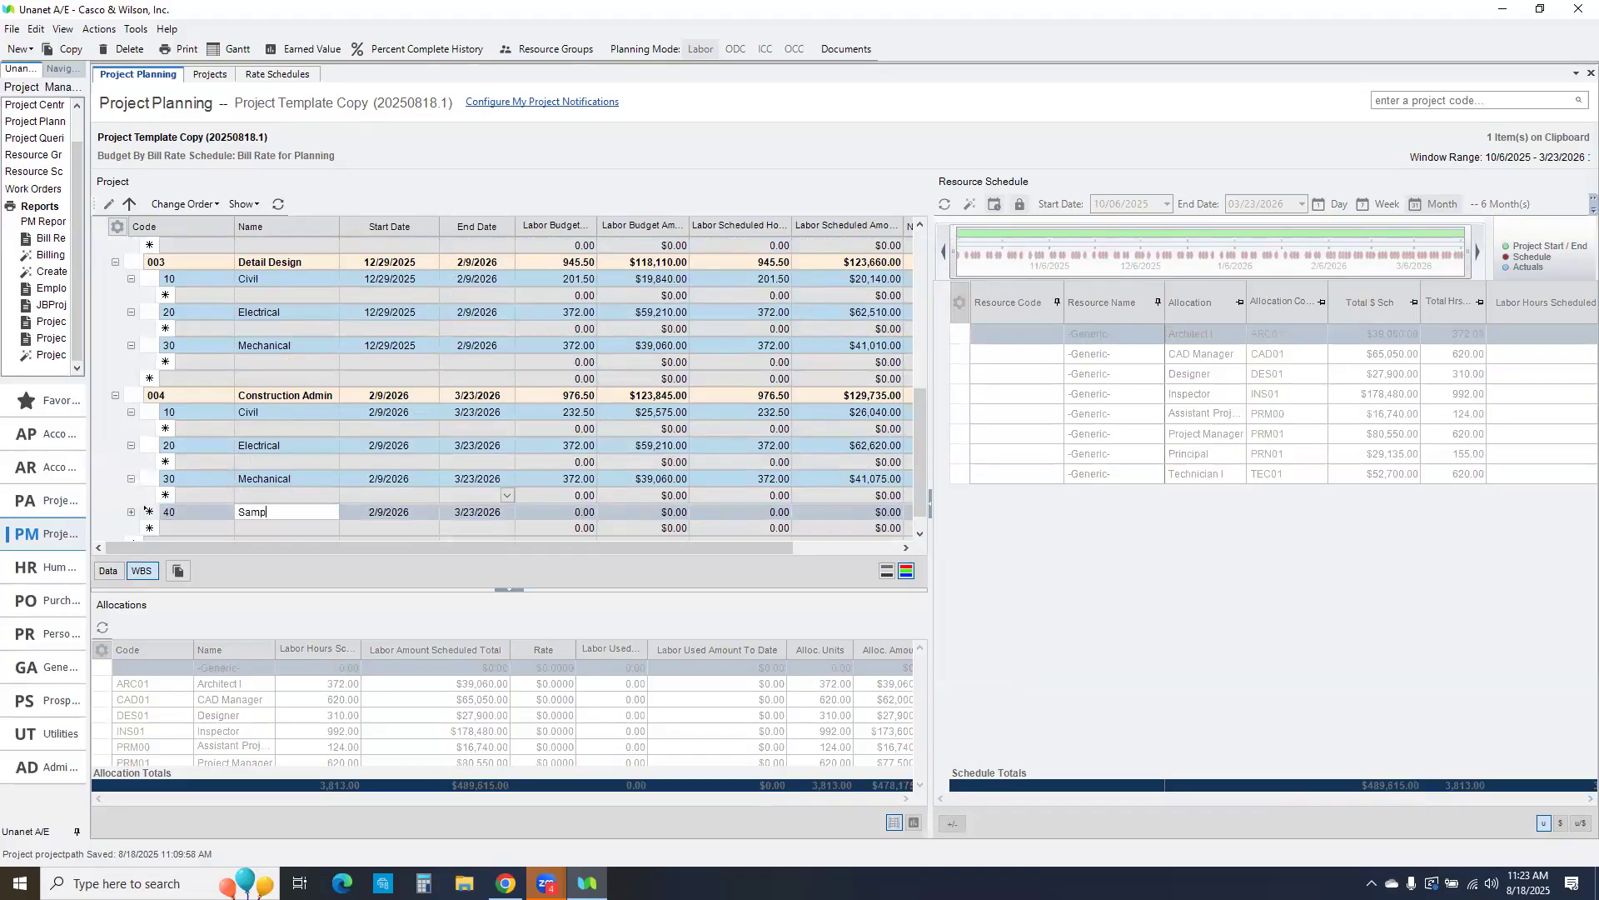
left_click(108, 570)
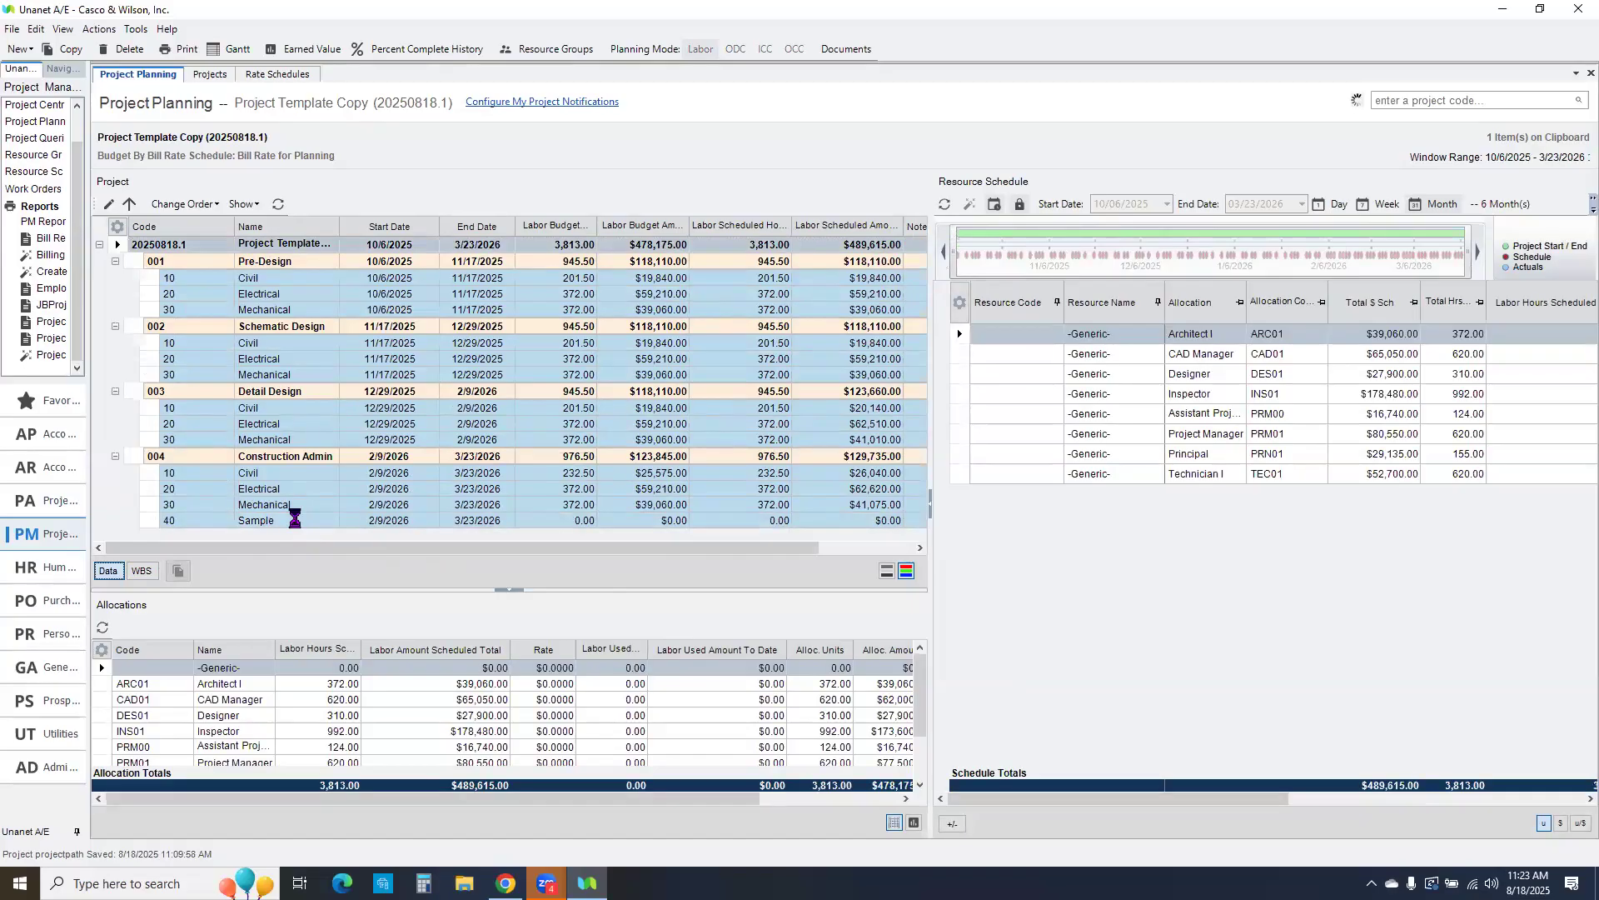
Step: Assign the BeachTower resource group with Auto Fill to the Construction Admin Sample task, and refresh its resource schedule to load the members
left_click(295, 519)
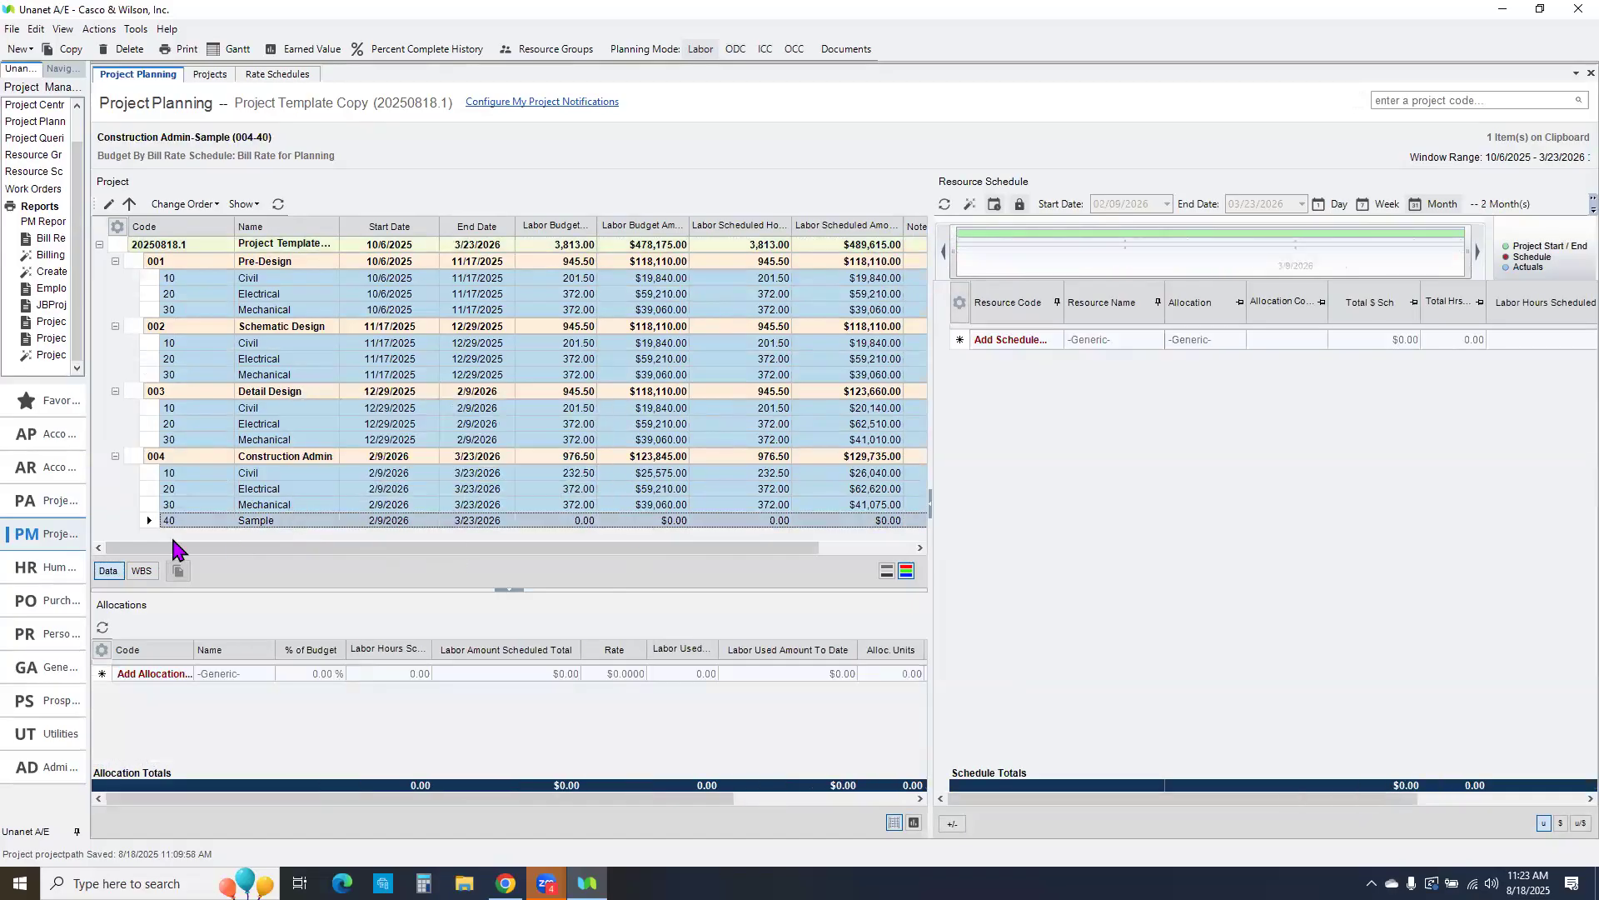
left_click(528, 54)
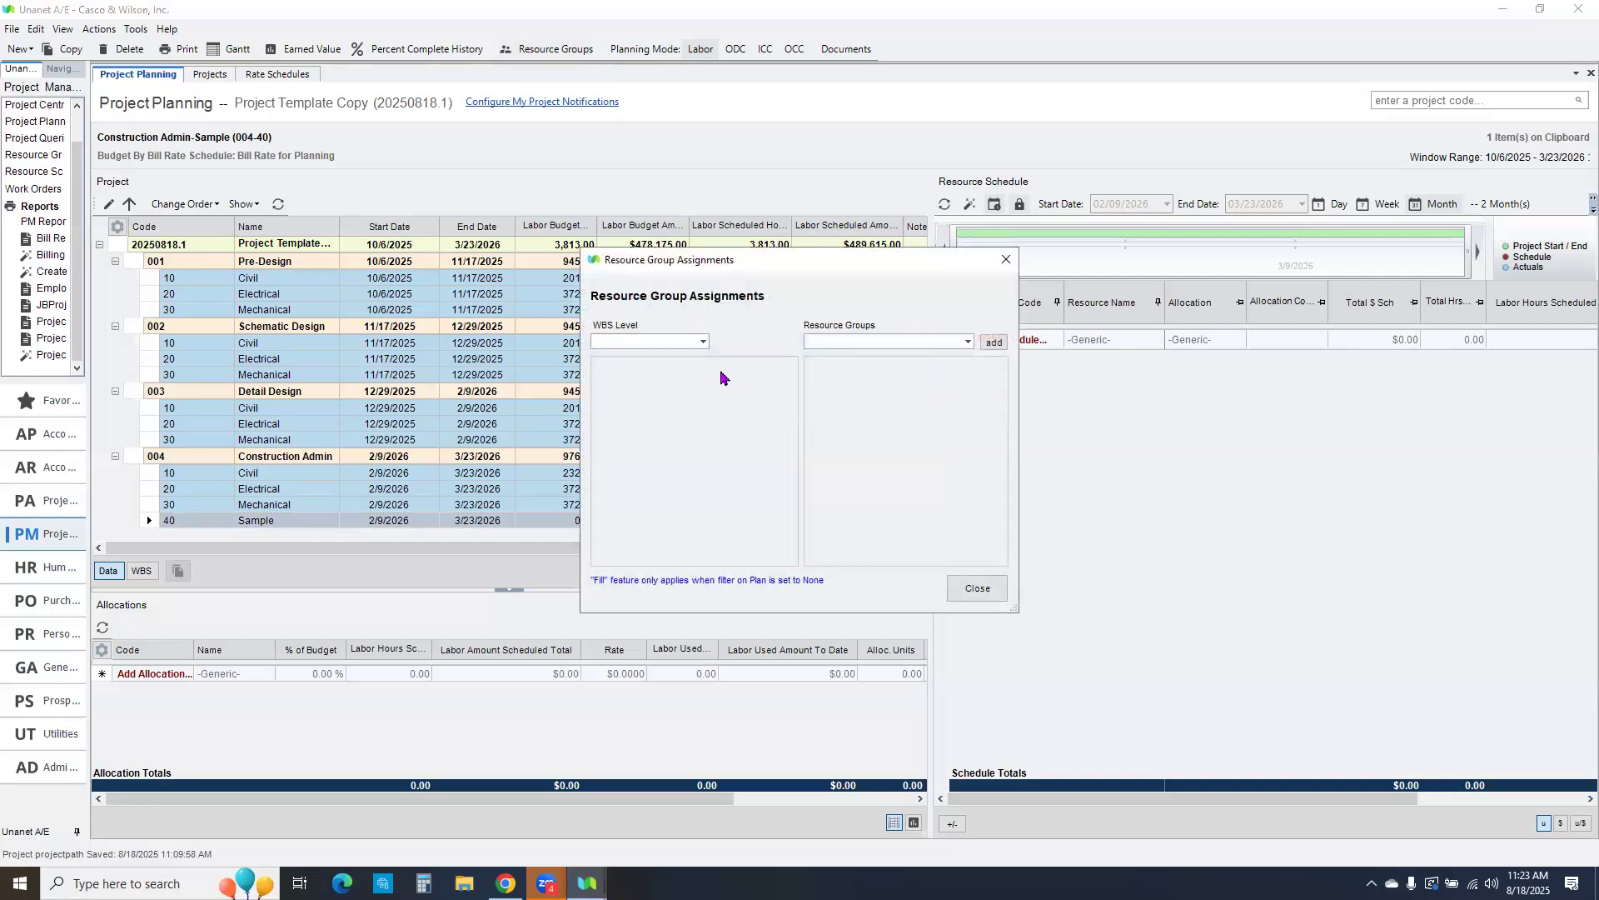
left_click(704, 342)
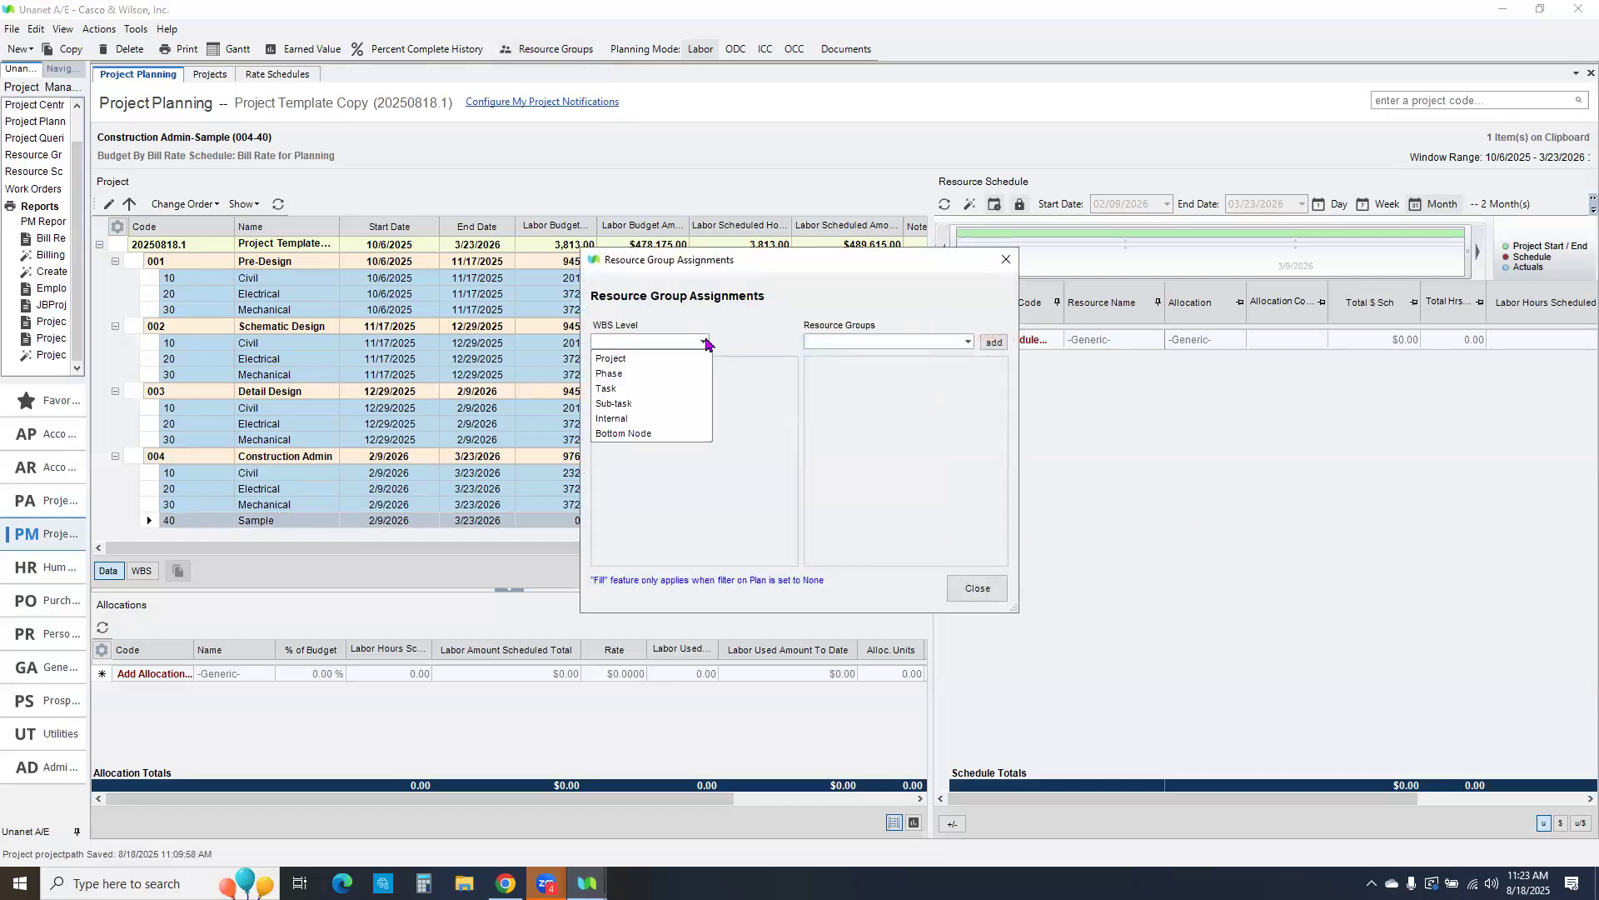
left_click(688, 389)
scroll(747, 503, "down", 2)
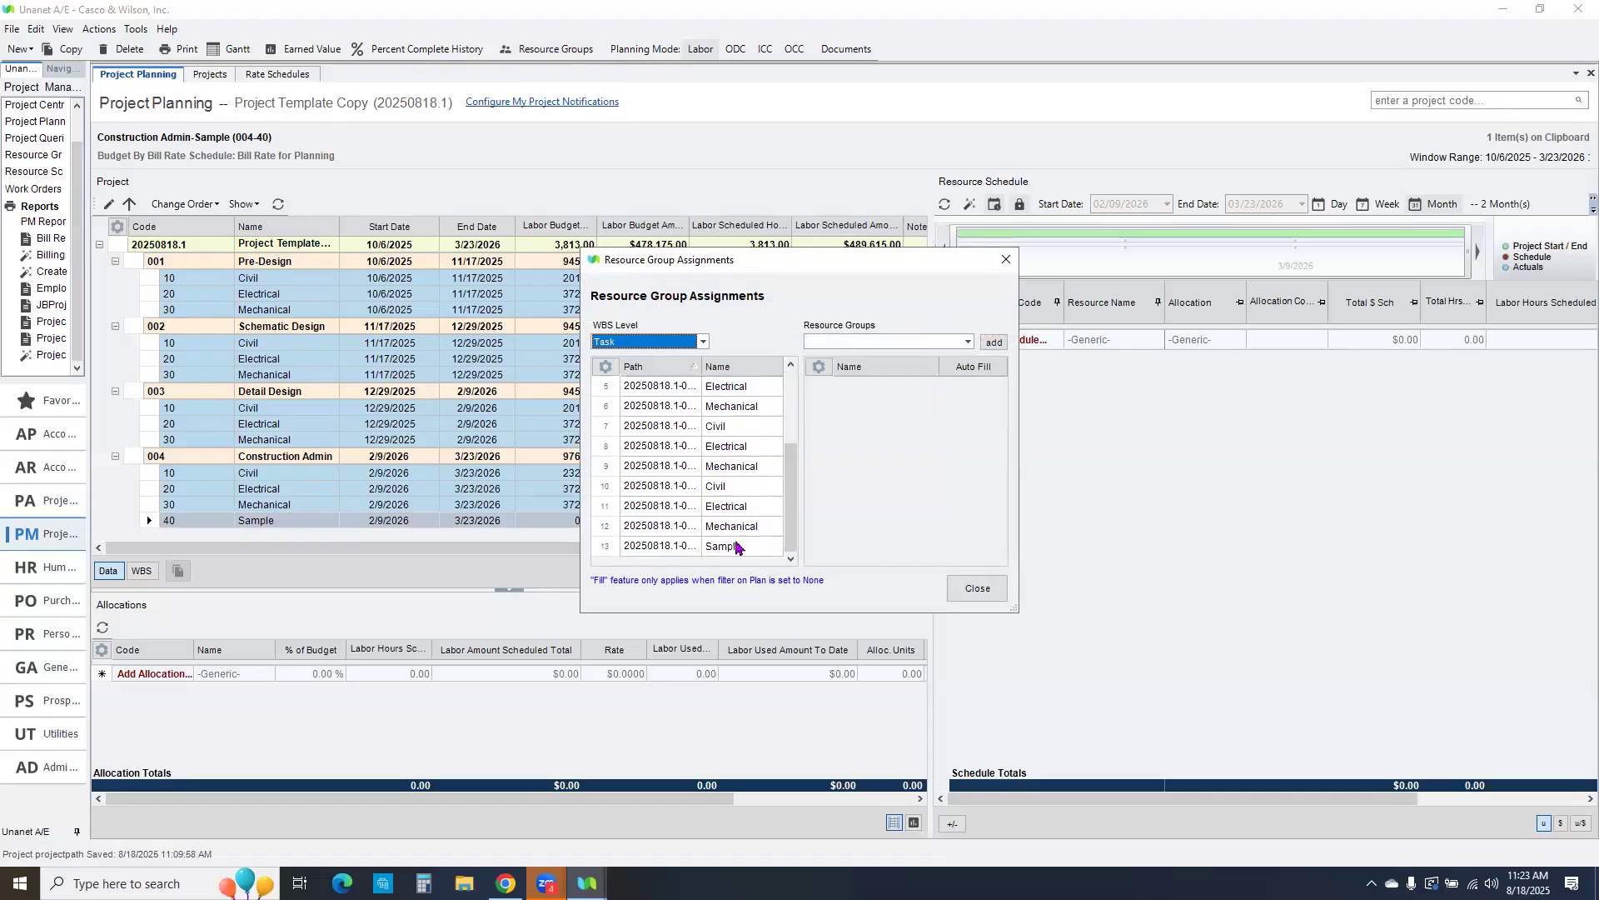
left_click(740, 546)
left_click(968, 341)
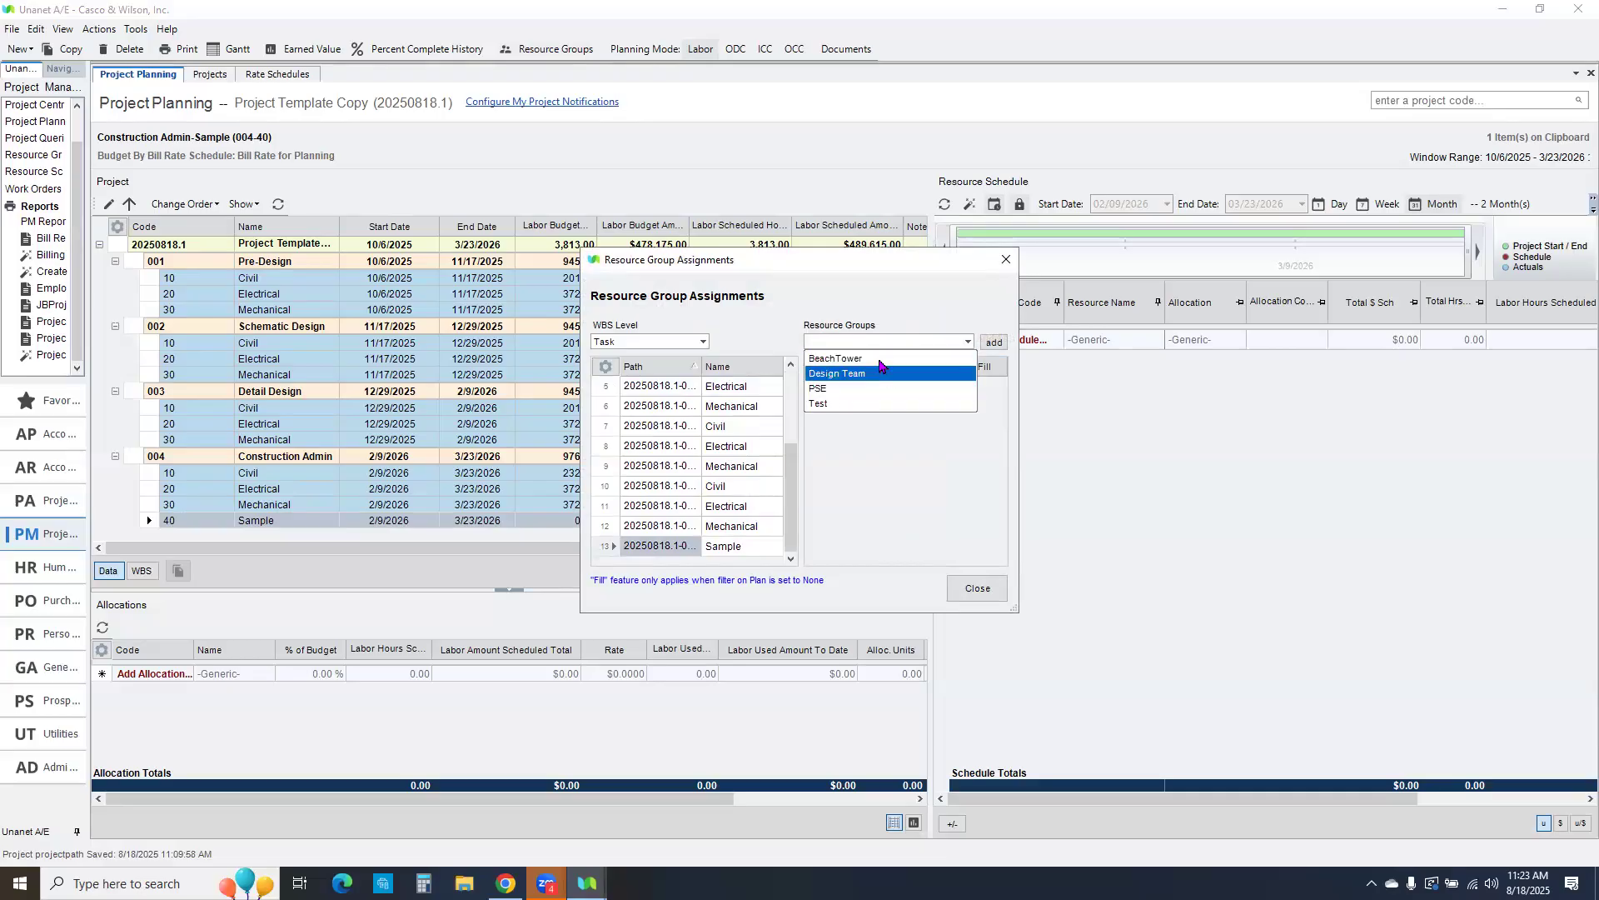
left_click(904, 359)
left_click(993, 343)
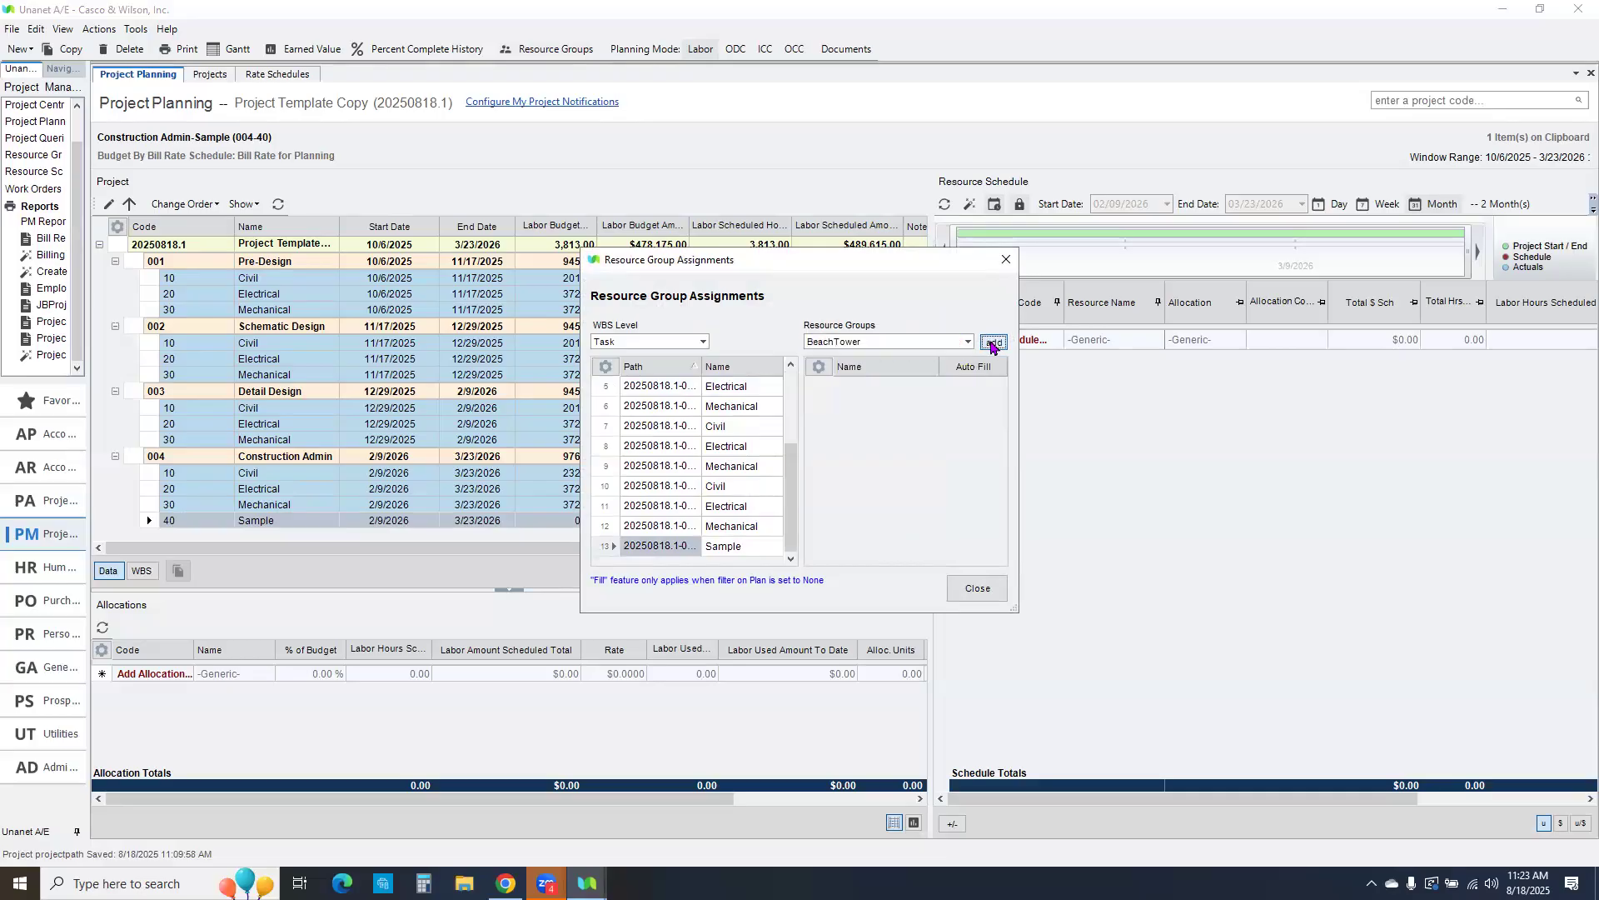
left_click(972, 386)
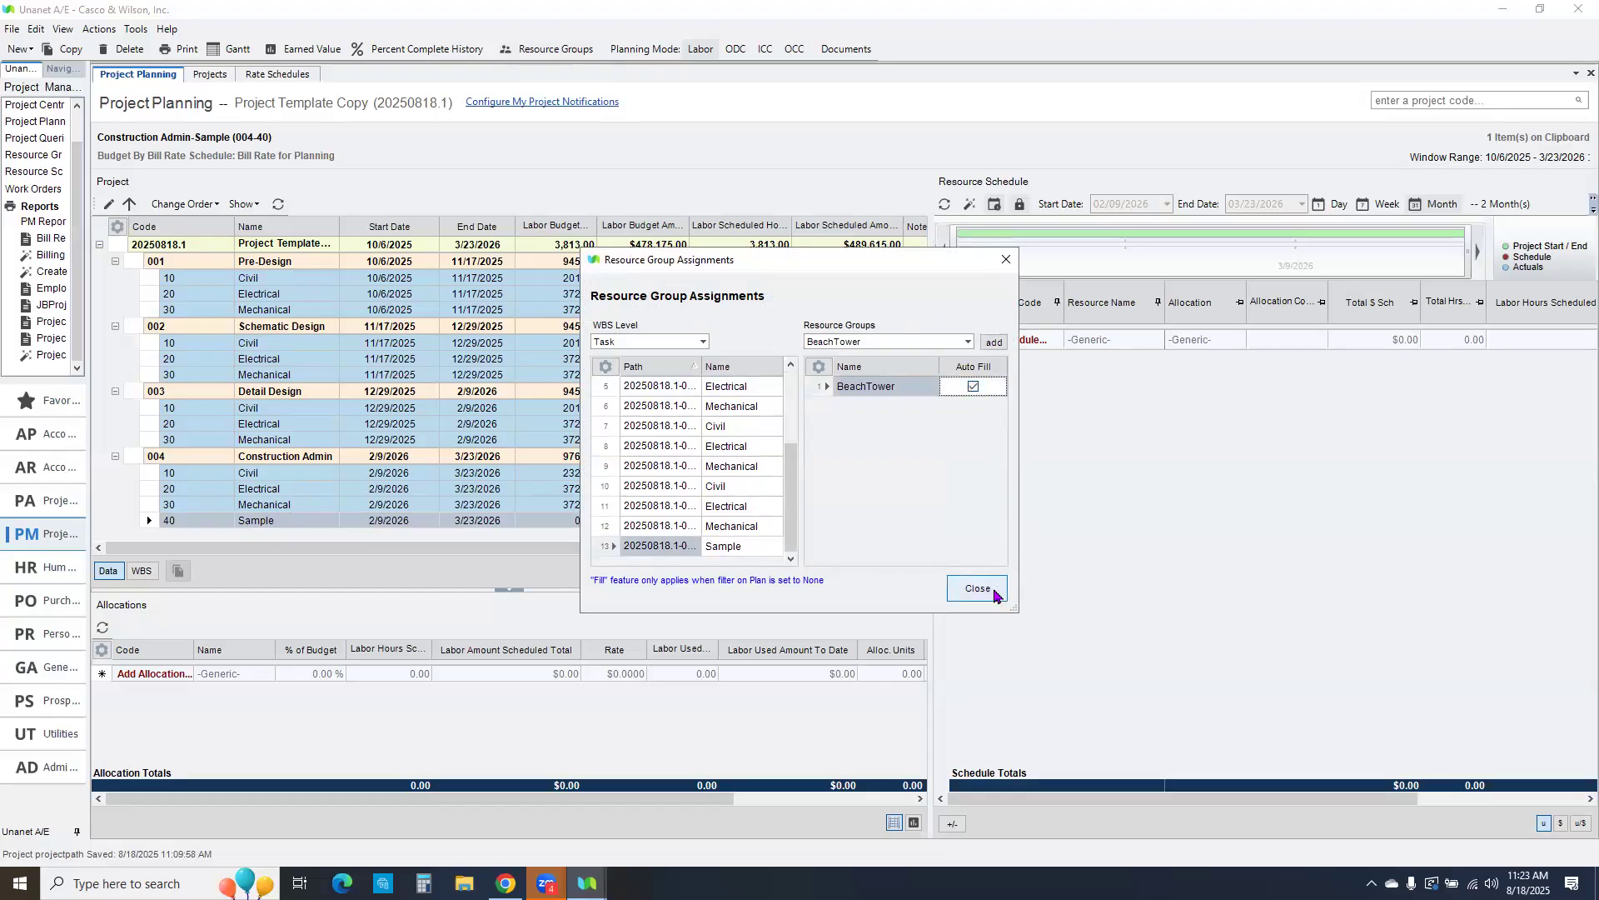
left_click(979, 589)
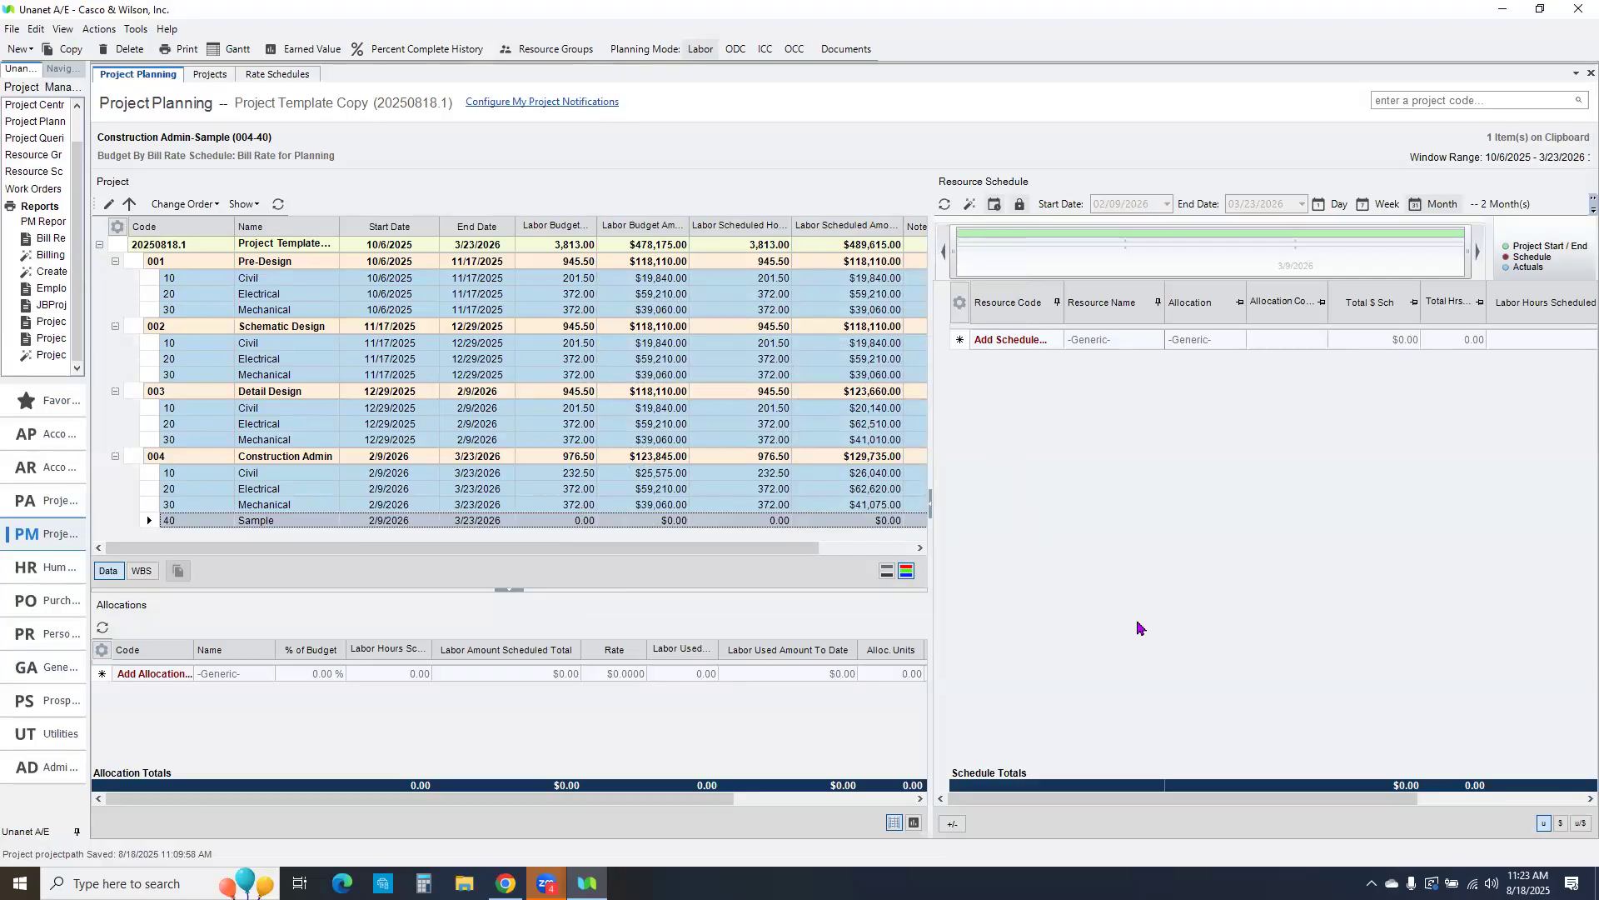
left_click(944, 203)
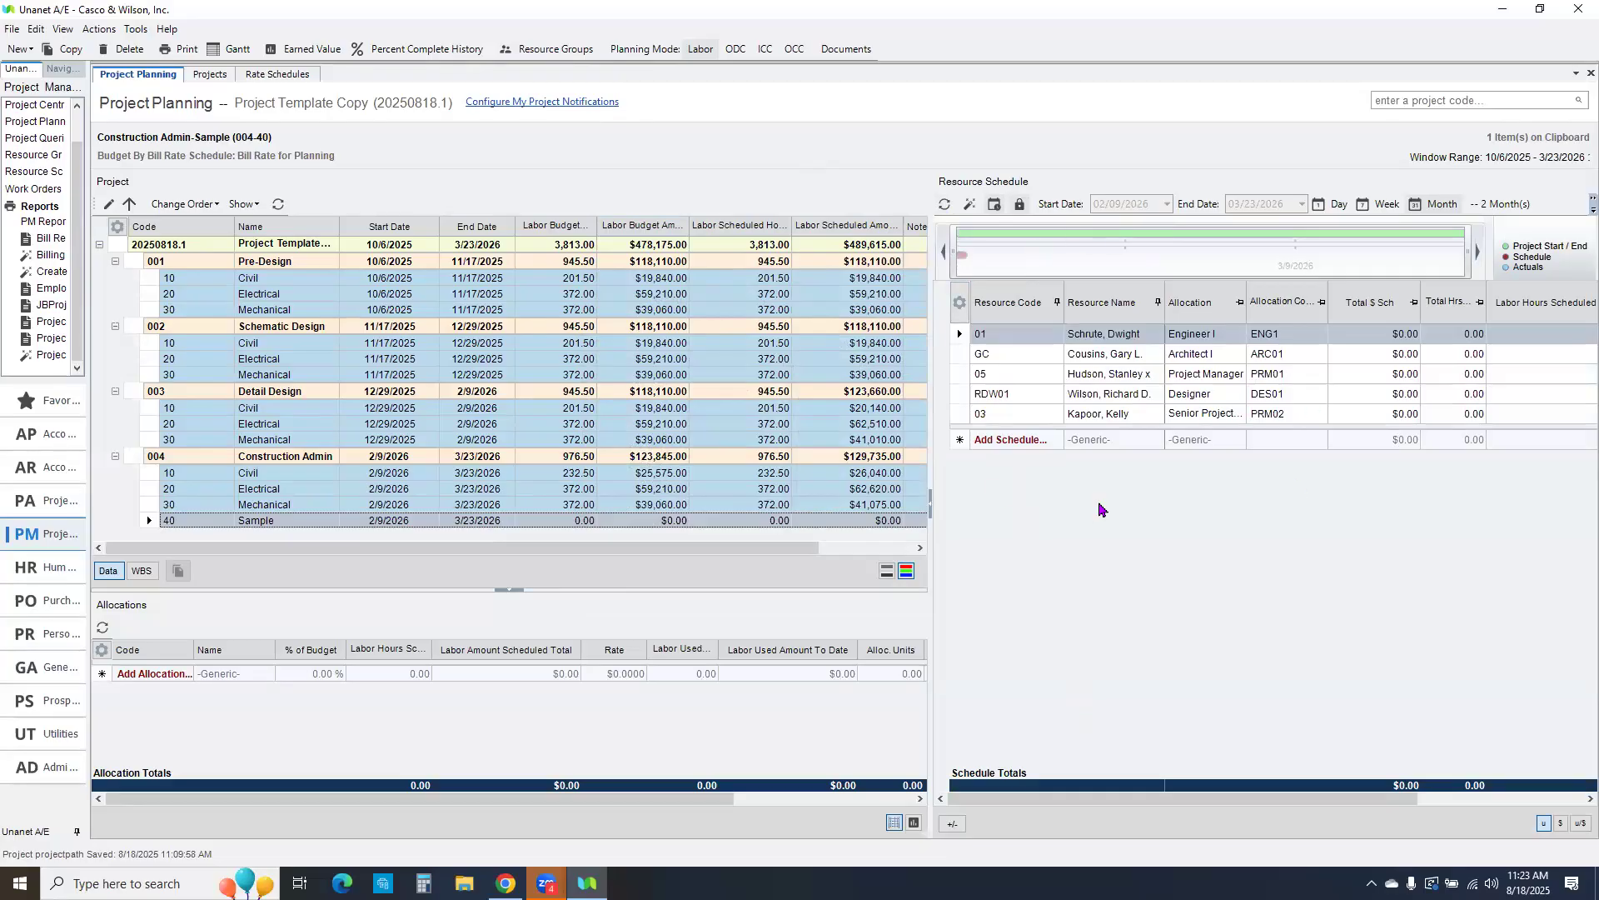
left_click_drag(1160, 799, 1499, 796)
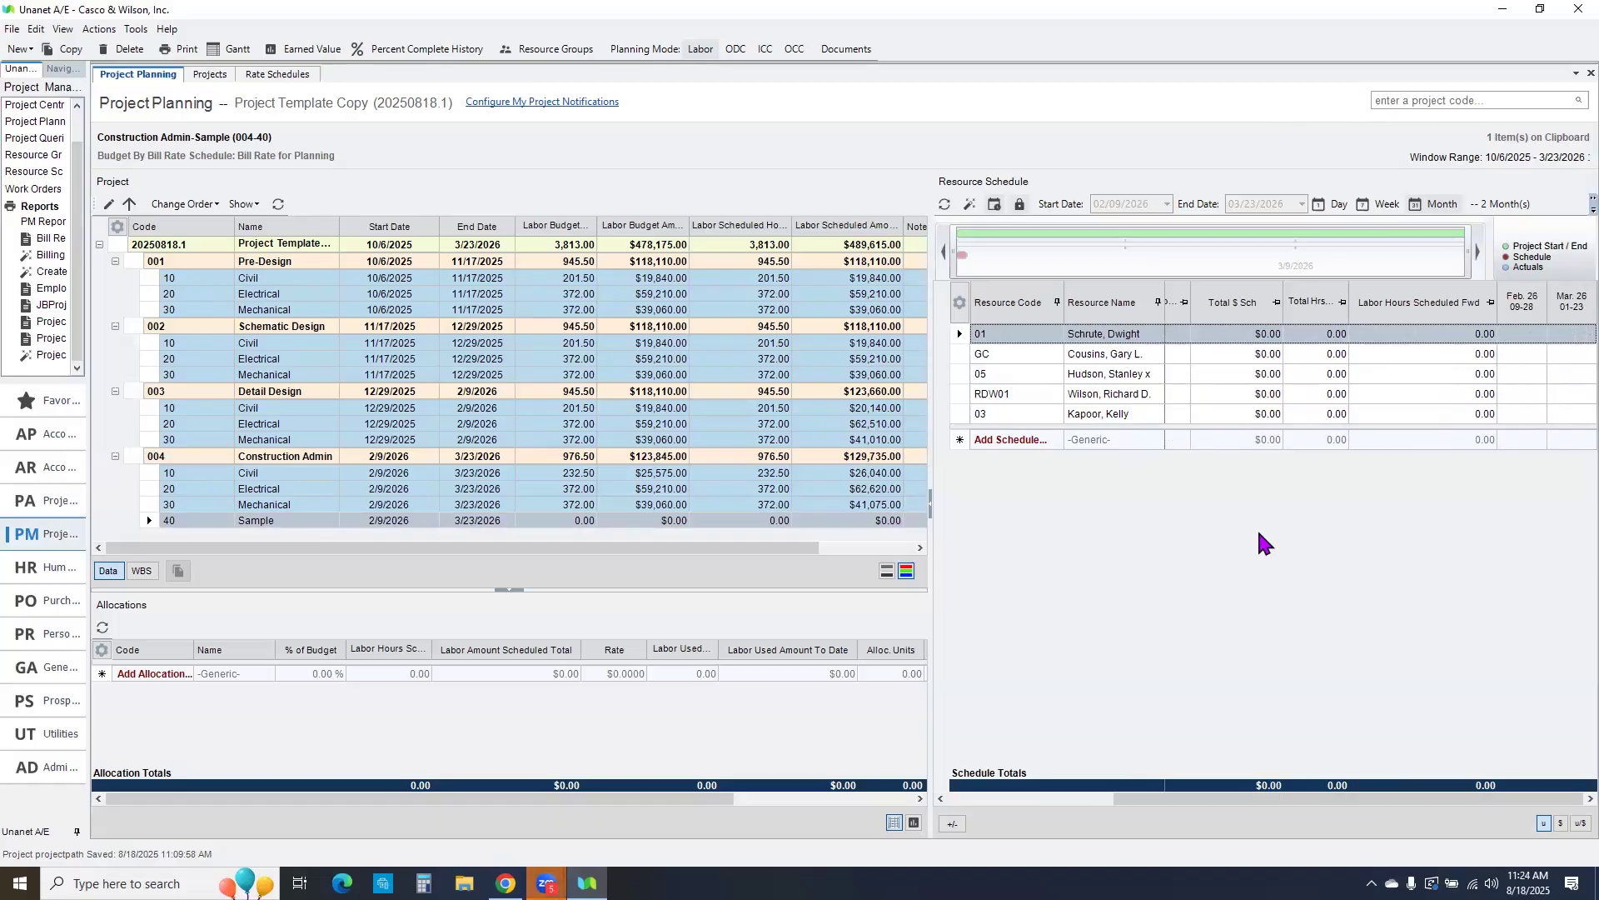
Step: In the project's Gantt chart, set the Pre-Design Mechanical task's start date to 10/20/2025 and save the schedule
left_click(369, 389)
left_click(230, 48)
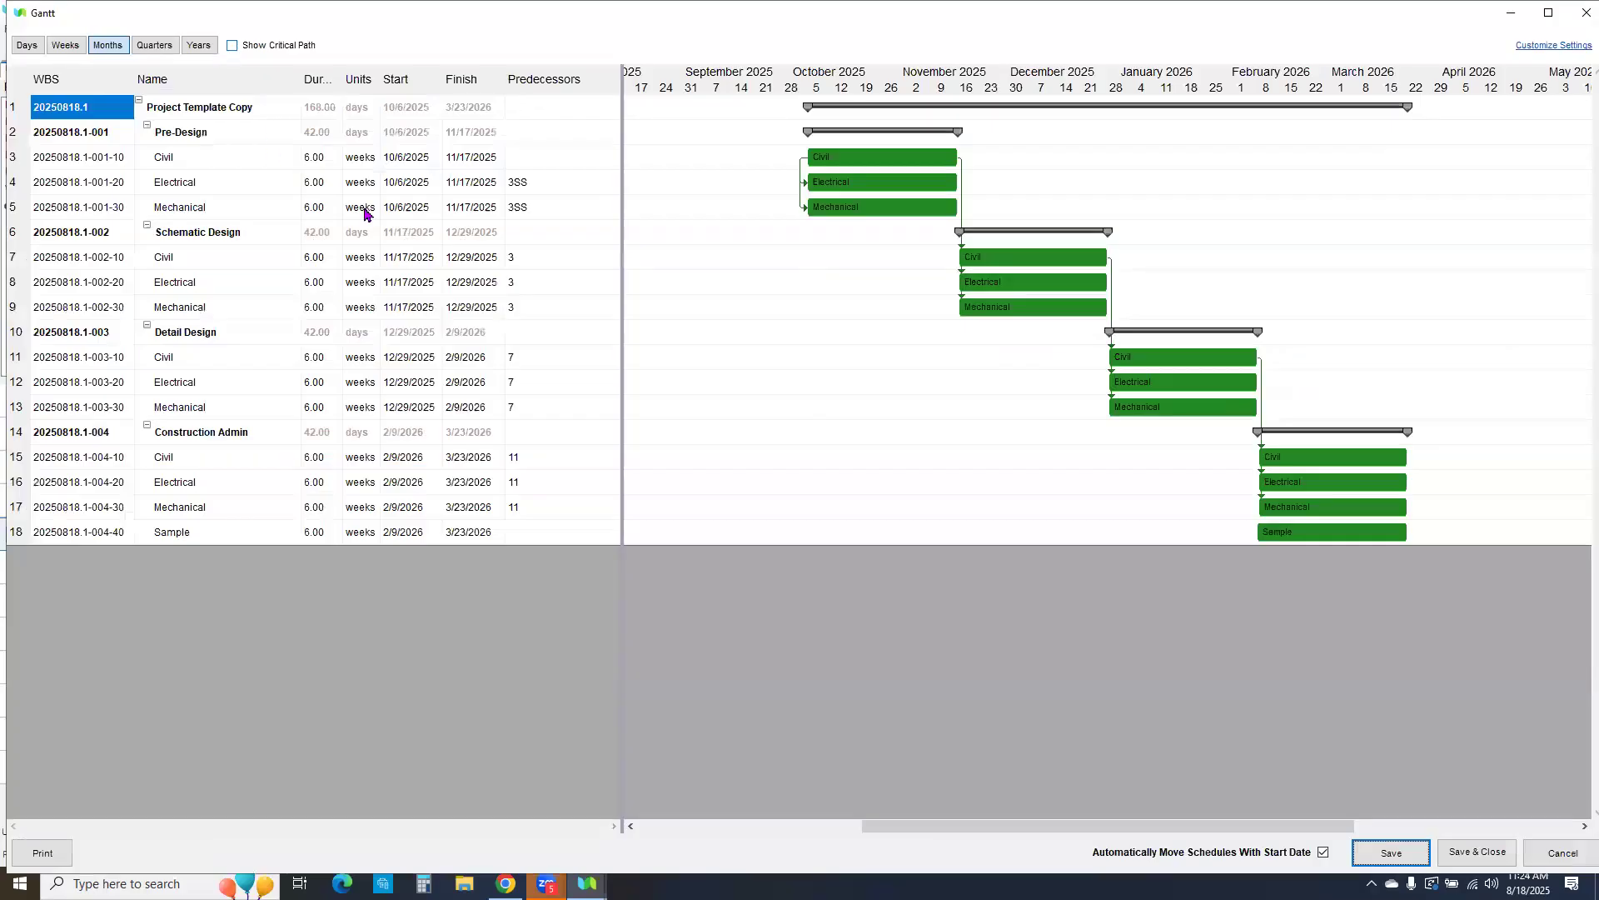
mouse_move(1003, 300)
left_click(409, 166)
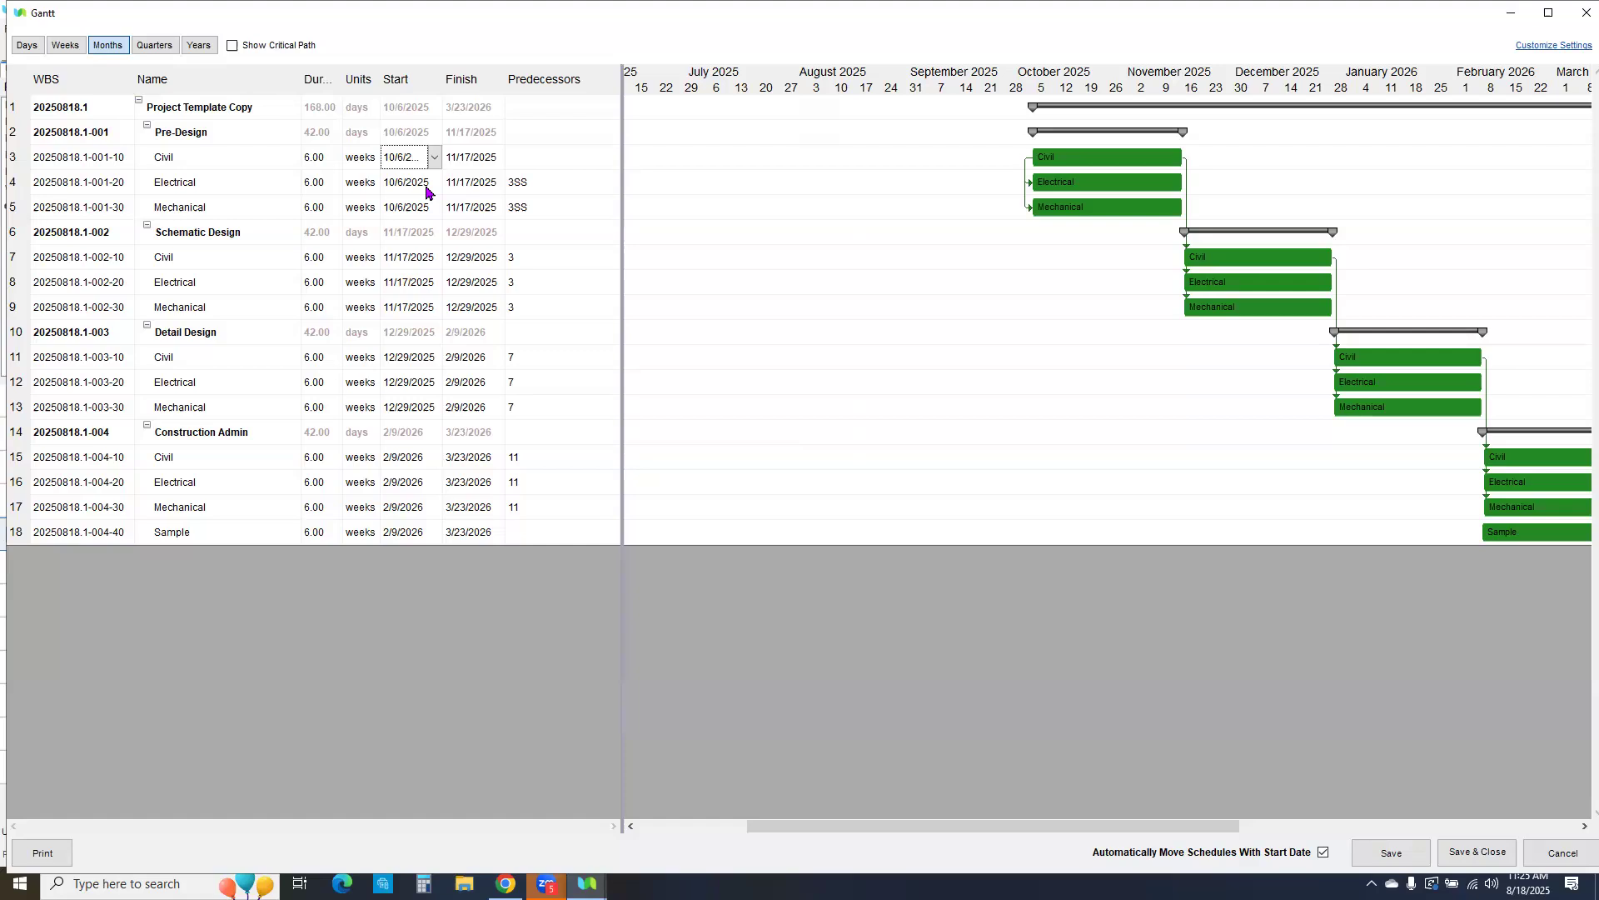
left_click(432, 206)
left_click(436, 204)
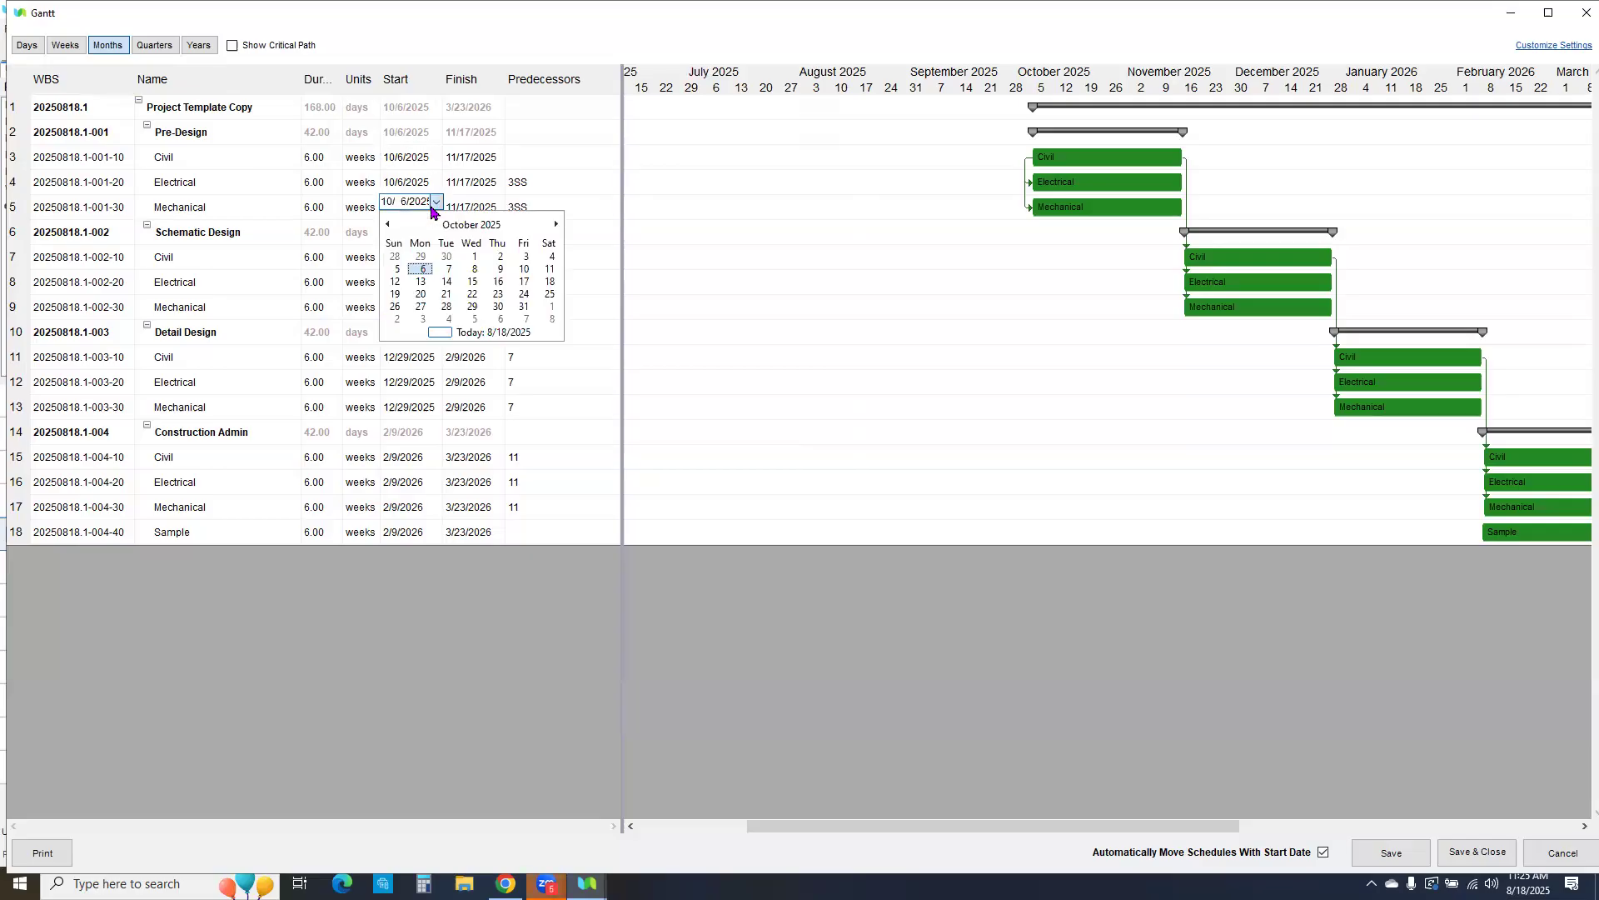
left_click(421, 295)
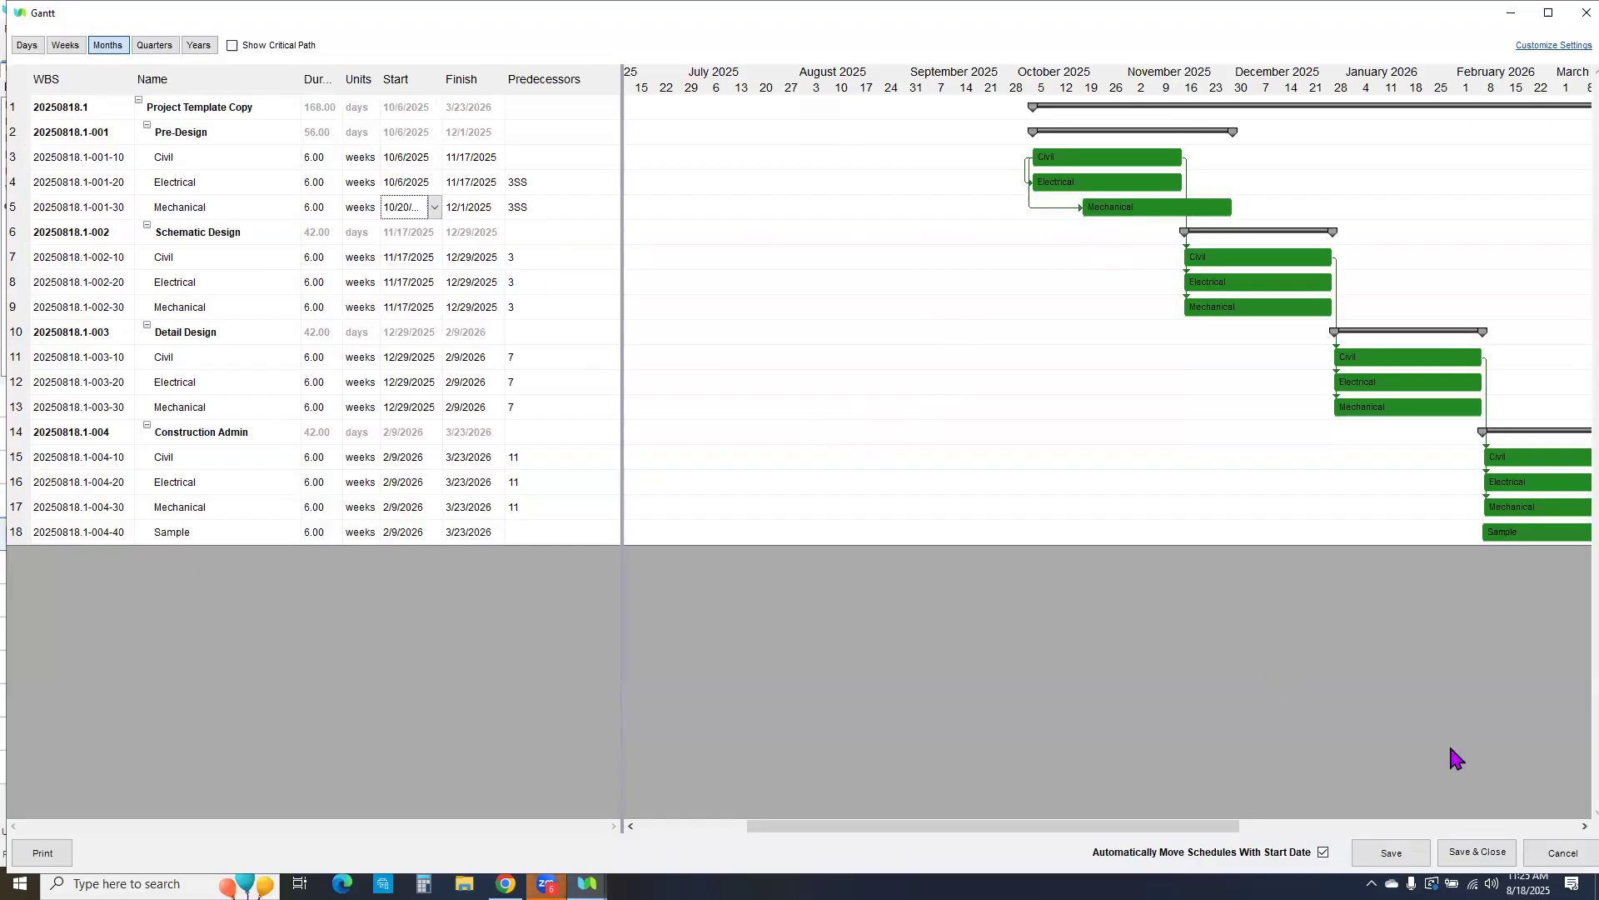
left_click(1491, 853)
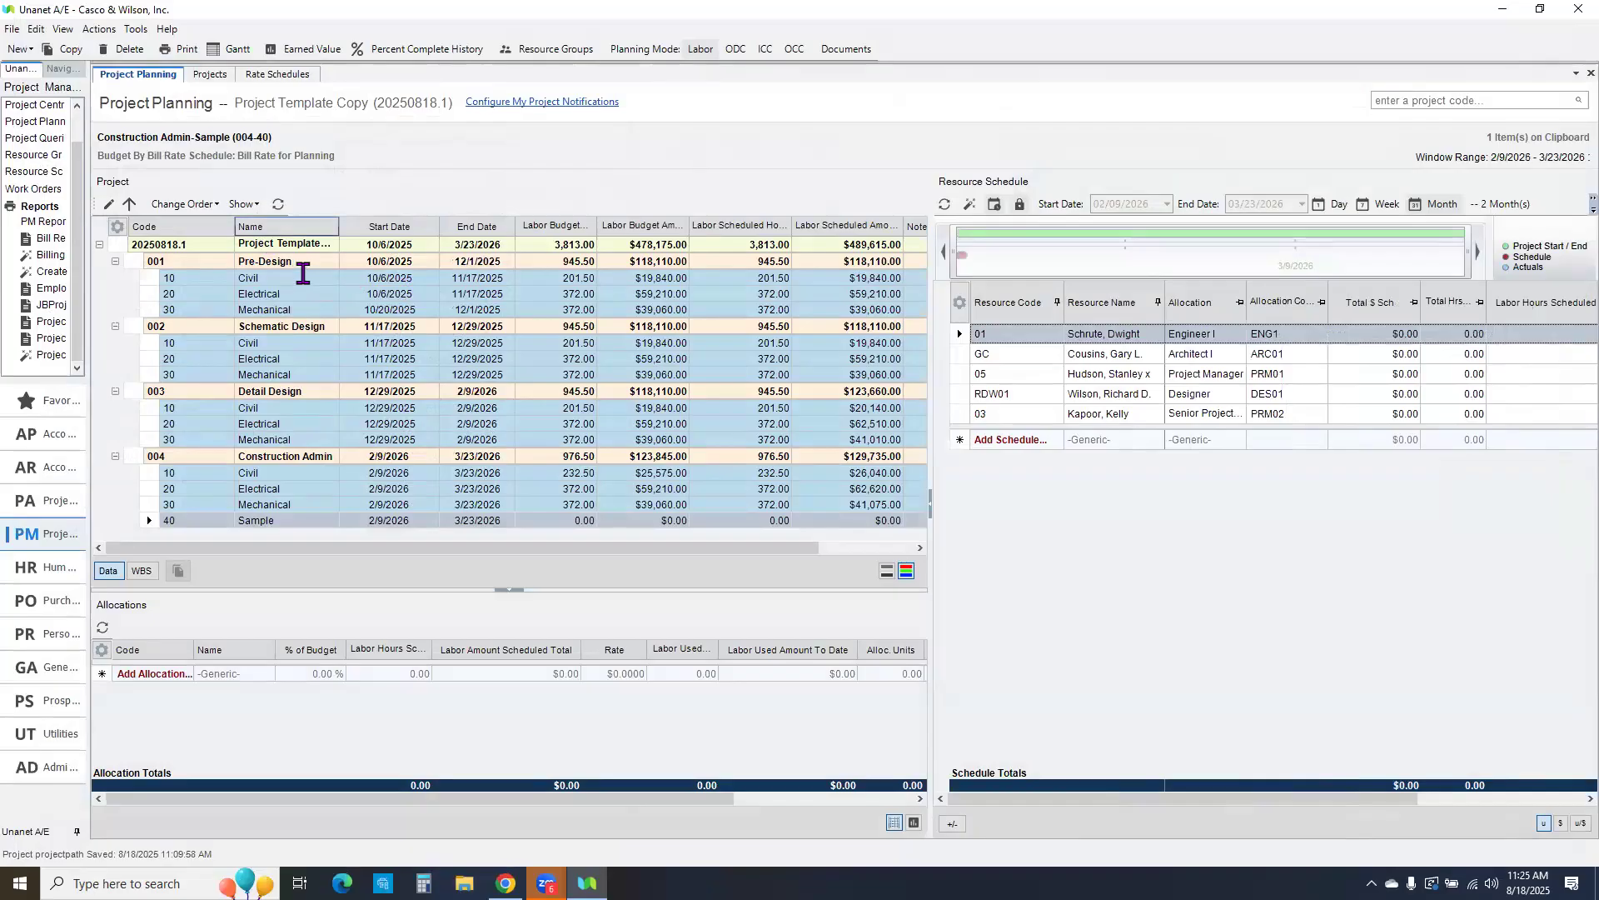
Step: Examine the Pre-Design Mechanical task's allocations and how its scheduled hours are spread across the months
left_click(391, 311)
left_click(268, 310)
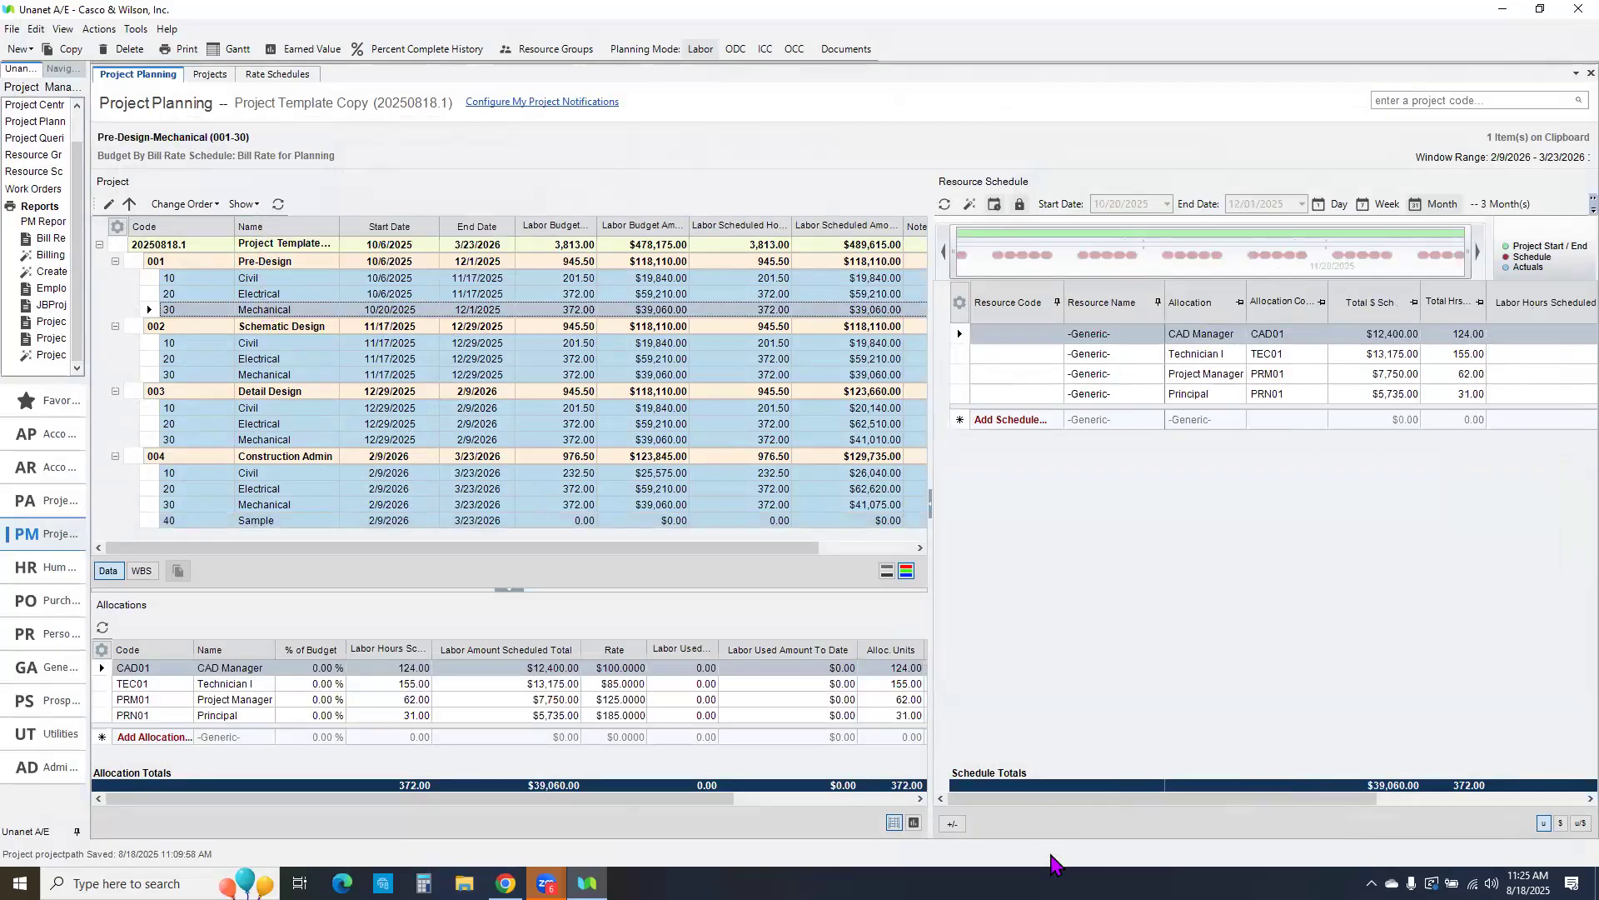
left_click_drag(1064, 799, 1395, 766)
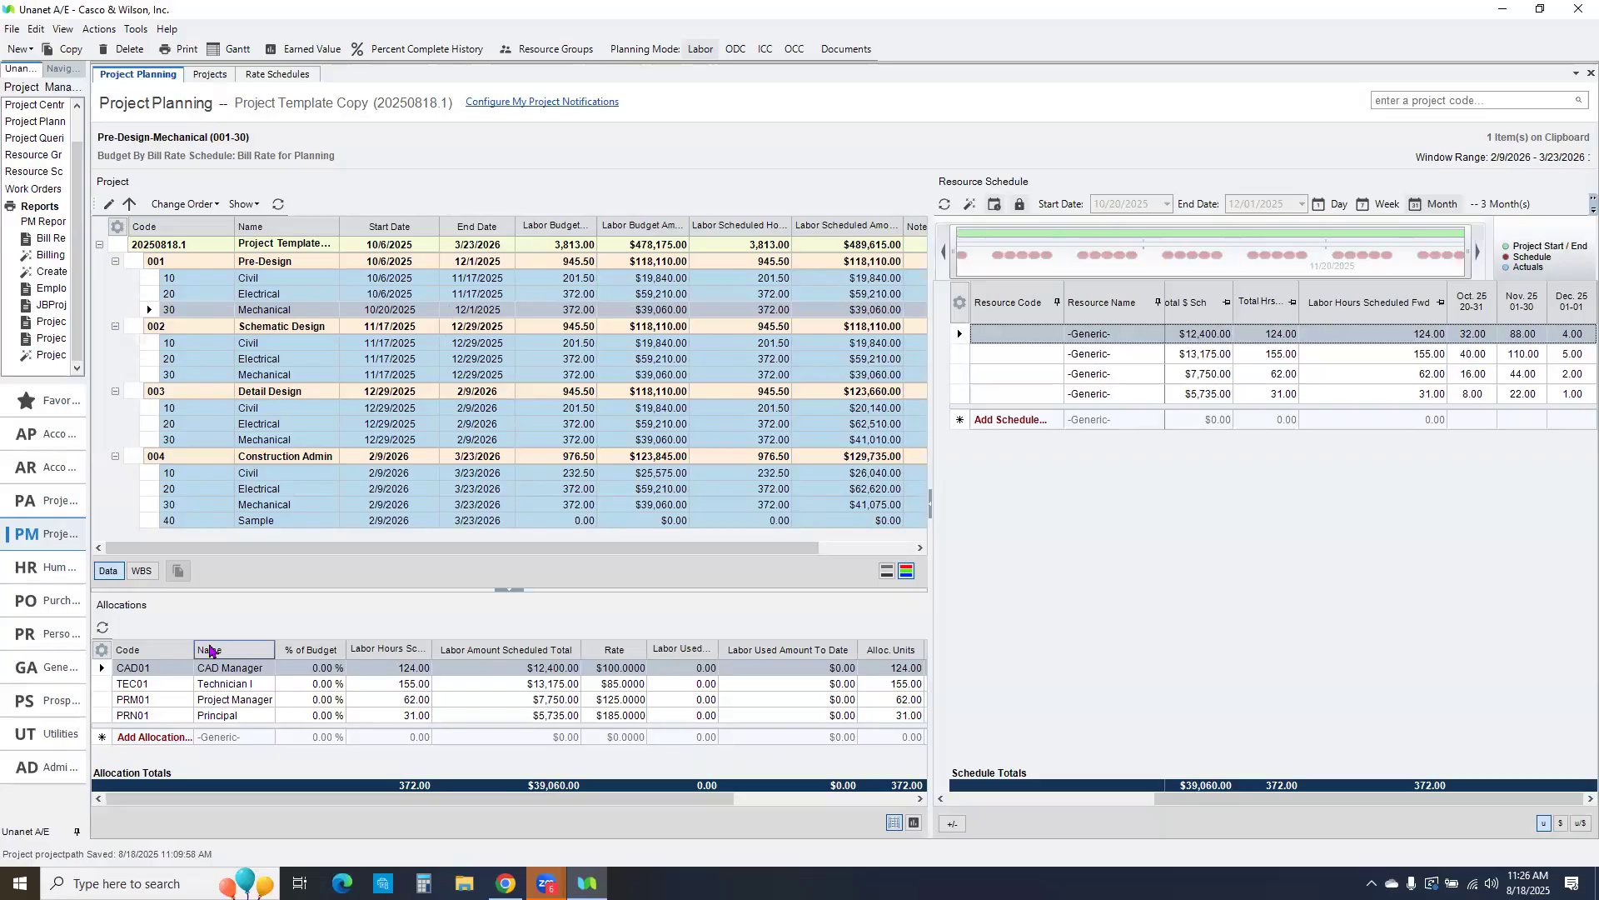
Step: Open the Template Y project, review what can be copied to a new project, and return to the plan without copying
left_click(214, 77)
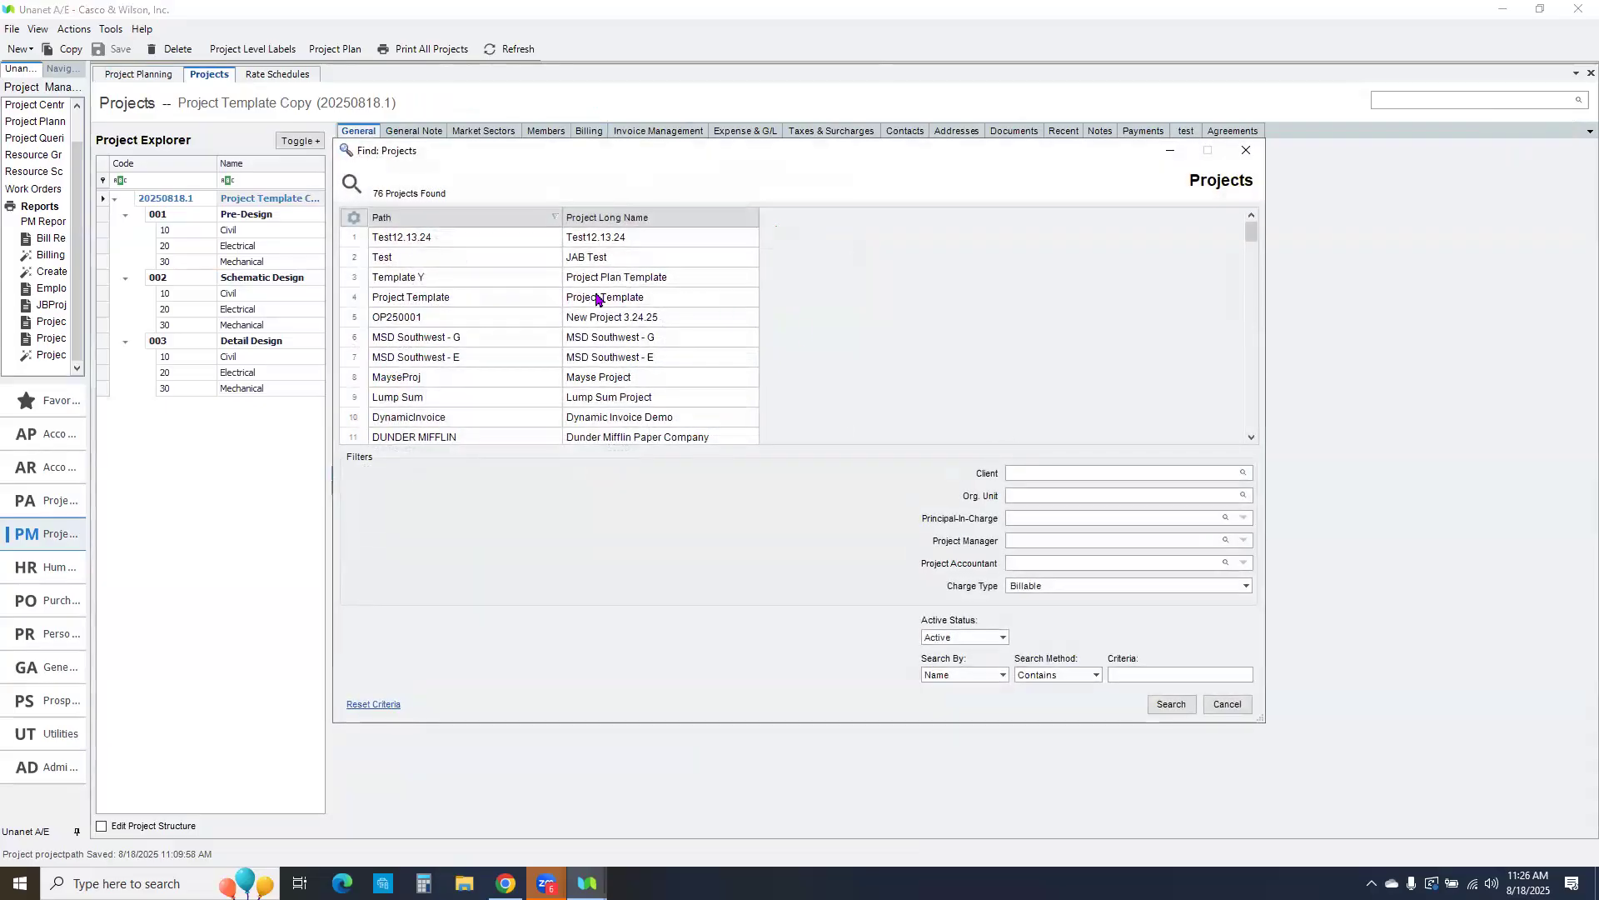
left_click(424, 282)
double_click(425, 281)
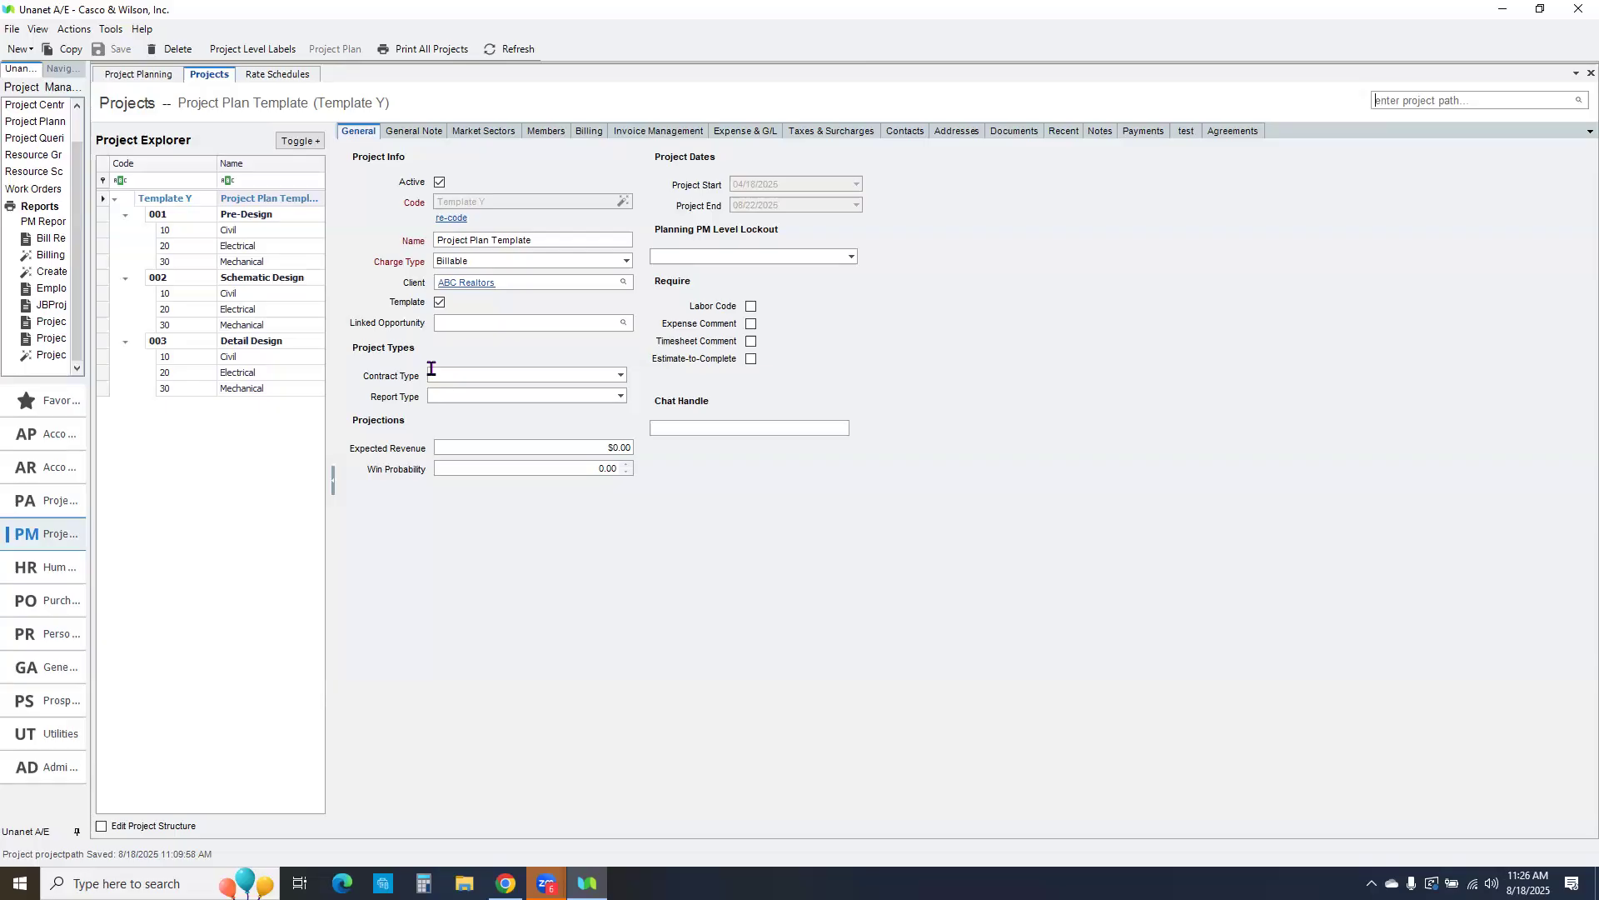
left_click(58, 50)
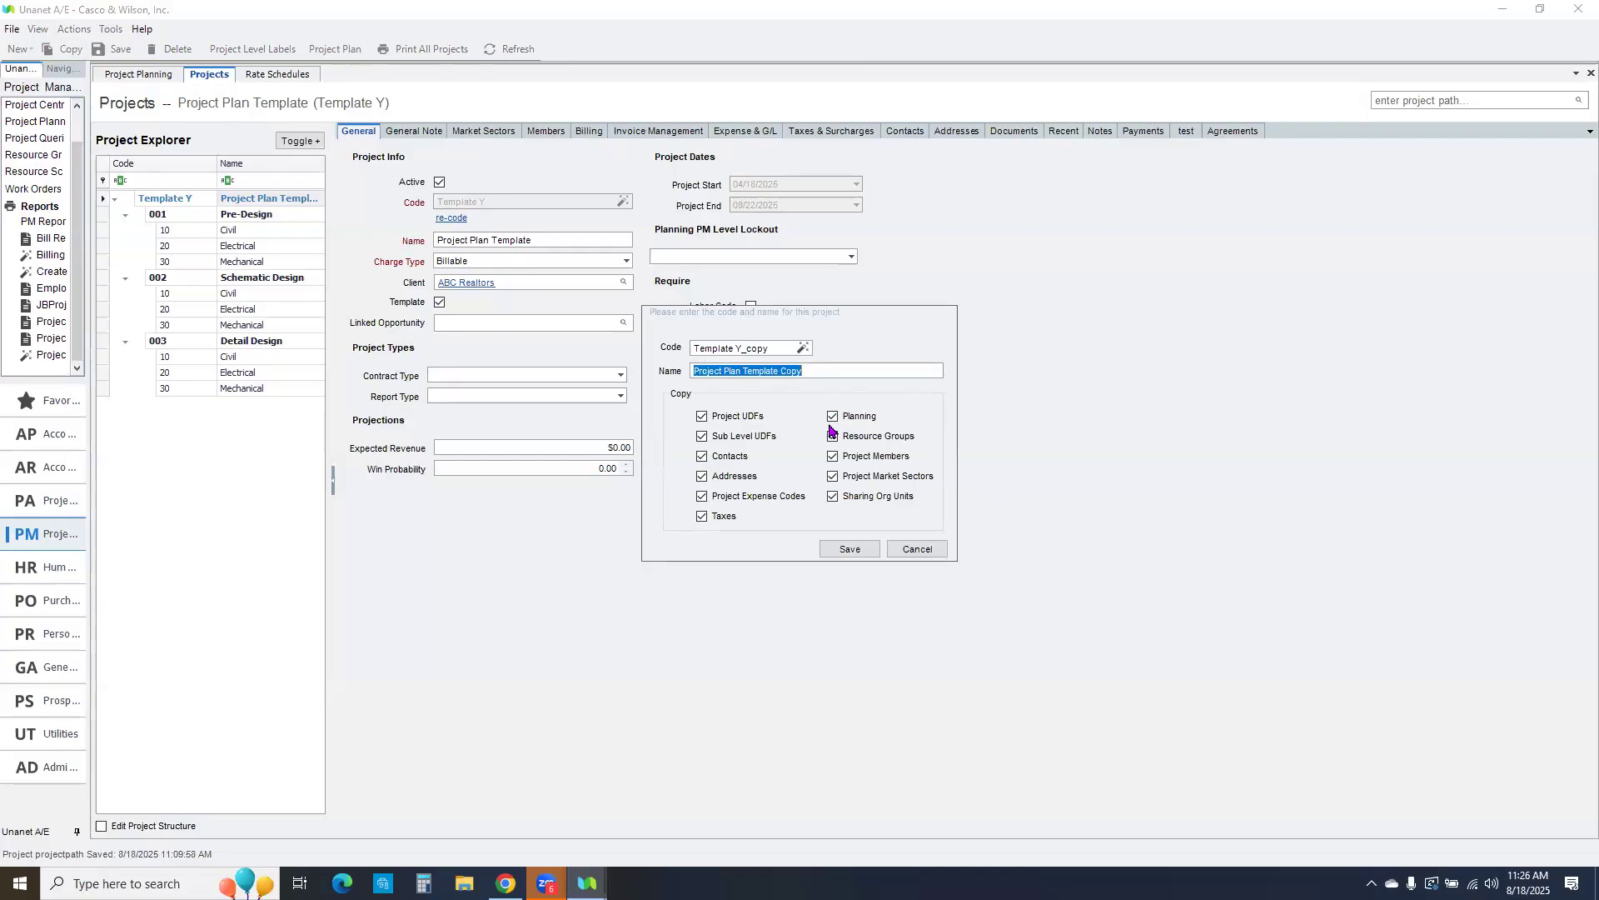
left_click(920, 549)
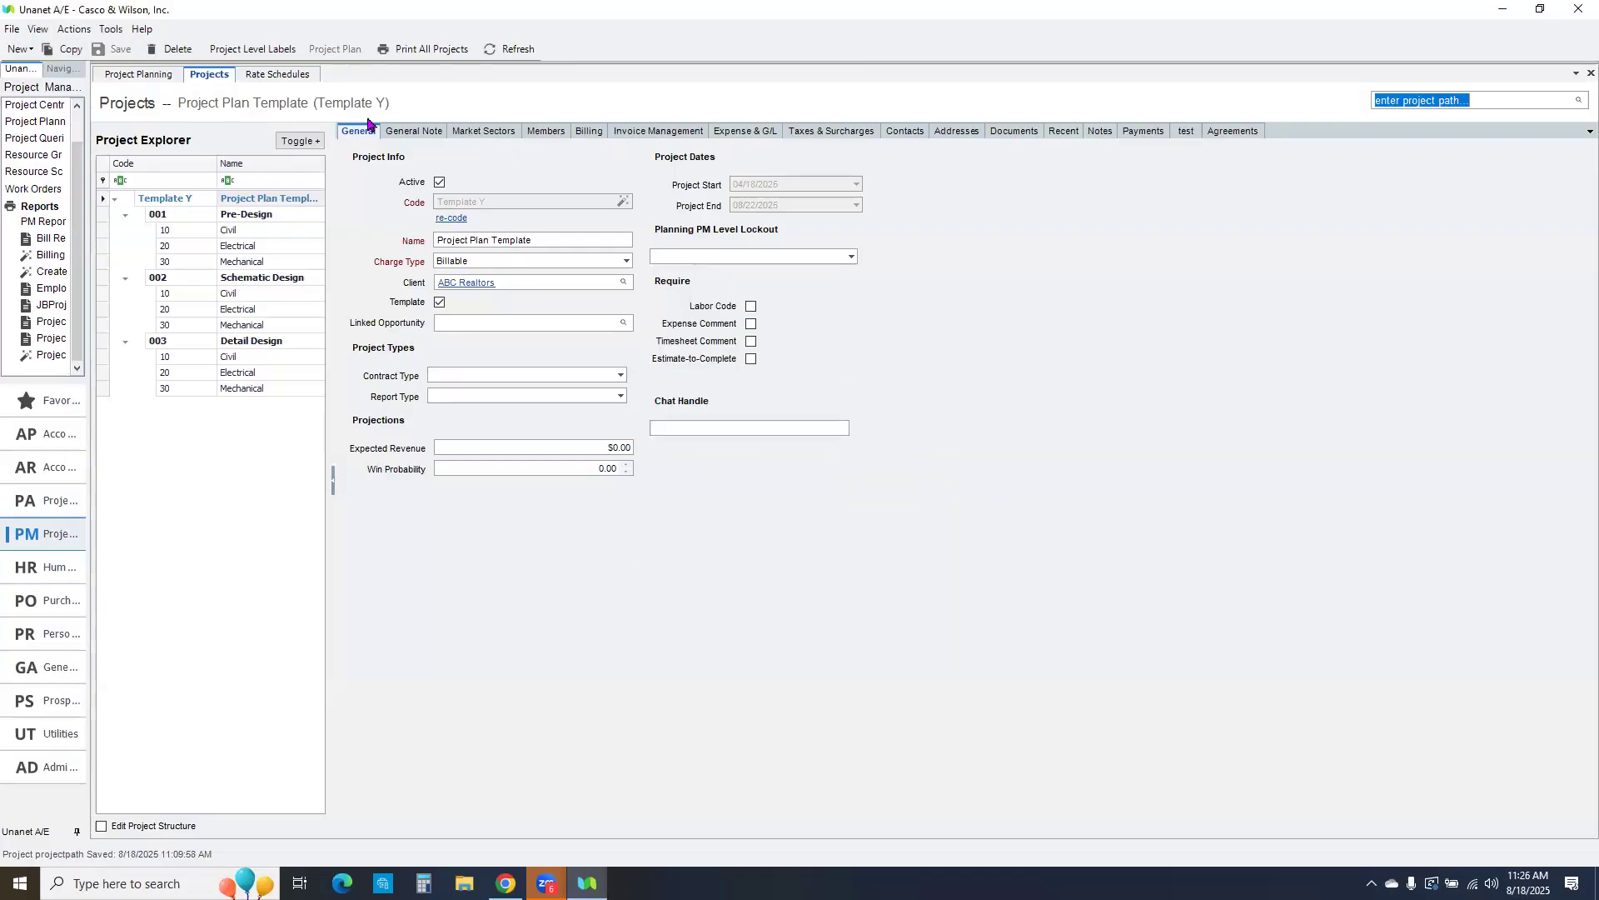
left_click(147, 76)
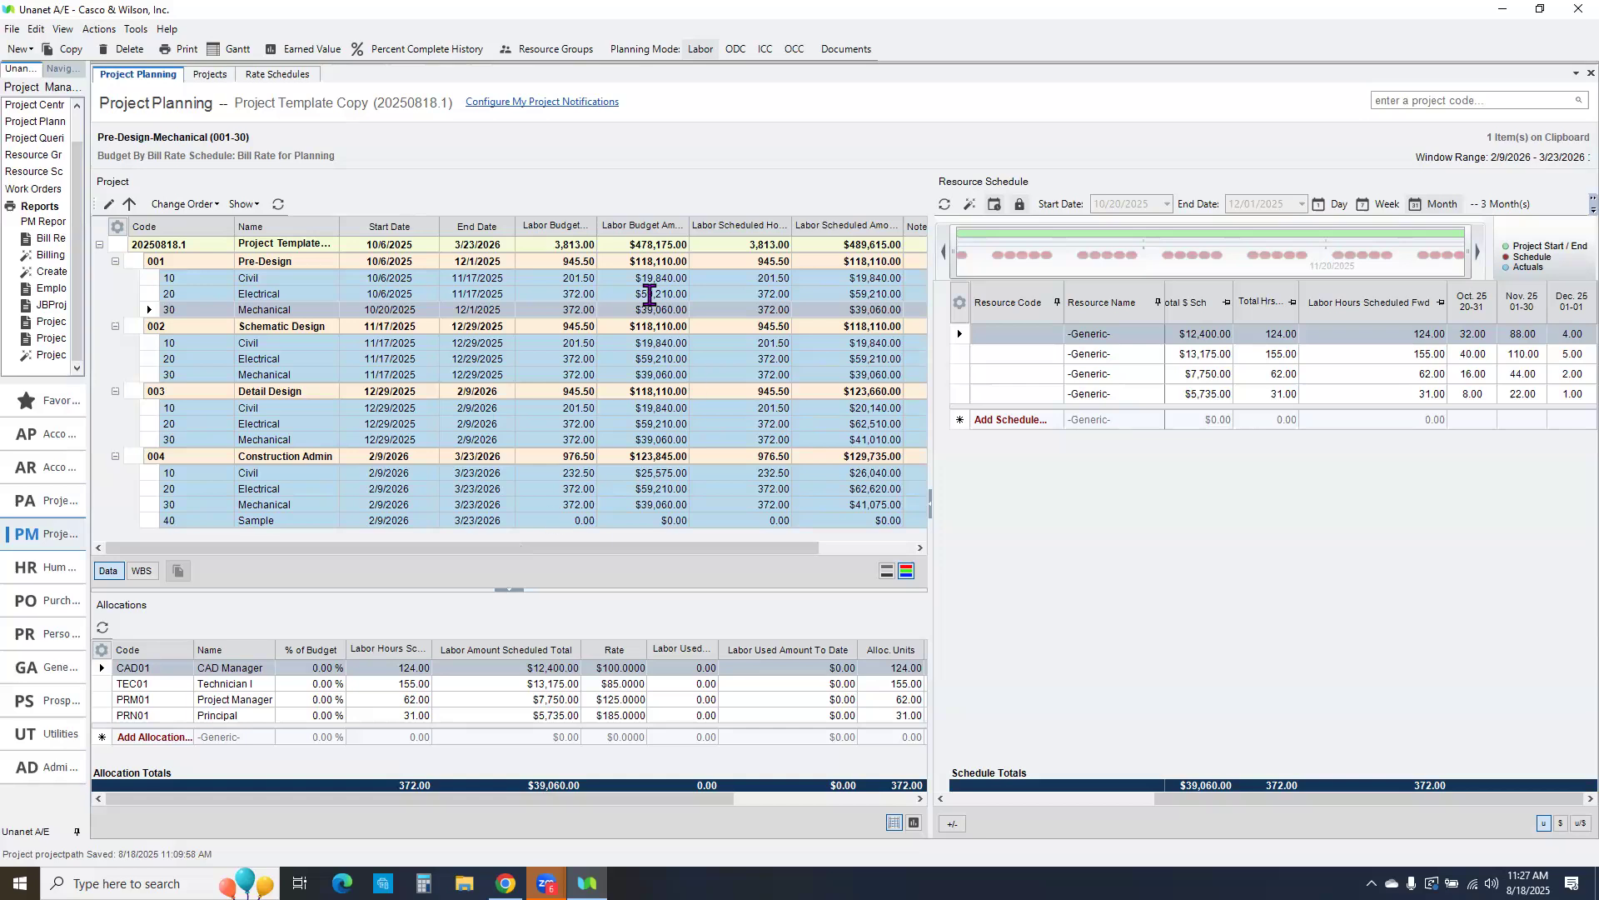
Step: Review the Bill Rate for Planning schedule, return to the plan, and widen the navigation pane to show the Project Administration items
left_click(280, 76)
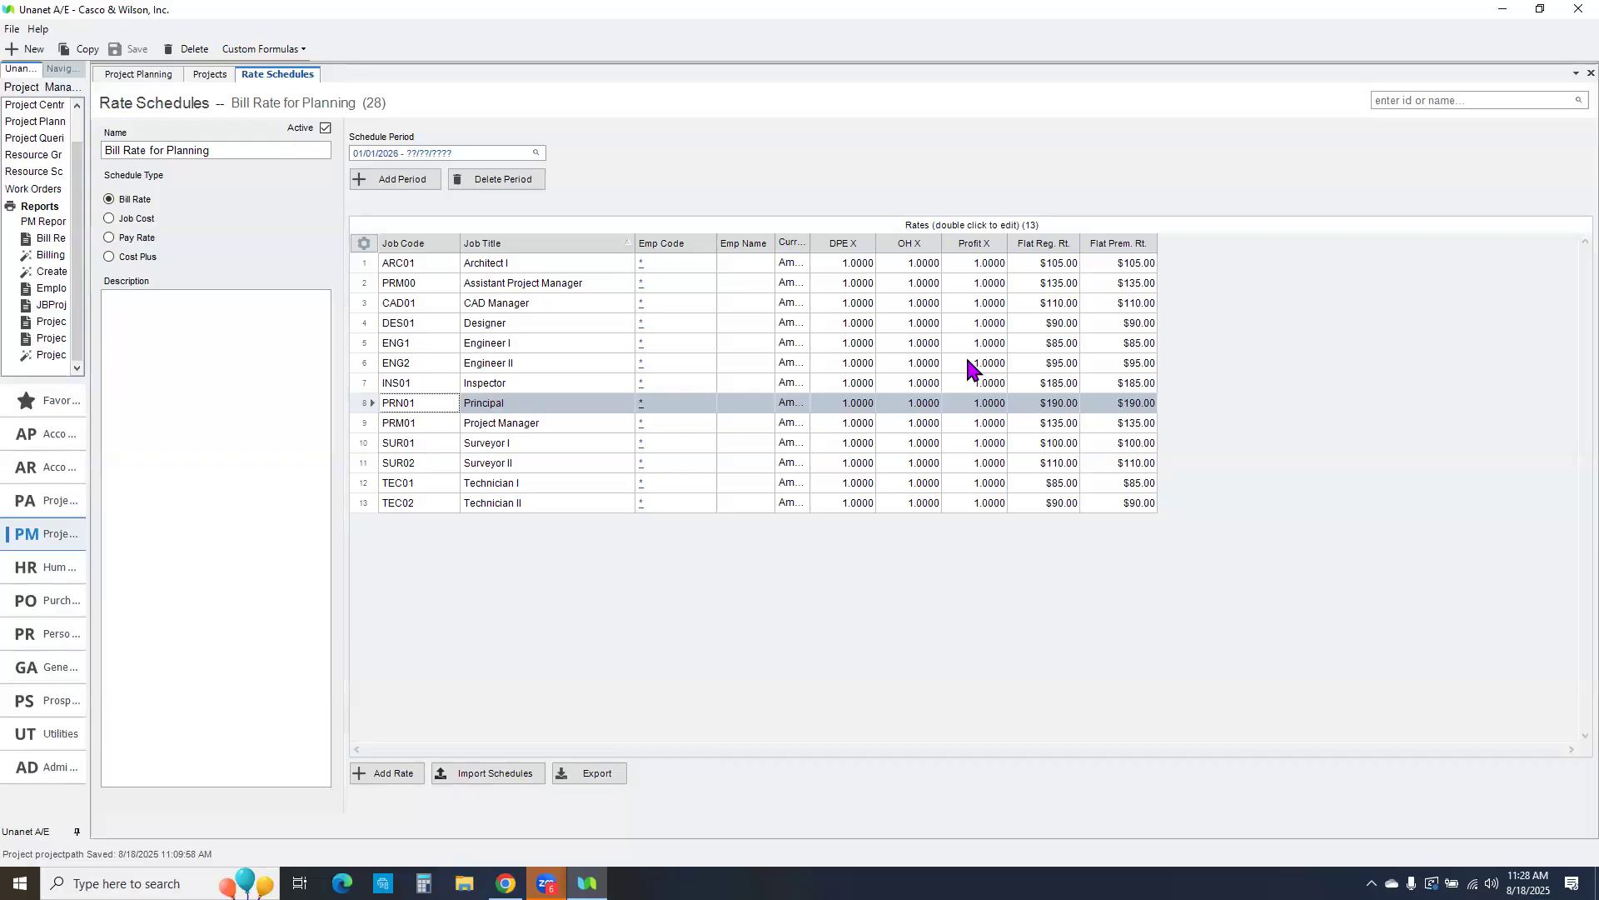
left_click(139, 75)
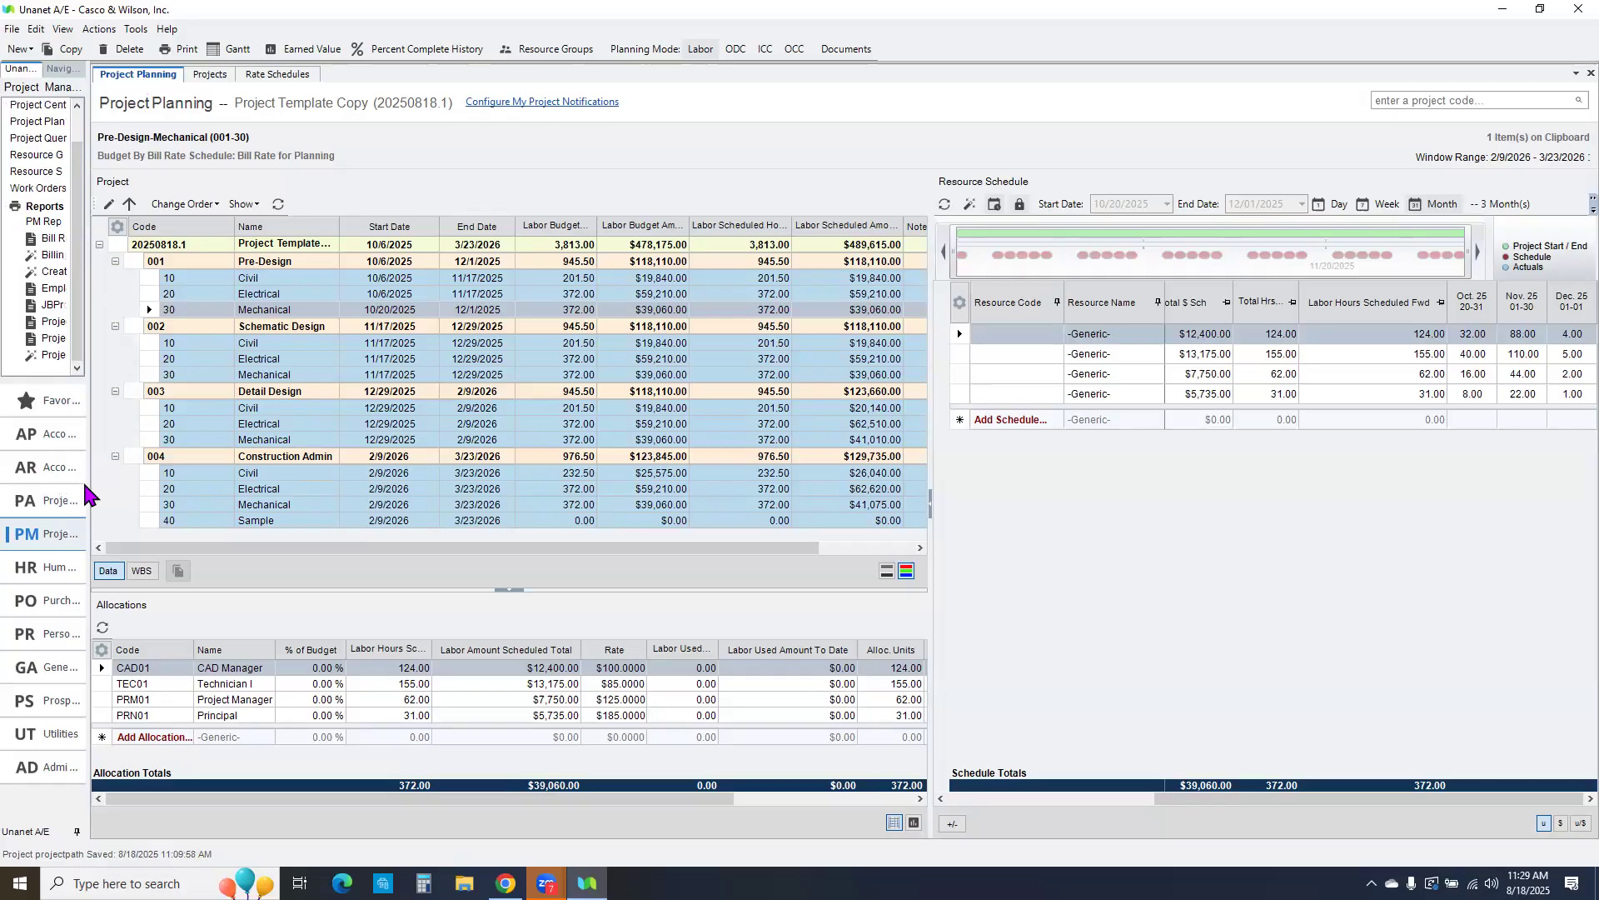
left_click_drag(88, 491, 223, 490)
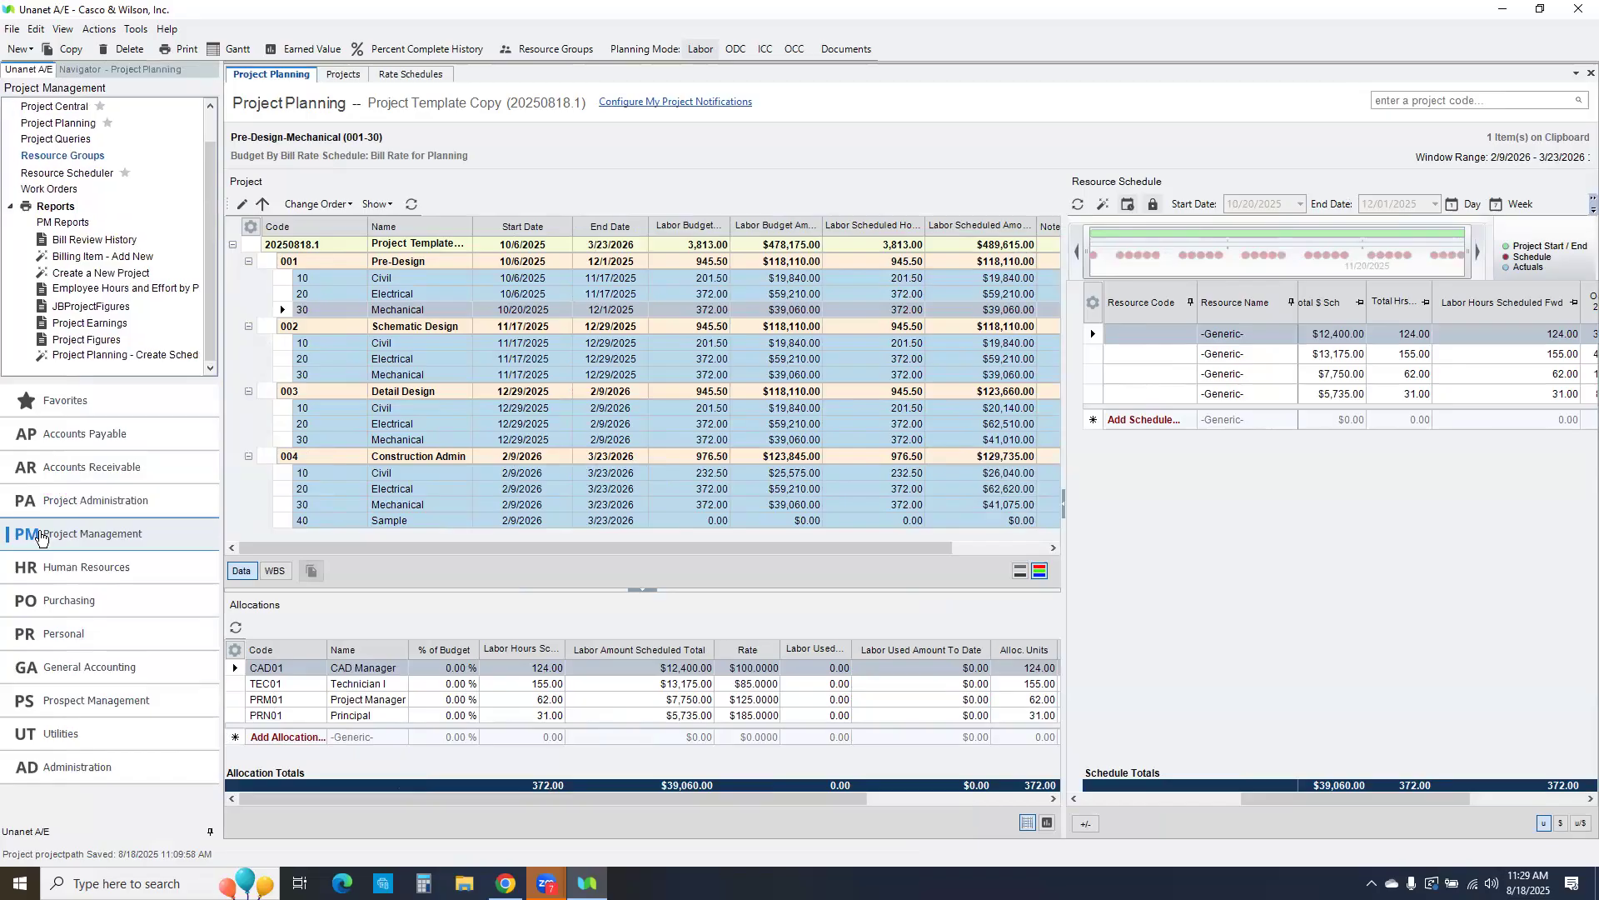
left_click(96, 500)
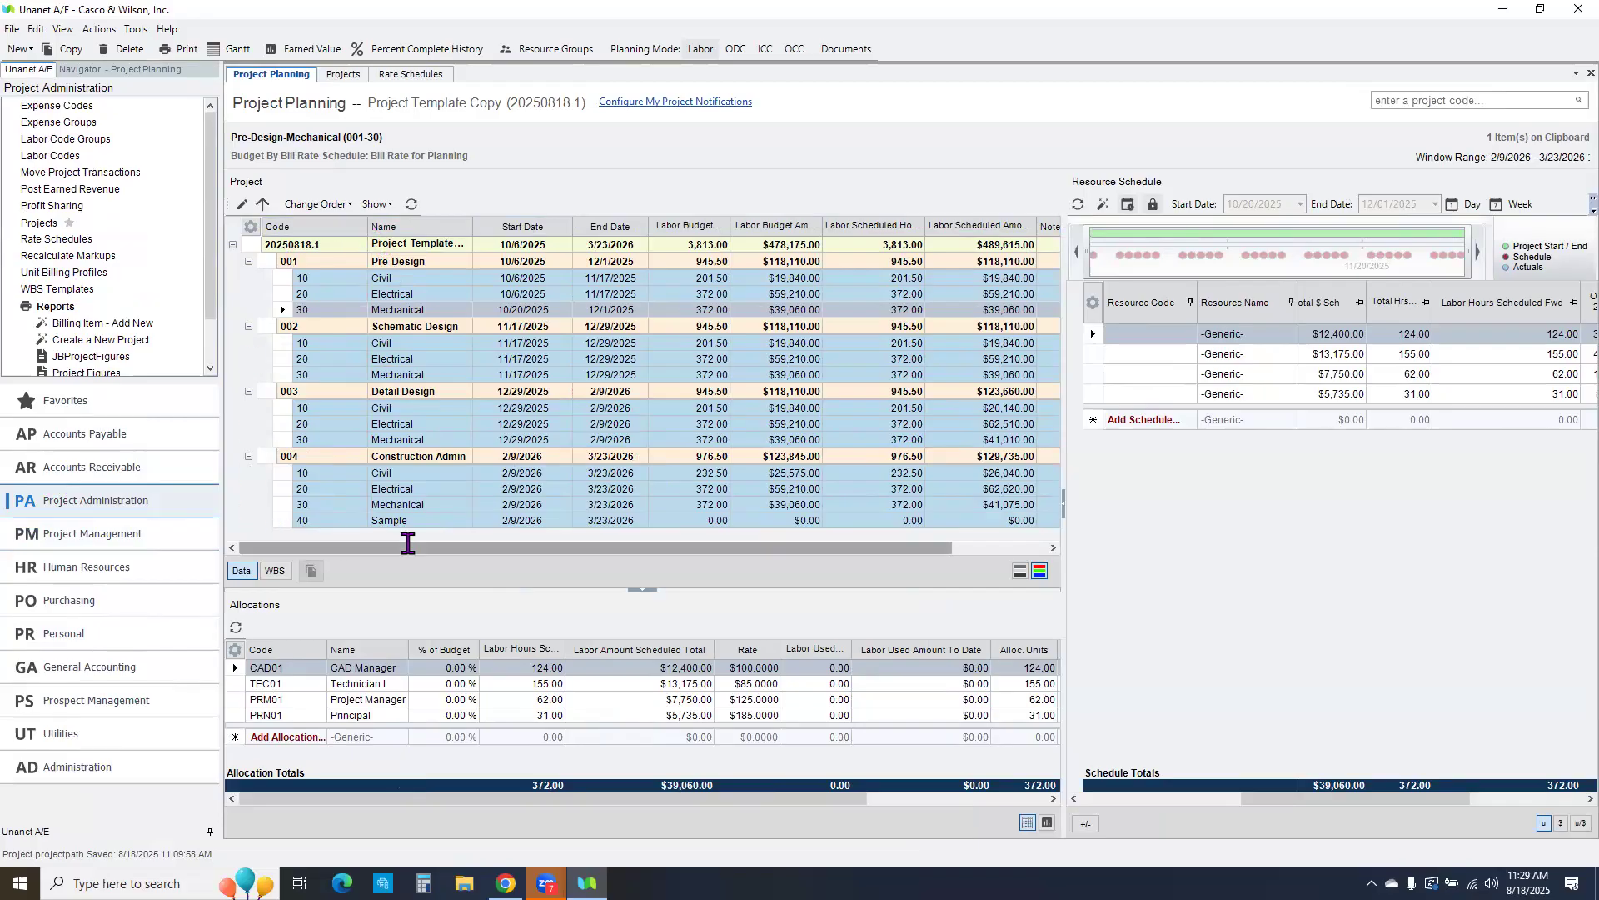
Step: Start a new blank project plan with code and name Test0818 and ABC Realtors as the client
left_click(20, 50)
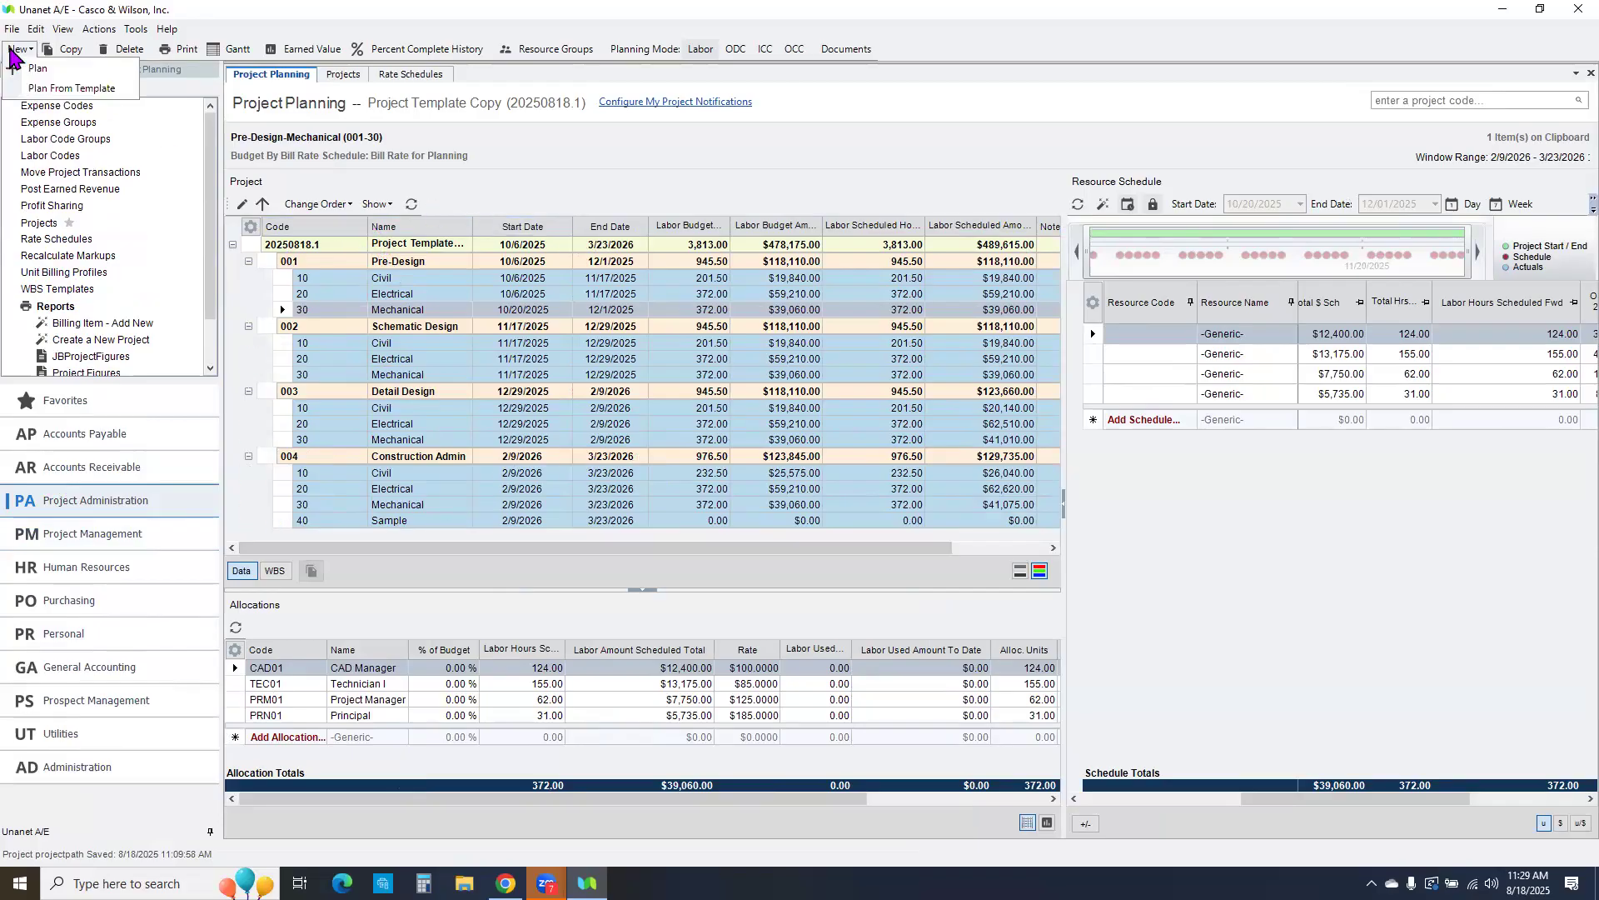
left_click(36, 70)
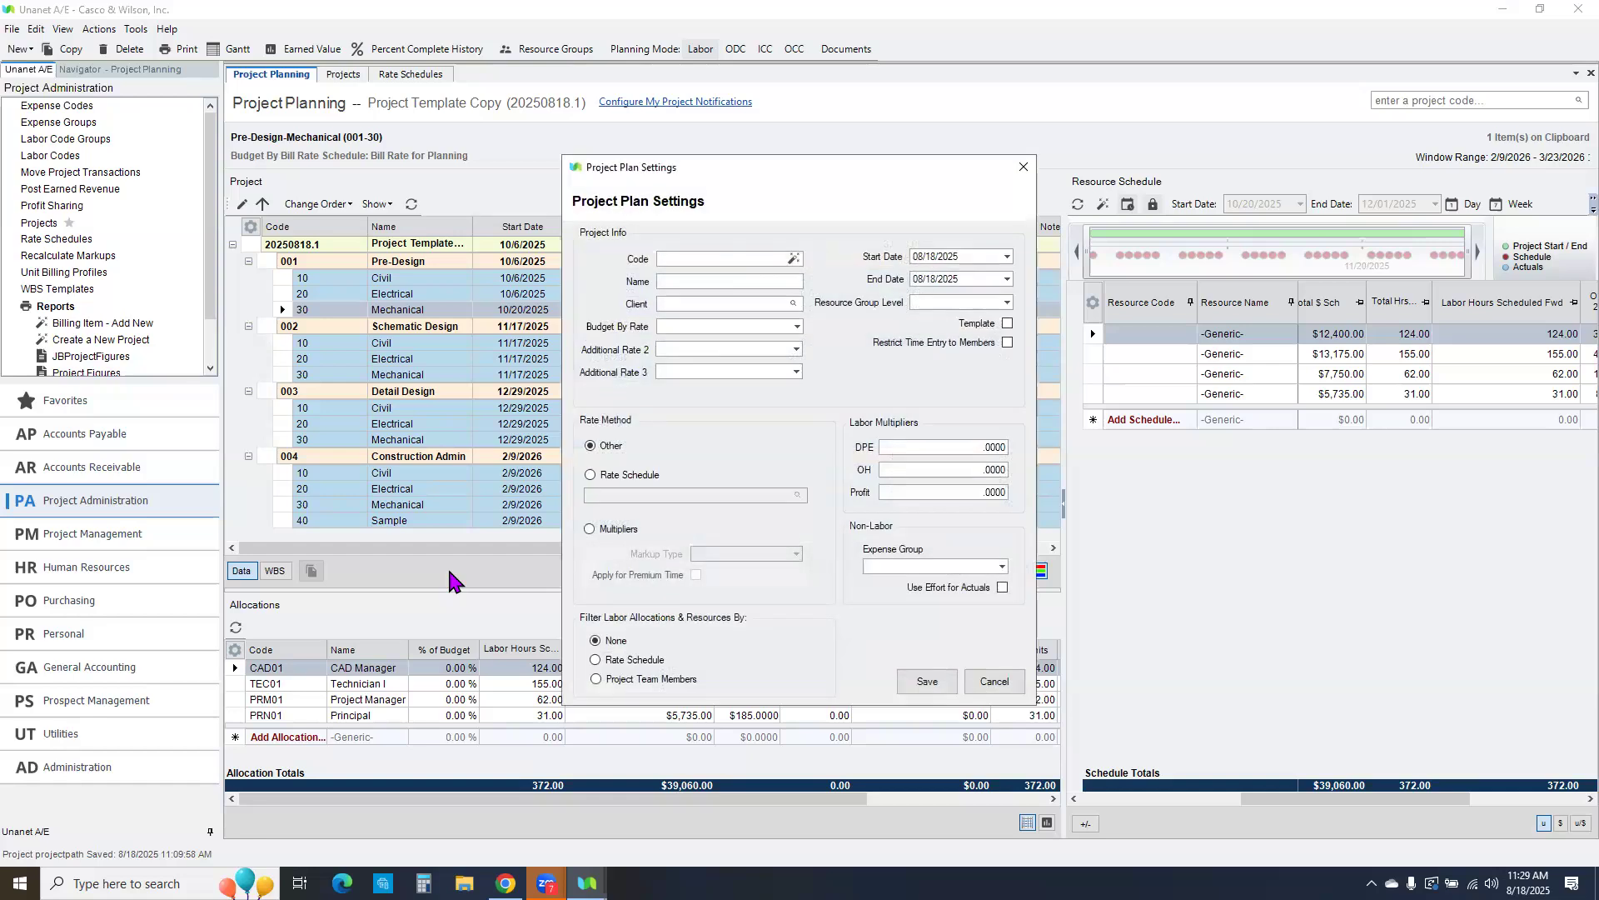
type("Test0818Test0818")
left_click(794, 304)
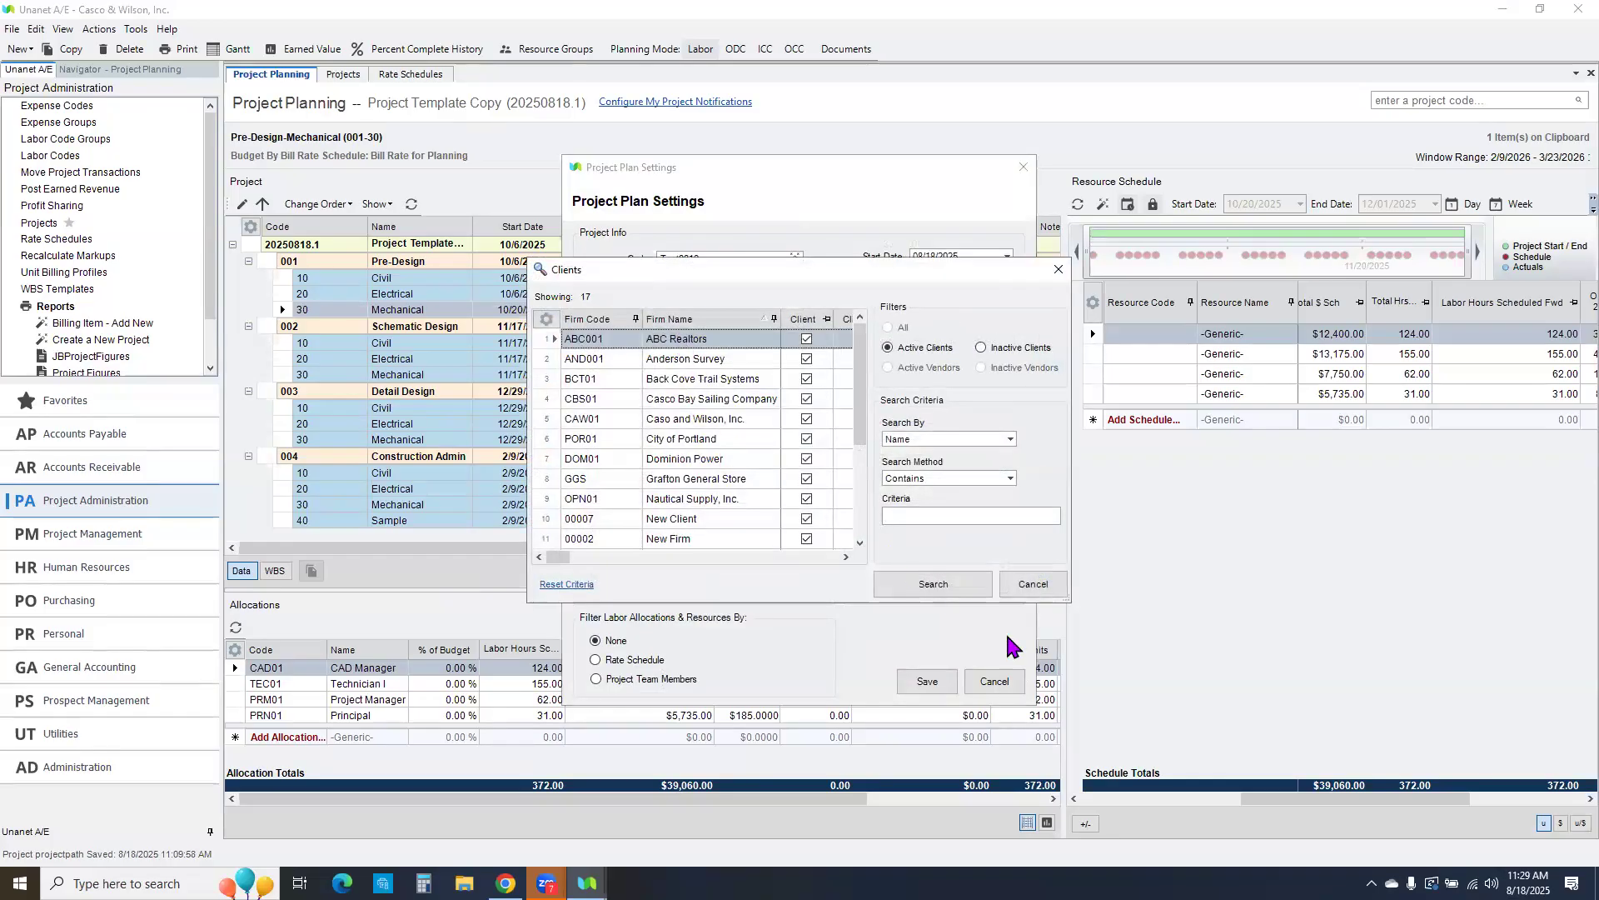
key("Return")
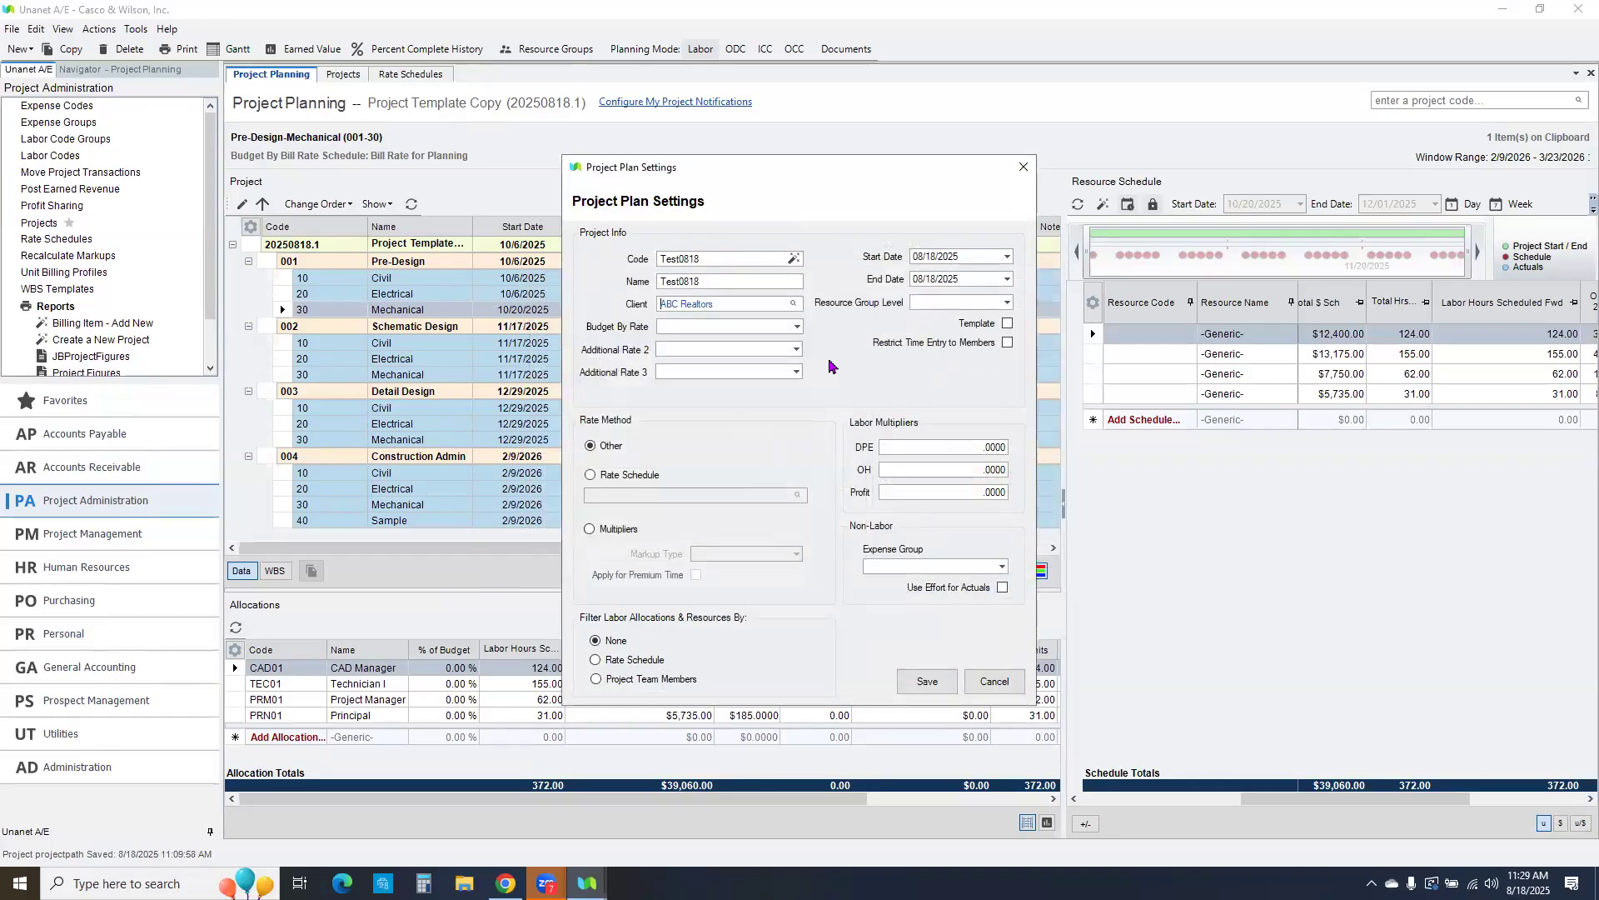
Step: Set the new plan's Budget By Rate to the bill rate and save the plan settings
left_click(942, 689)
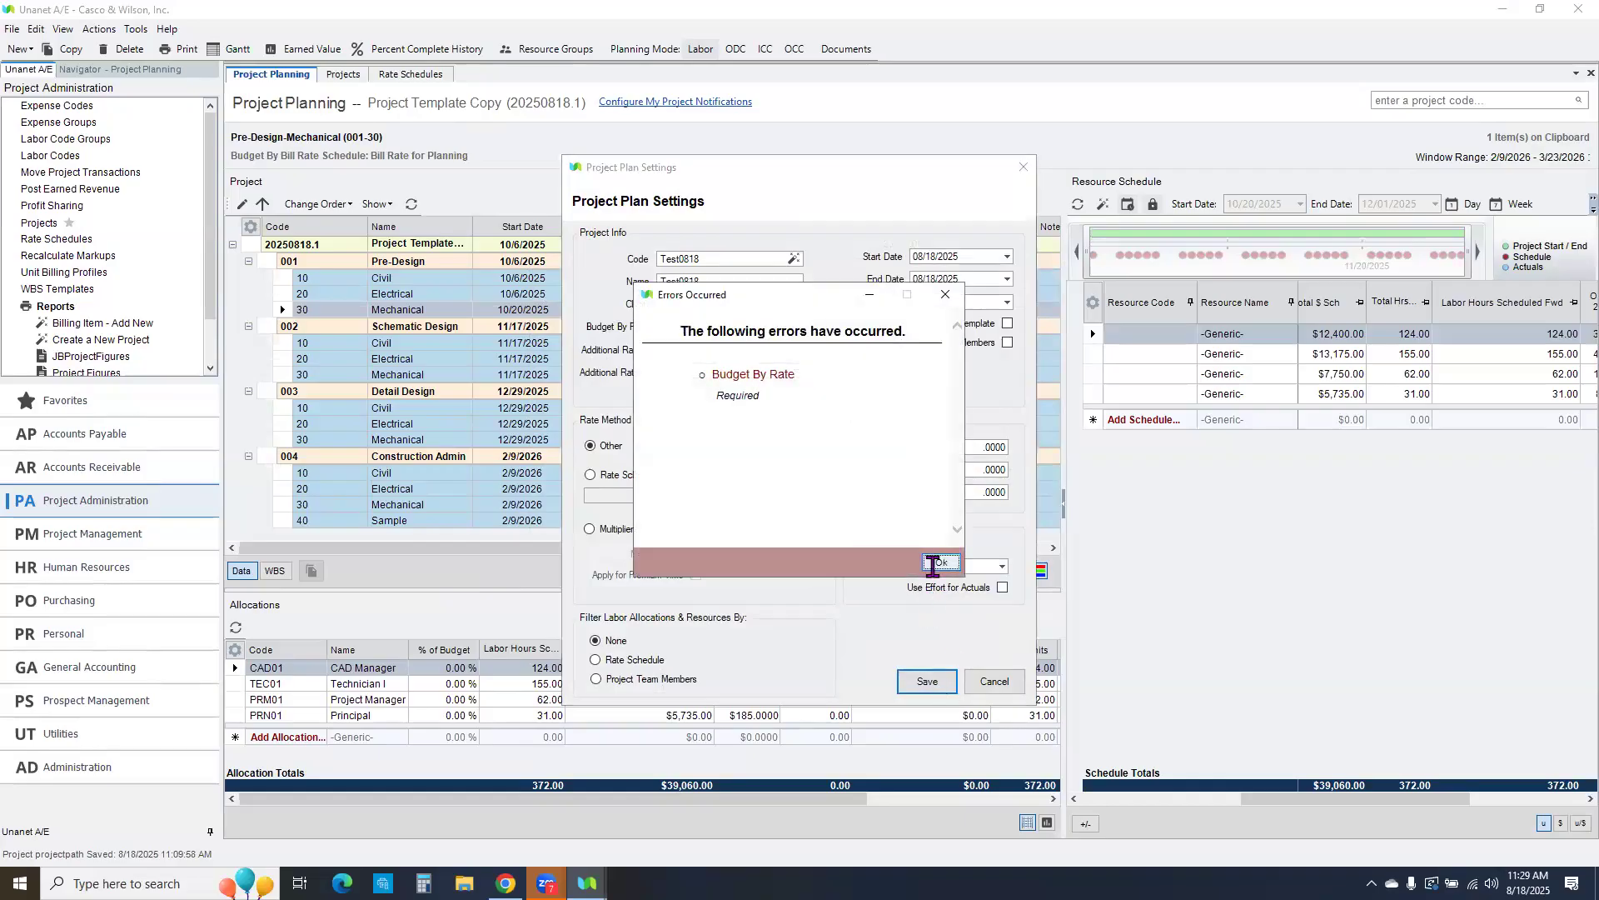
left_click(942, 557)
left_click(797, 328)
left_click(726, 360)
left_click(925, 690)
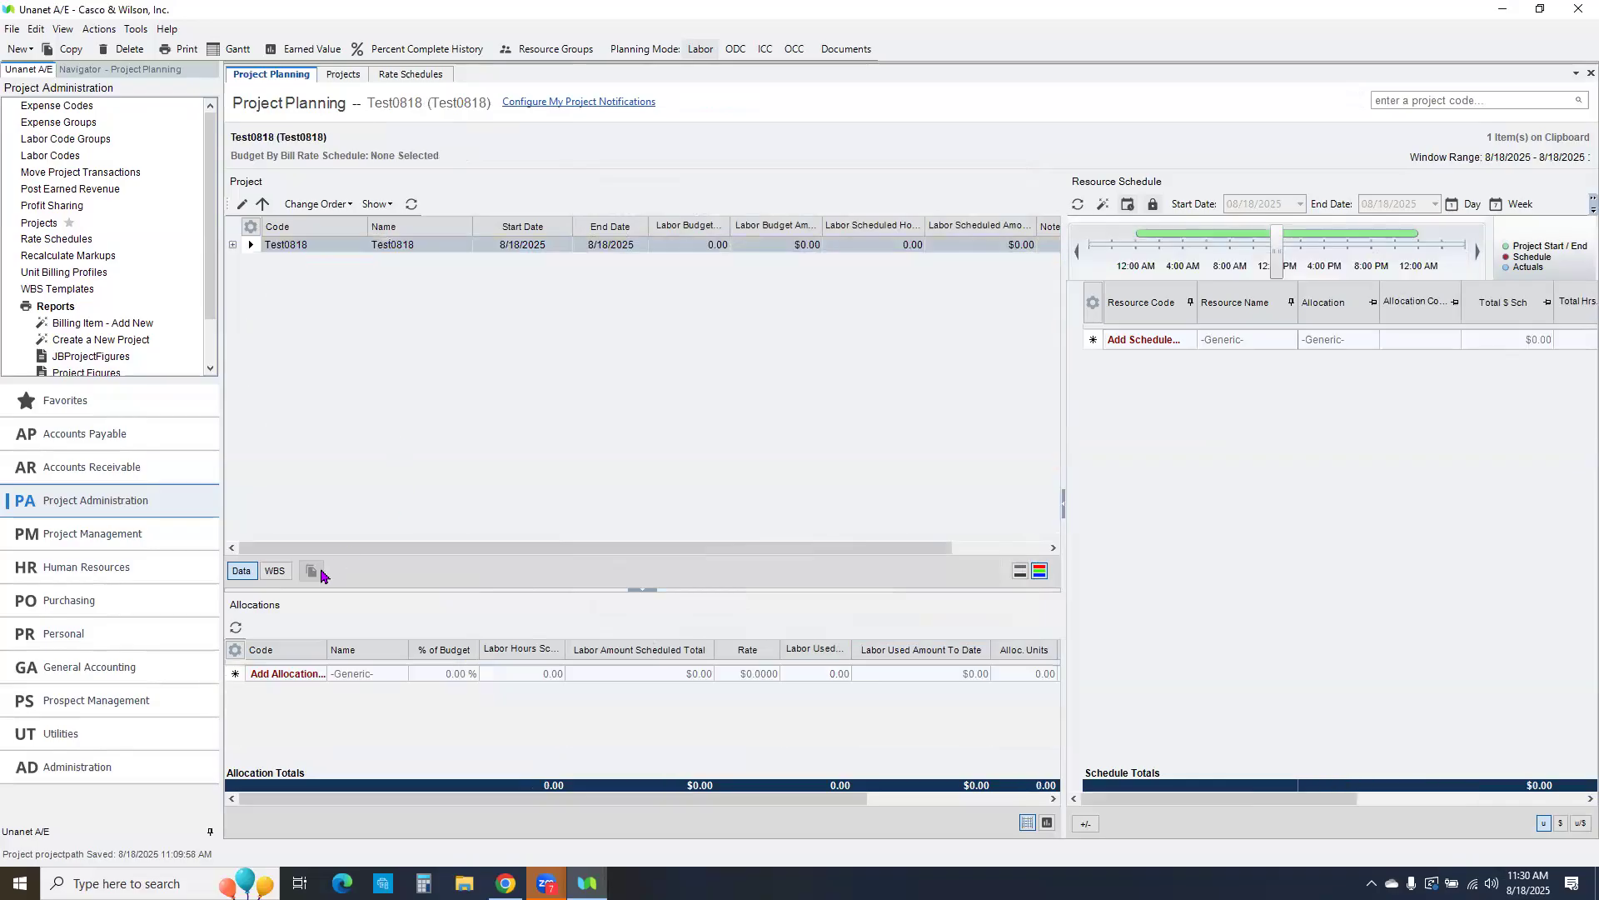
Step: Apply the Architectural Phases WBS template to the Test0818 plan
left_click(275, 573)
left_click(312, 571)
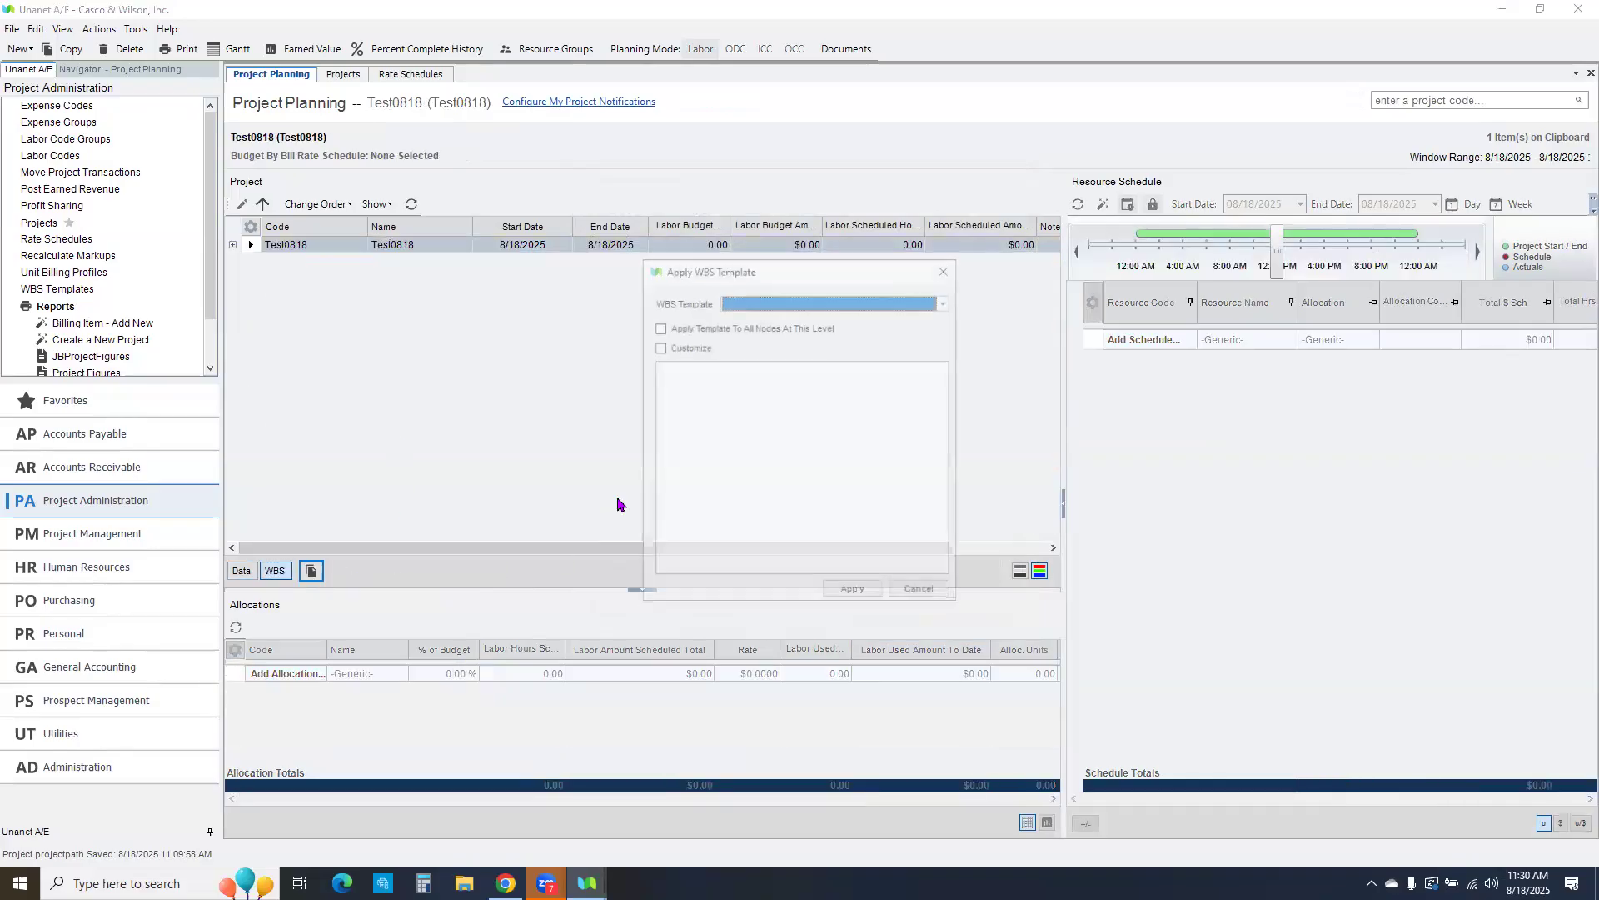
left_click(947, 301)
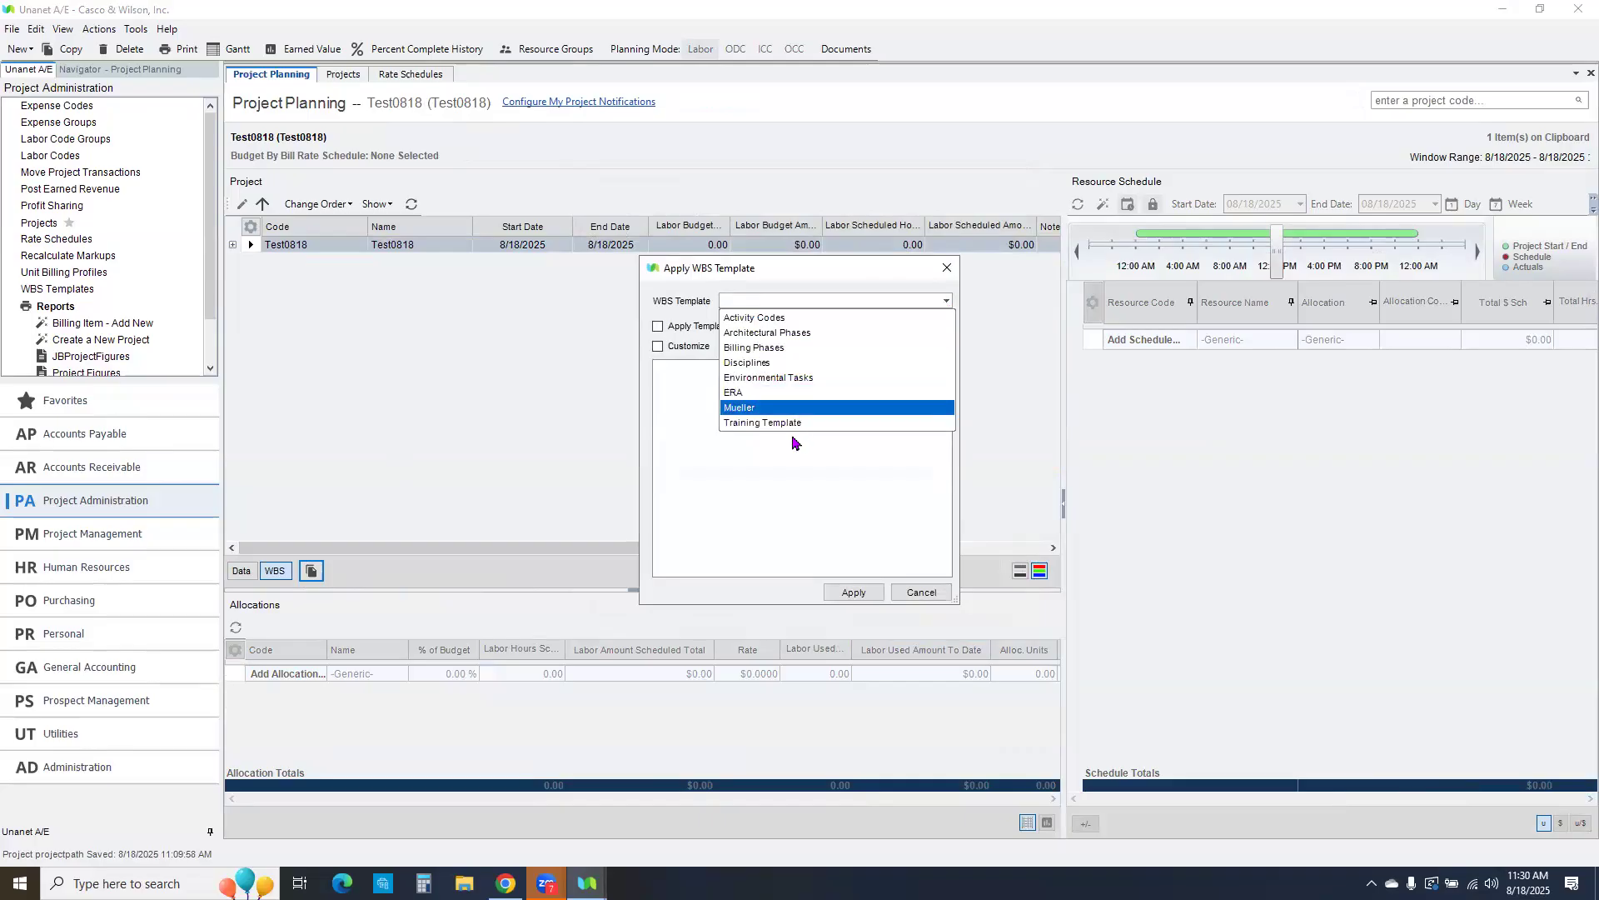
left_click(812, 333)
left_click(854, 592)
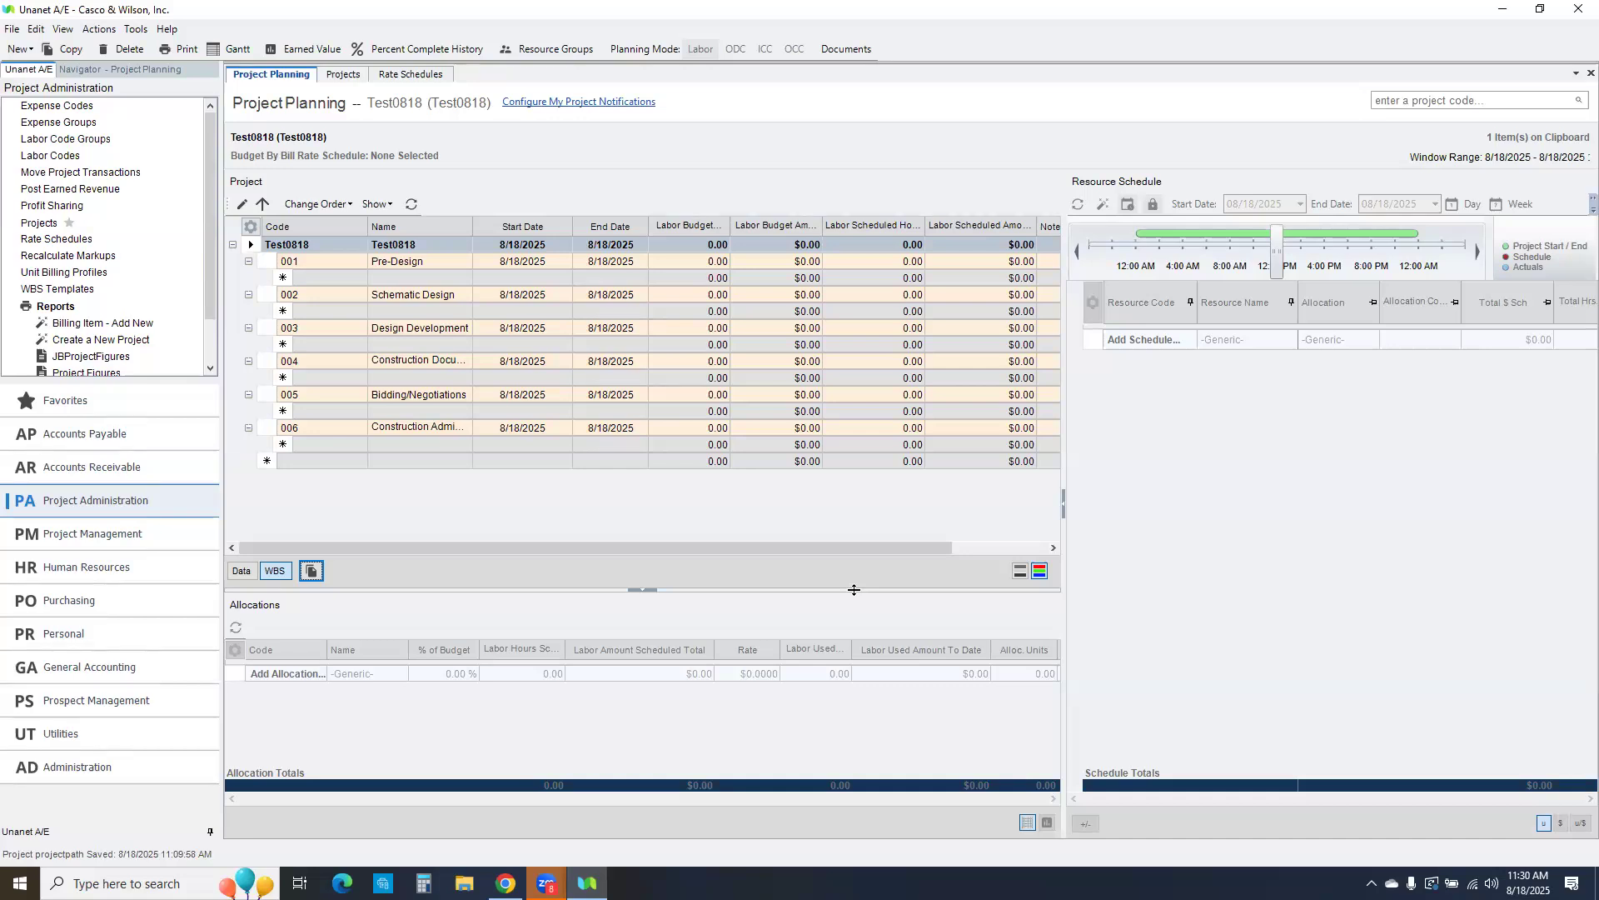
Step: Search the projects for the Opportunity charge type and open the High School Track project
left_click(345, 75)
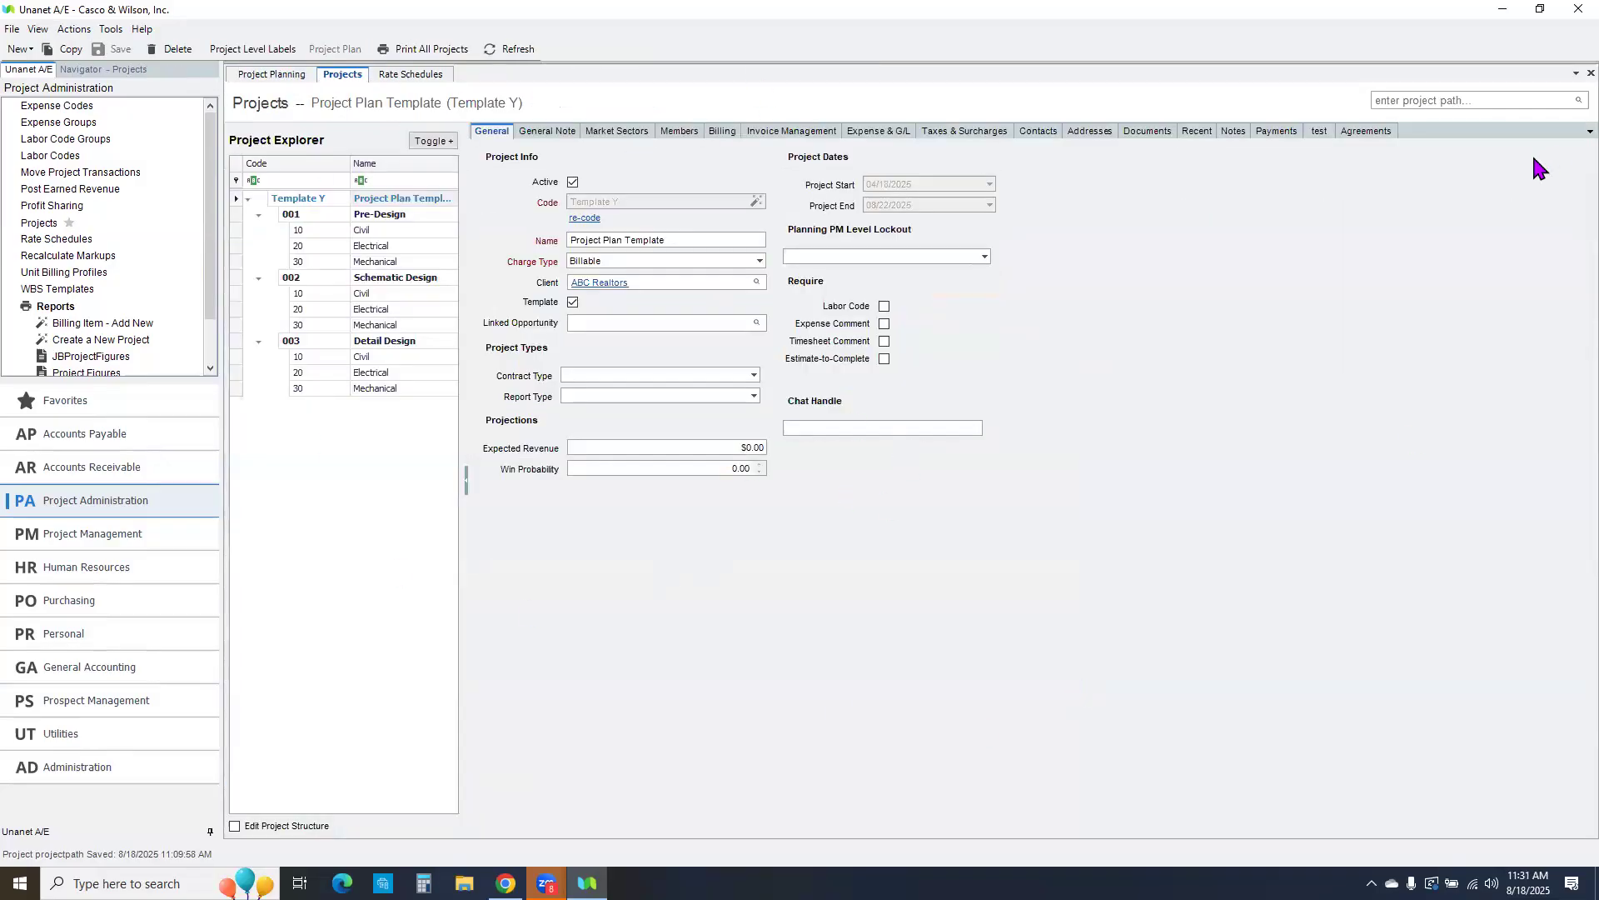
left_click(1563, 102)
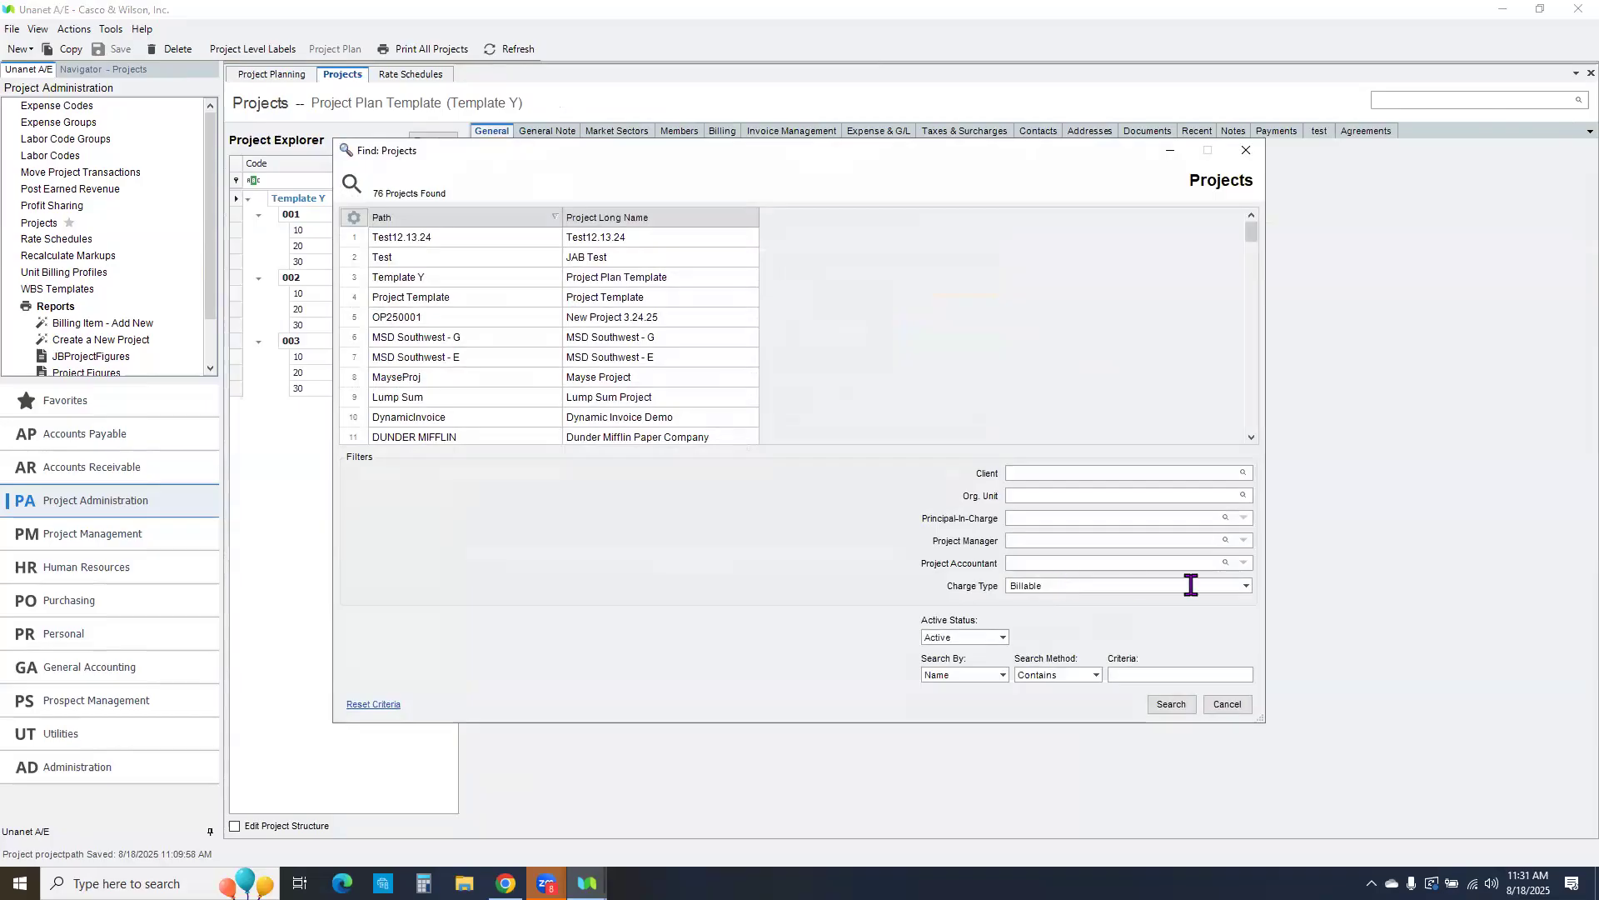
left_click(1246, 585)
left_click(1100, 646)
left_click(1175, 705)
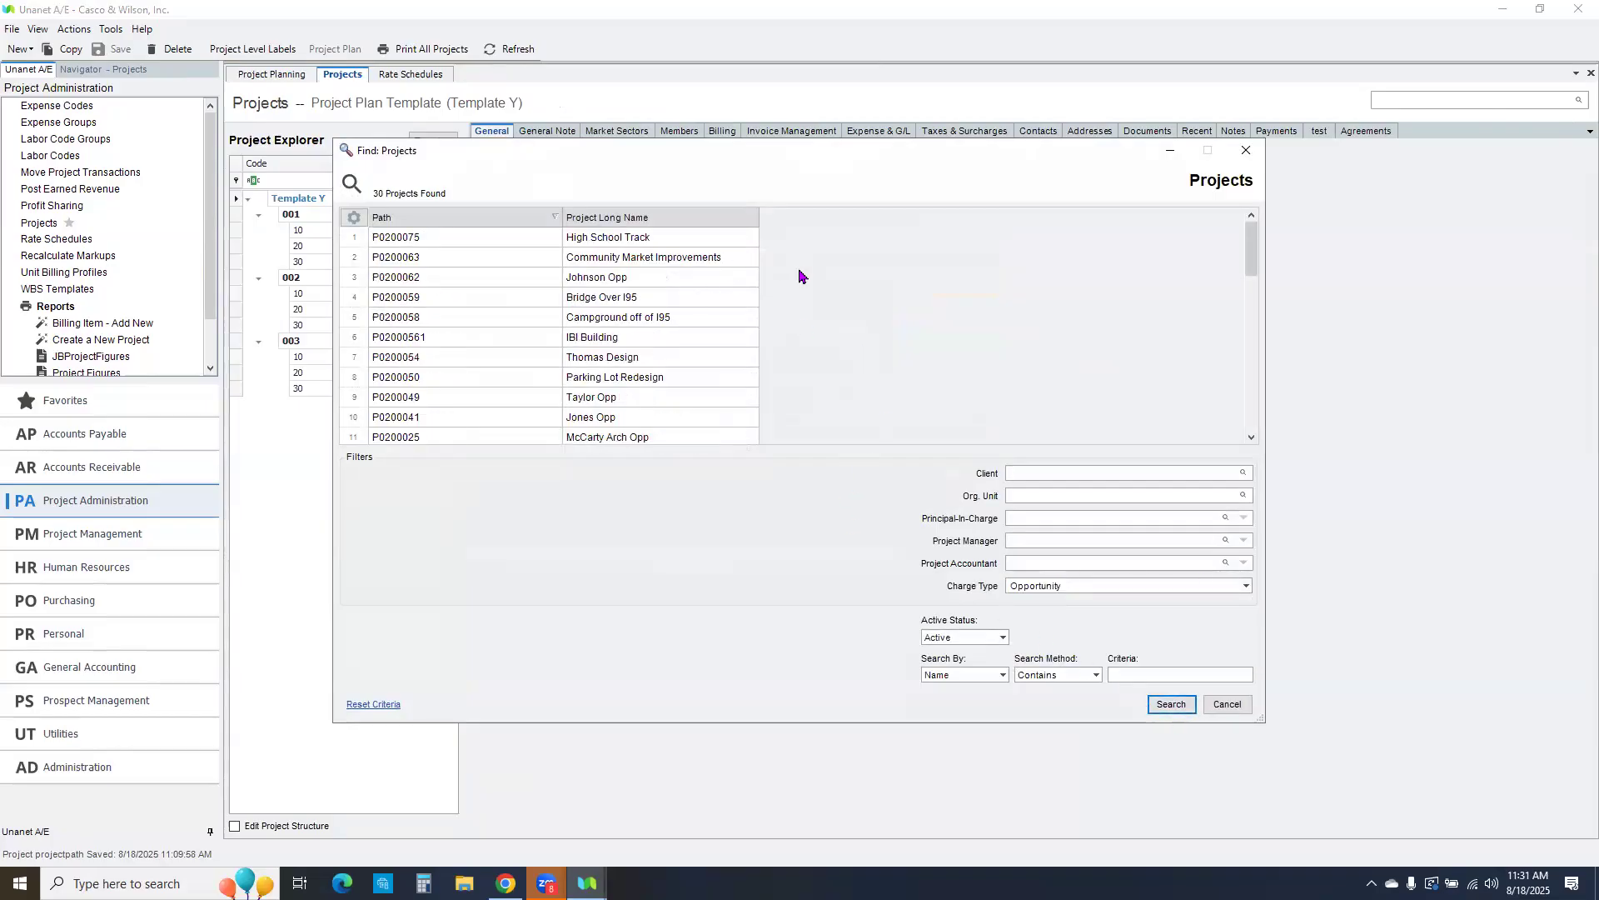
double_click(627, 240)
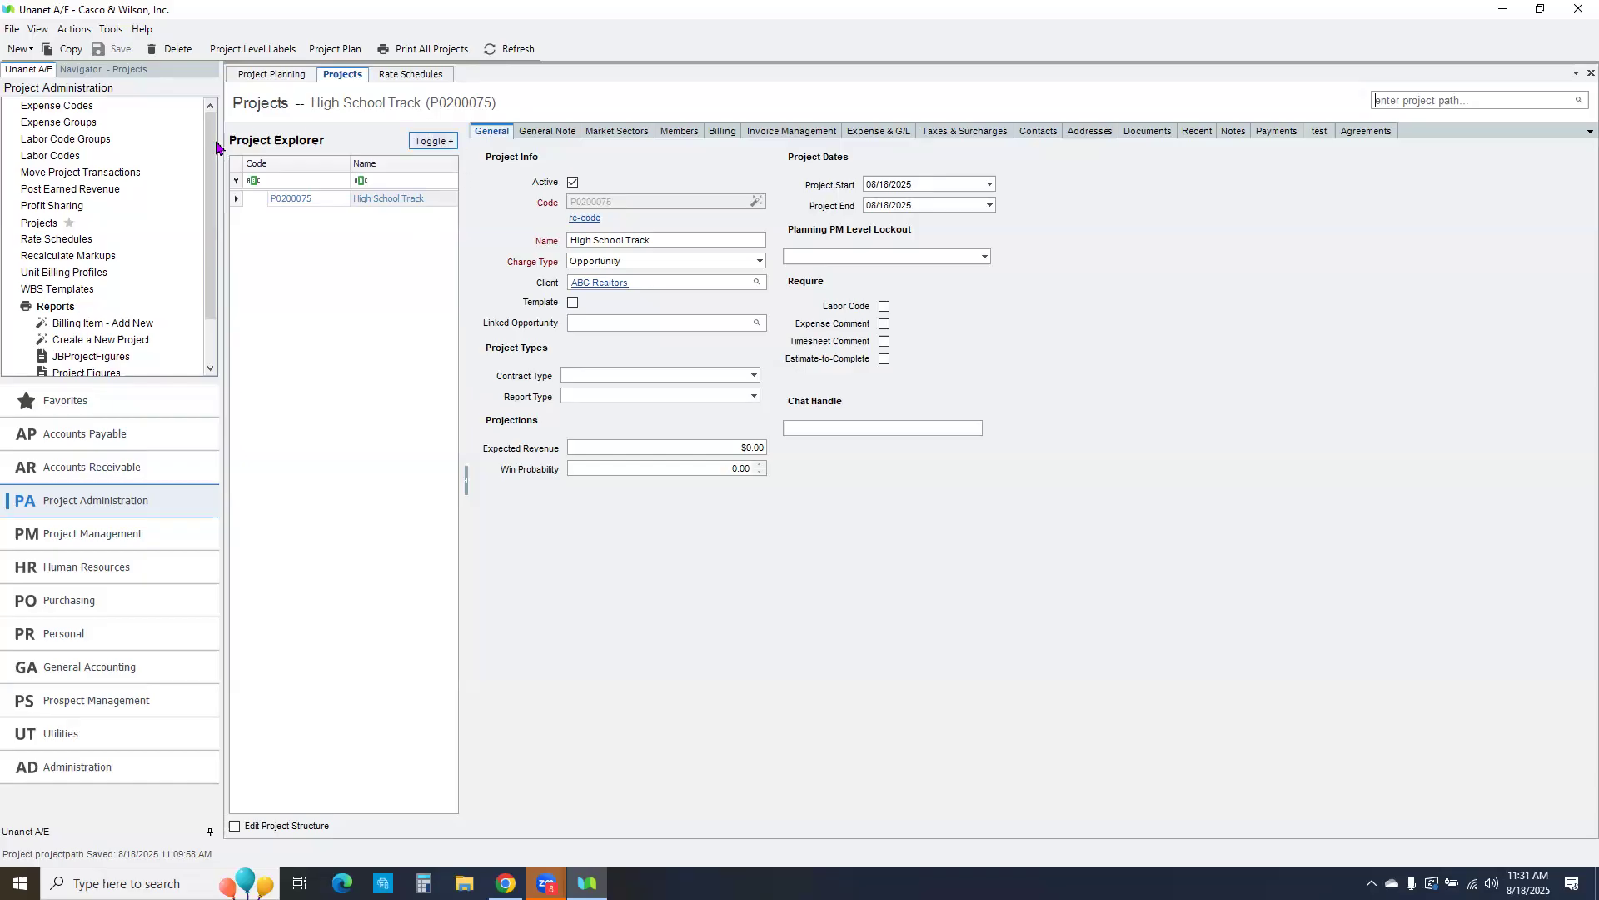
Step: Review the copy options for the High School Track project, cancel the copy, and return to the Test0818 plan
left_click(65, 49)
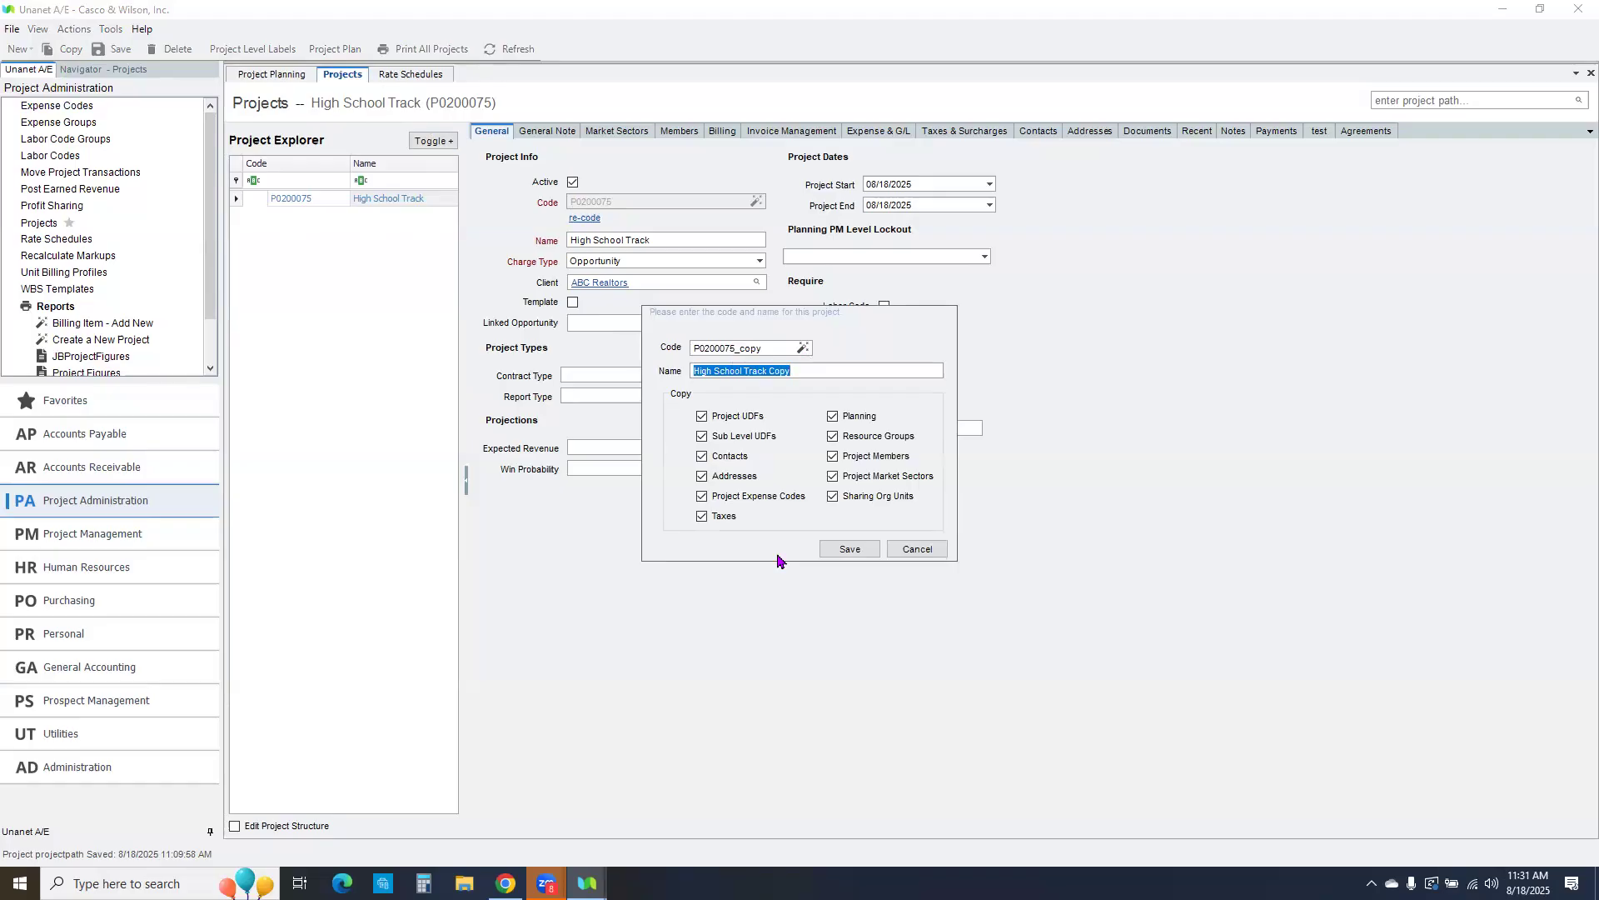
left_click(927, 551)
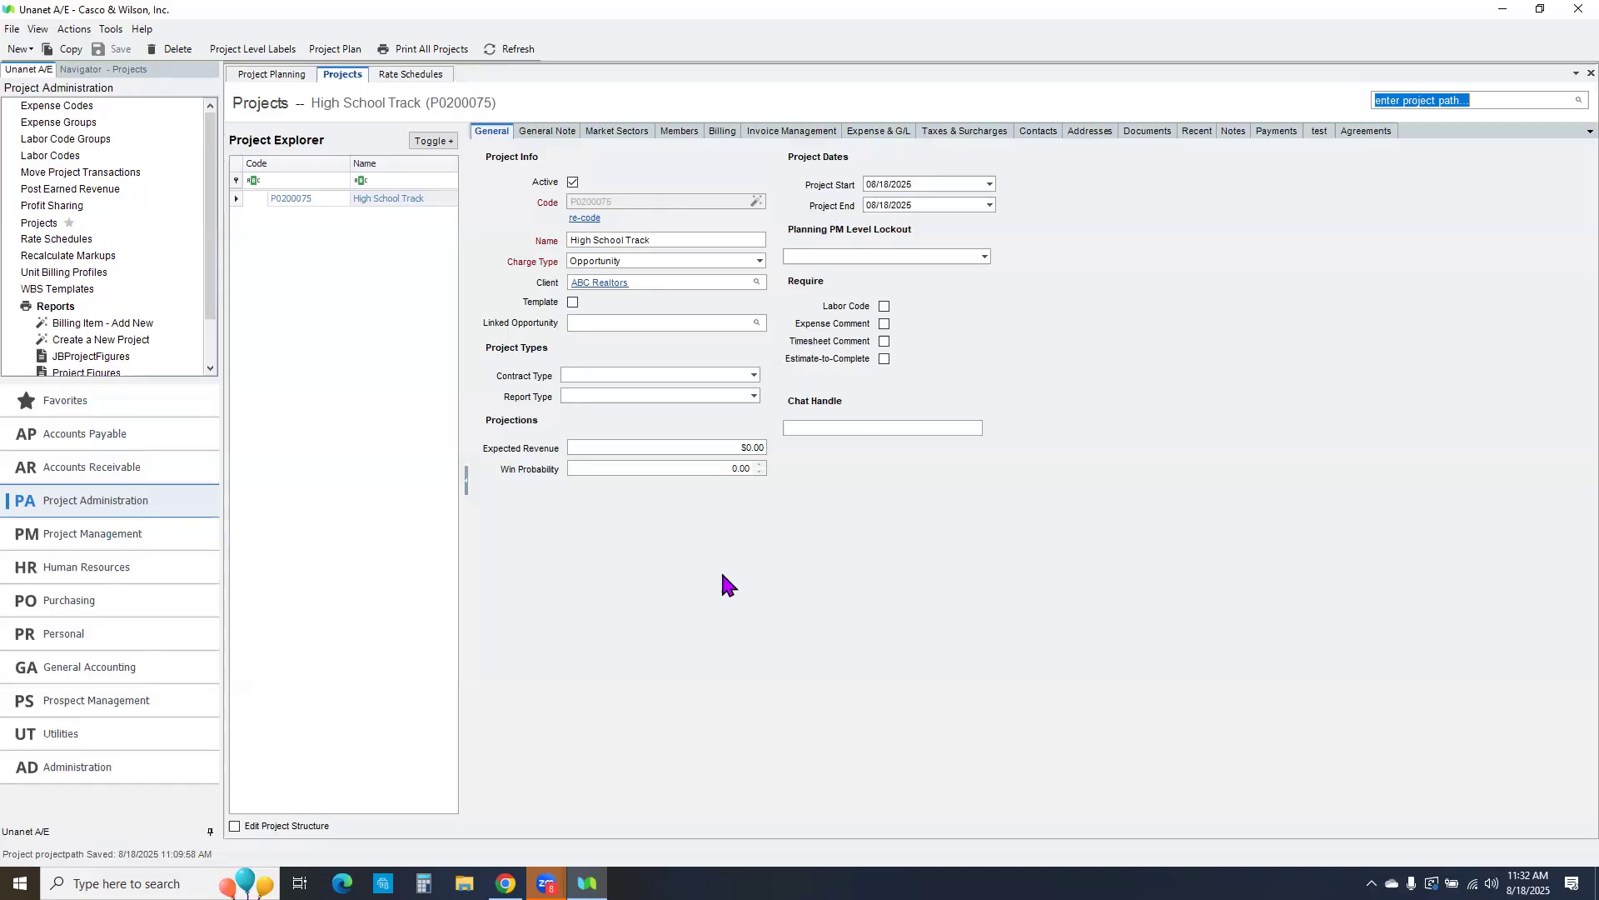
left_click(273, 77)
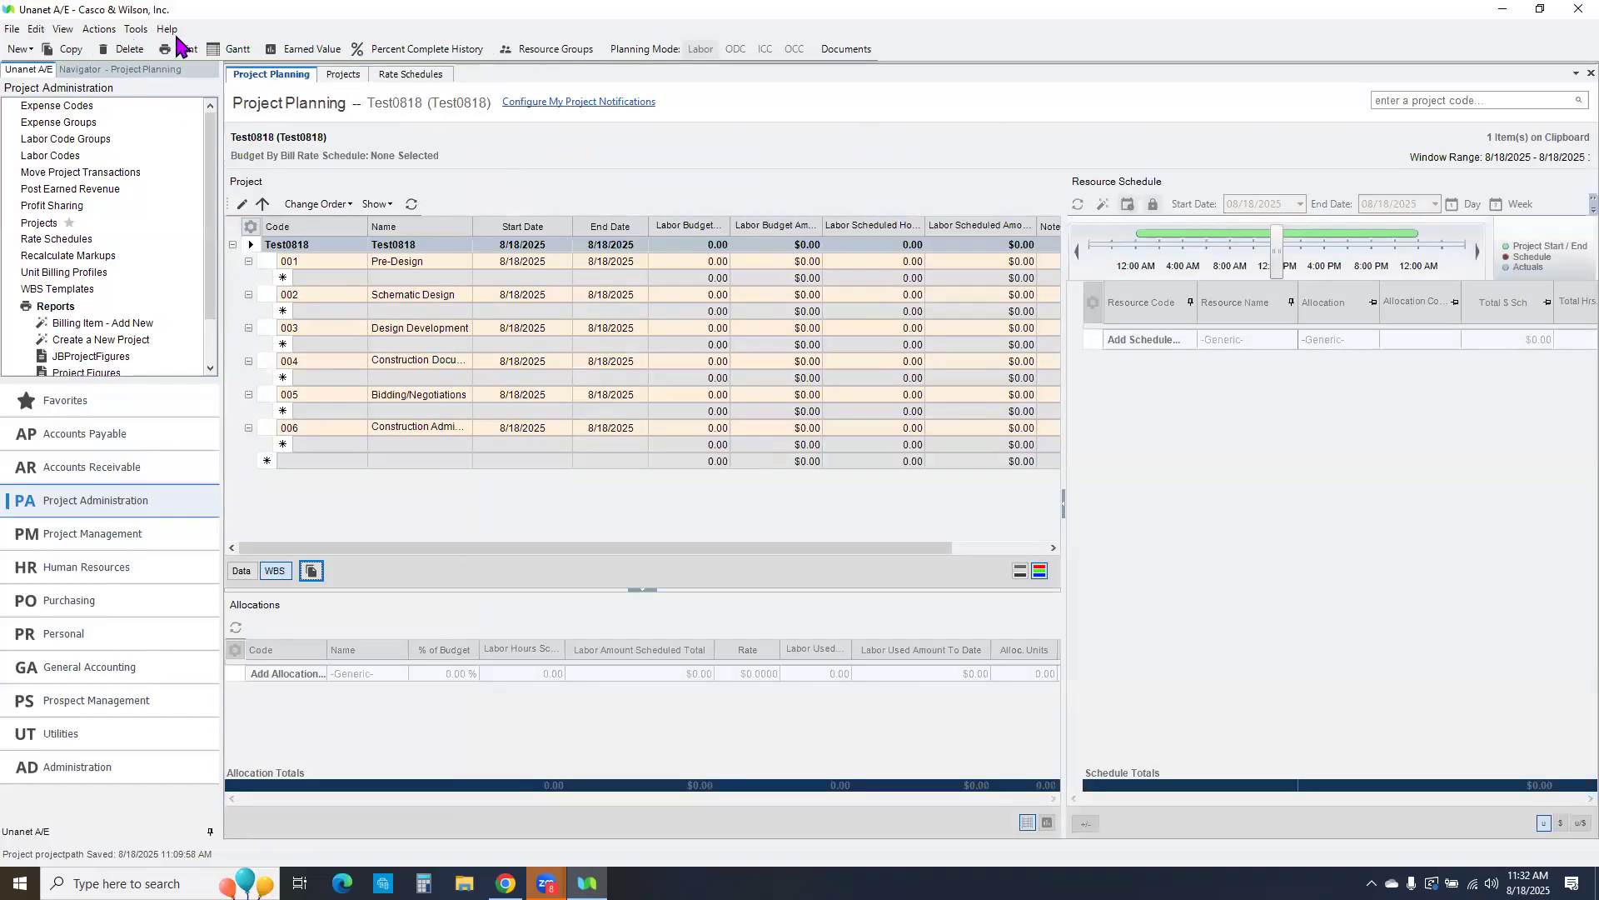
left_click(236, 51)
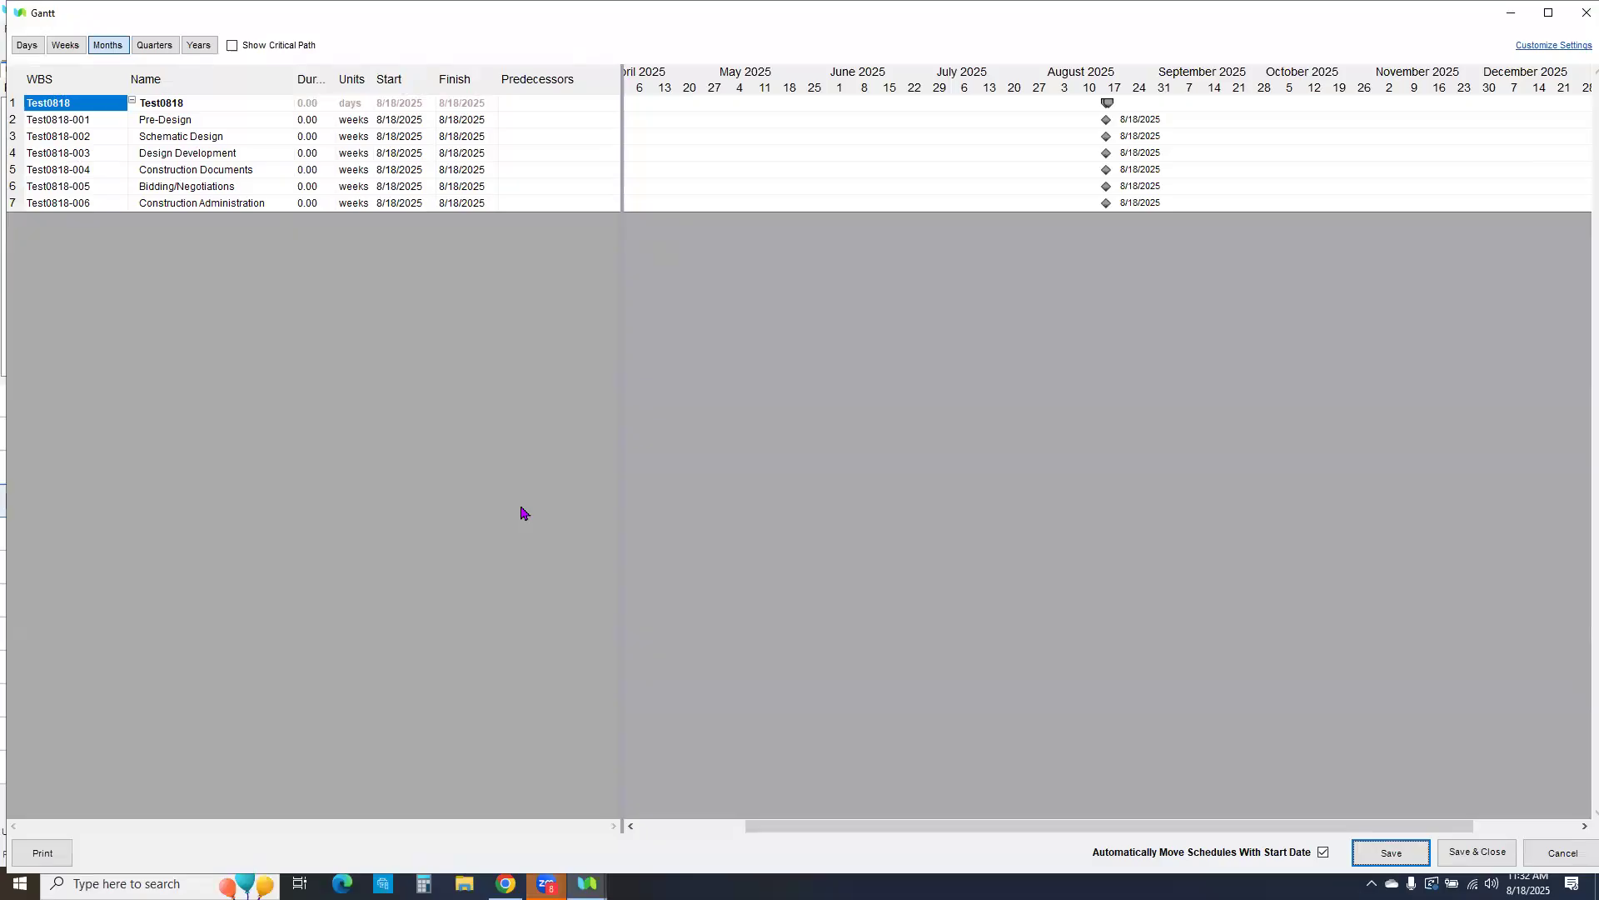
left_click(423, 121)
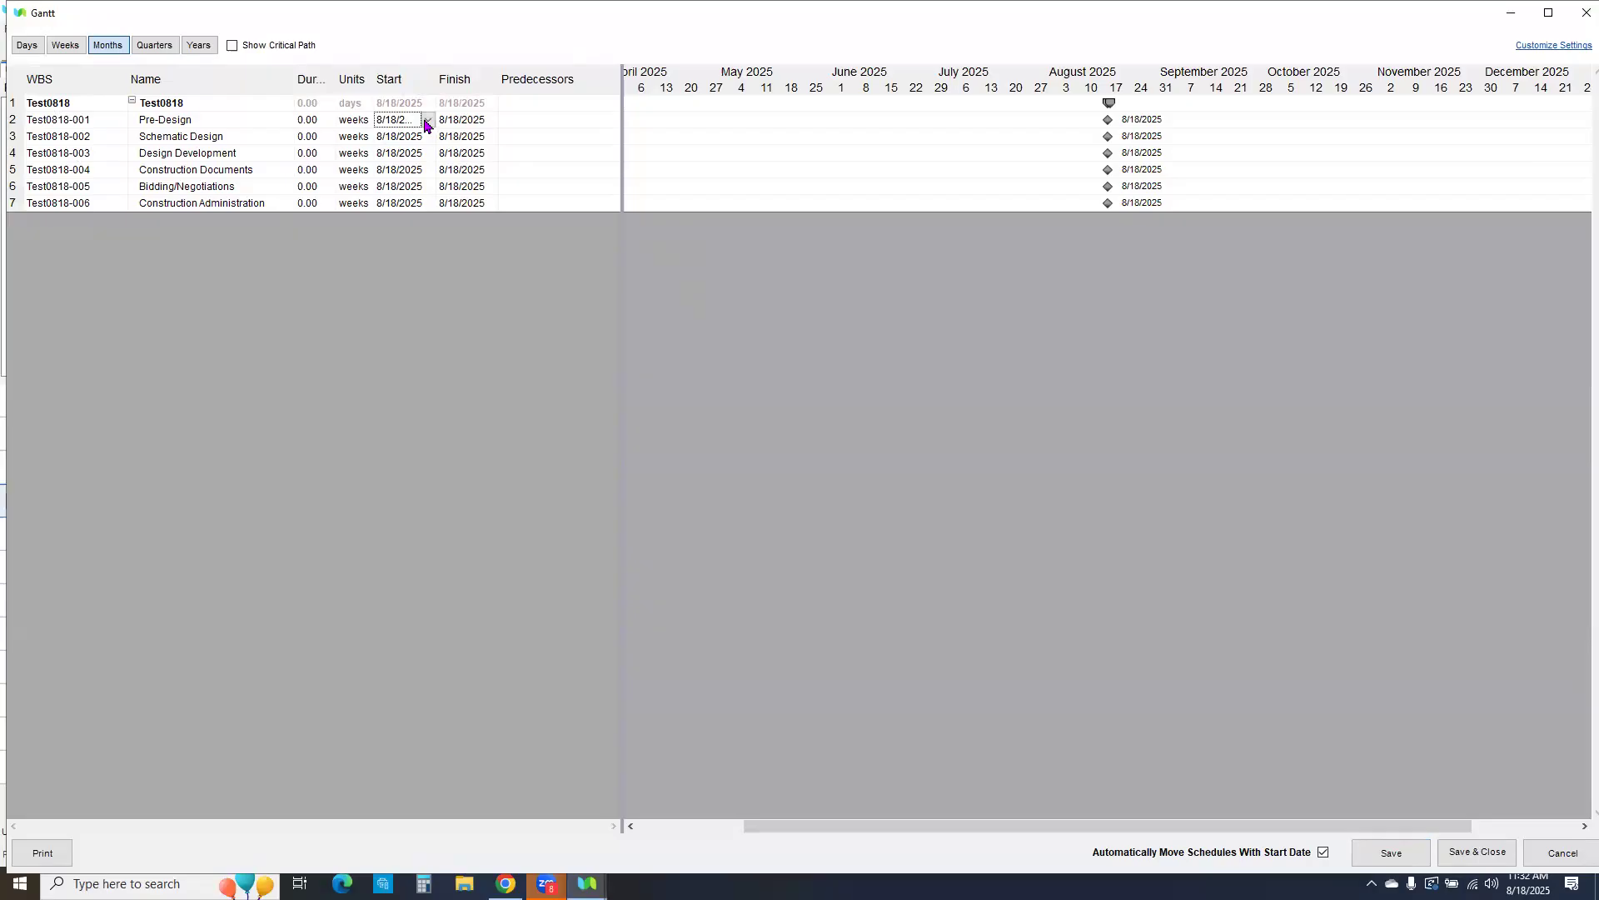
left_click(427, 121)
left_click(550, 141)
left_click(414, 185)
left_click(427, 141)
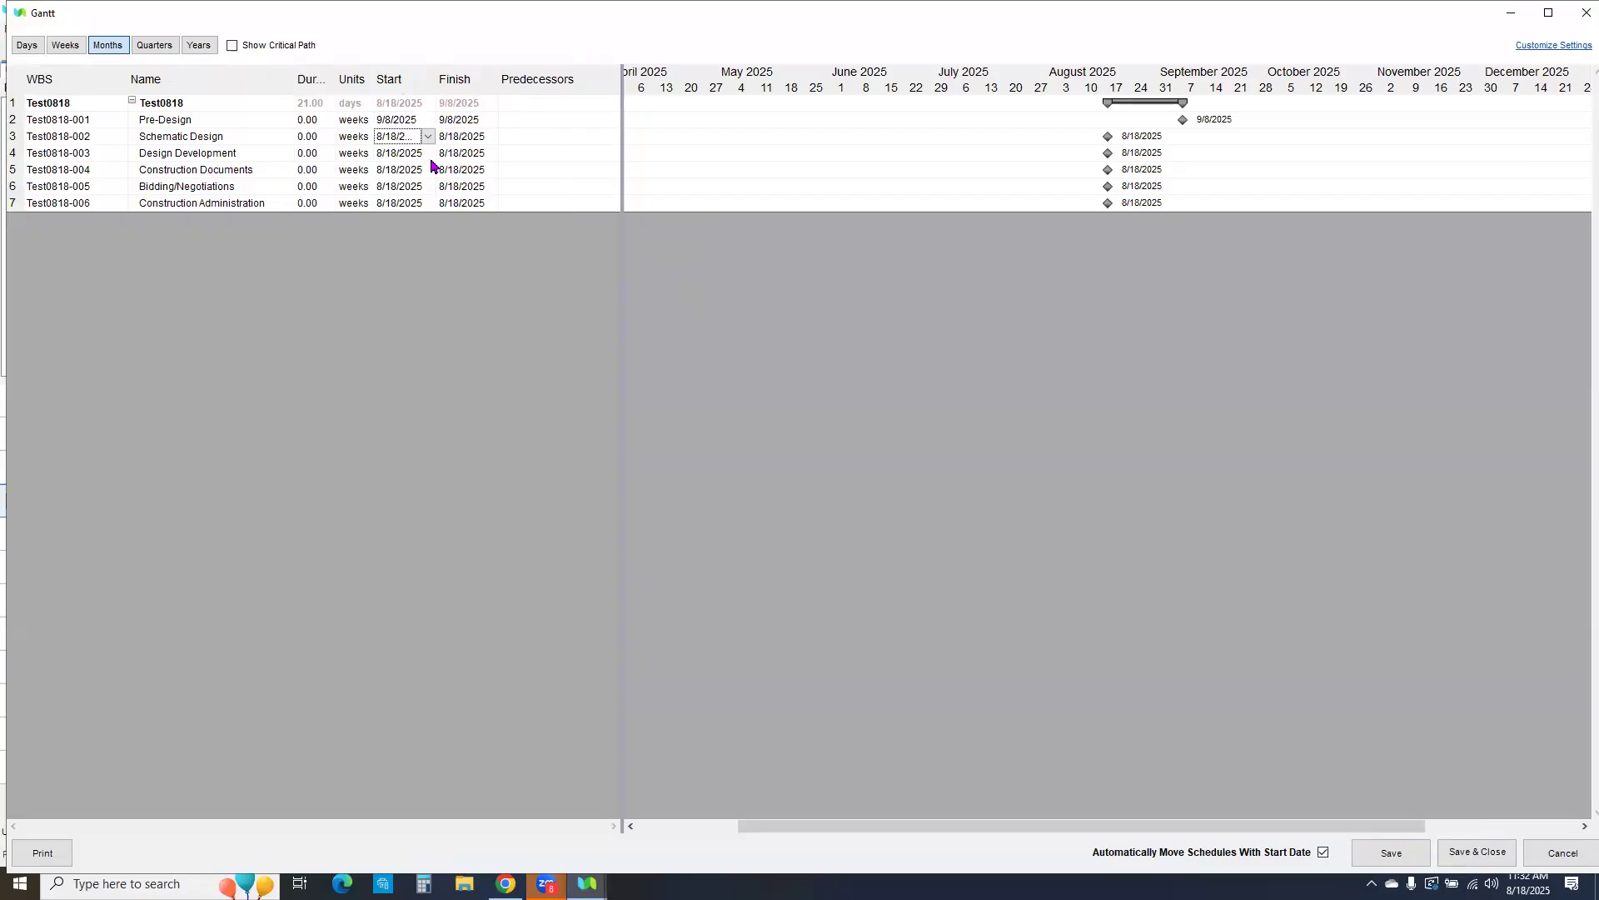
left_click(1575, 849)
Step: Find the Test0818 project in Projects and check the phase dates of Schematic Design and Pre-Design, refreshing the data
left_click(338, 75)
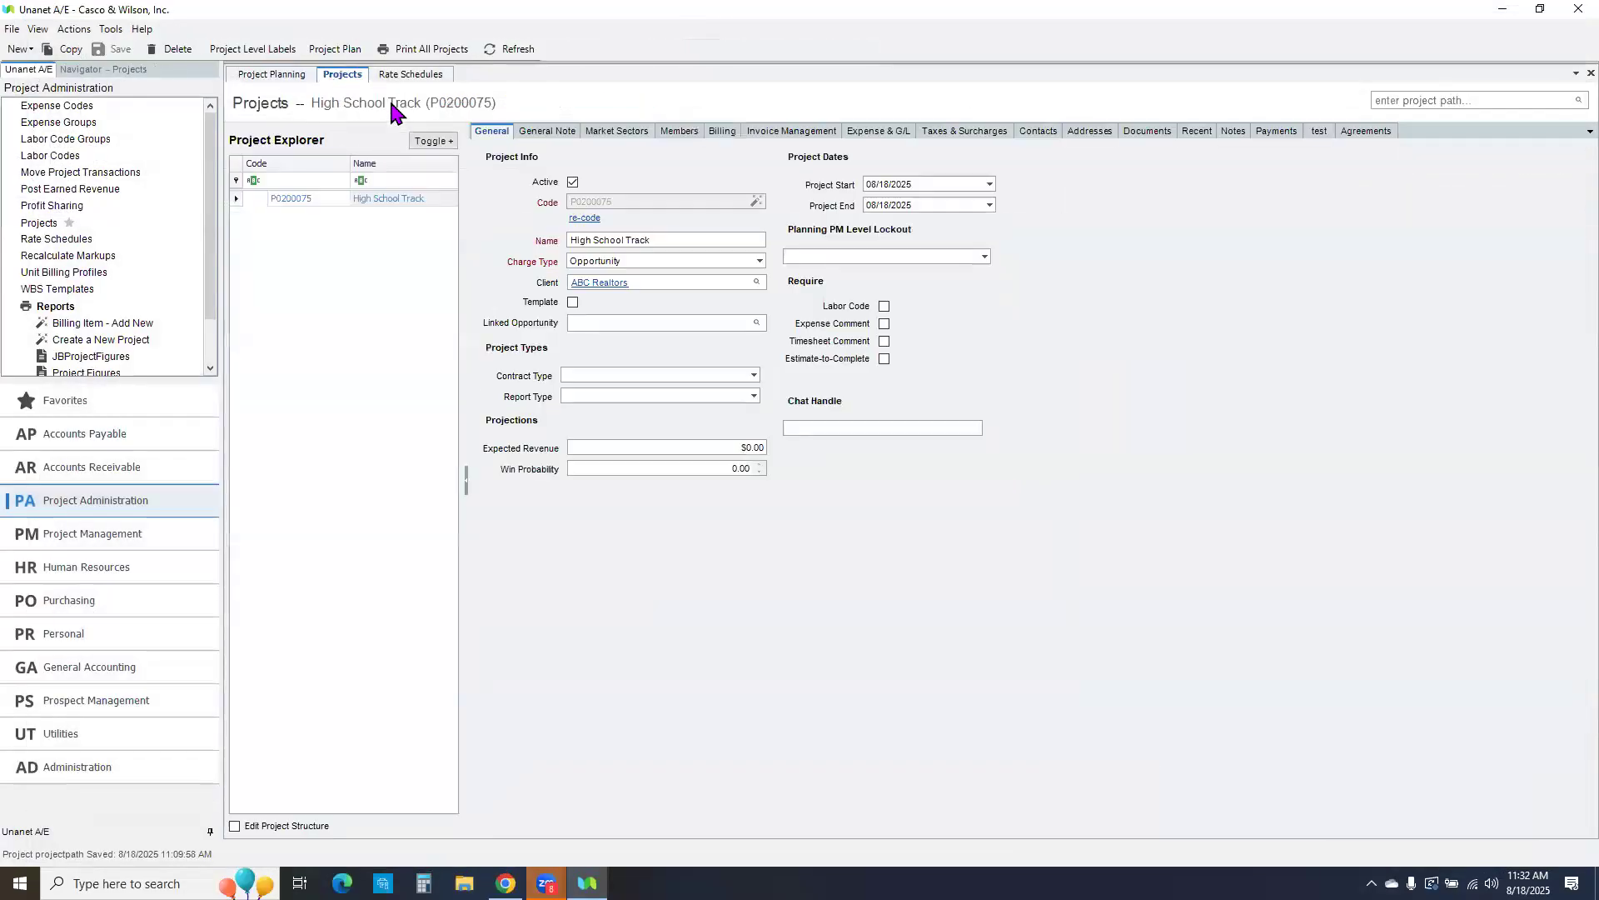
left_click(1401, 99)
type("test0818")
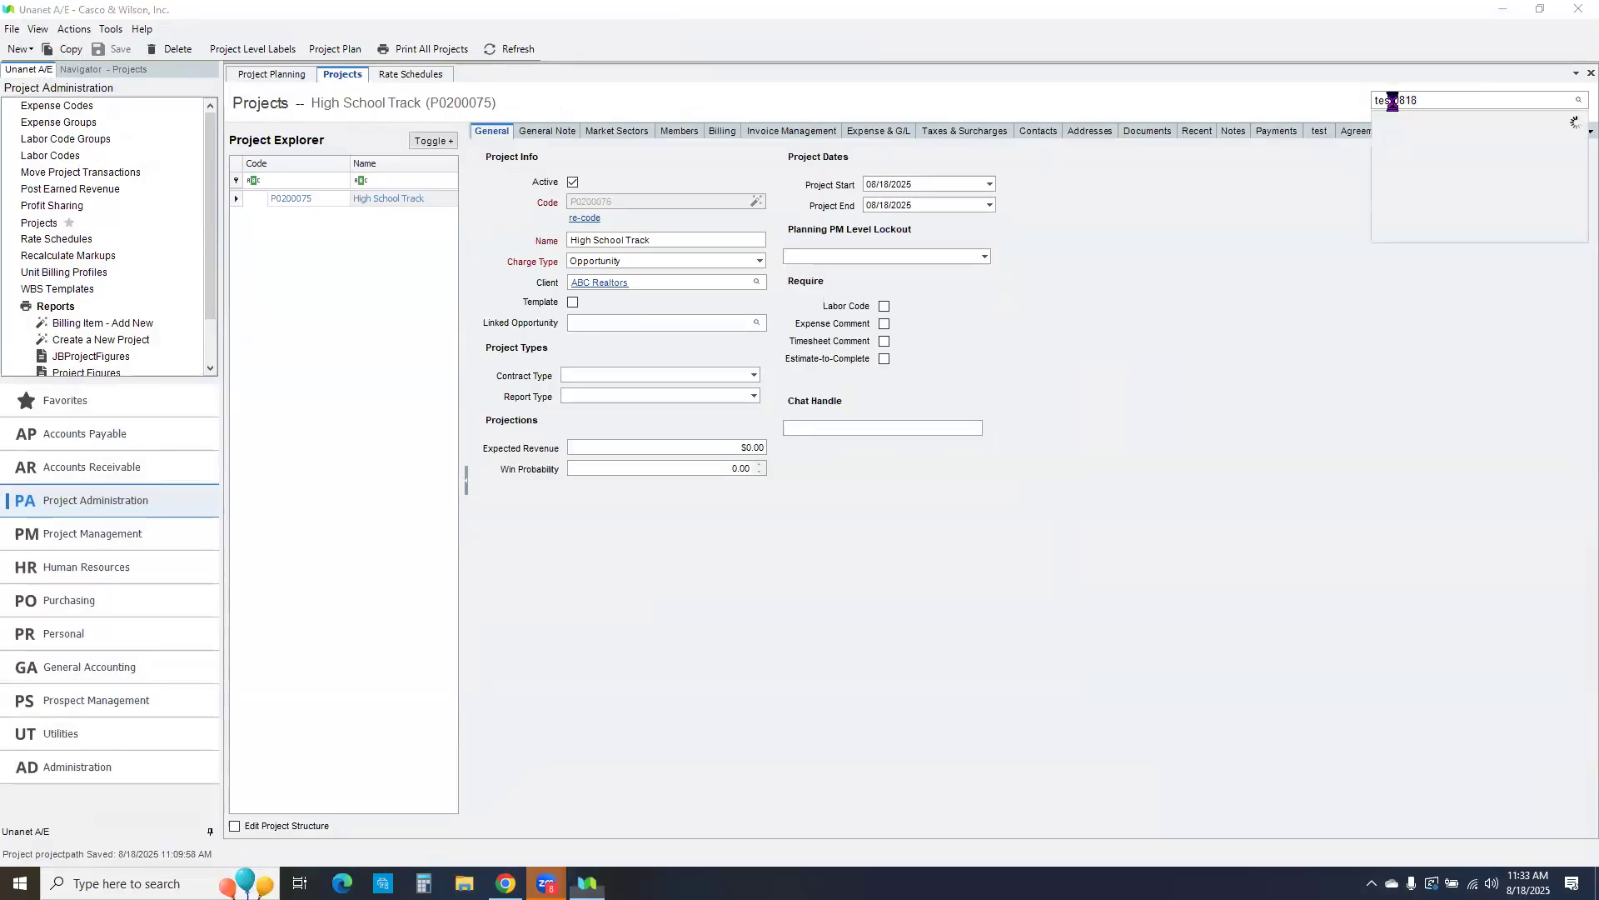
key("Return")
left_click(388, 232)
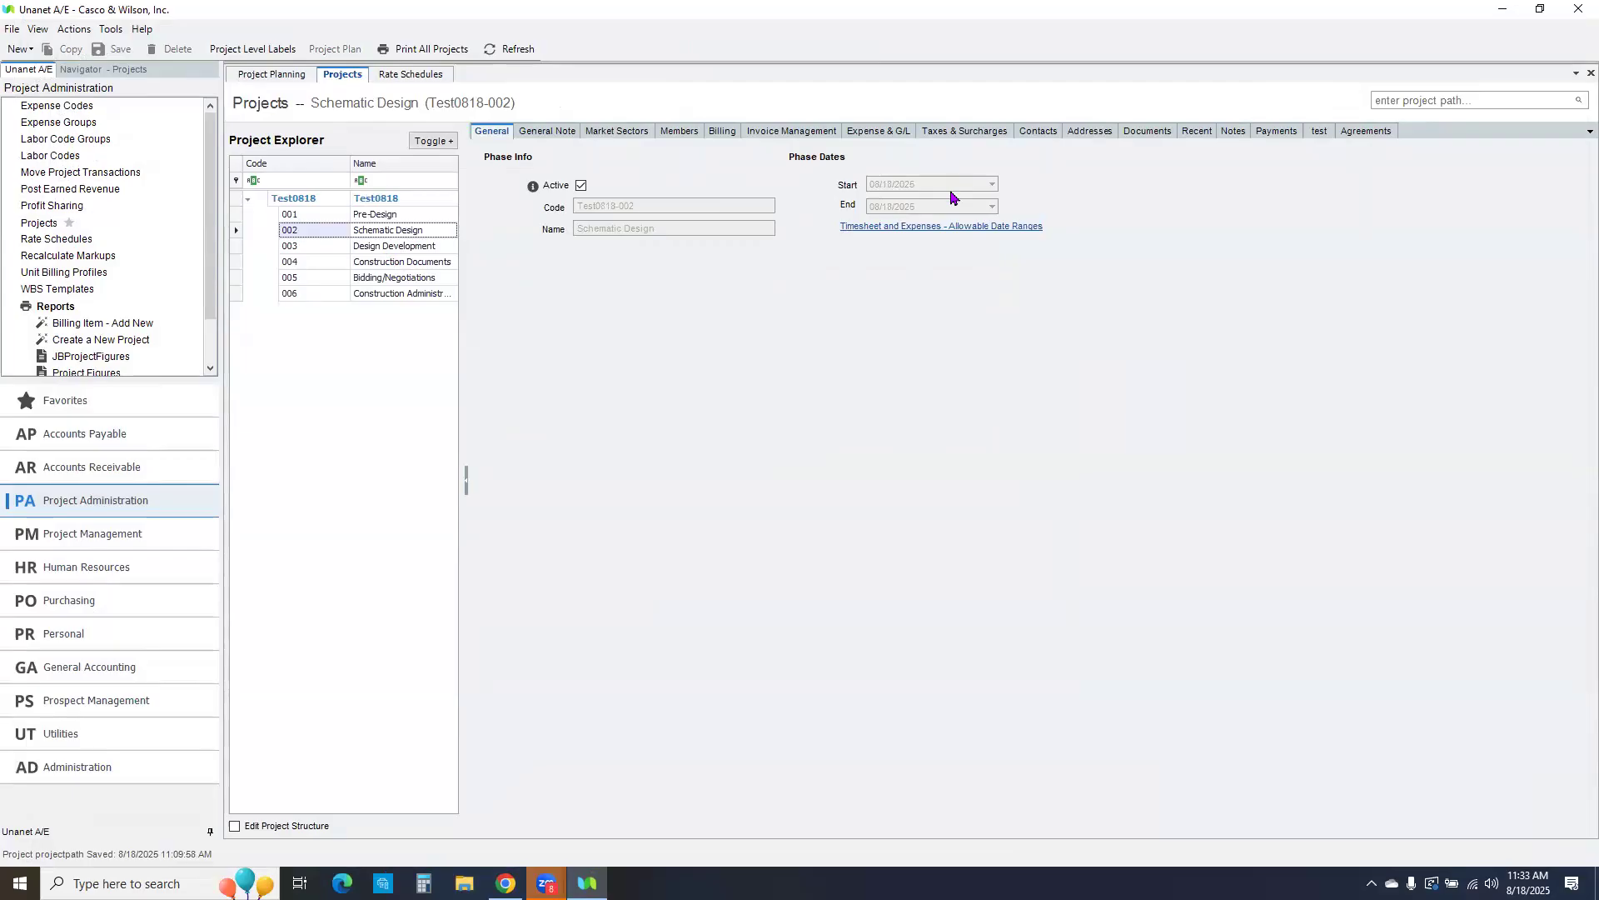
left_click(386, 217)
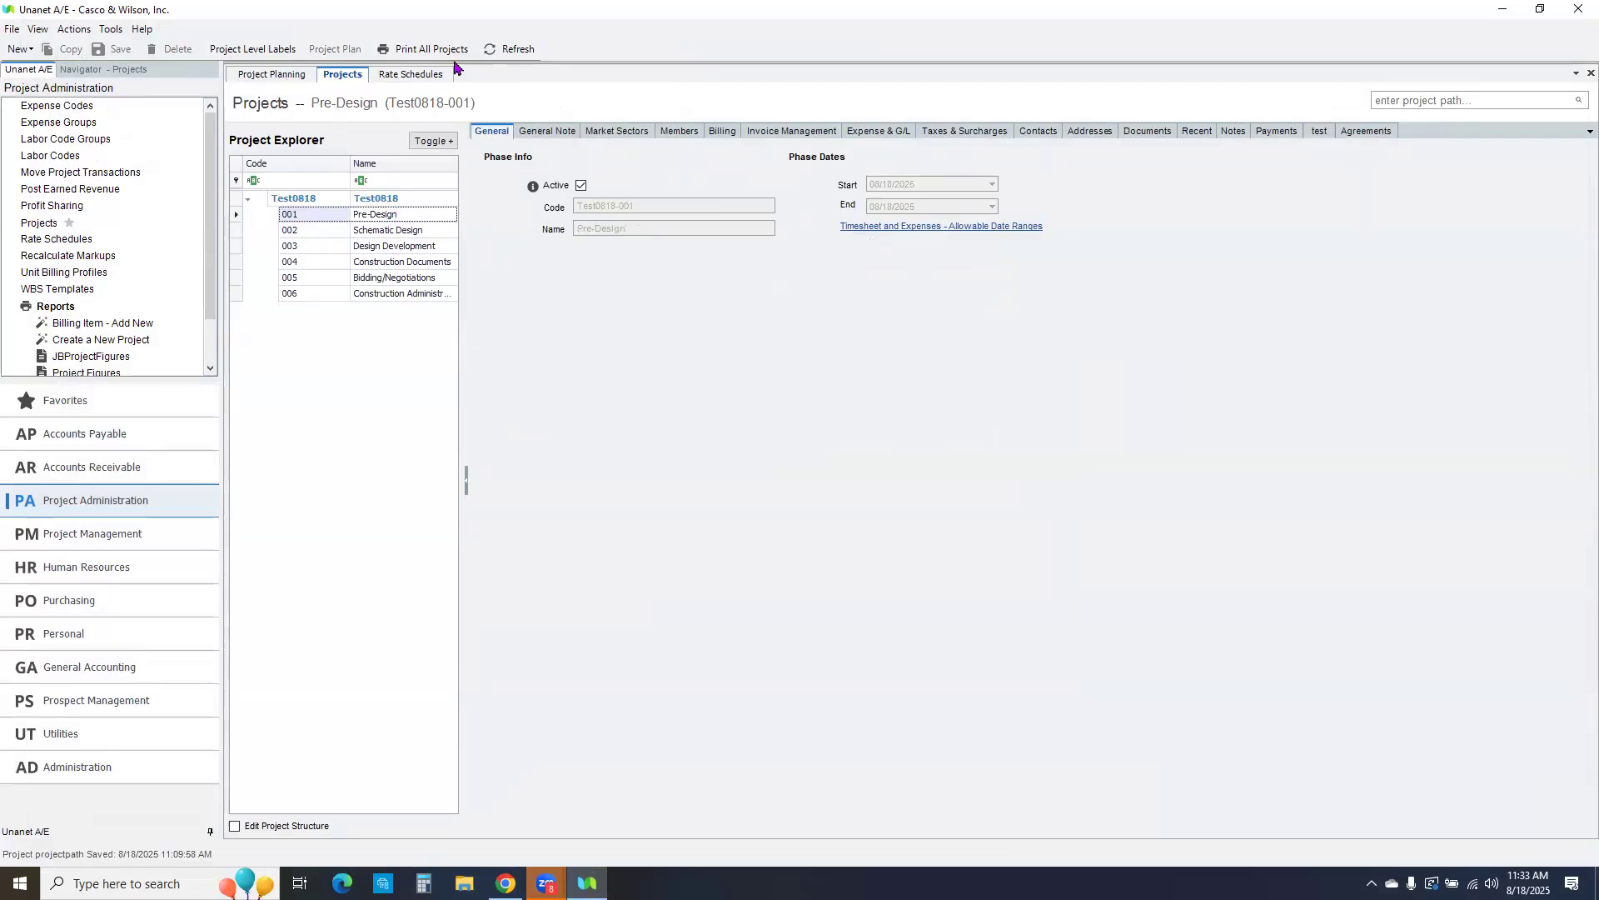
left_click(495, 51)
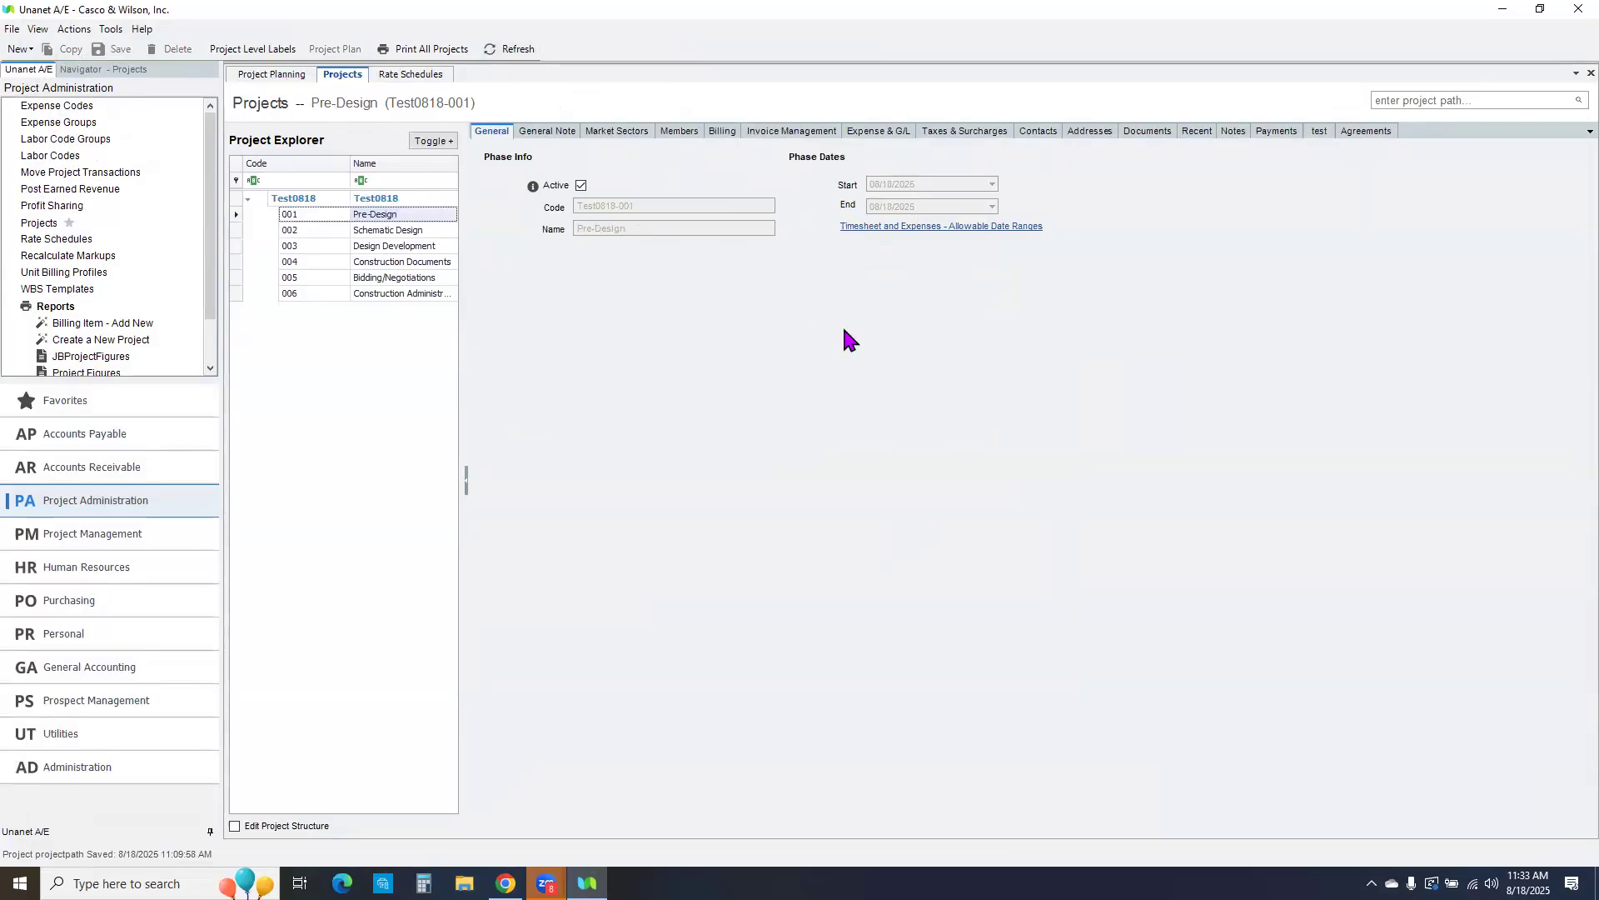
Step: Return to the Test0818 plan and set the Pre-Design start date to 10/27/2025 in the Gantt chart
left_click(305, 76)
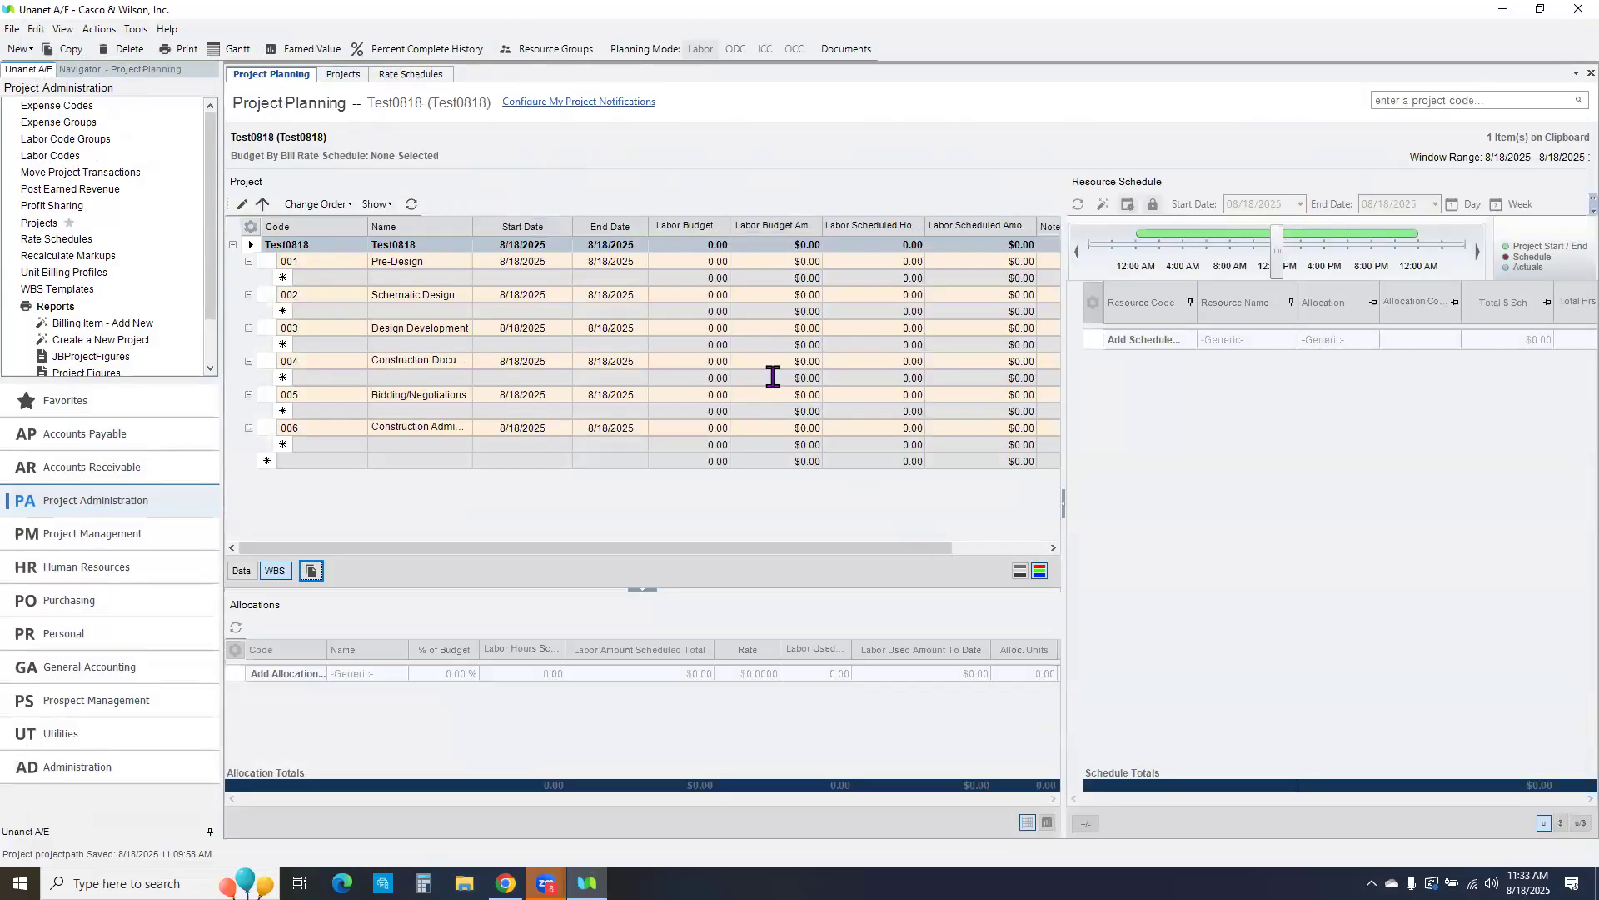
left_click(560, 261)
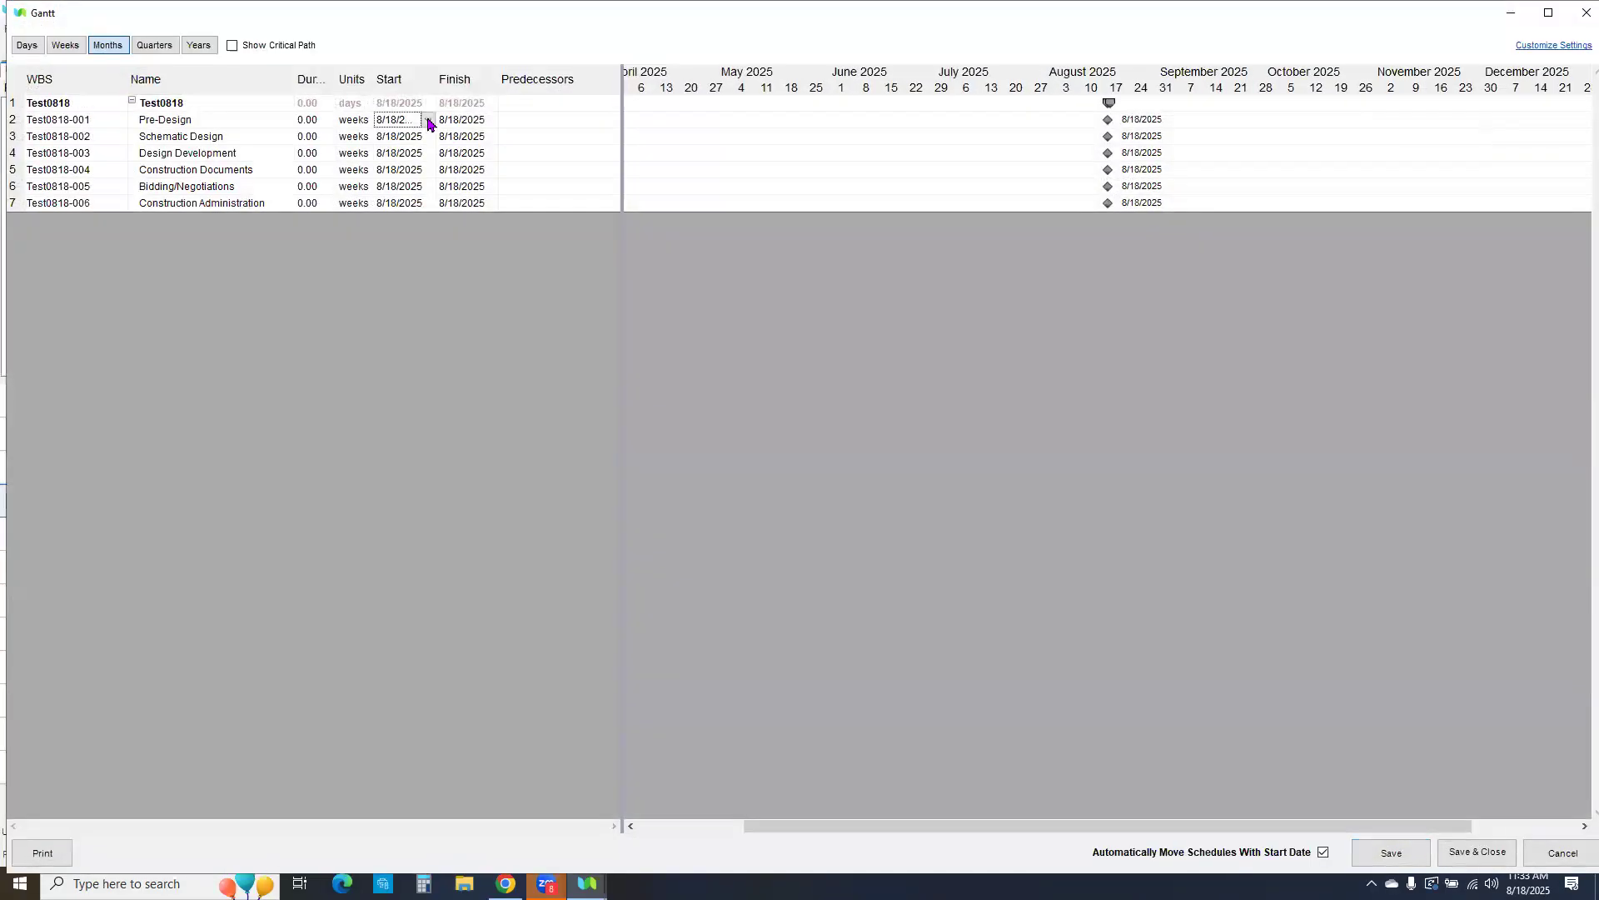
left_click(428, 120)
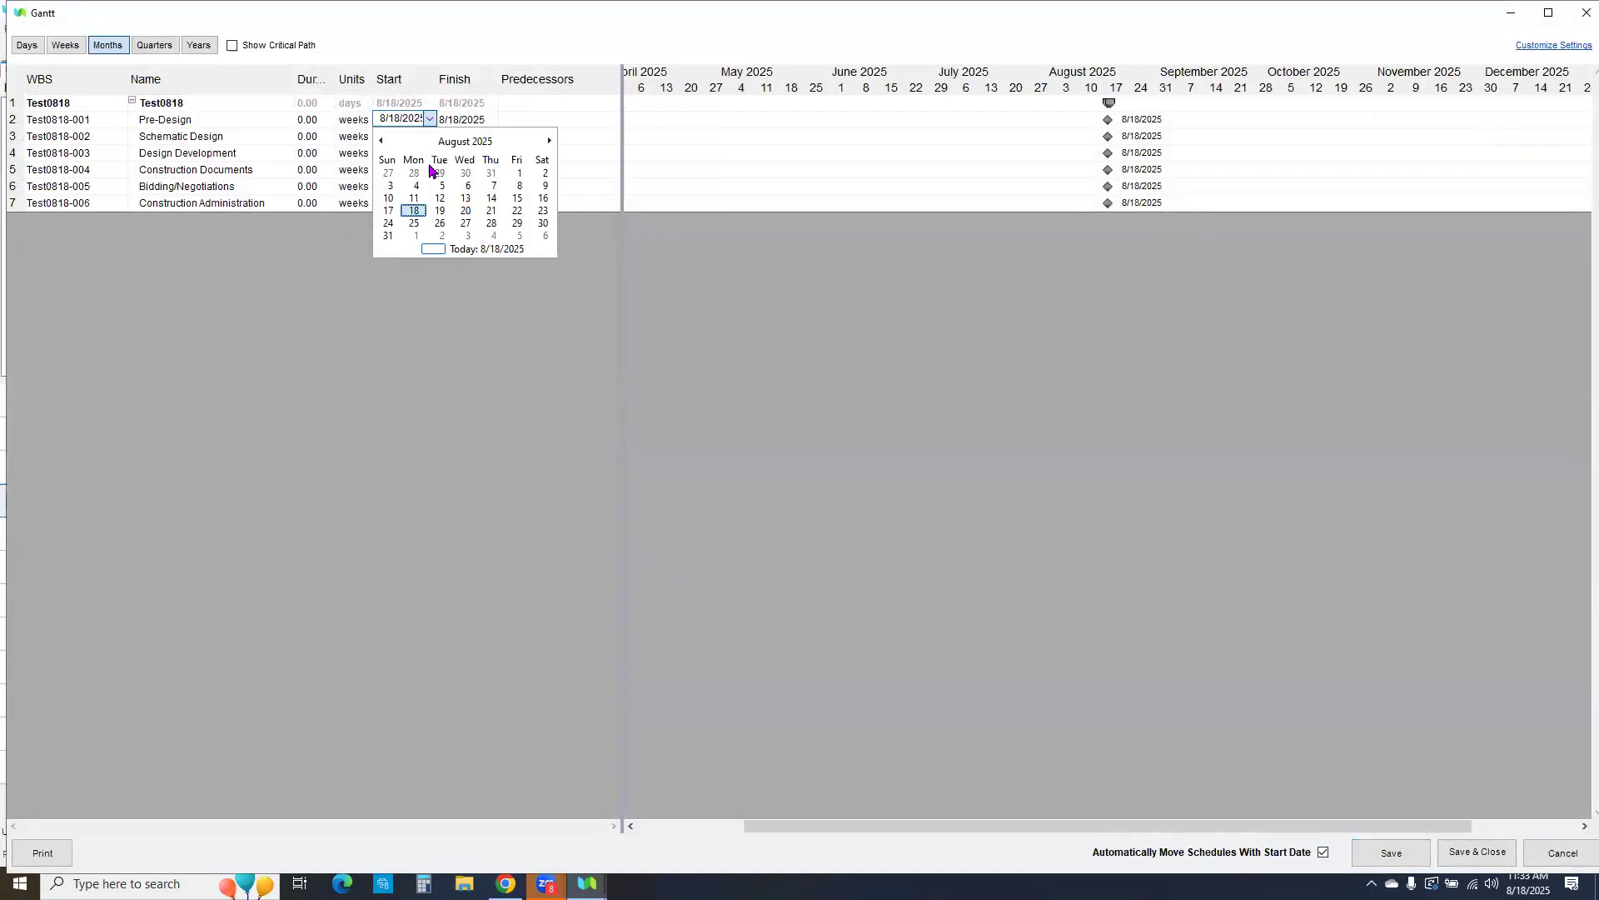
left_click(548, 142)
left_click(548, 142)
left_click(414, 222)
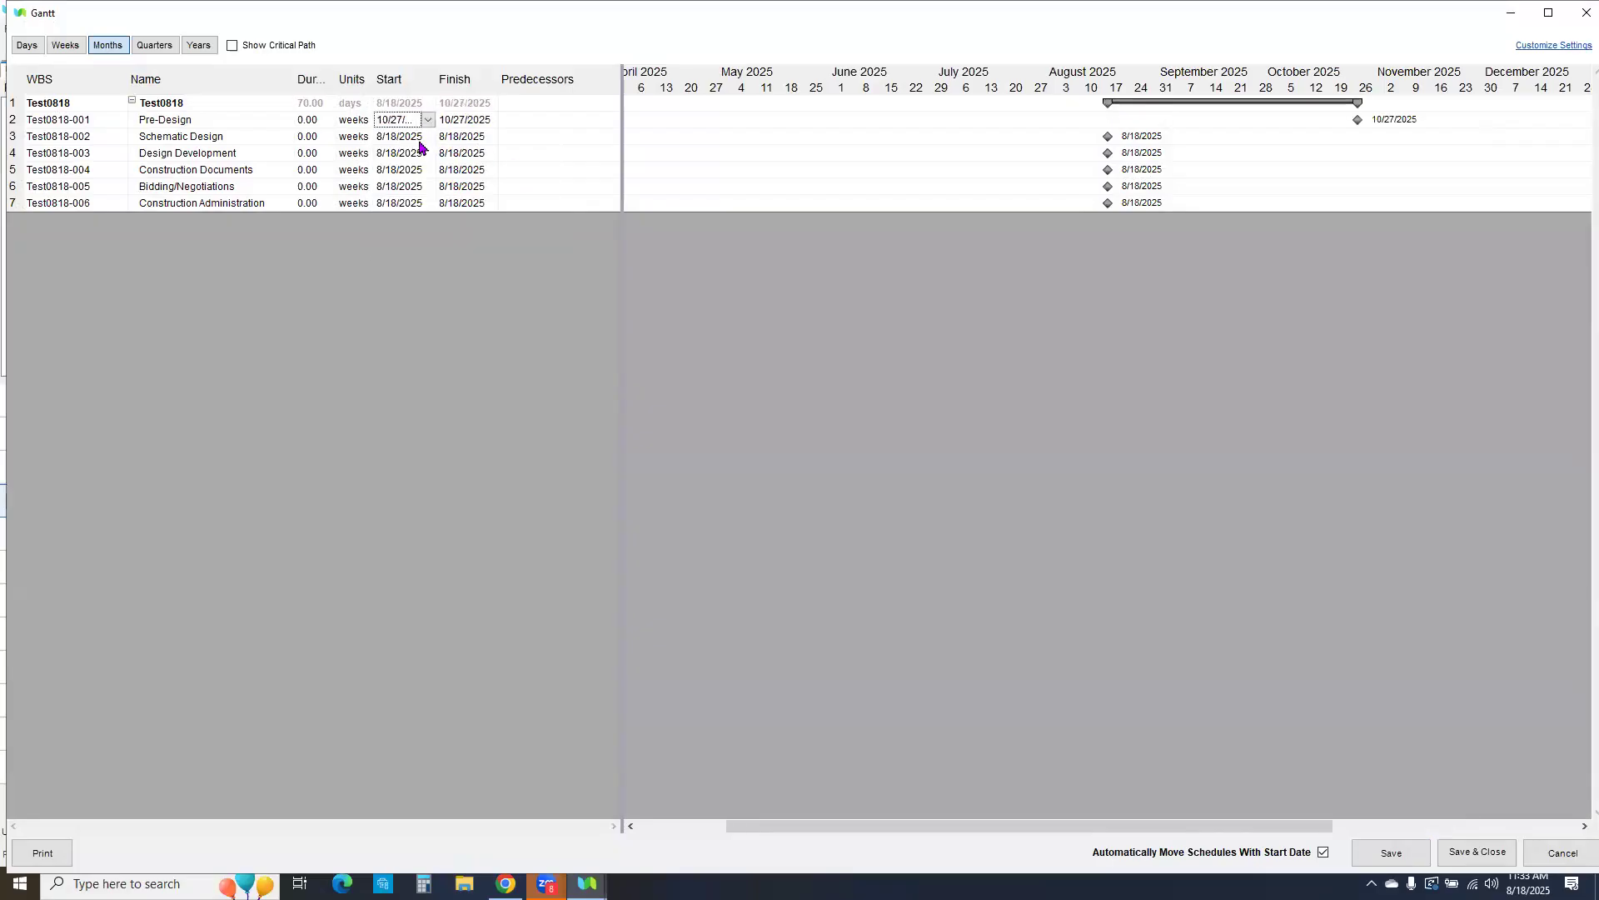
Step: Set the Schematic Design start date to 10/30/2025 in the Gantt chart, and save and close it
left_click(425, 138)
left_click(430, 136)
left_click(549, 158)
left_click(549, 157)
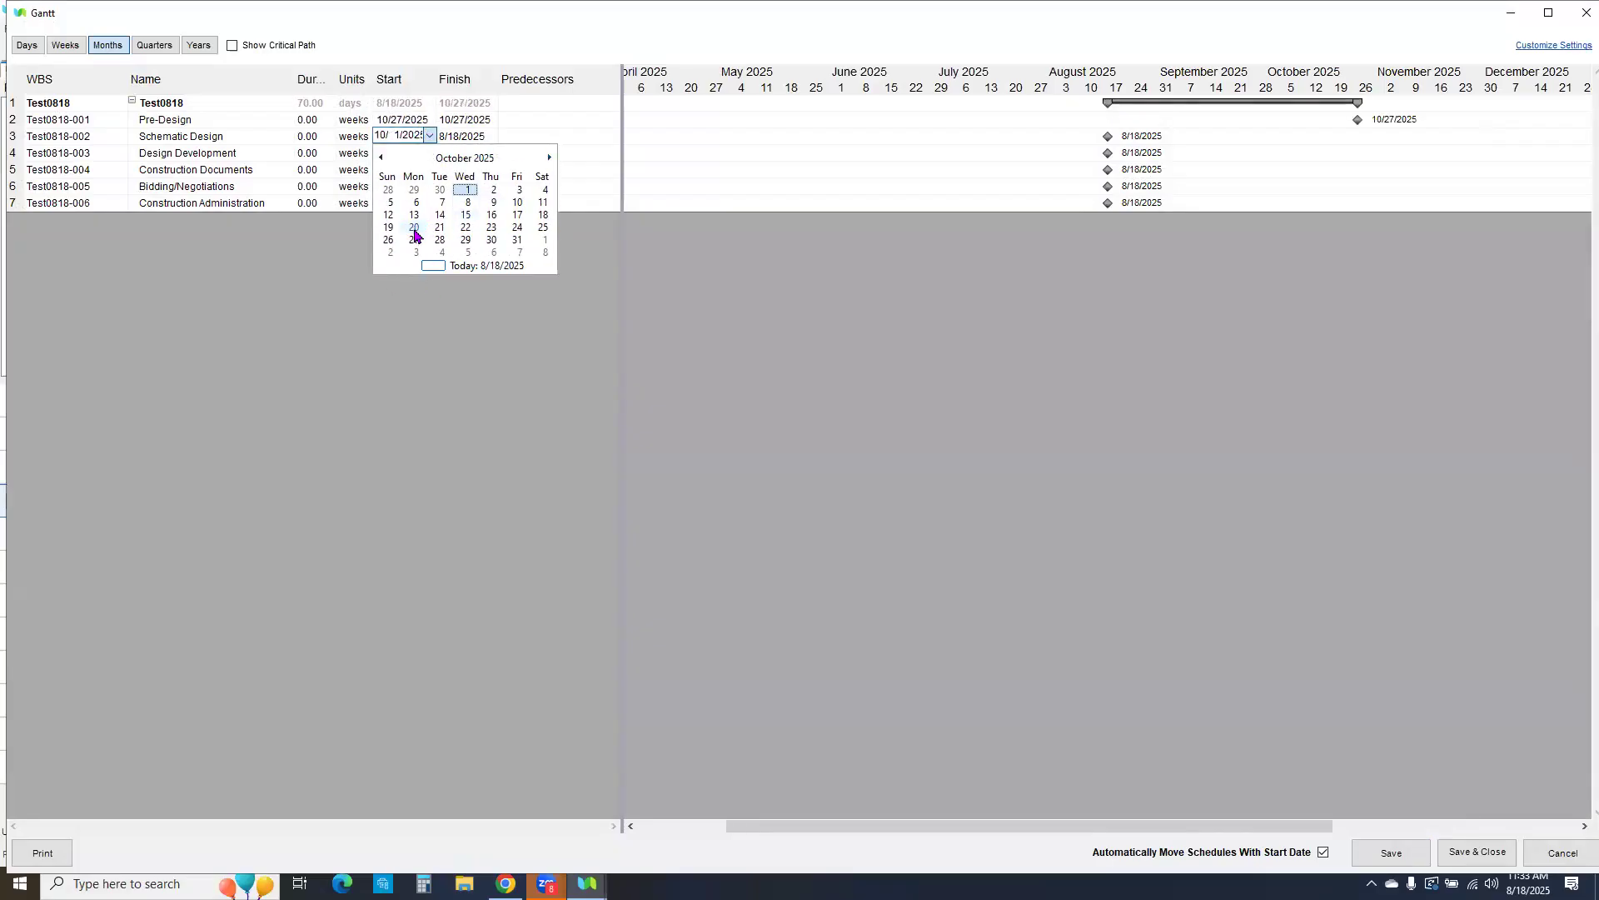
left_click(1461, 863)
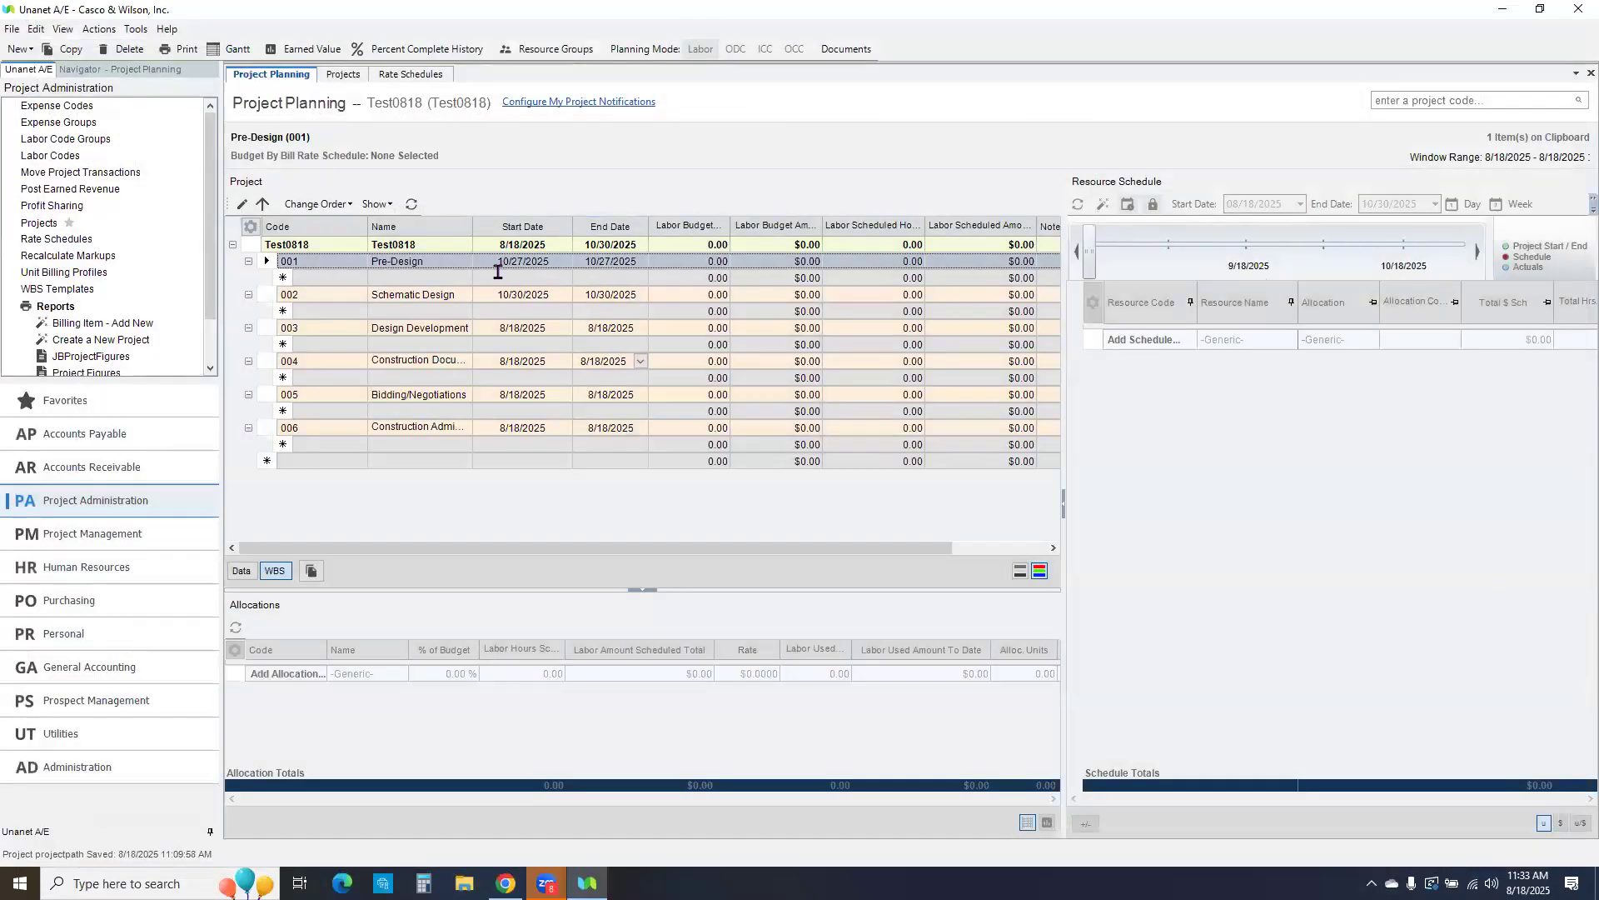
Step: Compare the Pre-Design dates between the project record and the plan, and view the Test0818 project's general information
left_click(342, 76)
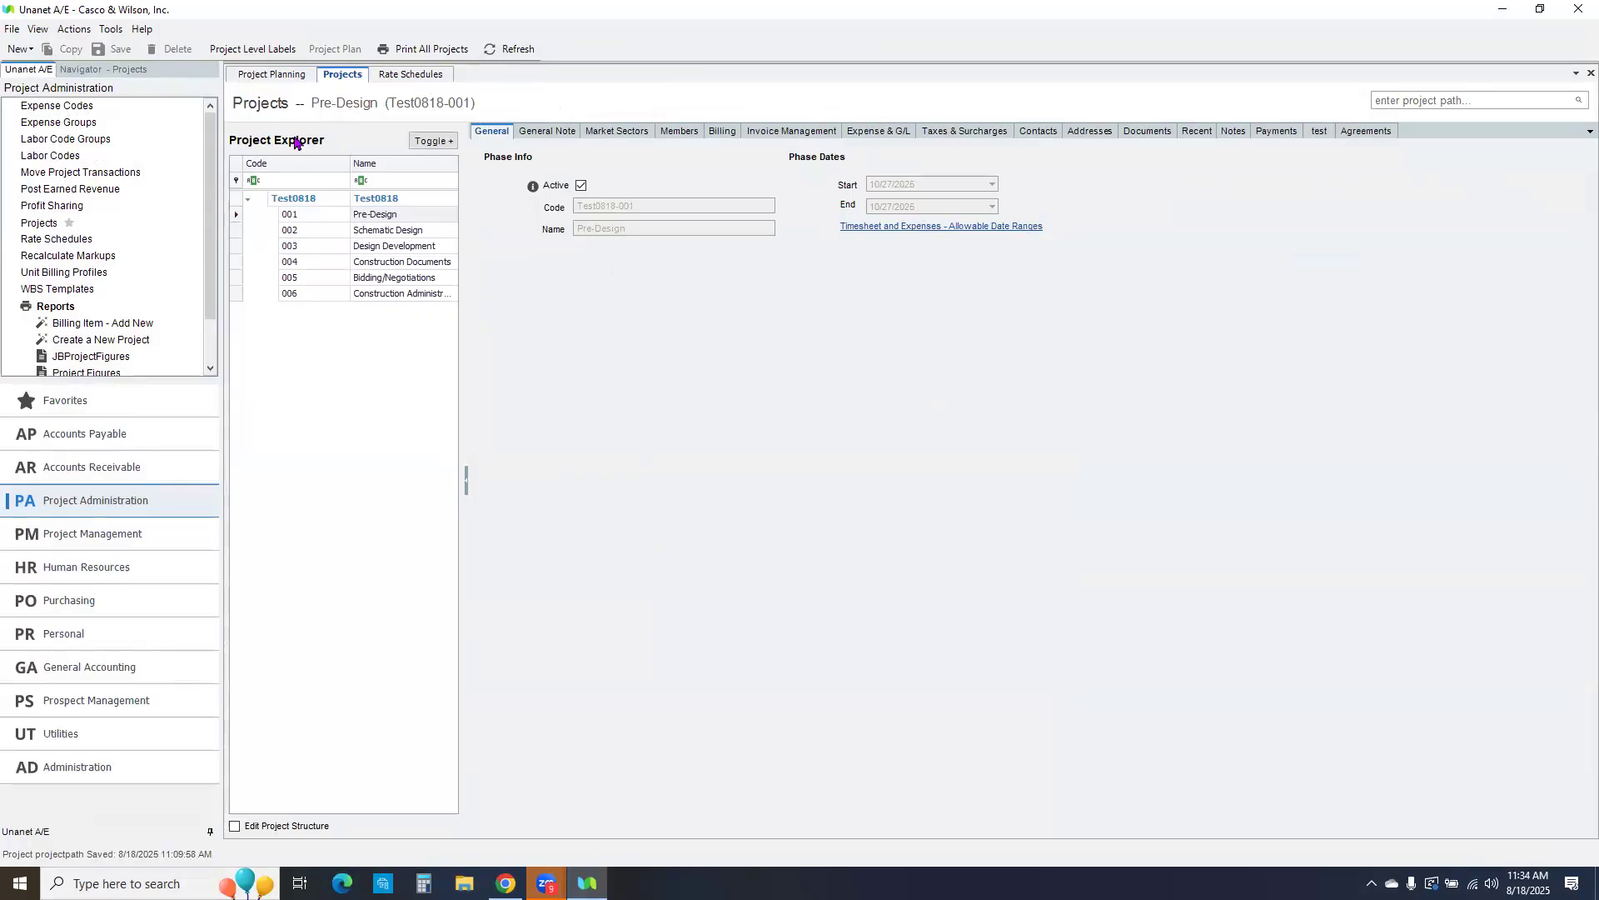
left_click(300, 77)
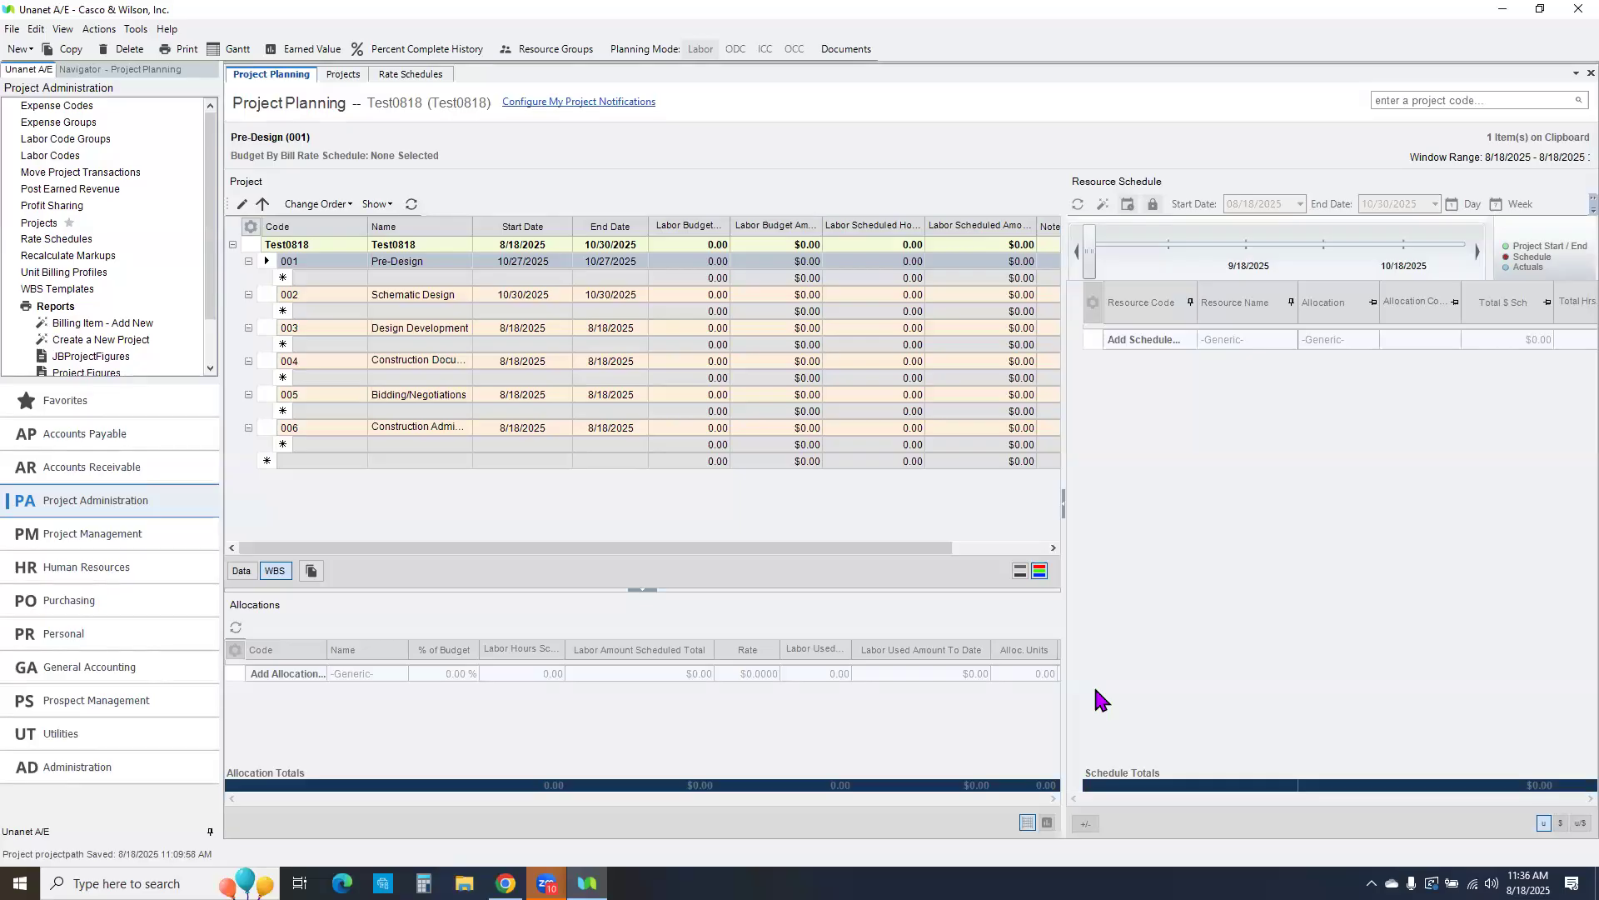
left_click(341, 76)
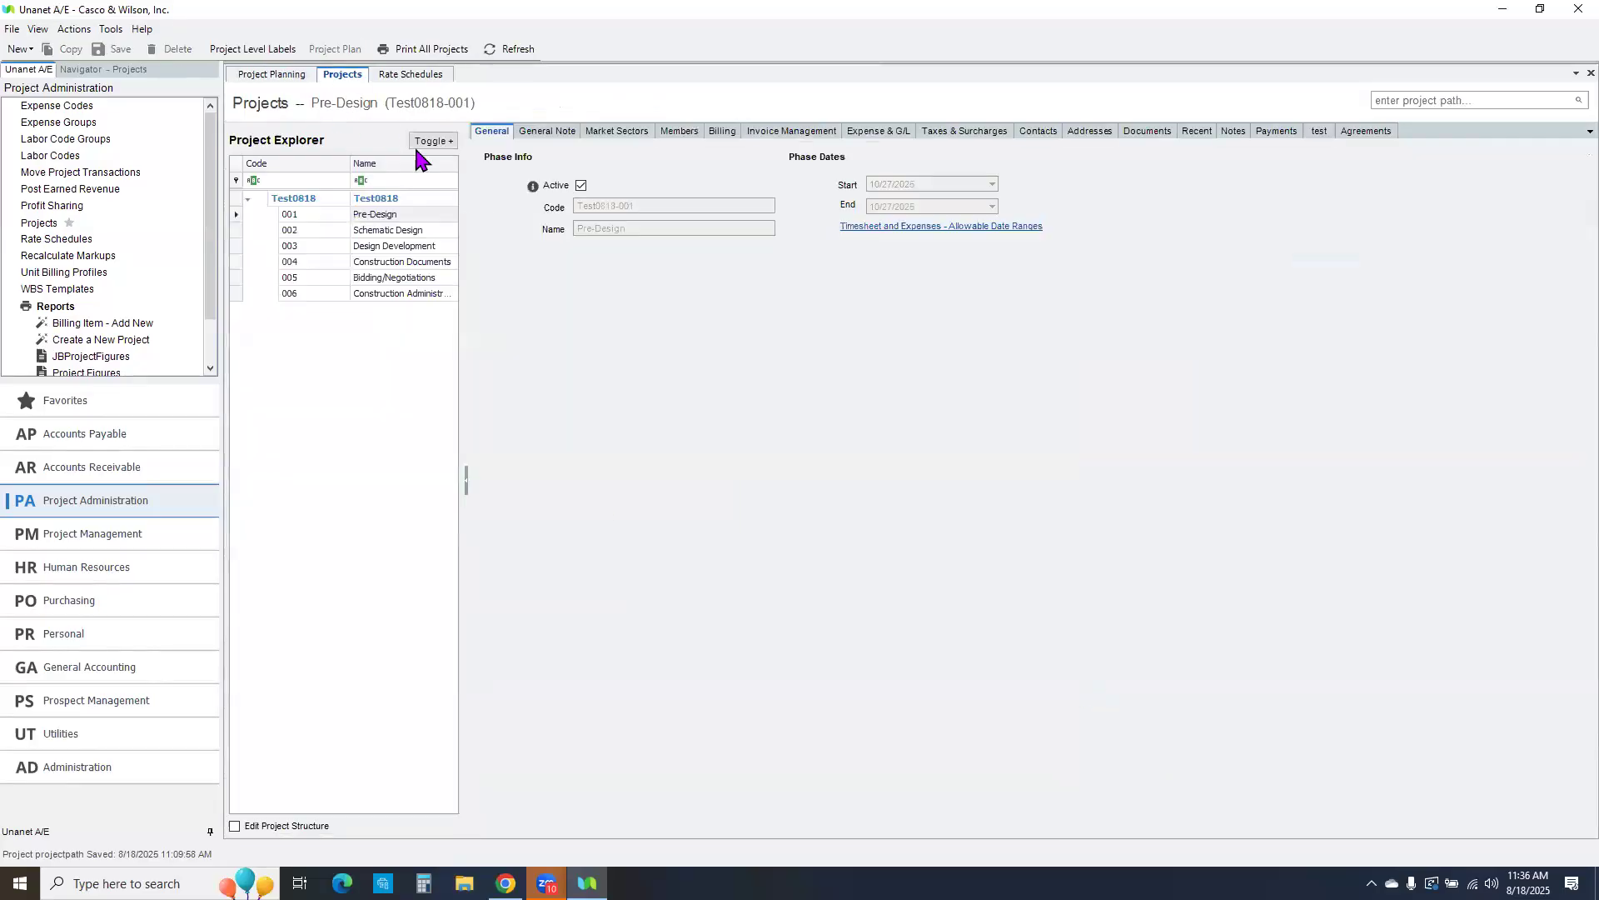
left_click(357, 196)
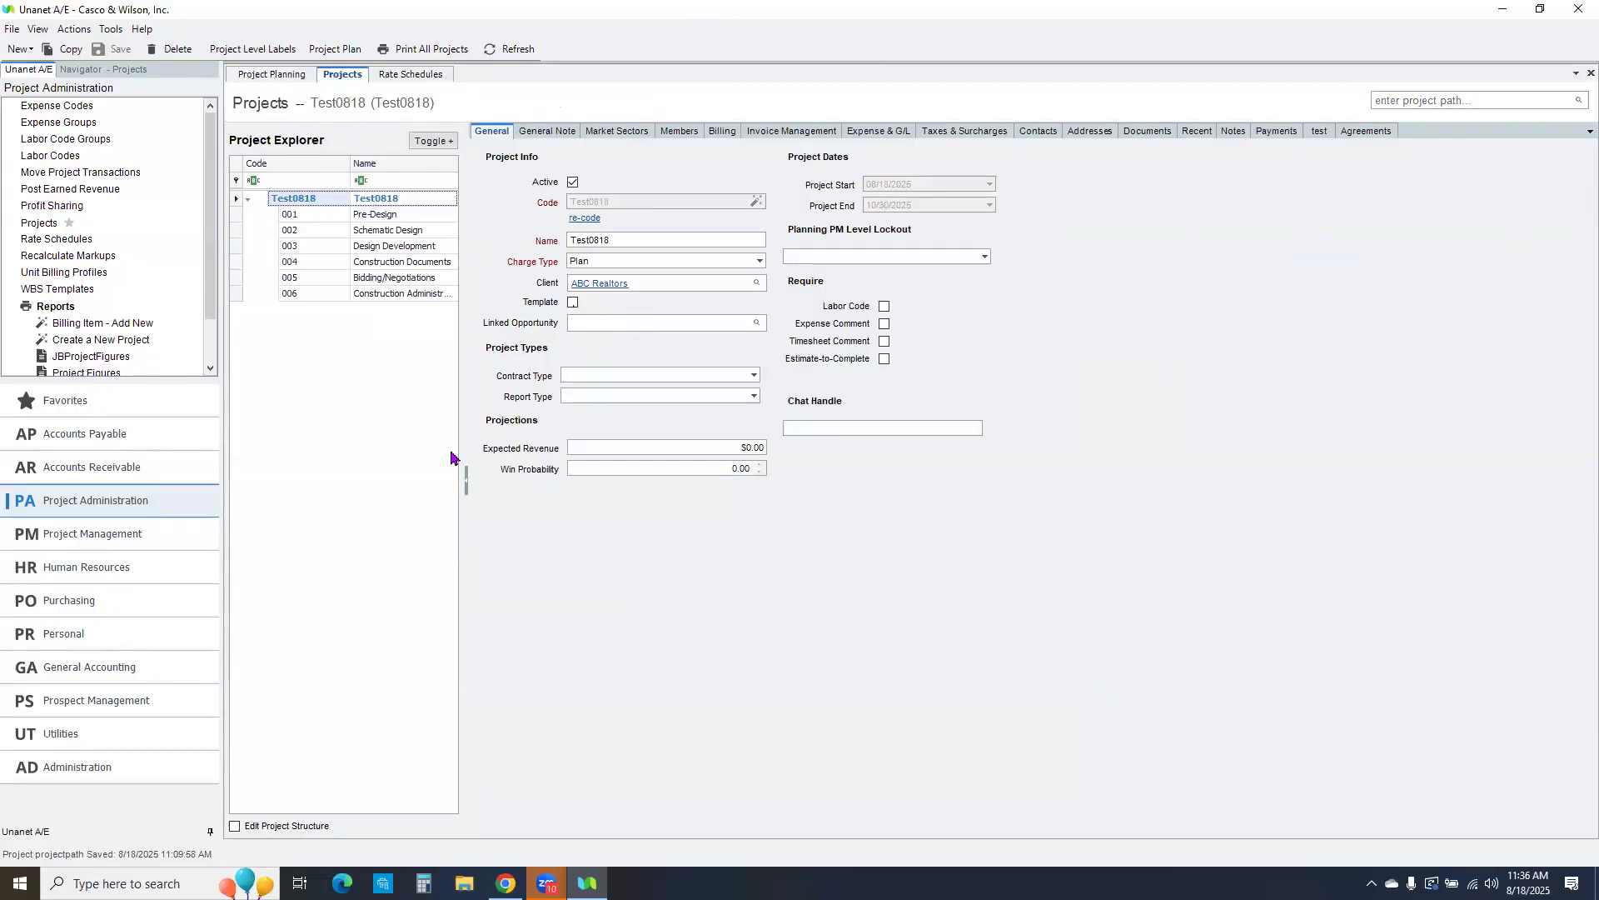
Step: Open the Layout Manager utility and load the Projects form layout
left_click(48, 743)
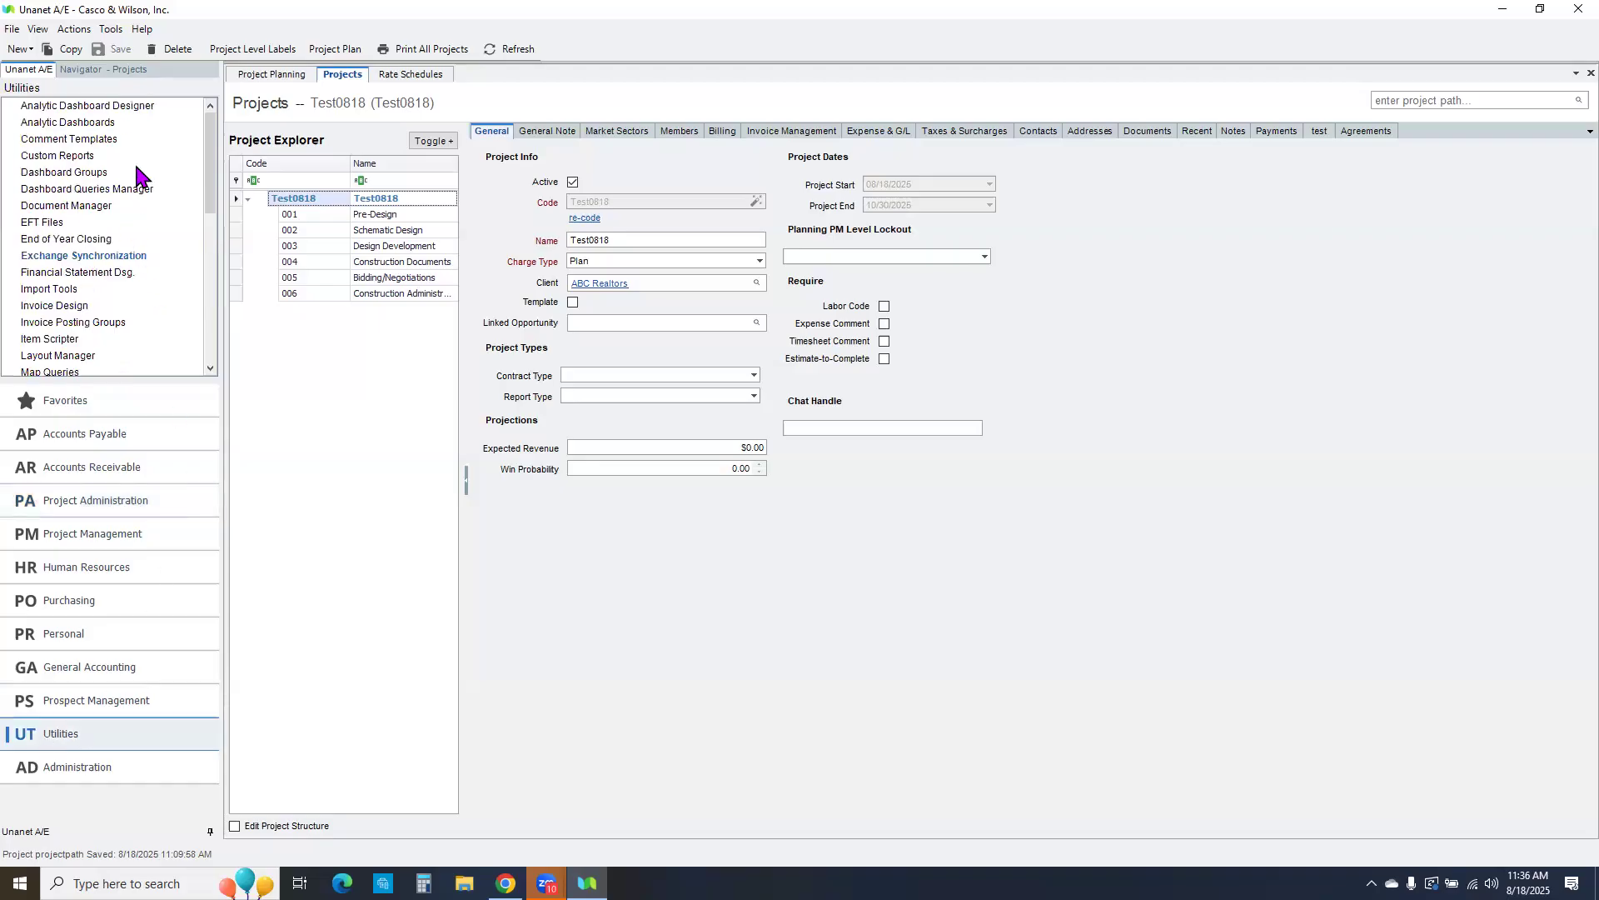
left_click_drag(208, 152, 208, 177)
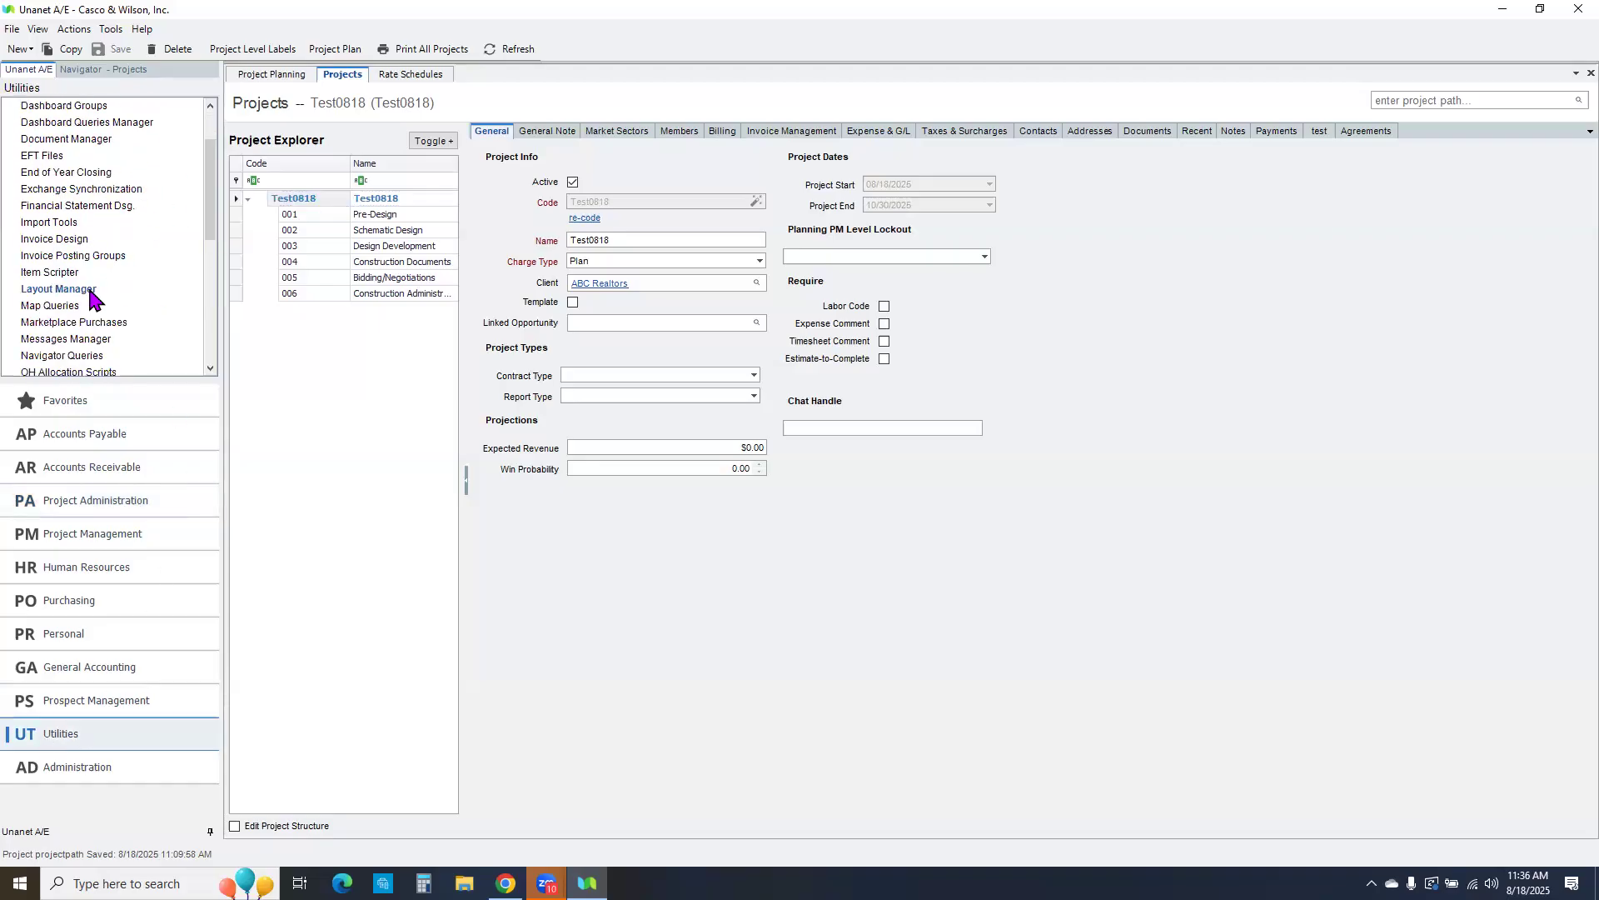
left_click(116, 289)
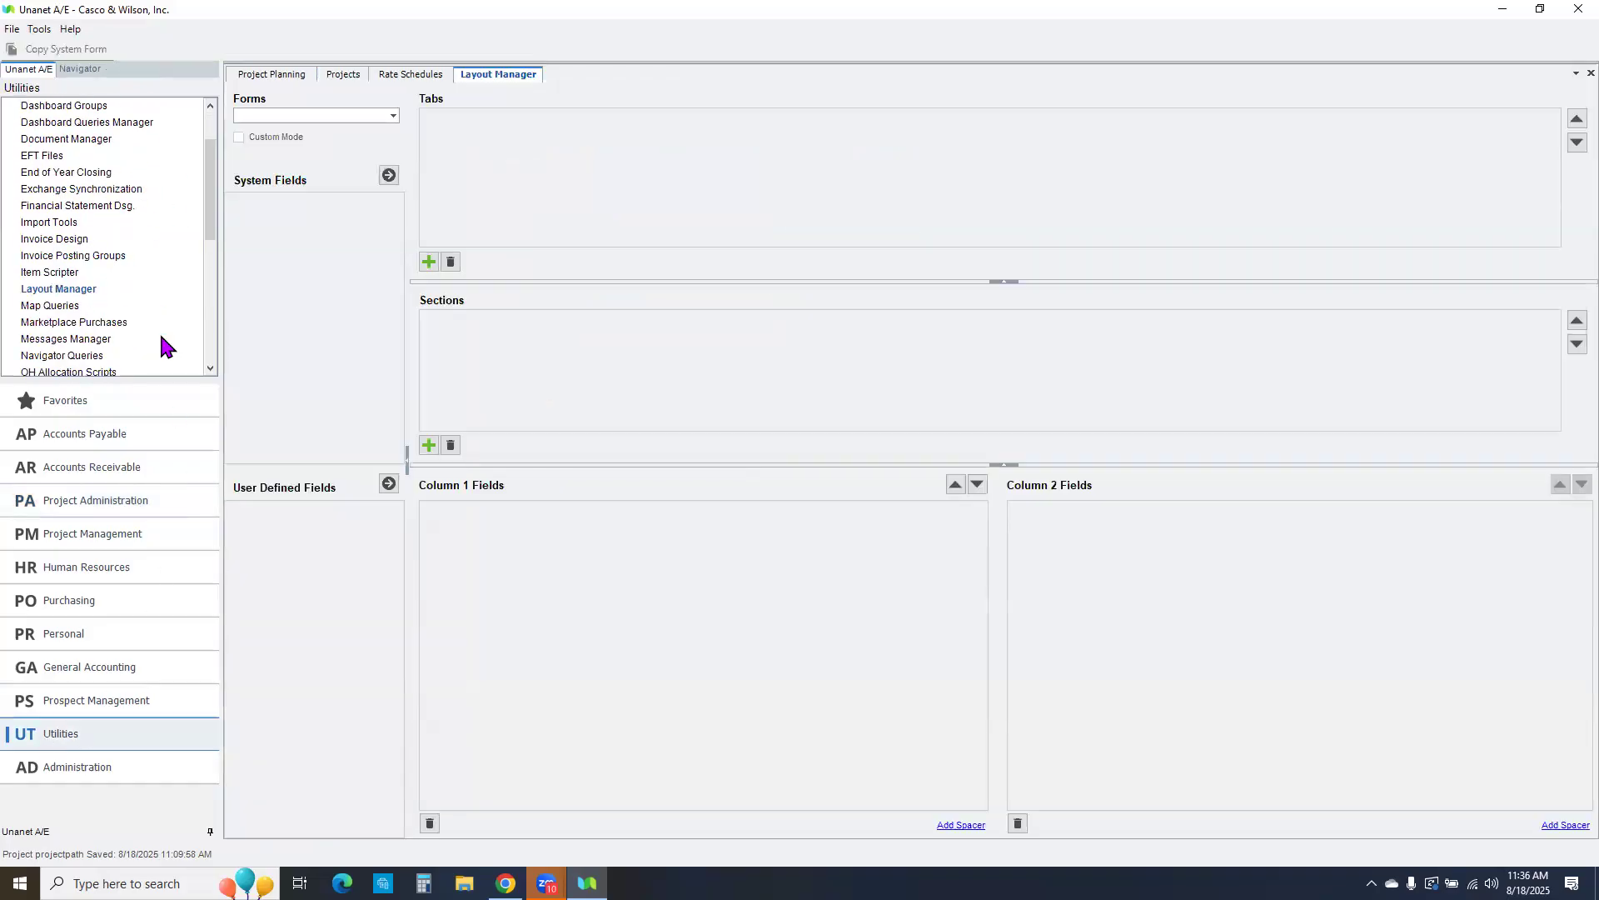
left_click(393, 116)
left_click(339, 207)
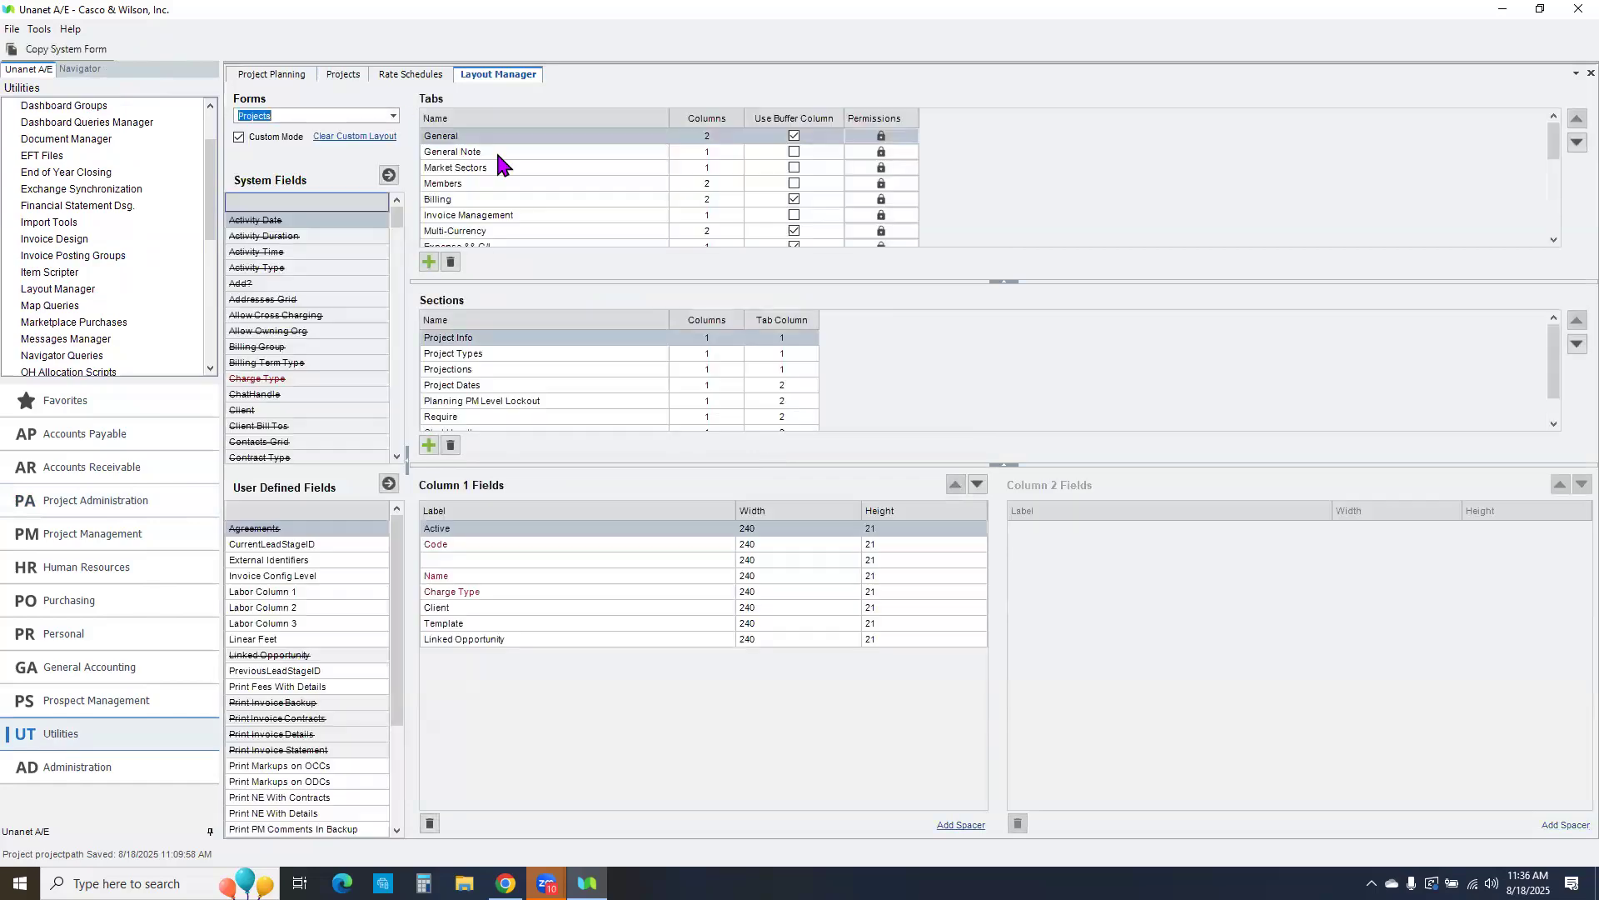
Step: Delete the test field from the test section of the Projects form's test tab
scroll(525, 159, "down", 8)
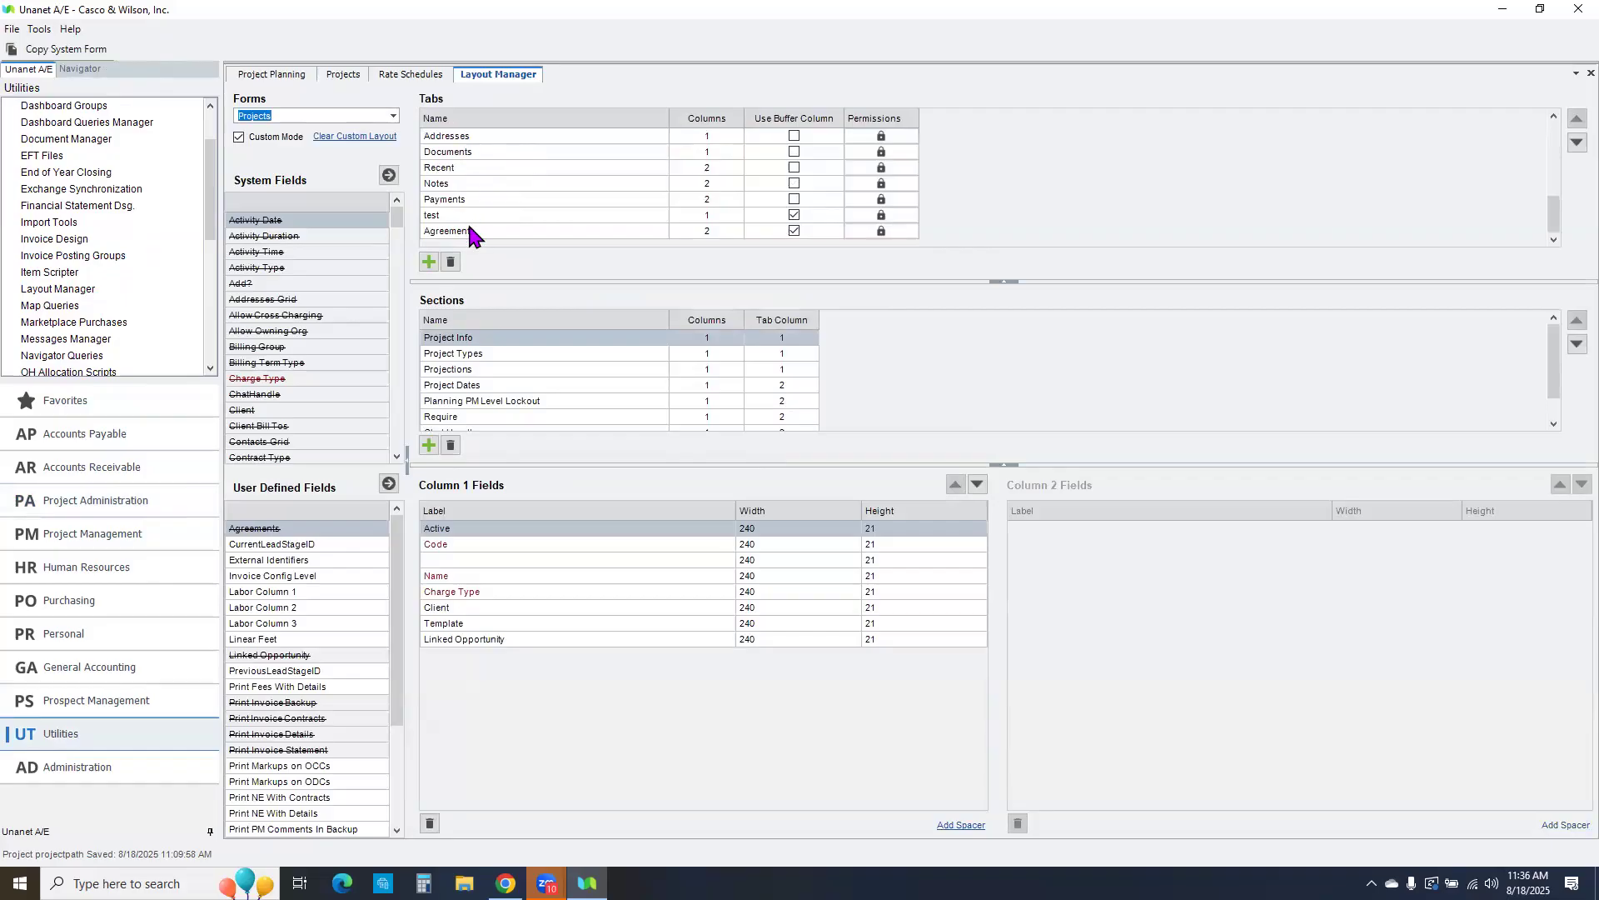
left_click(474, 215)
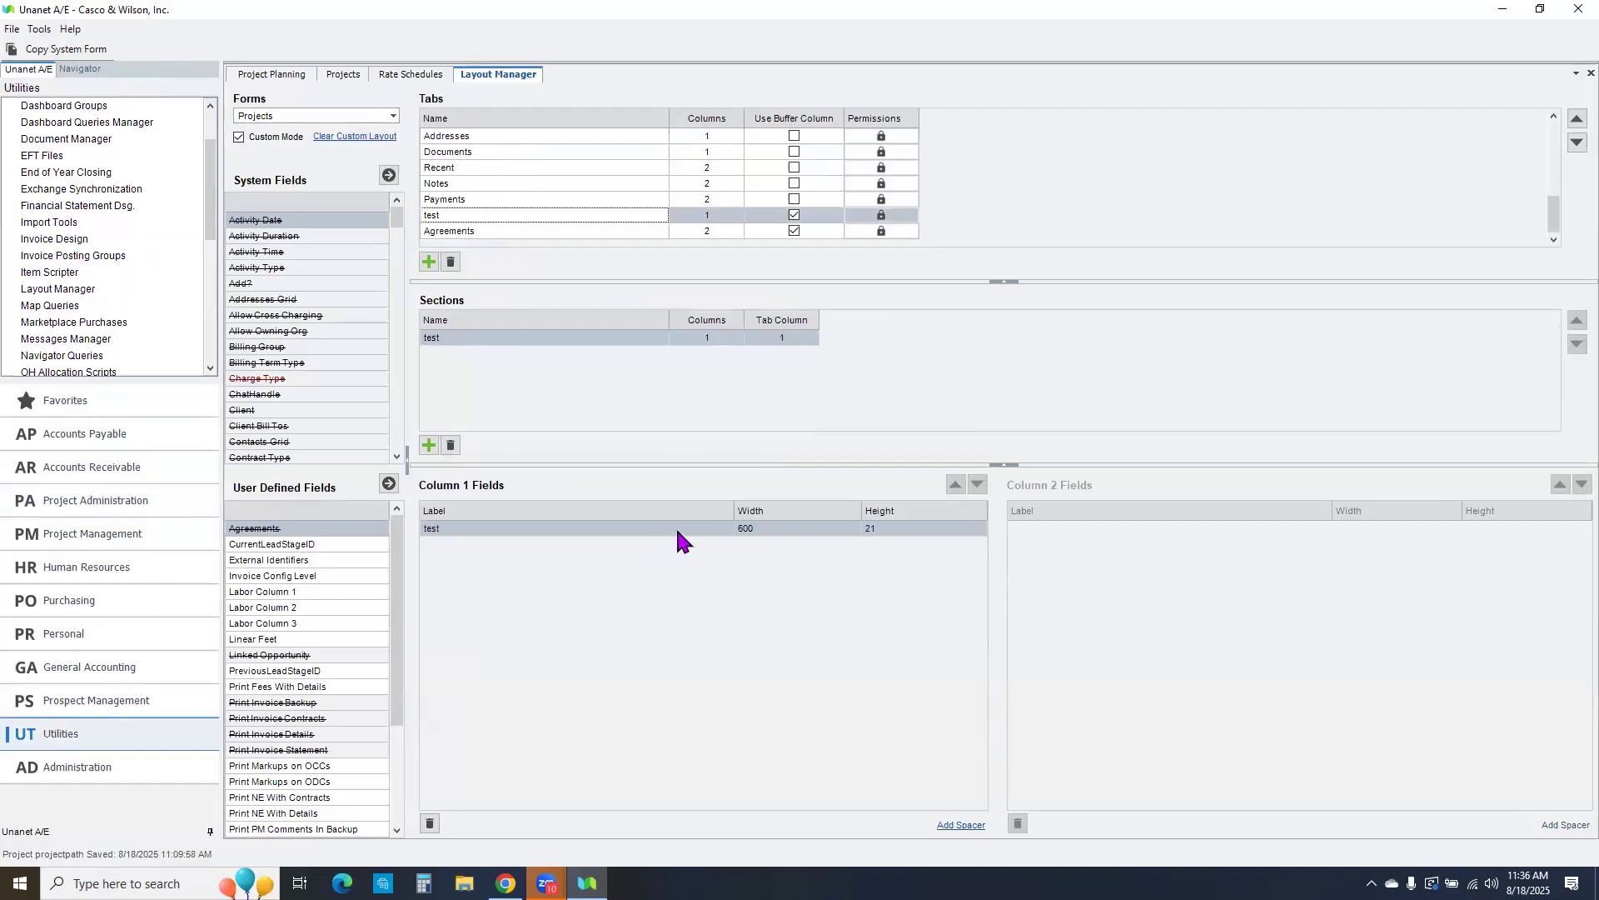
left_click(455, 528)
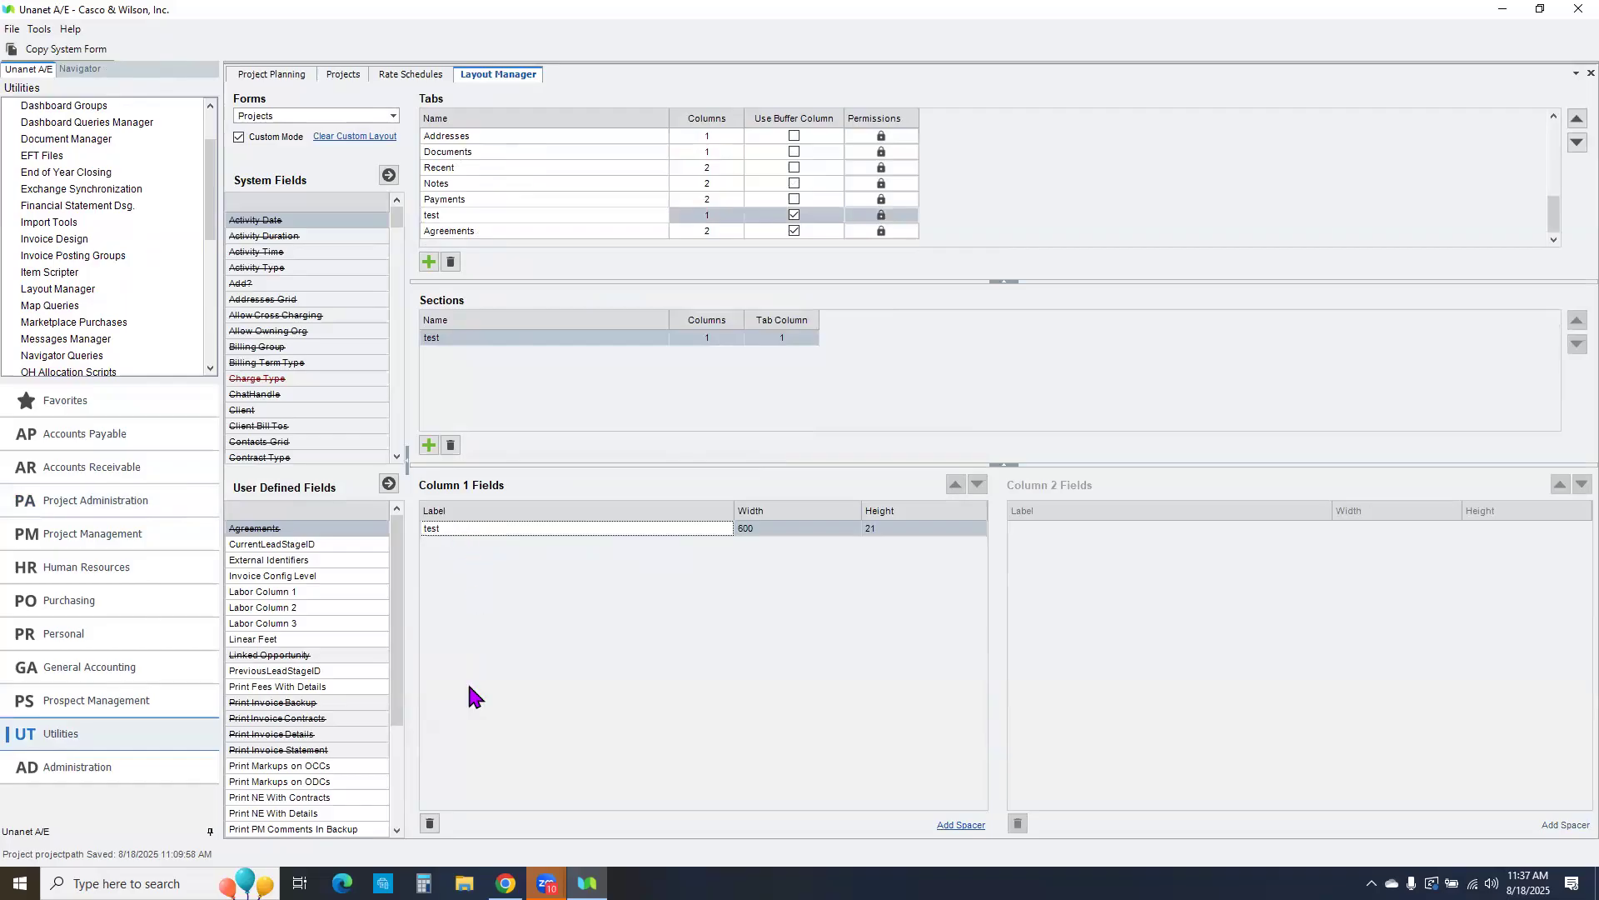
left_click(430, 824)
left_click(748, 503)
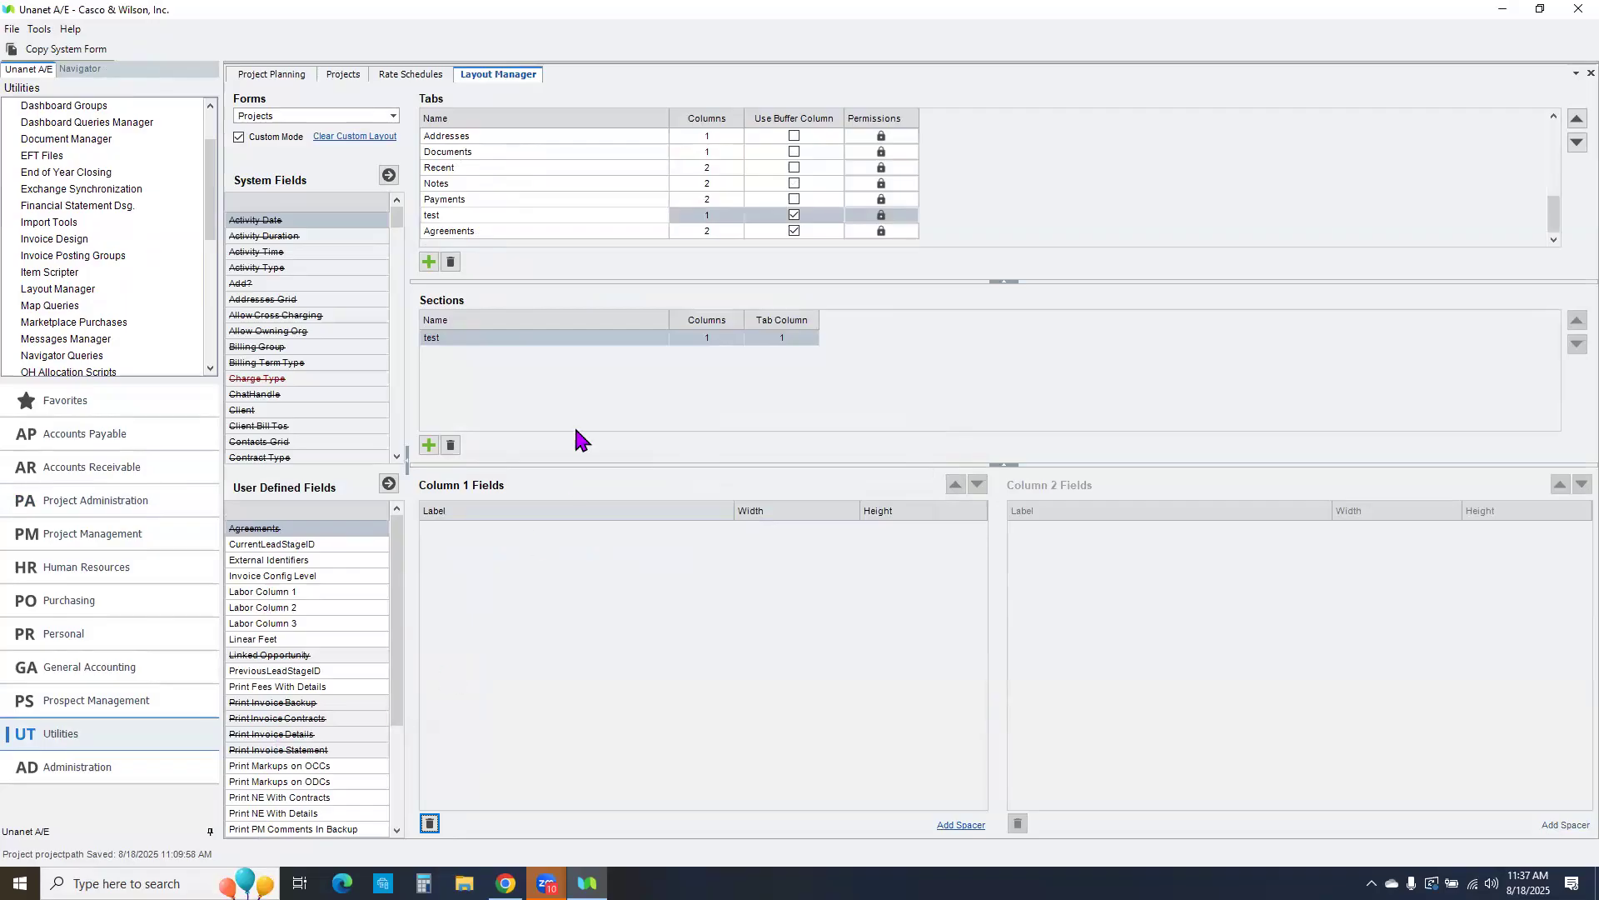
Step: Add the user-defined test field to the Project Info section of the Projects form's General tab
scroll(599, 167, "up", 5)
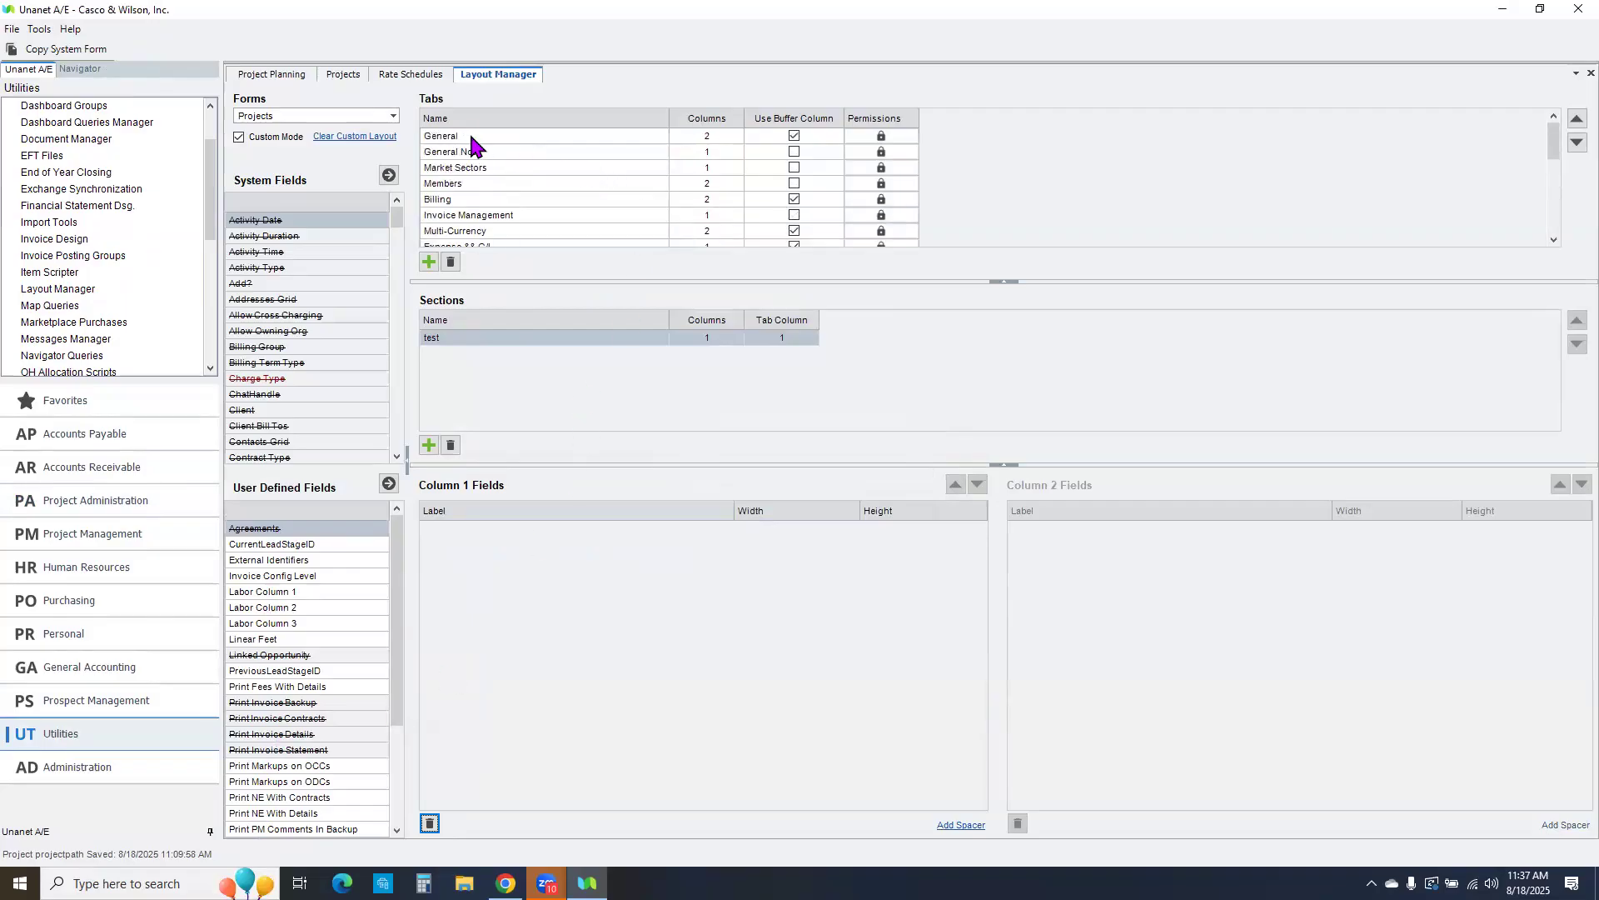
left_click(472, 140)
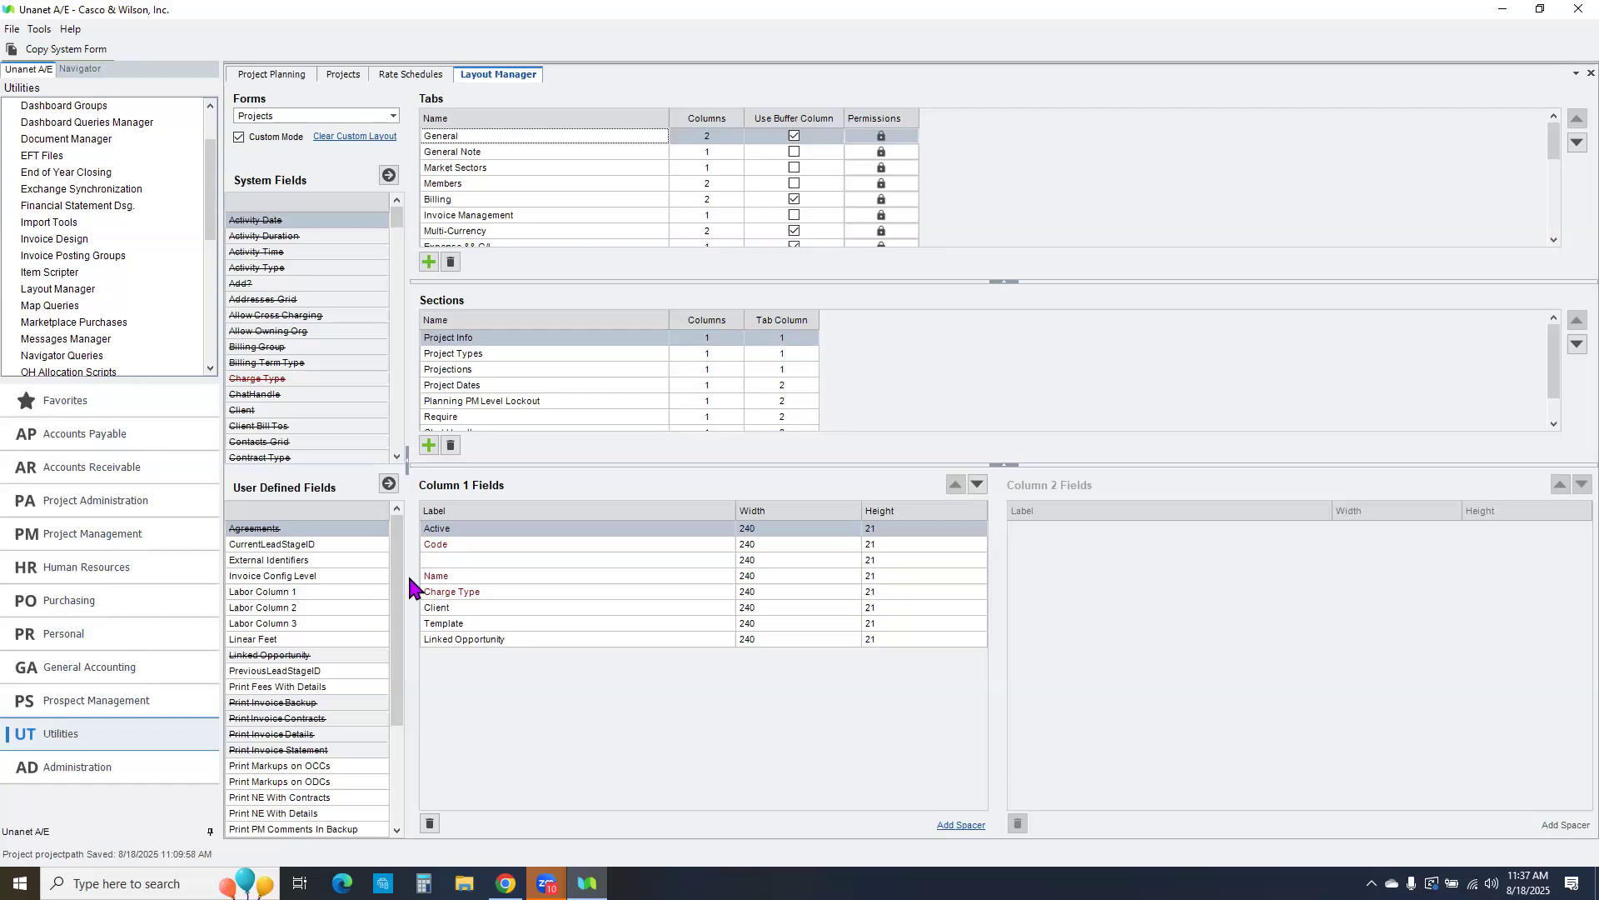
left_click_drag(397, 636, 396, 733)
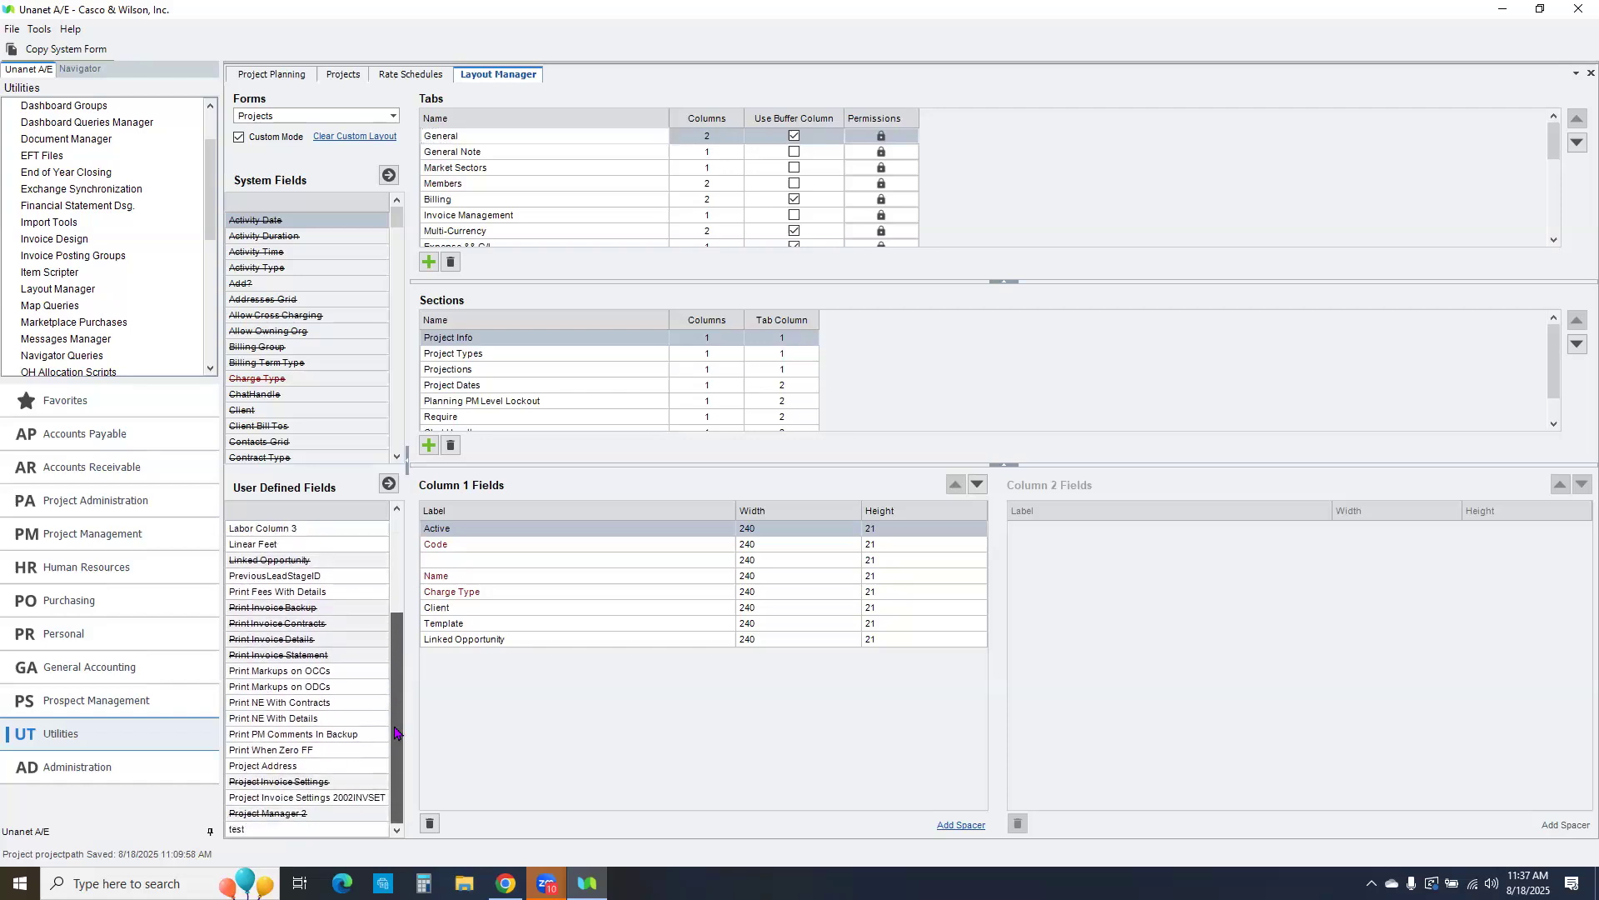
left_click(236, 830)
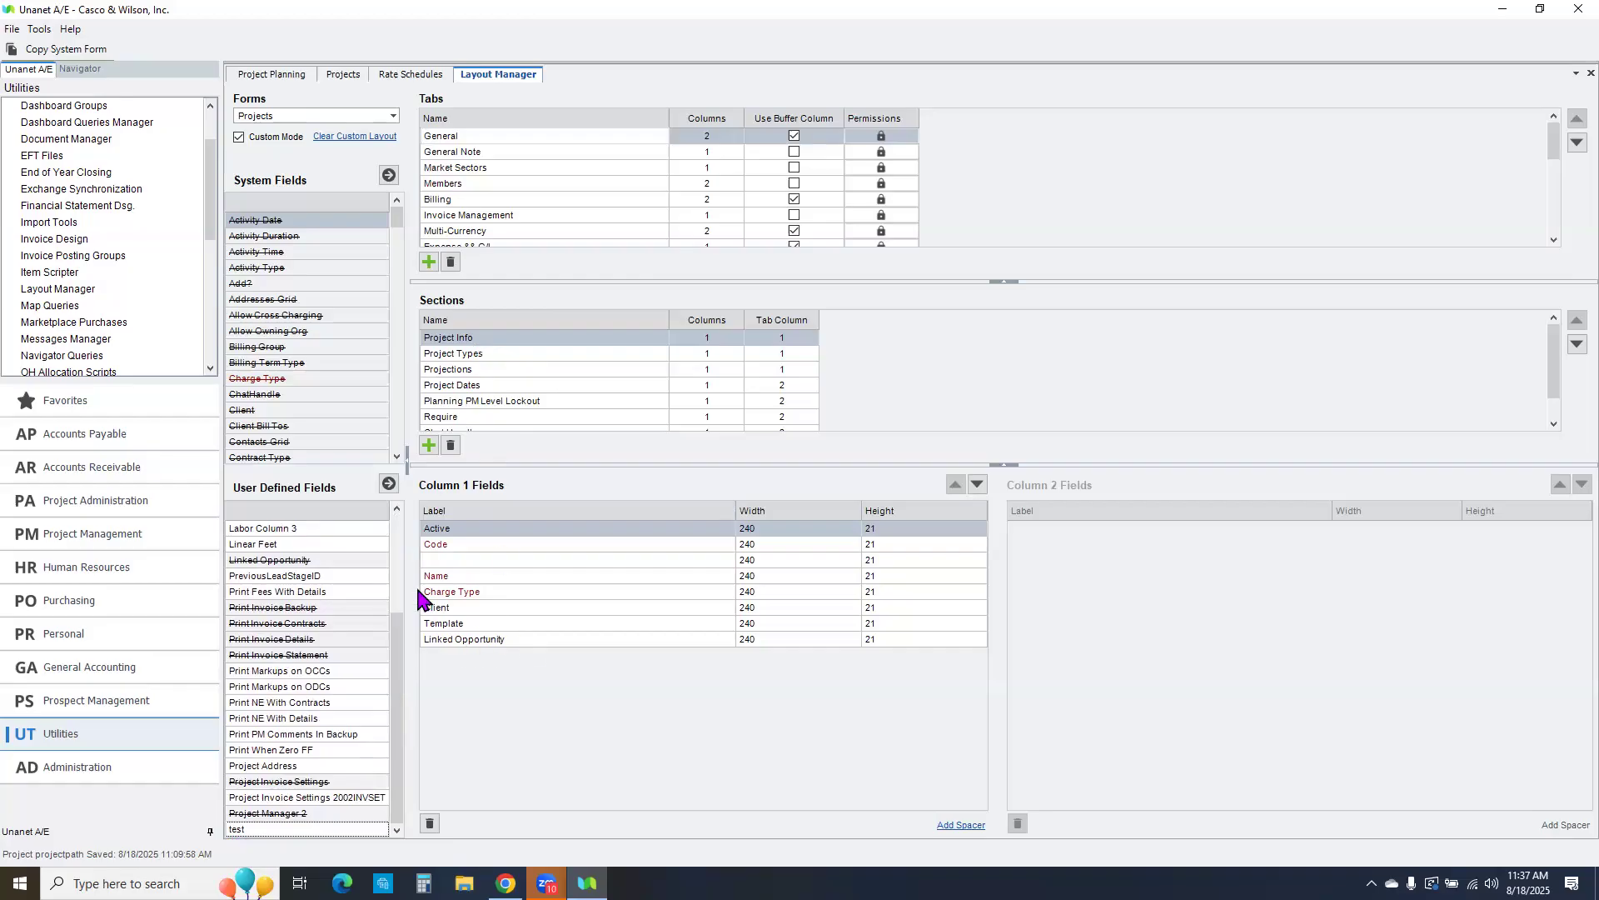
left_click(389, 484)
left_click(796, 623)
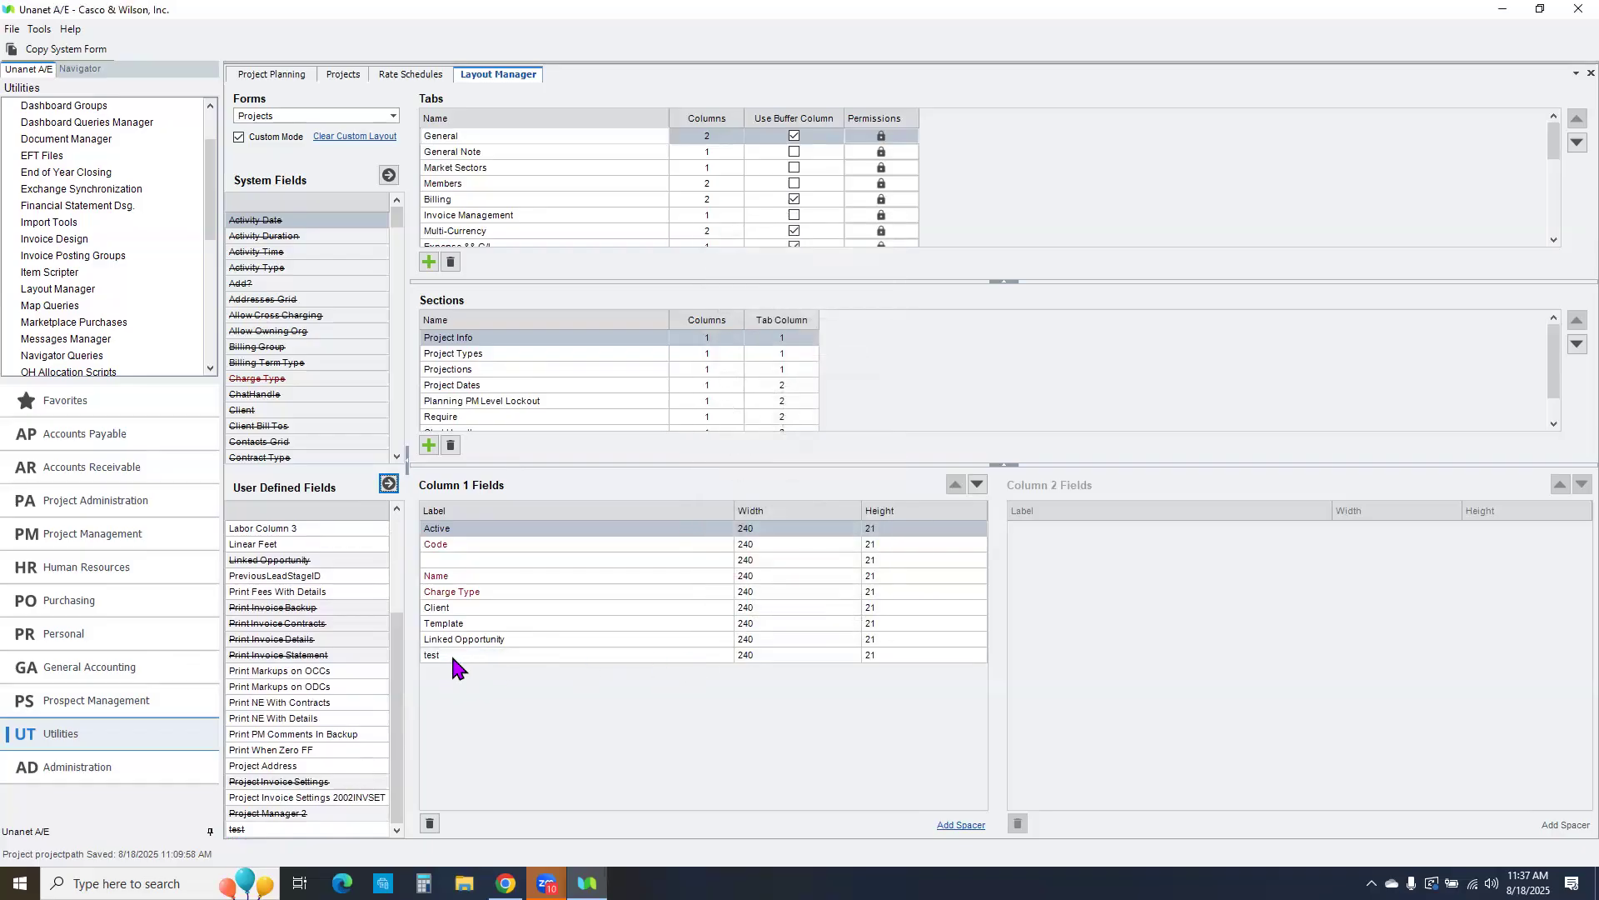
Step: Close the Layout Manager and the open Projects form
right_click(488, 81)
left_click(512, 84)
right_click(360, 79)
left_click(369, 83)
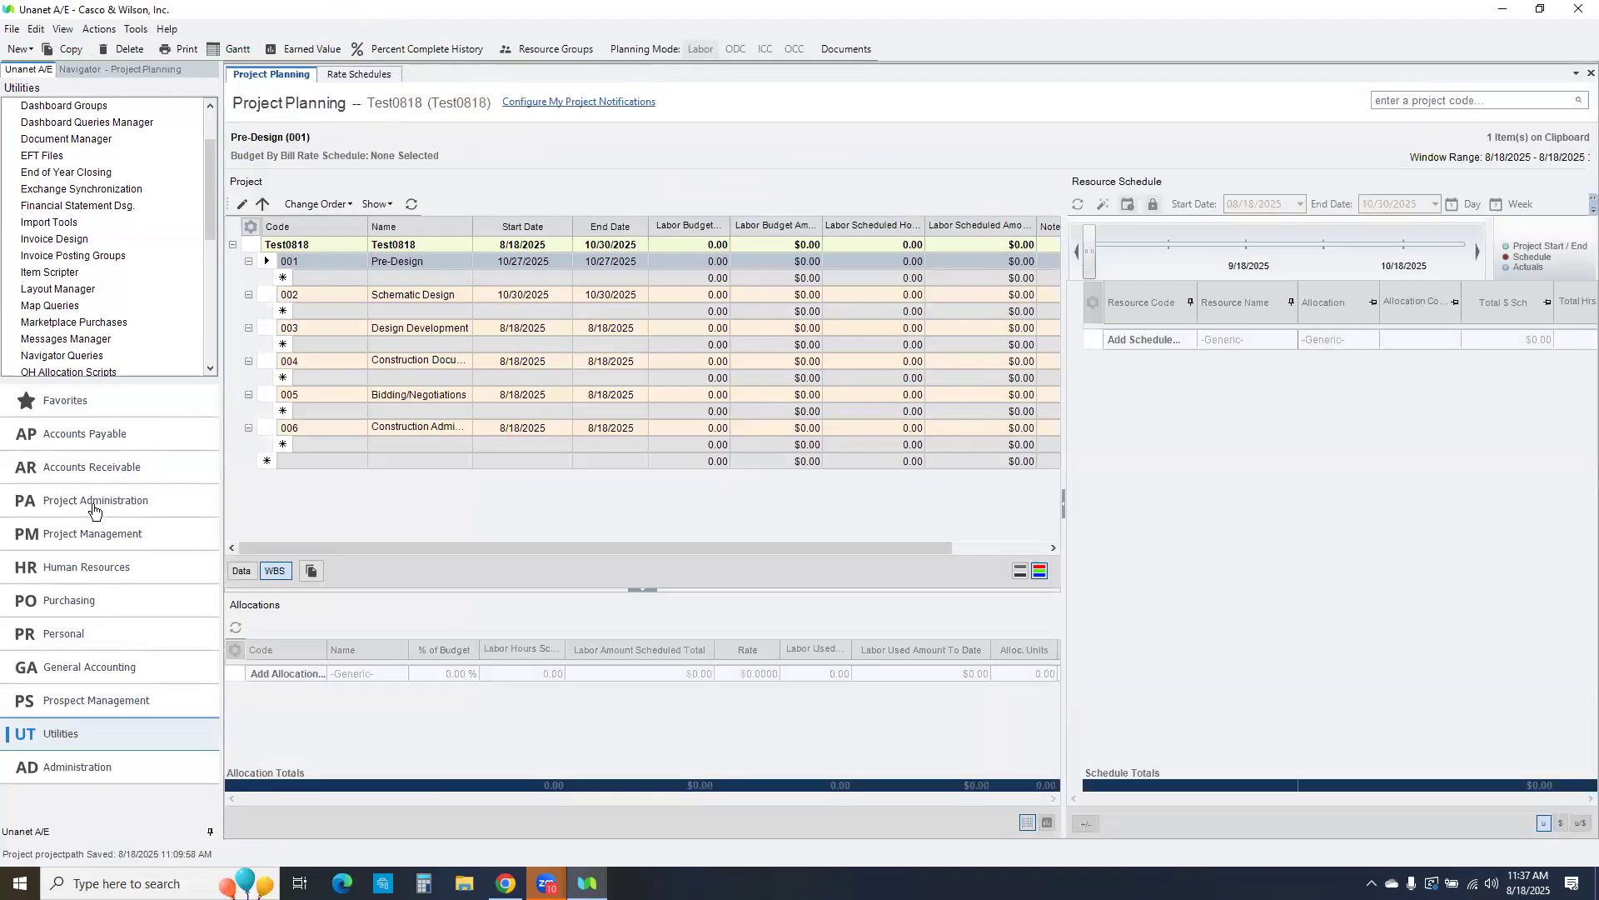
Step: Reopen Projects from Project Administration and load the Test0818 project
left_click(96, 500)
left_click(51, 222)
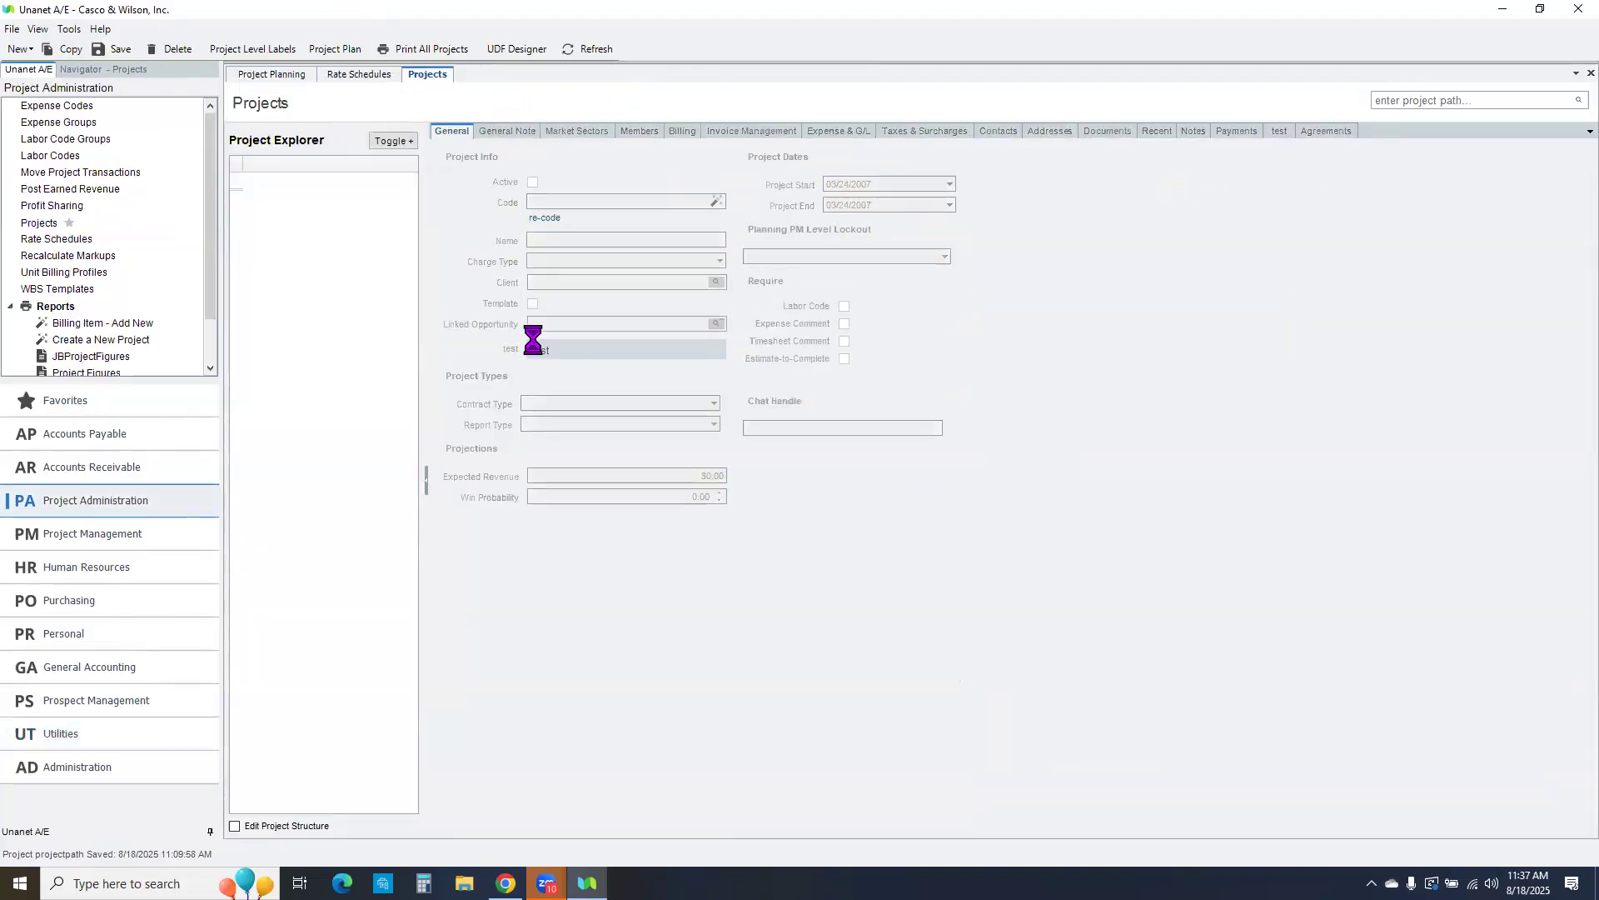
left_click(1421, 100)
type("test0818")
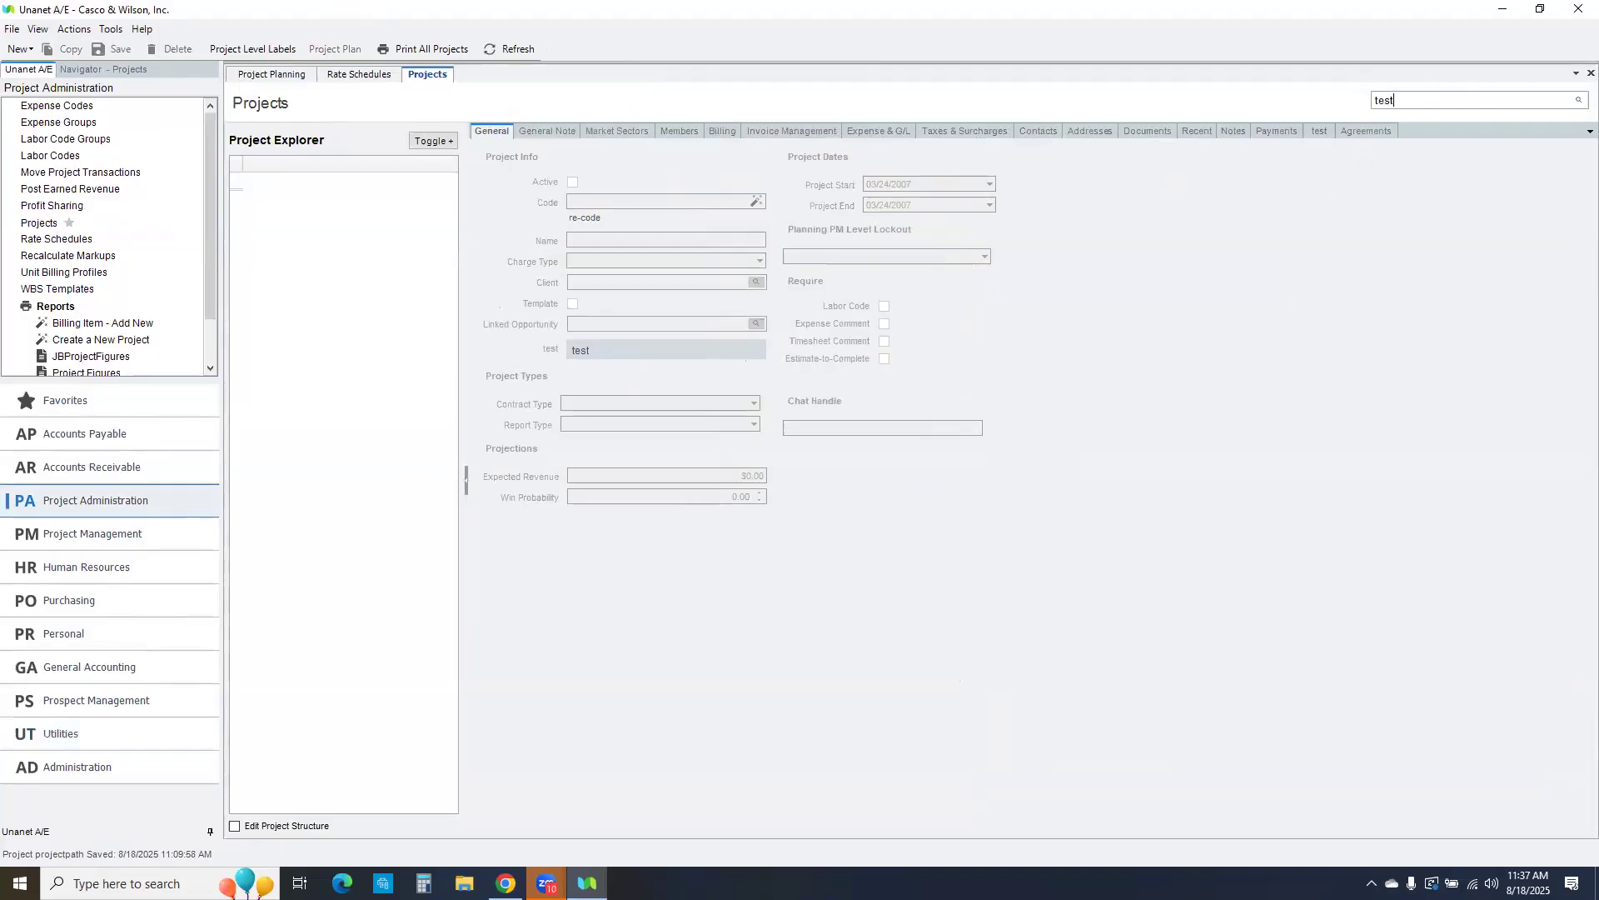
key("Return")
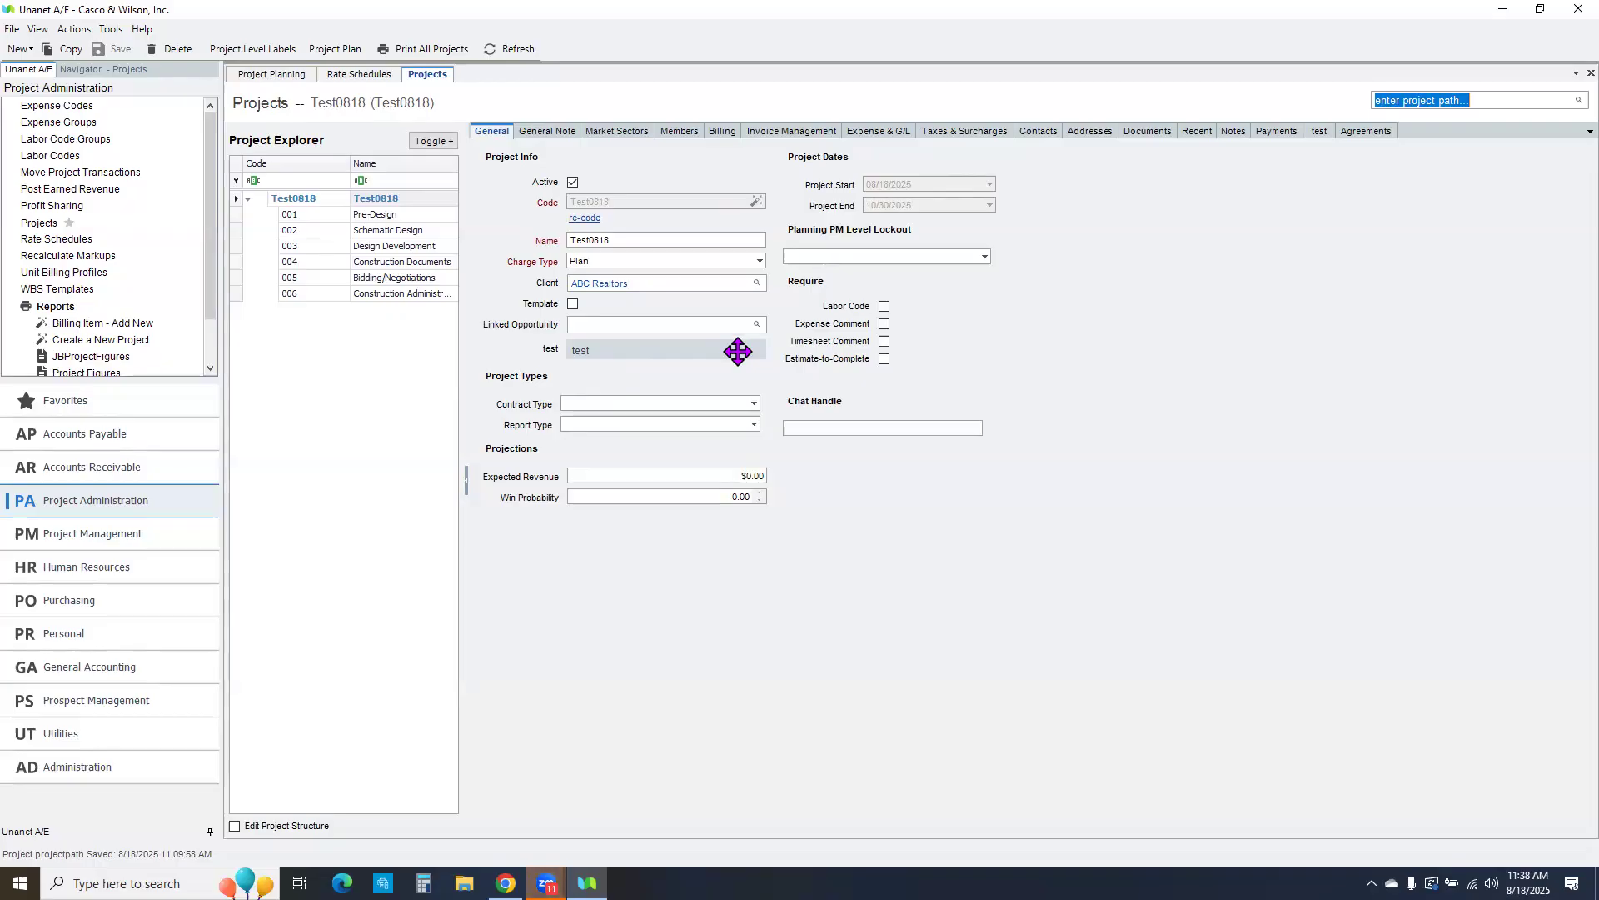
Step: Show the Test0818 plan in Project Planning's Data view and set the Schematic Design phase's labor budget hours to 1,213
left_click(271, 77)
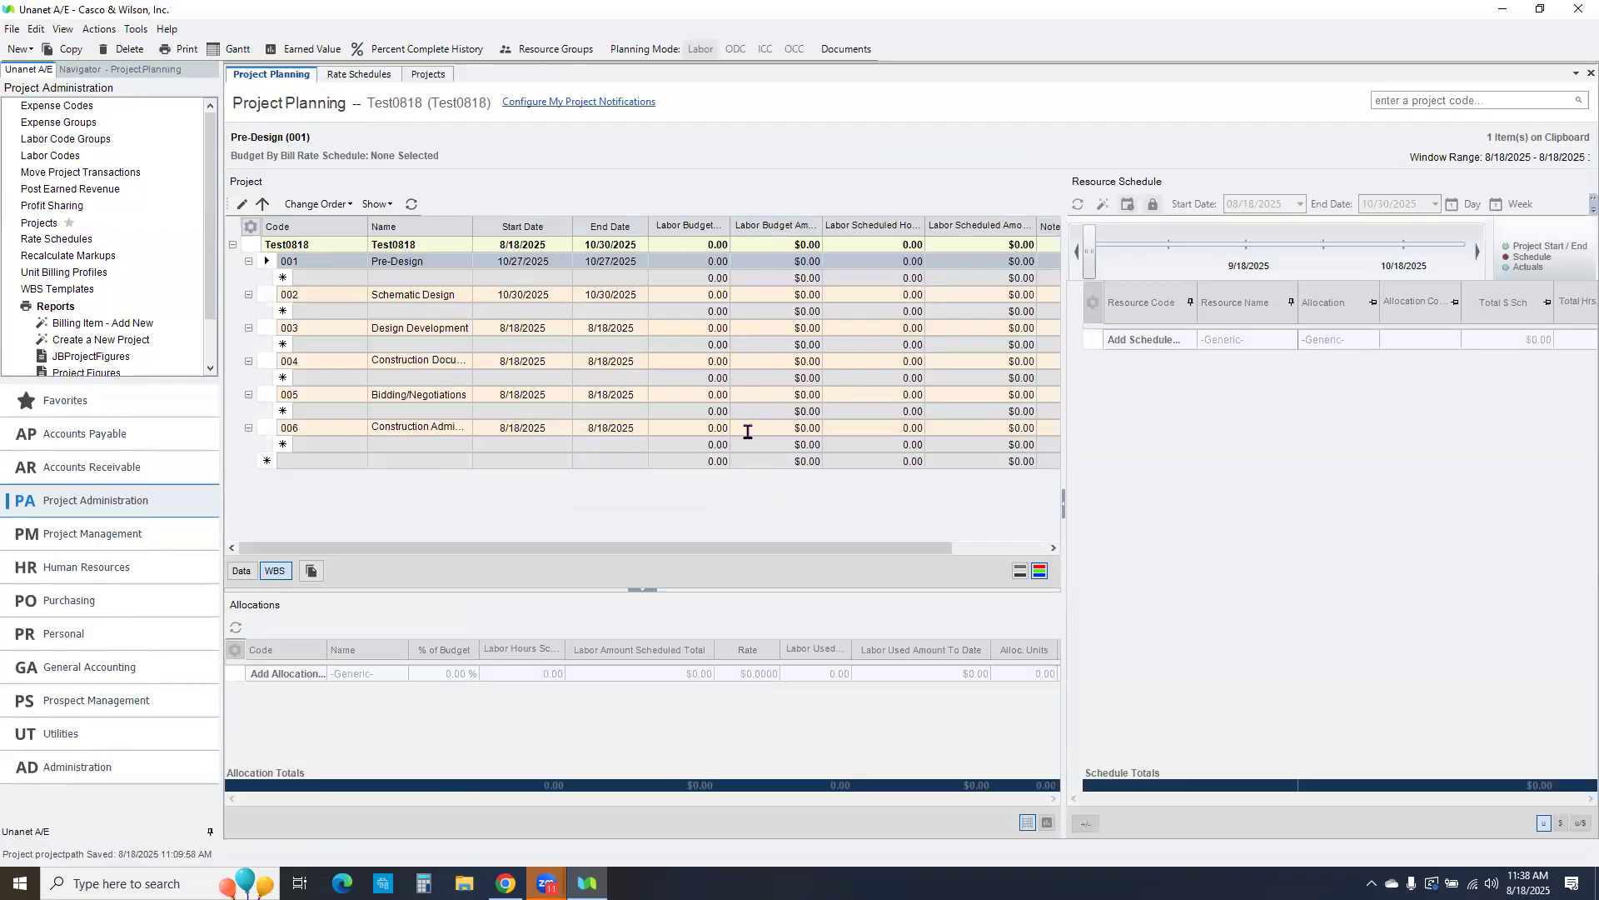
left_click(242, 571)
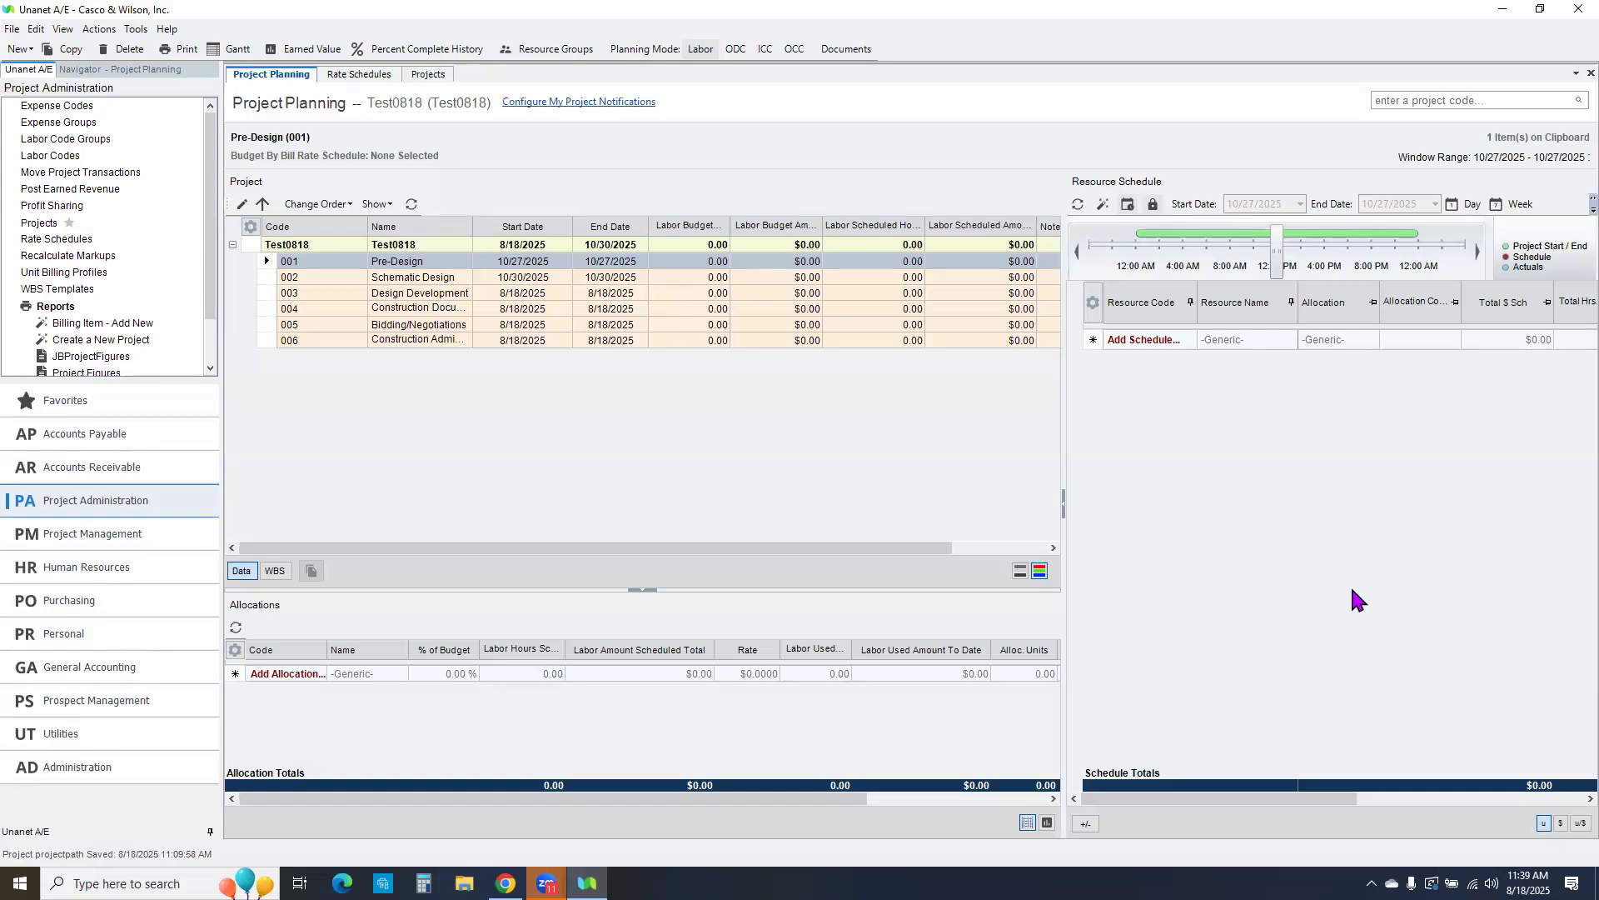
left_click(670, 278)
type("1,213.")
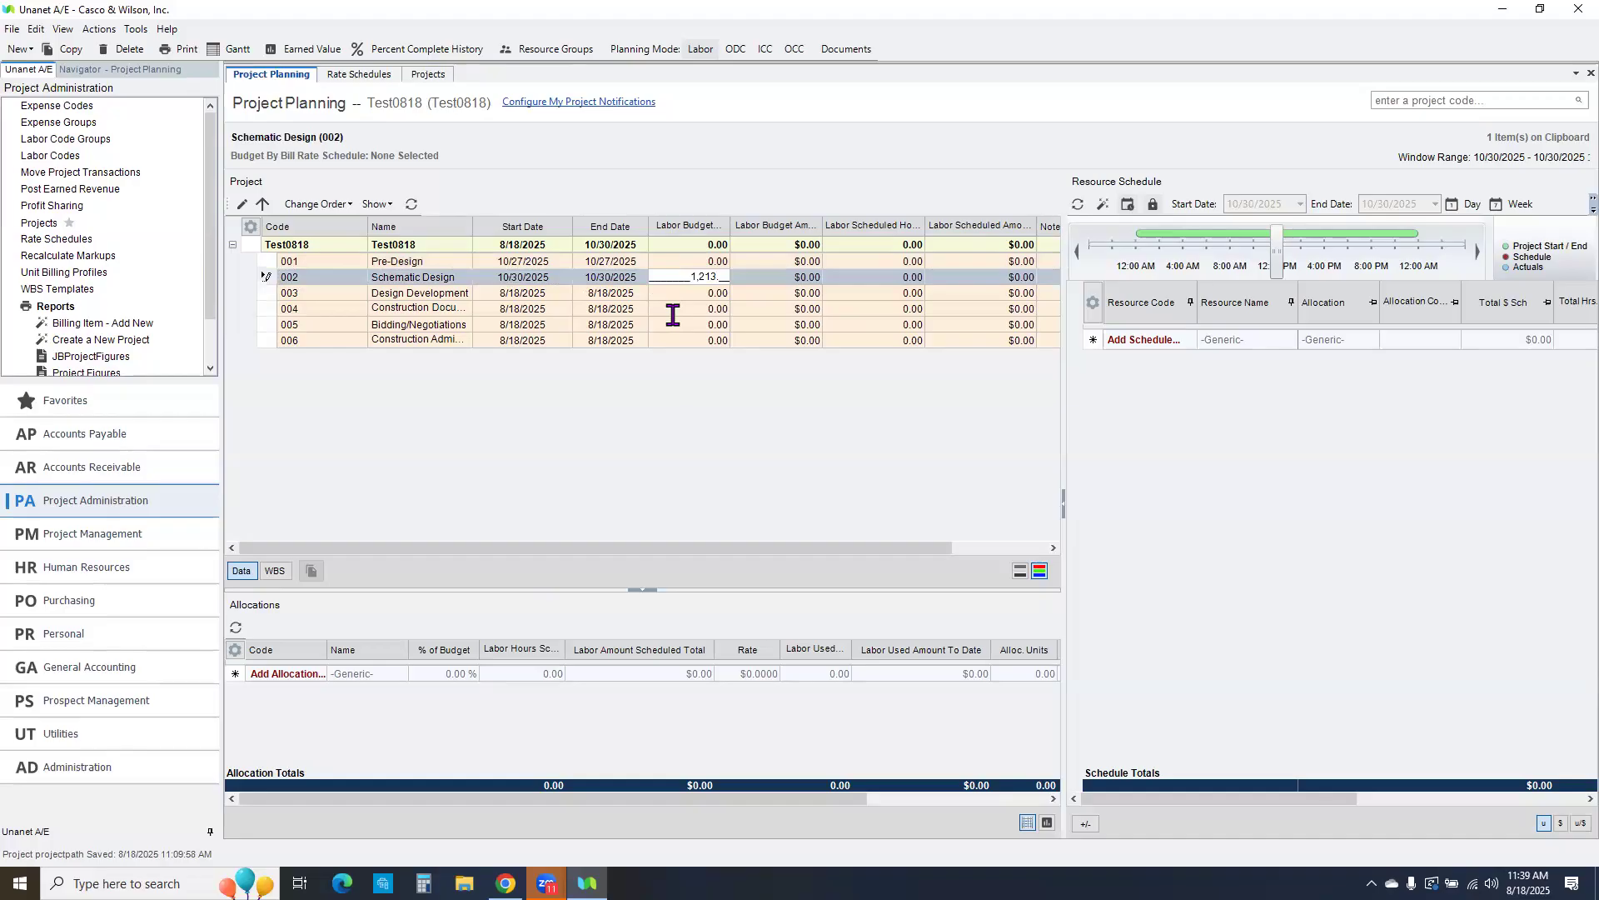
key("Return")
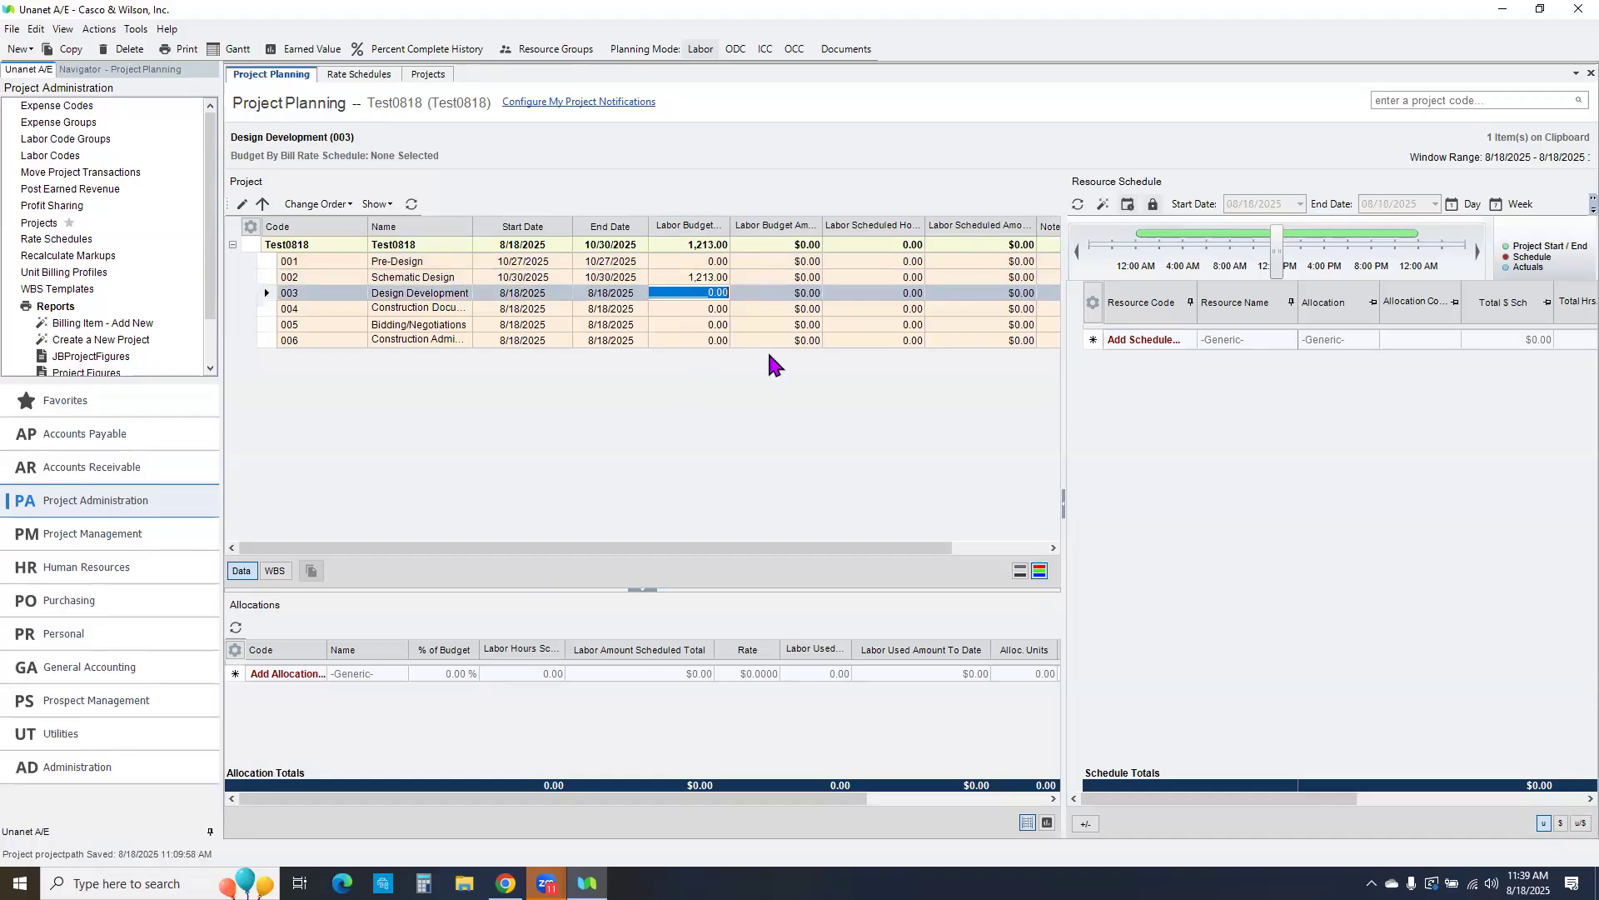
Step: Add a labor allocation to the Design Development phase and assign it the Principal job title, PRN01
left_click(312, 671)
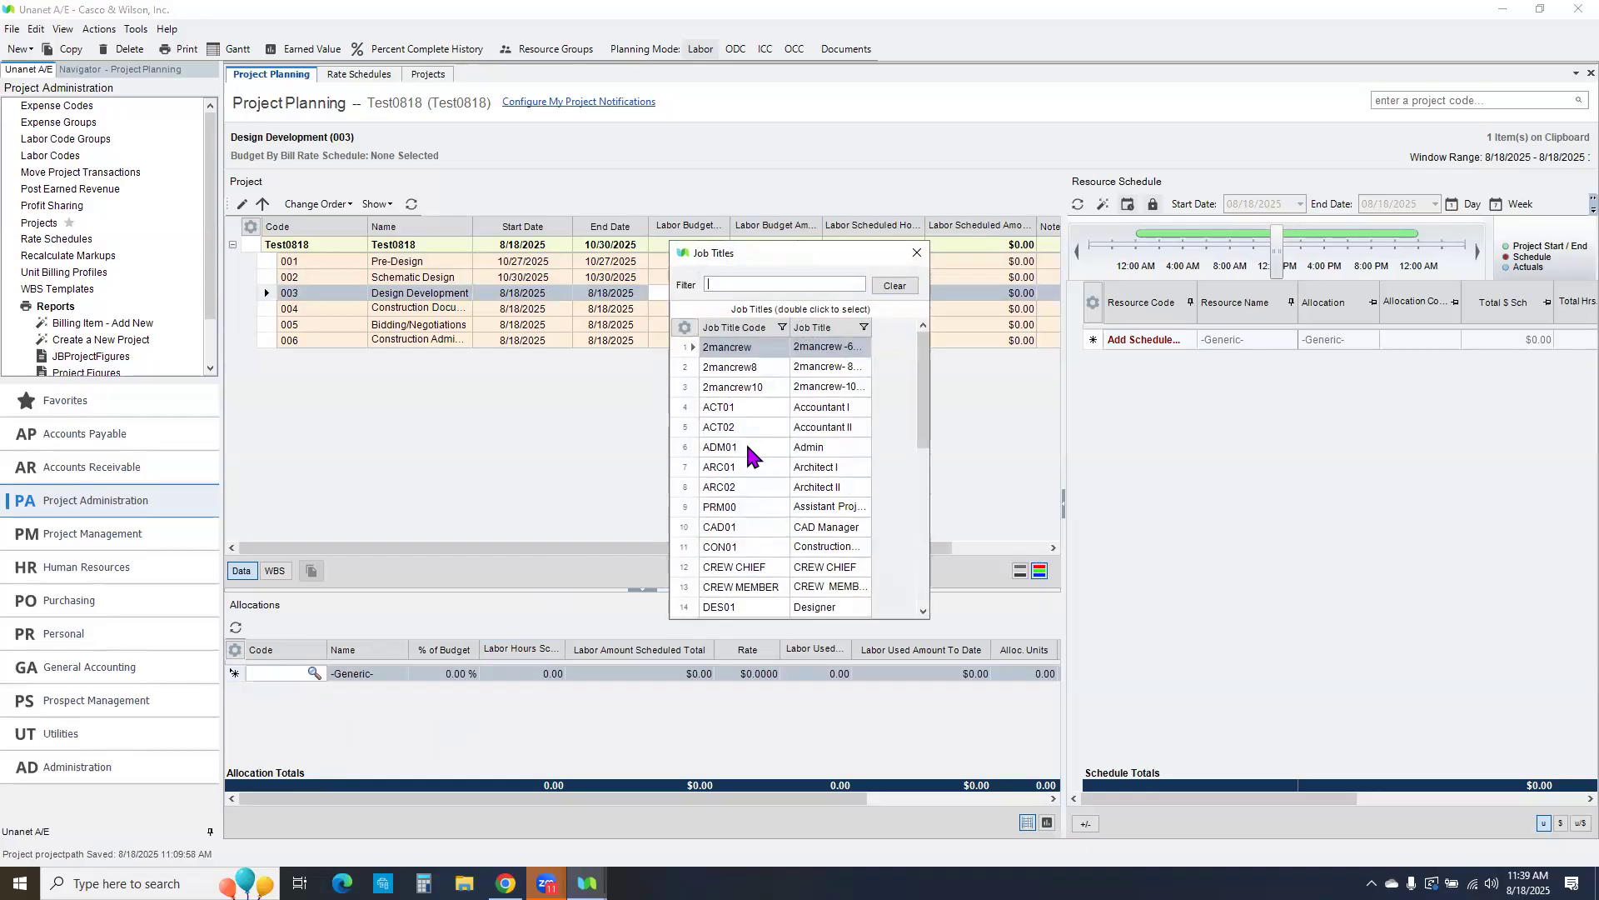
double_click(746, 467)
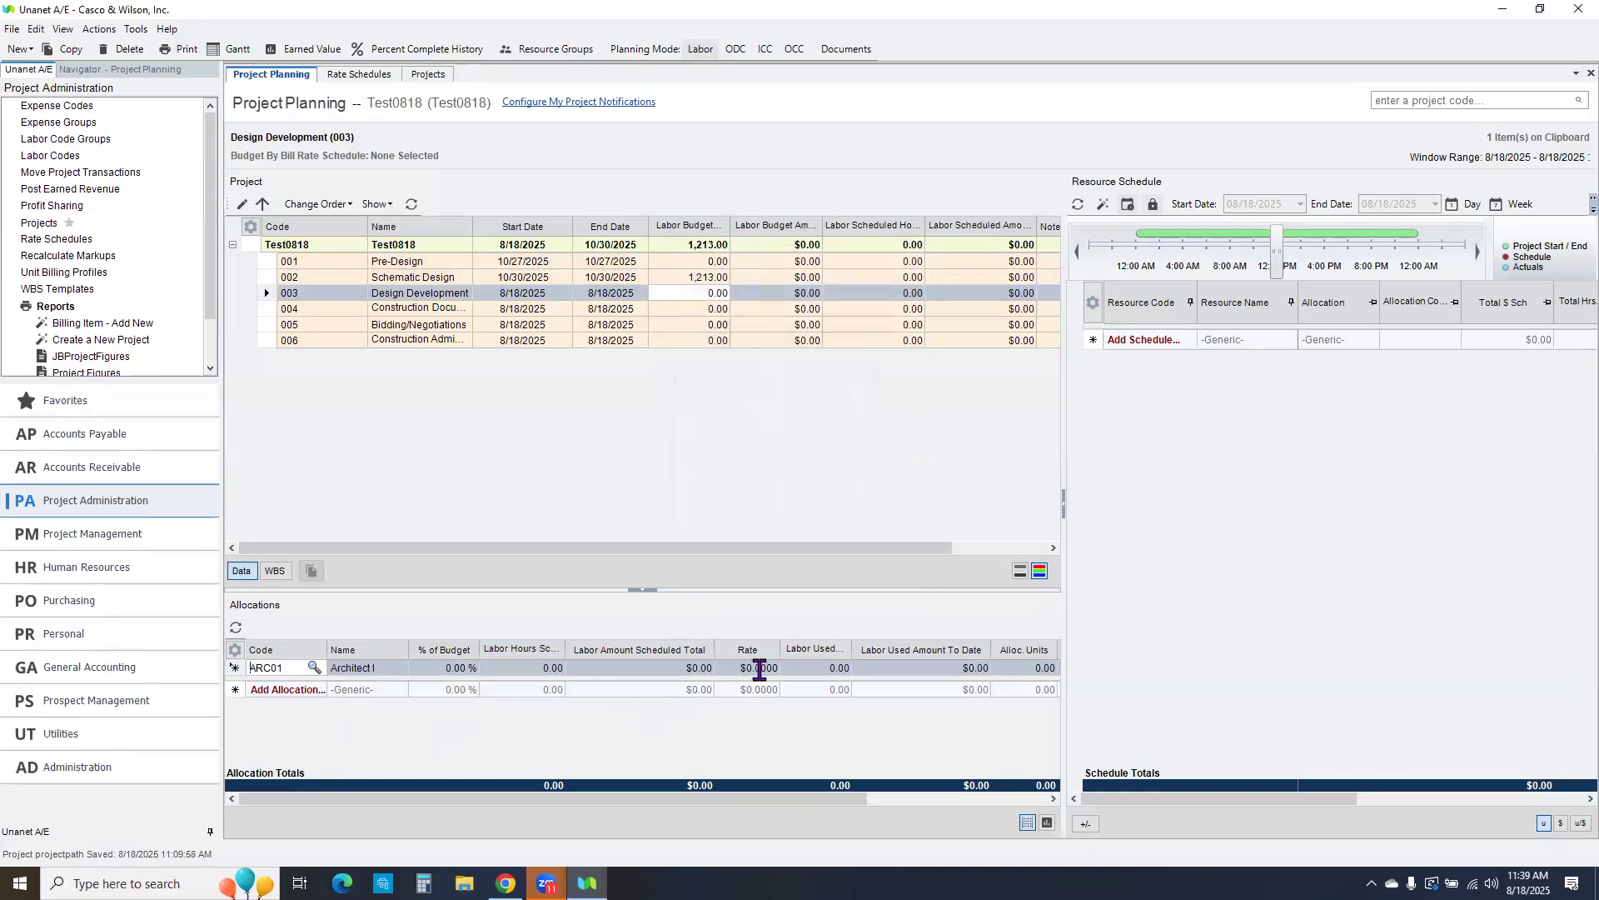
left_click(312, 666)
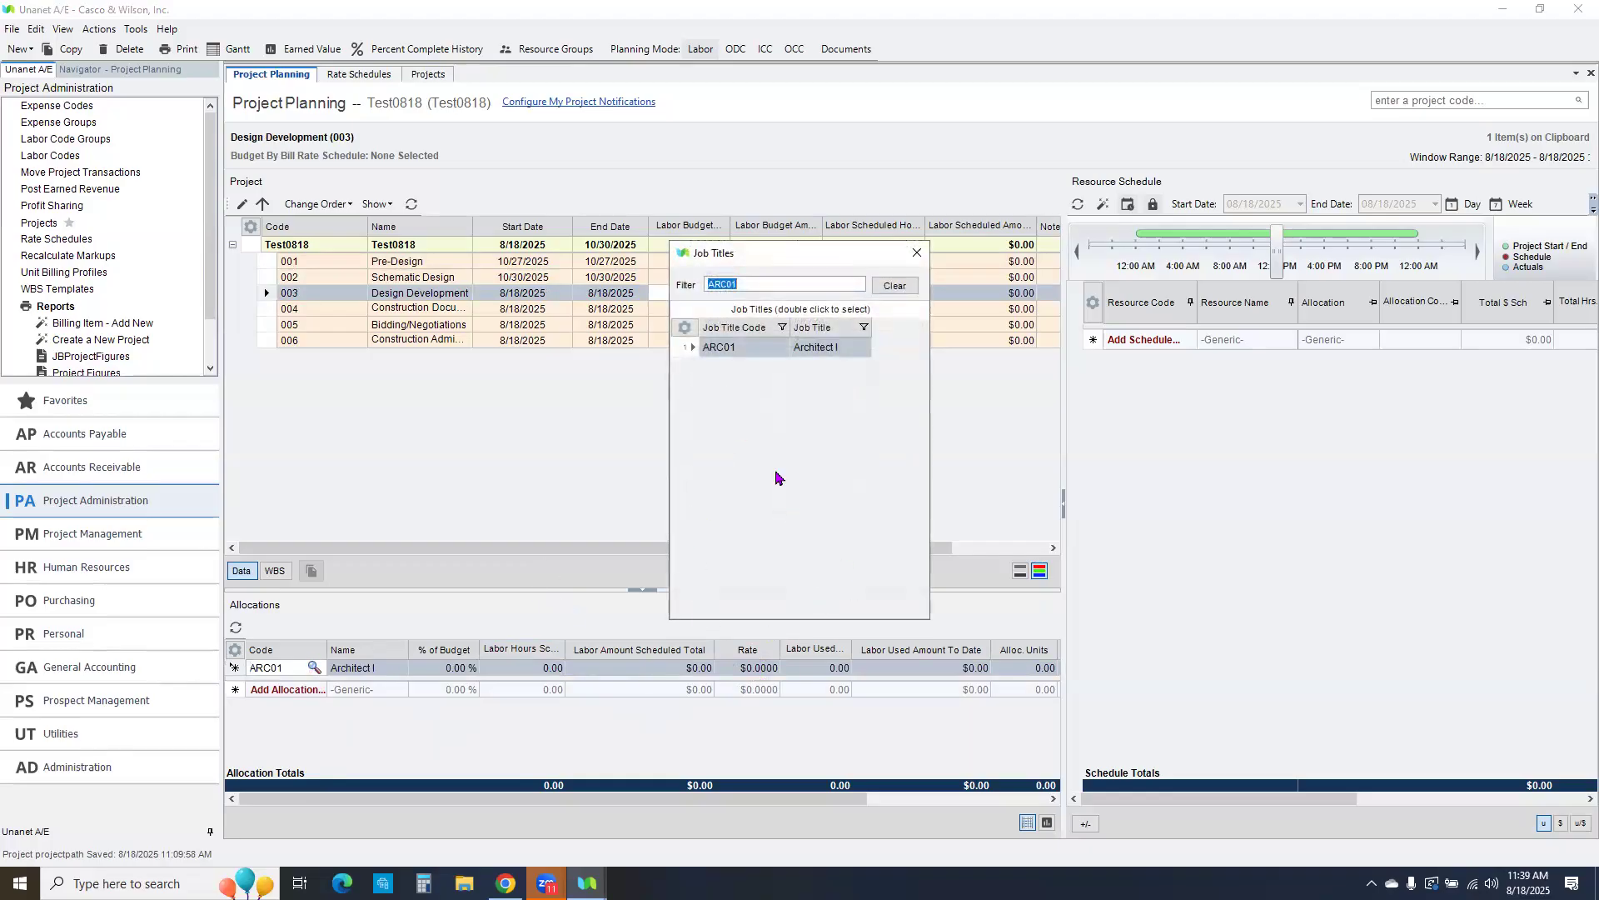
left_click(894, 286)
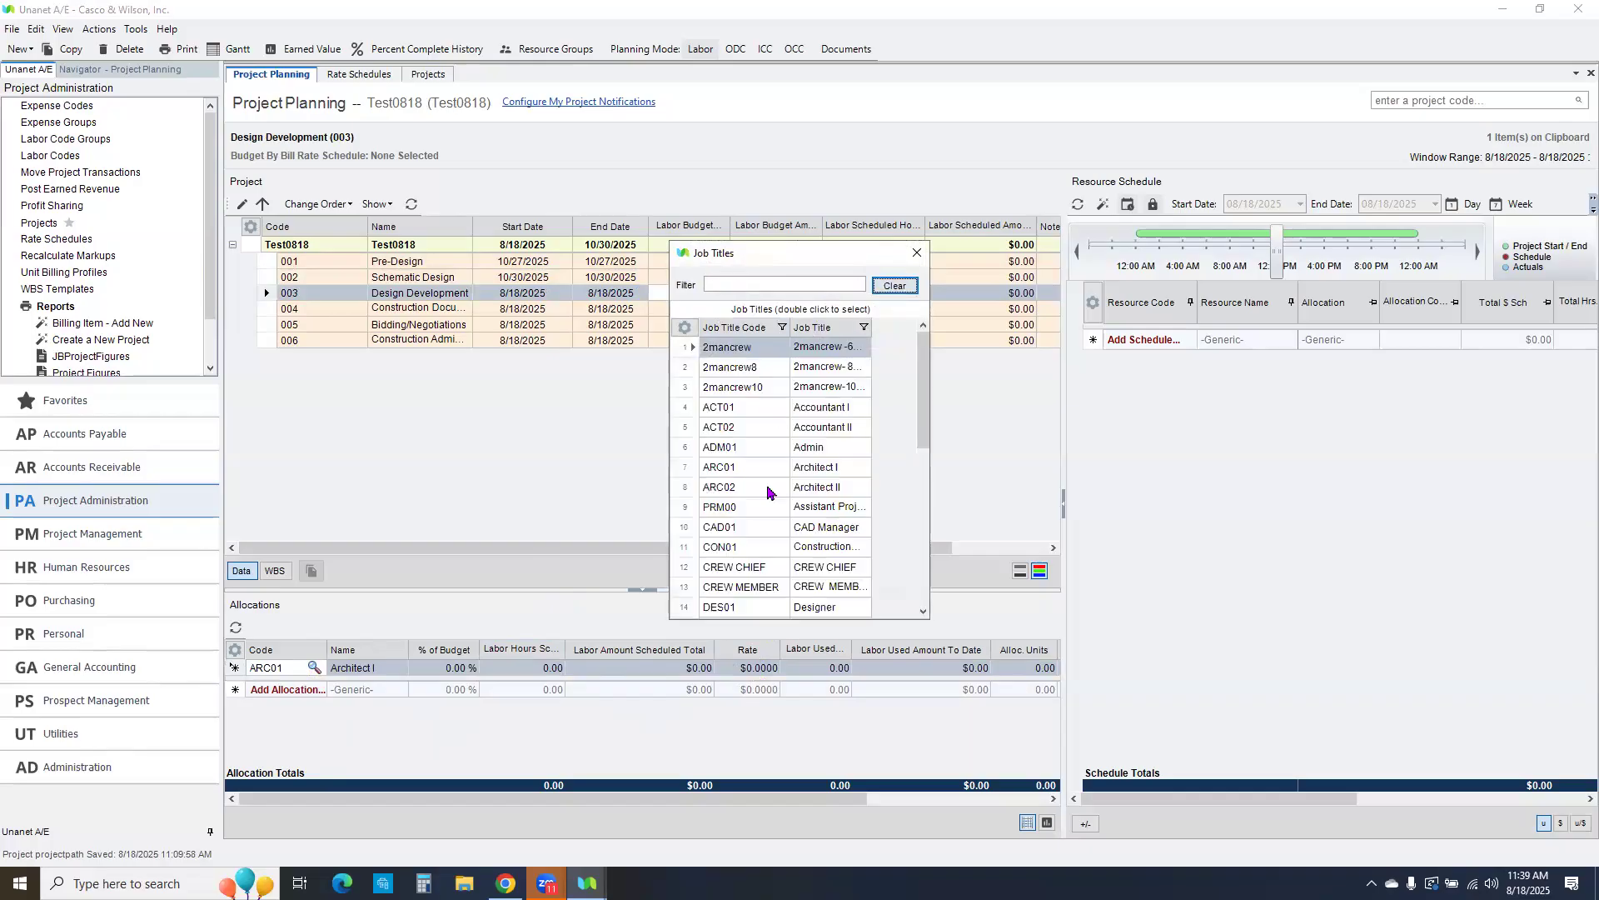
scroll(767, 529, "down", 3)
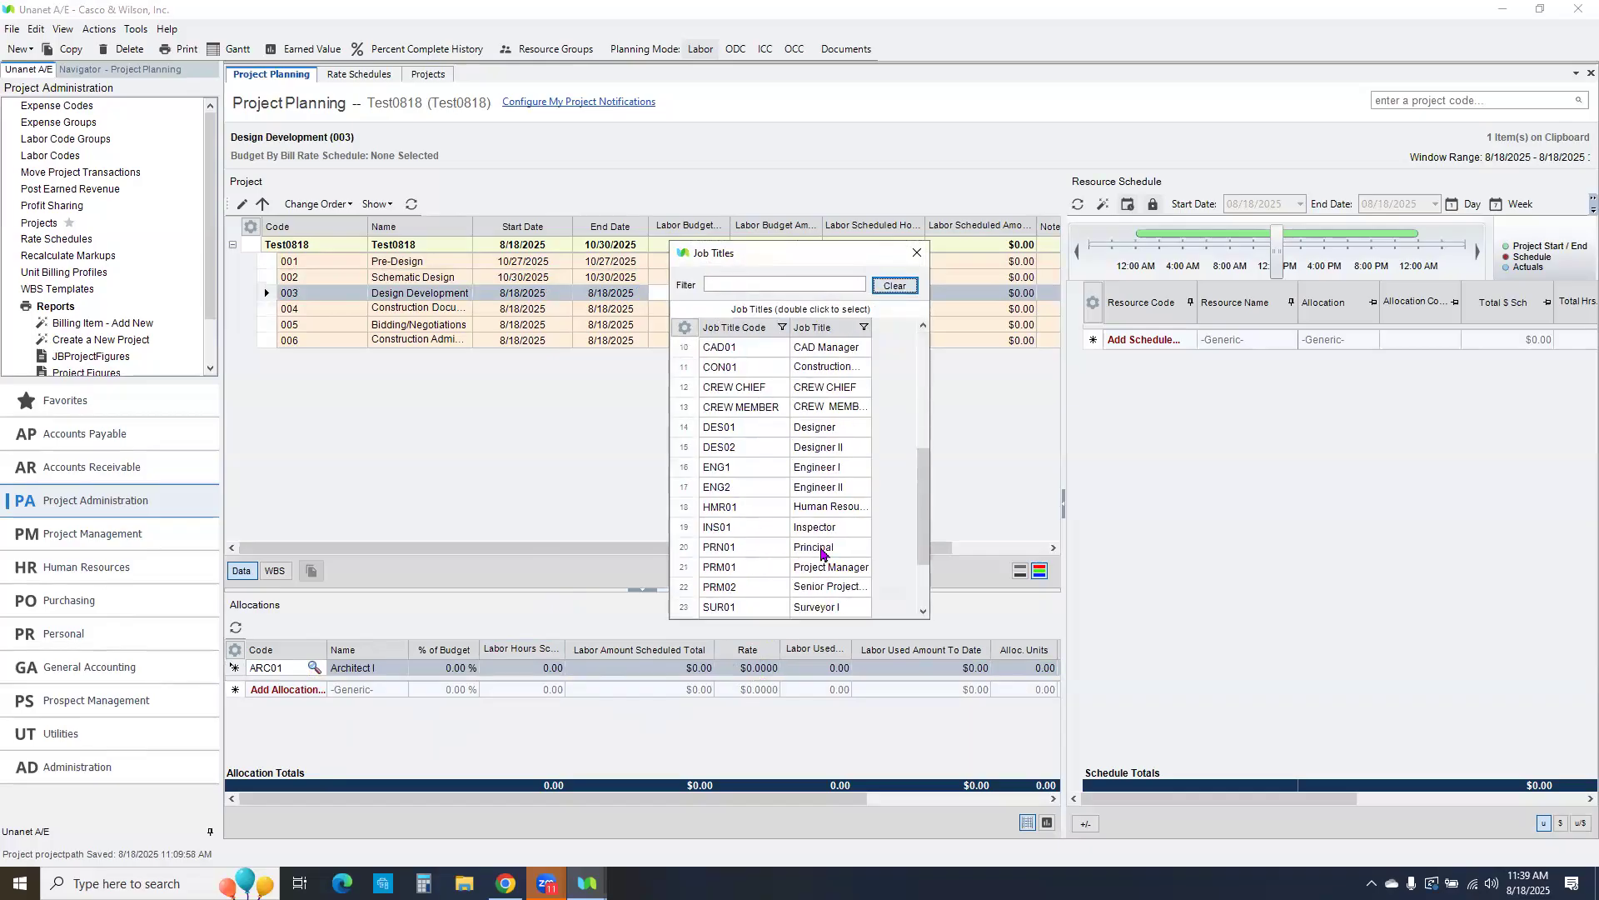
double_click(744, 548)
key("Tab")
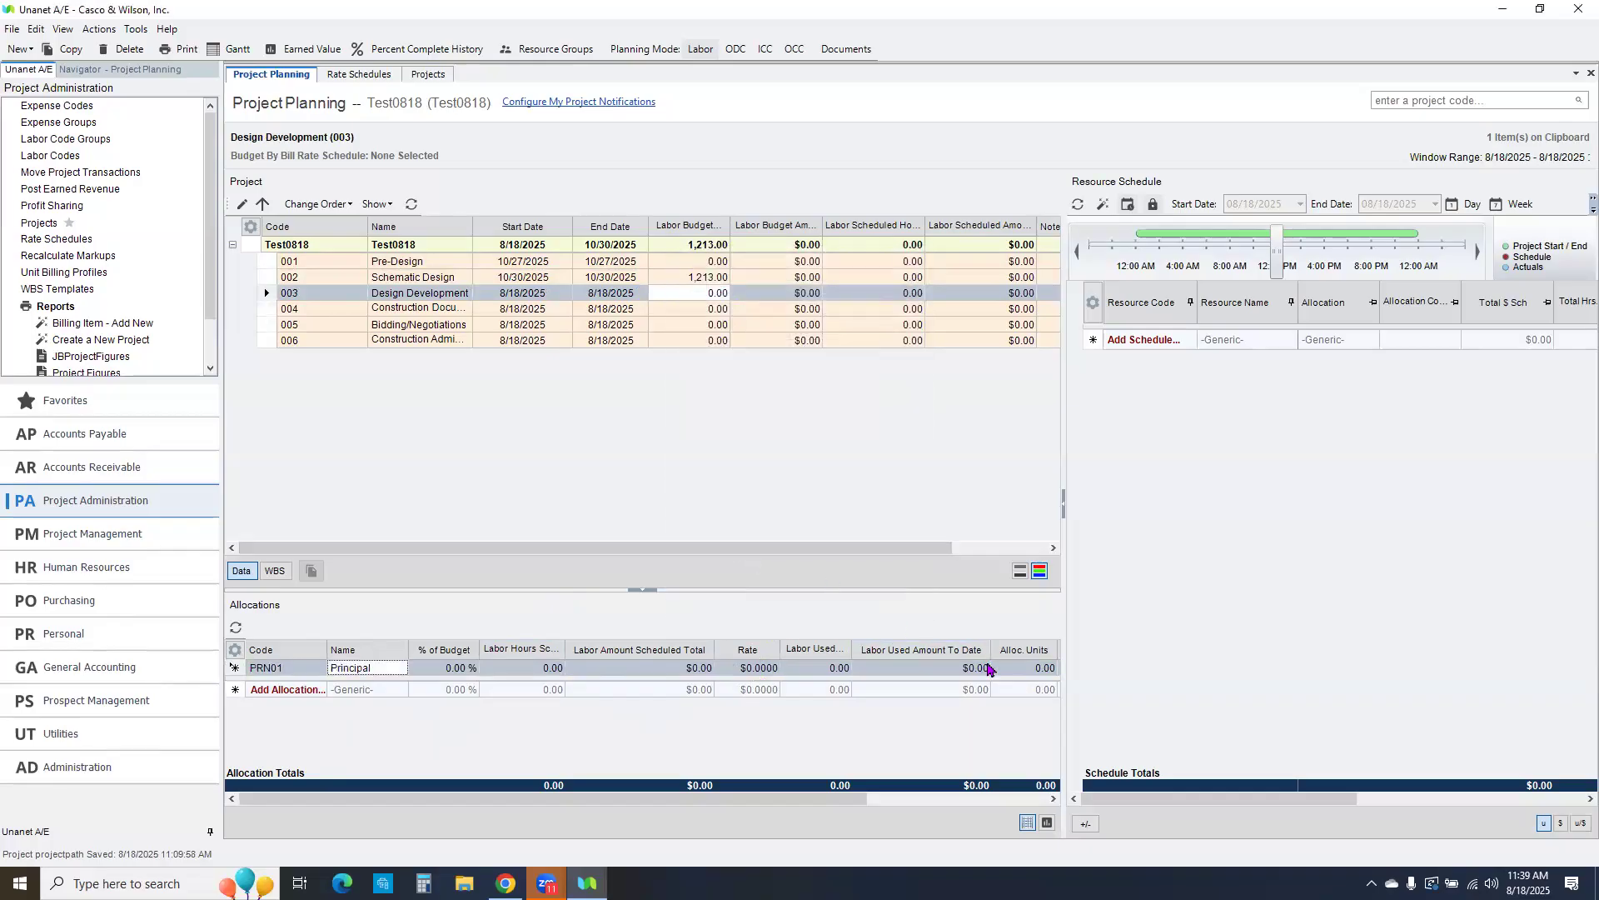
Step: Set the allocation units of the Principal on the Design Development phase to 1
key("Tab")
key("Tab")
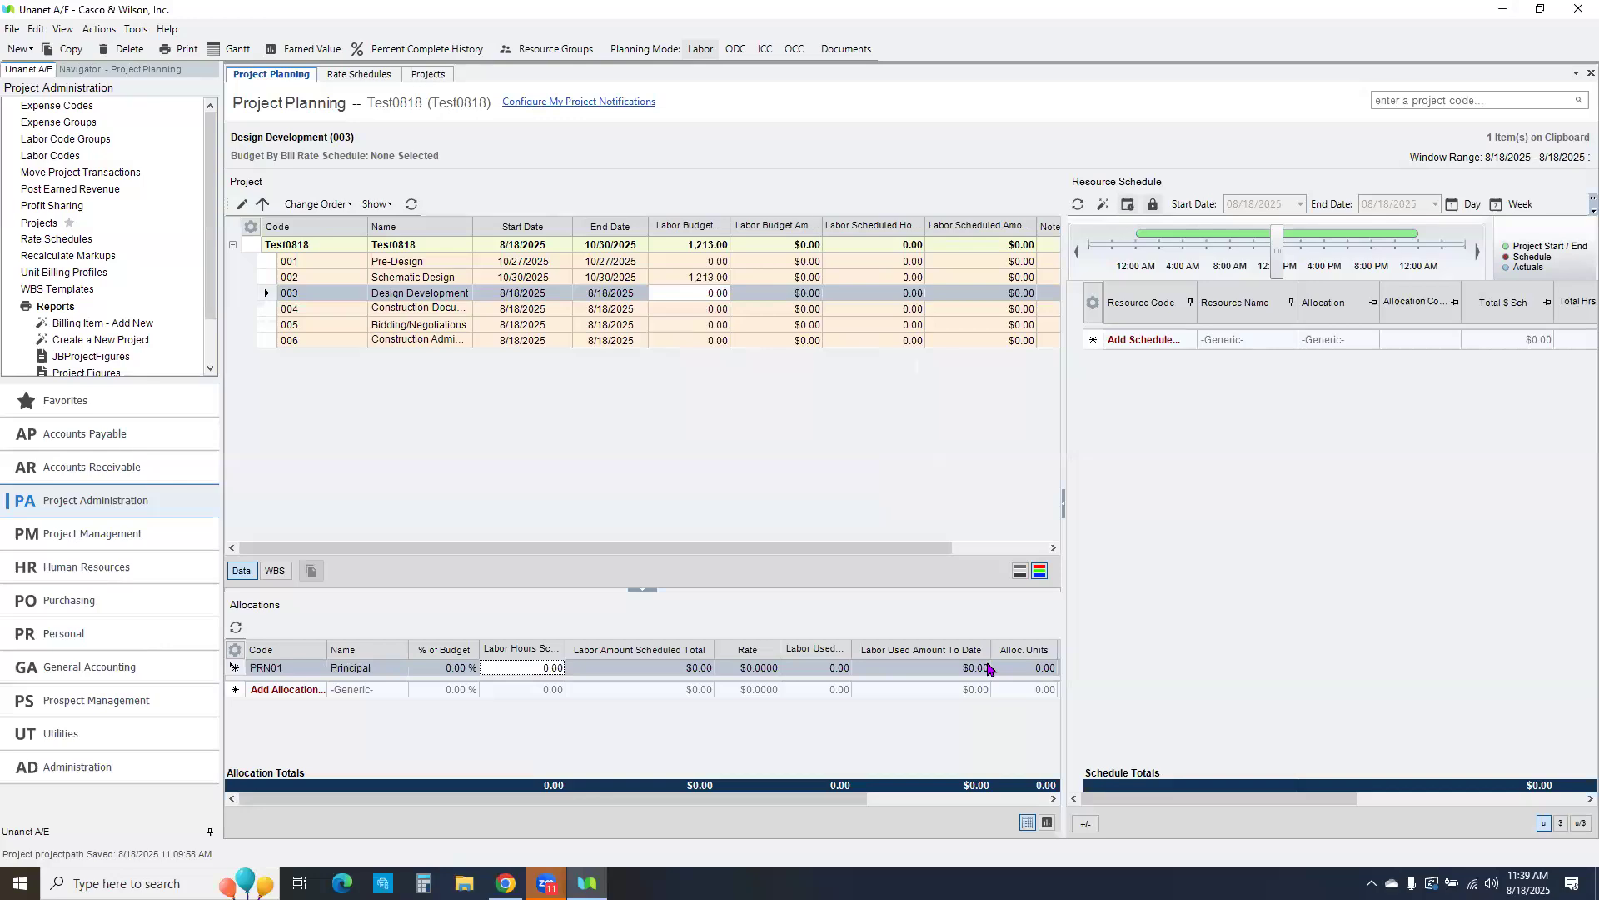
key("Tab")
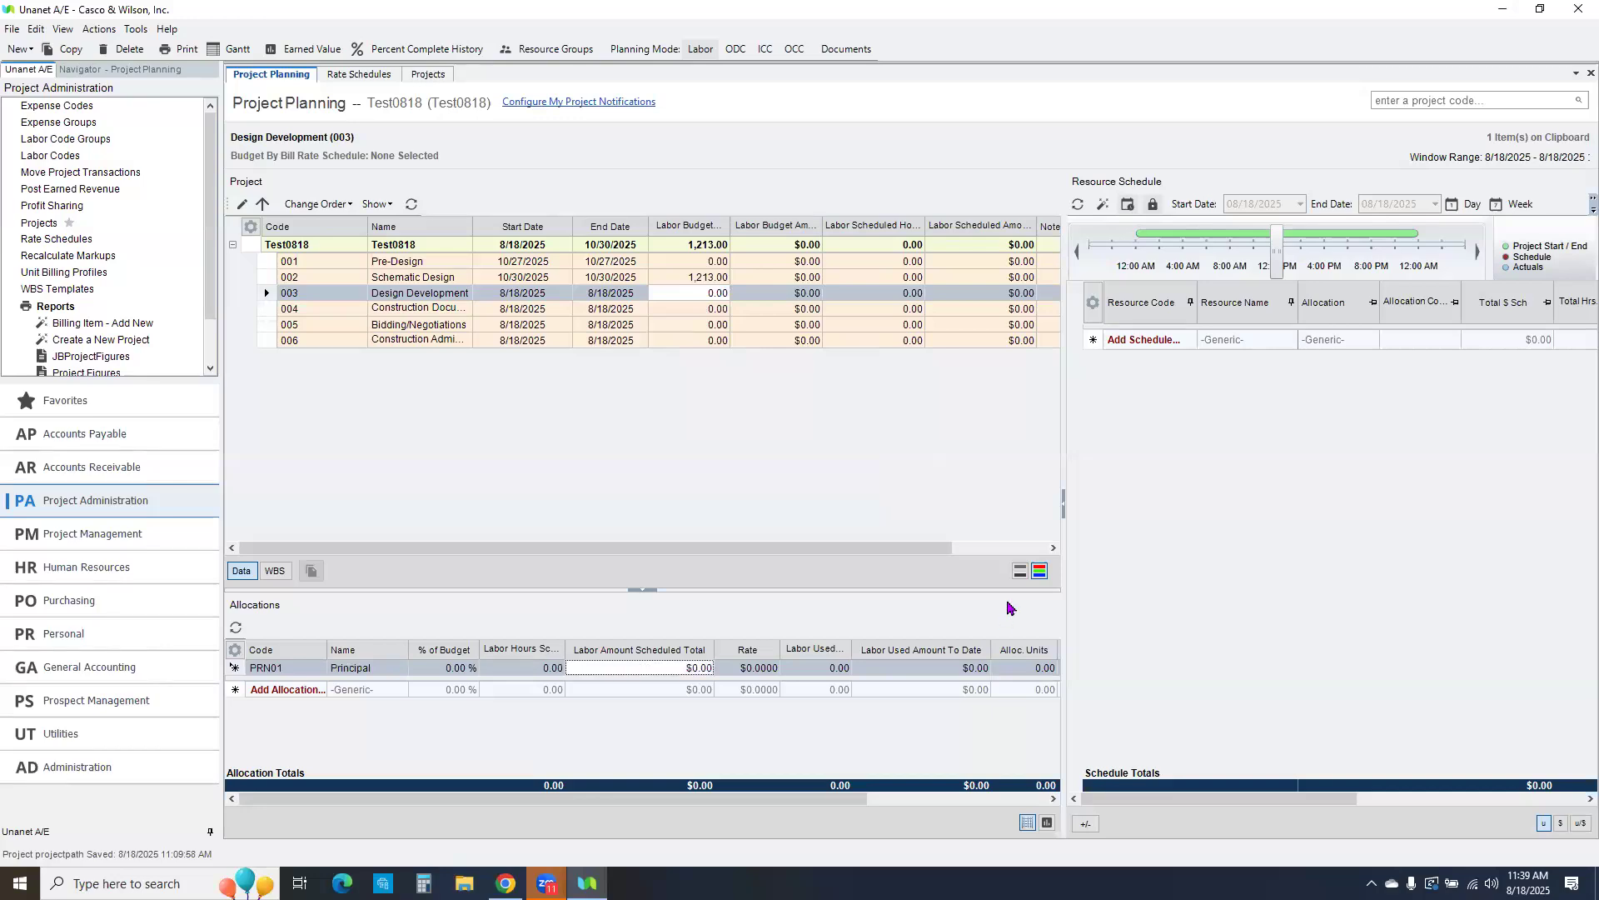
left_click_drag(662, 798, 833, 827)
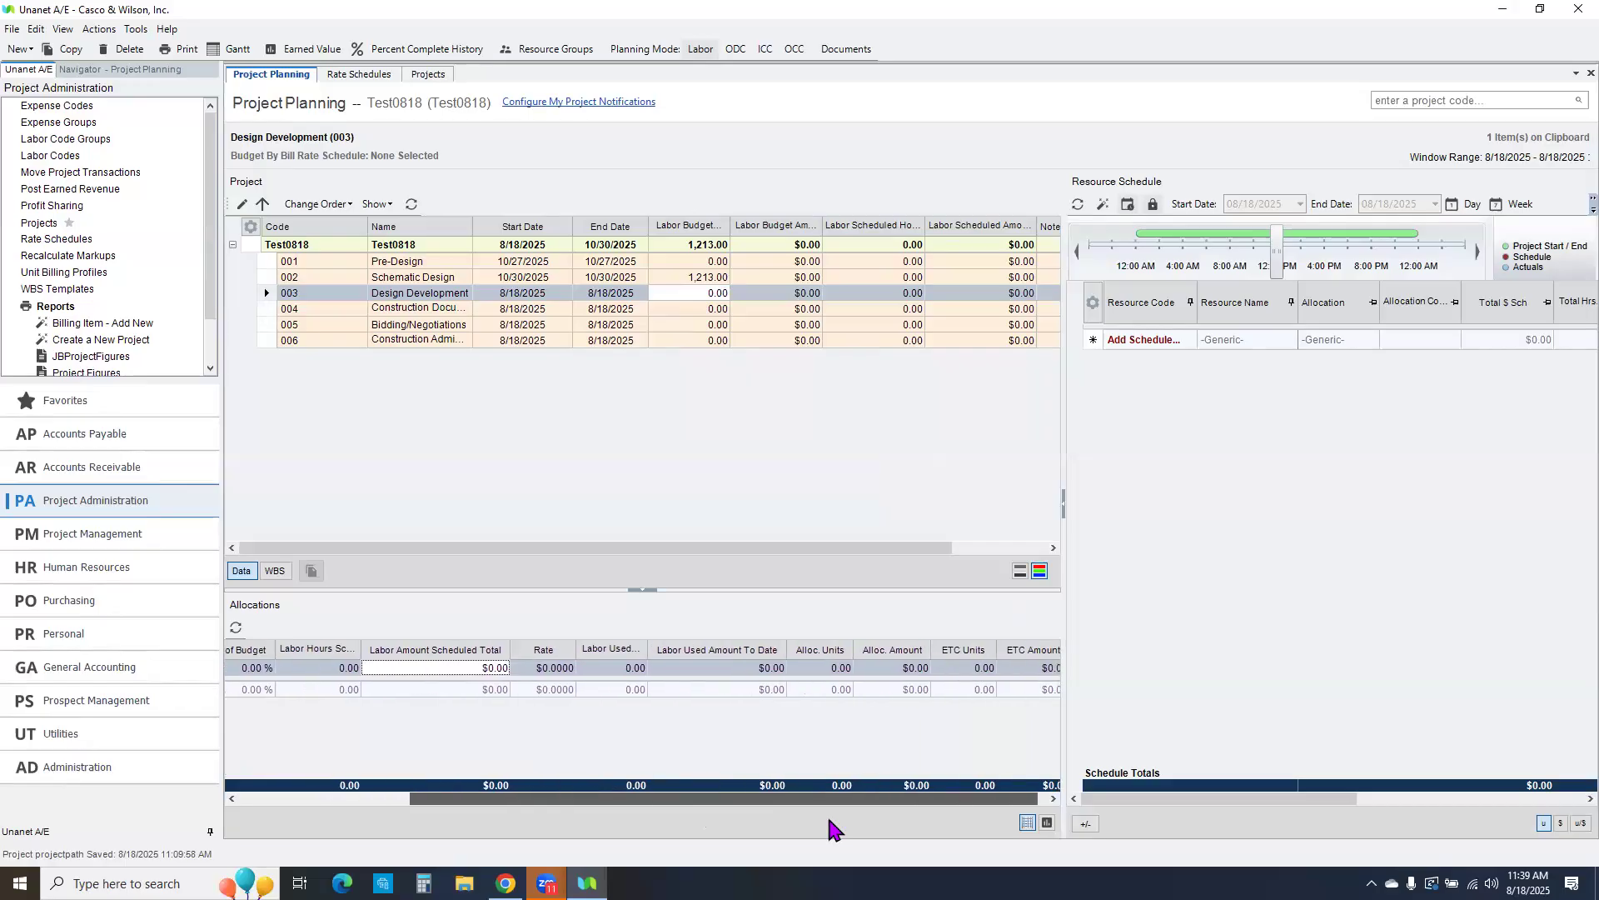
left_click(814, 667)
type("1")
key("Tab")
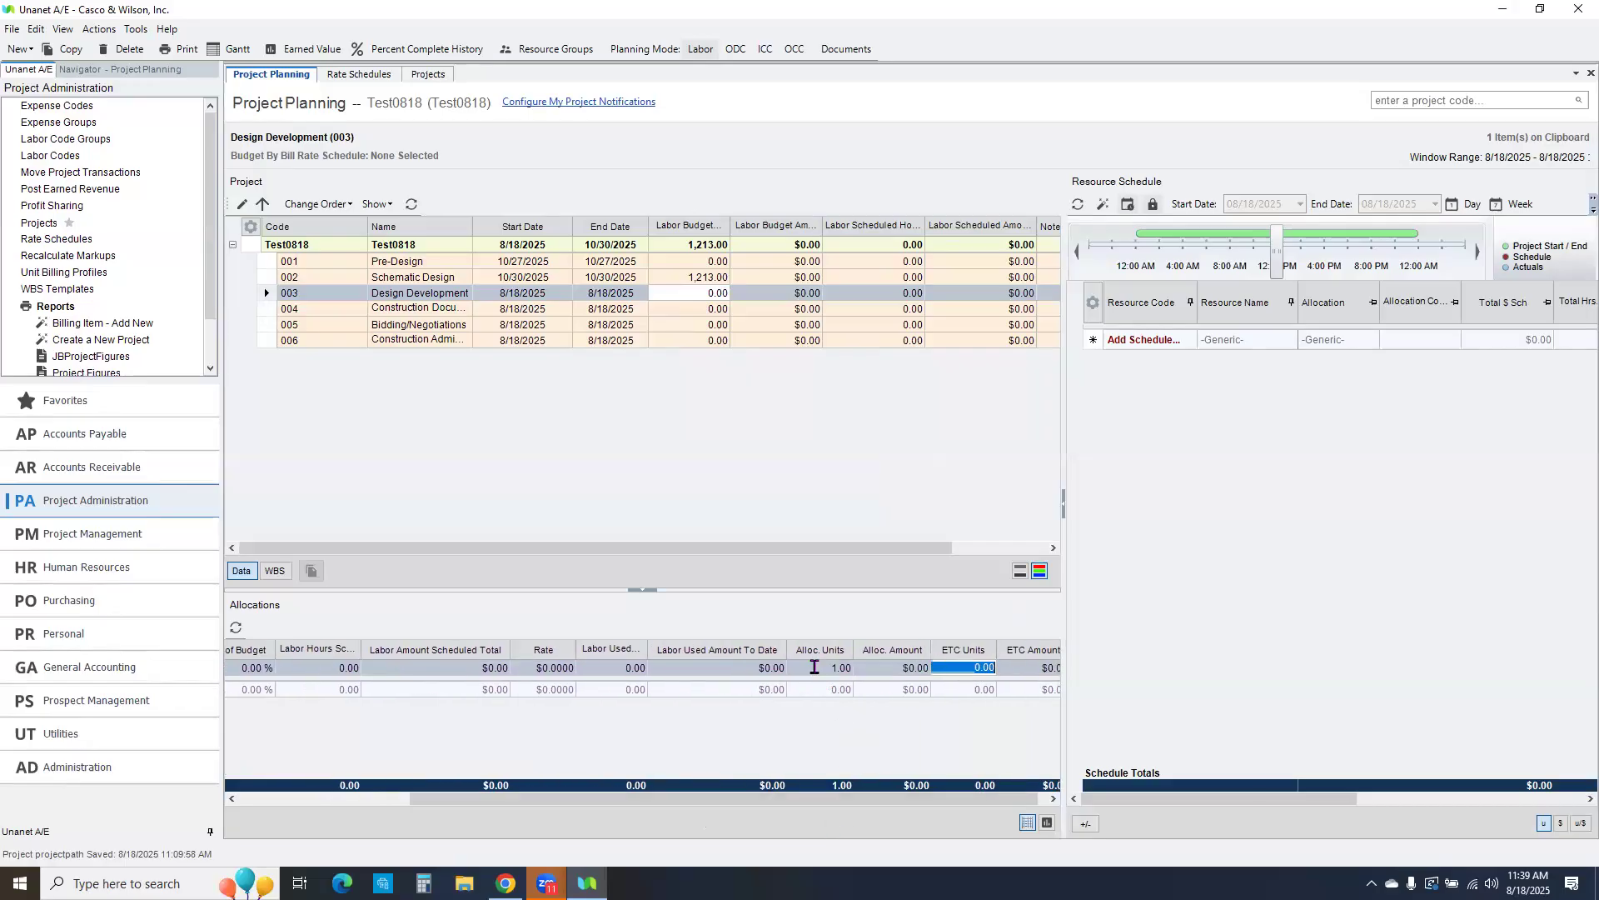
key("Tab")
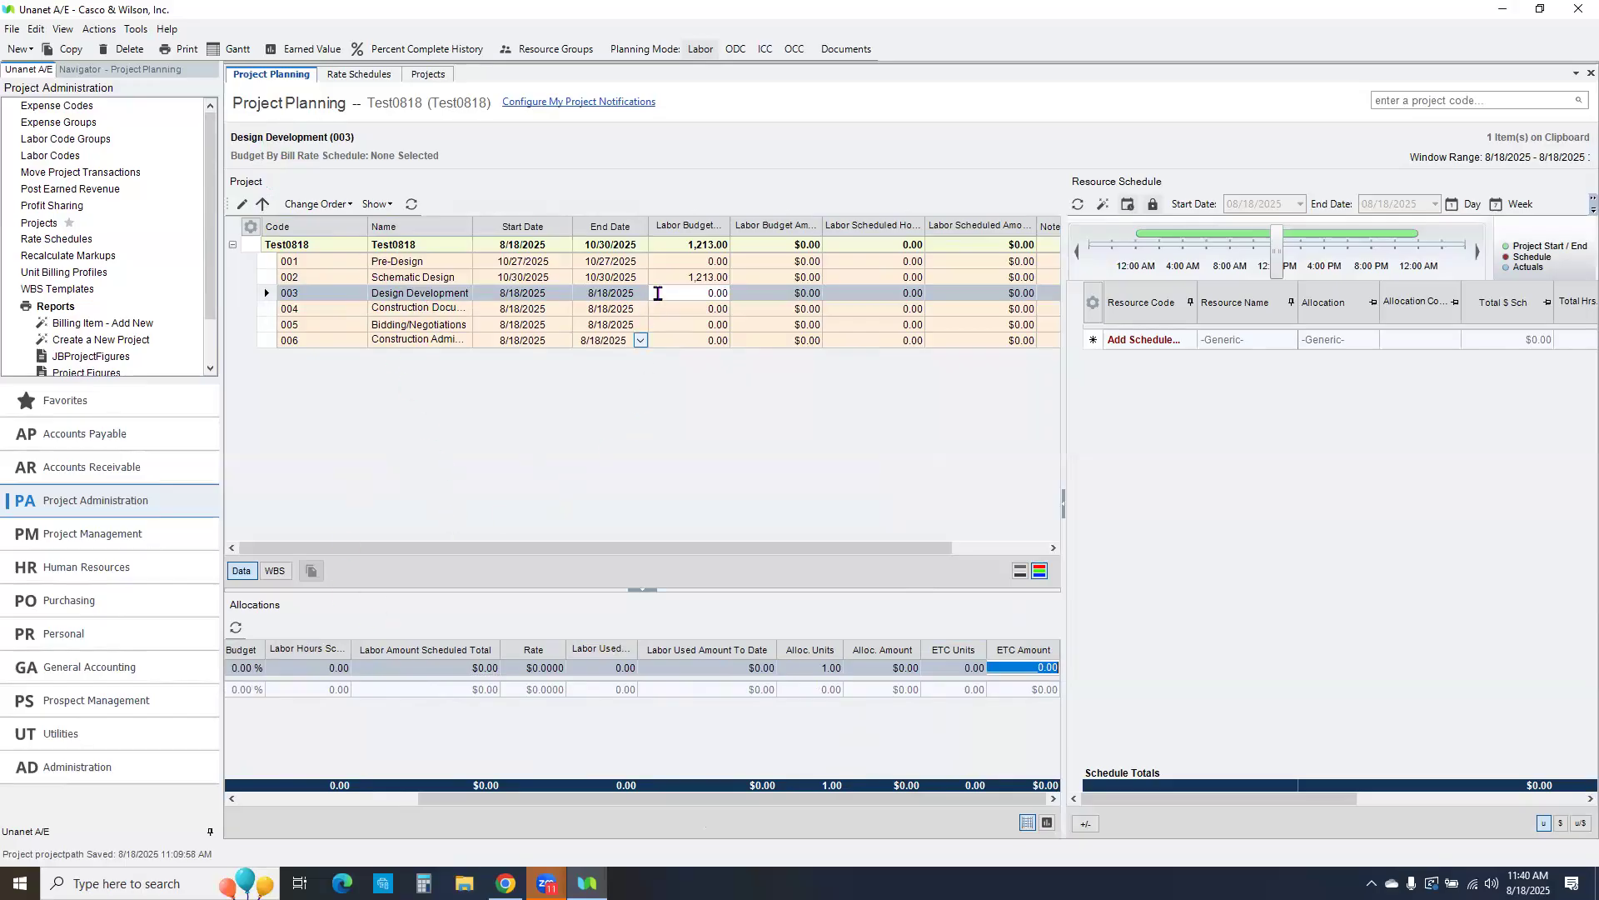
left_click(741, 475)
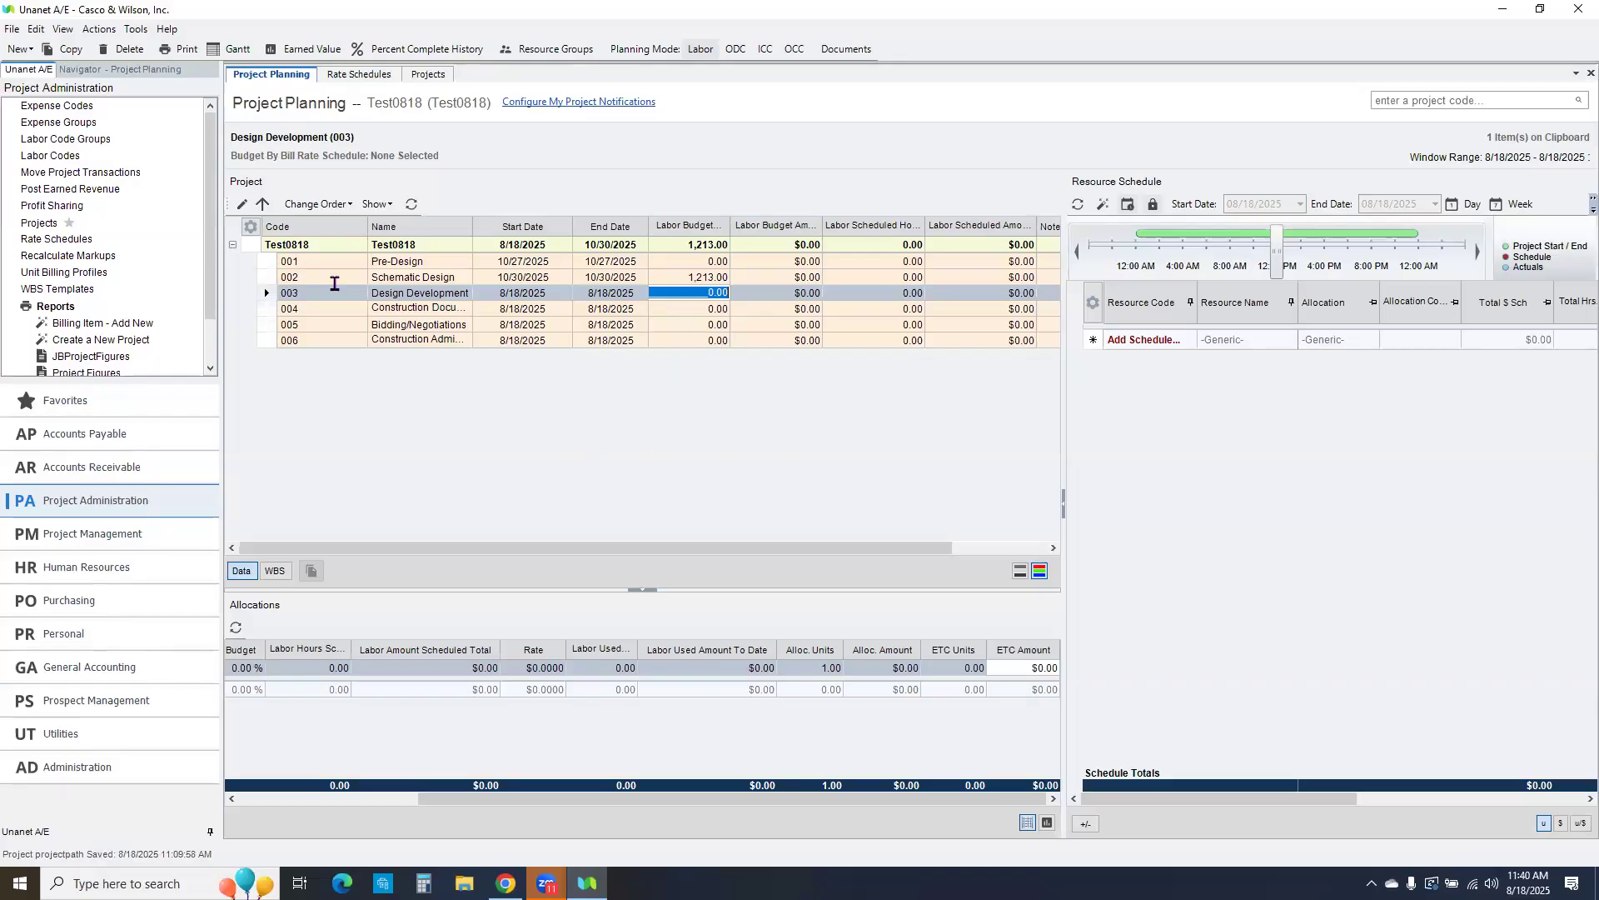
Step: Change the plan's rate method to Rate Schedule, assign the bill rate schedule Bill Rate for Planning, and save the plan settings
left_click(242, 205)
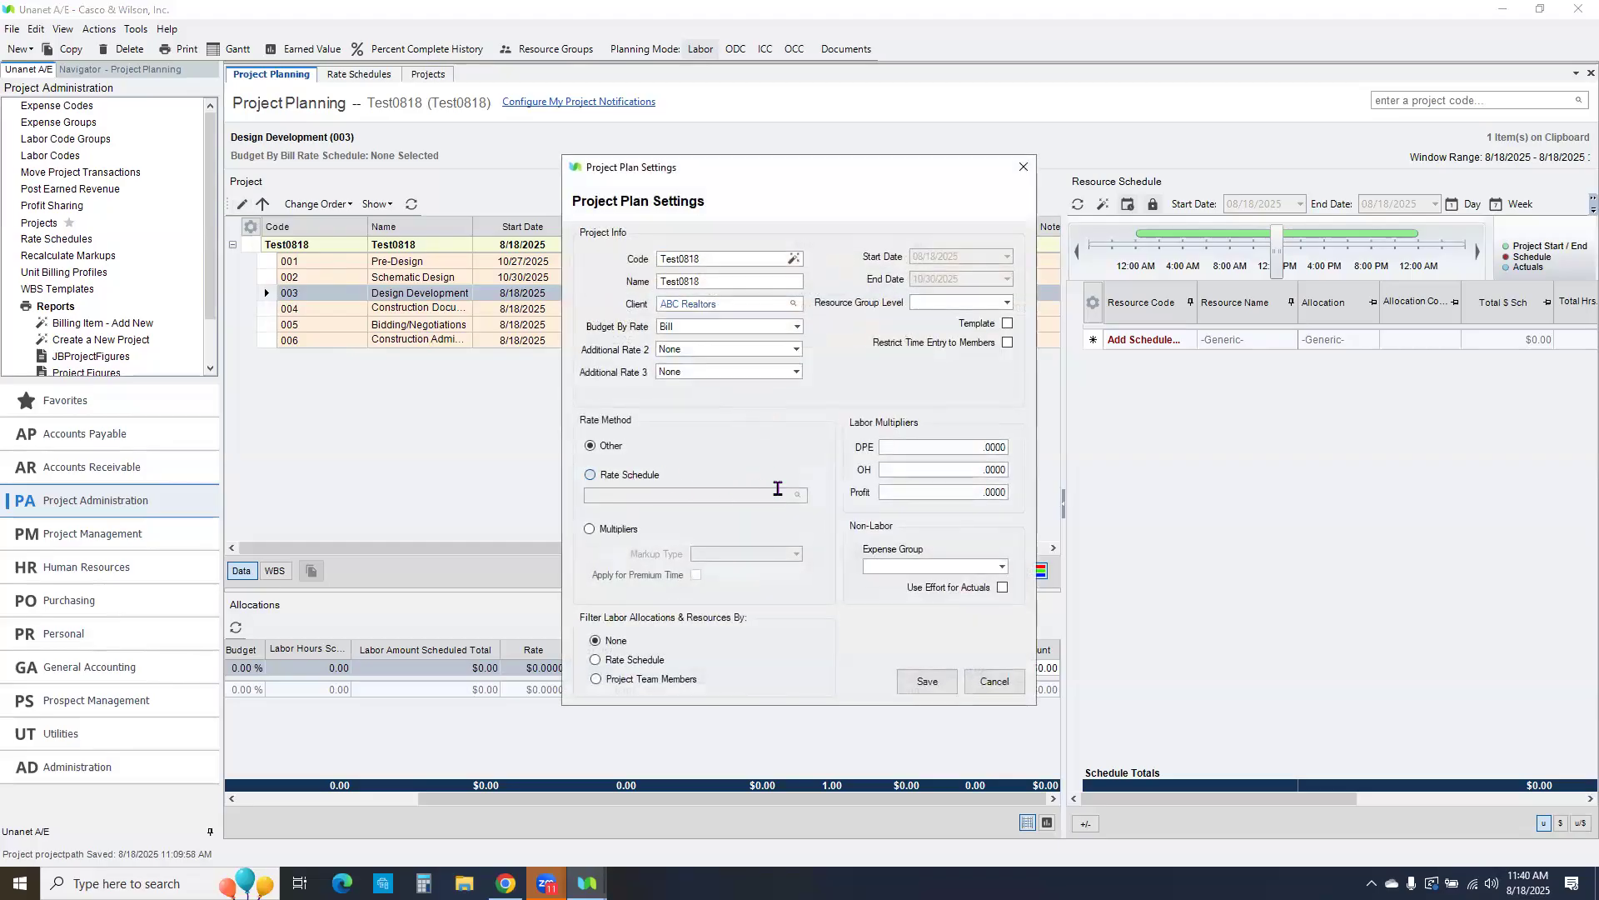
left_click(696, 496)
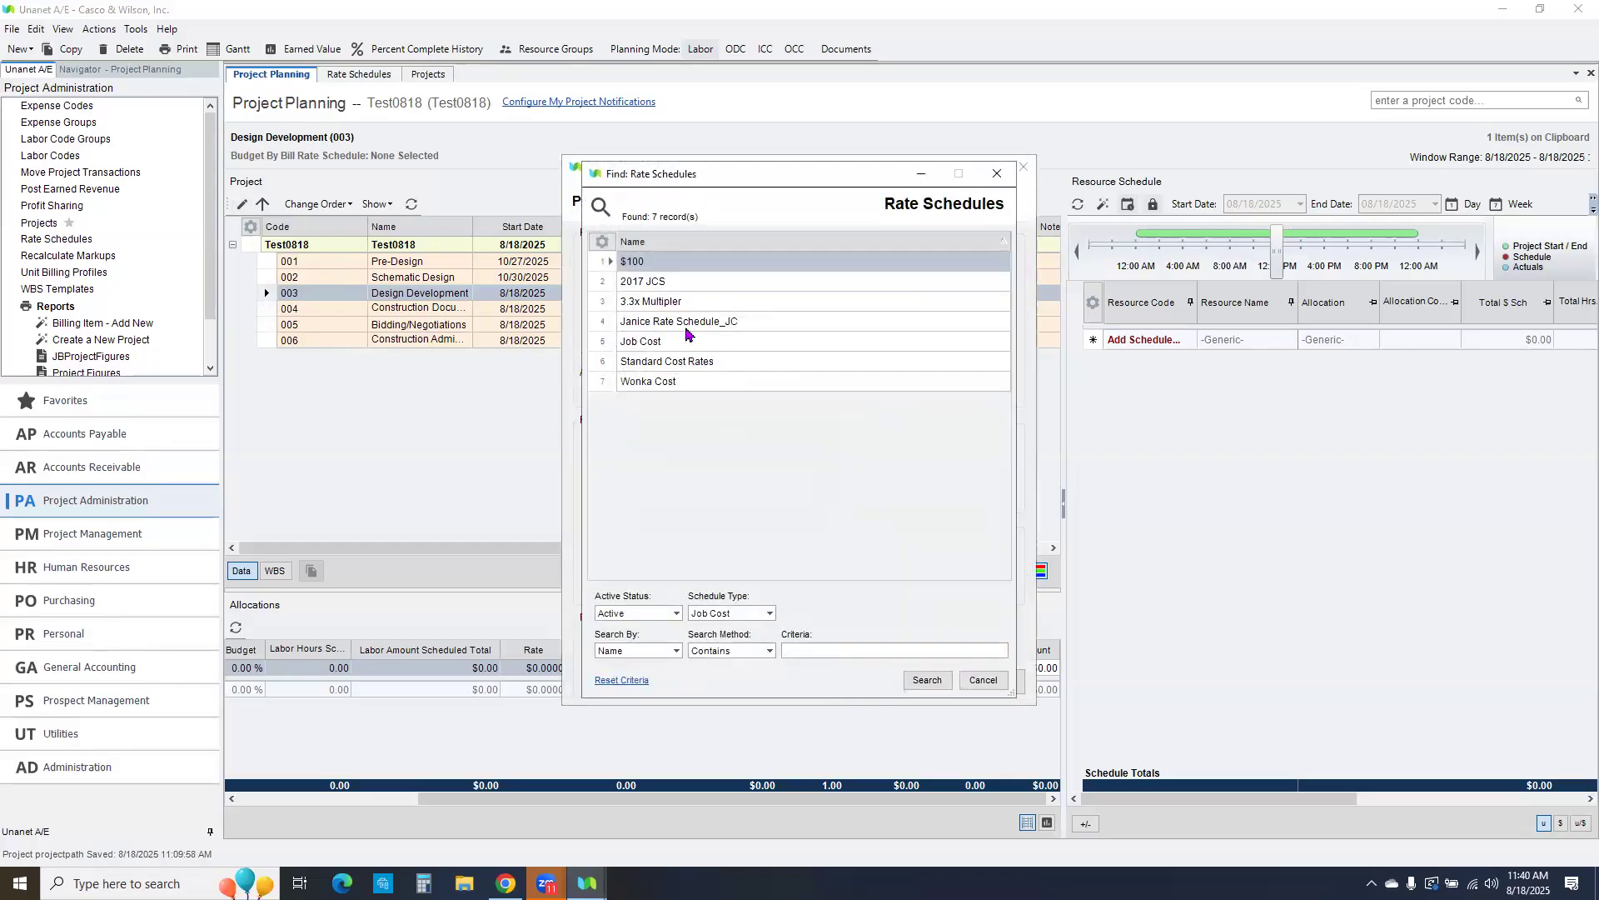
left_click(769, 613)
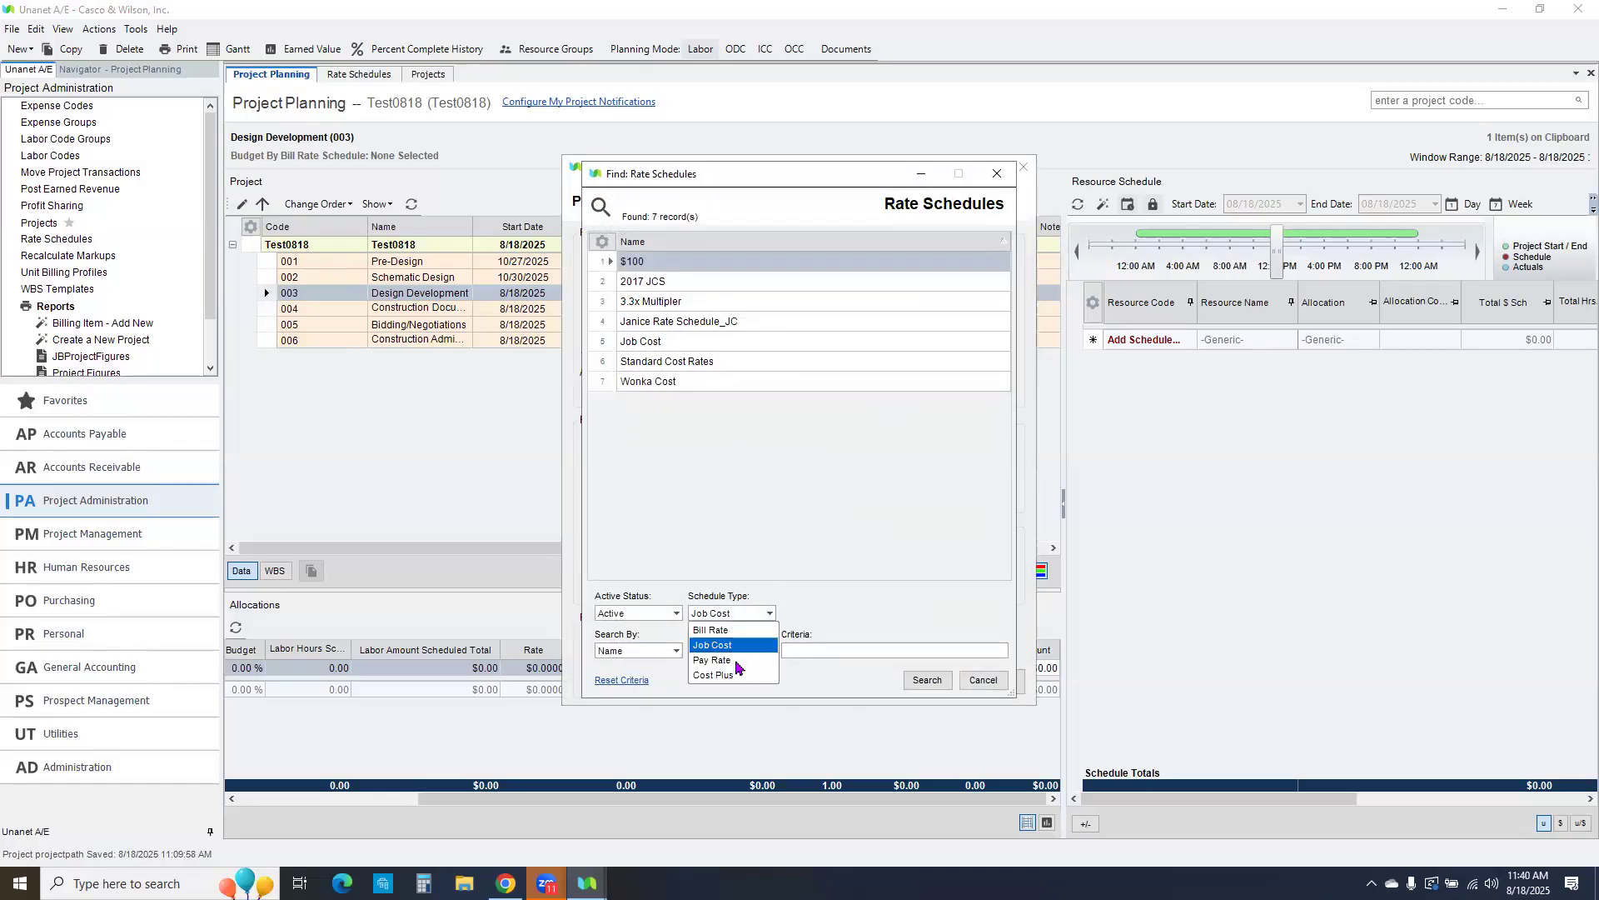
left_click(712, 630)
left_click(927, 680)
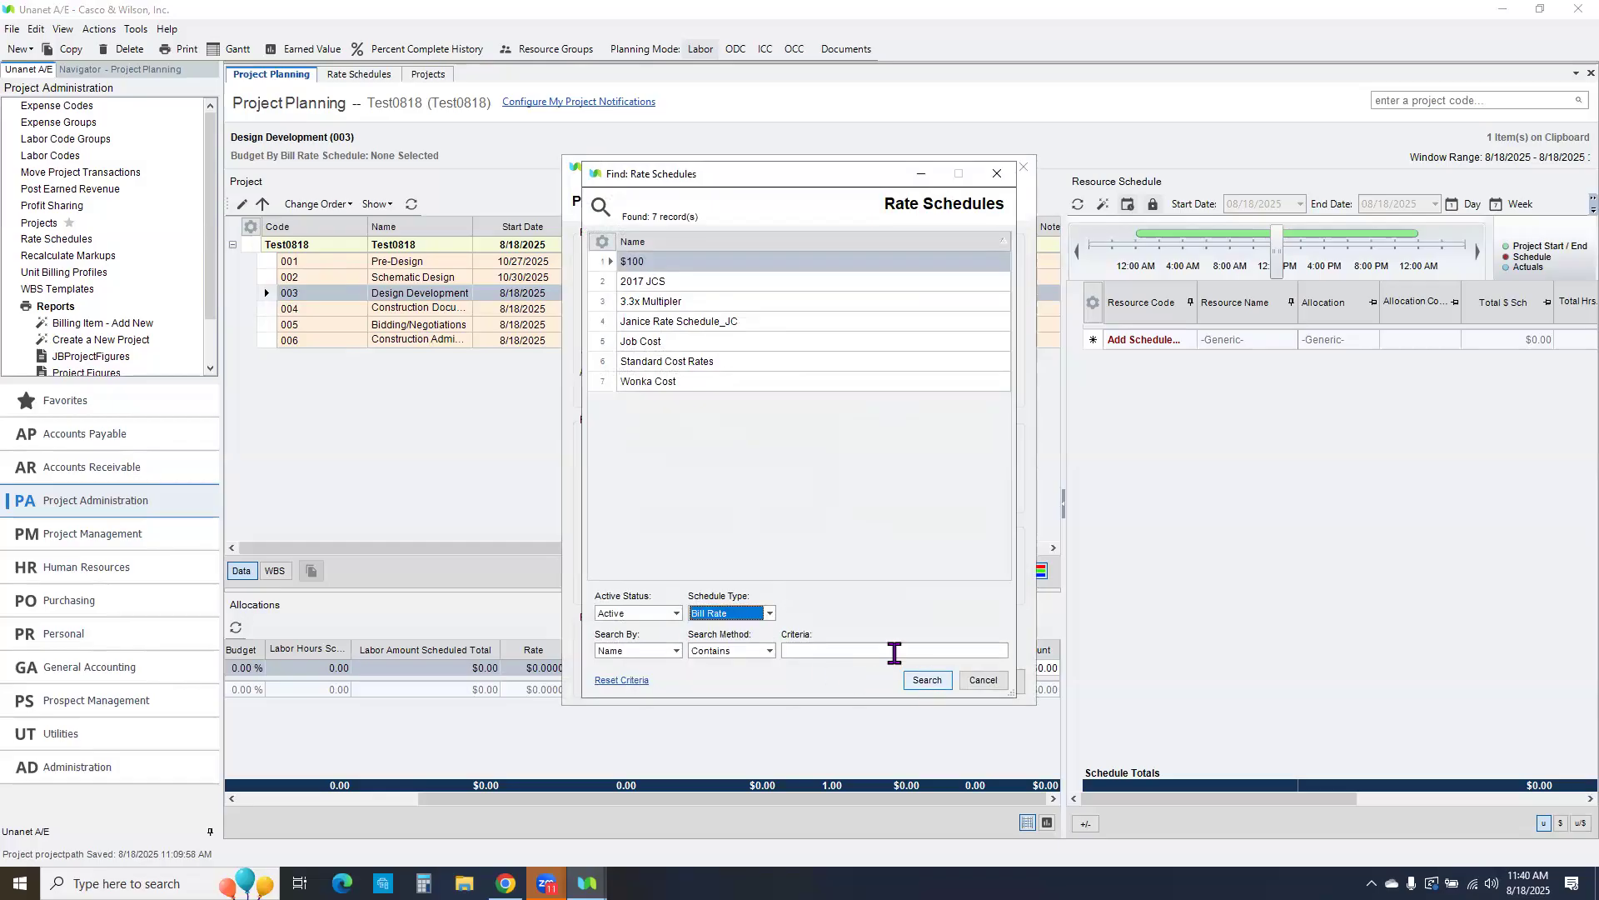
double_click(718, 323)
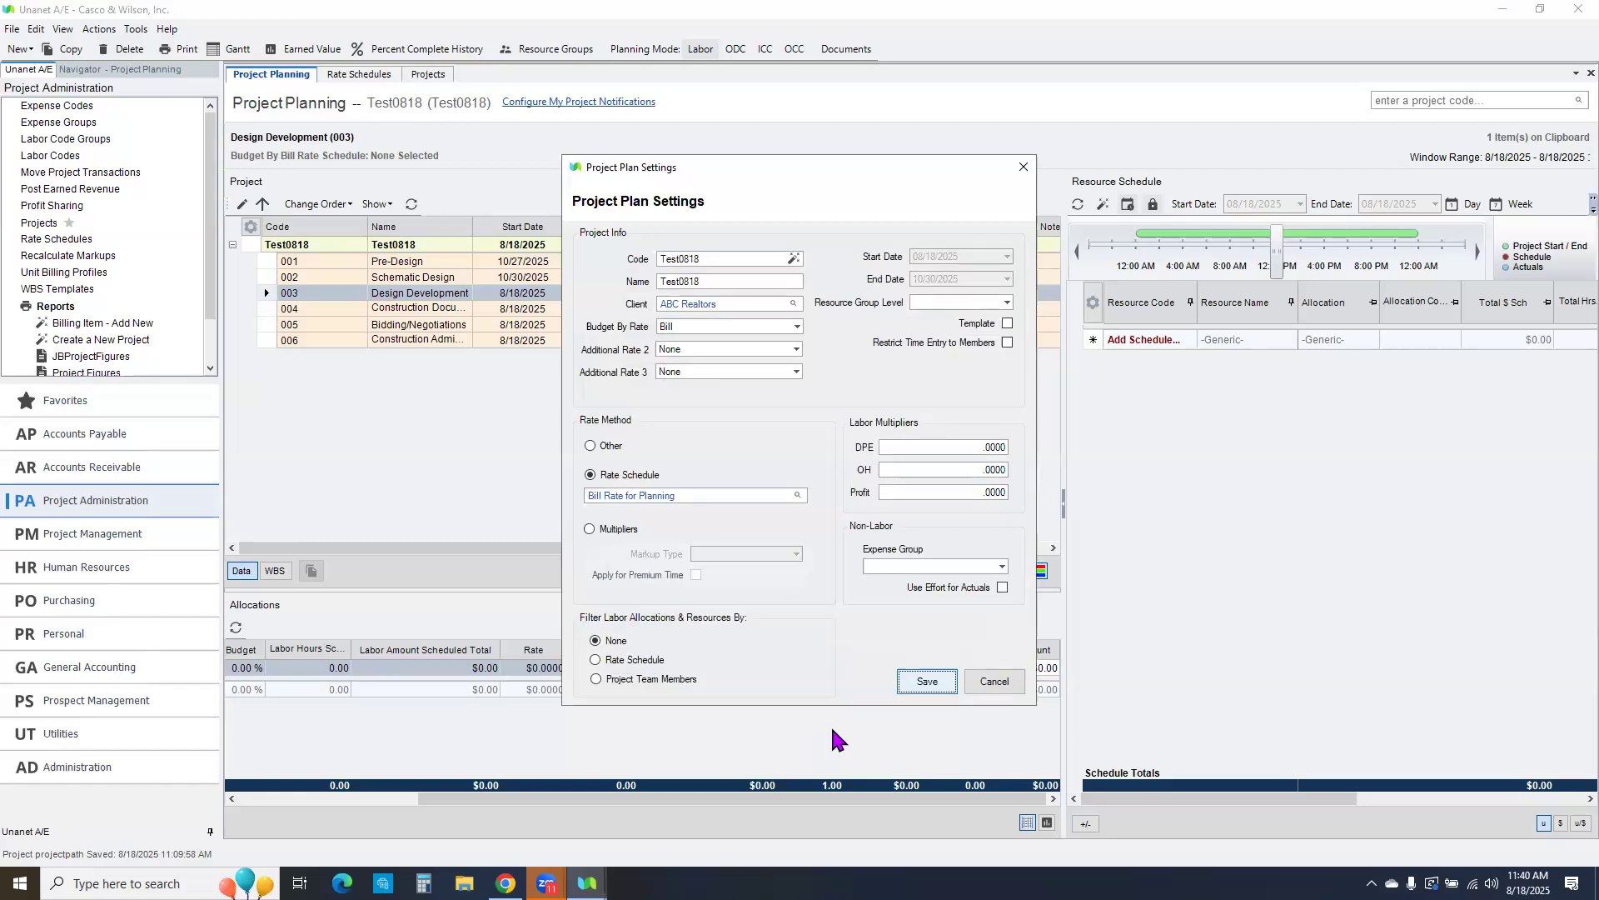
key("Return")
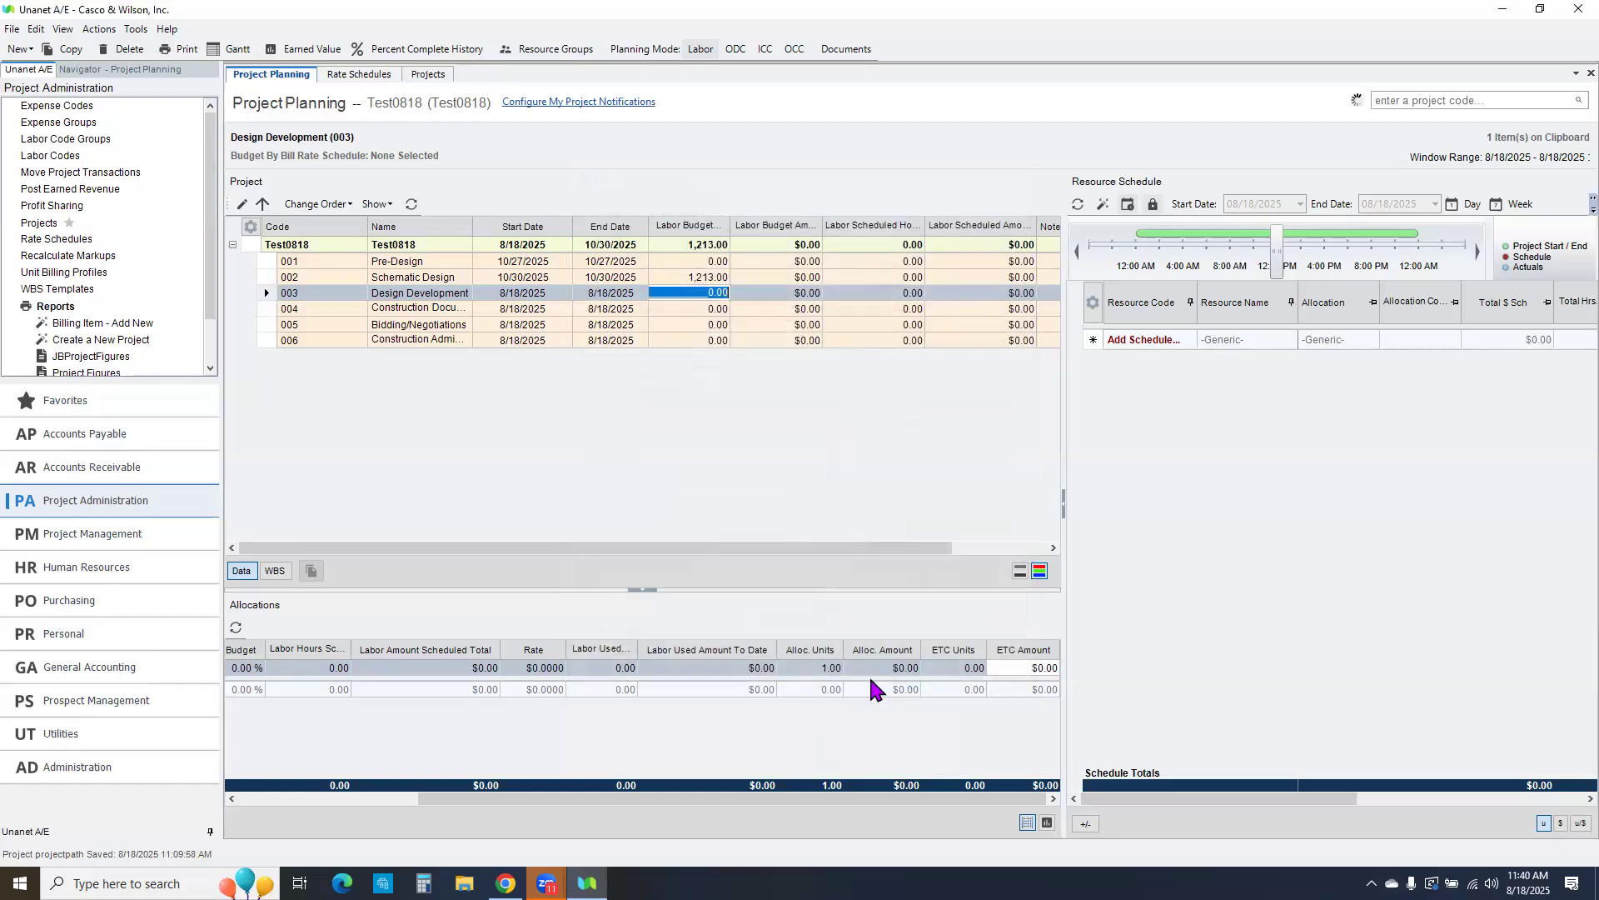
Step: Update the plan's labor allocation rates from the assigned rate schedule
left_click(135, 30)
left_click(148, 69)
left_click(760, 417)
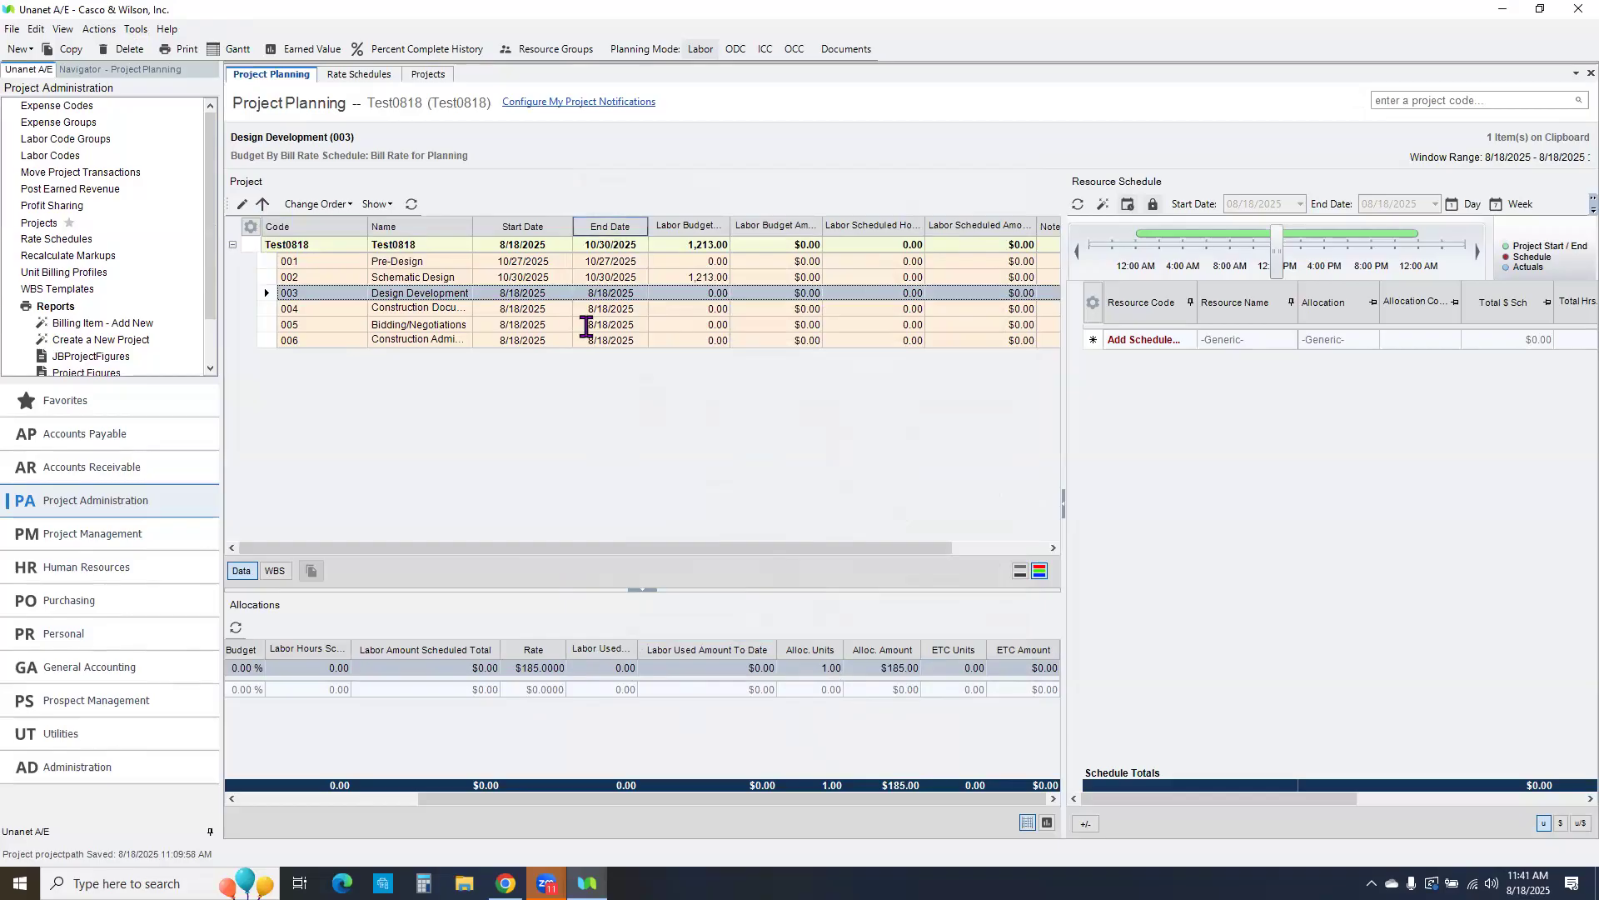
Step: Run the Allocated = Scheduled rollup, re-enter 1 as the Principal's allocation units, and refresh the allocations
left_click(262, 204)
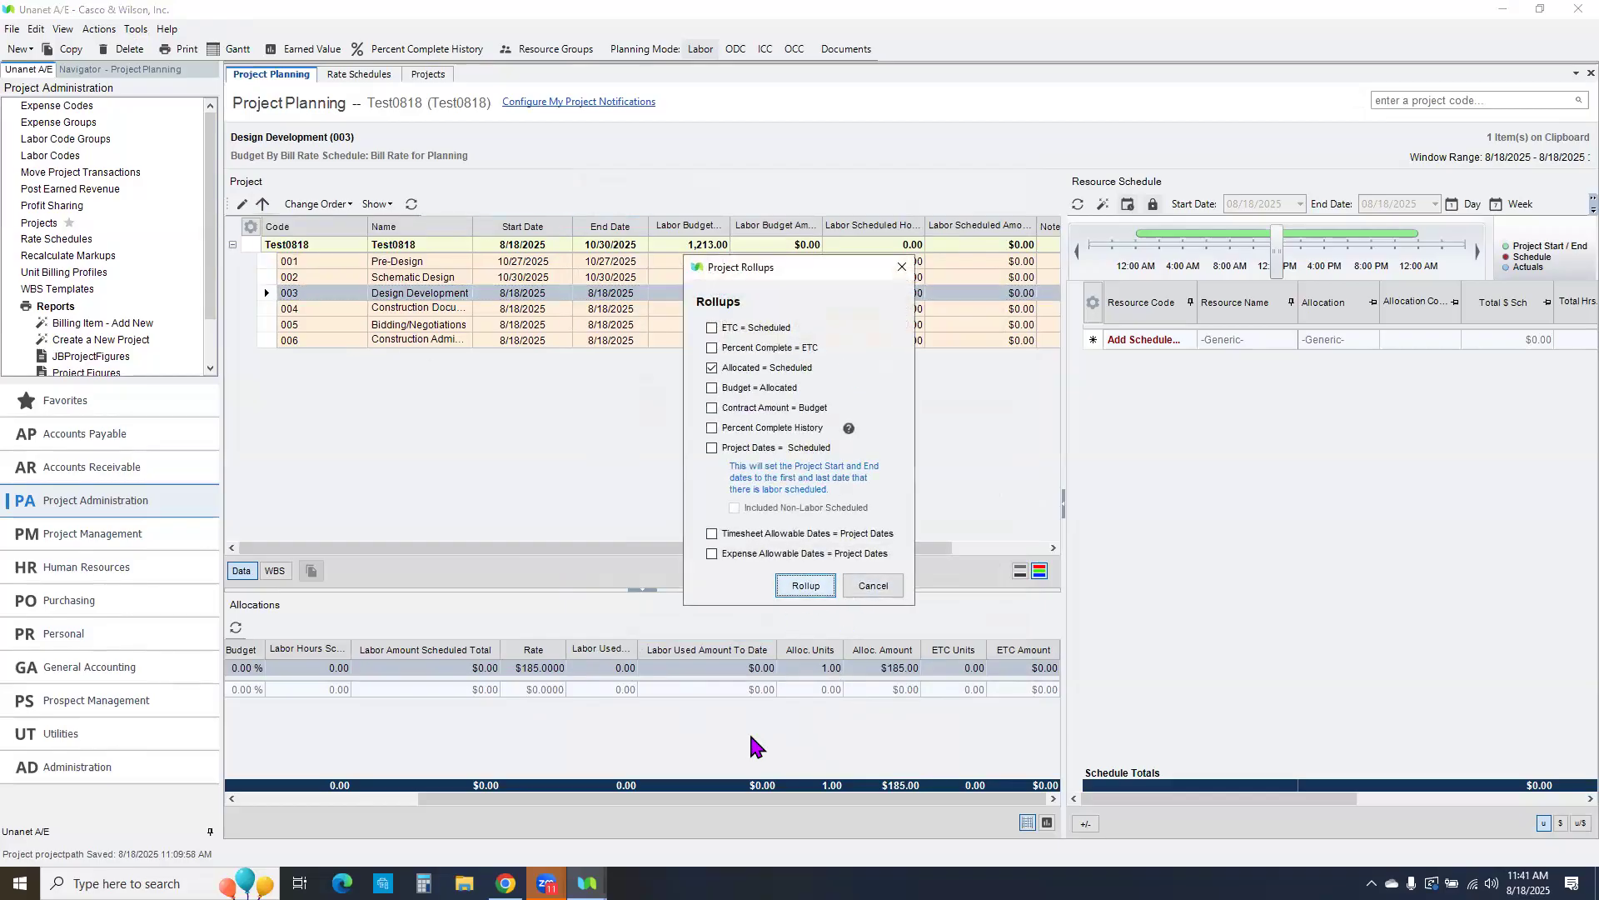
key("Return")
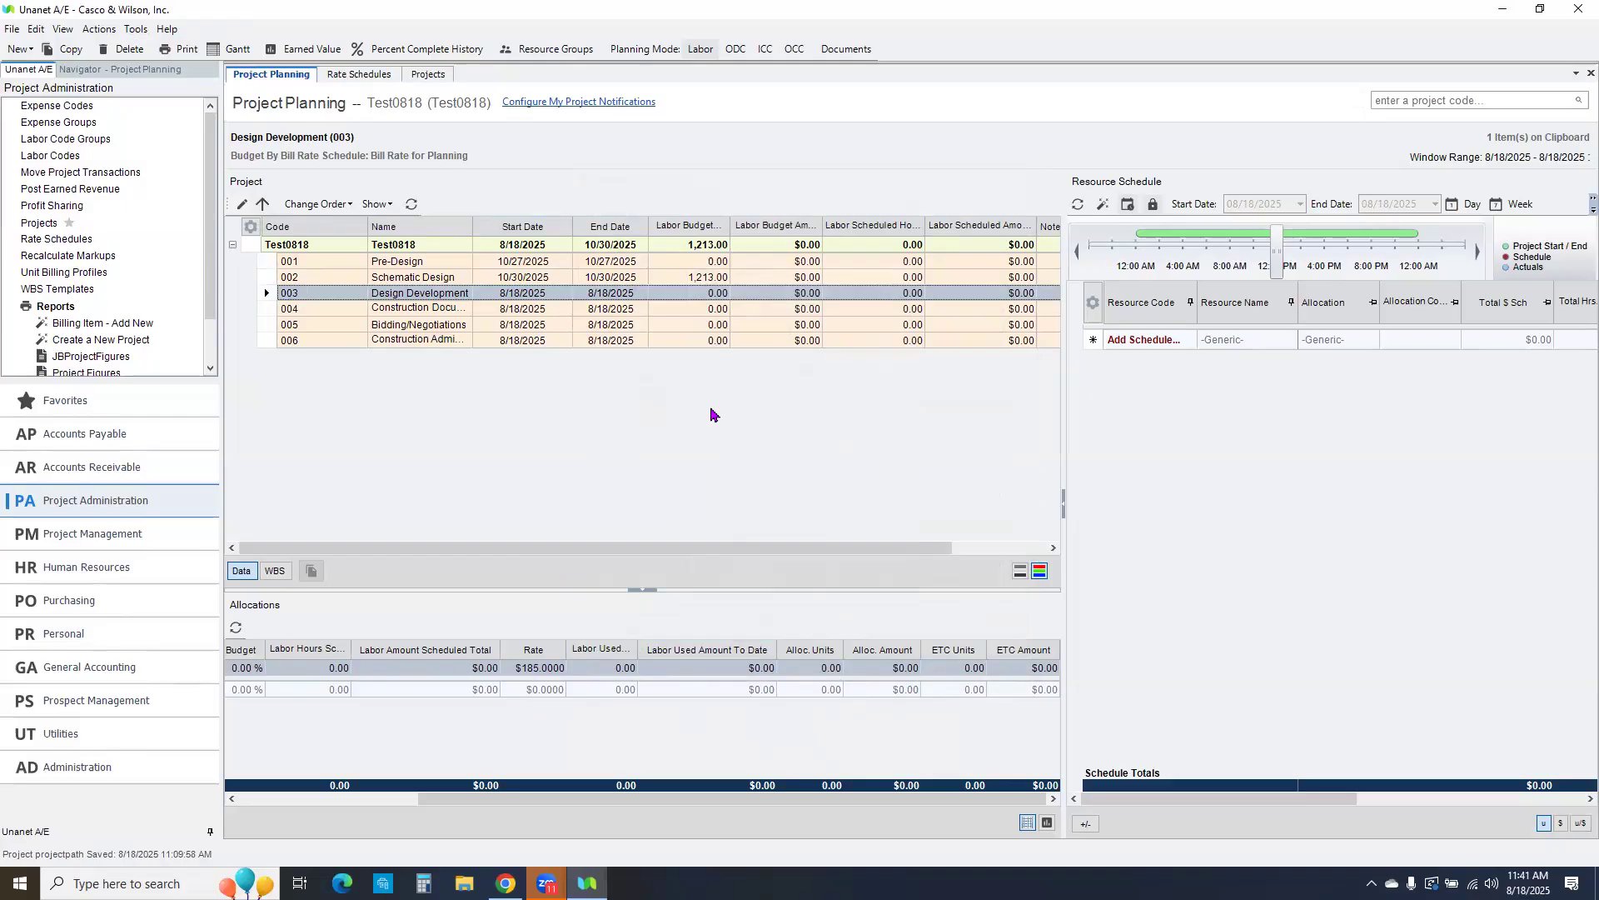
left_click(807, 666)
type("1")
key("Tab")
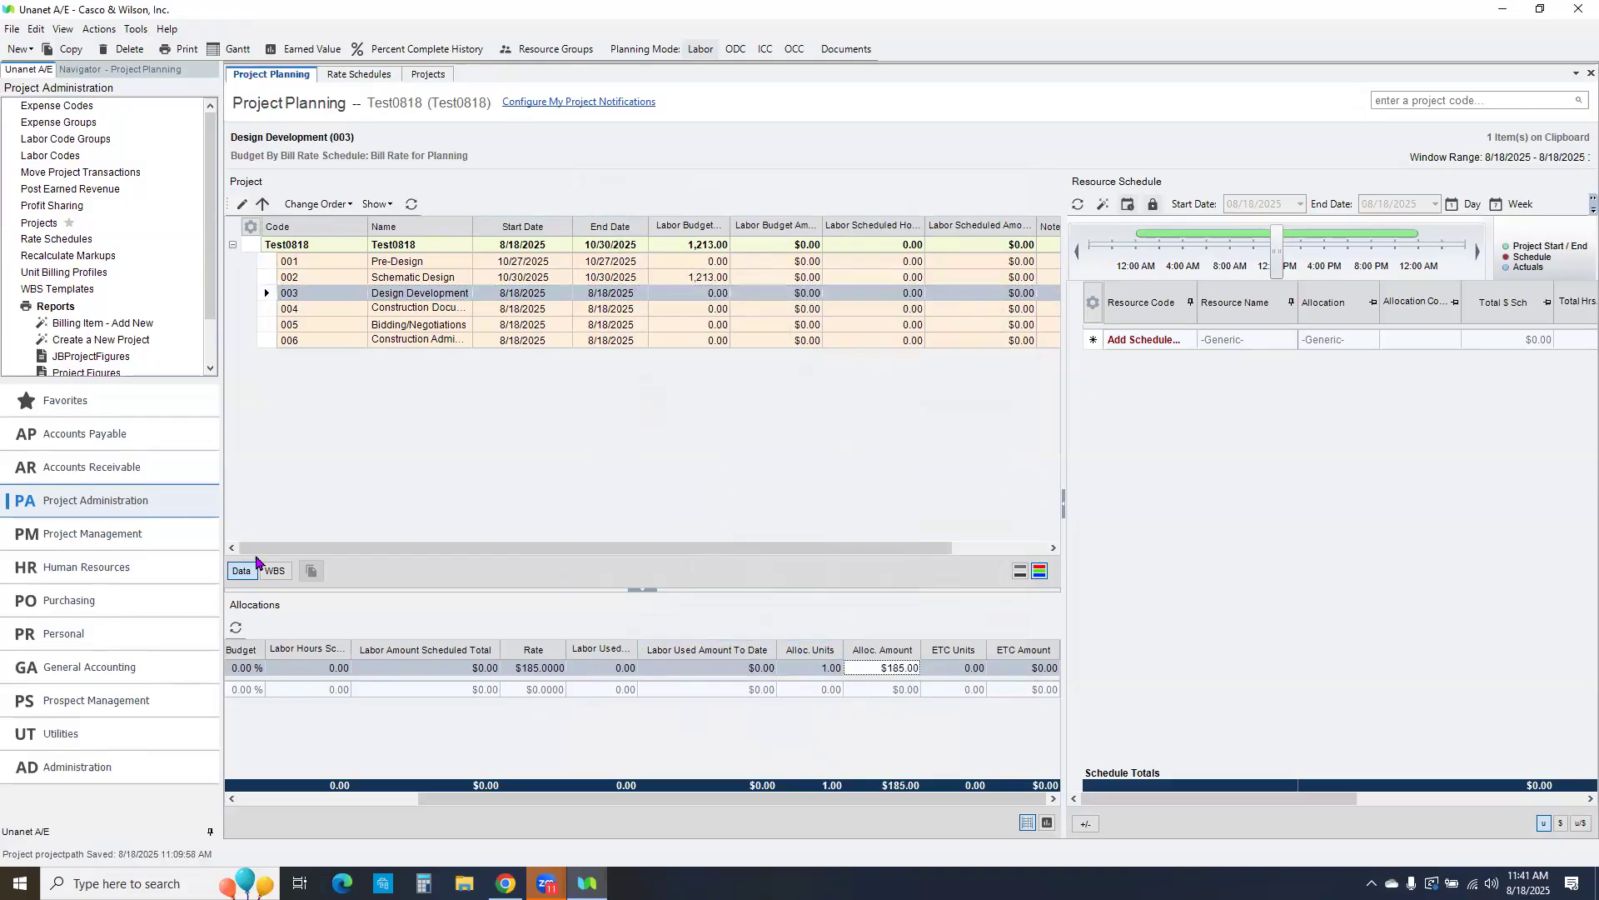
left_click(238, 629)
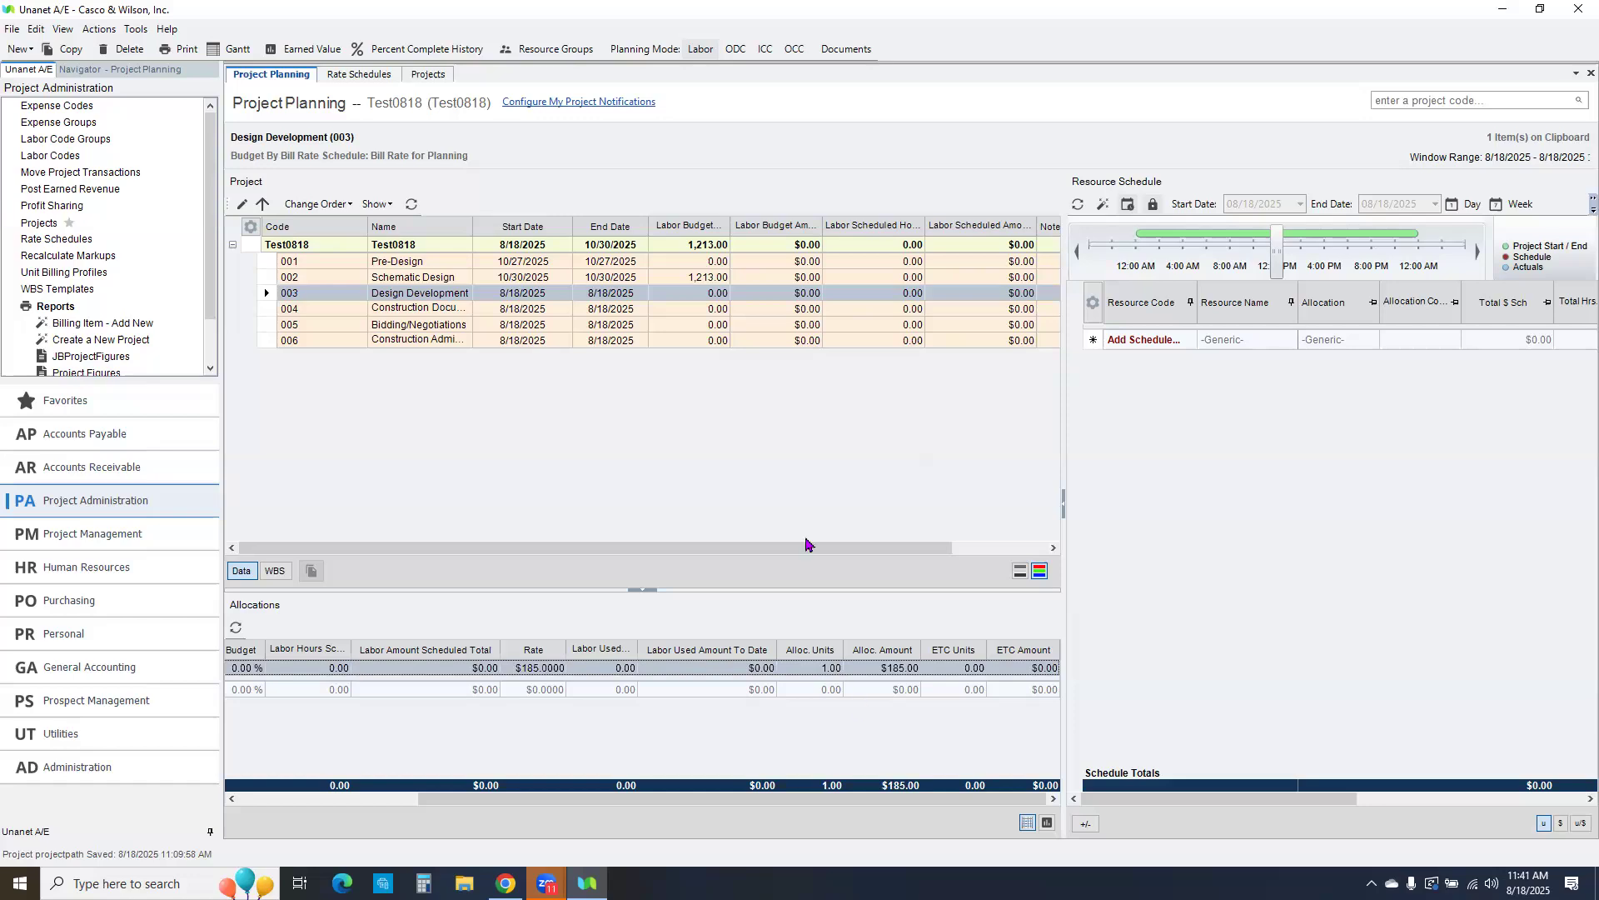
Step: Run the Budget = Allocated rollup on the Test0818 plan and select the Schematic Design phase's labor budget hours
left_click(262, 204)
left_click(745, 390)
left_click(806, 585)
left_click(760, 308)
left_click(696, 279)
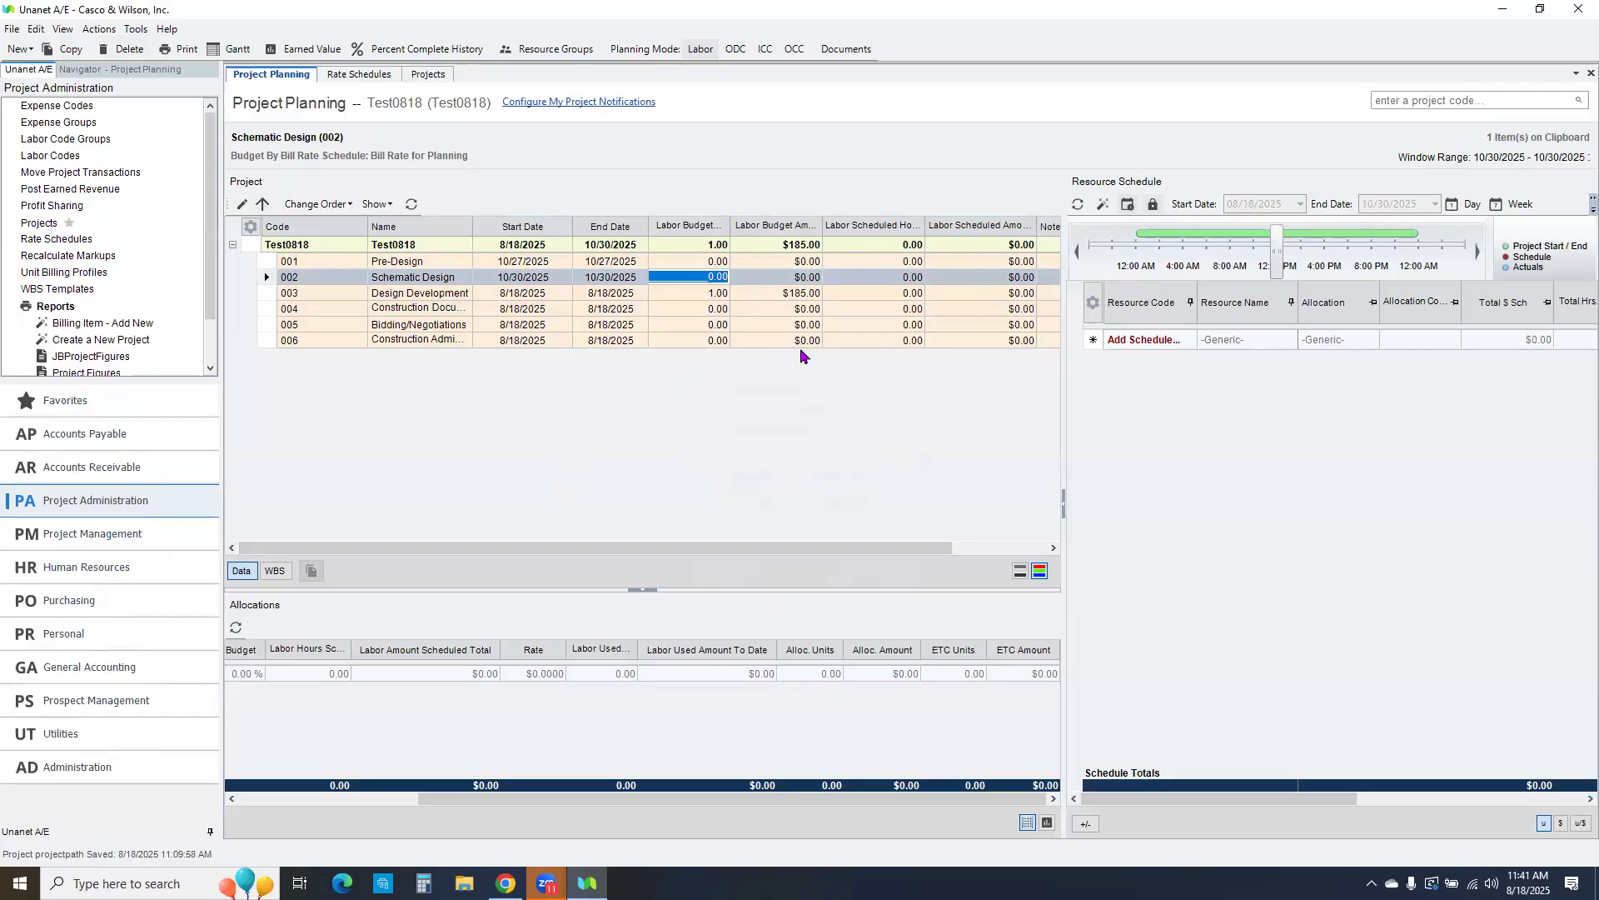
Step: Set the Design Development phase's labor budget amount to $1,213
left_click(776, 308)
left_click(774, 287)
type("1213132")
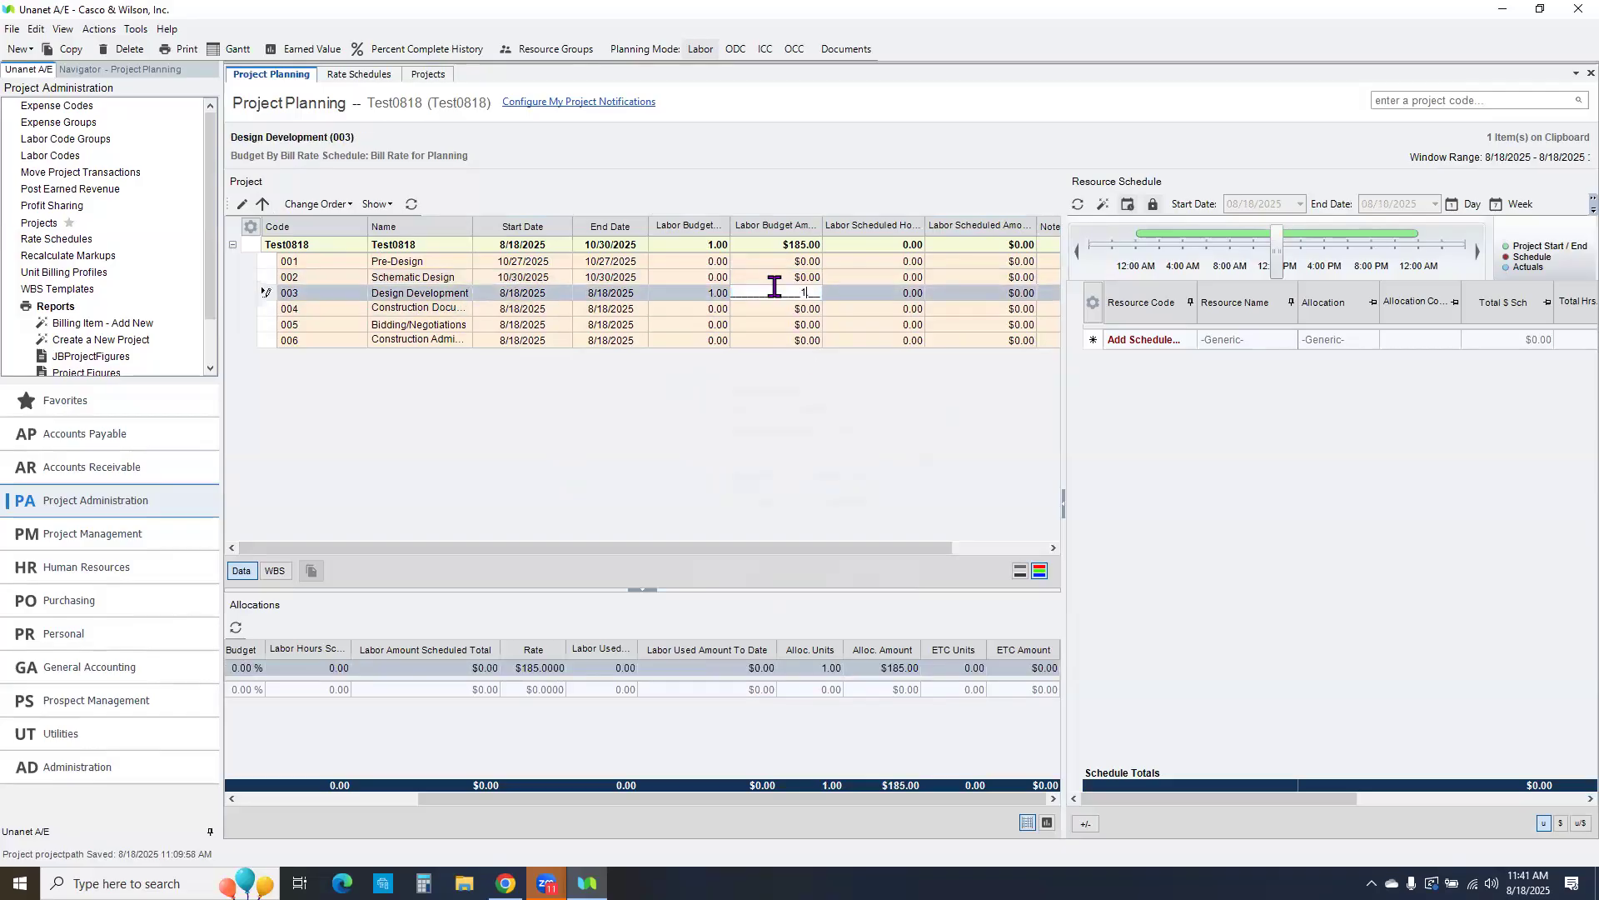
key("BackSpace")
key("BackSpace")
key("BackSpace")
left_click(508, 484)
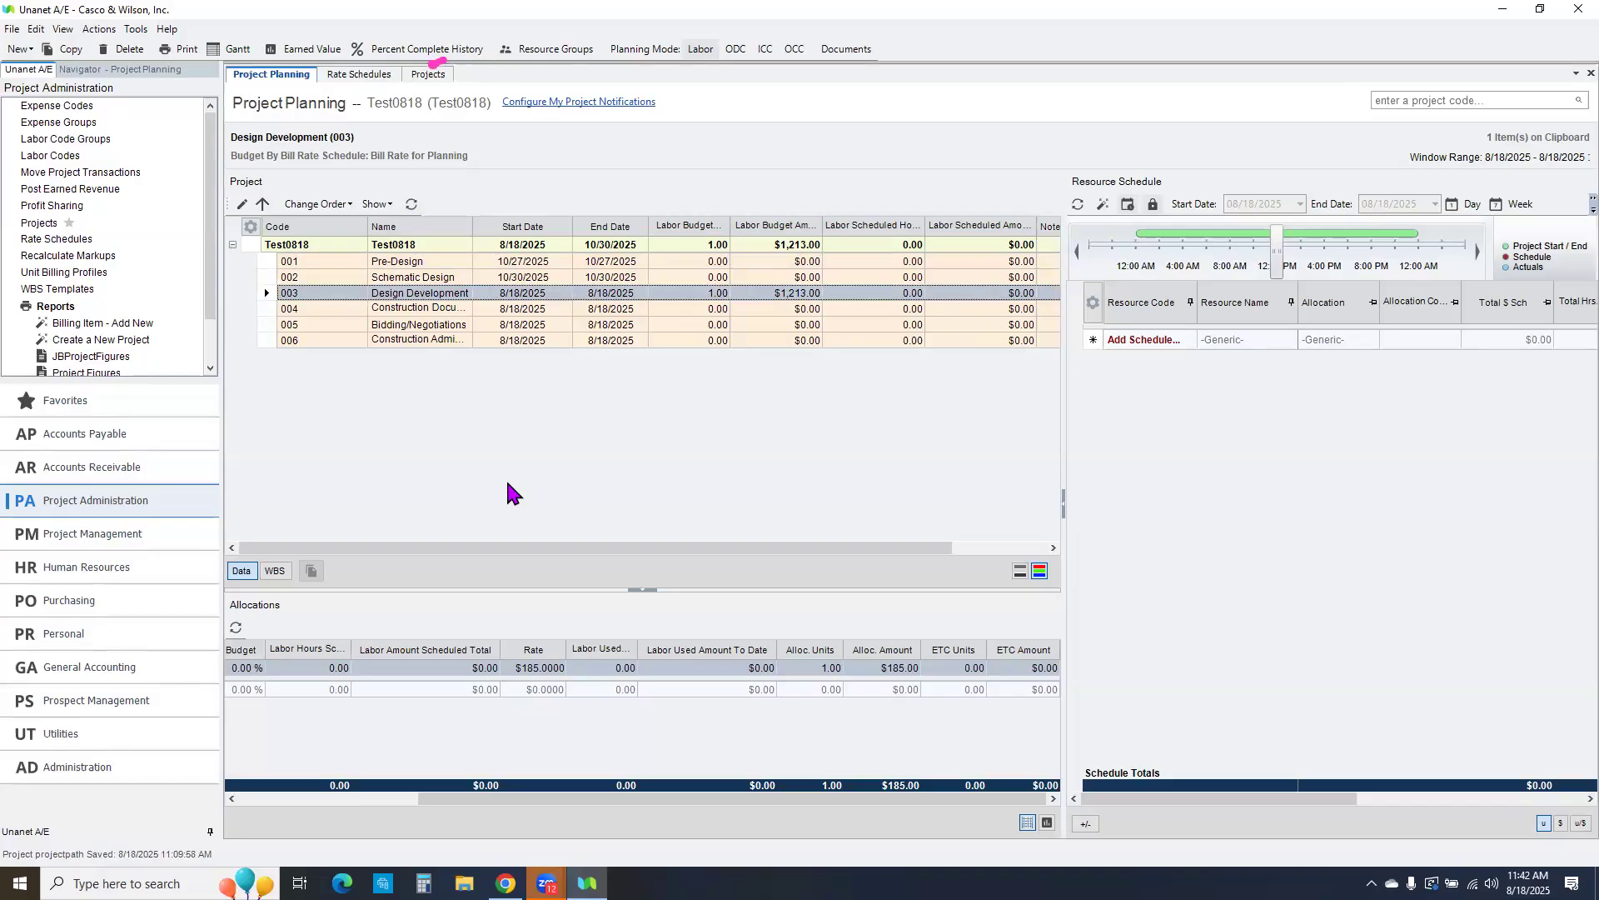
Step: Examine the Planning PM Level Lockout options for Test0818 on the Projects form
left_click(428, 74)
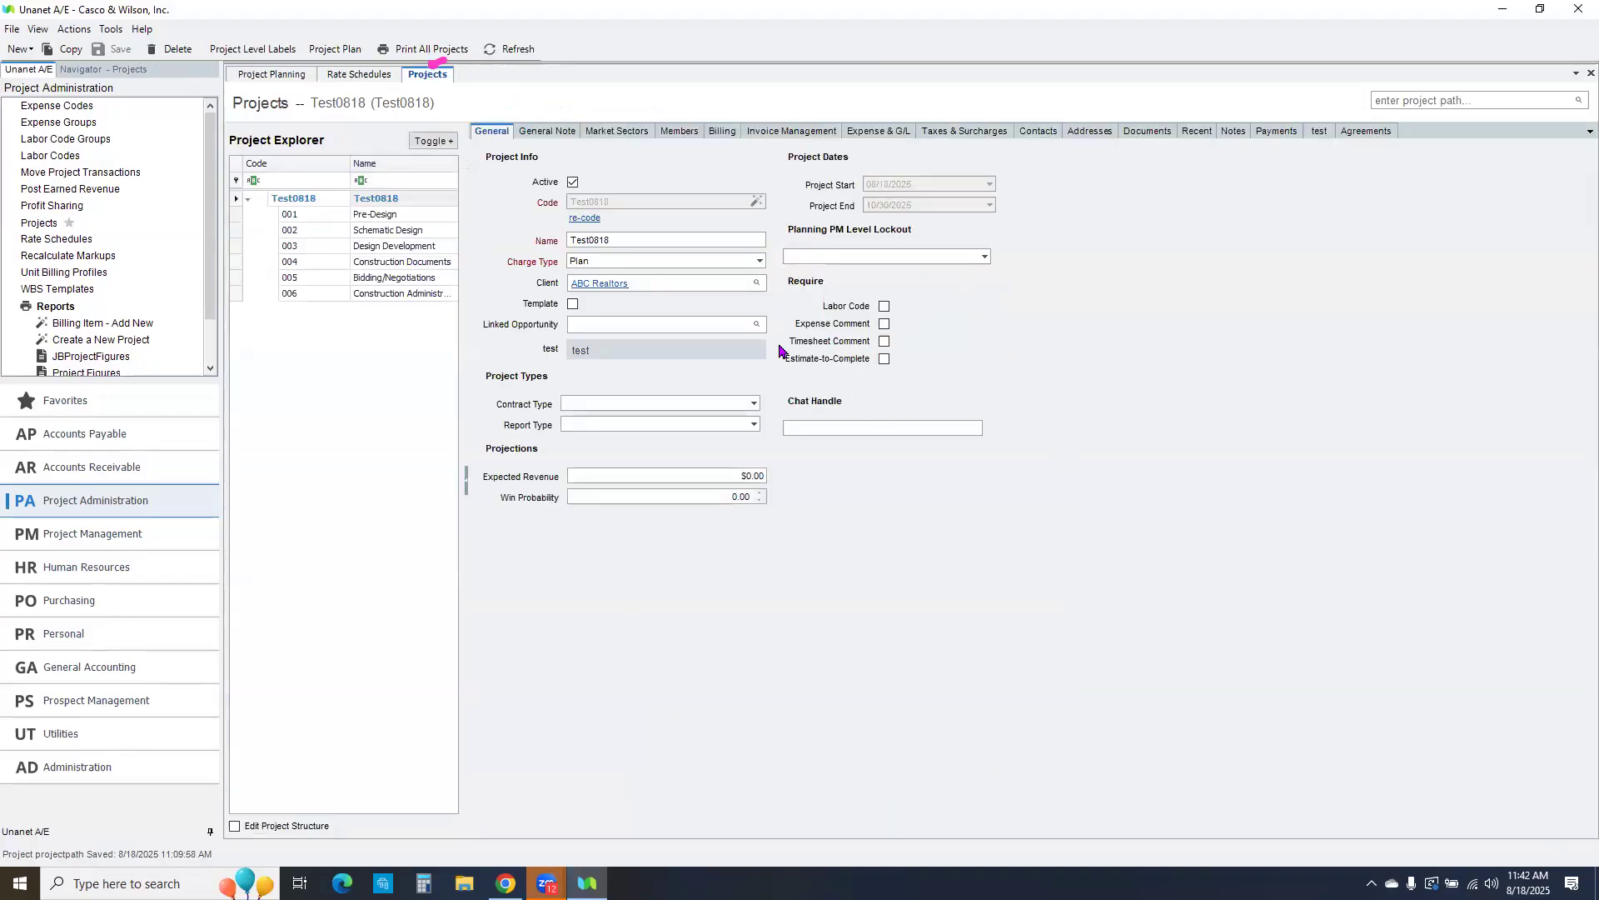
left_click(988, 258)
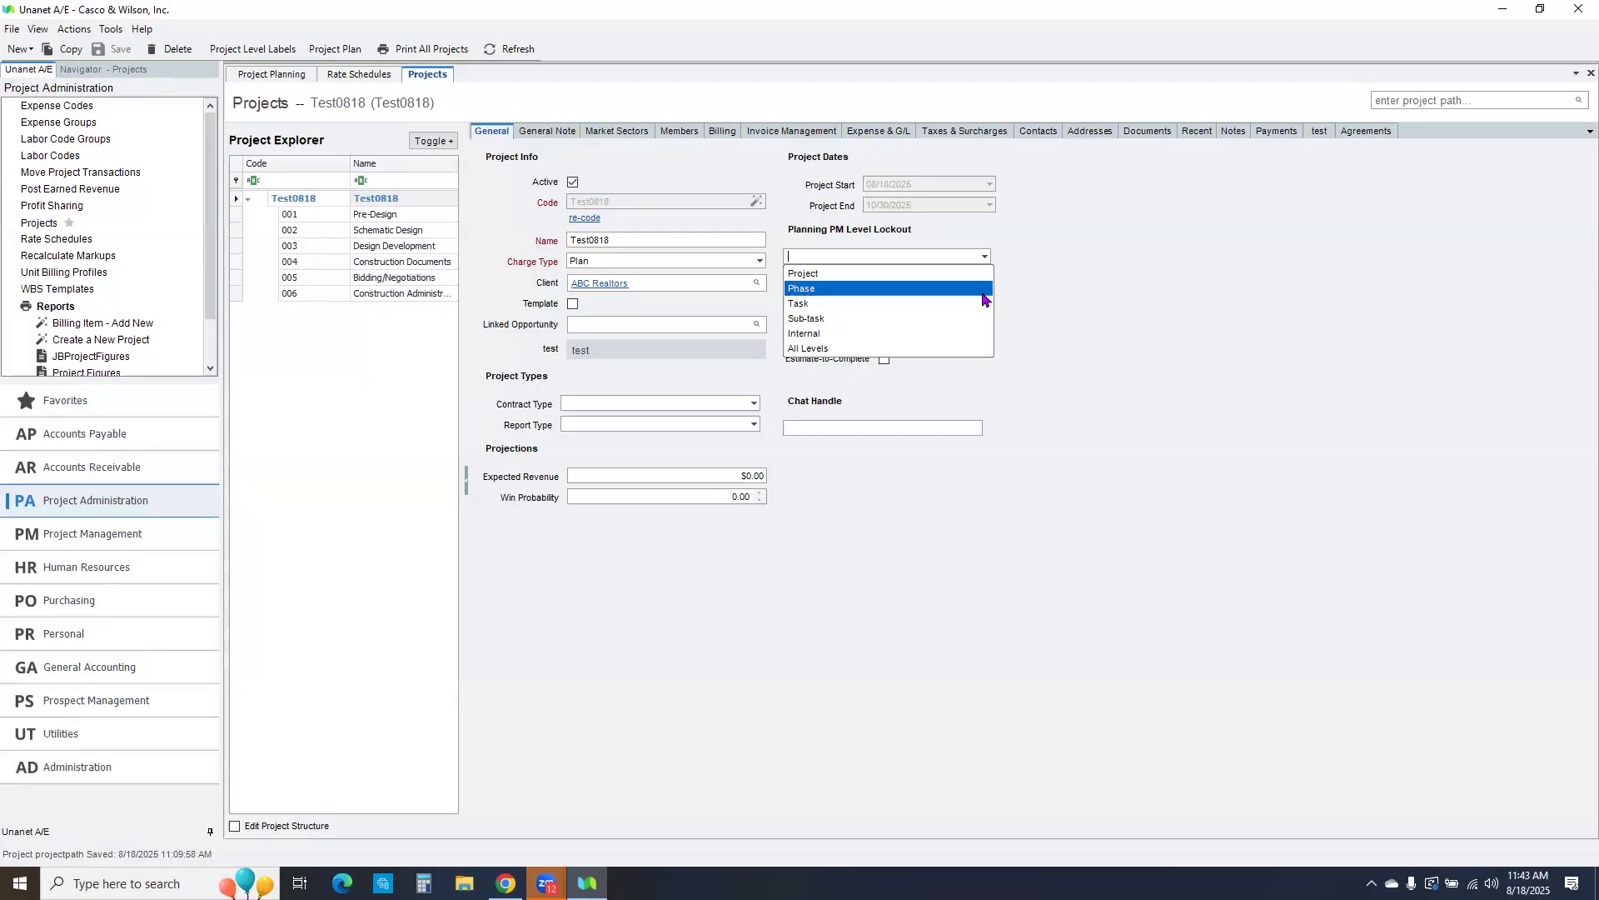
left_click(301, 77)
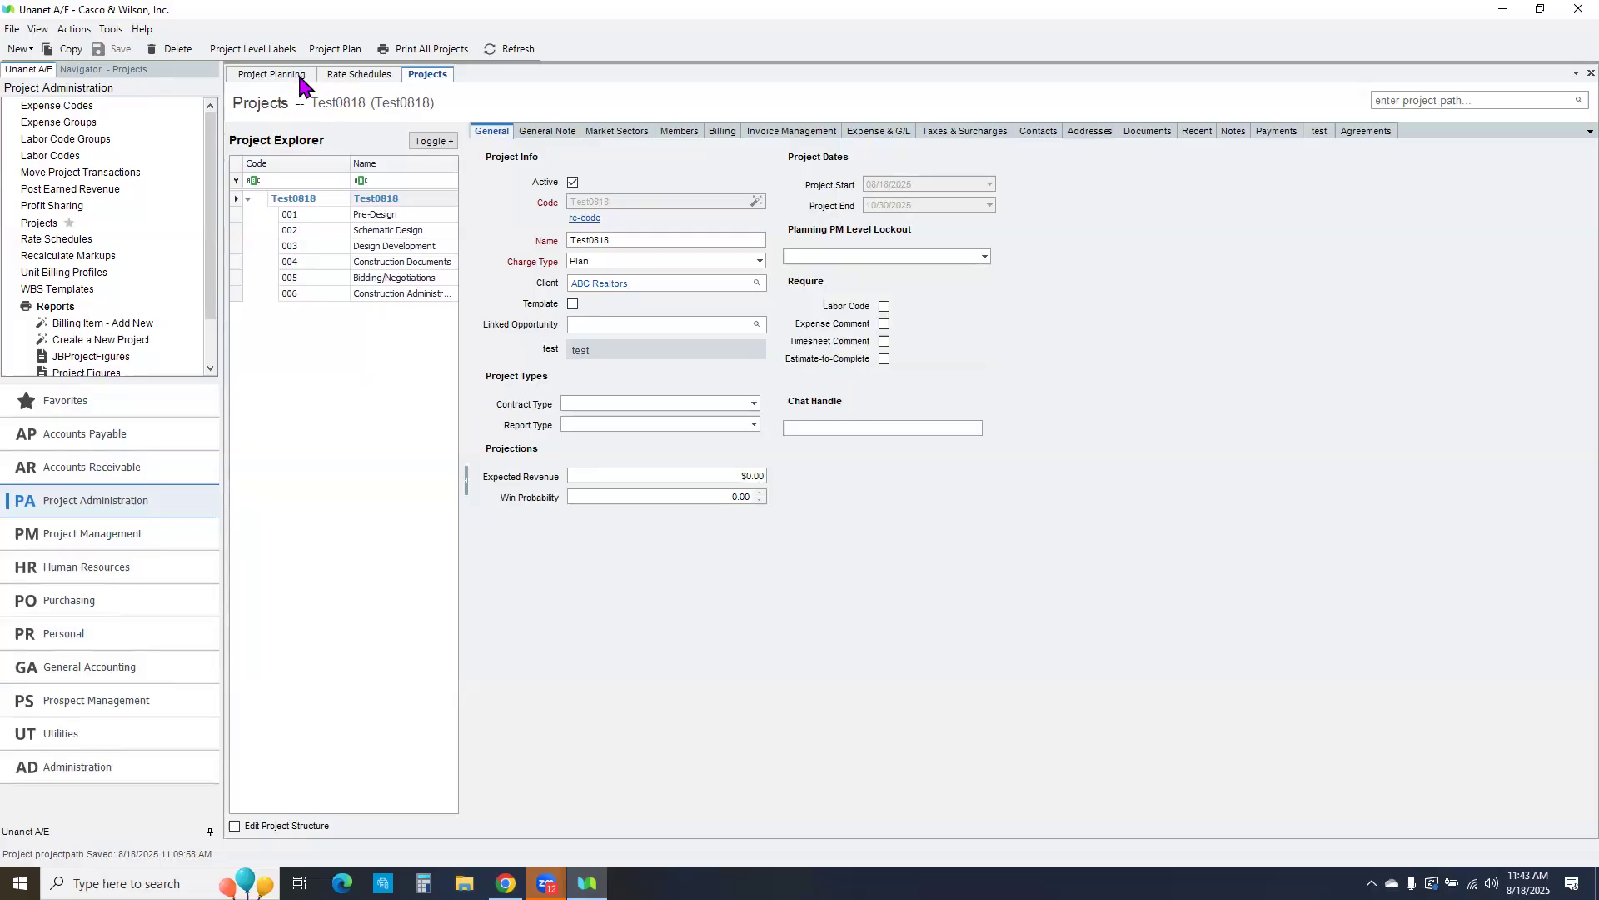
Step: In Project Planning, search the project finder for projects with the Billable charge type
left_click(279, 74)
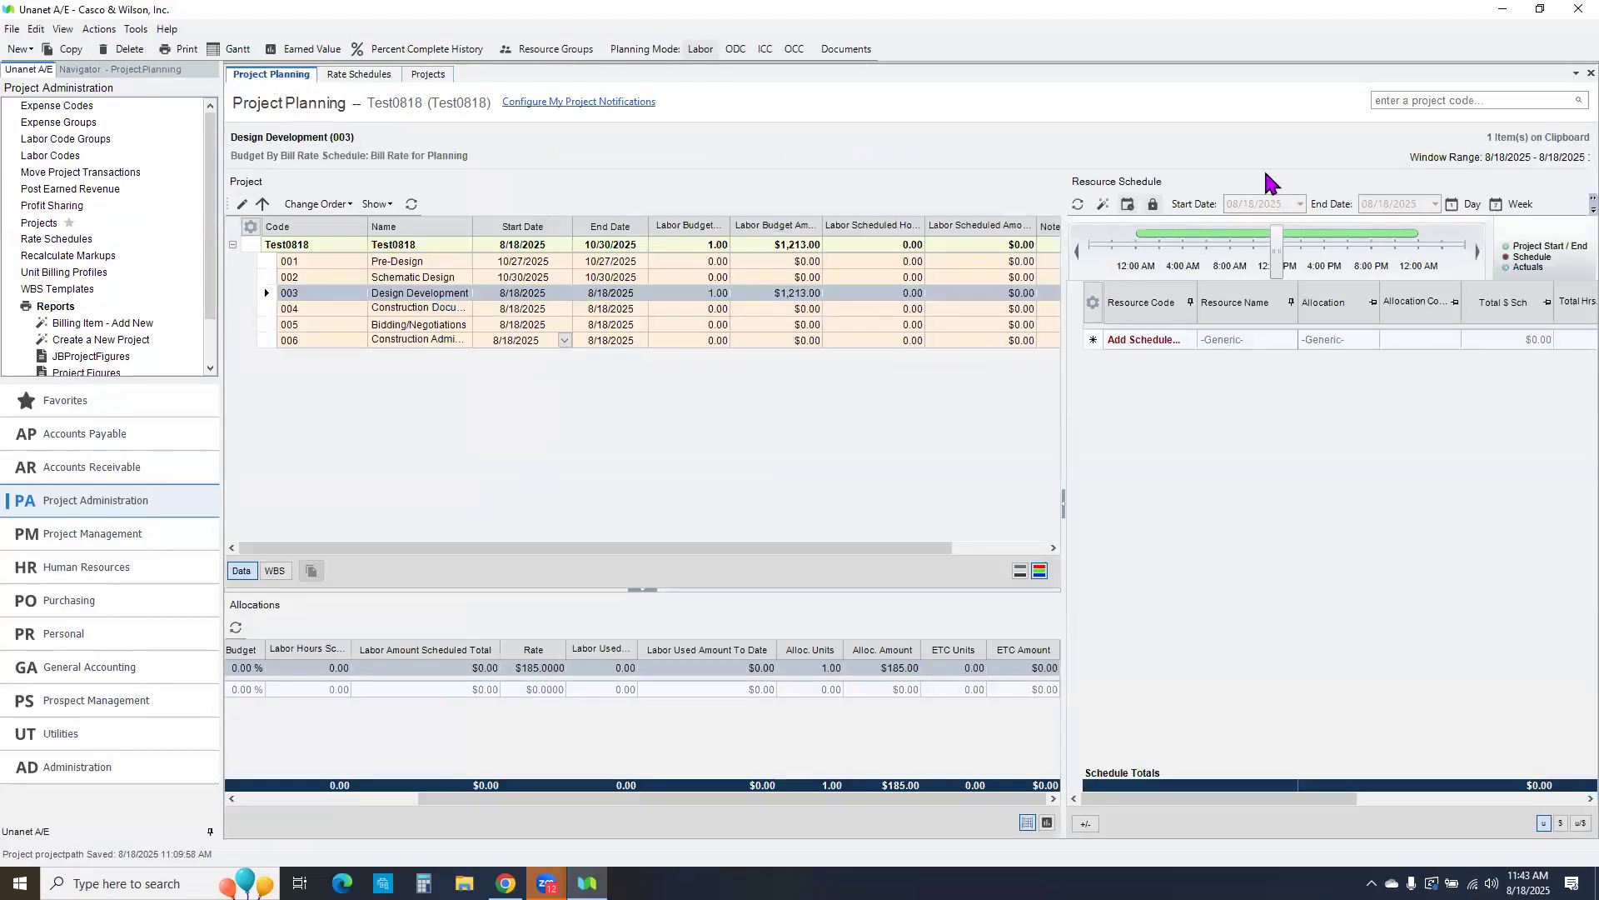
left_click(1576, 99)
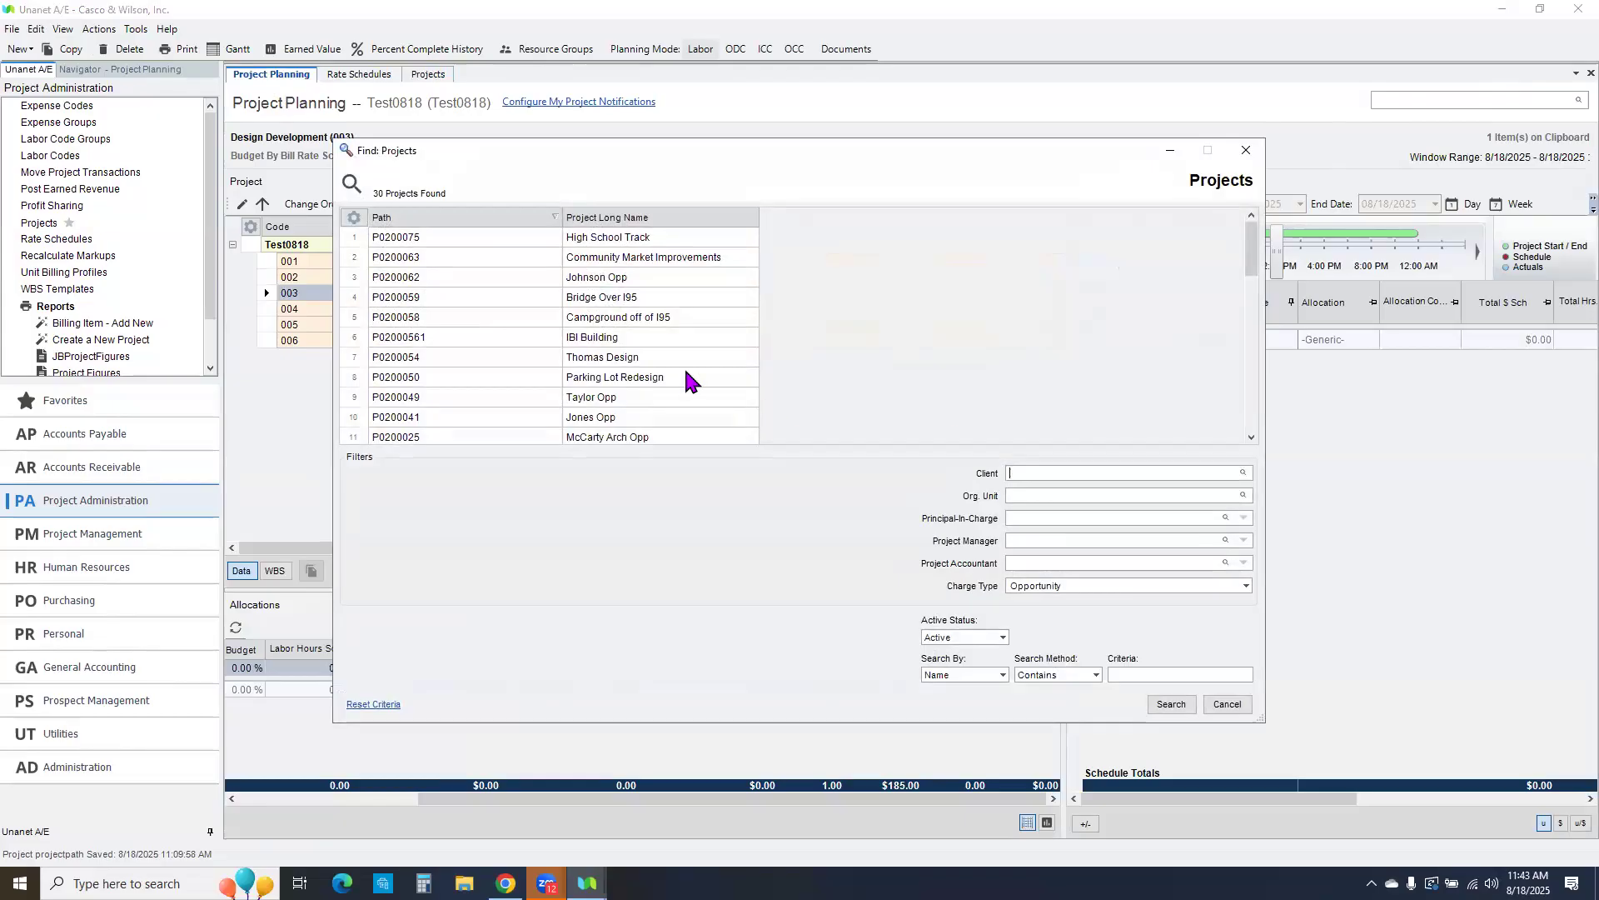
left_click(1246, 587)
left_click(1109, 606)
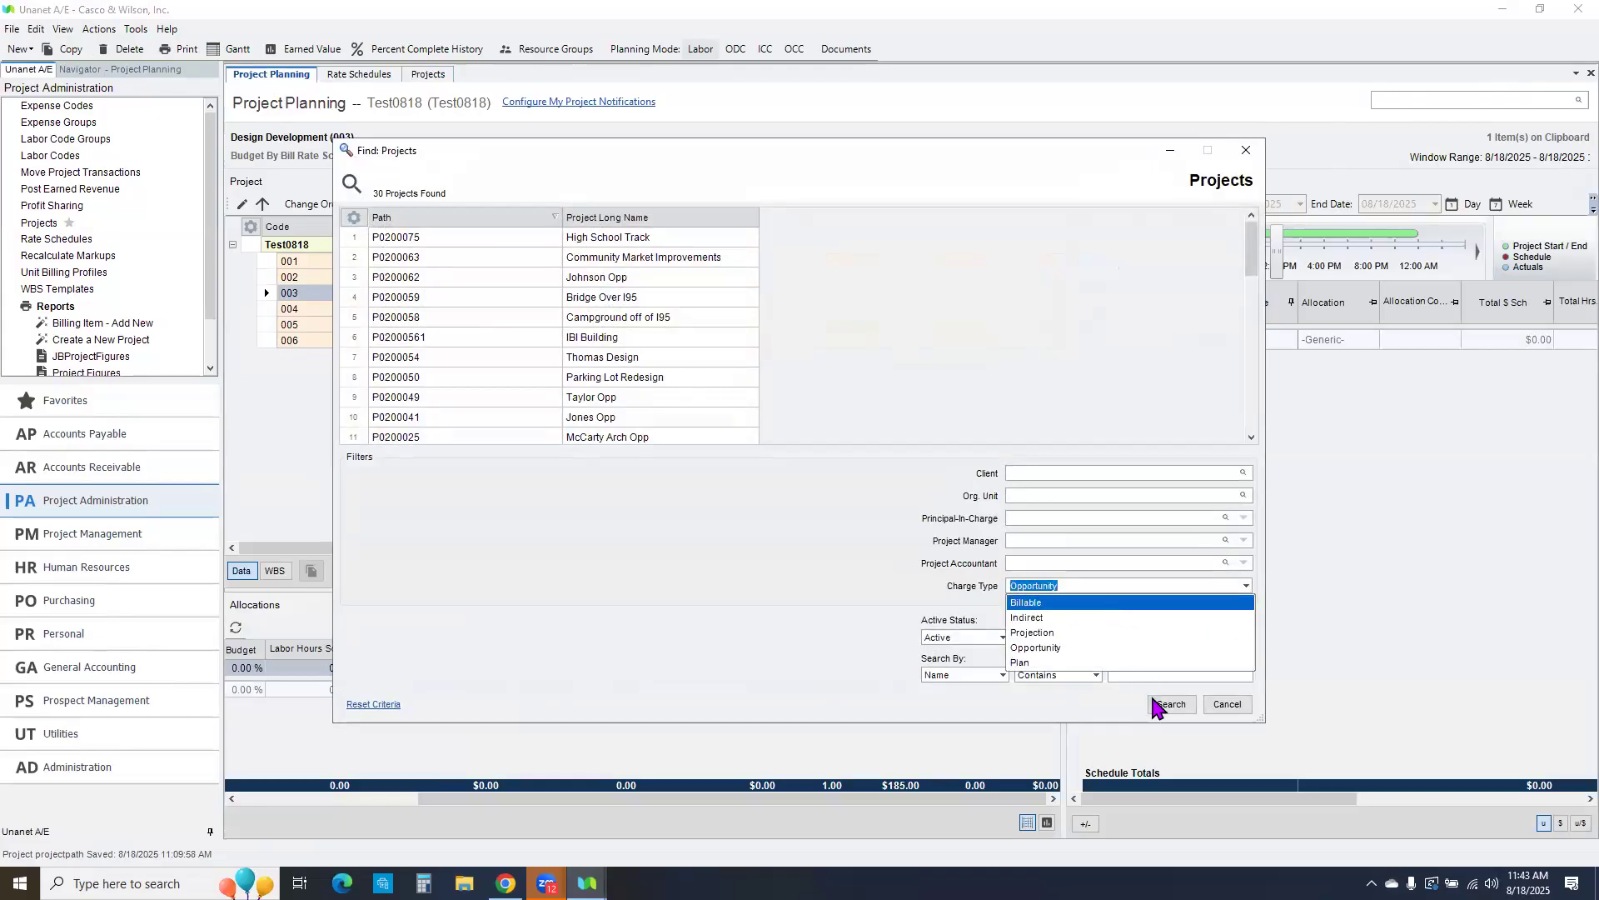
left_click(1180, 706)
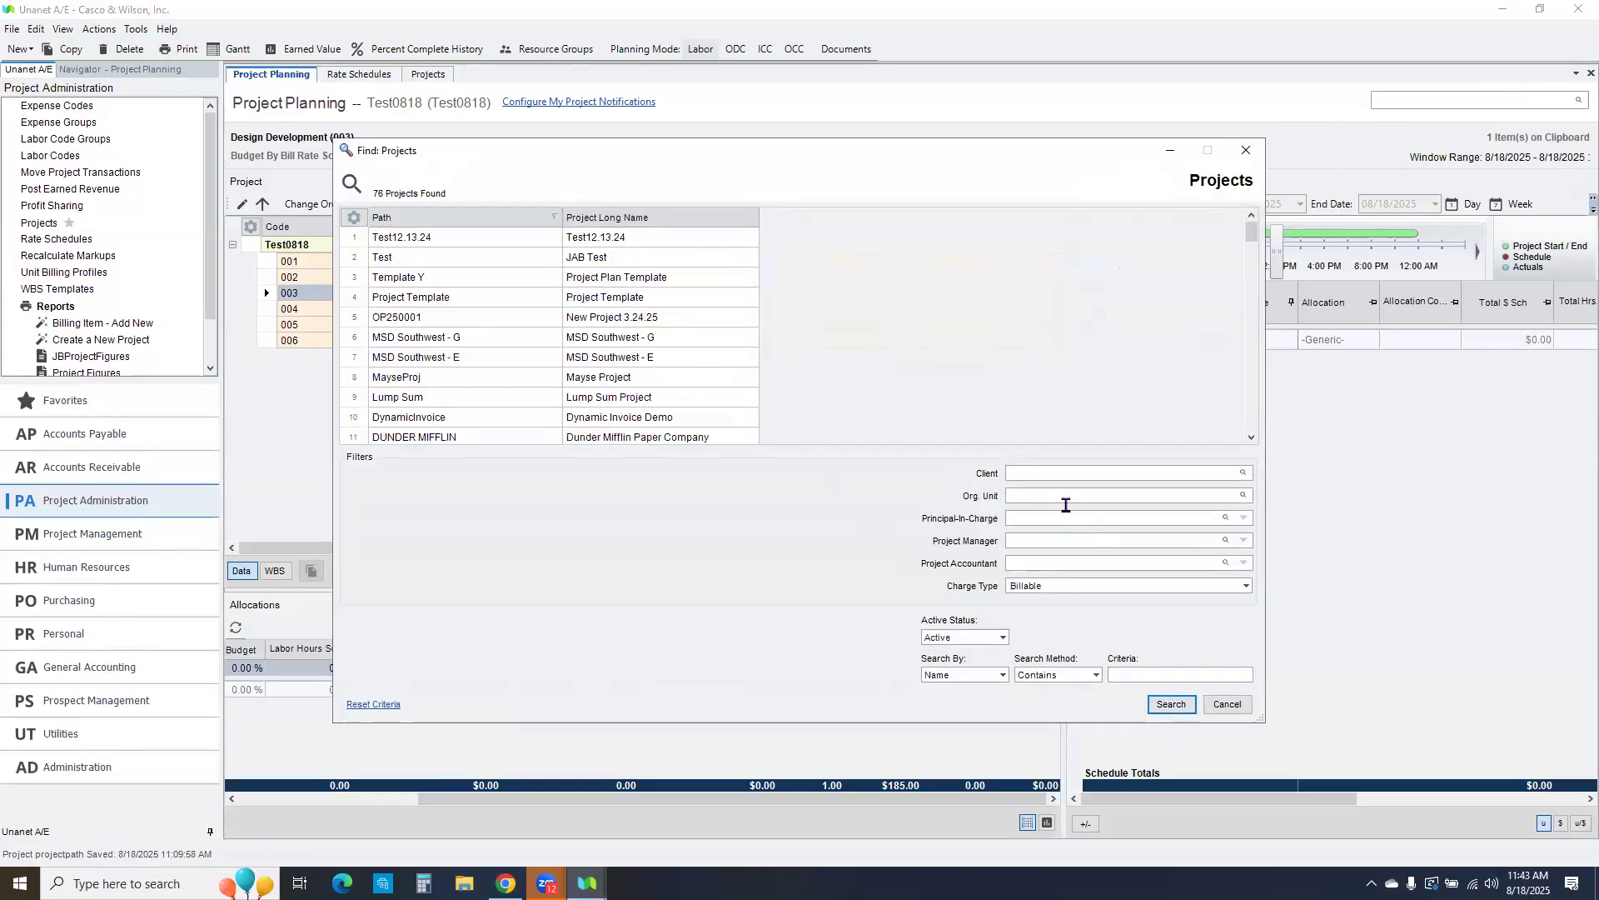
Step: Narrow the search to project codes containing 2025 and open the plan for Project Template Copy (20250818.1)
left_click(1004, 676)
left_click(966, 693)
left_click(1126, 675)
type("2025")
key("Return")
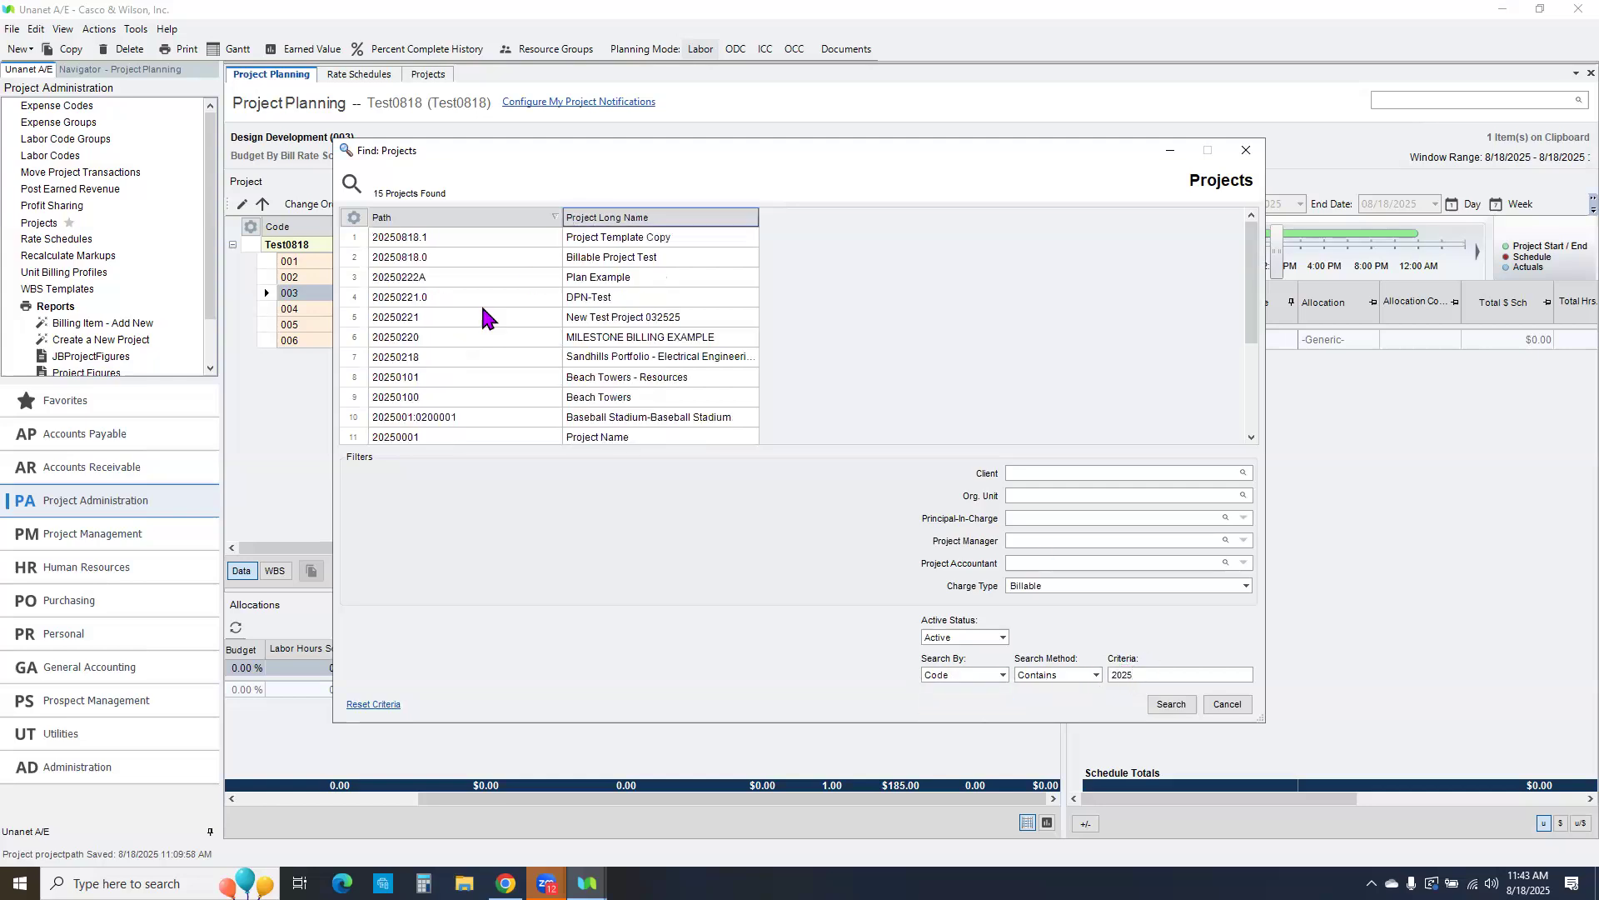
scroll(430, 354, "down", 2)
scroll(430, 354, "up", 2)
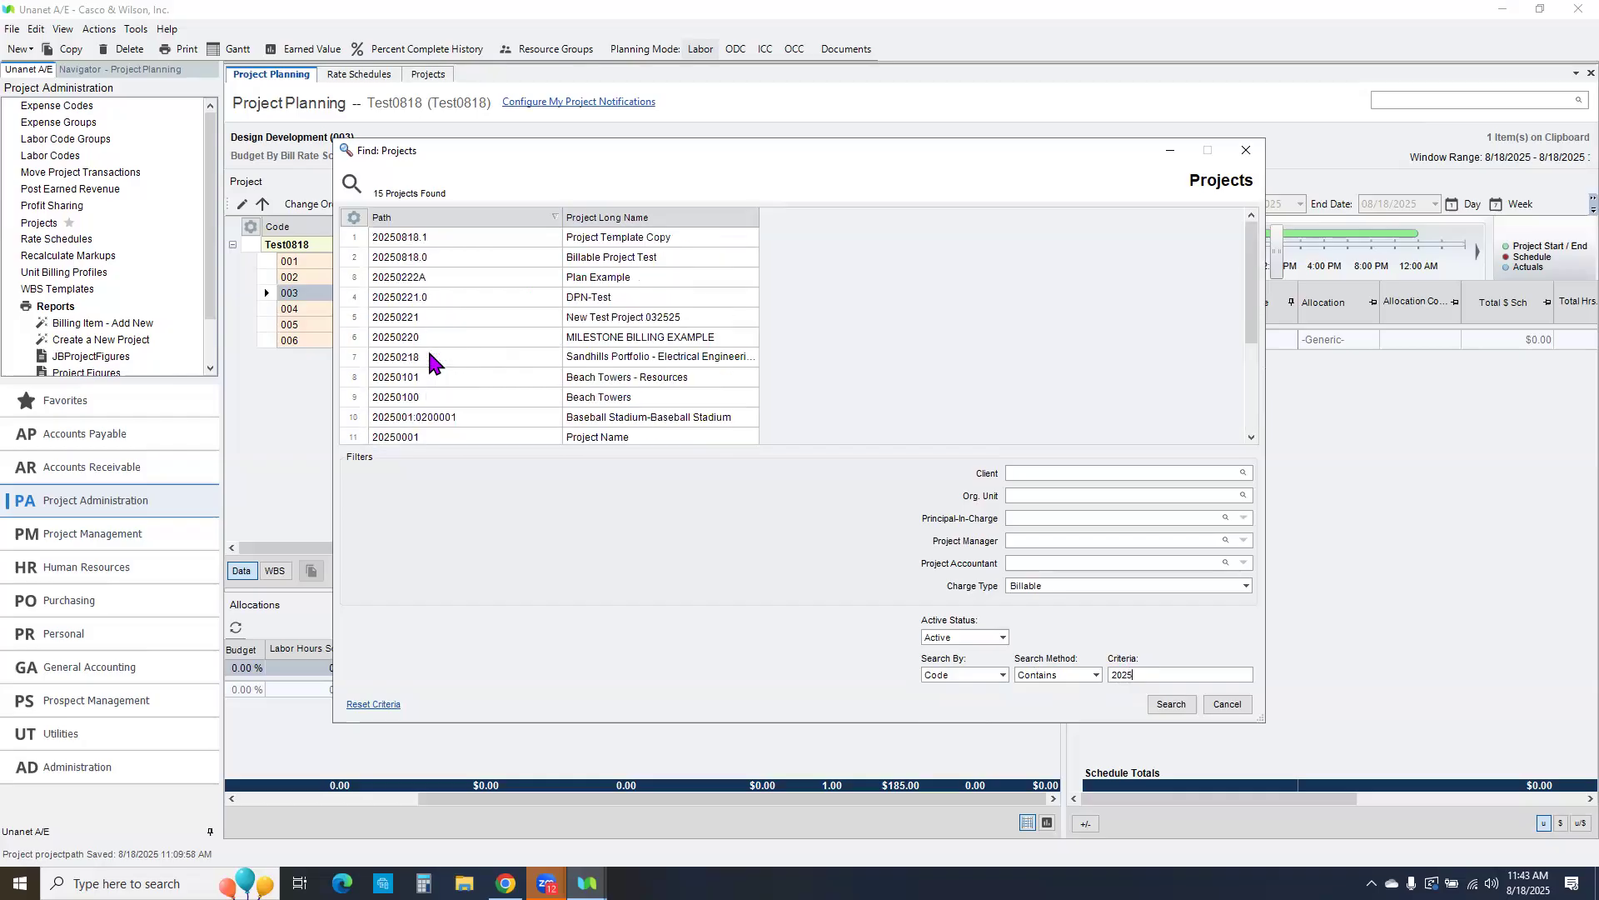
double_click(442, 239)
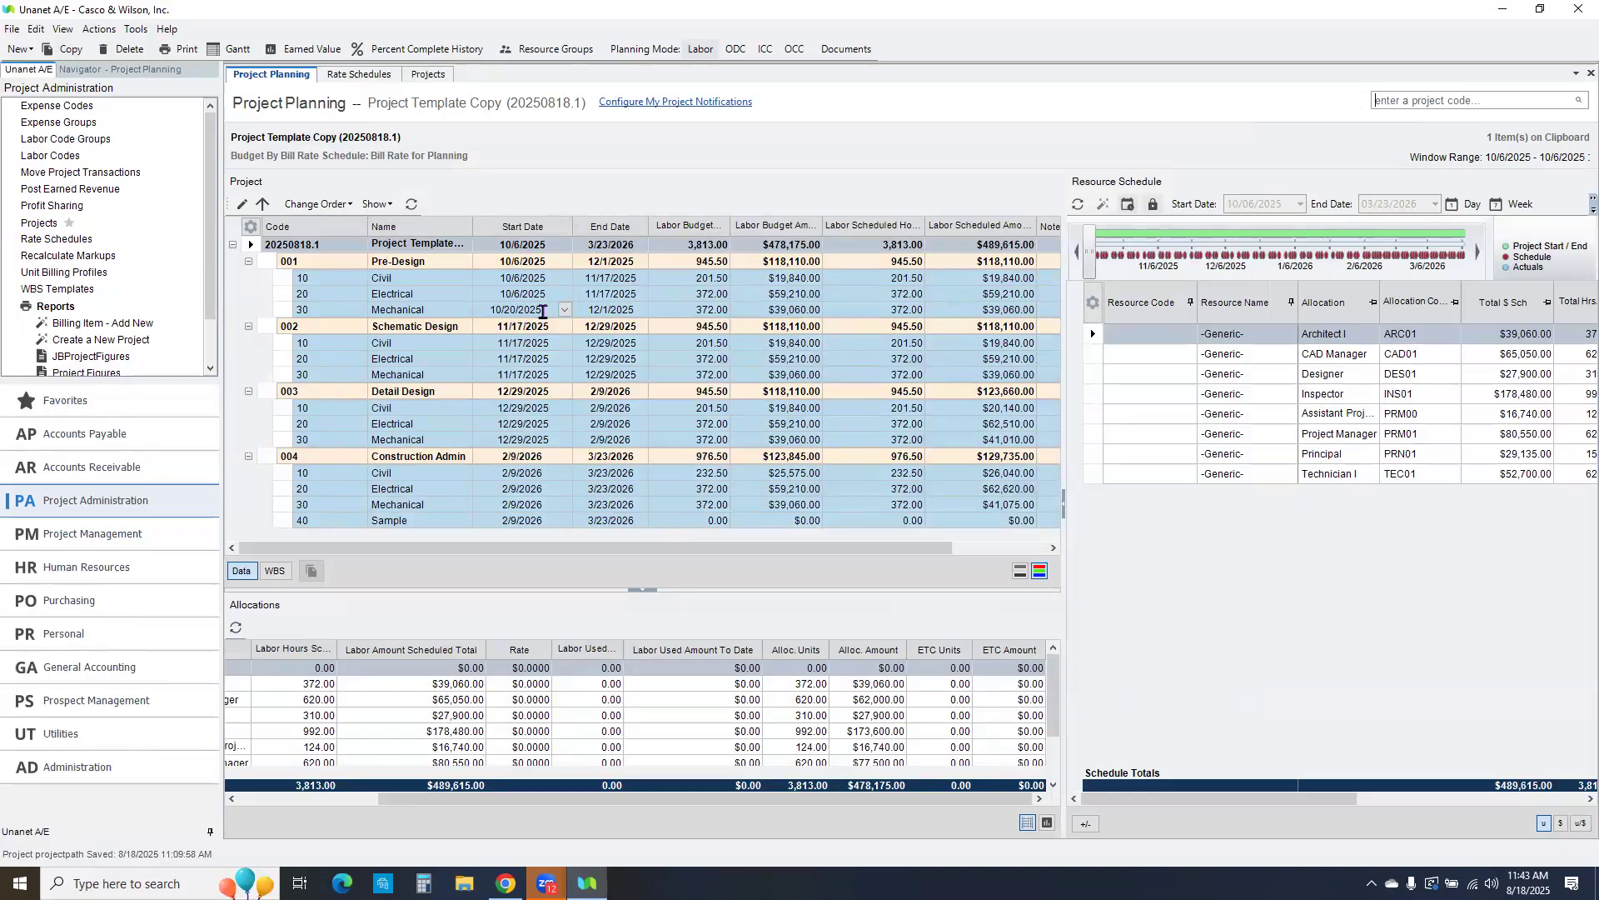
Step: Reschedule the Pre-Design Civil task to start on 11/1/2025 in the Gantt chart, and save and close the chart
left_click(226, 50)
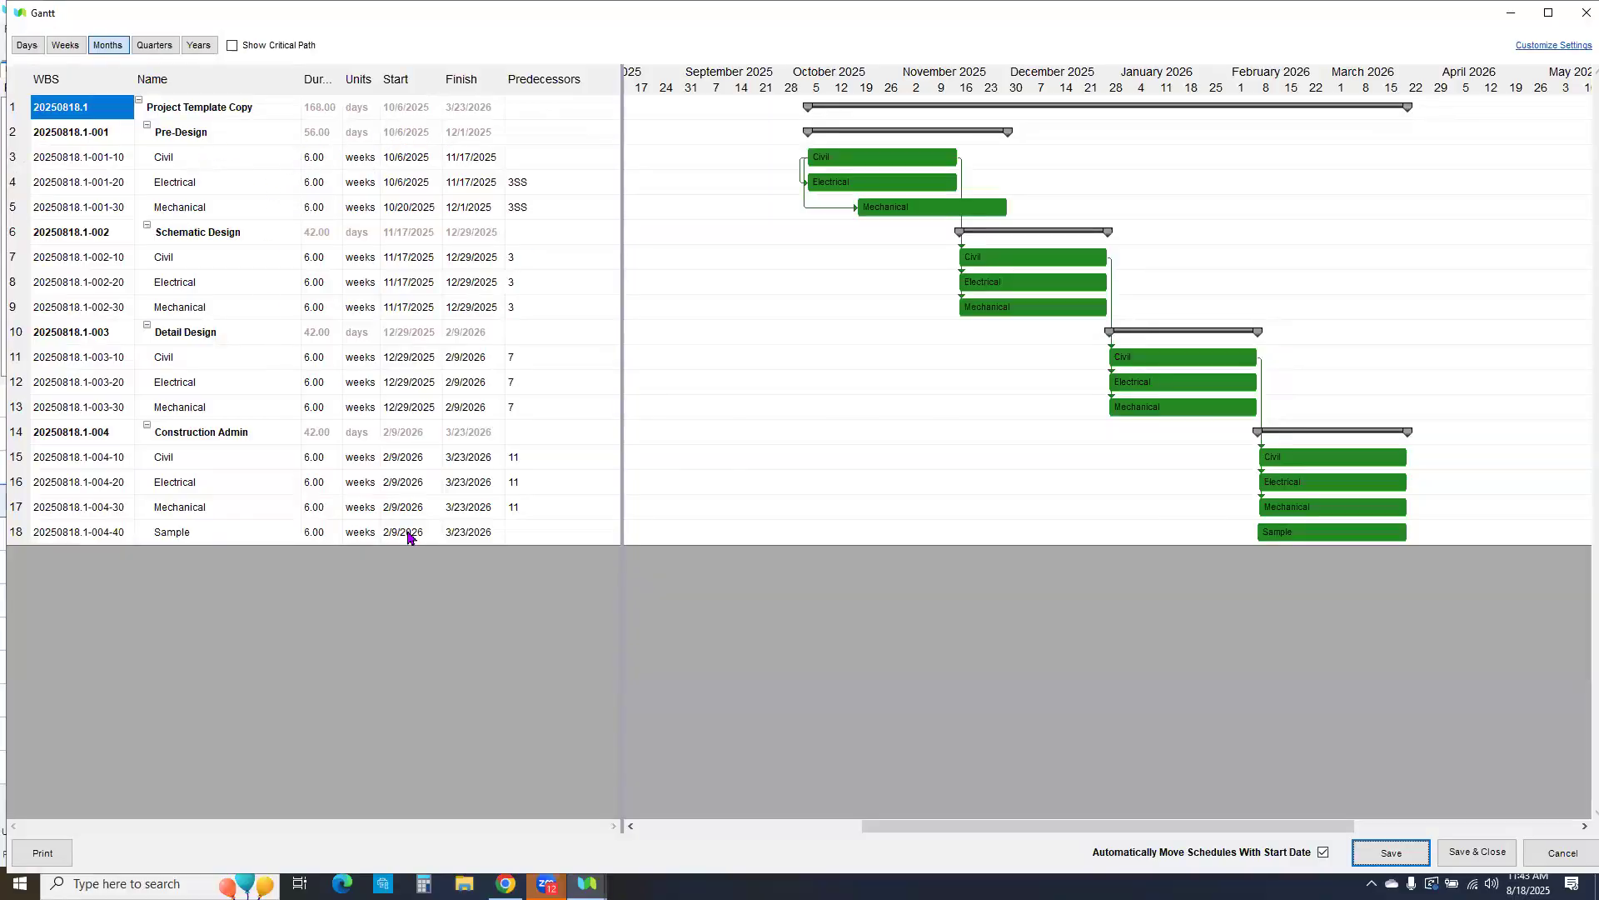
left_click(429, 160)
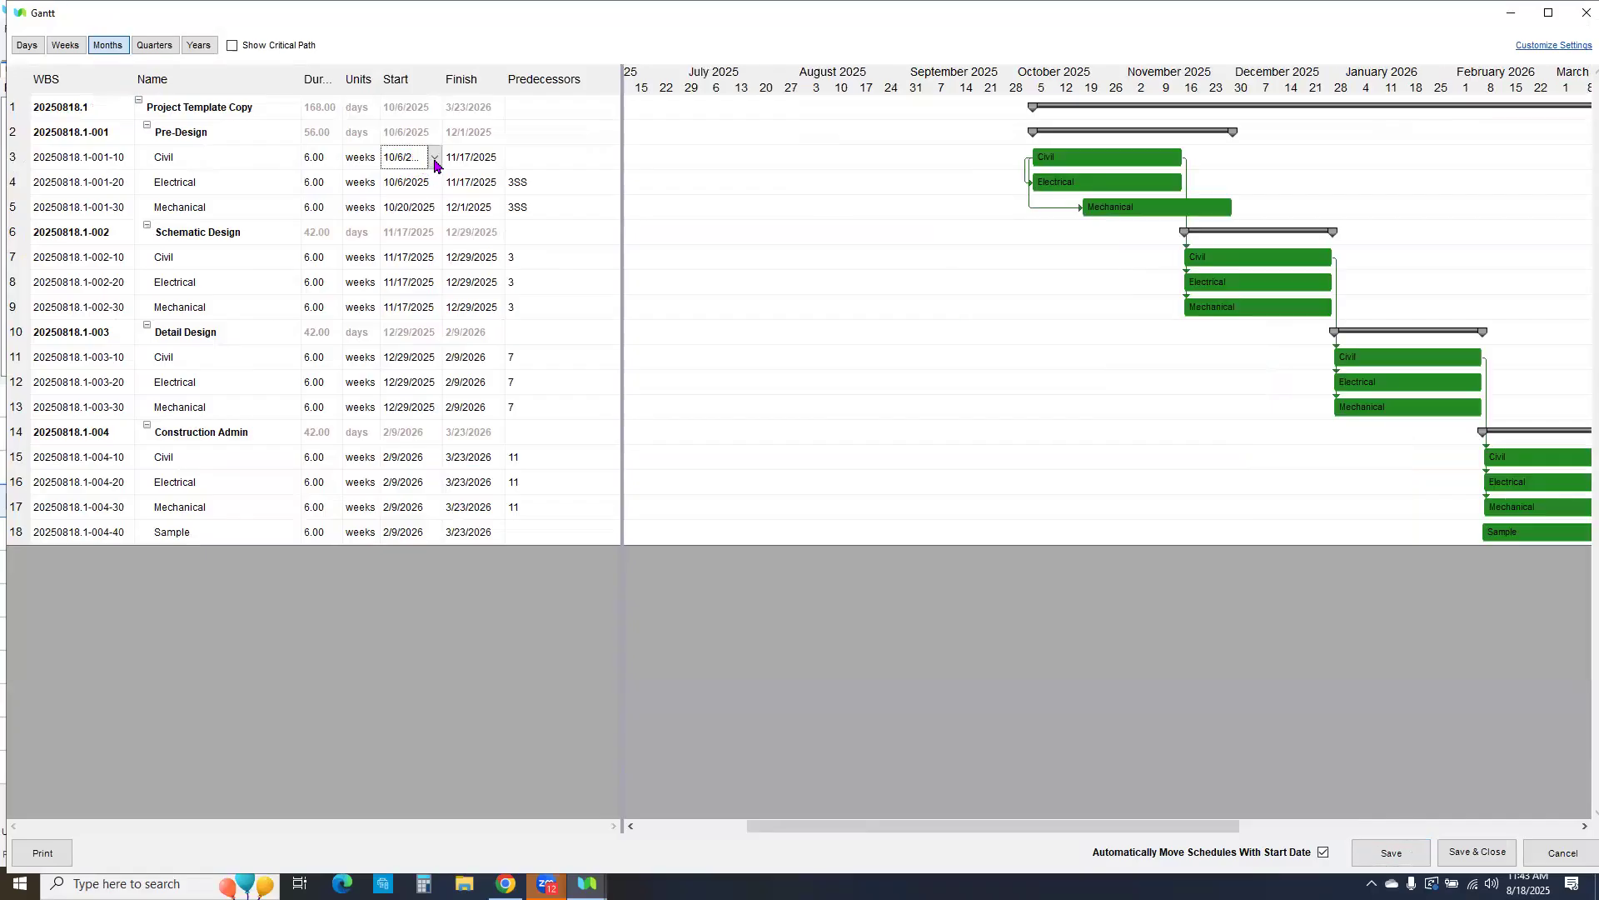
left_click(434, 160)
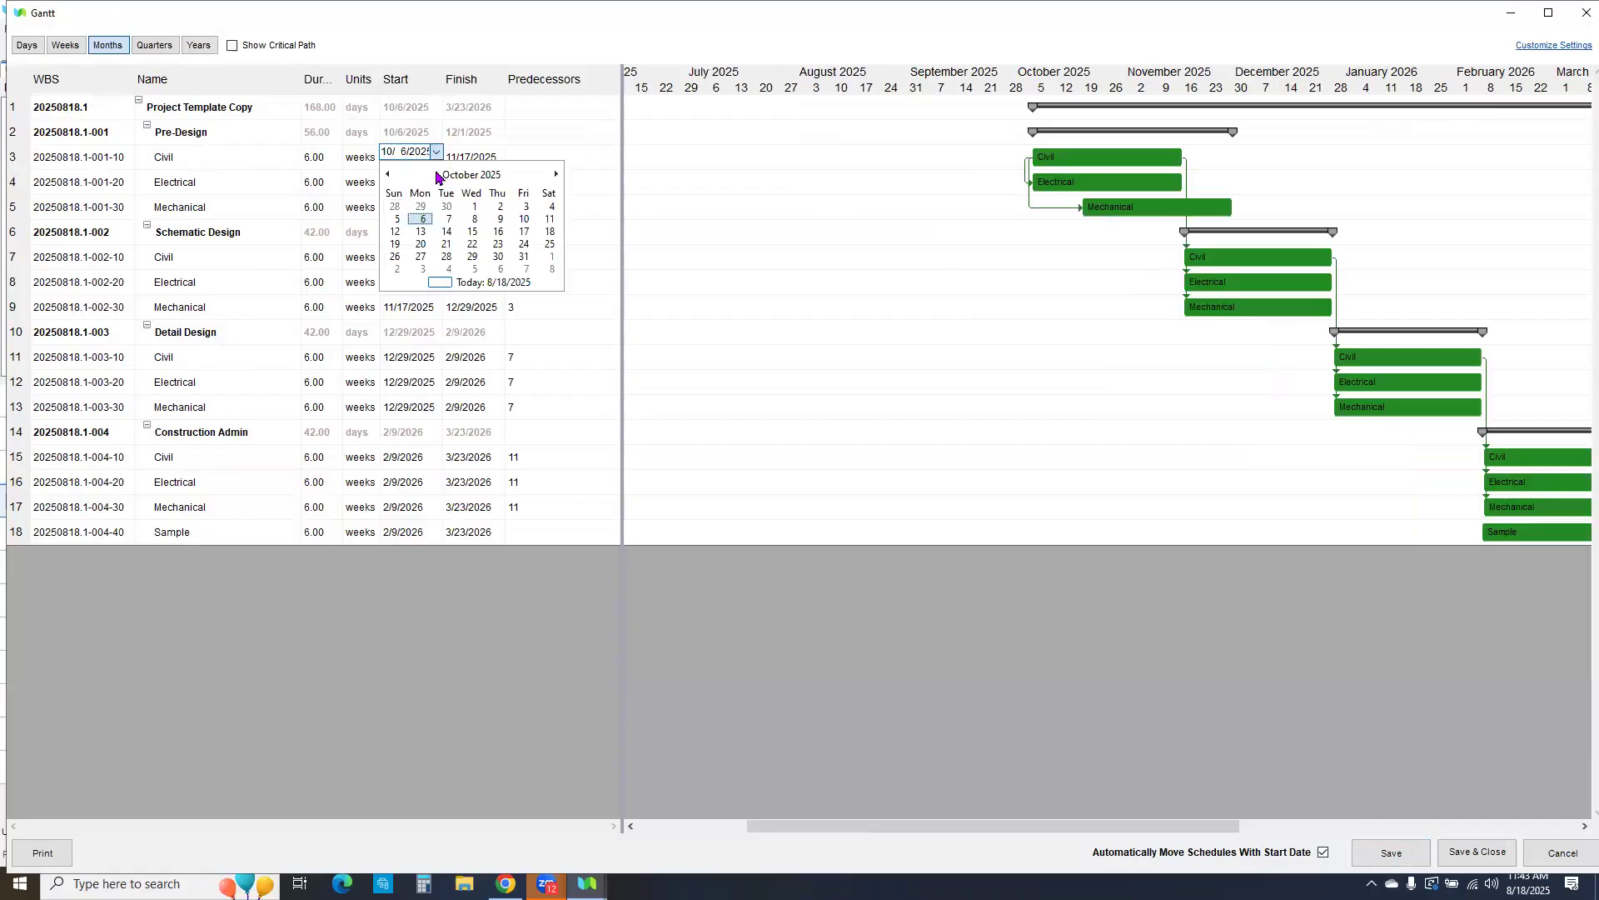
left_click(555, 175)
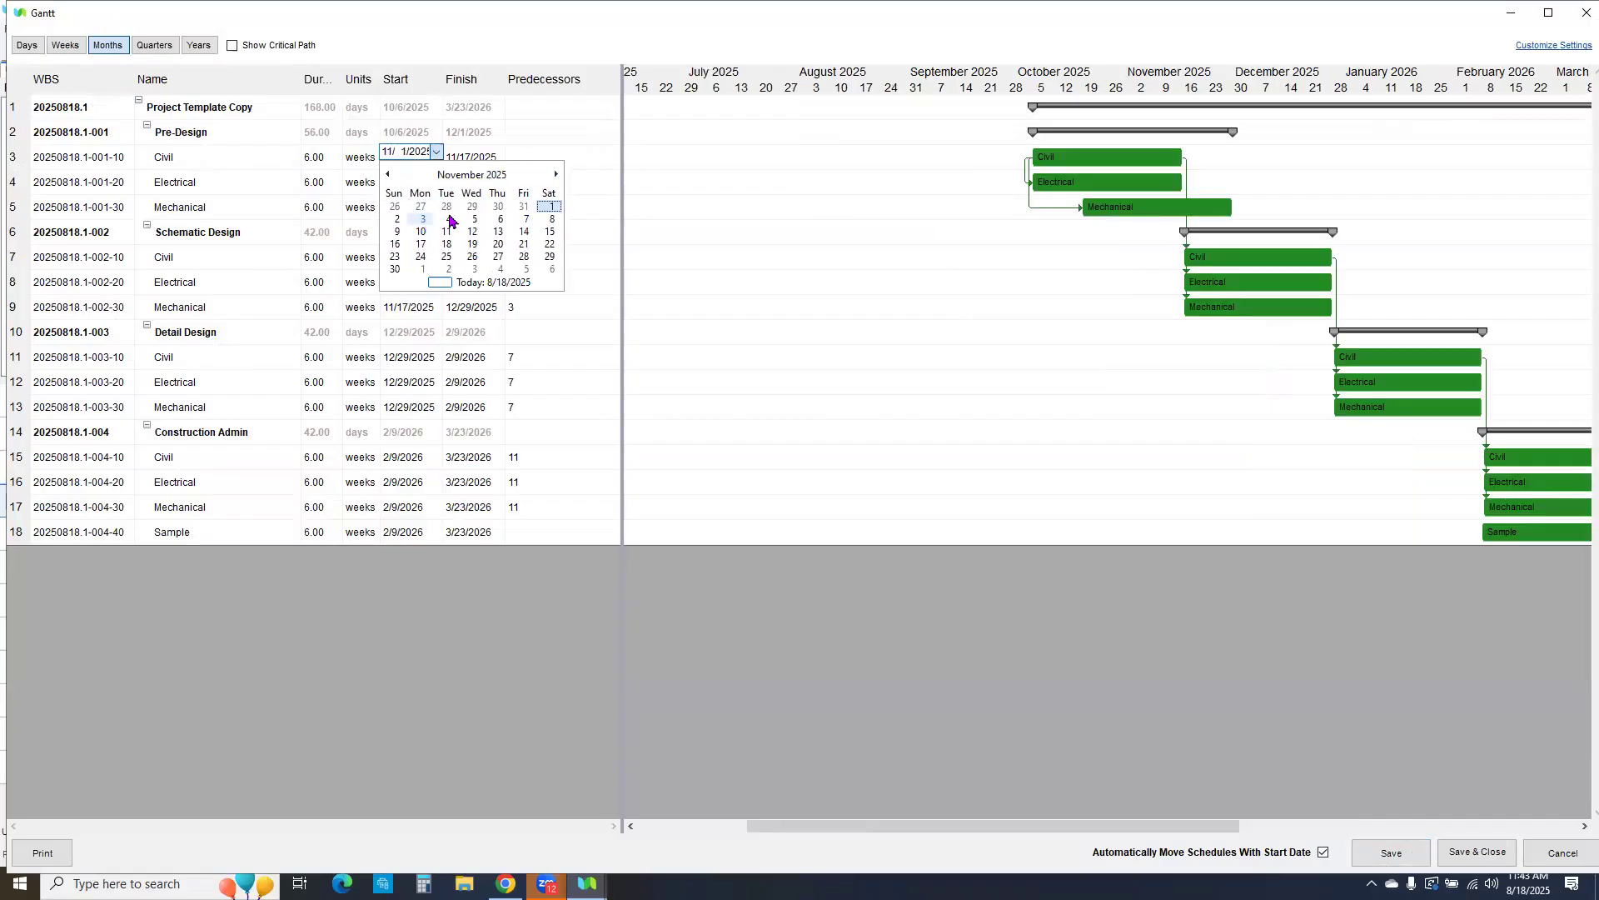
left_click(549, 208)
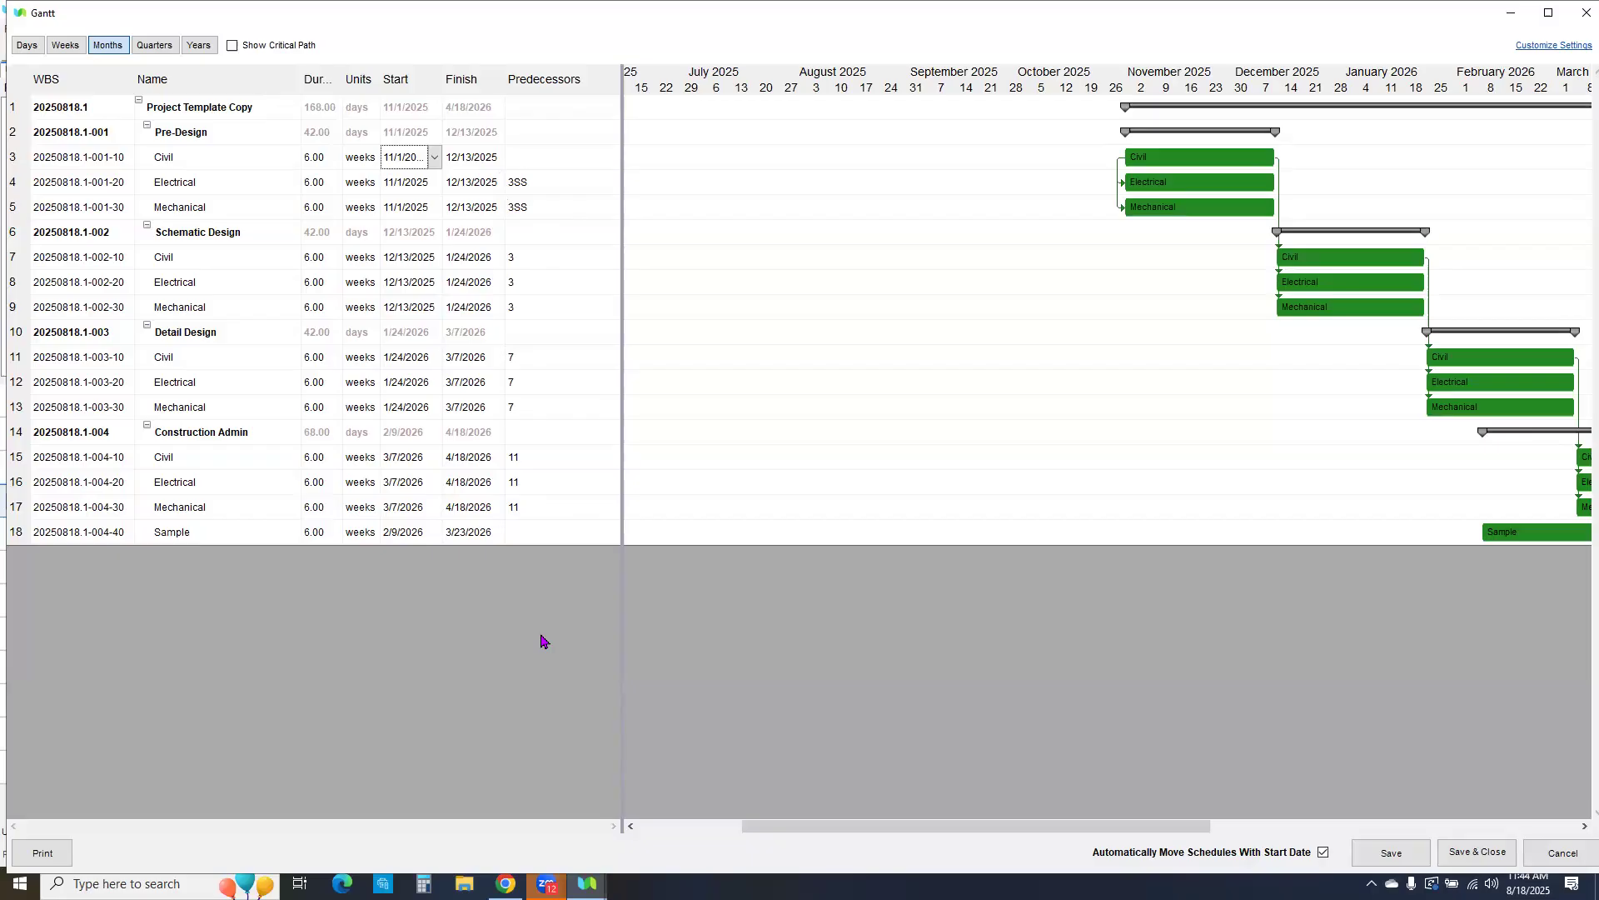
left_click(1491, 853)
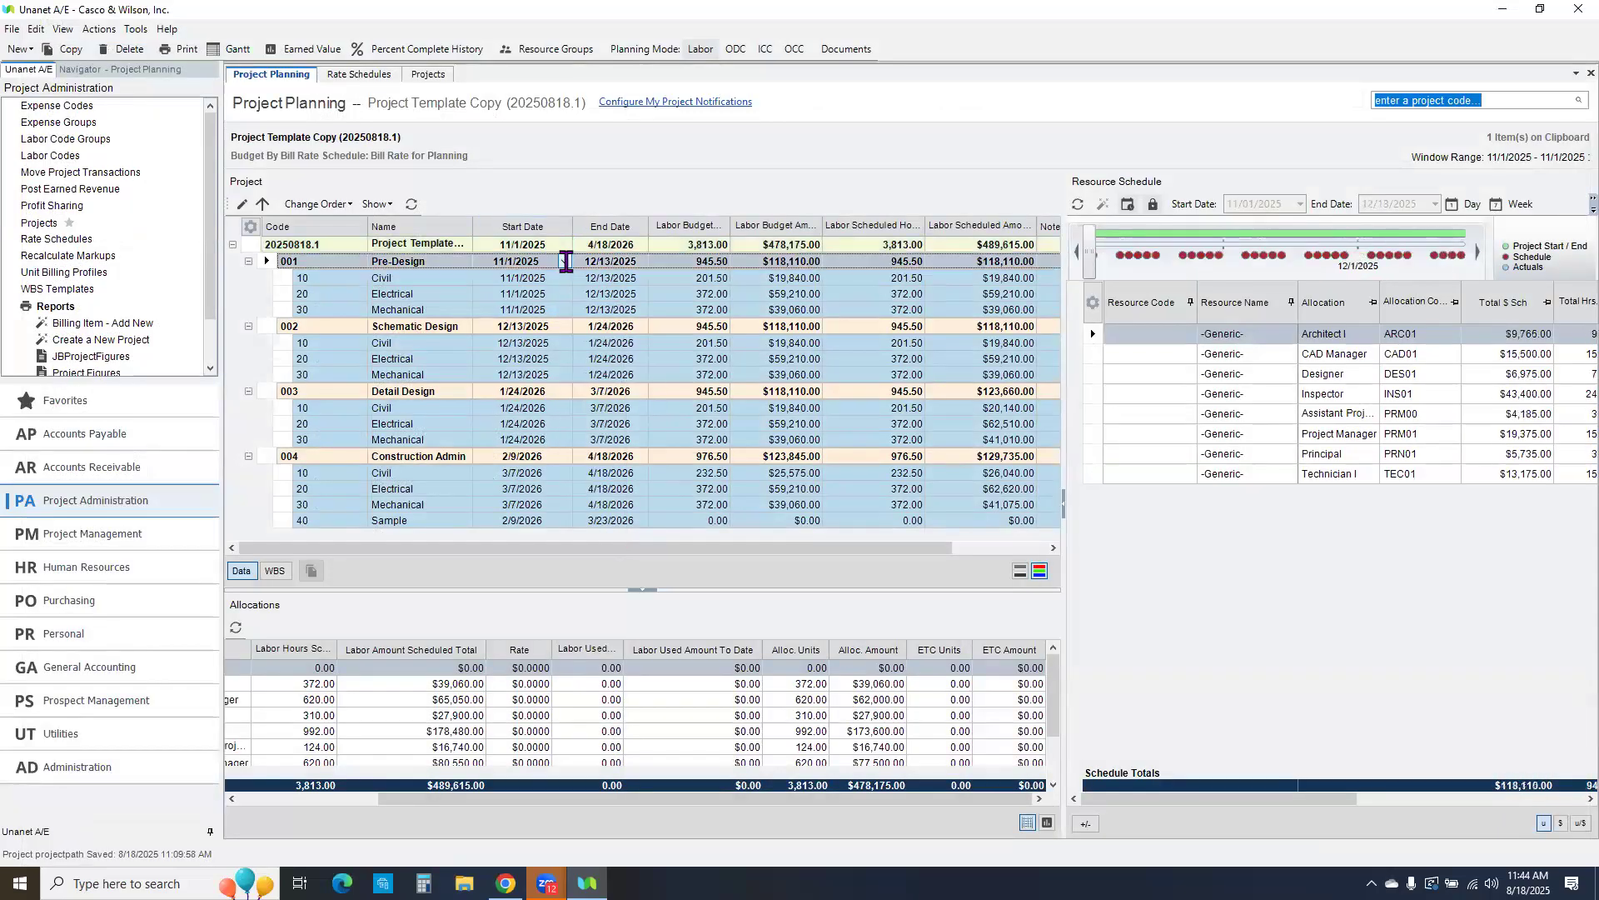
Step: Check whether the start dates of Pre-Design, Schematic Design and its Civil task can be edited, and widen the project grid
left_click(555, 262)
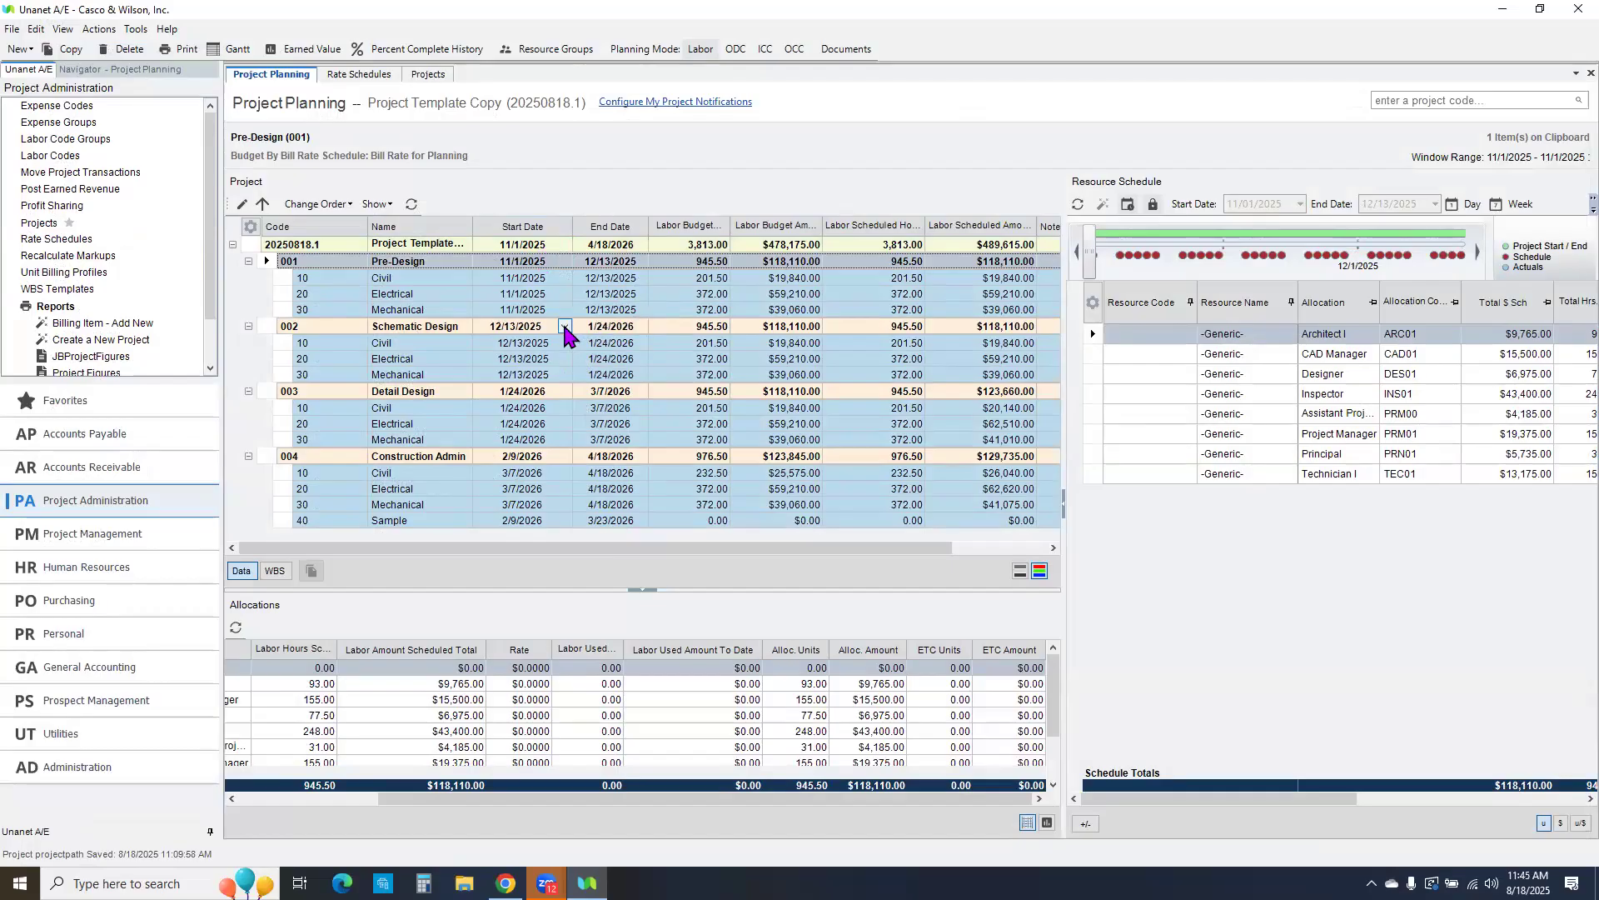
left_click(564, 328)
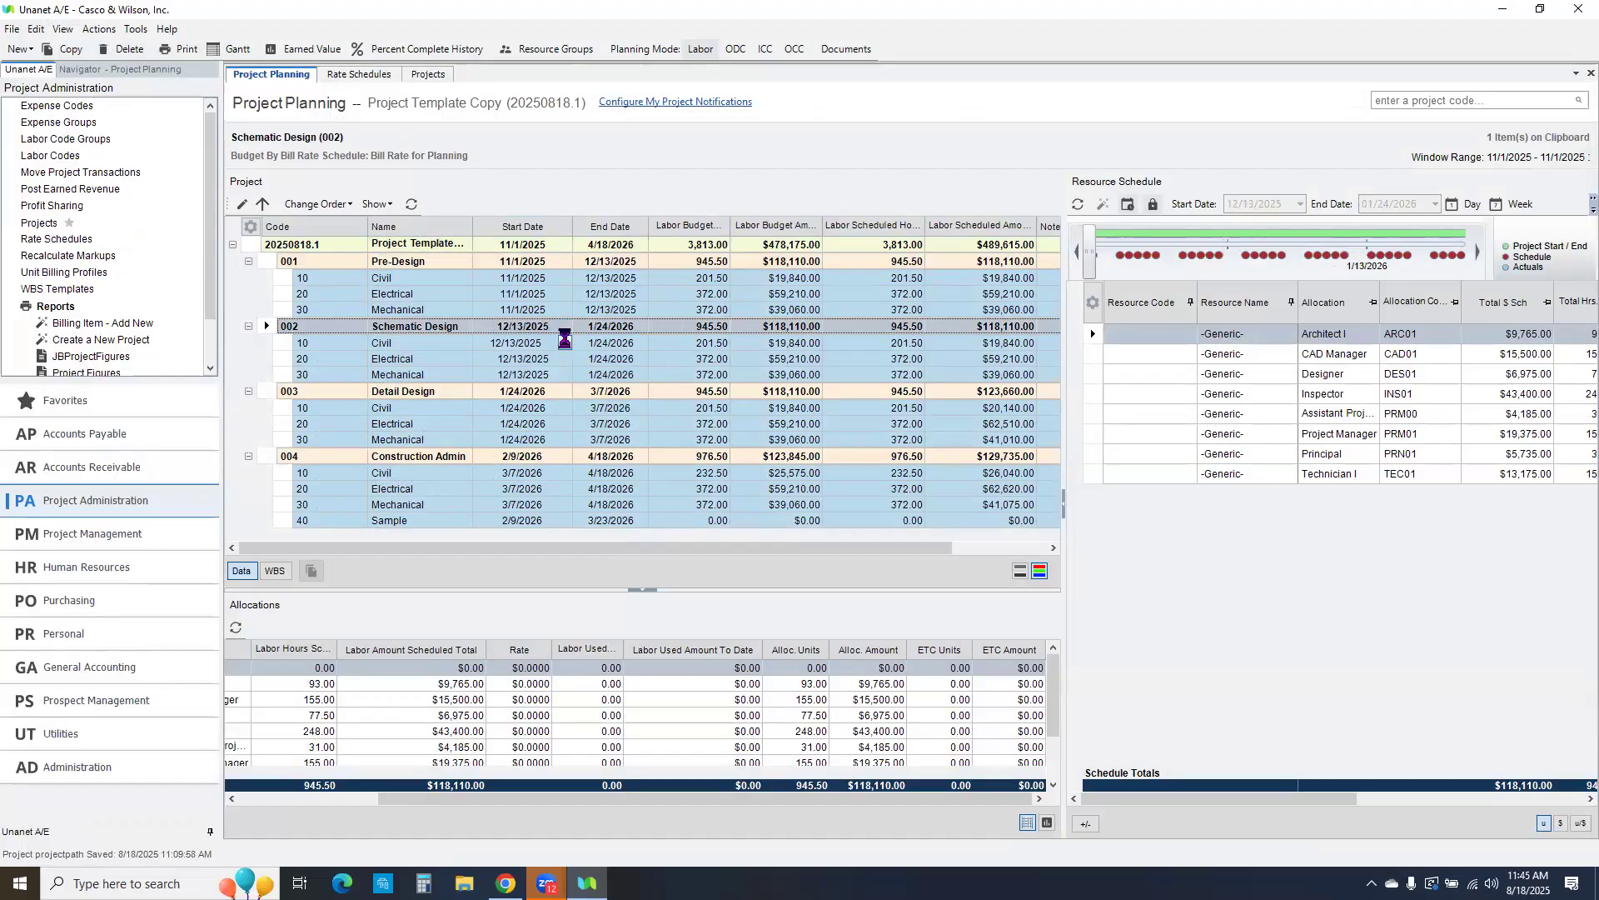
left_click(564, 341)
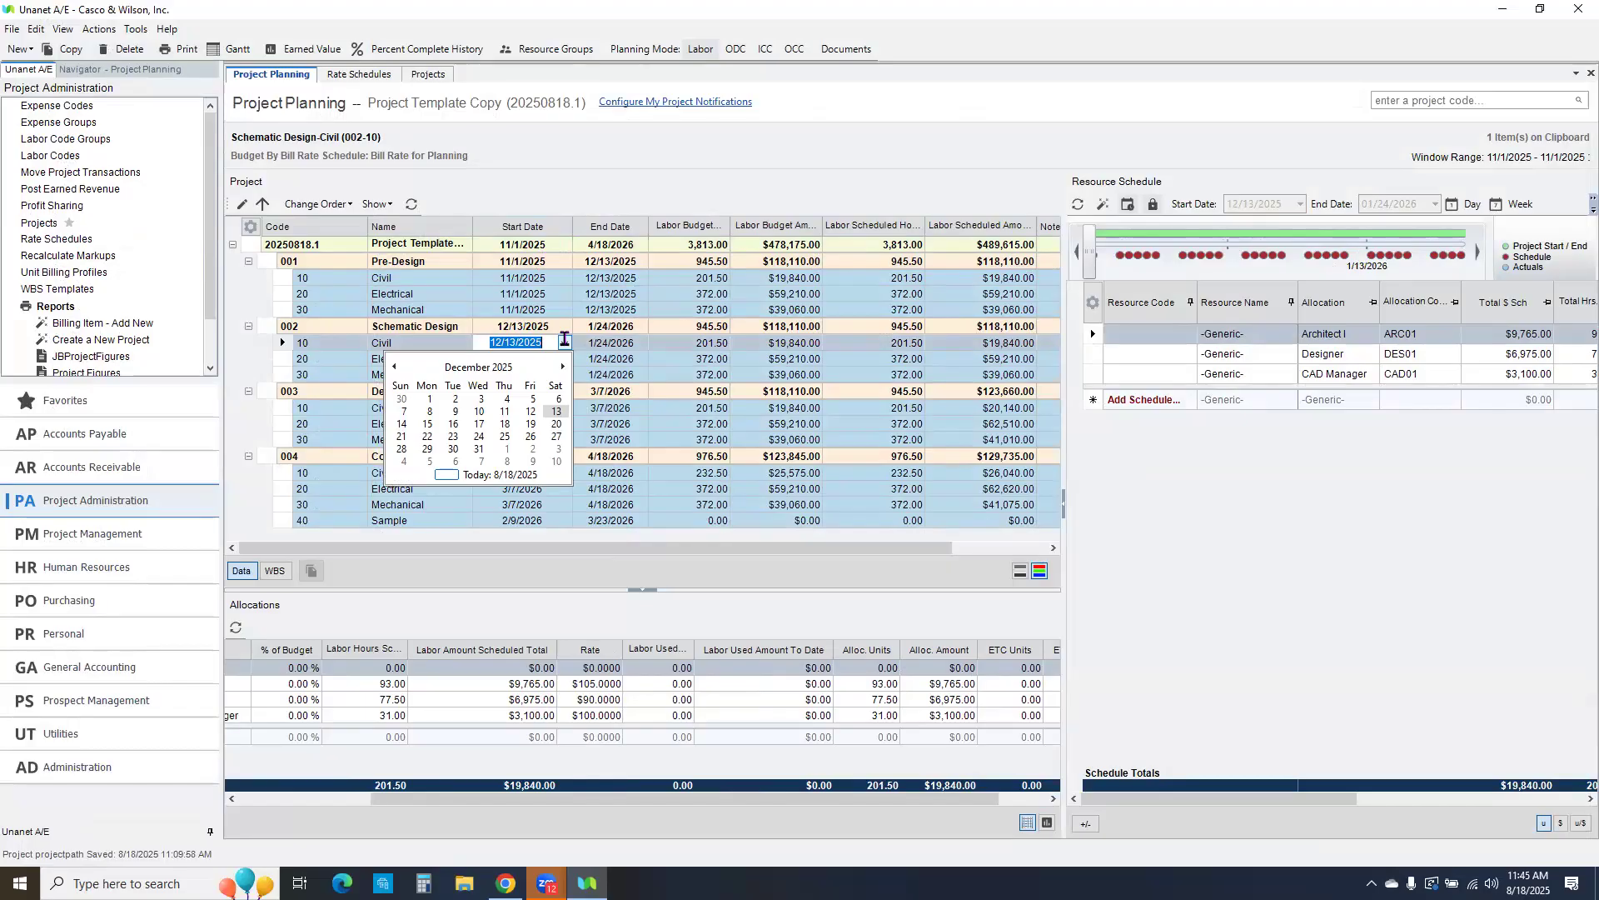
left_click(596, 583)
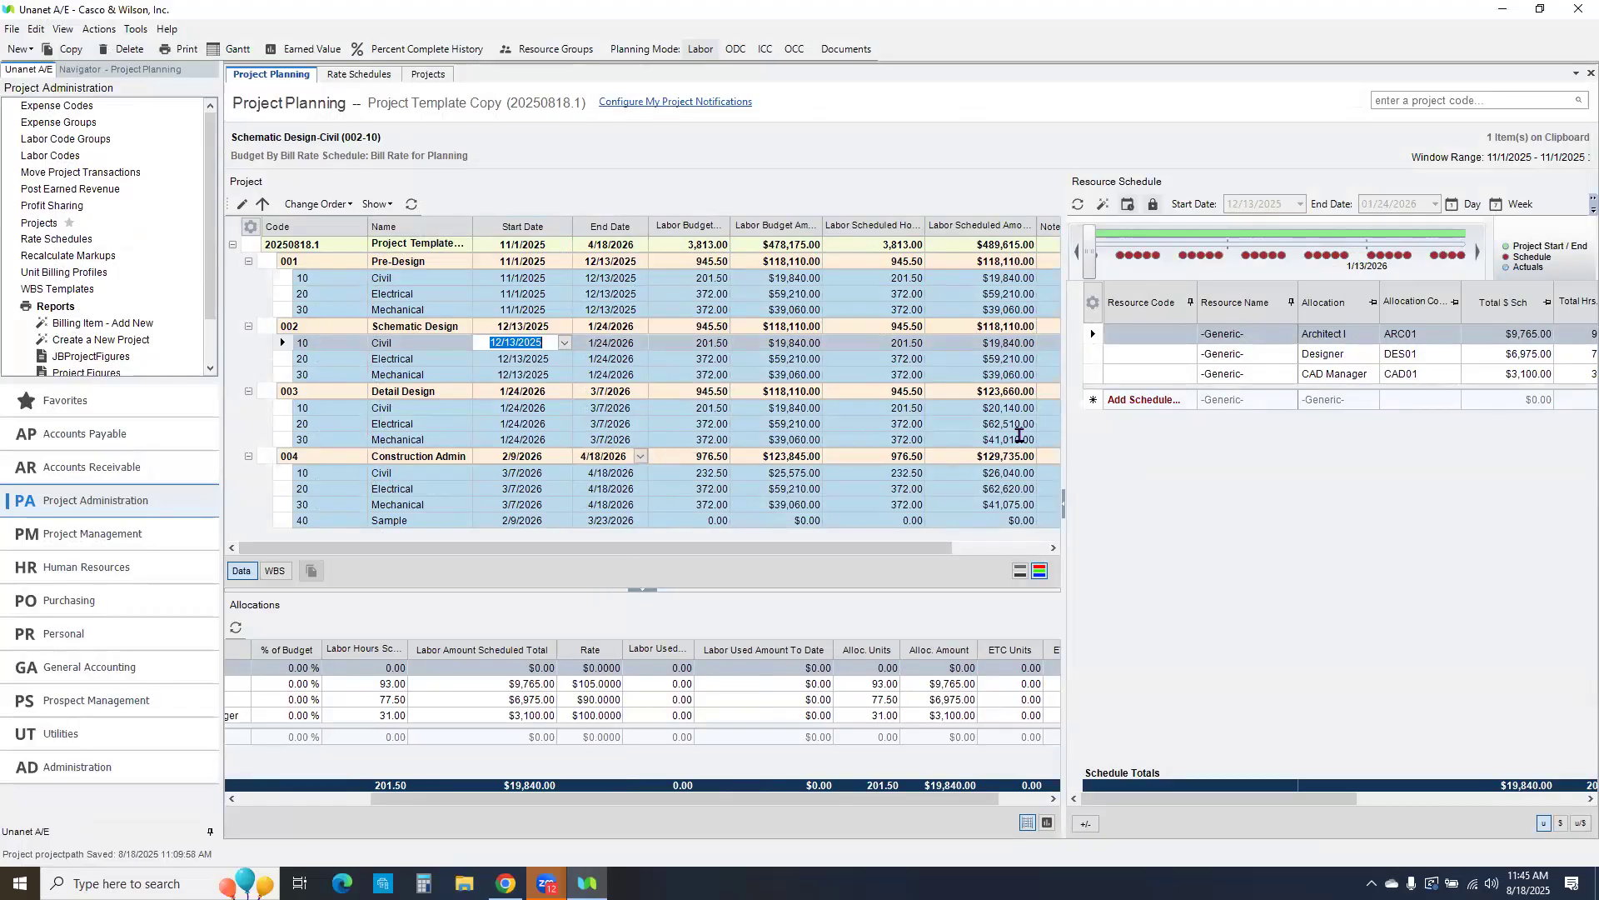
left_click_drag(1063, 543, 1125, 540)
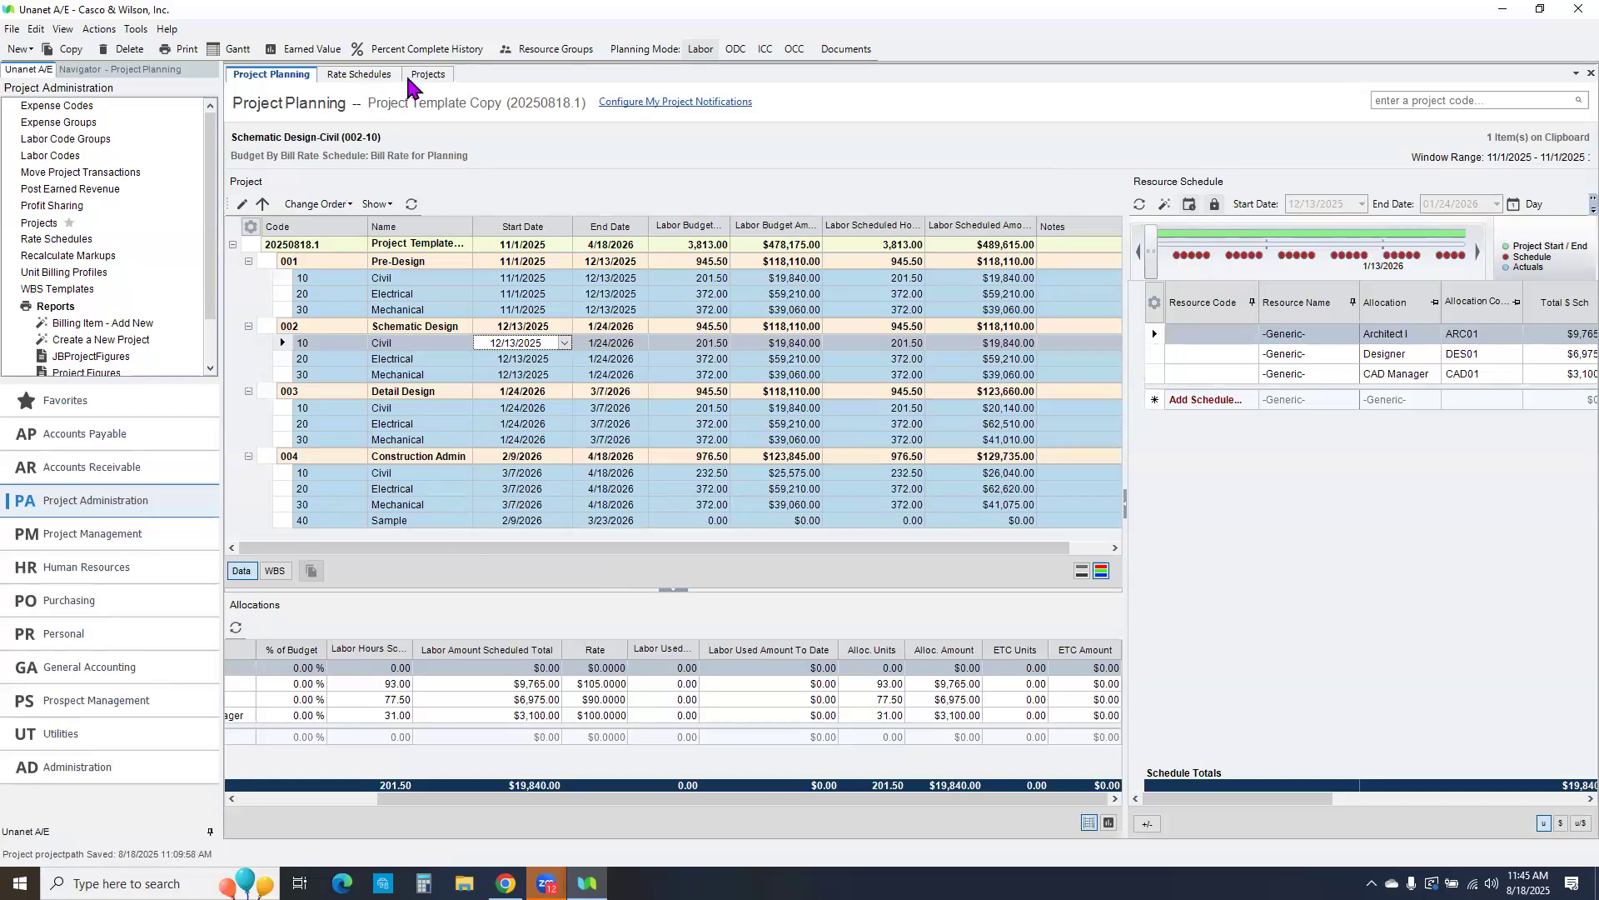
Step: Look up project 20250818.1 on the Projects form to examine its structure and project dates
left_click(432, 77)
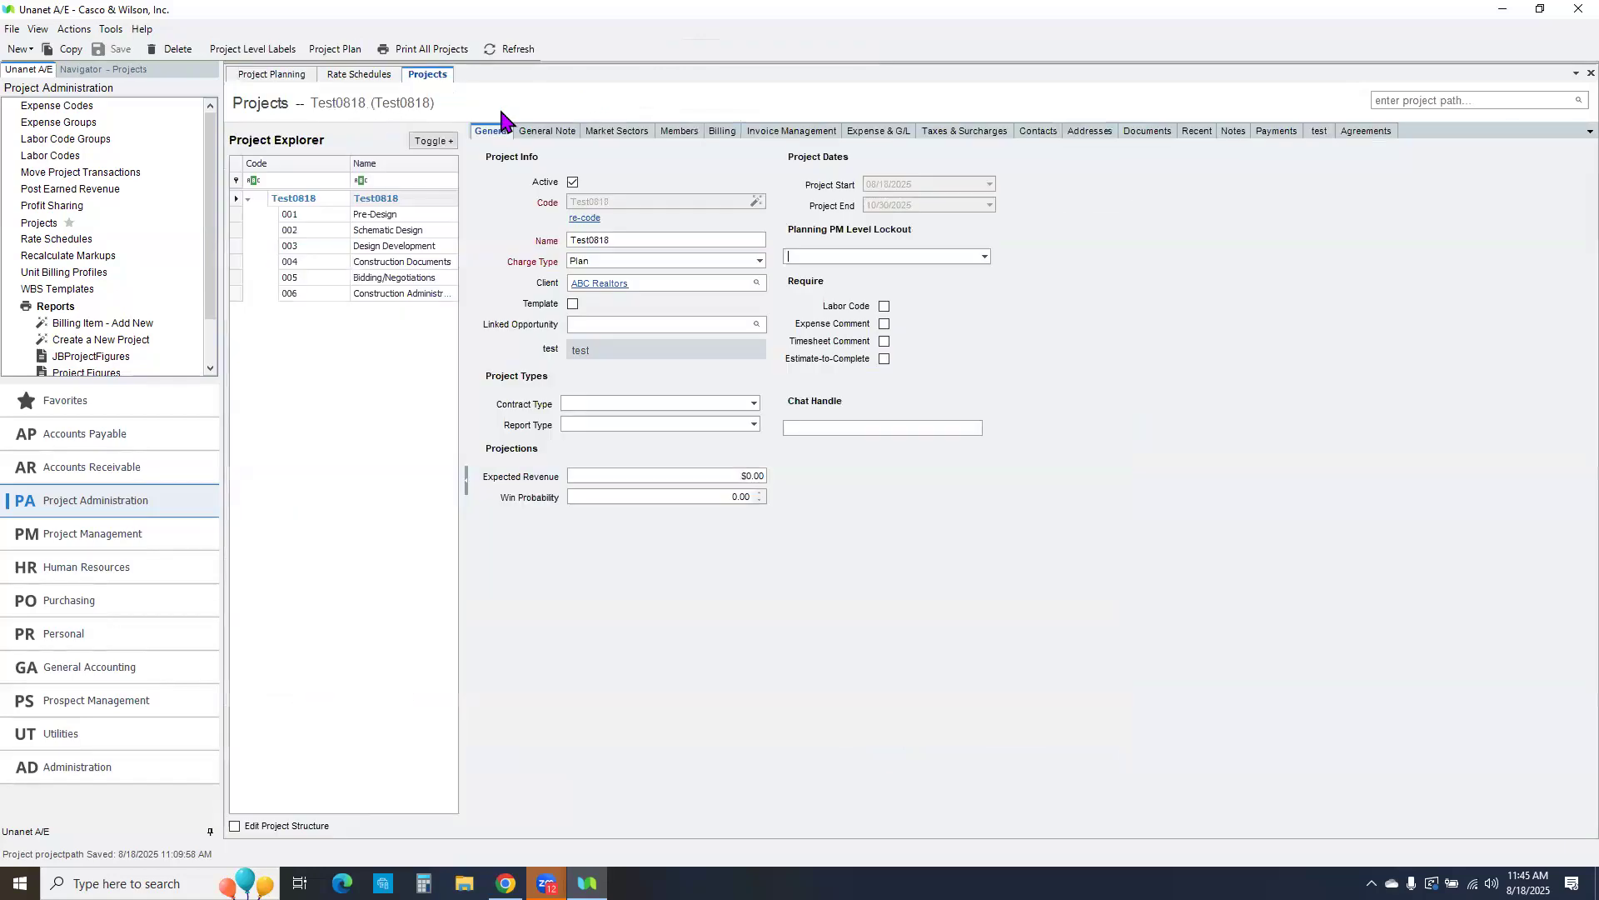
left_click(1461, 101)
type("2025-0818.1")
key("Return")
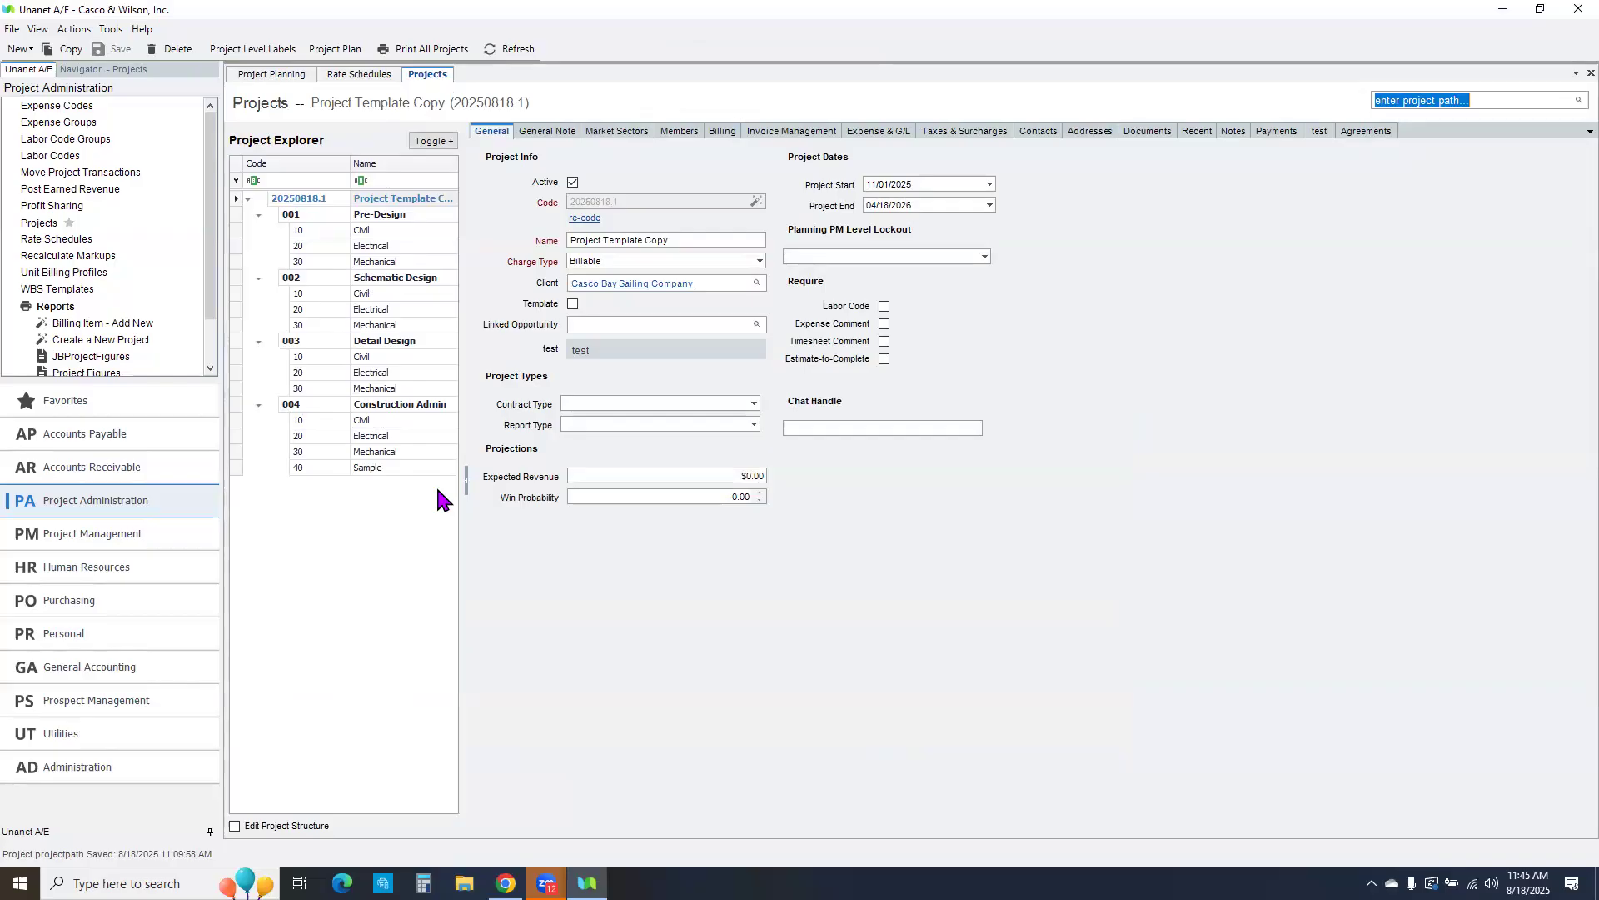
Step: Examine the blank WBS entry rows under Pre-Design in the project plan, and return to the Data view
left_click(285, 75)
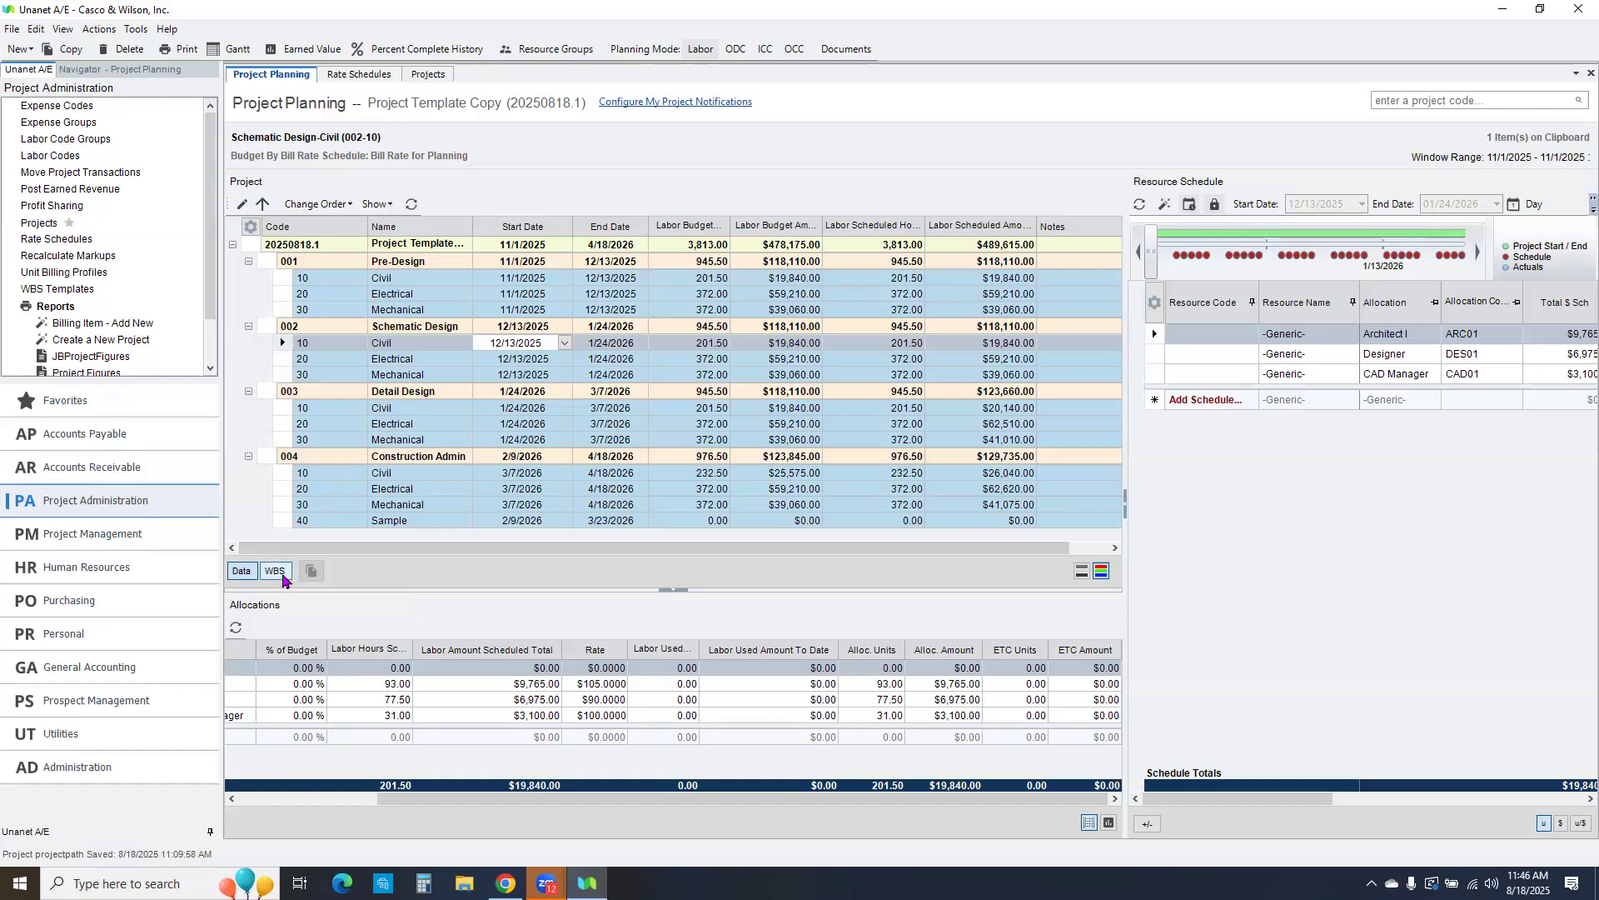
left_click(275, 570)
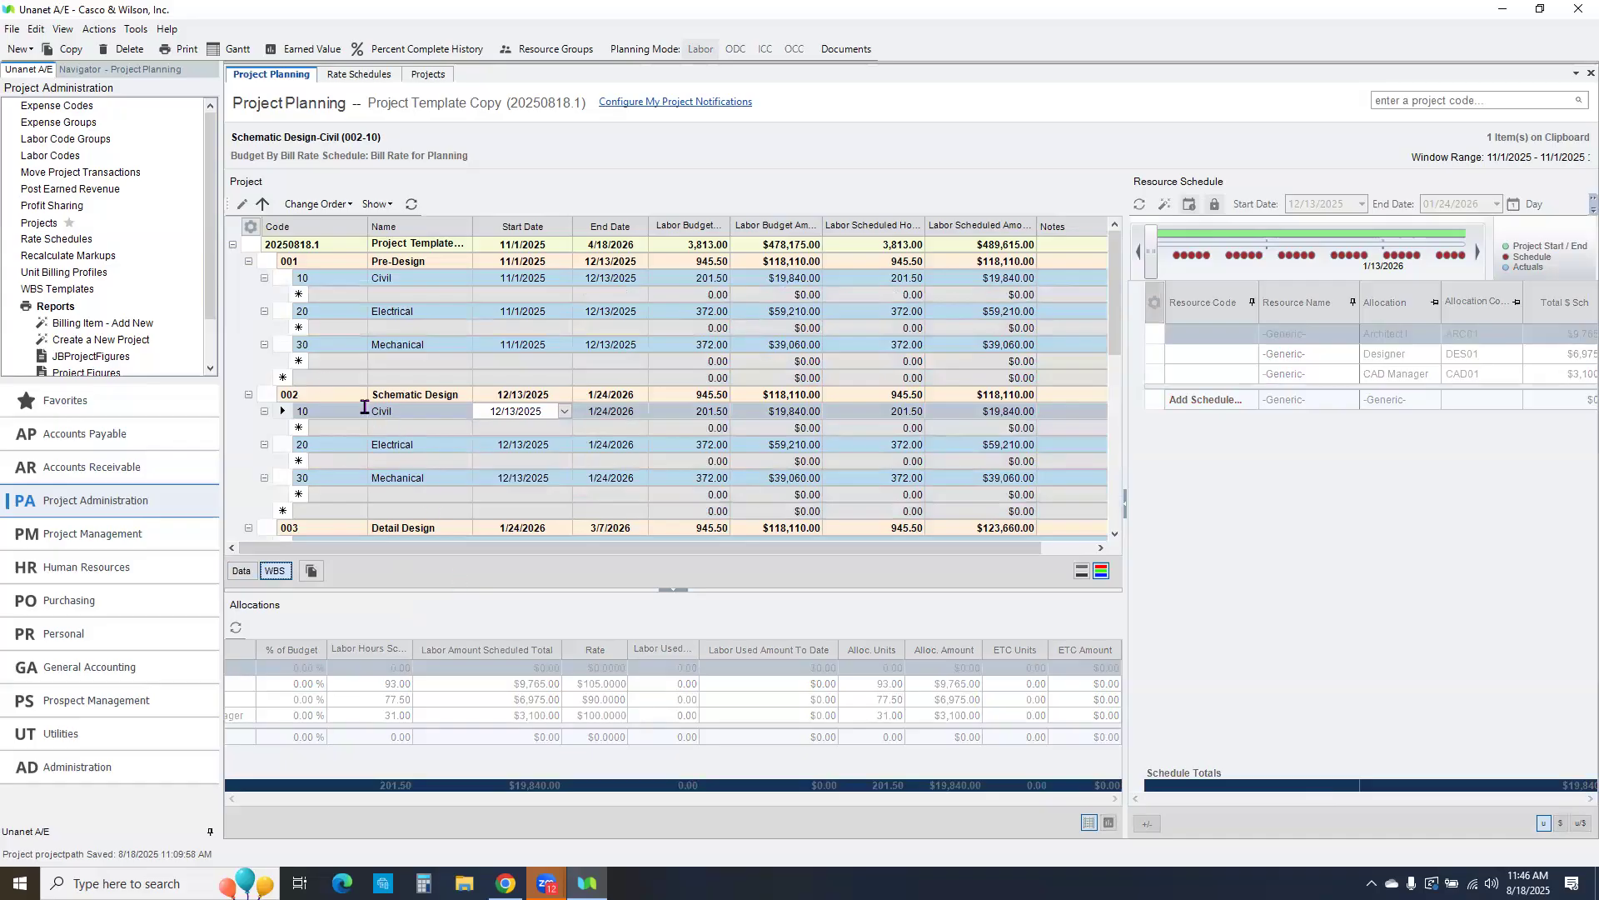
left_click(333, 377)
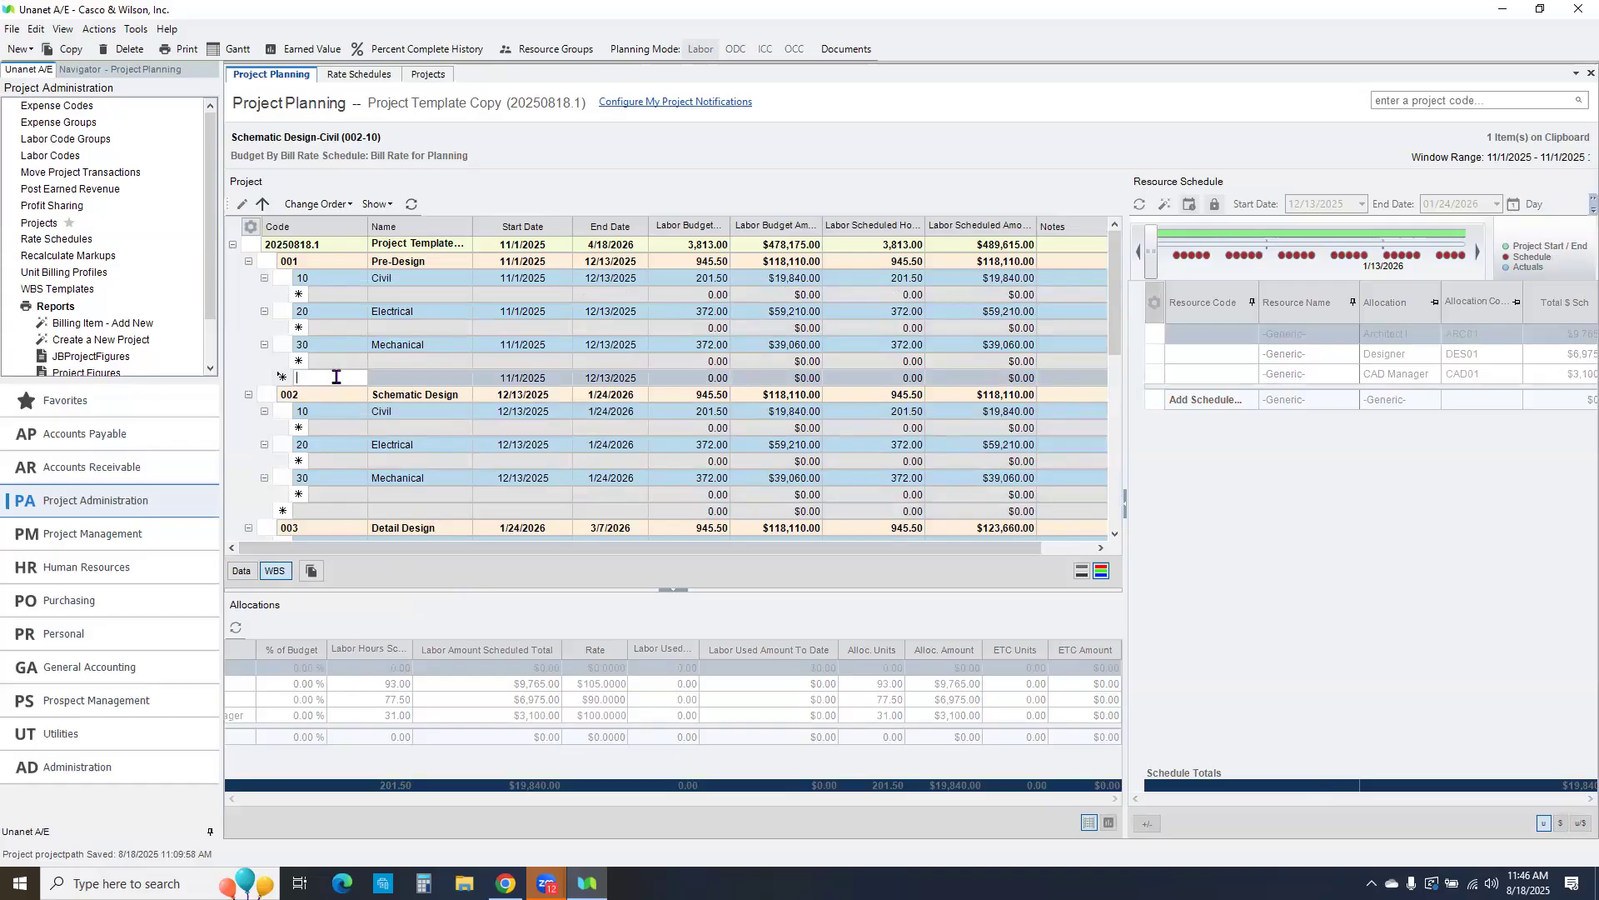
left_click(235, 572)
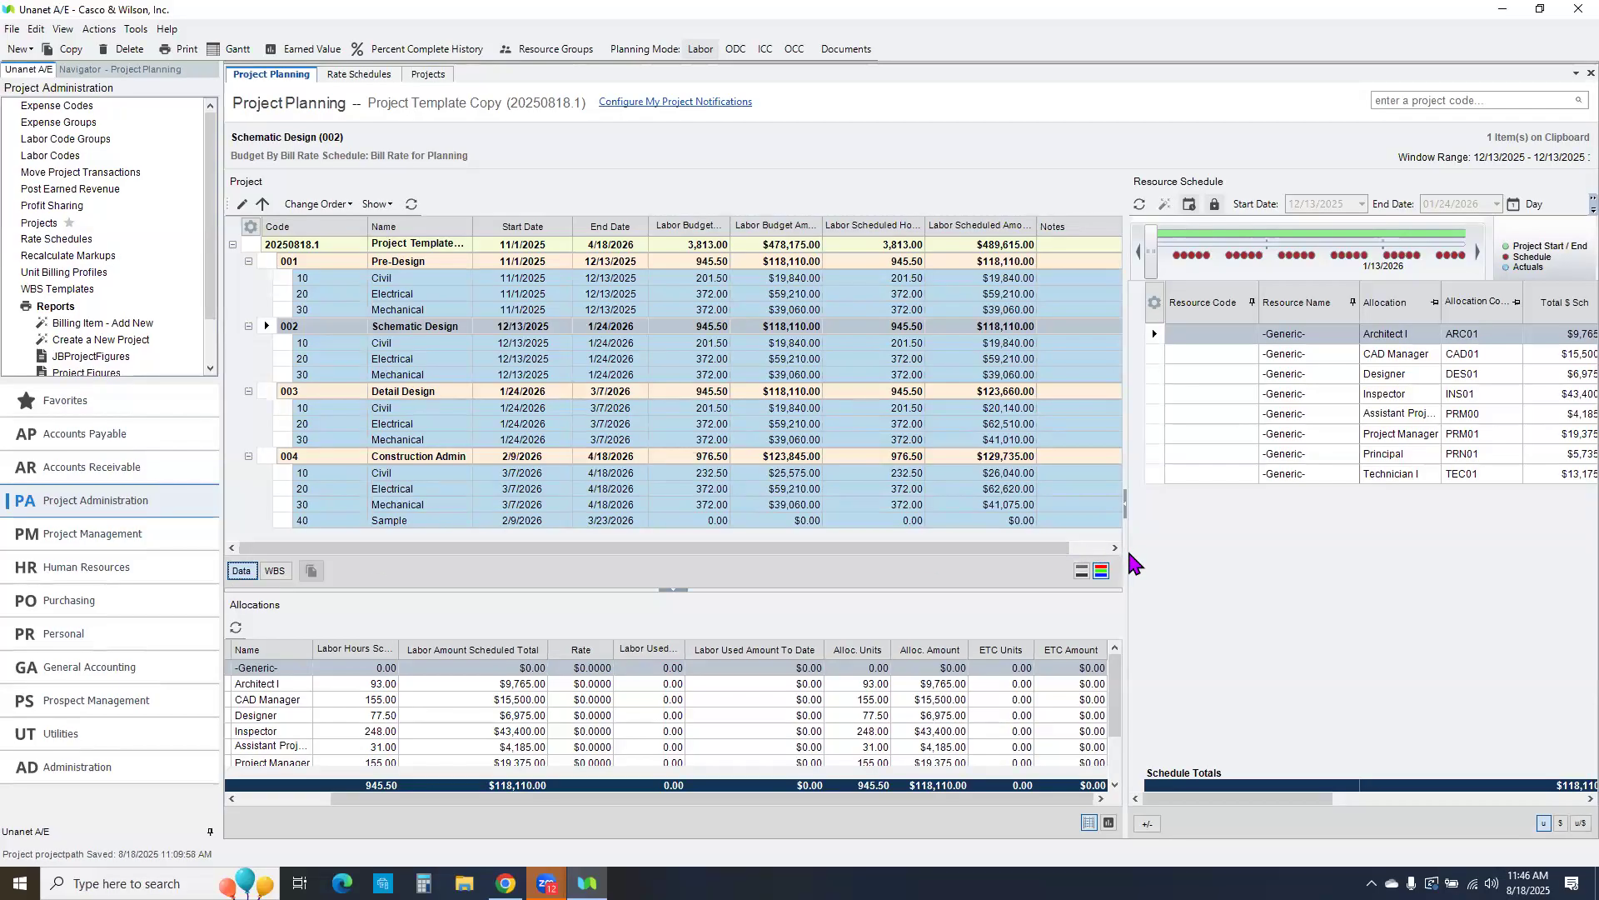
Step: Widen the Resource Schedule and extend its window range to 3/7/2026 - 4/18/2026 for the Construction Admin Civil task
left_click_drag(1119, 553, 538, 554)
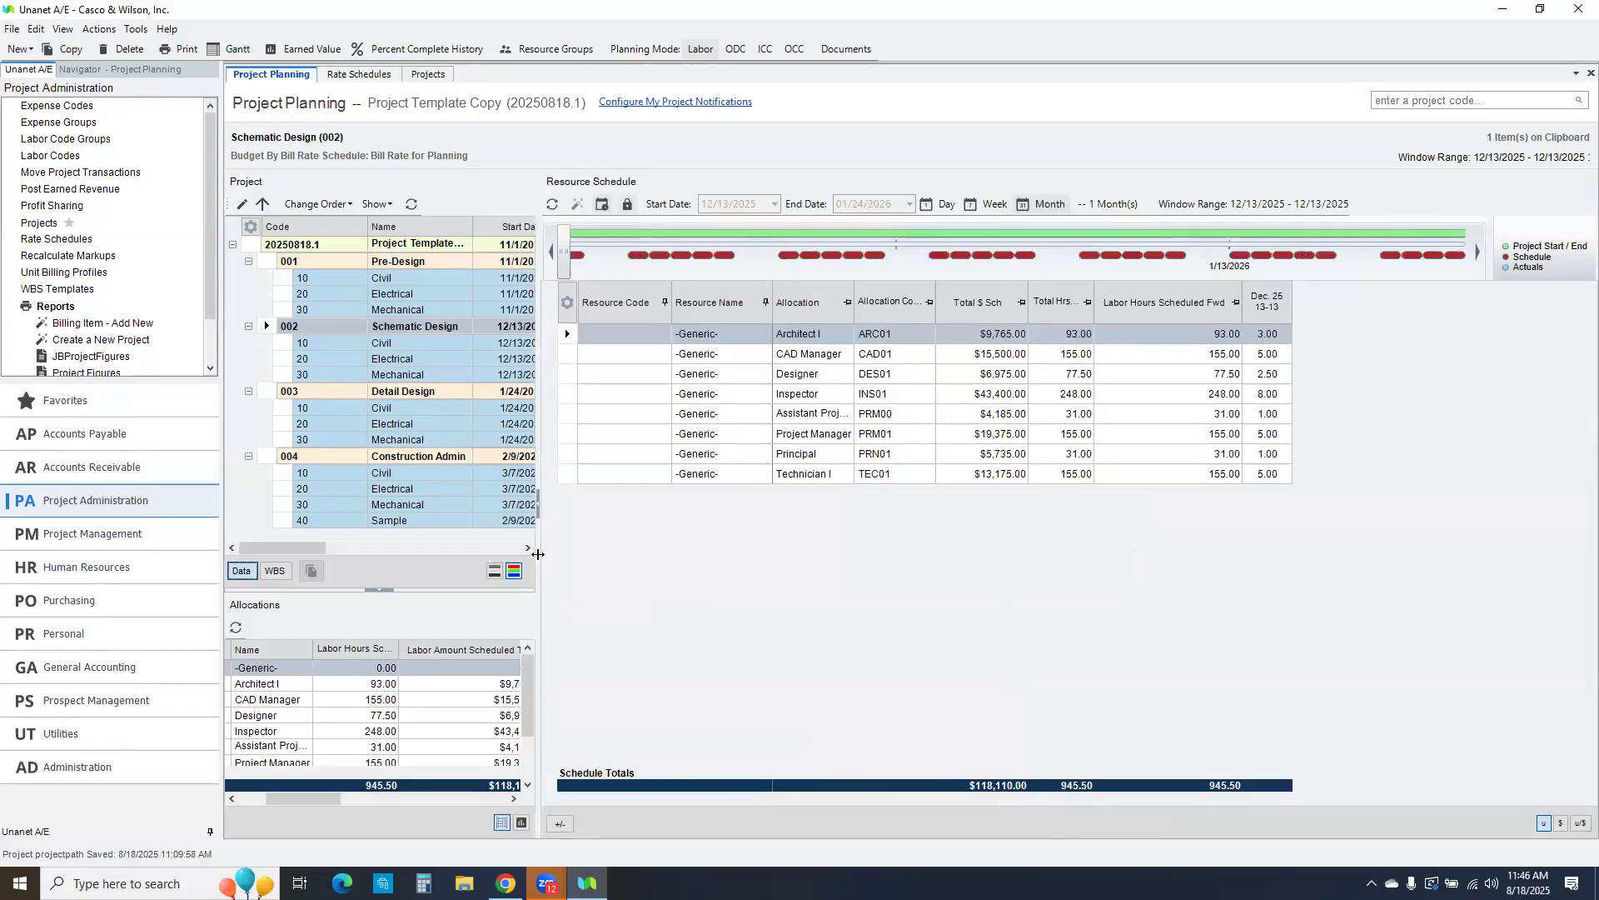
left_click(402, 274)
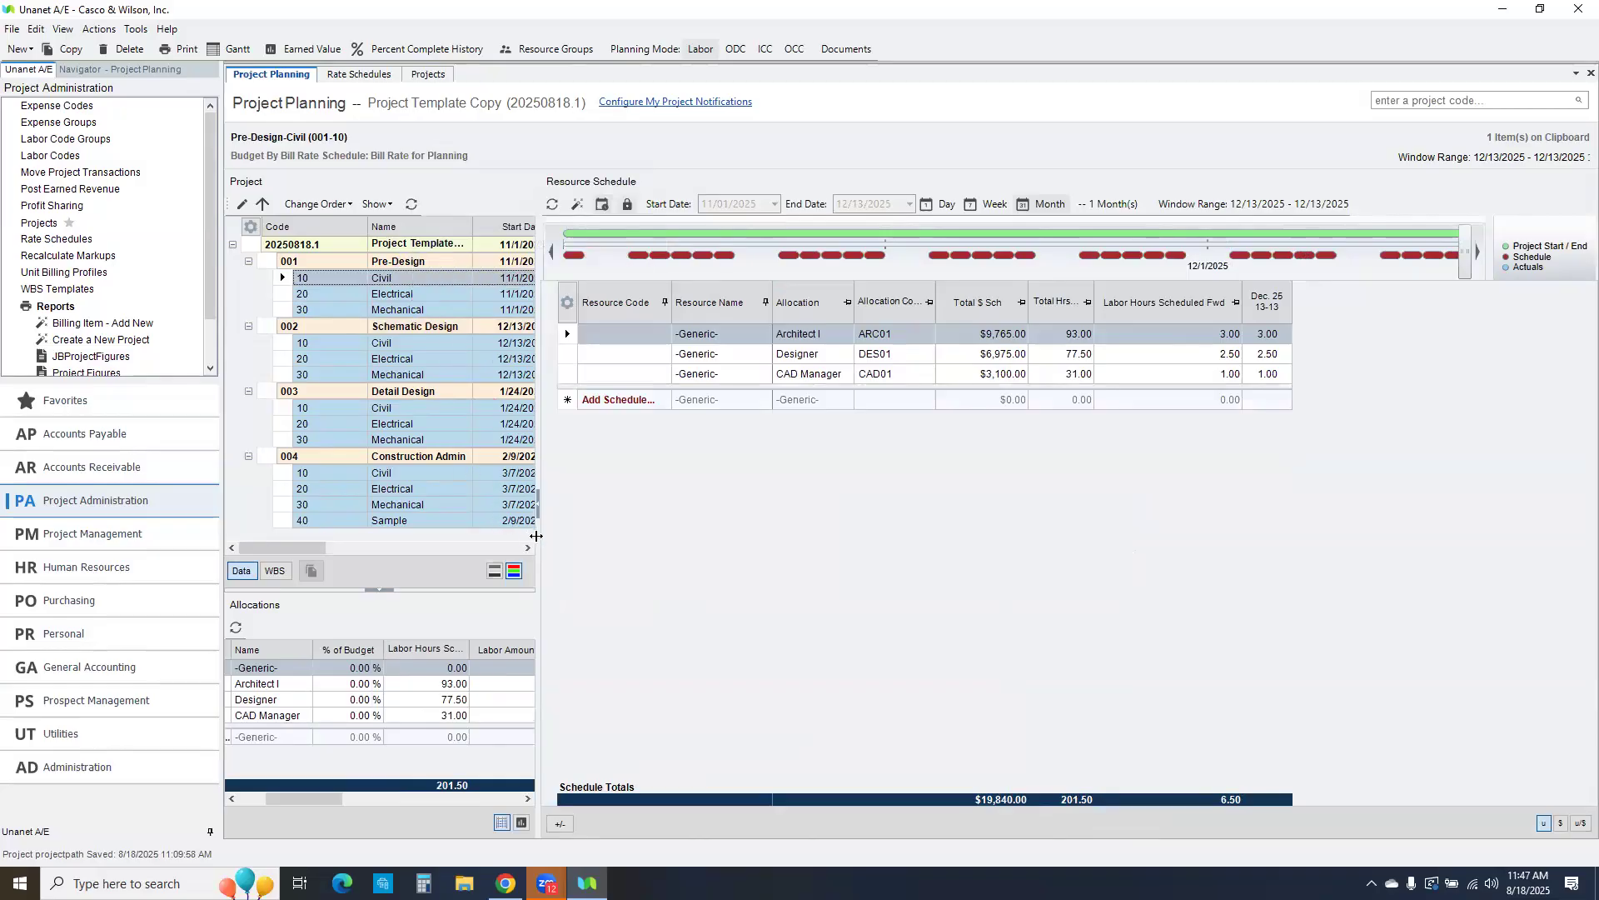
left_click_drag(616, 536, 616, 536)
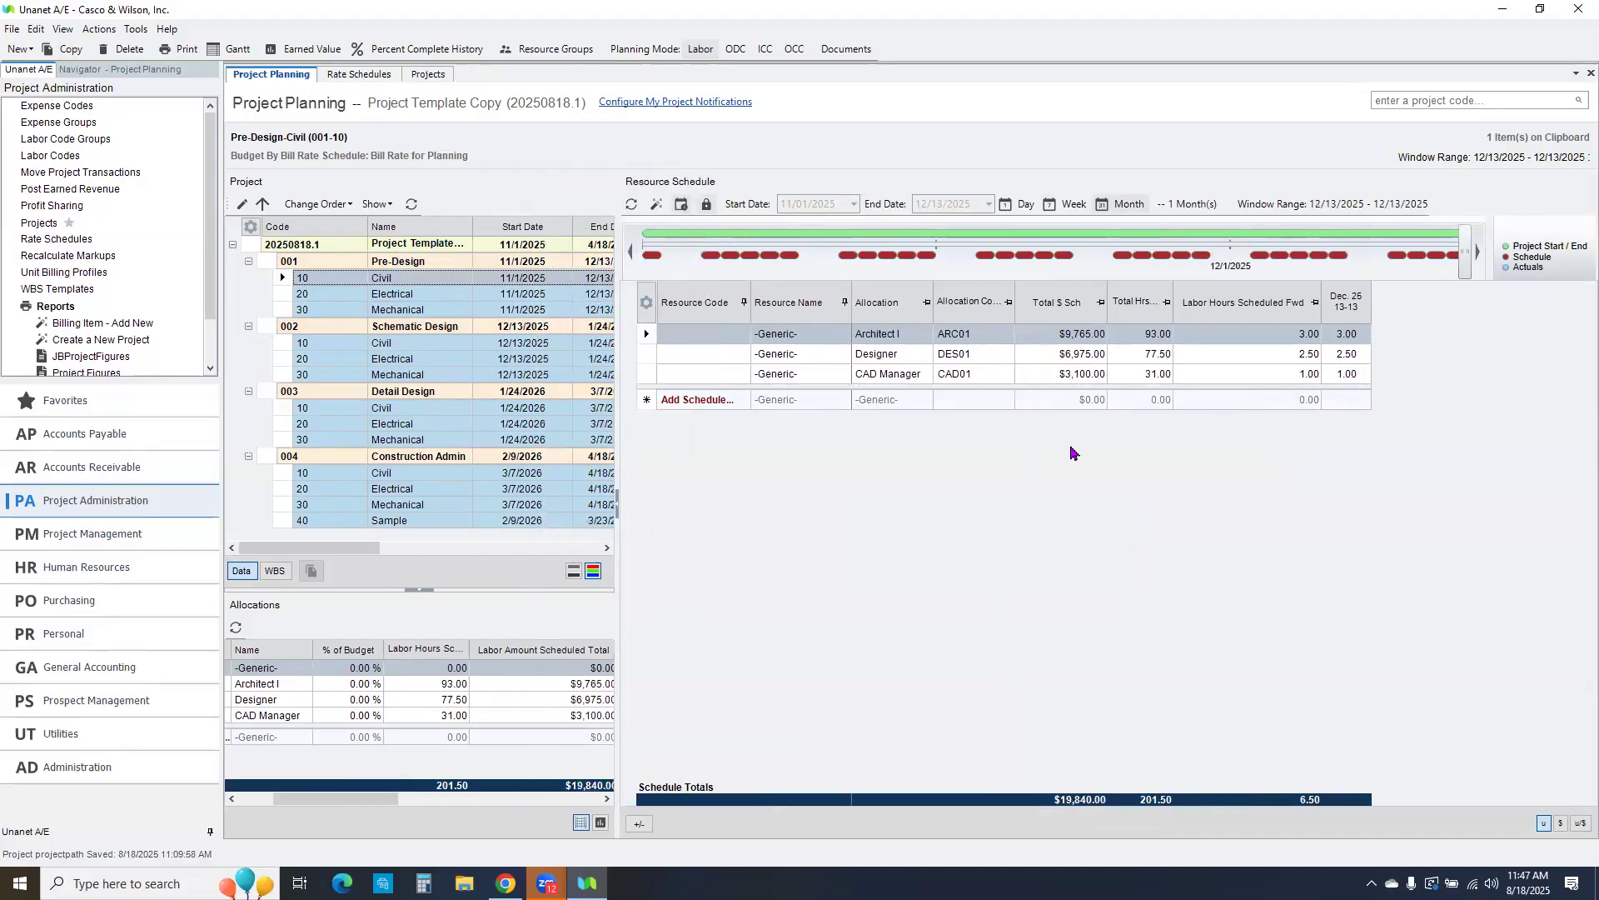
left_click(560, 472)
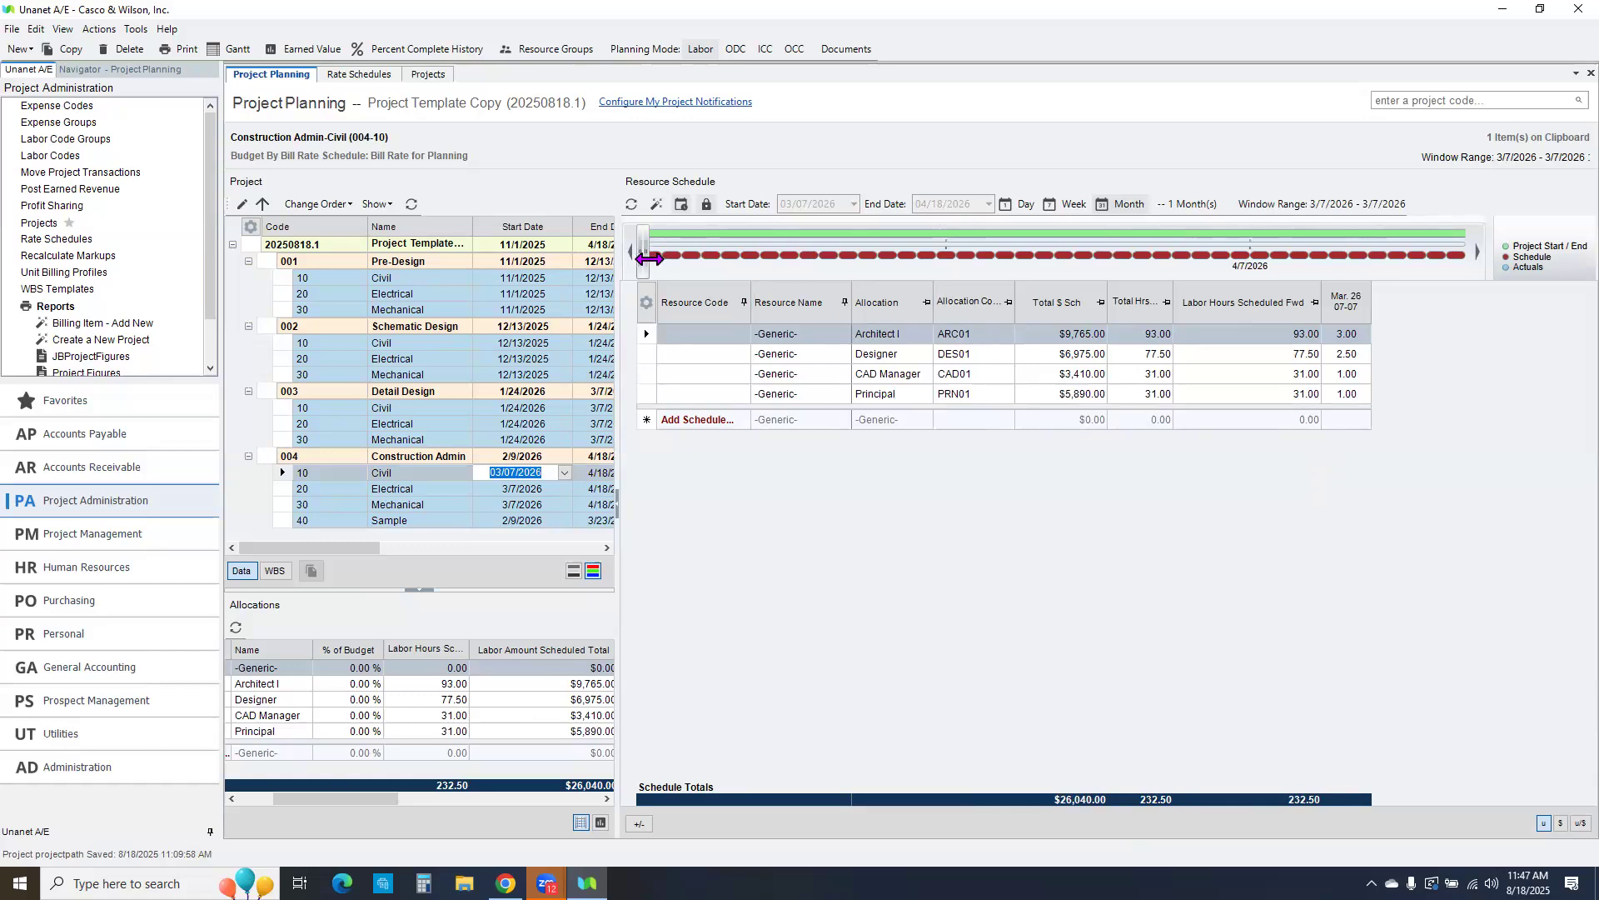
left_click_drag(650, 259, 1472, 265)
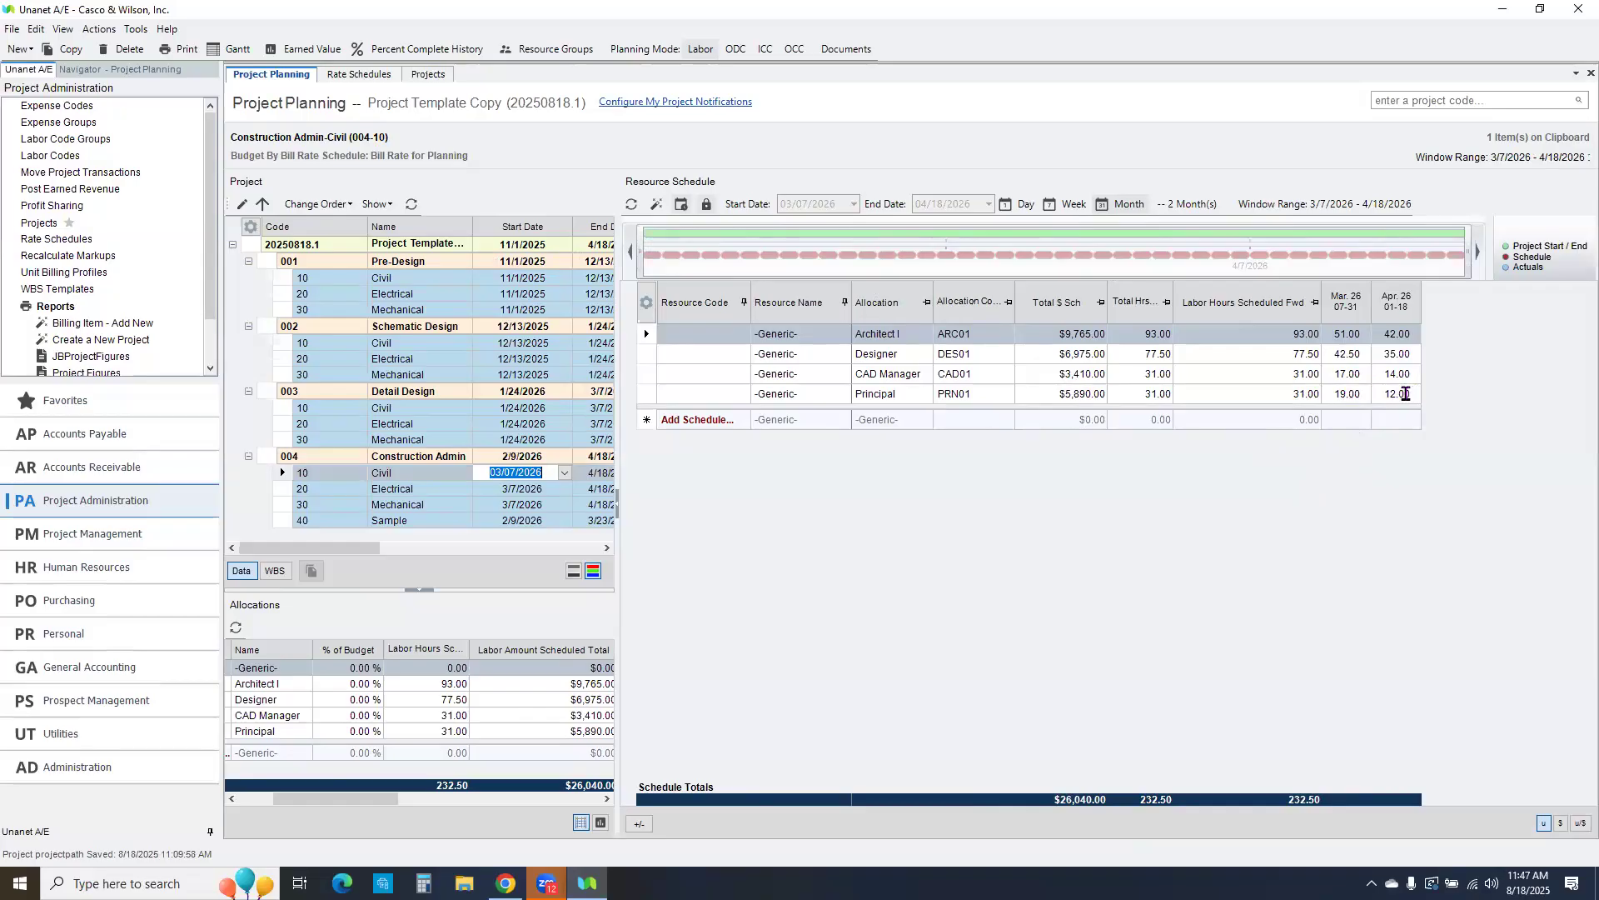
left_click(1400, 394)
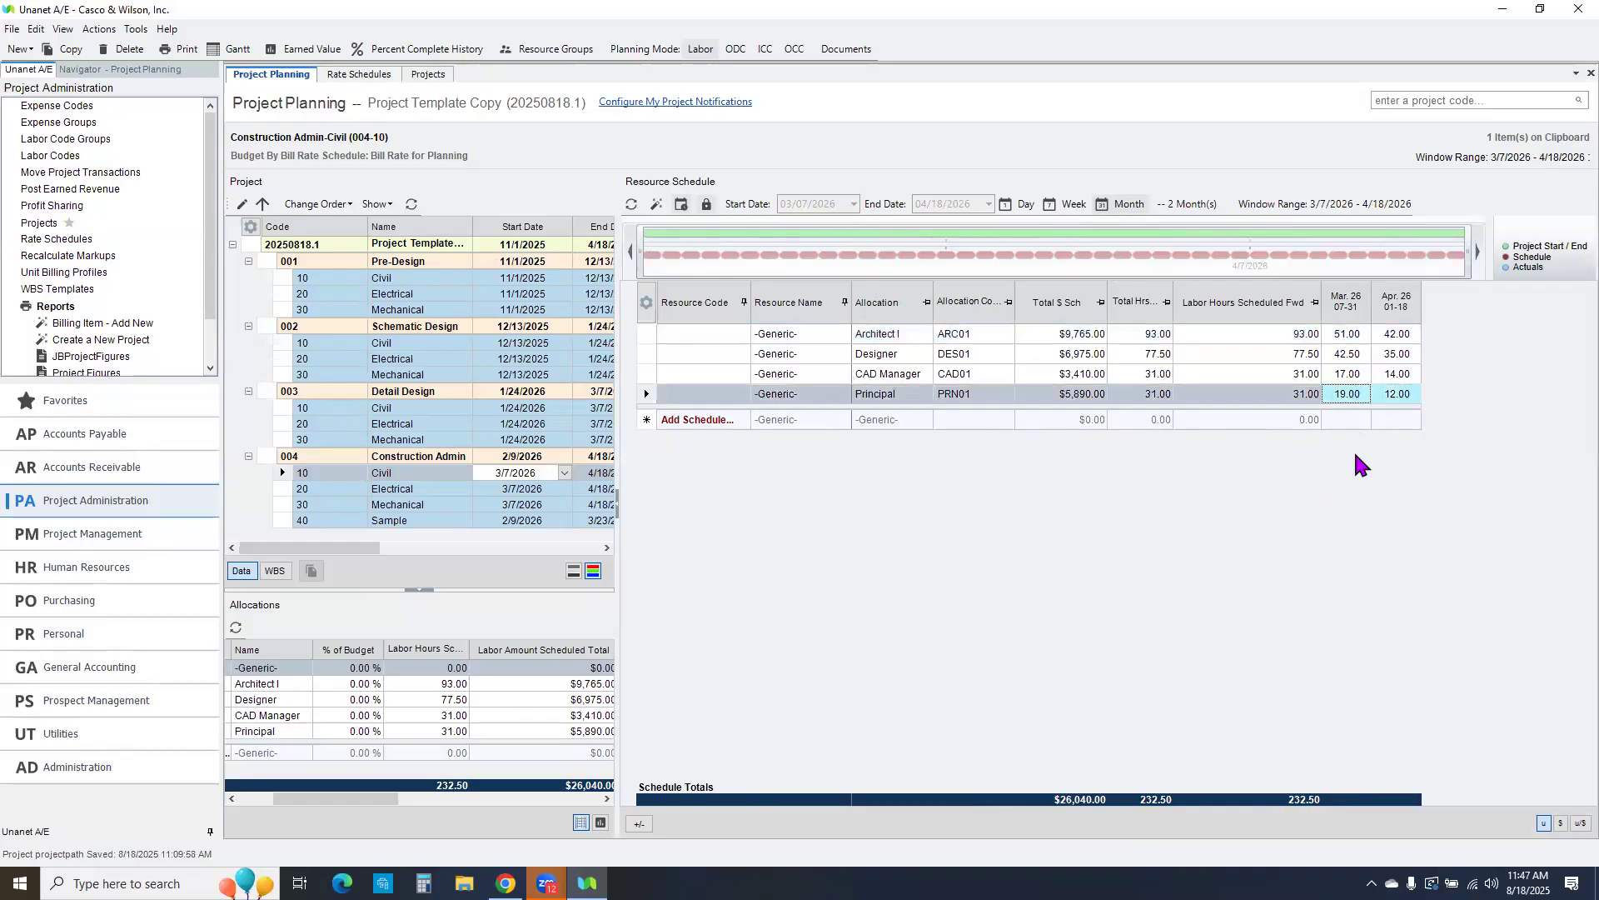
double_click(1347, 394)
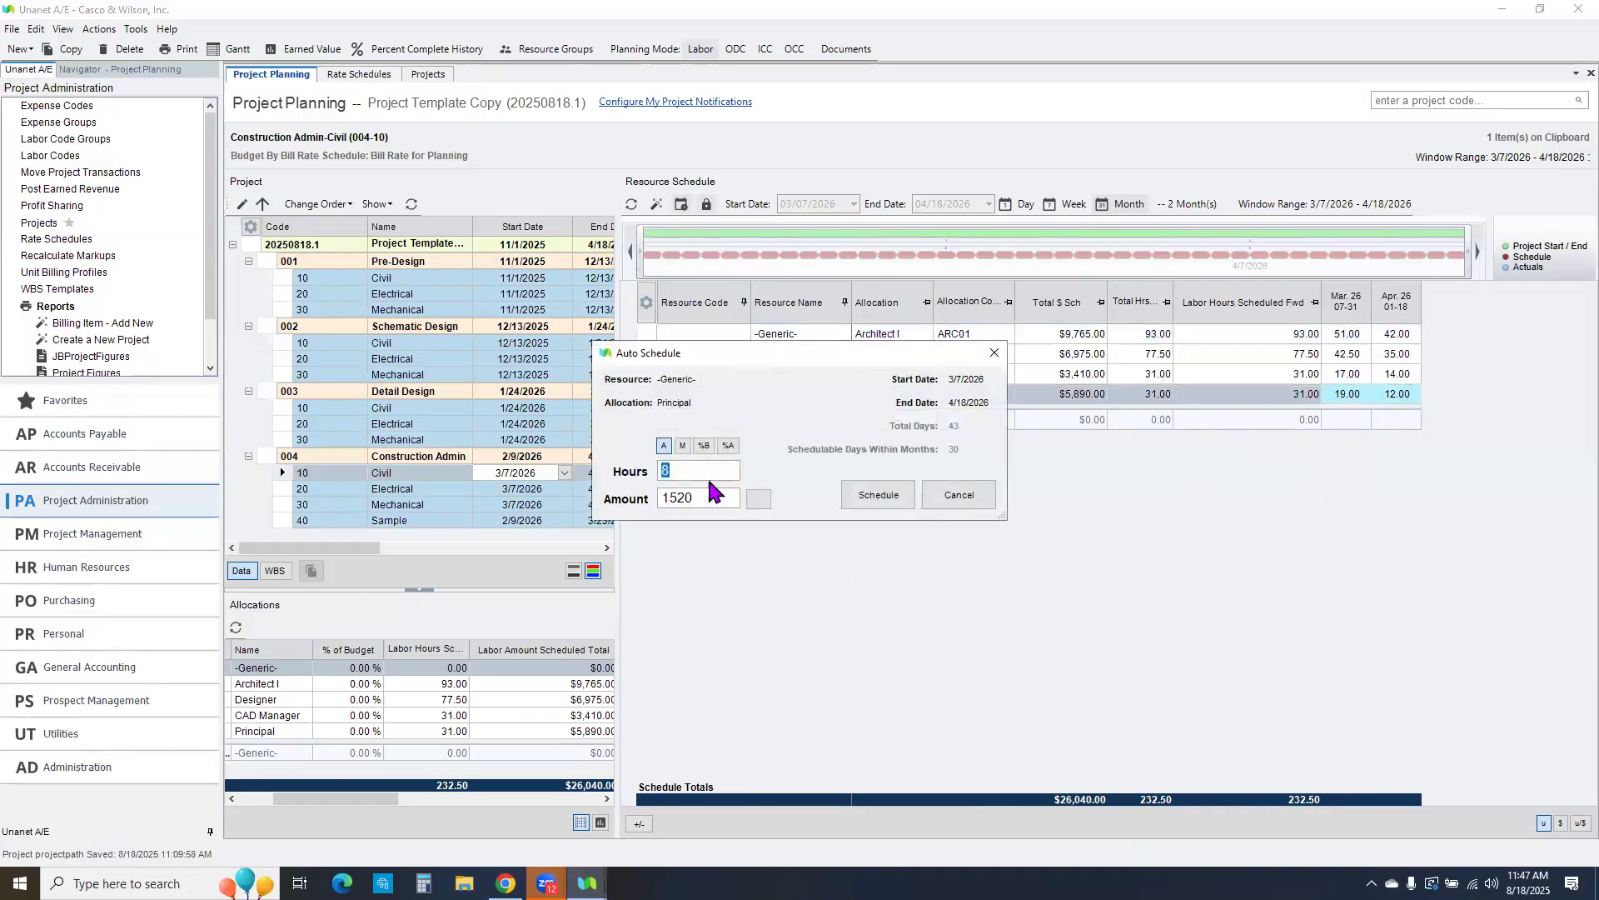
left_click(982, 496)
left_click(1354, 374)
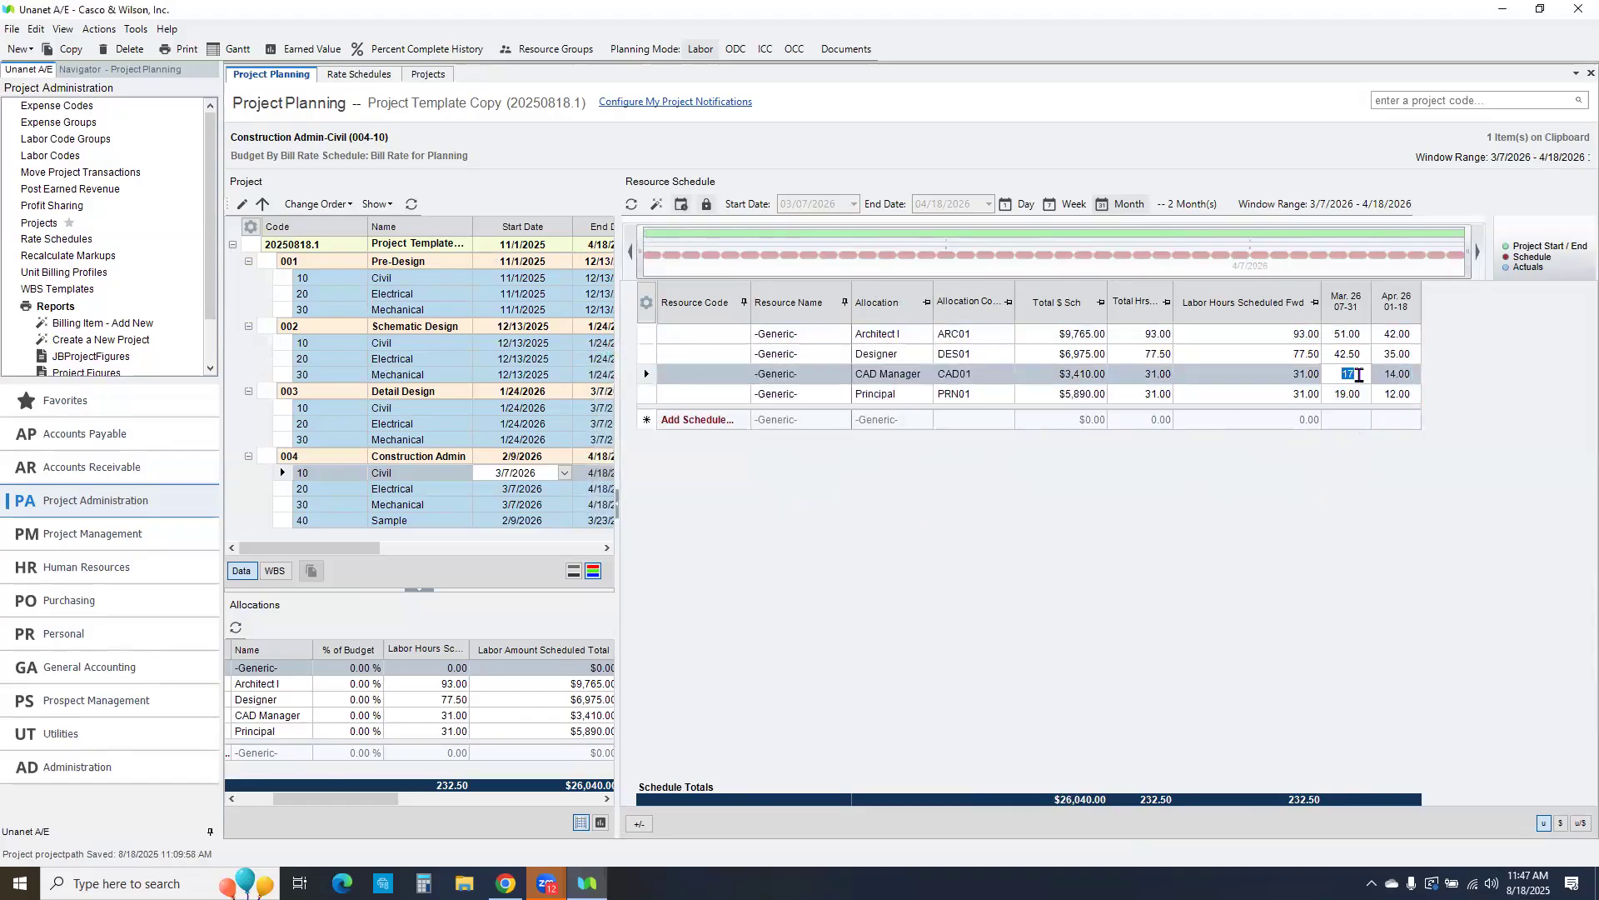
left_click_drag(1363, 370, 1414, 420)
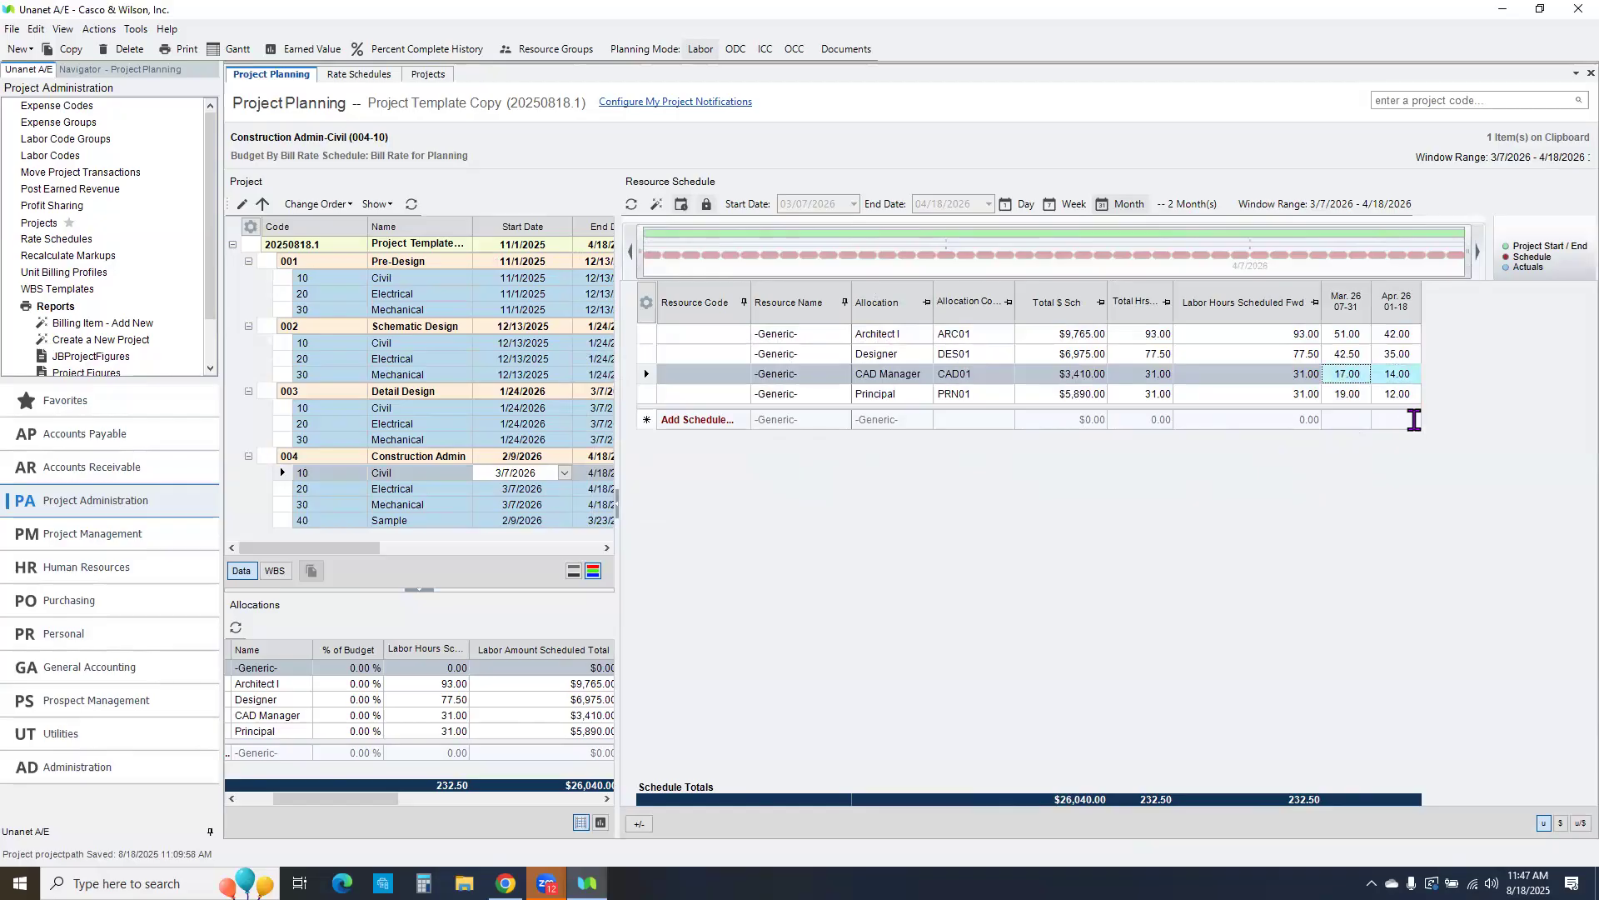
left_click(949, 495)
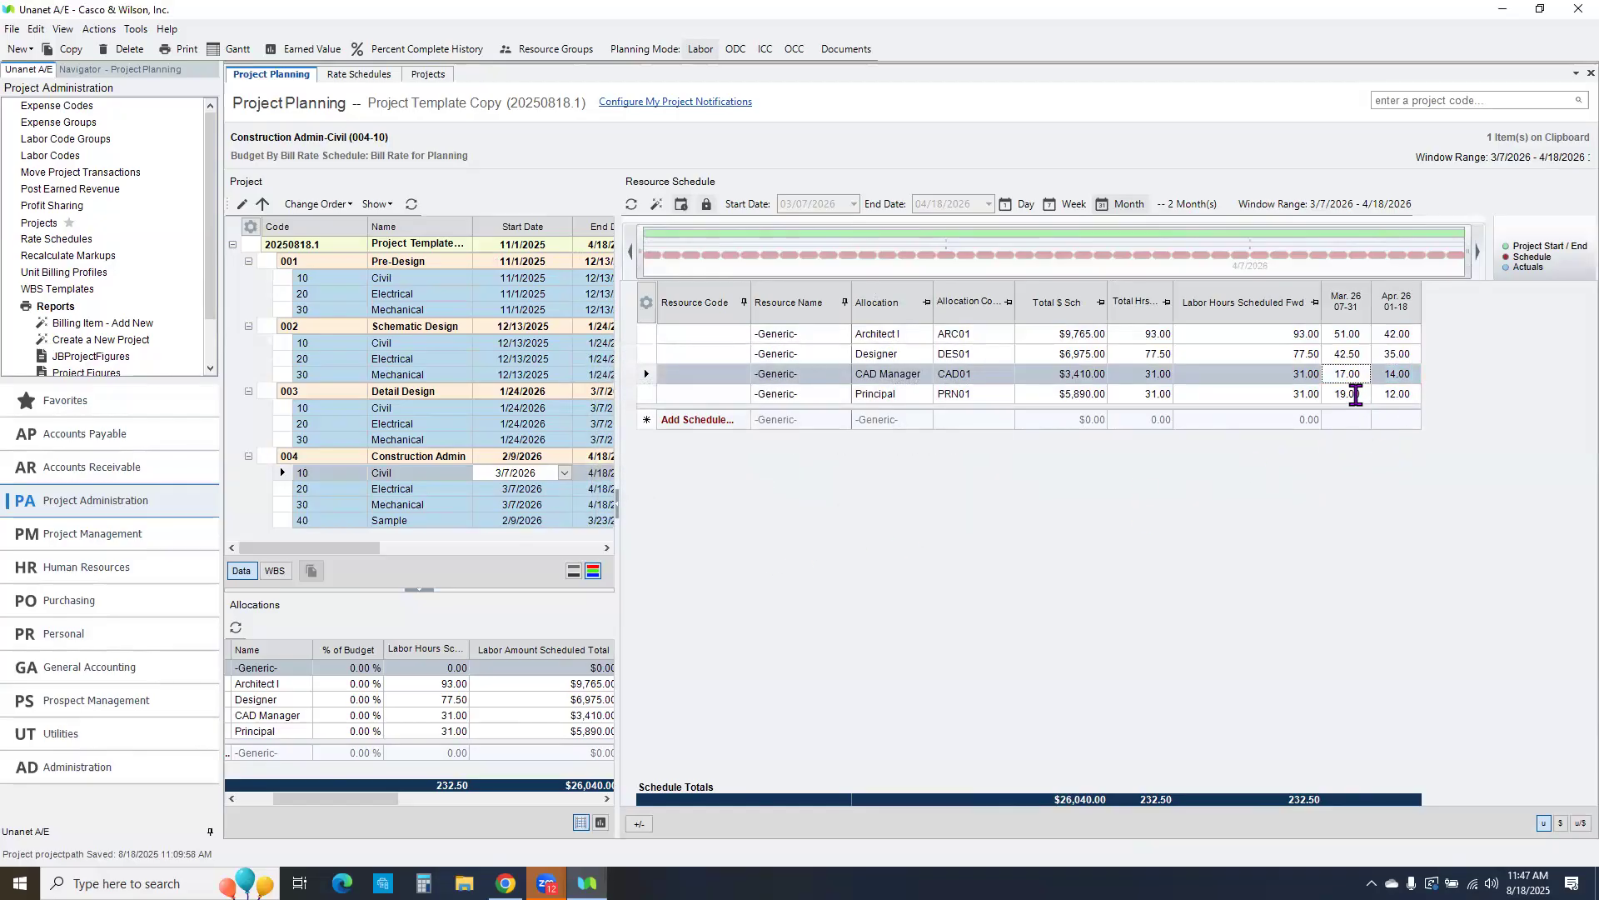
Step: Auto-schedule the Principal across March and April 2026 on the Construction Admin Civil task with Hours set to 4
left_click(1354, 395)
left_click_drag(1409, 413, 1400, 396)
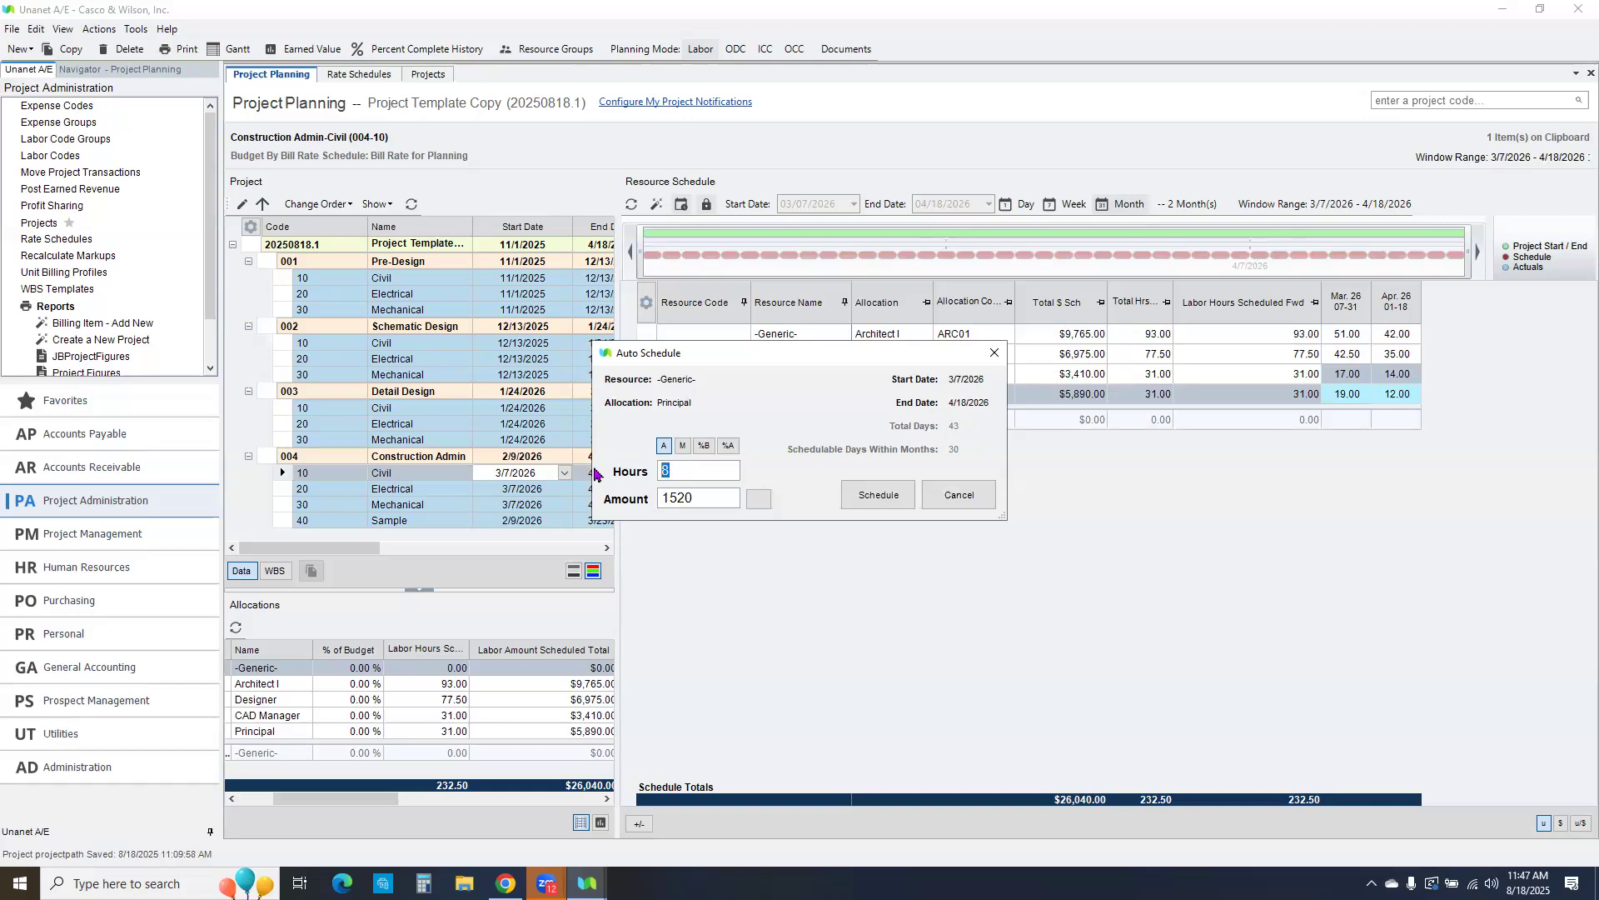
type("4")
left_click(871, 496)
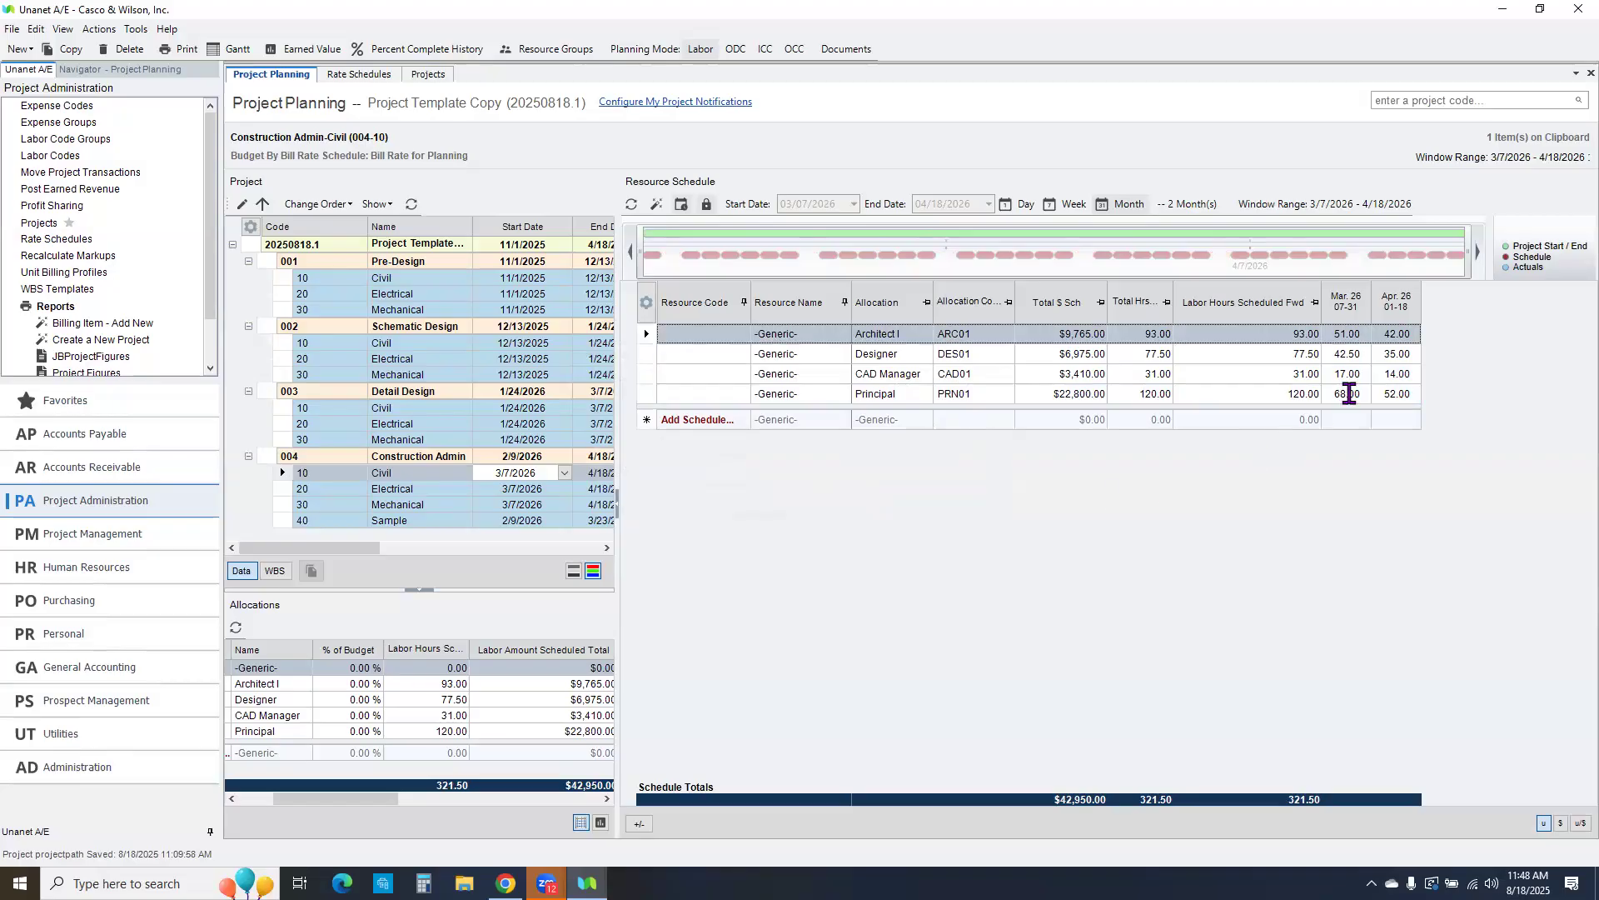
left_click(1347, 393)
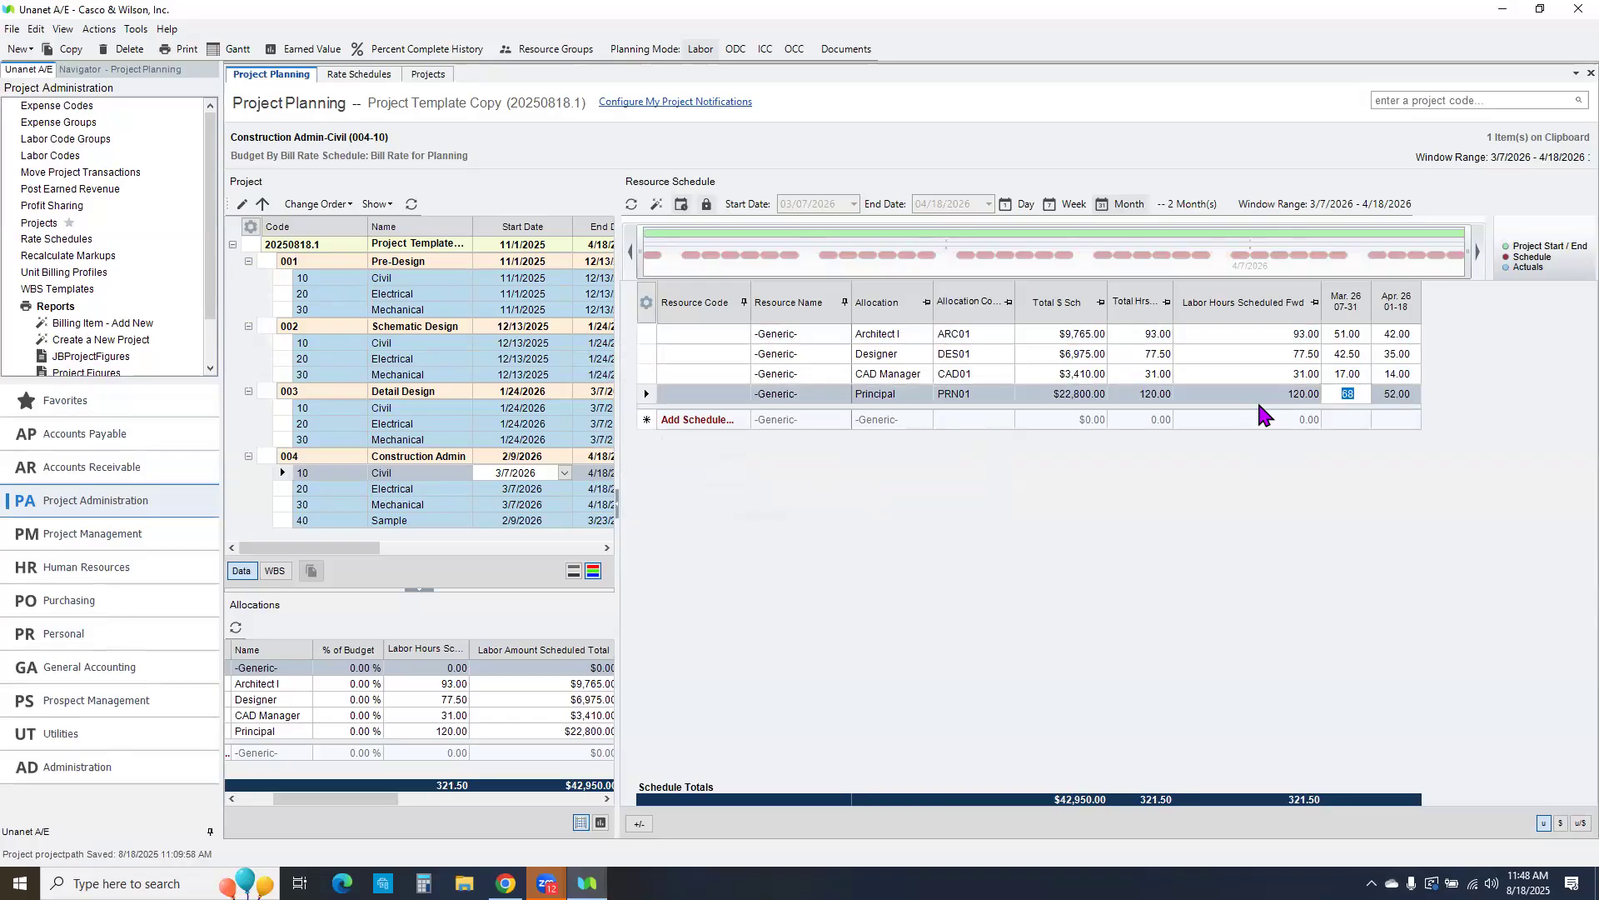
left_click_drag(1351, 374, 1375, 374)
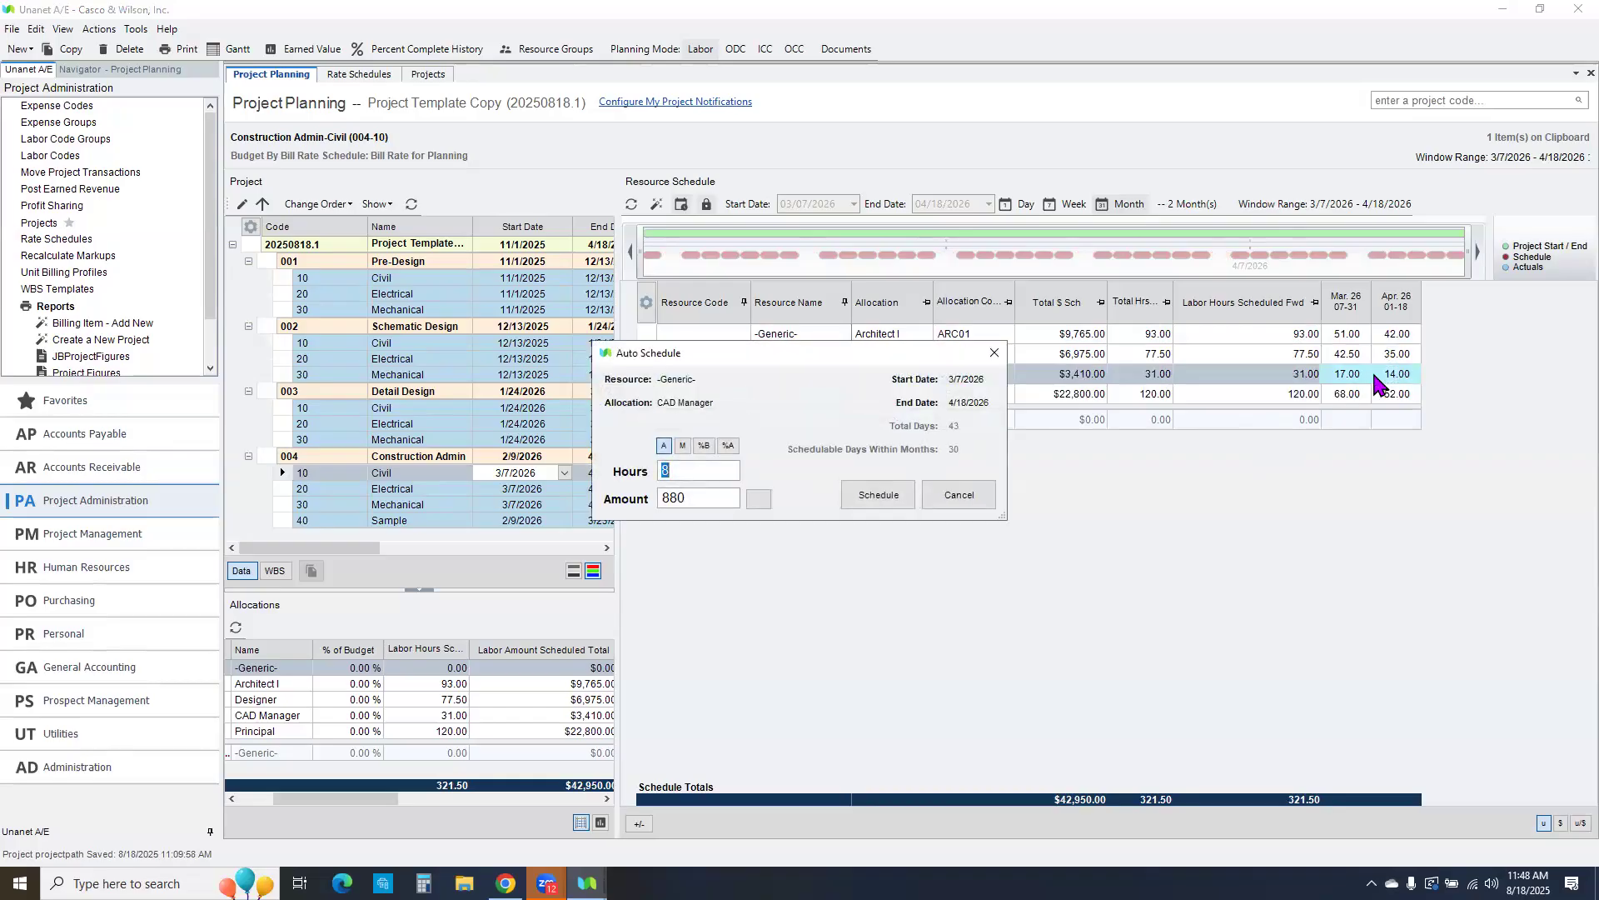
left_click(991, 498)
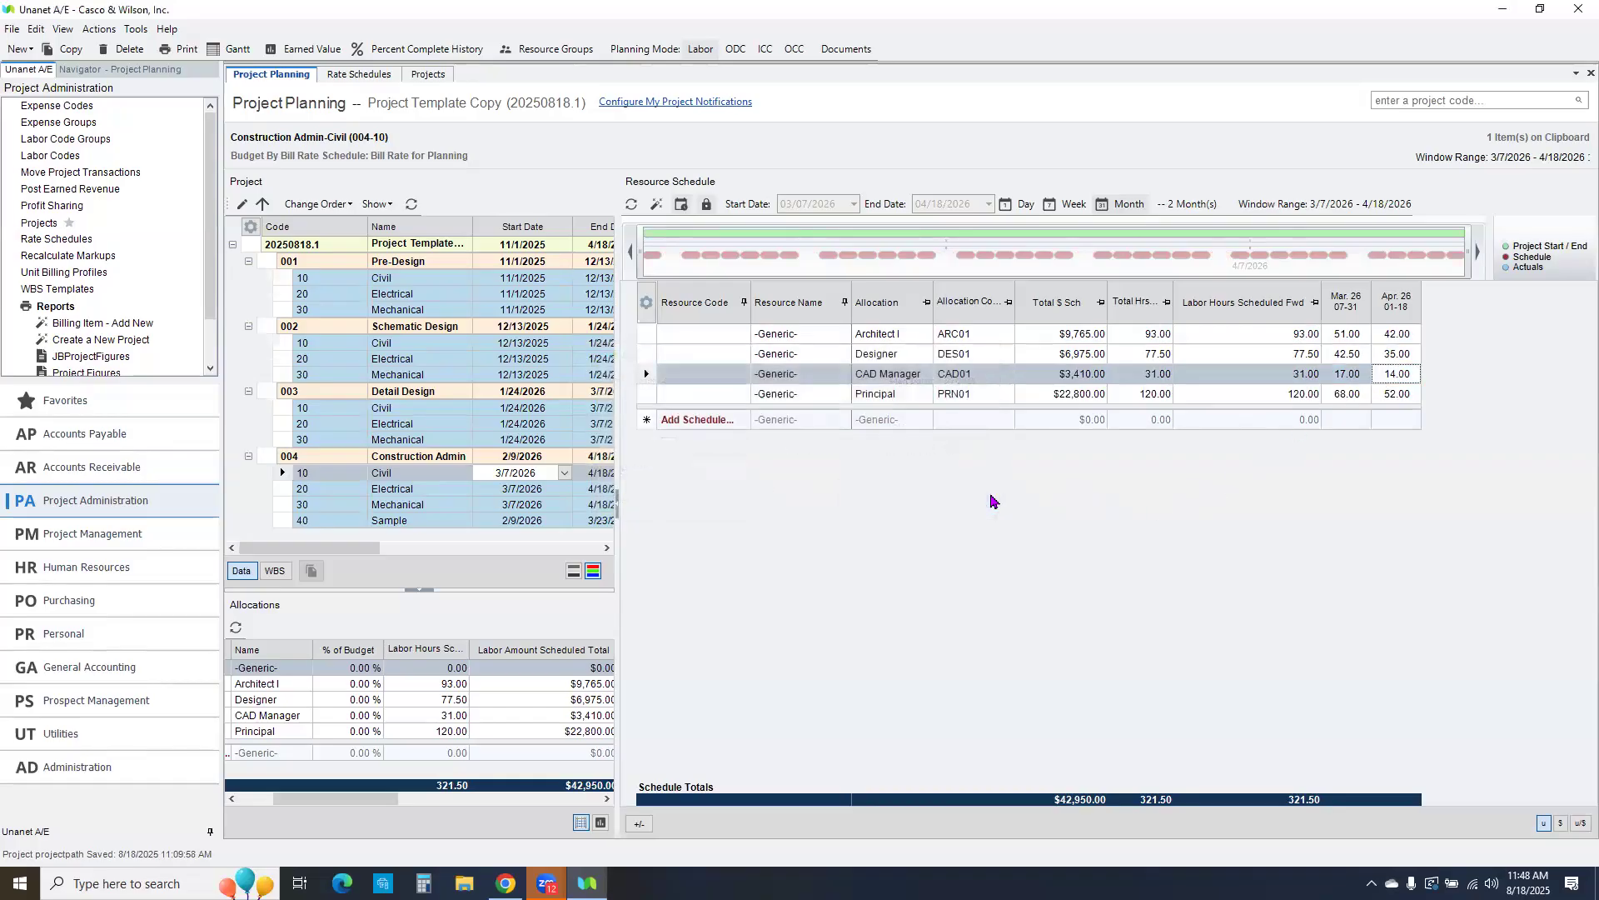